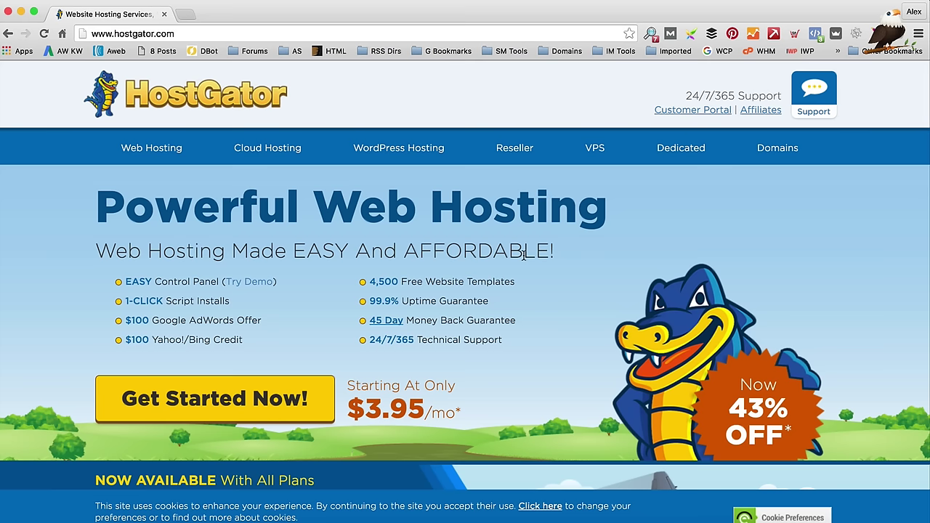
{"action": "scroll", "coordinate": [509, 291], "scroll_direction": "down", "scroll_amount": 5}
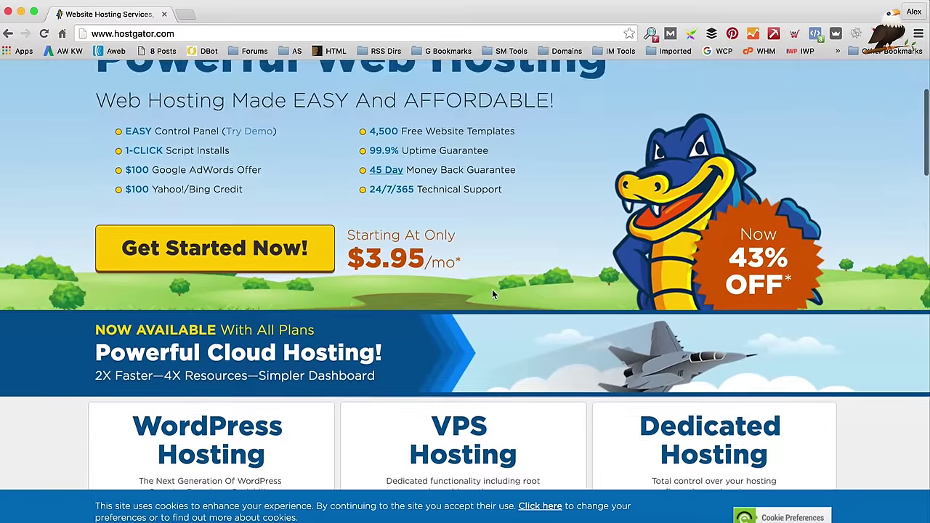
{"action": "scroll", "coordinate": [495, 295], "scroll_direction": "down", "scroll_amount": 4}
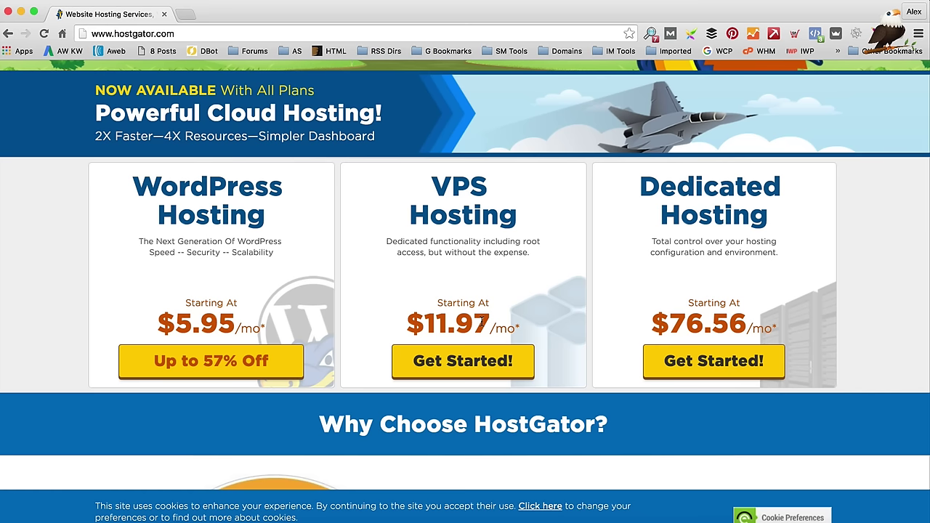
{"action": "scroll", "coordinate": [512, 253], "scroll_direction": "down", "scroll_amount": 7}
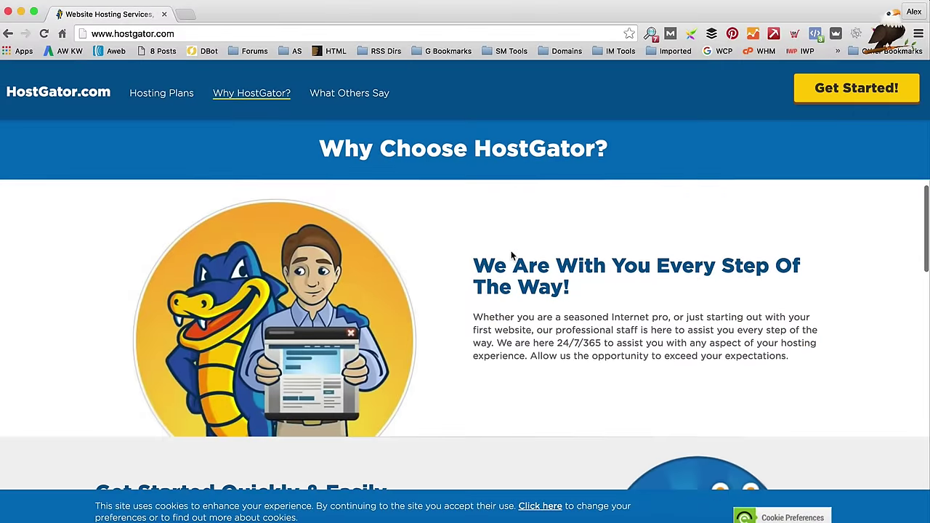
{"action": "scroll", "coordinate": [511, 254], "scroll_direction": "down", "scroll_amount": 2}
{"action": "scroll", "coordinate": [467, 276], "scroll_direction": "down", "scroll_amount": 3}
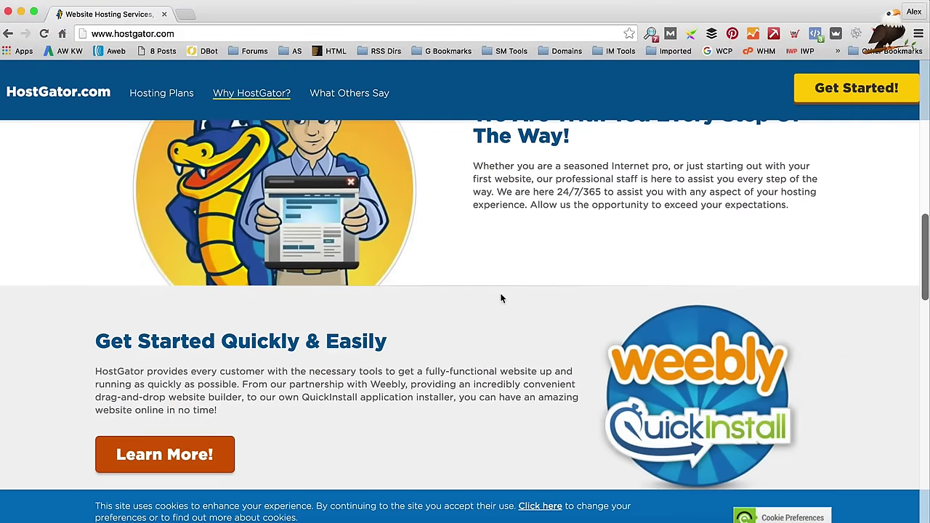
{"action": "scroll", "coordinate": [502, 297], "scroll_direction": "down", "scroll_amount": 7}
{"action": "scroll", "coordinate": [505, 303], "scroll_direction": "down", "scroll_amount": 3}
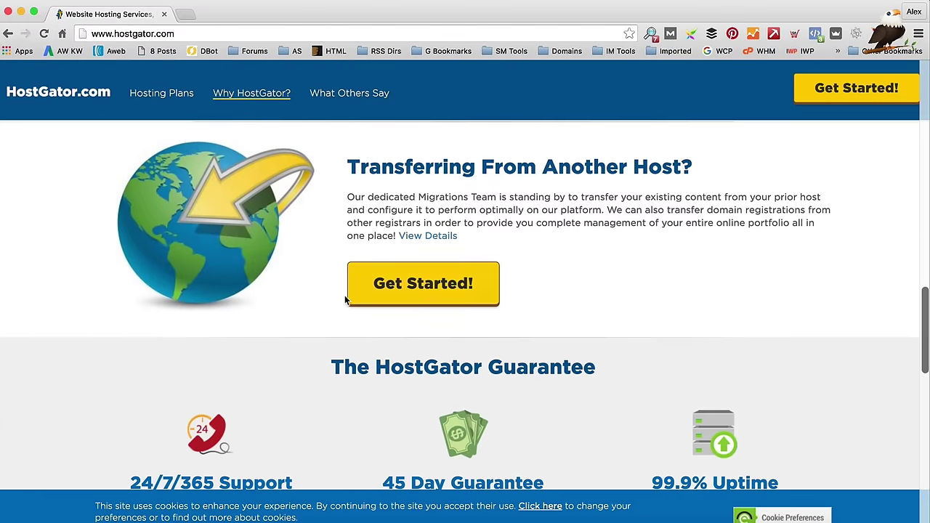
{"action": "scroll", "coordinate": [480, 322], "scroll_direction": "down", "scroll_amount": 3}
{"action": "scroll", "coordinate": [618, 312], "scroll_direction": "down", "scroll_amount": 3}
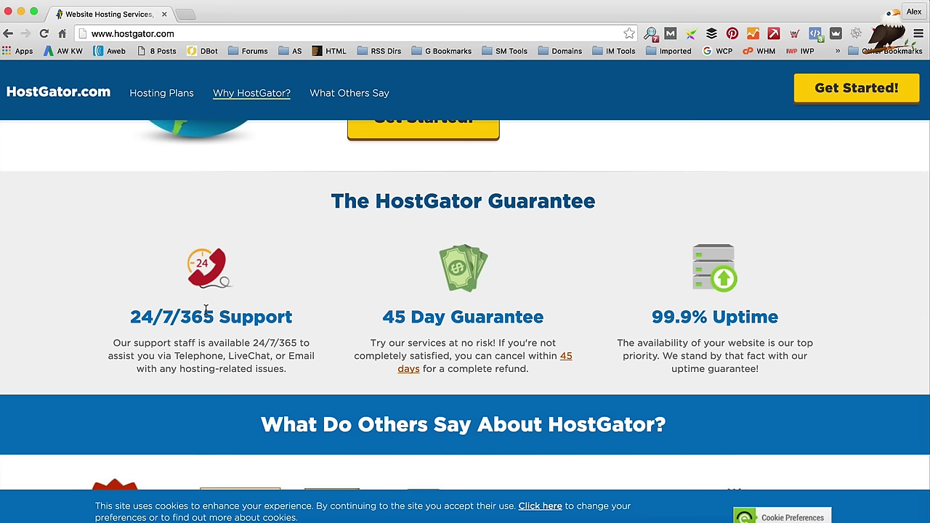
{"action": "scroll", "coordinate": [377, 225], "scroll_direction": "down", "scroll_amount": 3}
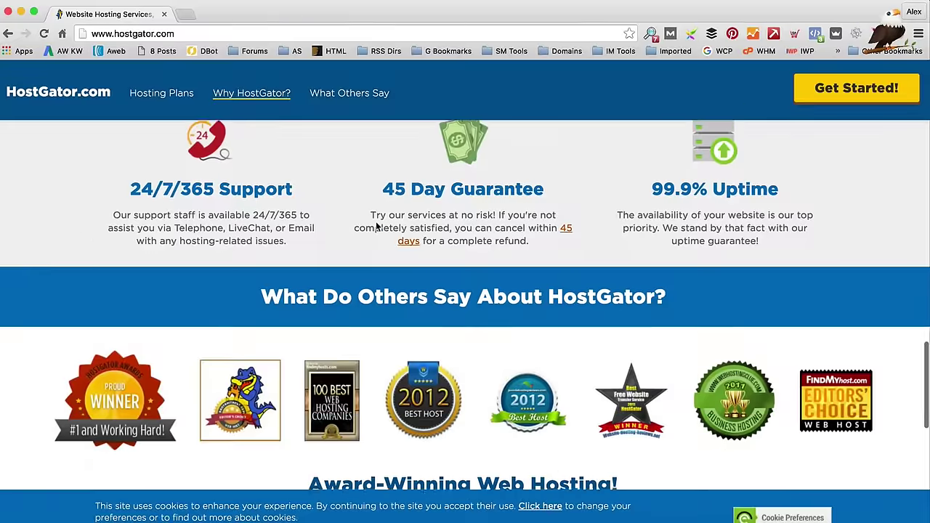
{"action": "scroll", "coordinate": [345, 215], "scroll_direction": "down", "scroll_amount": 2}
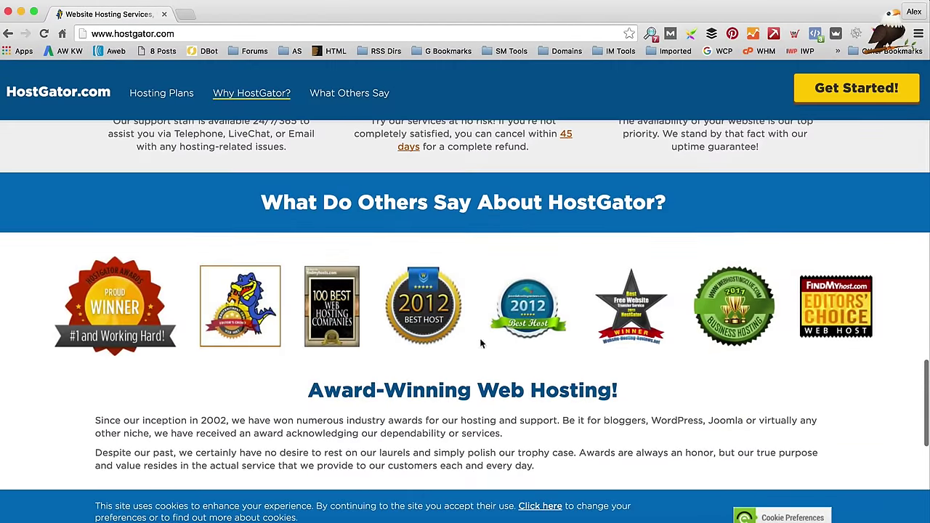
{"action": "scroll", "coordinate": [481, 343], "scroll_direction": "down", "scroll_amount": 5}
{"action": "scroll", "coordinate": [539, 351], "scroll_direction": "up", "scroll_amount": 7}
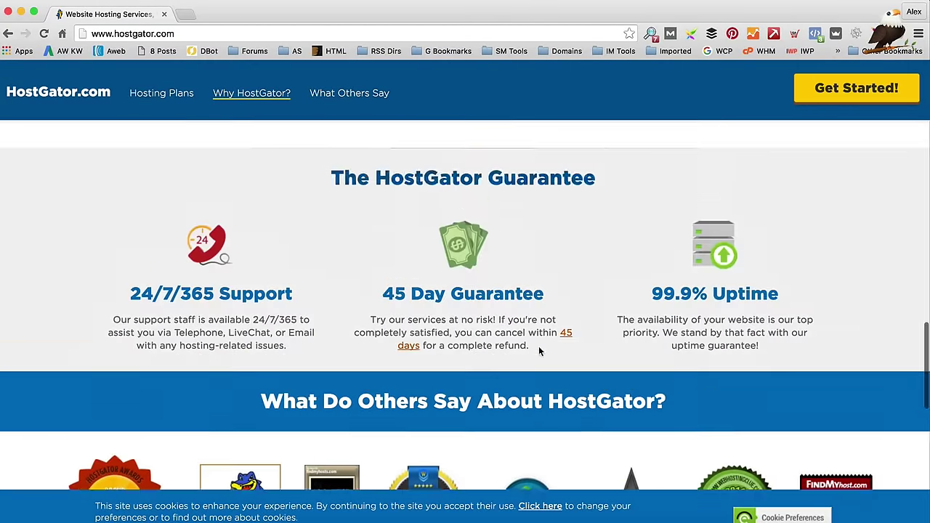
{"action": "scroll", "coordinate": [539, 347], "scroll_direction": "up", "scroll_amount": 15}
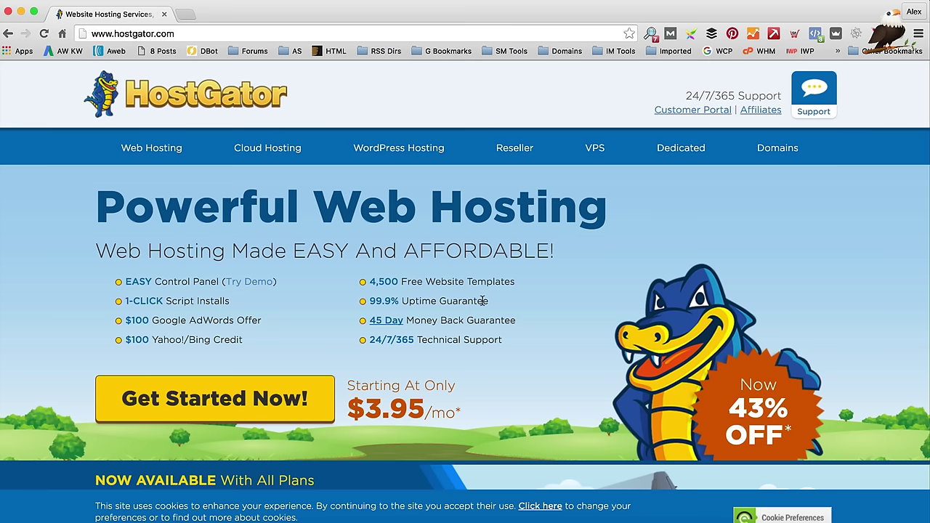
Open the shared web hosting page and view the Hatchling, Baby and Business plan cards
{"action": "scroll", "coordinate": [571, 304], "scroll_direction": "down", "scroll_amount": 2}
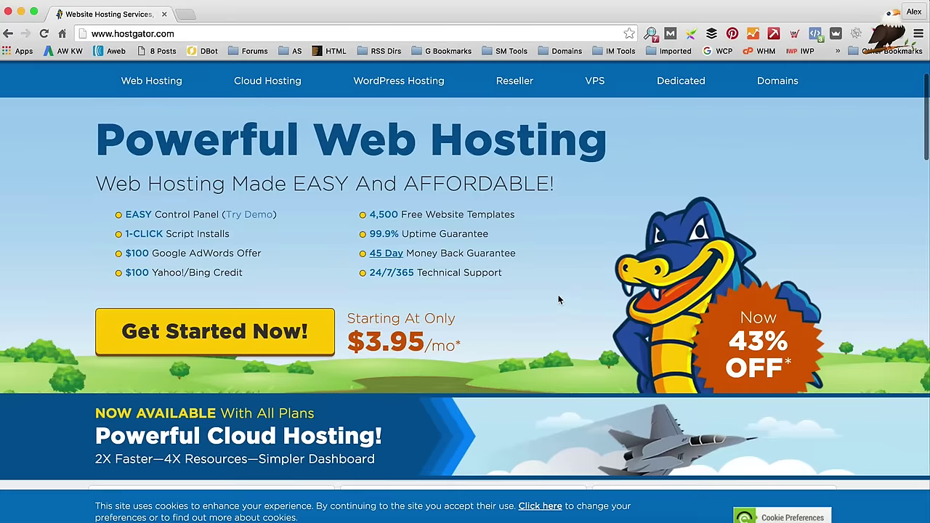
{"action": "scroll", "coordinate": [559, 299], "scroll_direction": "up", "scroll_amount": 2}
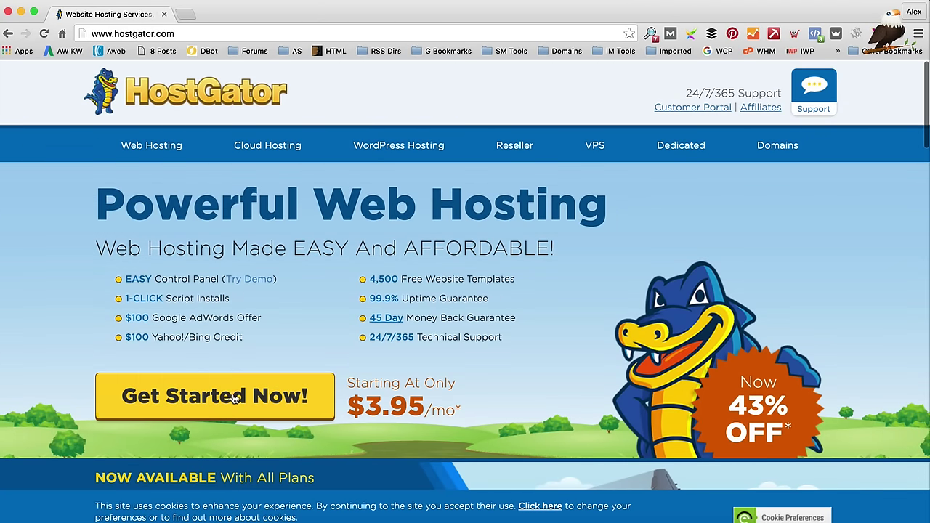
{"action": "left_click", "coordinate": [234, 398]}
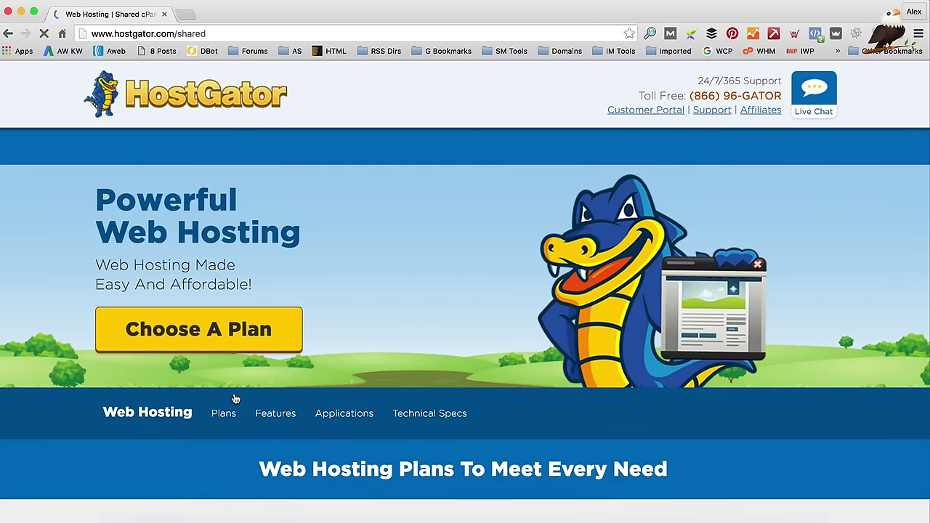
{"action": "scroll", "coordinate": [385, 267], "scroll_direction": "down", "scroll_amount": 5}
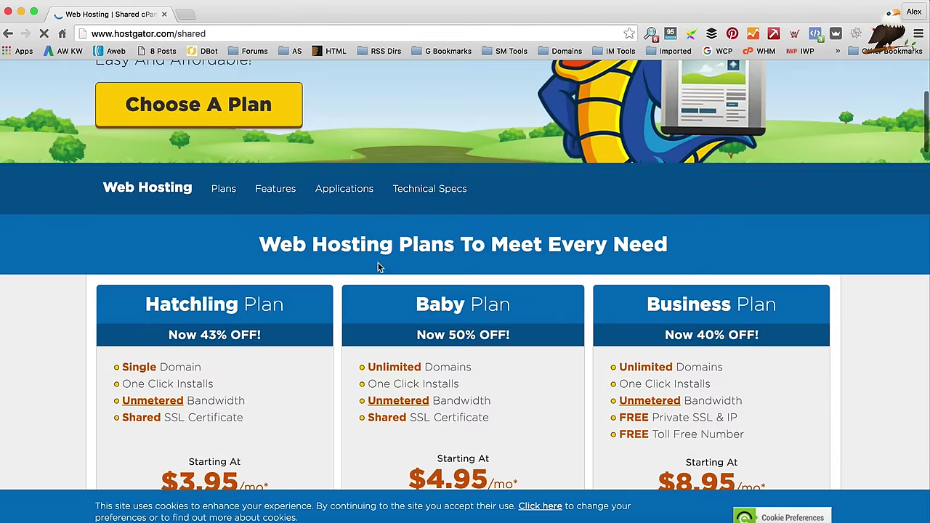
{"action": "scroll", "coordinate": [377, 267], "scroll_direction": "down", "scroll_amount": 3}
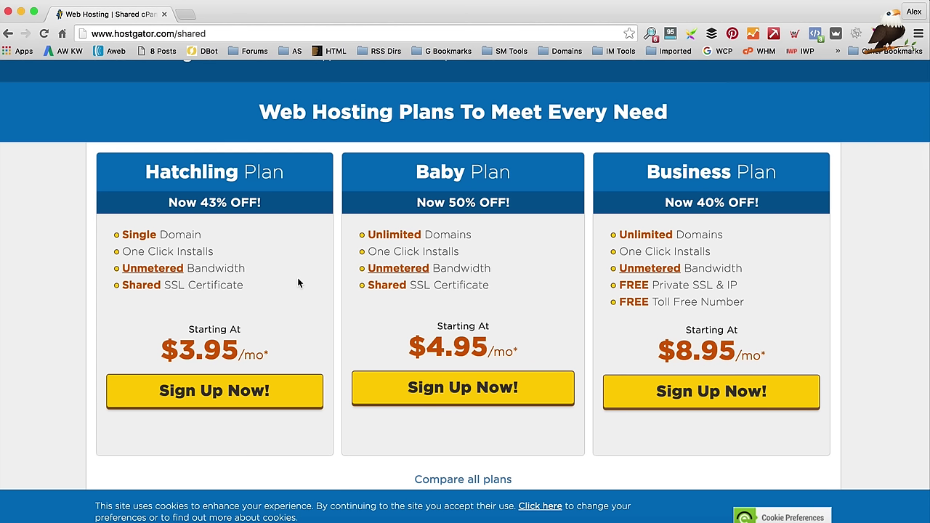
Start the Hatchling sign-up and enter mygreatviralwebsite as a new domain to register
{"action": "left_click", "coordinate": [243, 390]}
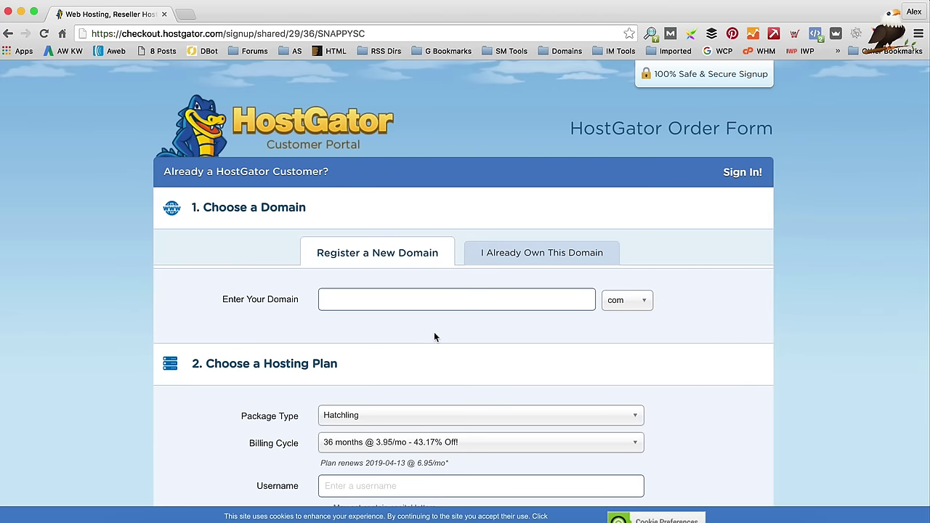
{"action": "left_click", "coordinate": [528, 262]}
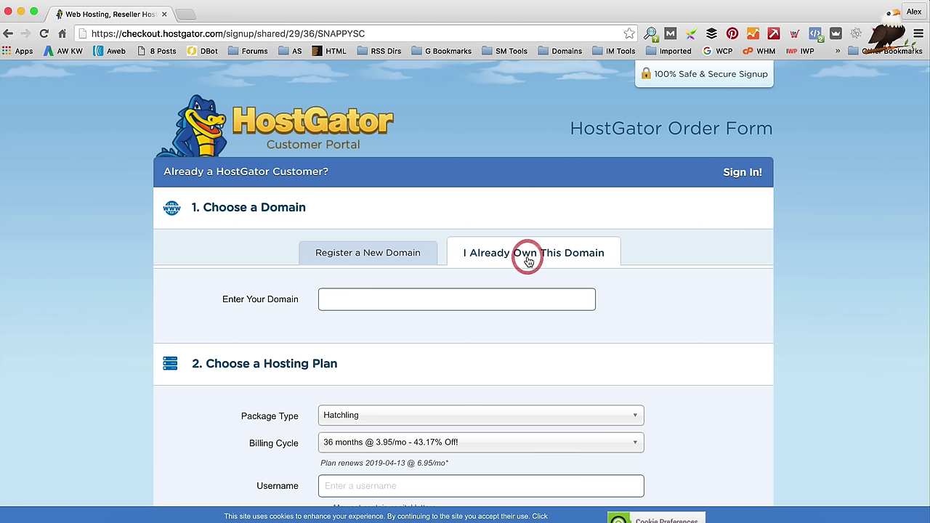
{"action": "left_click", "coordinate": [431, 297]}
{"action": "left_click", "coordinate": [375, 260]}
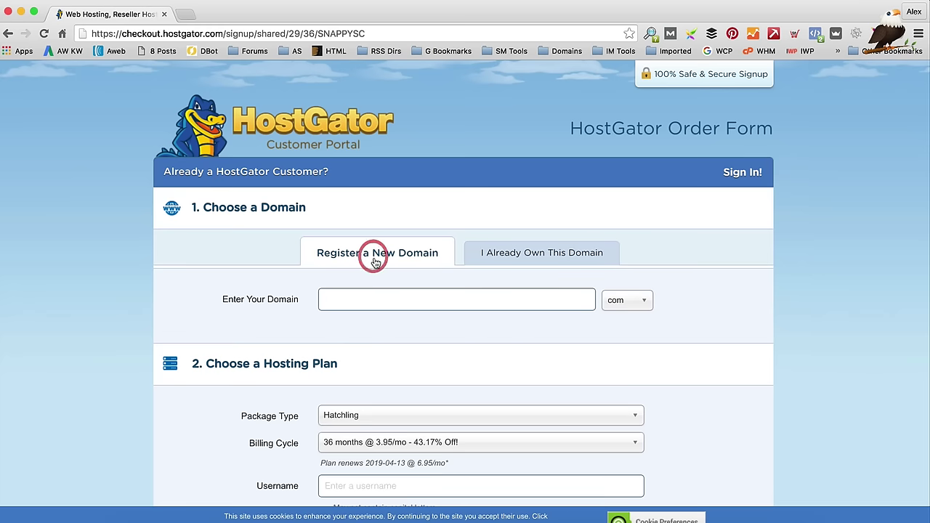
{"action": "left_click", "coordinate": [433, 296]}
{"action": "type", "text": "mygreatviralwebsite"}
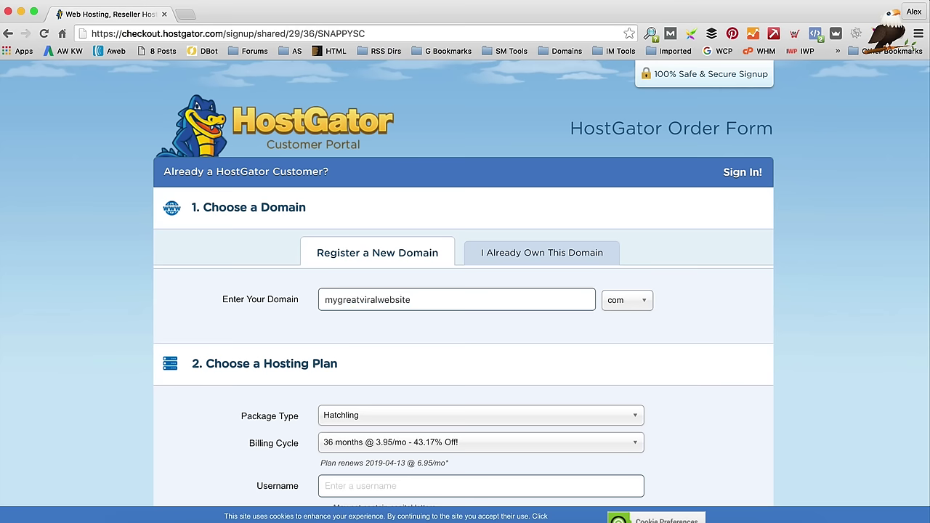
{"action": "key", "text": "Tab"}
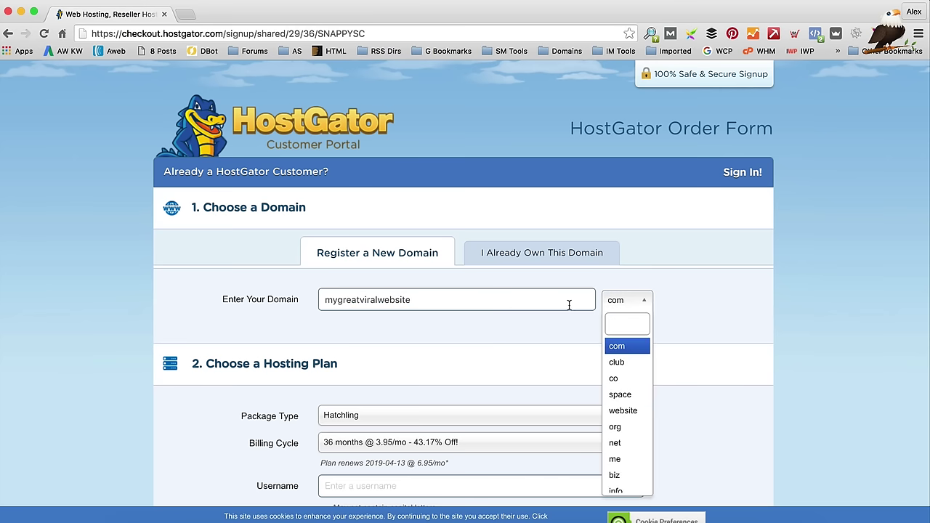
Search mygreatviralwebsite with the .com ending, review the results, then clear the domain entry
{"action": "left_click", "coordinate": [609, 352]}
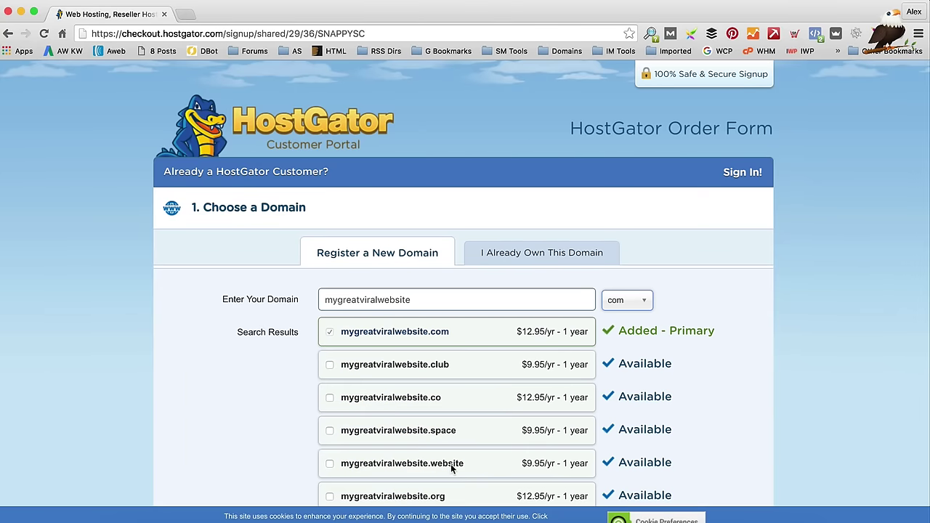
{"action": "scroll", "coordinate": [506, 315], "scroll_direction": "down", "scroll_amount": 2}
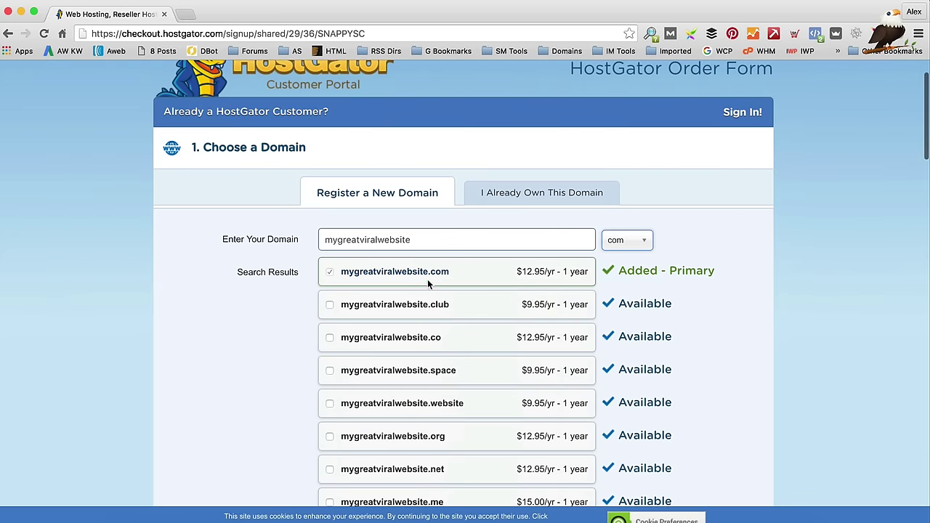
{"action": "scroll", "coordinate": [386, 297], "scroll_direction": "down", "scroll_amount": 3}
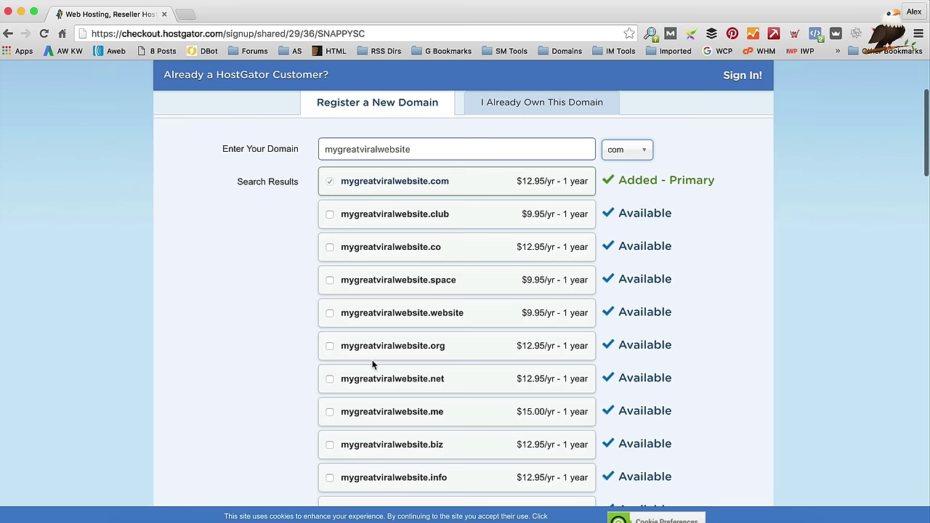
{"action": "scroll", "coordinate": [432, 336], "scroll_direction": "down", "scroll_amount": 4}
{"action": "scroll", "coordinate": [432, 335], "scroll_direction": "up", "scroll_amount": 9}
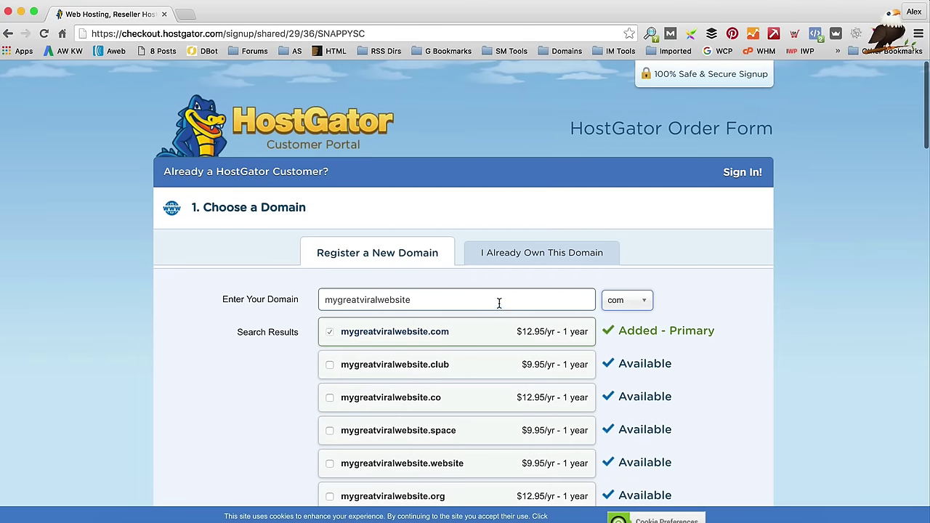
{"action": "left_click_drag", "start_coordinate": [498, 303], "coordinate": [245, 280]}
{"action": "key", "text": "BackSpace"}
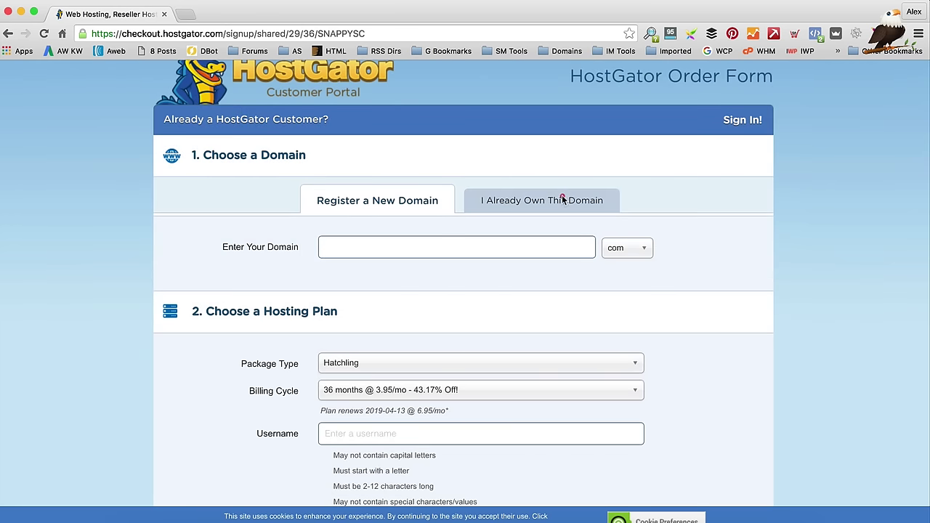
Enter labradorfeed.com under I Already Own This Domain and scroll to Choose a Hosting Plan
{"action": "left_click", "coordinate": [566, 196]}
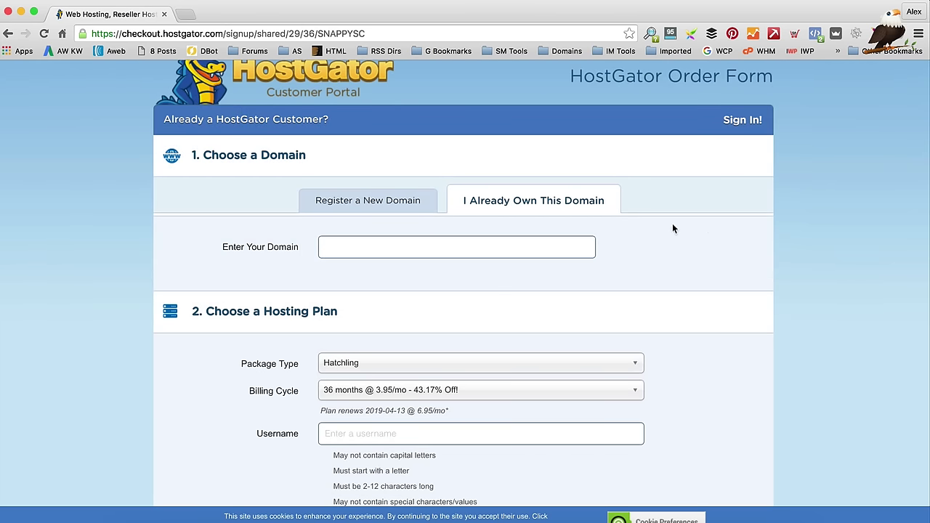
{"action": "left_click", "coordinate": [422, 249]}
{"action": "type", "text": "labradorfeed.com"}
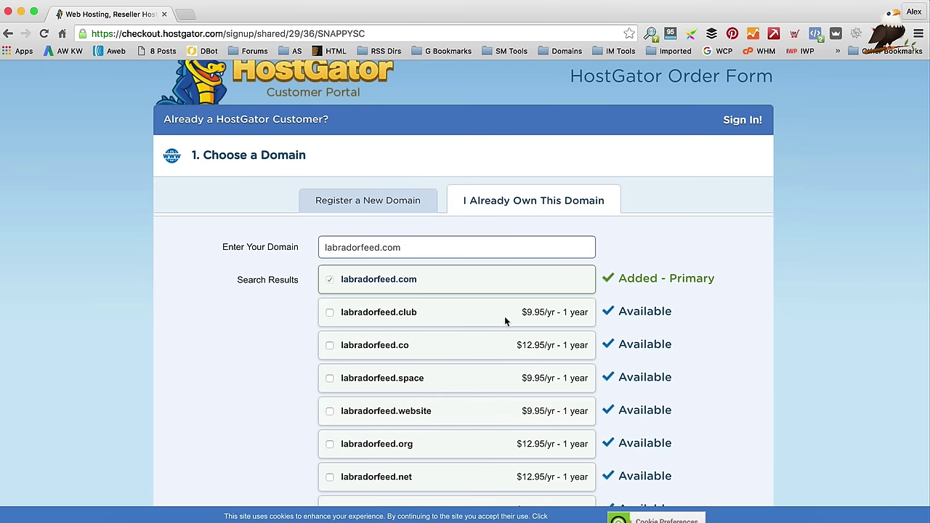
{"action": "scroll", "coordinate": [480, 332], "scroll_direction": "down", "scroll_amount": 3}
{"action": "scroll", "coordinate": [518, 312], "scroll_direction": "down", "scroll_amount": 1}
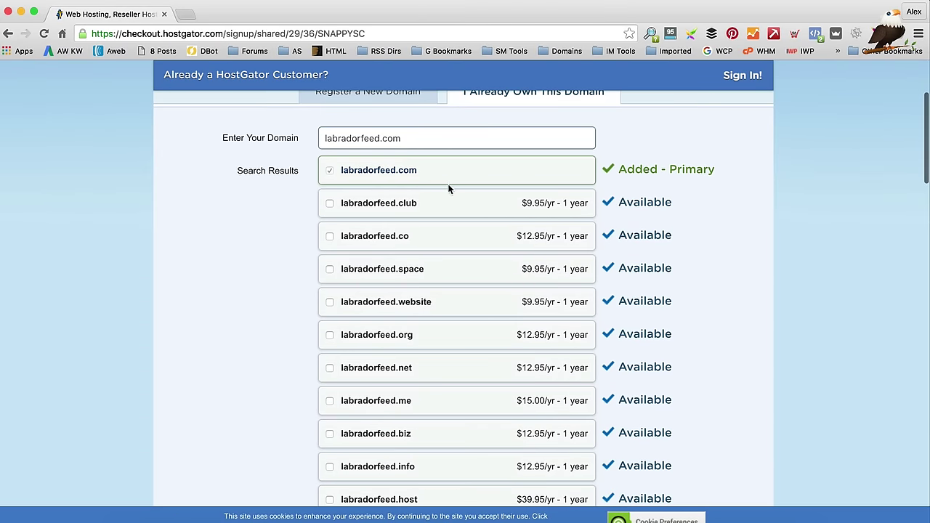
{"action": "scroll", "coordinate": [451, 189], "scroll_direction": "down", "scroll_amount": 12}
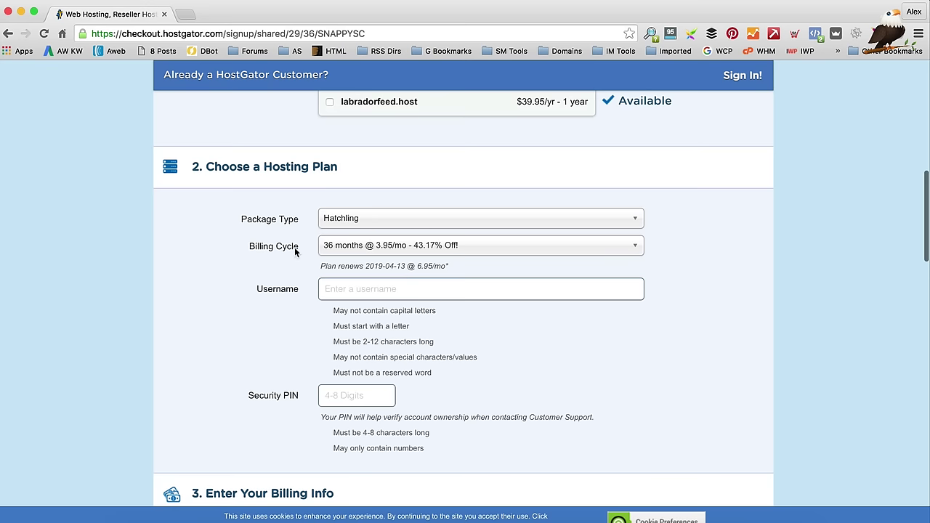
Change the Hatchling billing cycle from 36 months to 1 month @ $10.95/mo
{"action": "left_click", "coordinate": [394, 249]}
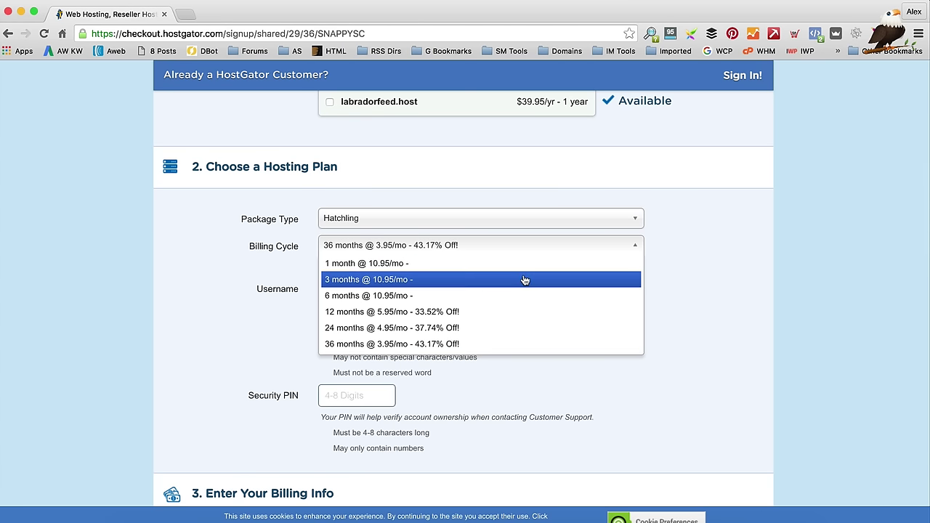
{"action": "left_click", "coordinate": [469, 266]}
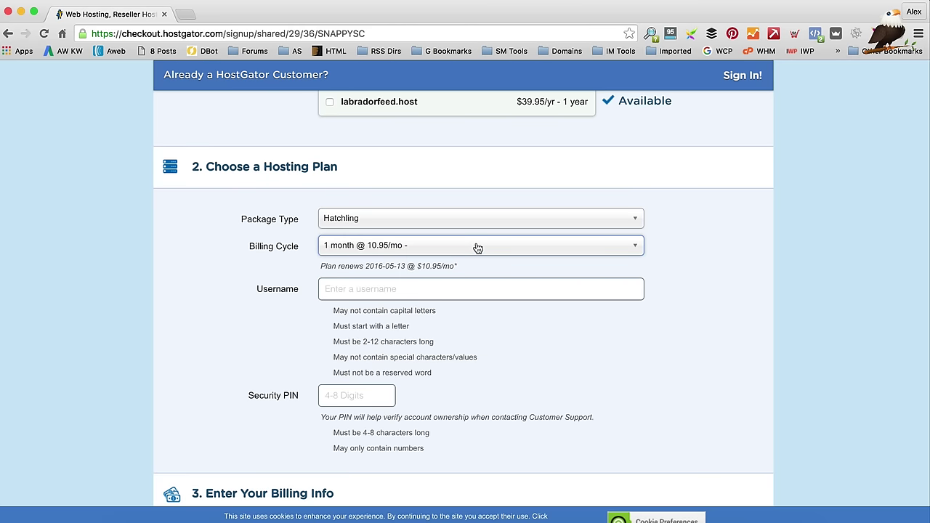
{"action": "left_click", "coordinate": [472, 245]}
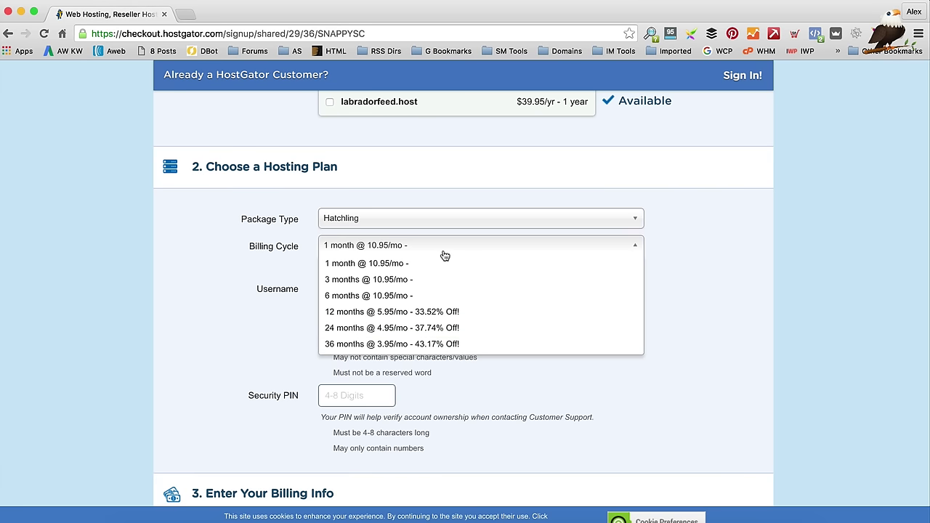
{"action": "left_click", "coordinate": [387, 262]}
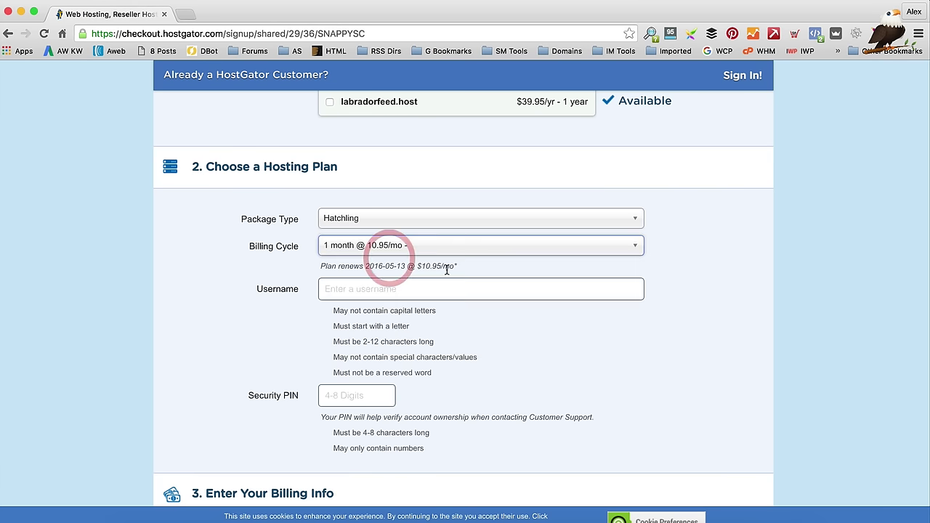
{"action": "left_click", "coordinate": [384, 299]}
{"action": "scroll", "coordinate": [540, 322], "scroll_direction": "down", "scroll_amount": 2}
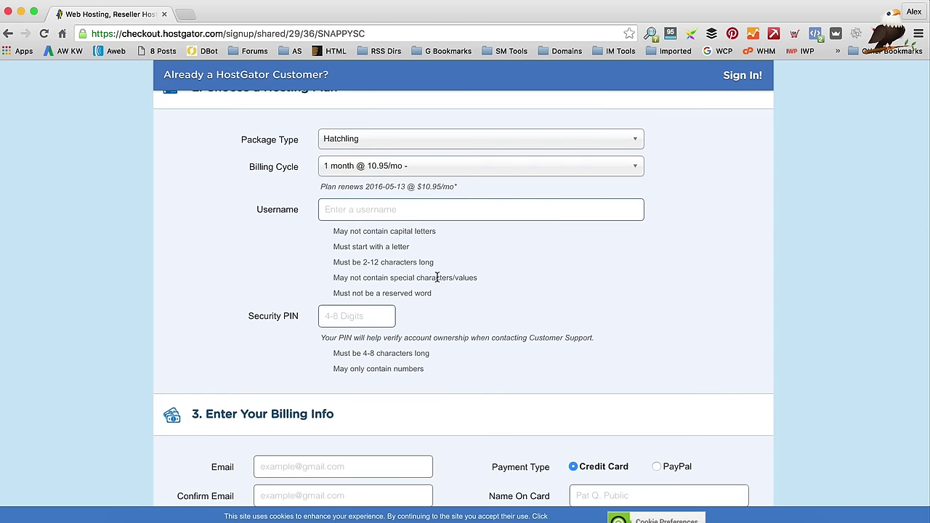
{"action": "scroll", "coordinate": [524, 286], "scroll_direction": "down", "scroll_amount": 1}
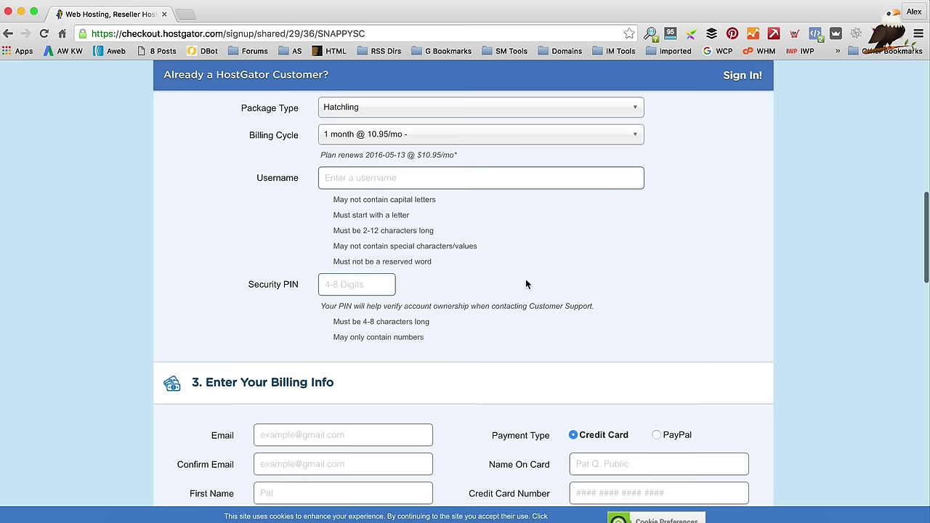
{"action": "scroll", "coordinate": [515, 288], "scroll_direction": "down", "scroll_amount": 5}
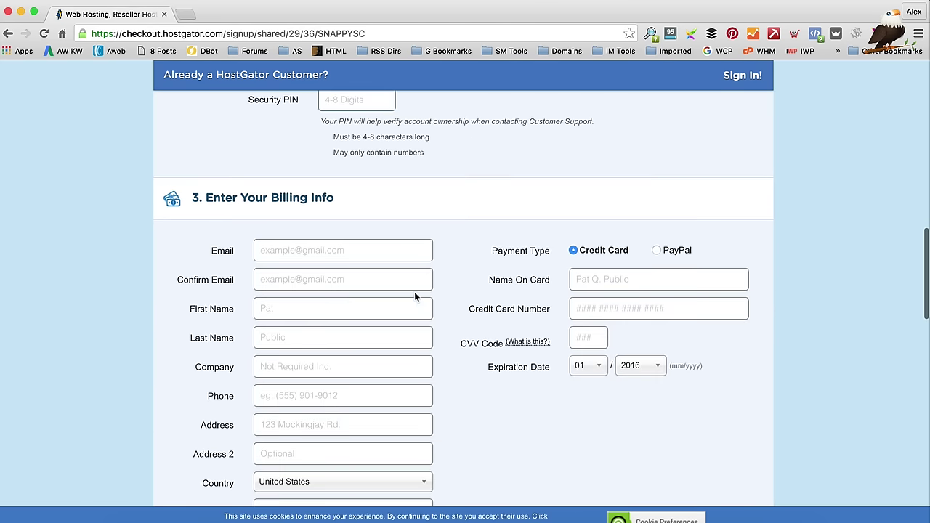
Untick the SiteLock and CodeGuard Site Backup add-ons under Additional Services
{"action": "scroll", "coordinate": [415, 297], "scroll_direction": "down", "scroll_amount": 2}
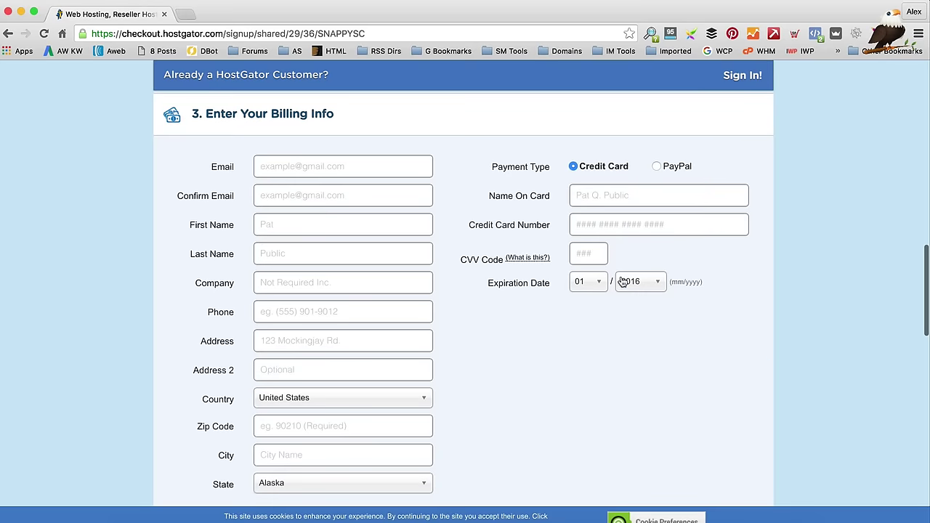
{"action": "scroll", "coordinate": [622, 282], "scroll_direction": "down", "scroll_amount": 6}
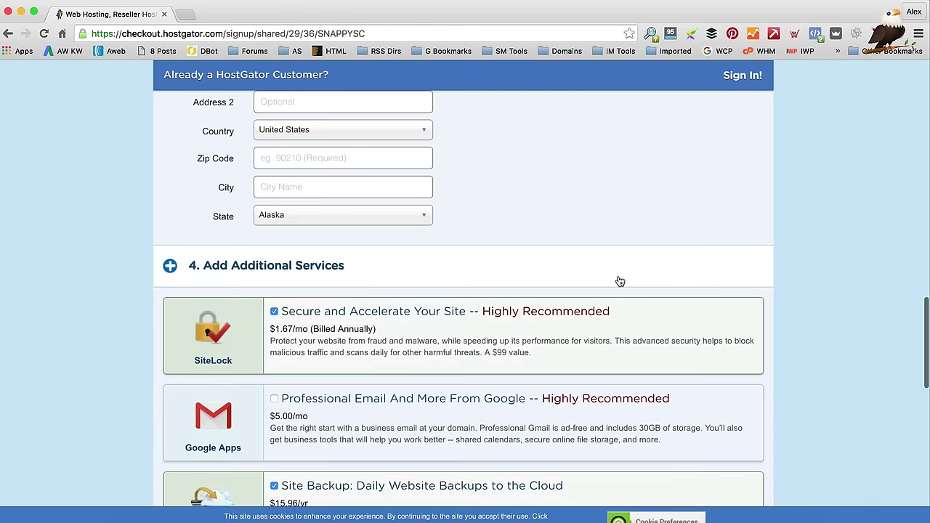
{"action": "scroll", "coordinate": [617, 280], "scroll_direction": "down", "scroll_amount": 2}
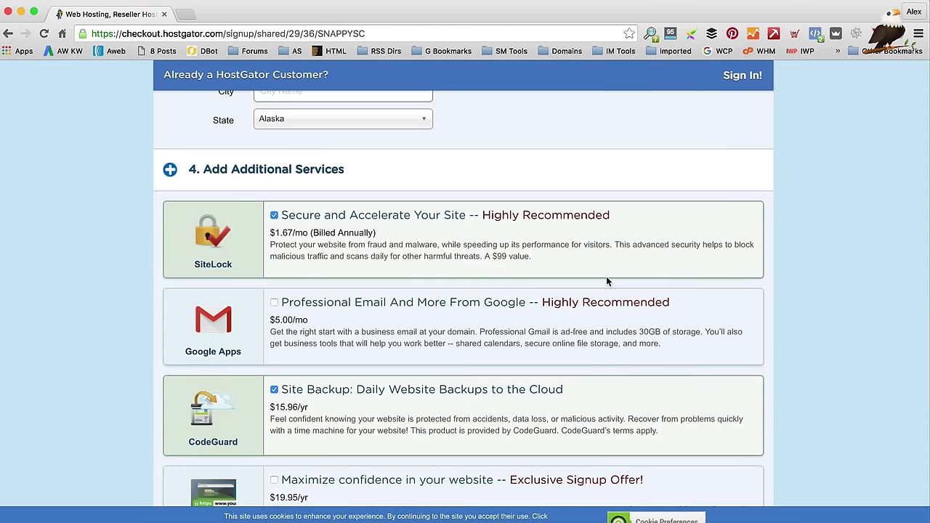
{"action": "scroll", "coordinate": [342, 246], "scroll_direction": "down", "scroll_amount": 1}
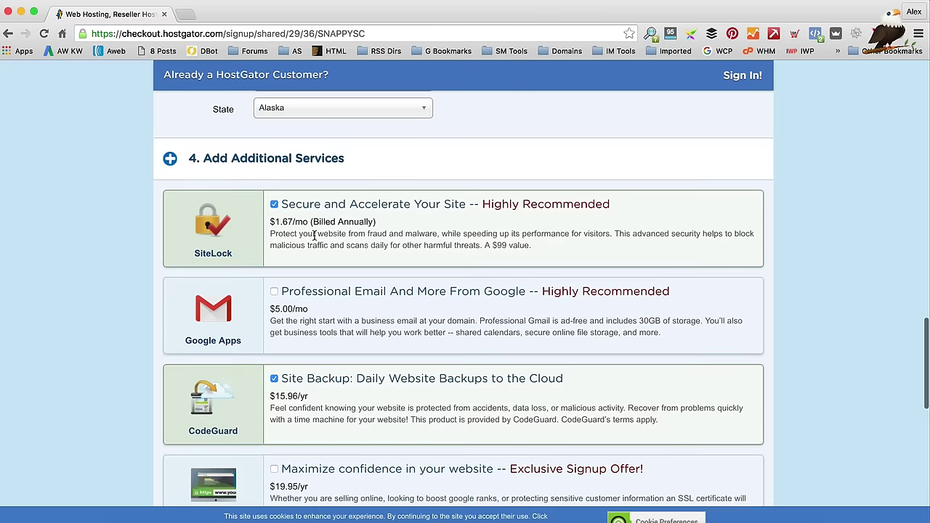
{"action": "left_click", "coordinate": [275, 205]}
{"action": "scroll", "coordinate": [290, 327], "scroll_direction": "down", "scroll_amount": 1}
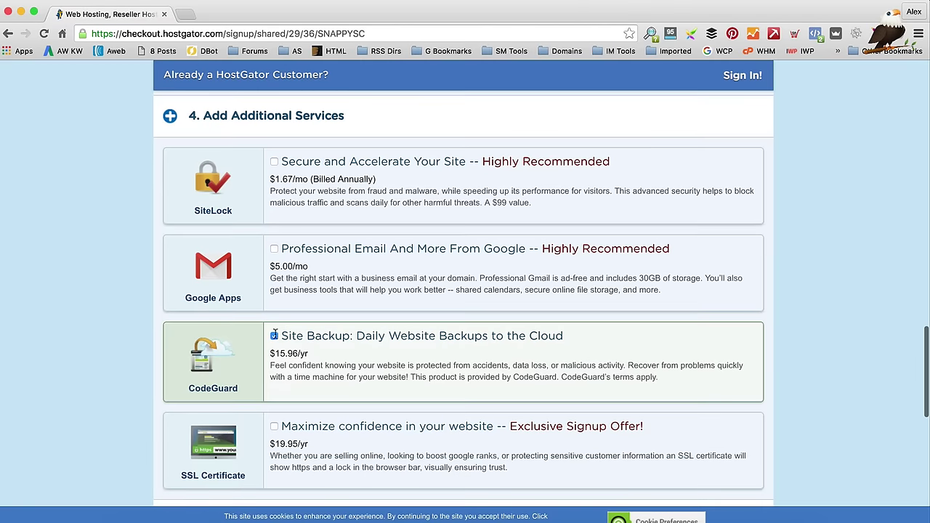
{"action": "left_click", "coordinate": [273, 337]}
{"action": "left_click", "coordinate": [273, 337]}
{"action": "scroll", "coordinate": [530, 272], "scroll_direction": "down", "scroll_amount": 4}
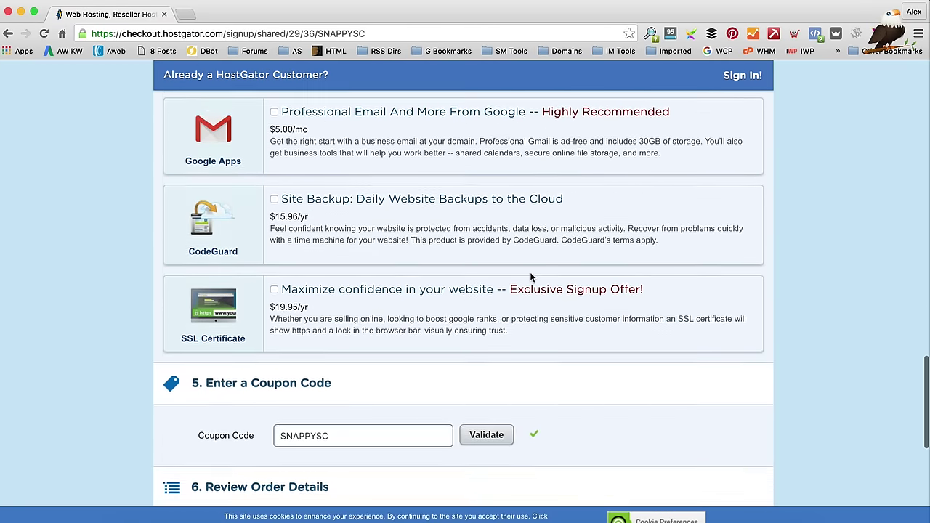
{"action": "scroll", "coordinate": [539, 272], "scroll_direction": "down", "scroll_amount": 2}
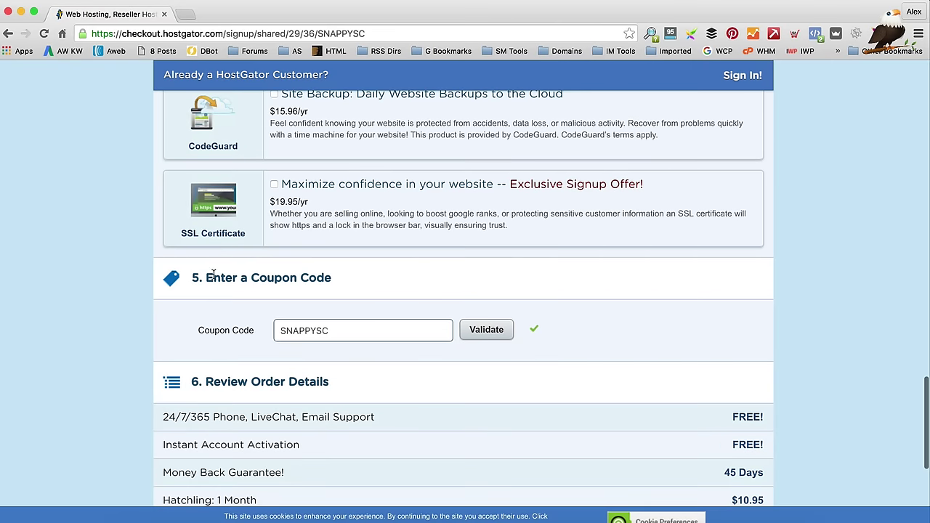
Replace coupon SNAPPYSC with EAGLEPENNY and validate it, bringing the amount due to $0.01
{"action": "left_click_drag", "start_coordinate": [356, 332], "coordinate": [216, 334]}
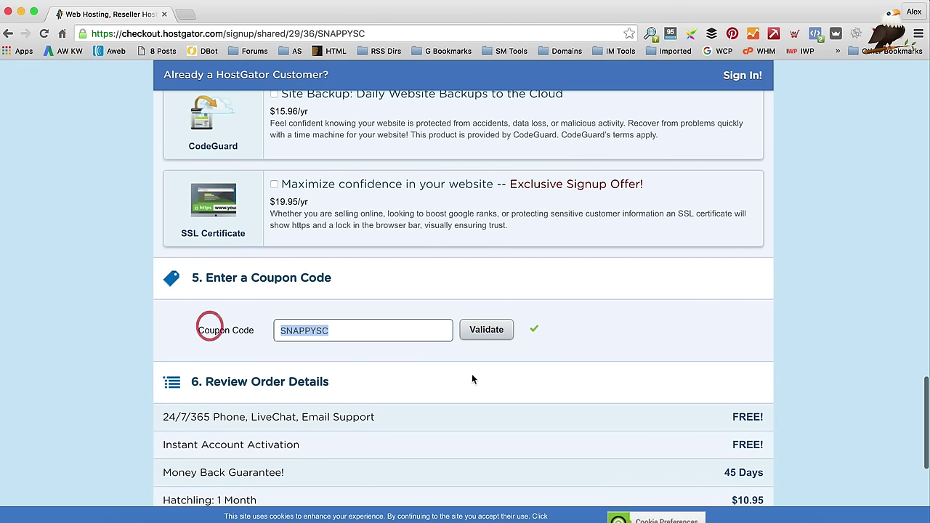
{"action": "key", "text": "BackSpace"}
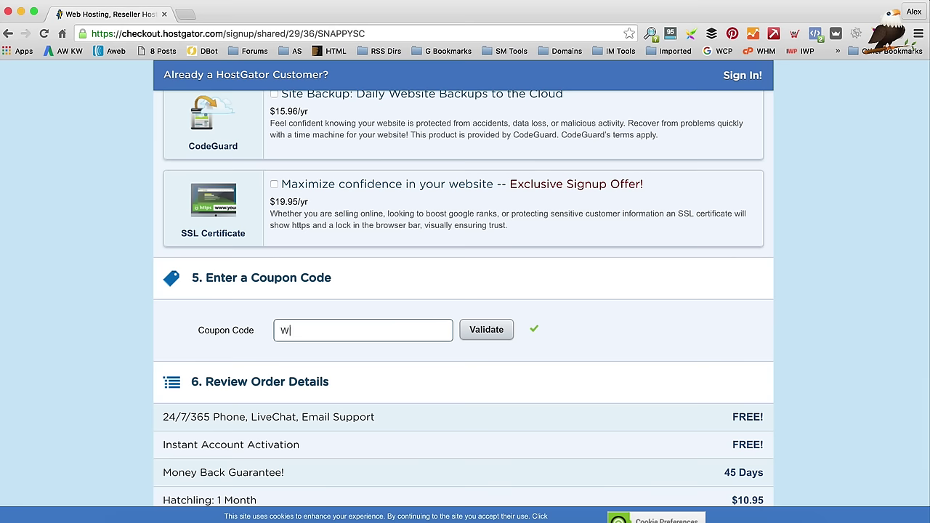
{"action": "type", "text": "W"}
{"action": "key", "text": "BackSpace"}
{"action": "type", "text": "EA"}
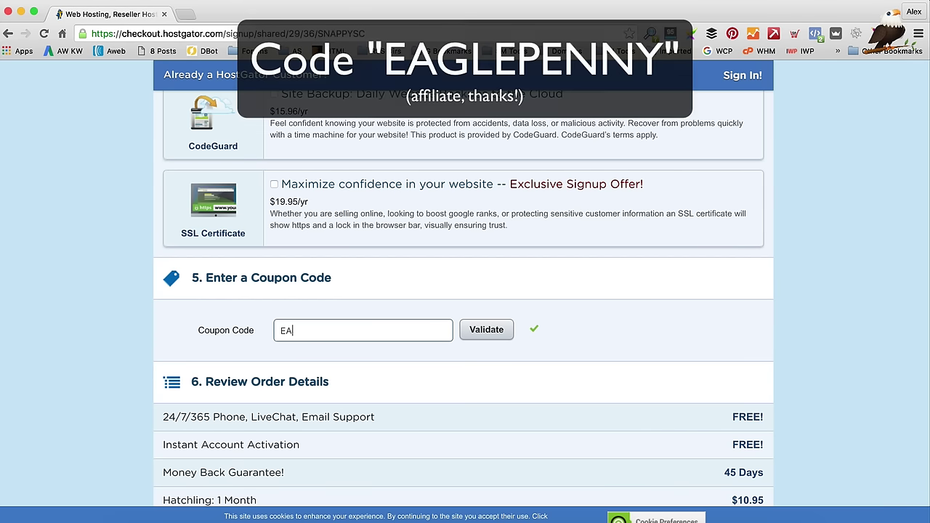
{"action": "type", "text": "GLEPENNY"}
{"action": "left_click", "coordinate": [486, 330]}
{"action": "scroll", "coordinate": [652, 305], "scroll_direction": "down", "scroll_amount": 3}
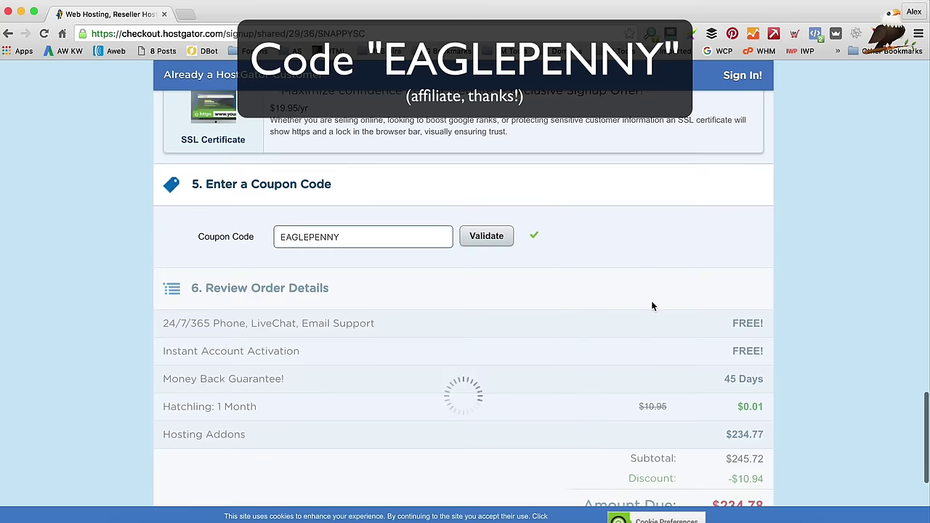
{"action": "scroll", "coordinate": [652, 309], "scroll_direction": "down", "scroll_amount": 1}
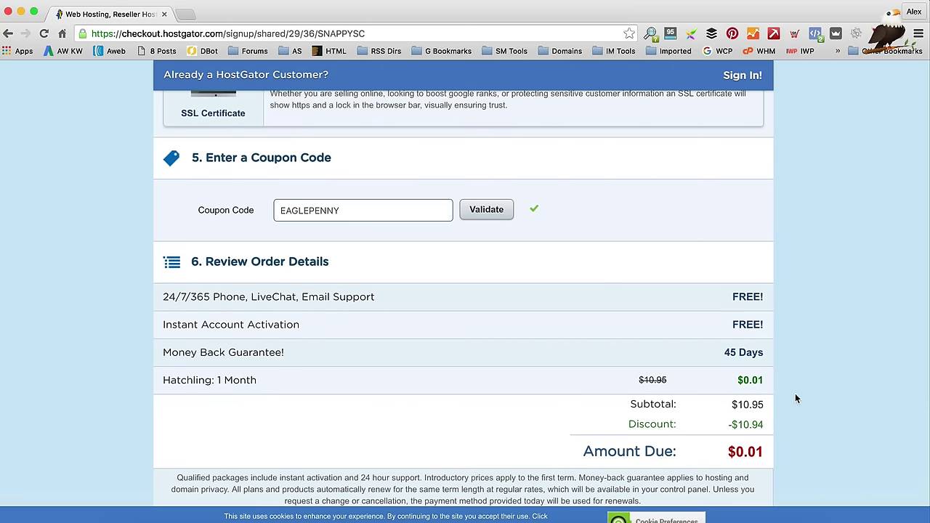
{"action": "scroll", "coordinate": [795, 398], "scroll_direction": "down", "scroll_amount": 3}
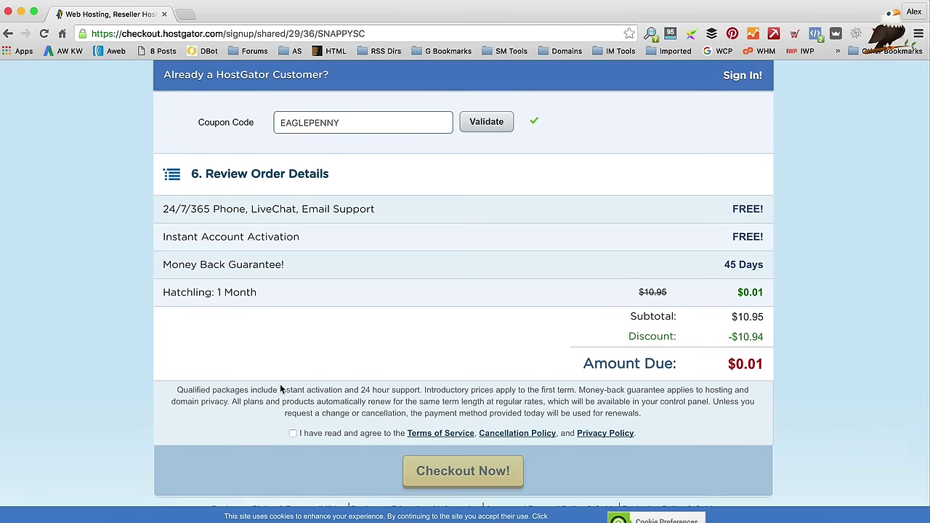
Accept the Terms of Service agreement for the order
{"action": "left_click", "coordinate": [293, 433]}
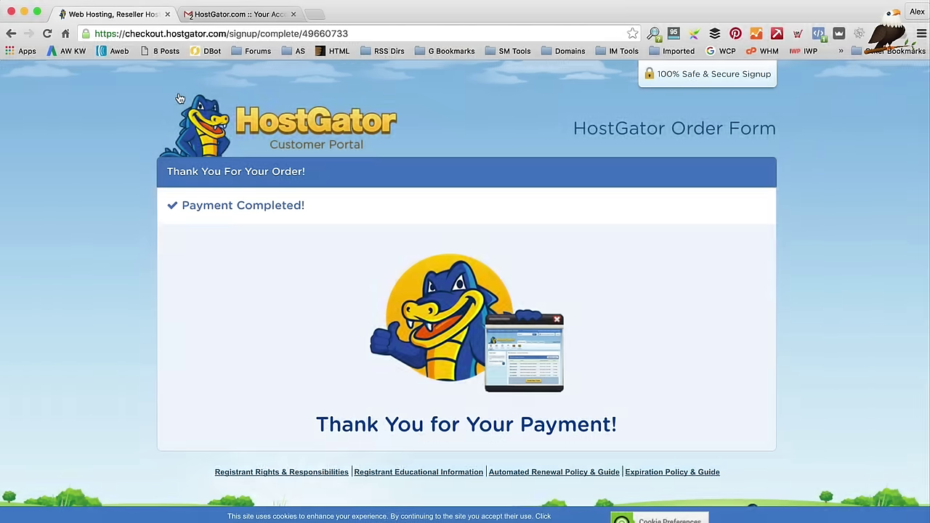
Follow the Your Control Panel link in the HostGator account email to the cPanel login
{"action": "left_click", "coordinate": [220, 15]}
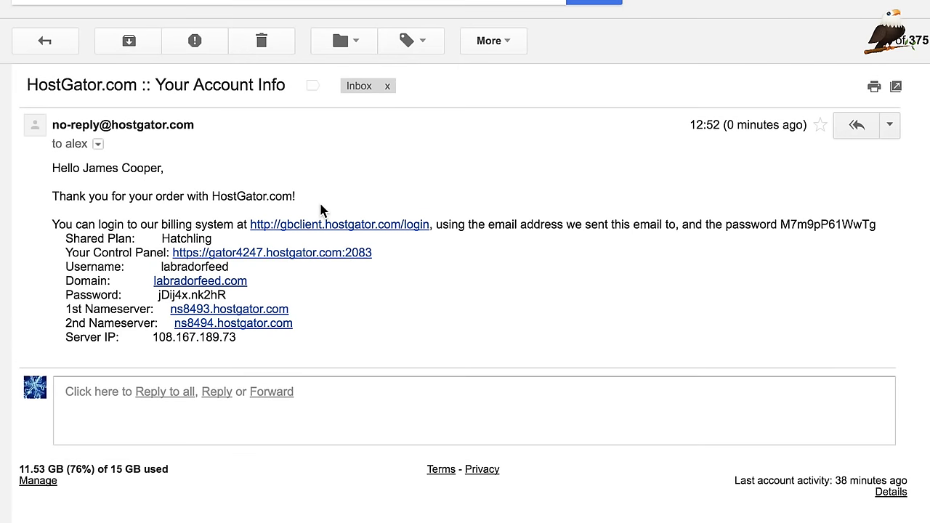
{"action": "scroll", "coordinate": [331, 210], "scroll_direction": "down", "scroll_amount": 1}
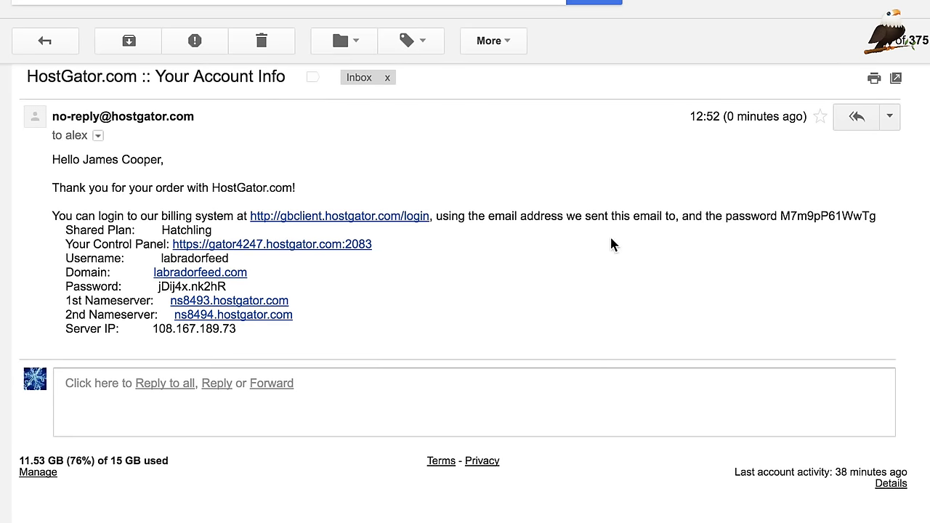
{"action": "scroll", "coordinate": [611, 243], "scroll_direction": "up", "scroll_amount": 1}
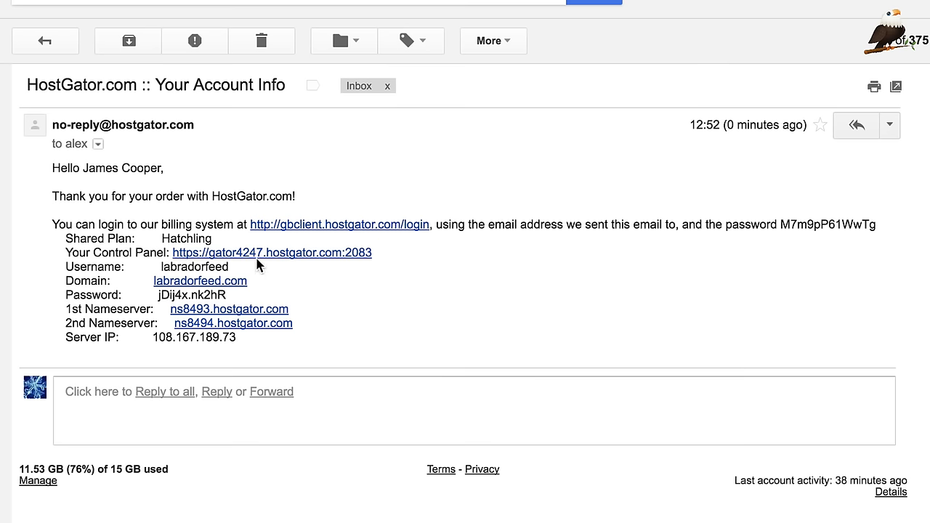
{"action": "scroll", "coordinate": [262, 266], "scroll_direction": "down", "scroll_amount": 1}
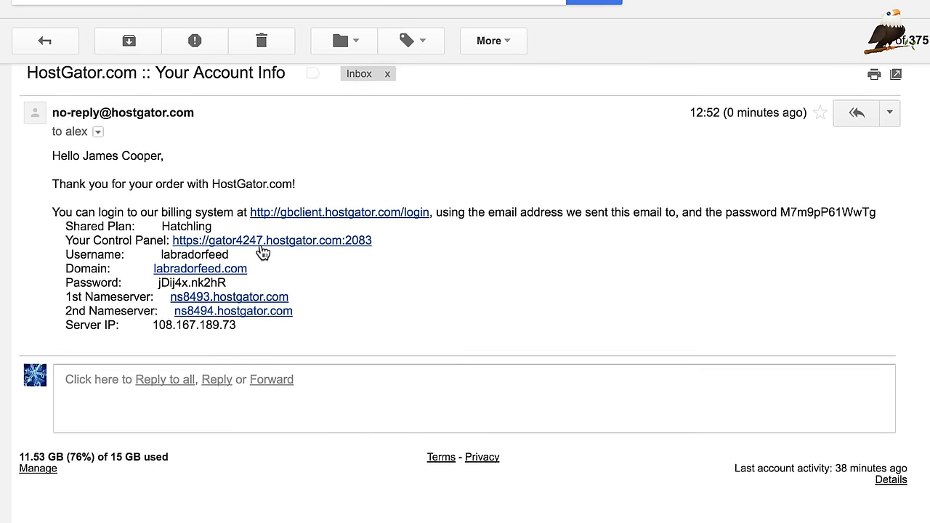
{"action": "left_click", "coordinate": [259, 243]}
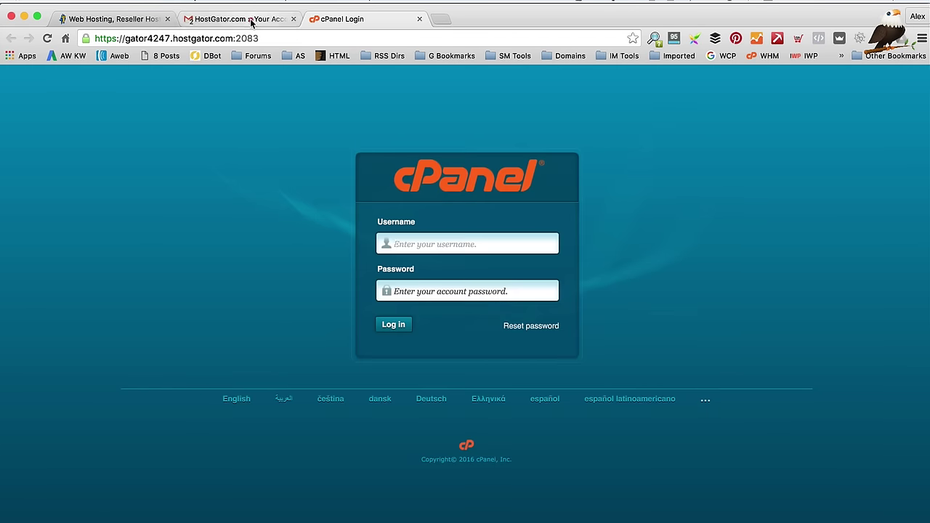
Copy the account username from the welcome email into the cPanel Username field
{"action": "left_click", "coordinate": [240, 19]}
{"action": "left_click_drag", "start_coordinate": [282, 266], "coordinate": [233, 266]}
{"action": "key", "text": "super+c"}
{"action": "left_click", "coordinate": [284, 267]}
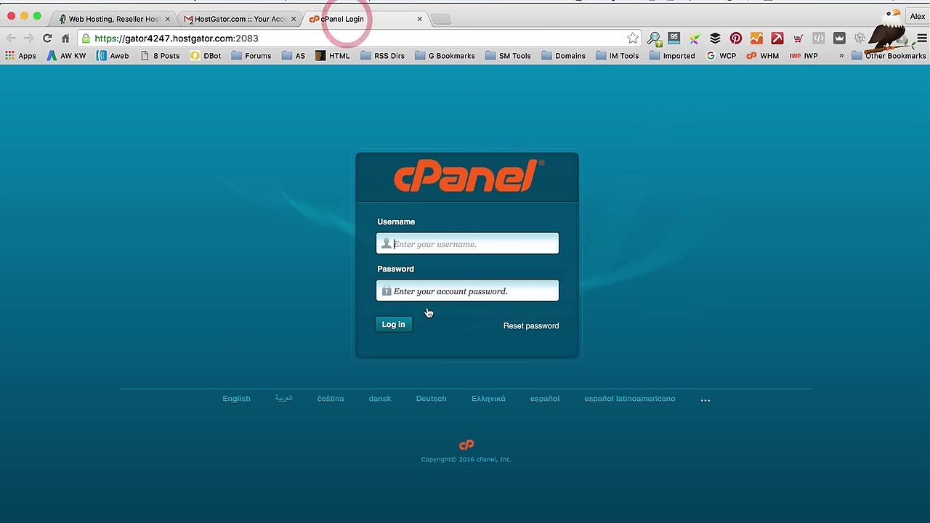
{"action": "left_click", "coordinate": [336, 19]}
{"action": "key", "text": "super+v"}
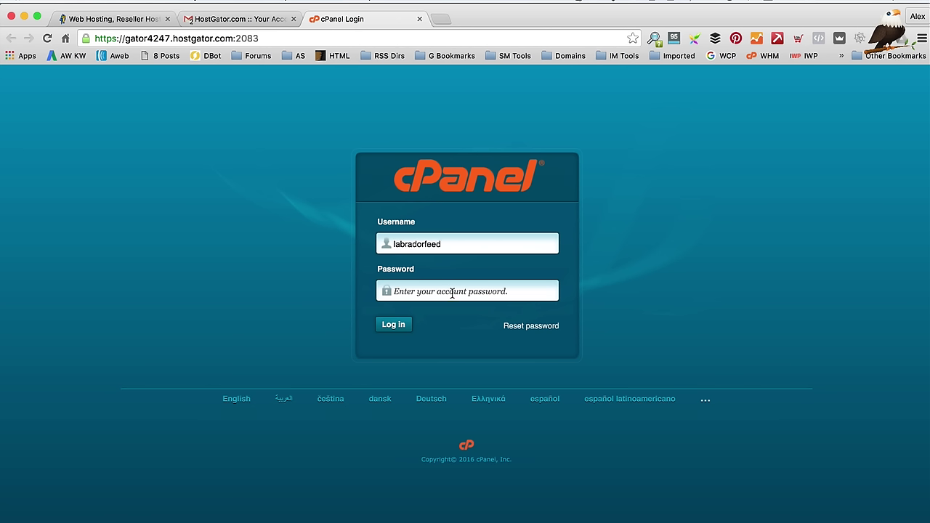
{"action": "left_click", "coordinate": [448, 291]}
Copy the account password into the cPanel Password field and log in
{"action": "left_click", "coordinate": [247, 19]}
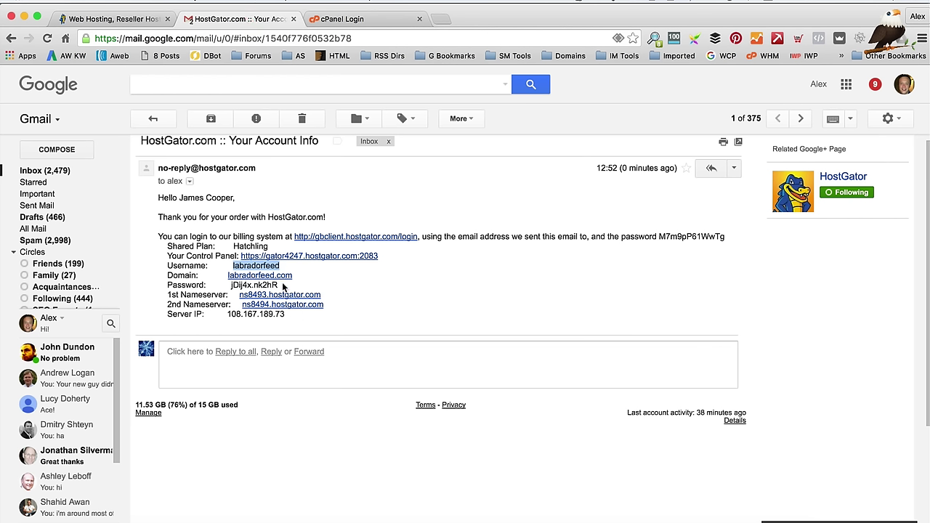
{"action": "left_click_drag", "start_coordinate": [282, 286], "coordinate": [230, 285]}
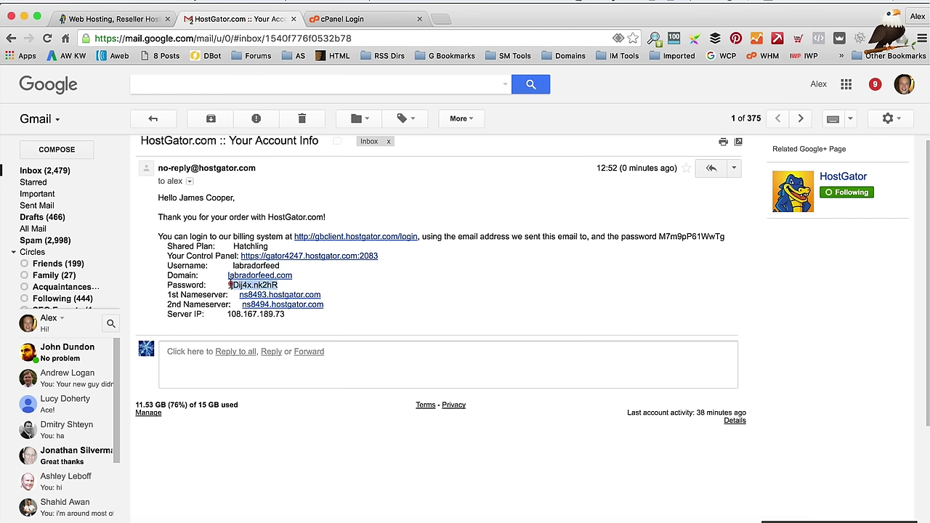
{"action": "left_click", "coordinate": [364, 20]}
{"action": "key", "text": "super+v"}
{"action": "left_click", "coordinate": [394, 326]}
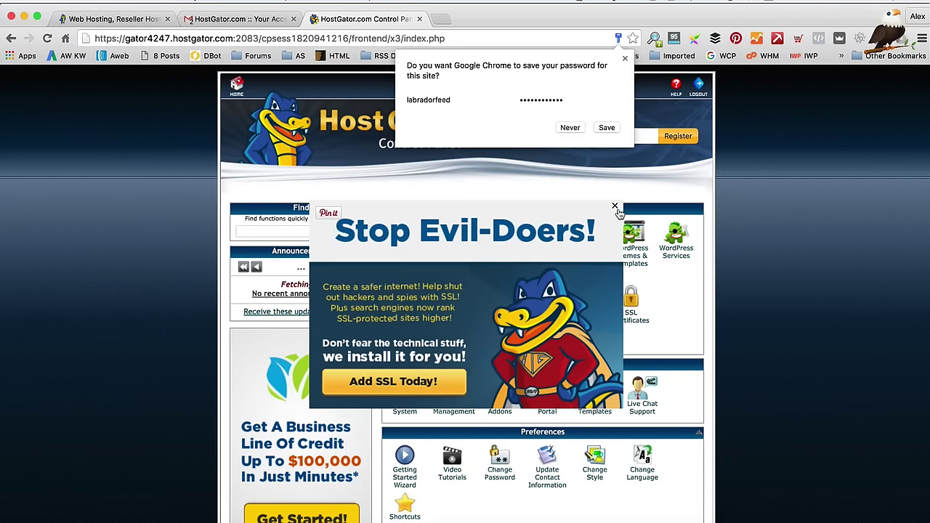
Dismiss the SSL ad and Welcome popups, then bring the ns8493/ns8494.hostgator.com name servers into view
{"action": "left_click", "coordinate": [615, 209]}
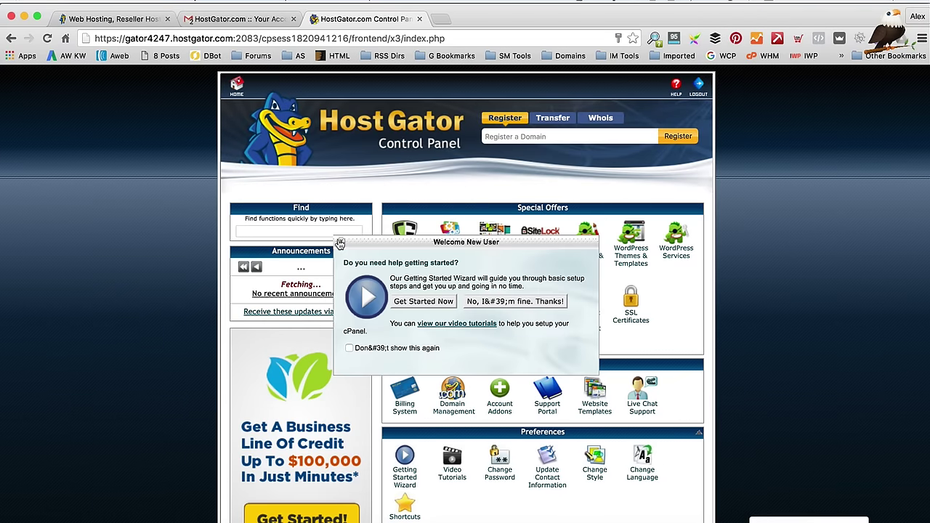
{"action": "left_click", "coordinate": [333, 234]}
{"action": "scroll", "coordinate": [470, 247], "scroll_direction": "down", "scroll_amount": 10}
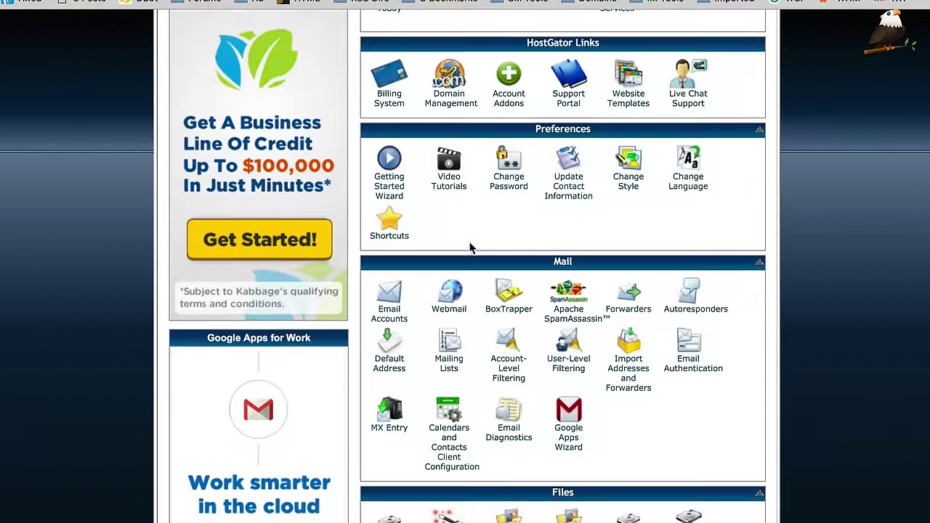
{"action": "scroll", "coordinate": [469, 247], "scroll_direction": "down", "scroll_amount": 12}
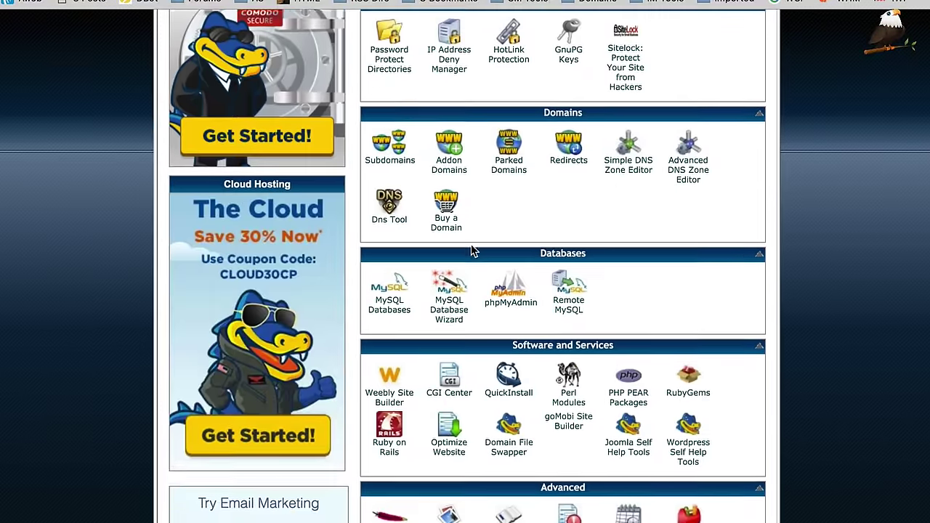
{"action": "scroll", "coordinate": [471, 248], "scroll_direction": "down", "scroll_amount": 5}
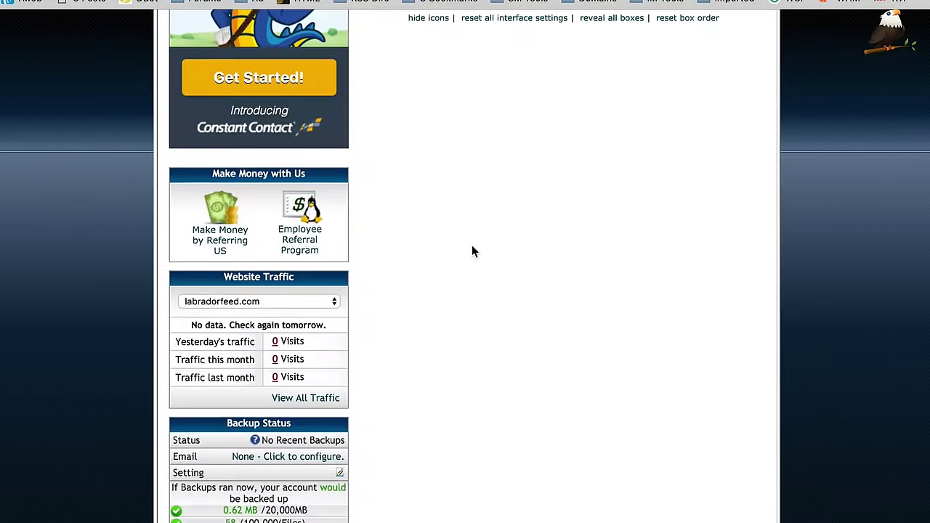
{"action": "scroll", "coordinate": [473, 248], "scroll_direction": "down", "scroll_amount": 5}
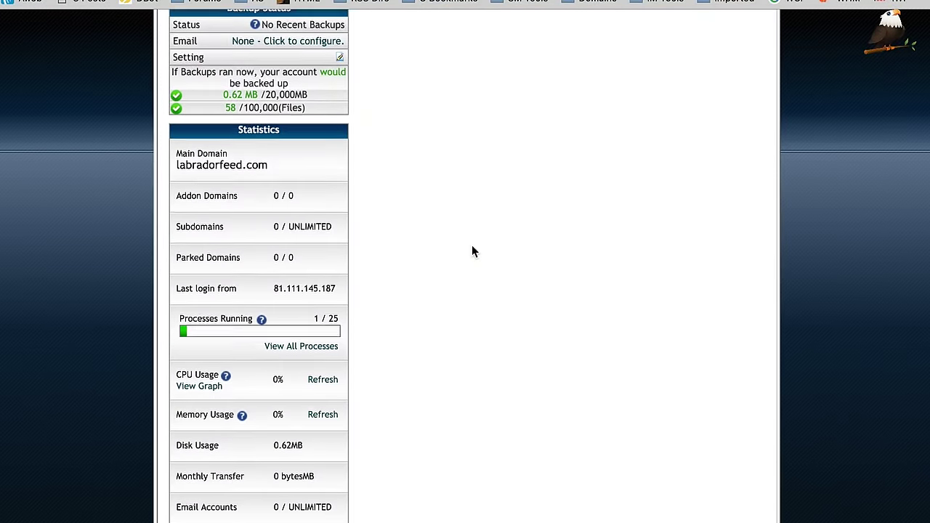
{"action": "scroll", "coordinate": [471, 251], "scroll_direction": "down", "scroll_amount": 4}
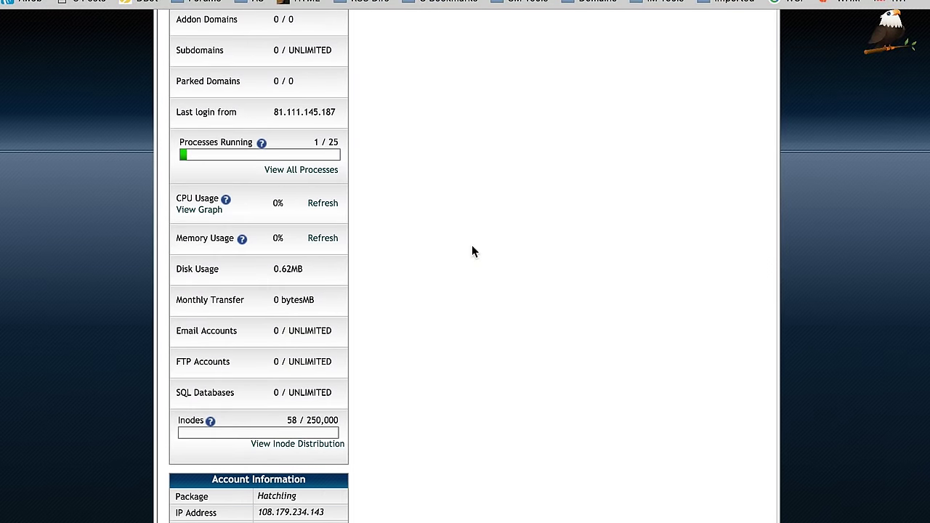
{"action": "scroll", "coordinate": [472, 246], "scroll_direction": "down", "scroll_amount": 4}
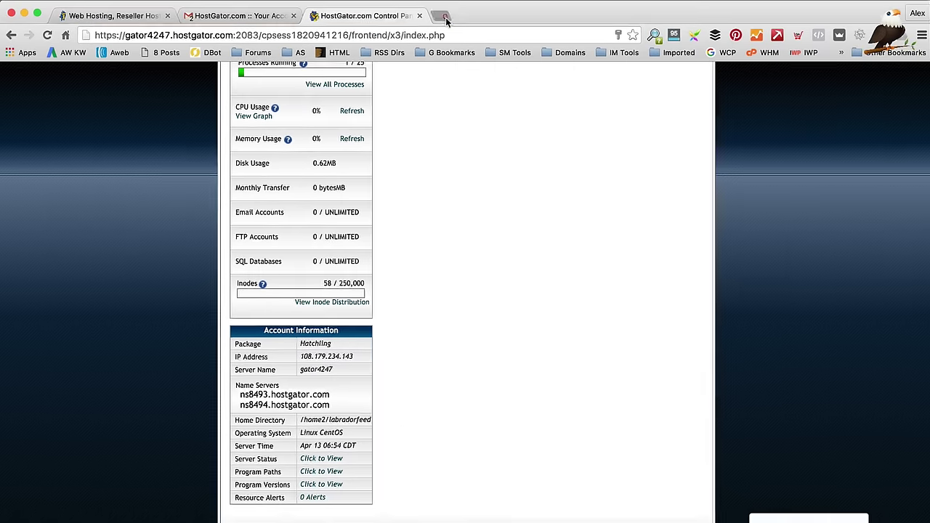
Open GoDaddy in a new tab, sign in, and go to My Domains
{"action": "key", "text": "ctrl+t"}
{"action": "type", "text": "go"}
{"action": "key", "text": "Return"}
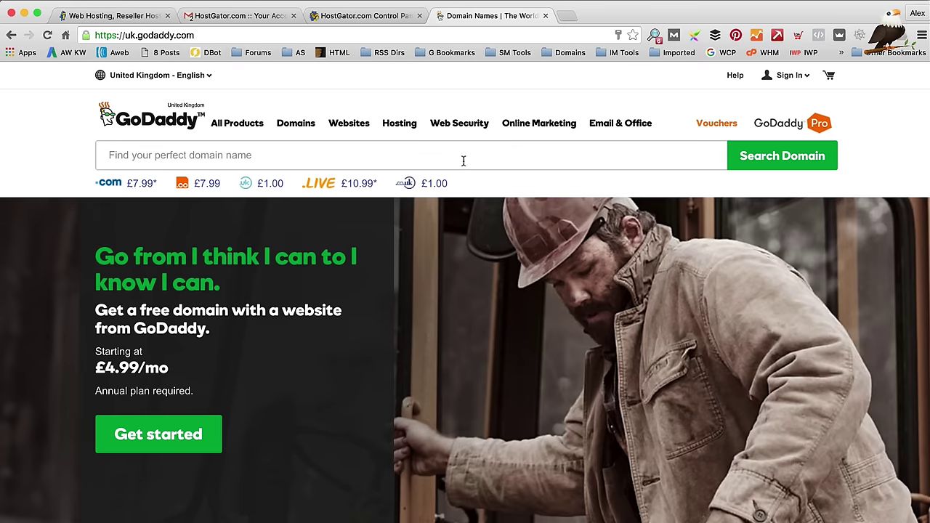
{"action": "left_click", "coordinate": [792, 75]}
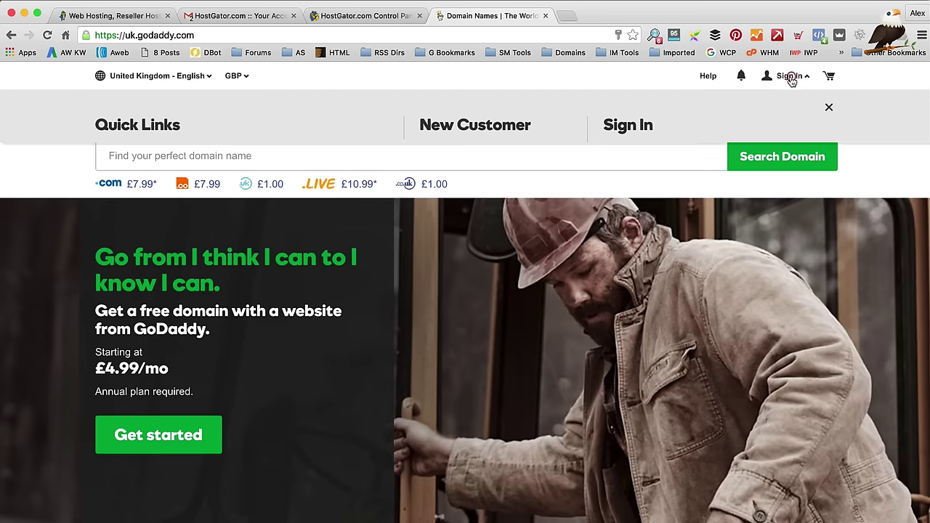
{"action": "left_click", "coordinate": [632, 235]}
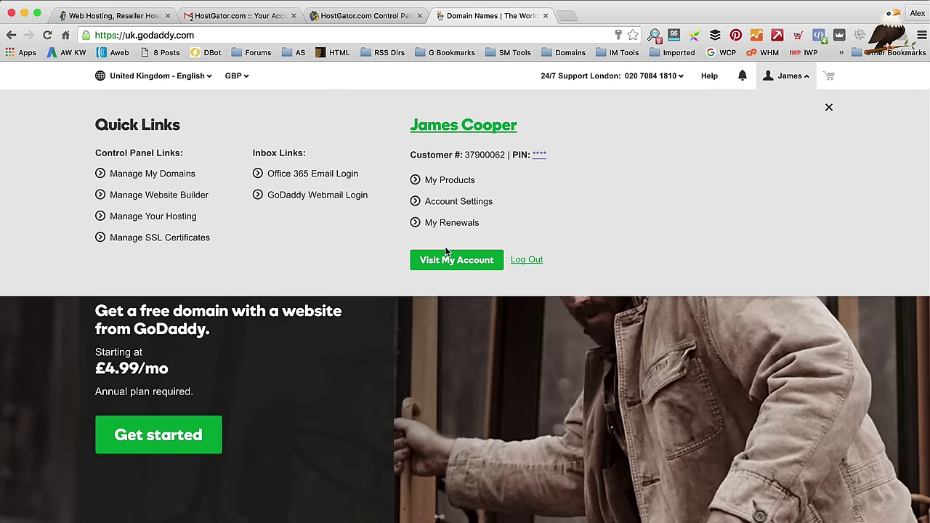
{"action": "left_click", "coordinate": [133, 176]}
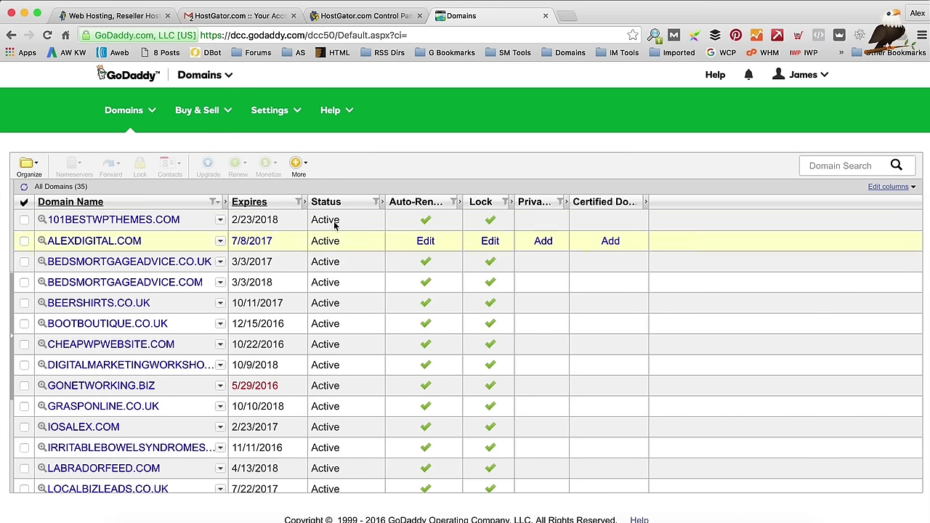
Search the domain list for labradorfeed.com and open its Domain Details with DOMAINCONTROL.COM nameservers
{"action": "left_click", "coordinate": [359, 15]}
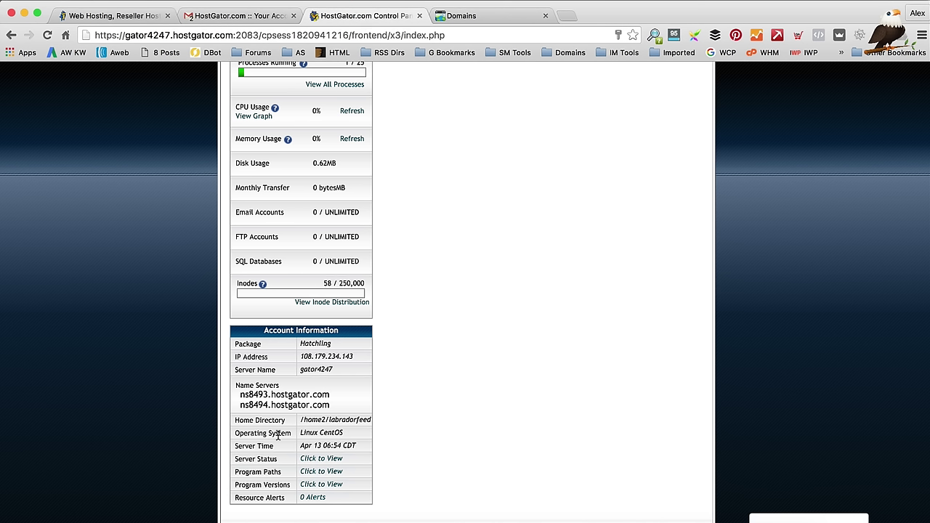
{"action": "left_click", "coordinate": [488, 15]}
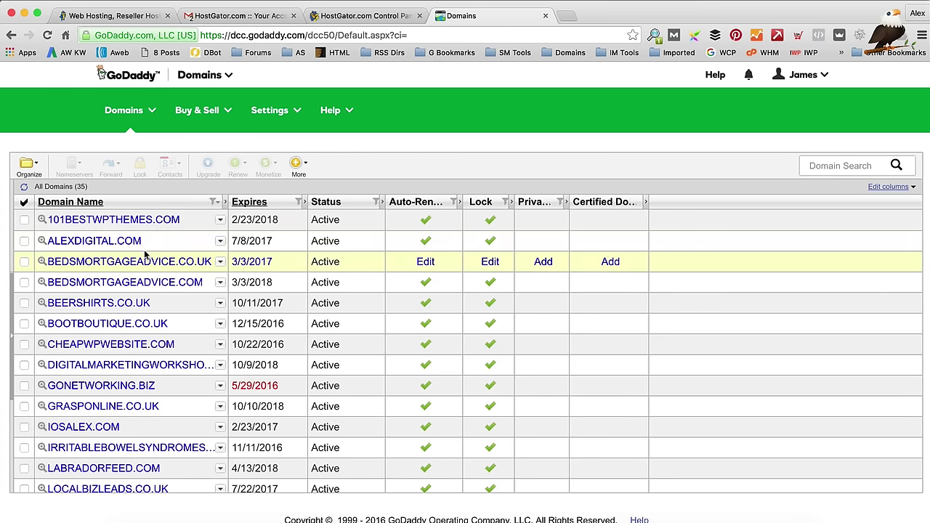
{"action": "left_click", "coordinate": [847, 166]}
{"action": "type", "text": "l"}
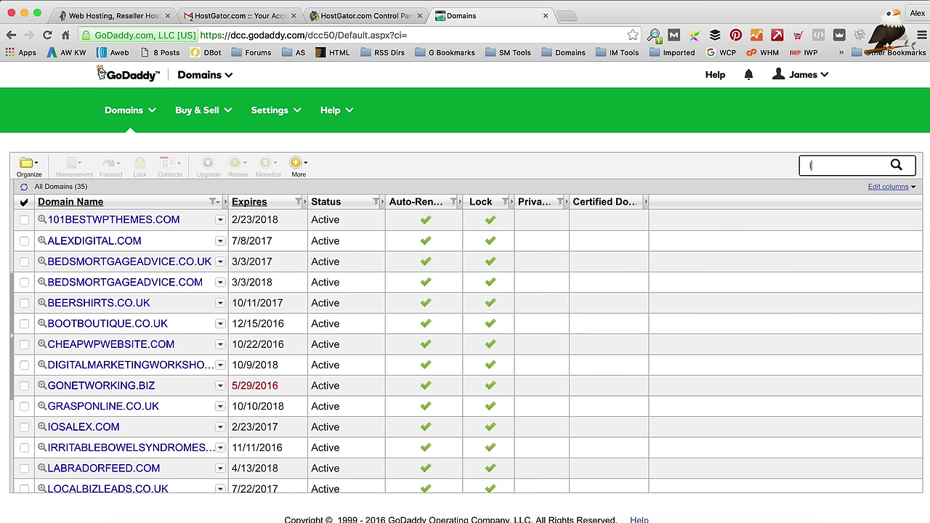
{"action": "type", "text": "abrad"}
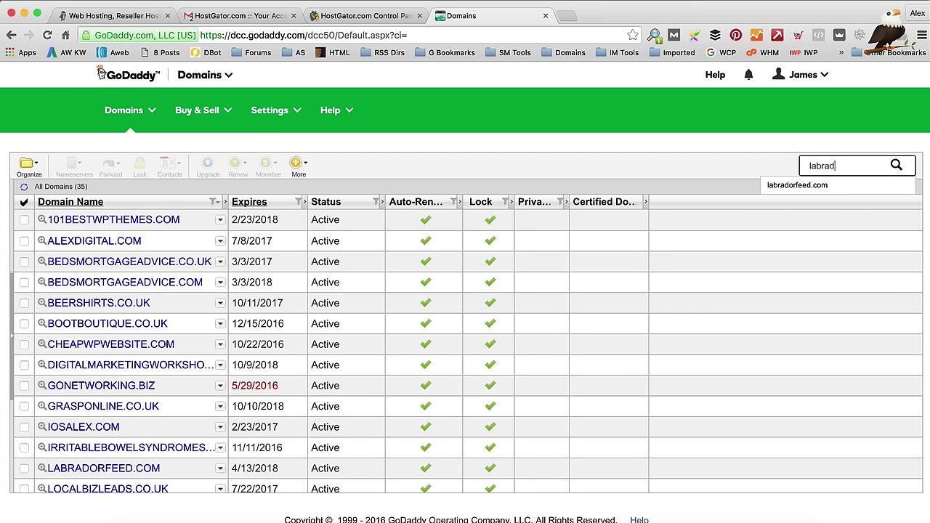
{"action": "left_click", "coordinate": [823, 186]}
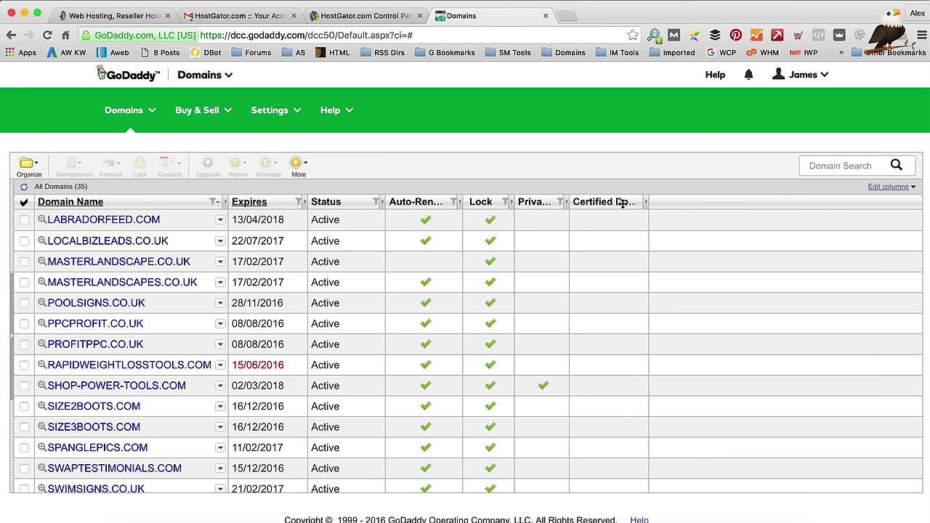
{"action": "left_click", "coordinate": [134, 222]}
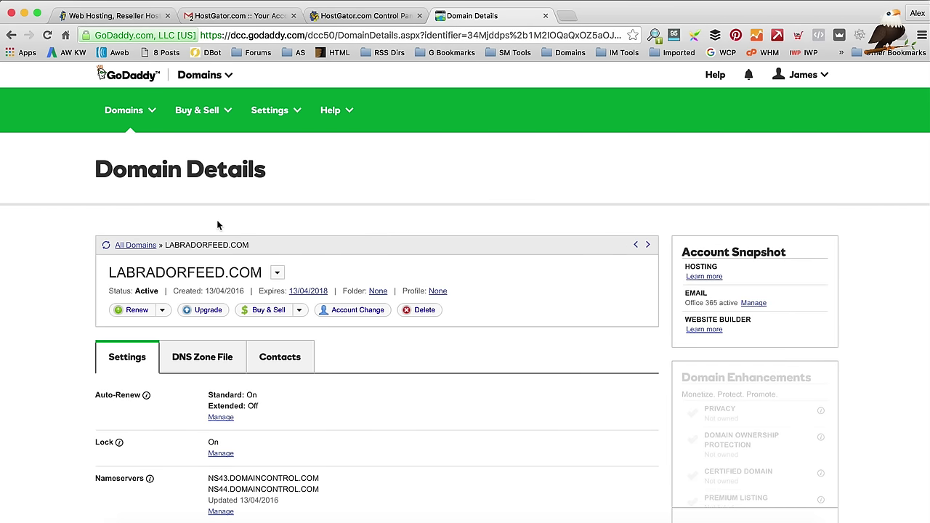
{"action": "scroll", "coordinate": [425, 354], "scroll_direction": "down", "scroll_amount": 2}
{"action": "scroll", "coordinate": [425, 355], "scroll_direction": "down", "scroll_amount": 1}
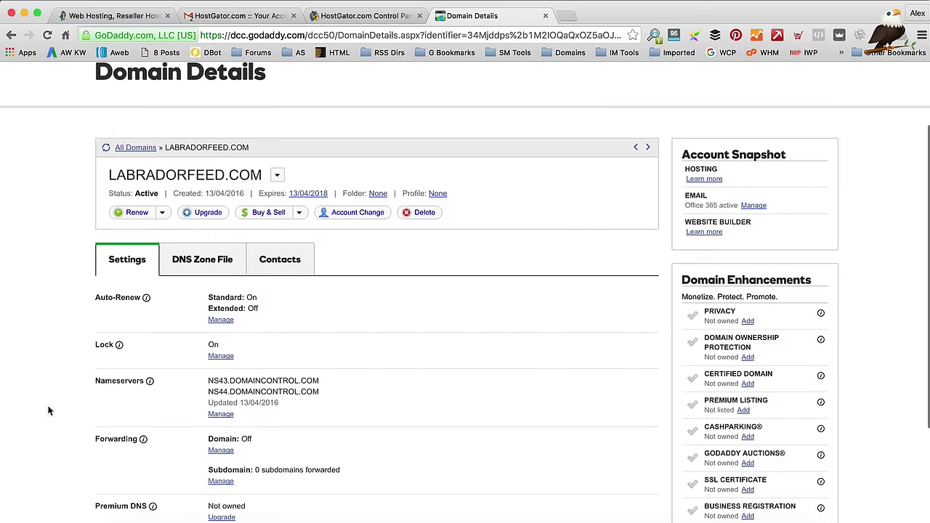
Switch LABRADORFEED.COM to custom nameservers and paste ns8493.hostgator.com from cPanel as the first
{"action": "left_click", "coordinate": [228, 414]}
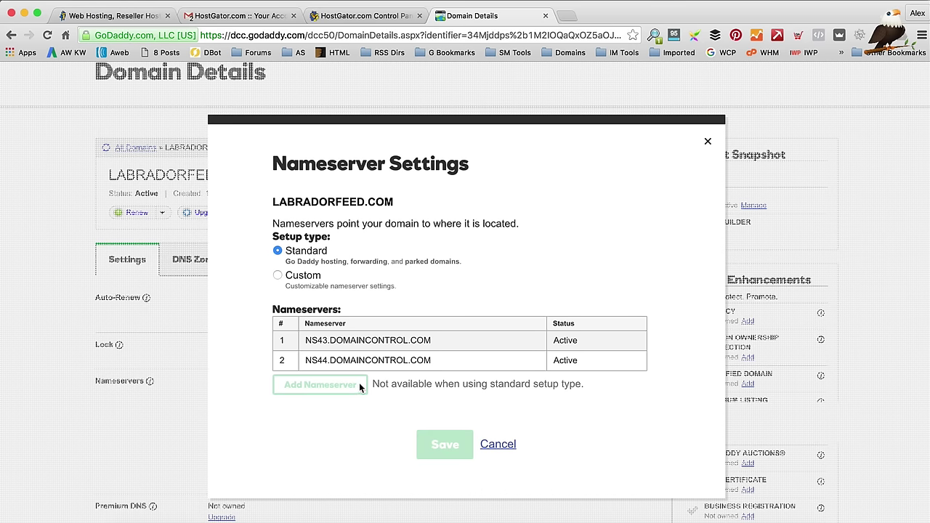
{"action": "left_click", "coordinate": [277, 275]}
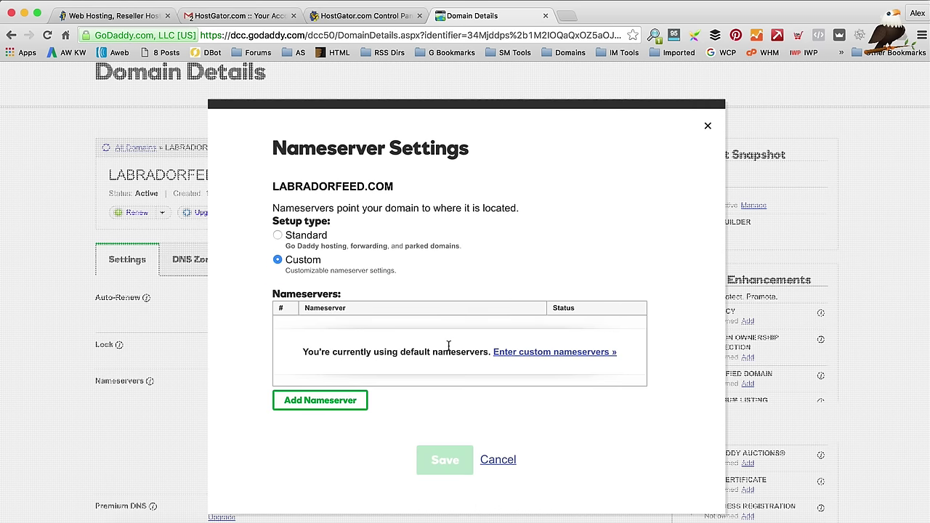
{"action": "left_click", "coordinate": [558, 354]}
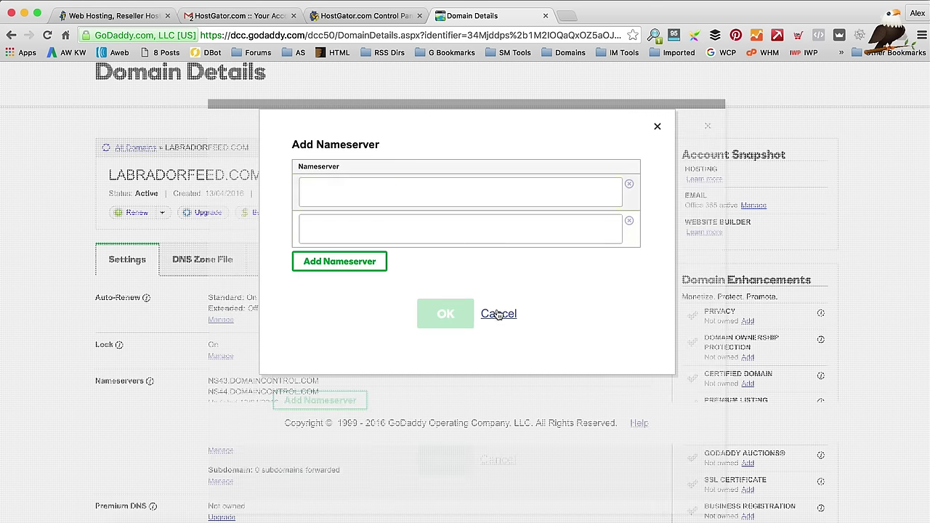
{"action": "left_click", "coordinate": [357, 192]}
{"action": "left_click", "coordinate": [341, 11]}
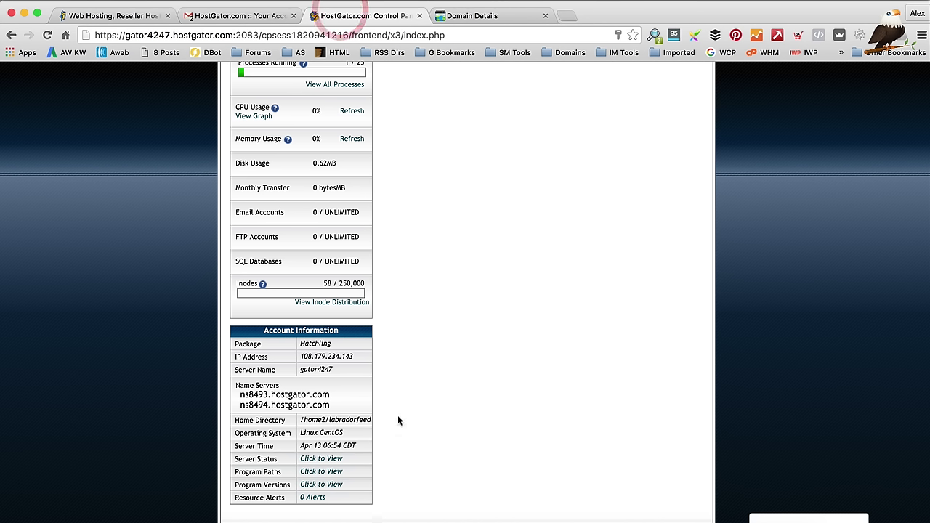
{"action": "left_click_drag", "start_coordinate": [331, 395], "coordinate": [241, 397]}
{"action": "key", "text": "ctrl+c"}
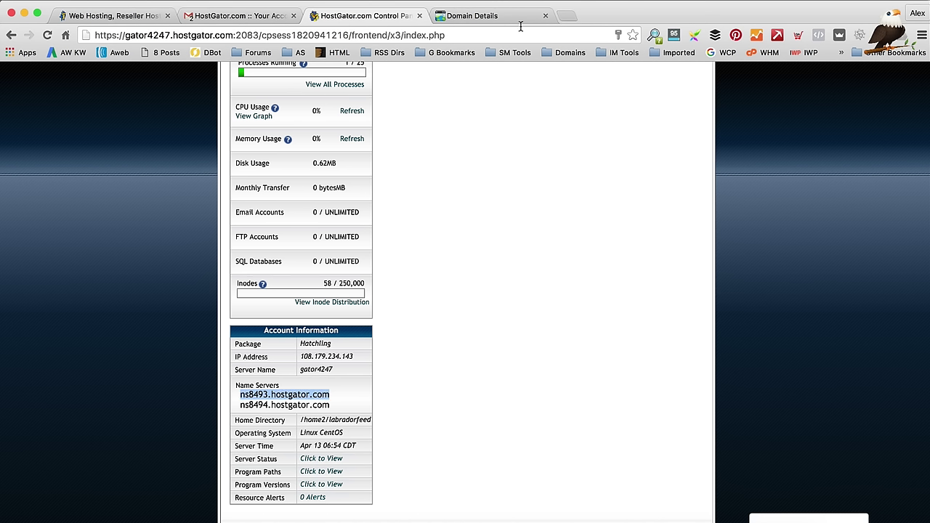
{"action": "left_click", "coordinate": [472, 15]}
{"action": "key", "text": "ctrl+v"}
Paste ns8494.hostgator.com as the second nameserver, confirm both, and save the settings
{"action": "left_click", "coordinate": [386, 229]}
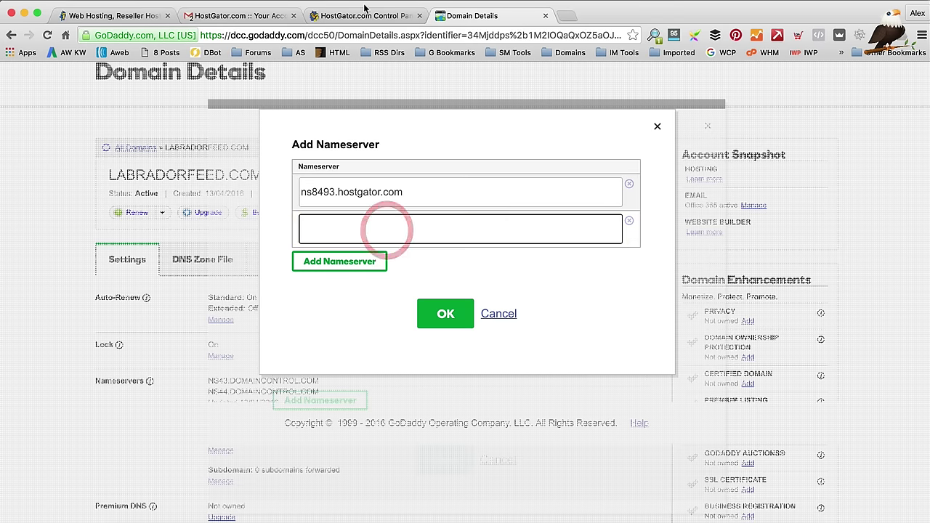
{"action": "left_click", "coordinate": [360, 15]}
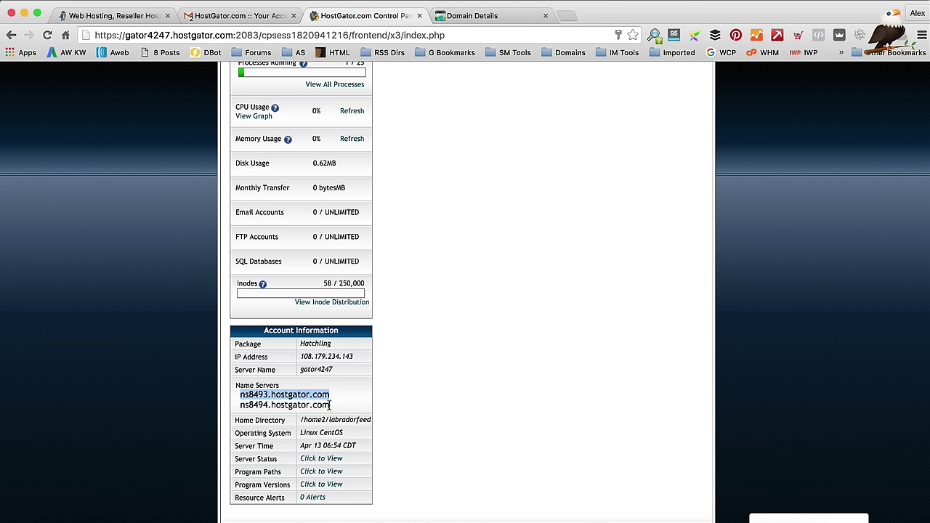
{"action": "left_click_drag", "start_coordinate": [331, 406], "coordinate": [244, 409]}
{"action": "key", "text": "ctrl+c"}
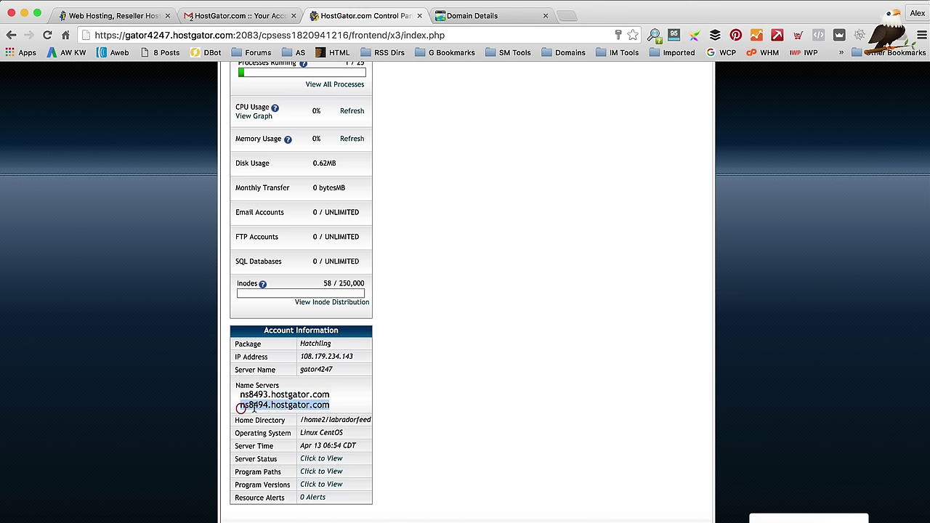
{"action": "left_click", "coordinate": [473, 15]}
{"action": "key", "text": "ctrl+v"}
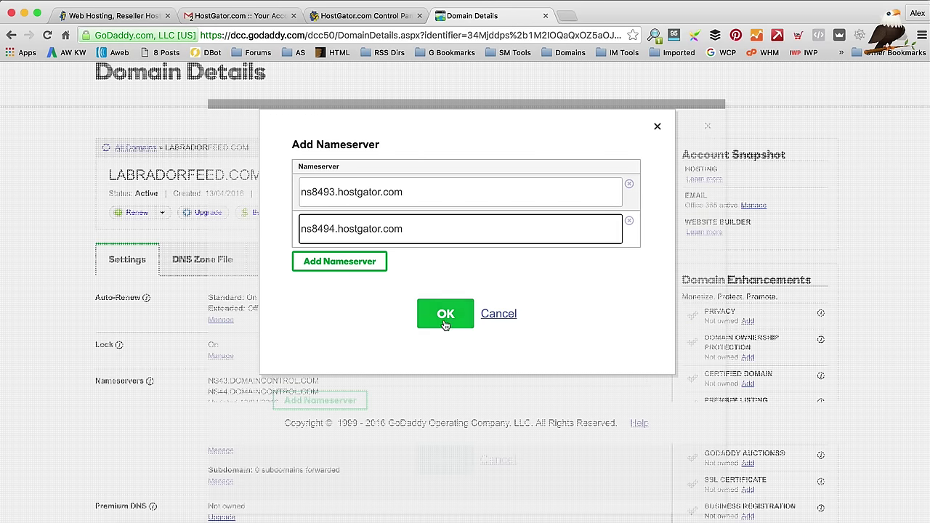
{"action": "left_click", "coordinate": [444, 322]}
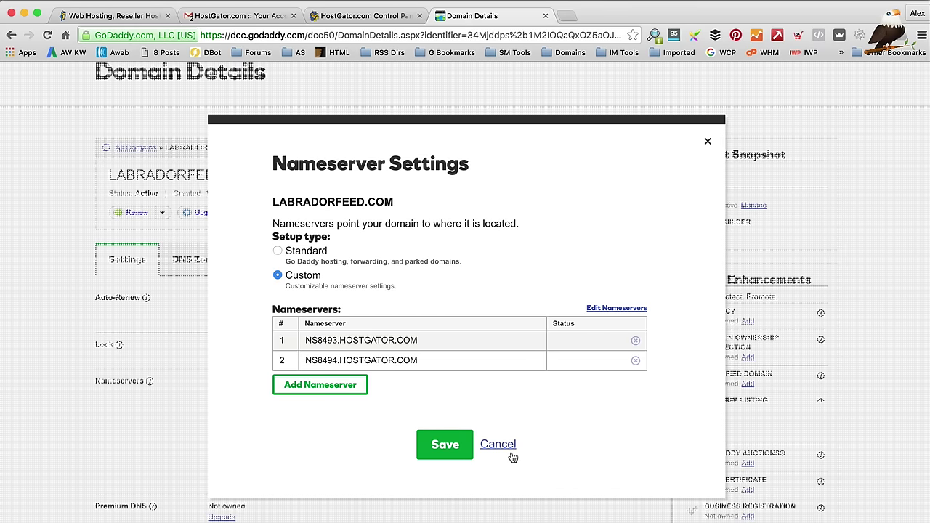
{"action": "left_click", "coordinate": [433, 444]}
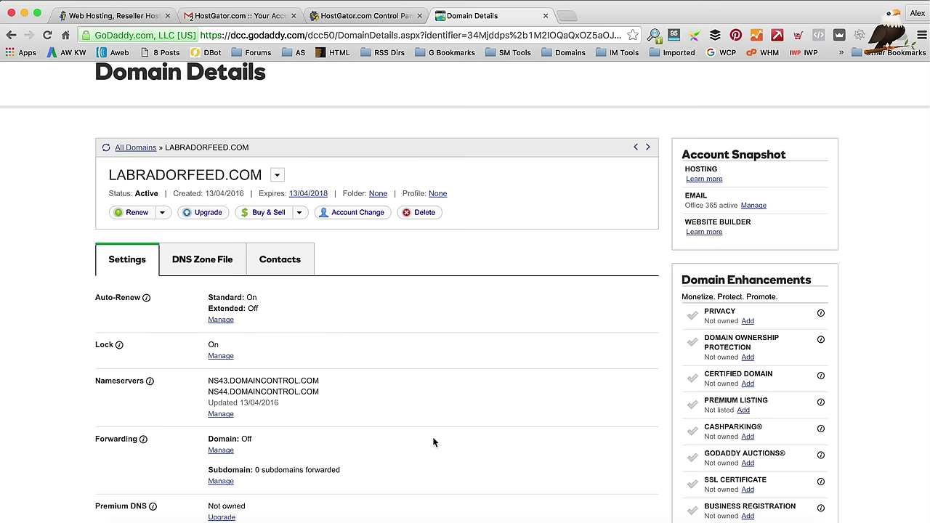
From cPanel, start WordPress via QuickInstall and choose the free Install WordPress option
{"action": "left_click", "coordinate": [363, 16]}
{"action": "scroll", "coordinate": [467, 262], "scroll_direction": "up", "scroll_amount": 10}
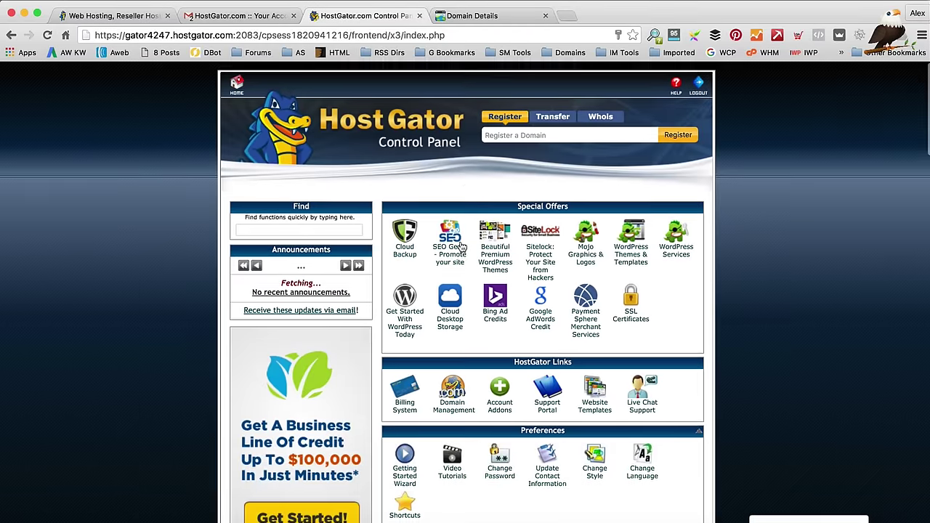
{"action": "scroll", "coordinate": [652, 274], "scroll_direction": "down", "scroll_amount": 2}
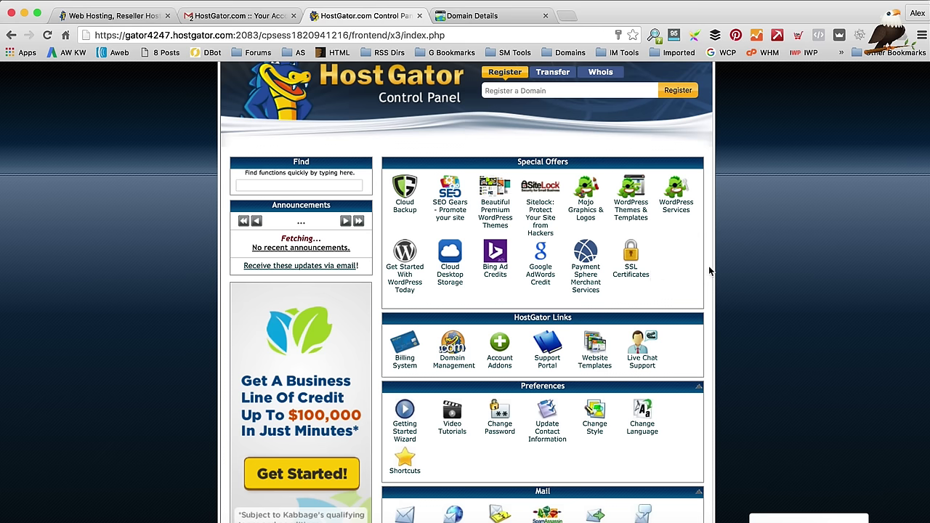
{"action": "scroll", "coordinate": [709, 271], "scroll_direction": "down", "scroll_amount": 2}
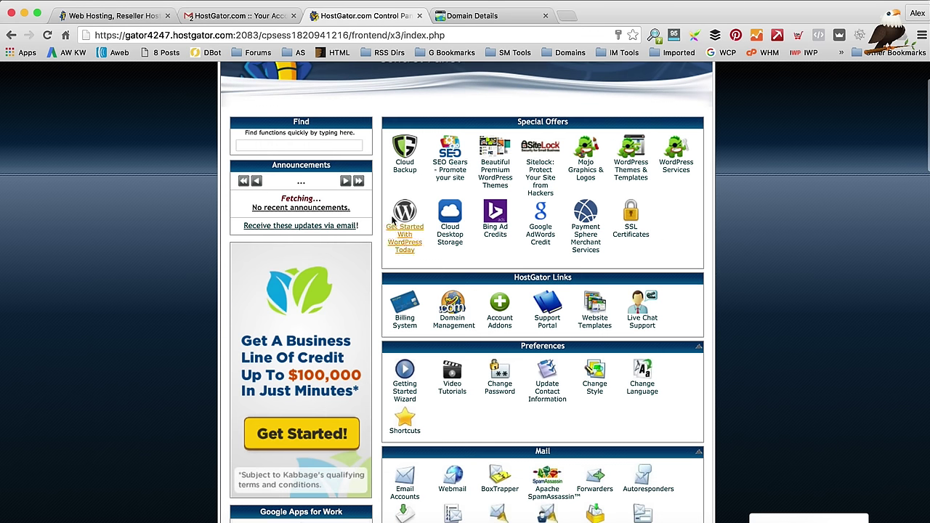
{"action": "left_click", "coordinate": [408, 242]}
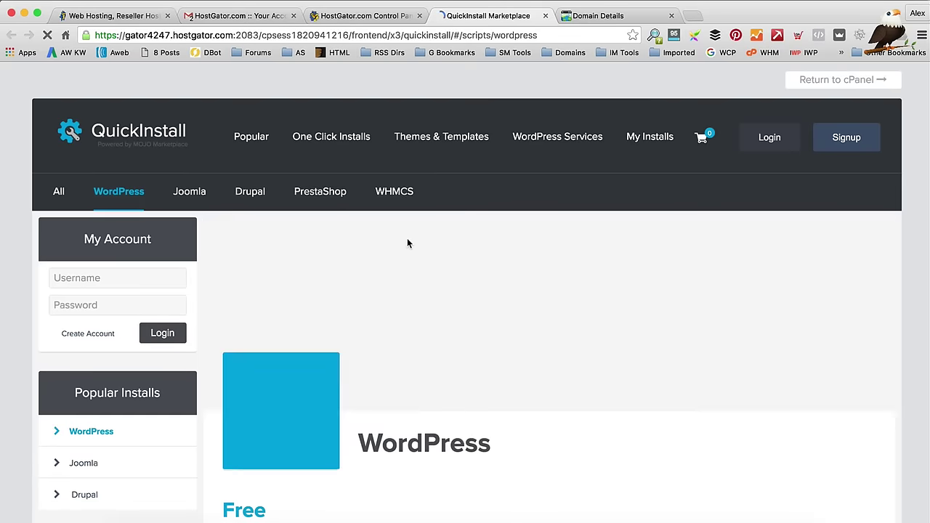
{"action": "scroll", "coordinate": [407, 244], "scroll_direction": "down", "scroll_amount": 6}
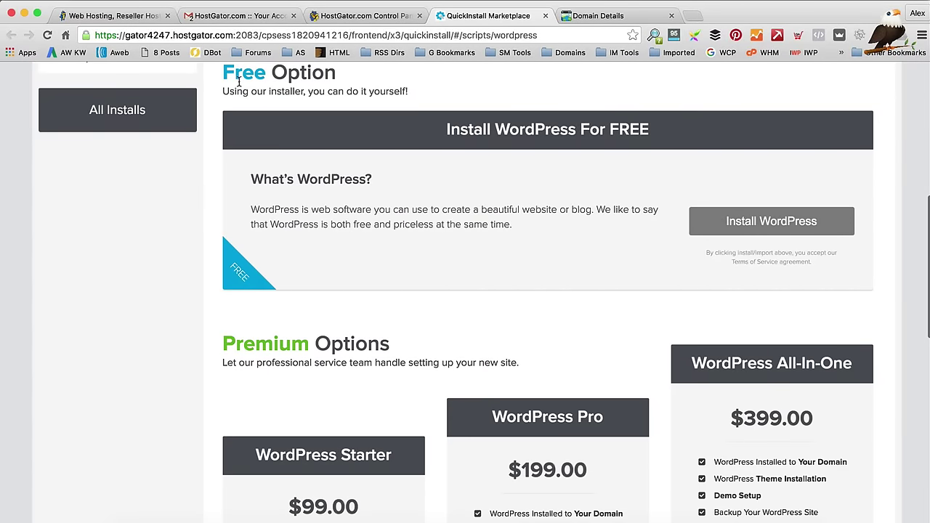
{"action": "left_click", "coordinate": [742, 221]}
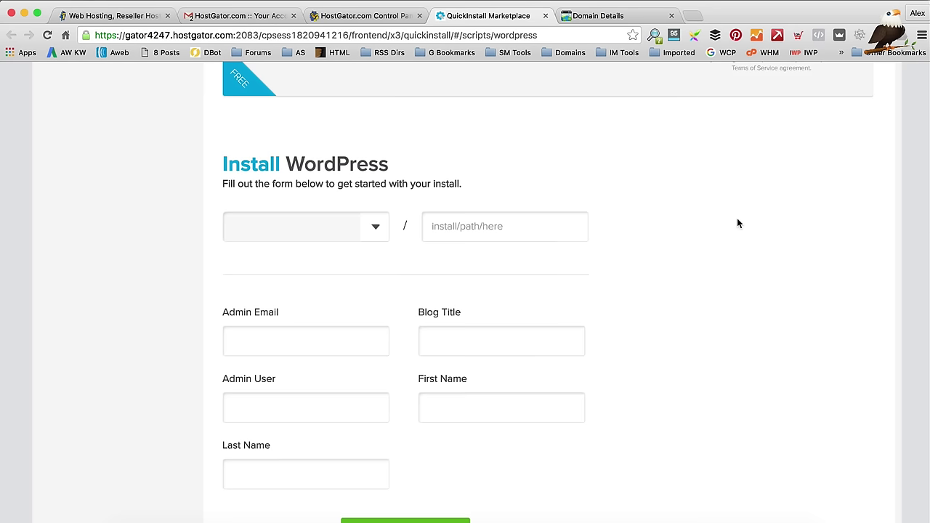
Target labradorfeed.com and fill the admin email from the saved contact suggestion
{"action": "left_click", "coordinate": [375, 224]}
{"action": "left_click", "coordinate": [351, 243]}
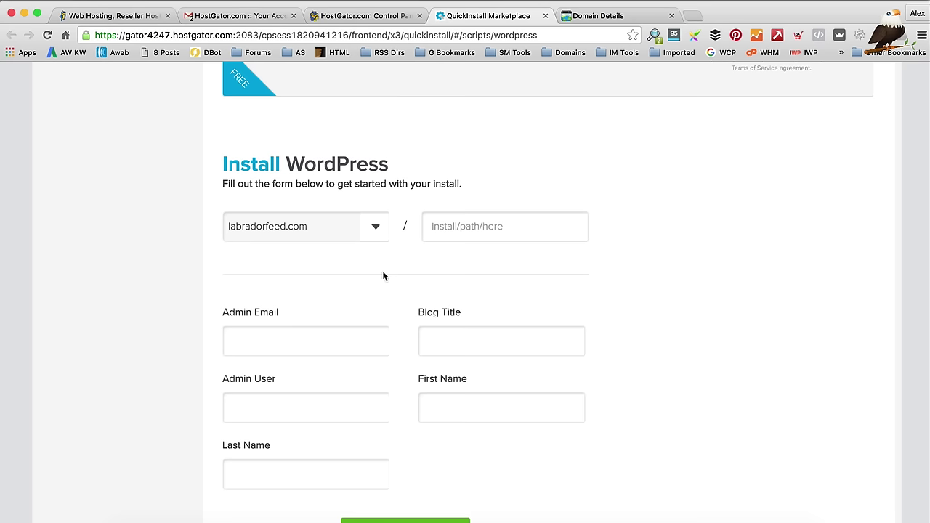
{"action": "left_click", "coordinate": [346, 334]}
{"action": "scroll", "coordinate": [395, 296], "scroll_direction": "down", "scroll_amount": 1}
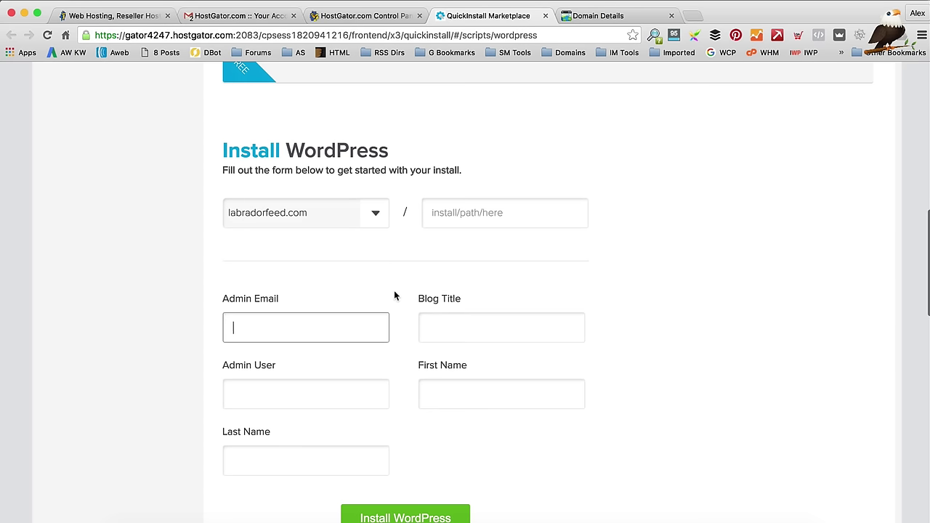
{"action": "type", "text": "ale"}
{"action": "key", "text": "Down"}
{"action": "key", "text": "Return"}
{"action": "key", "text": "Tab"}
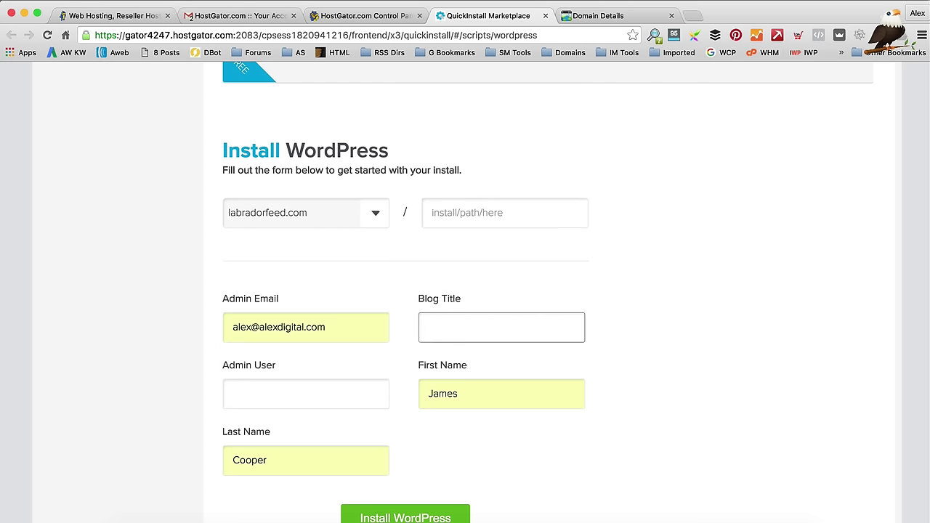
Enter blog title 'Labrador Feed', the admin username, and the first and last name
{"action": "type", "text": "Labrador Feed"}
{"action": "left_click", "coordinate": [305, 394]}
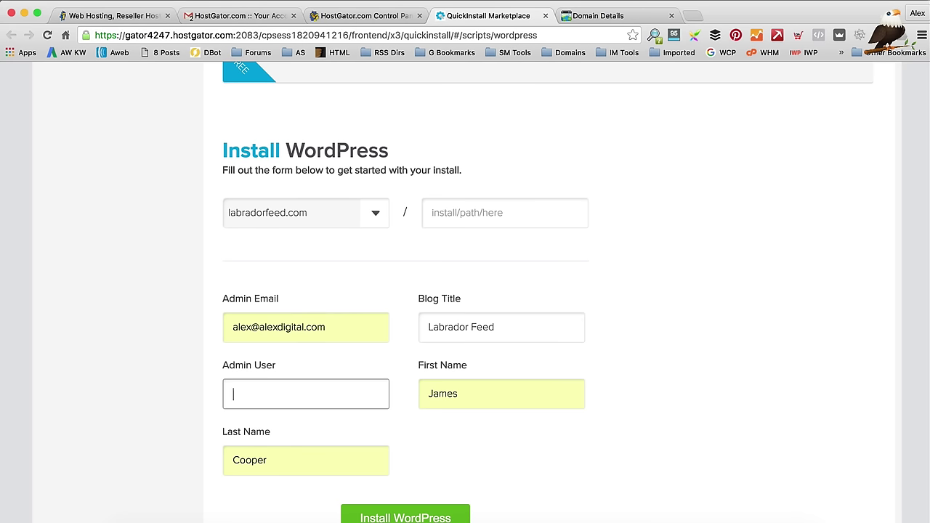
{"action": "type", "text": "alexdigital"}
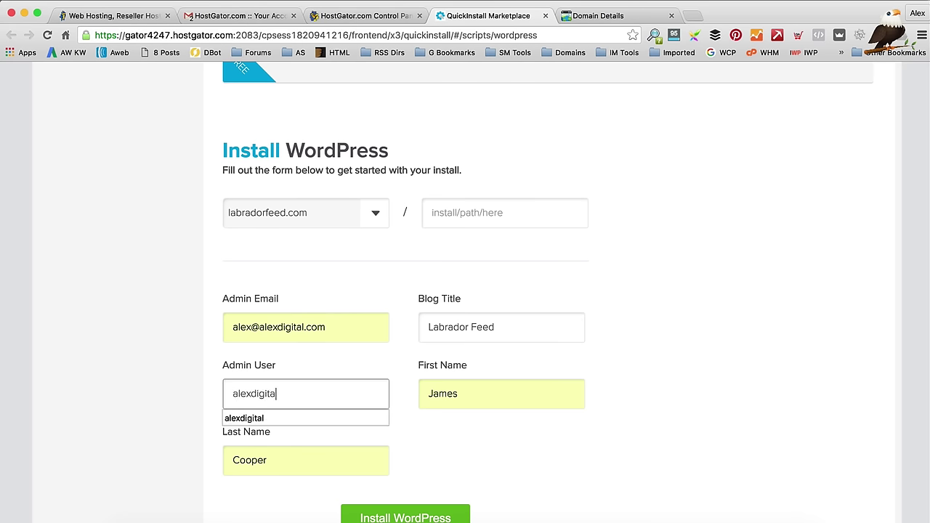
{"action": "key", "text": "Tab"}
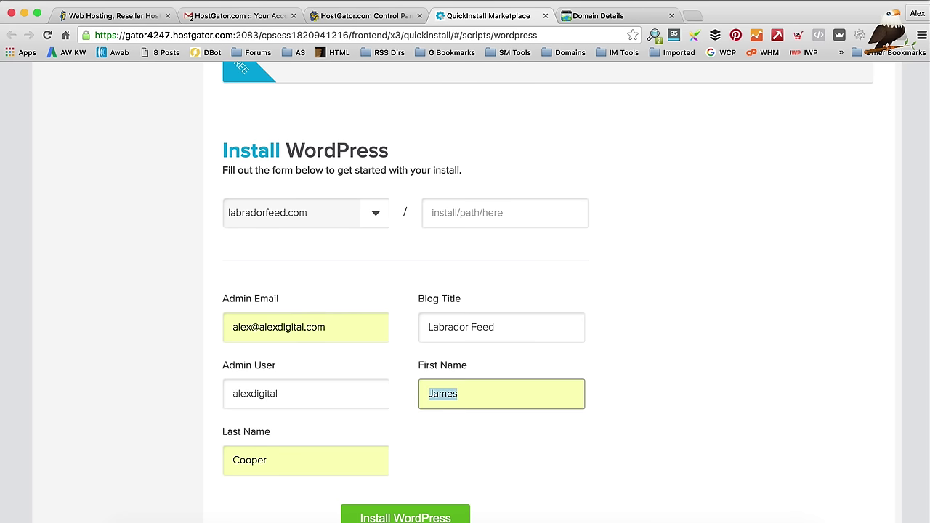
{"action": "key", "text": "Tab"}
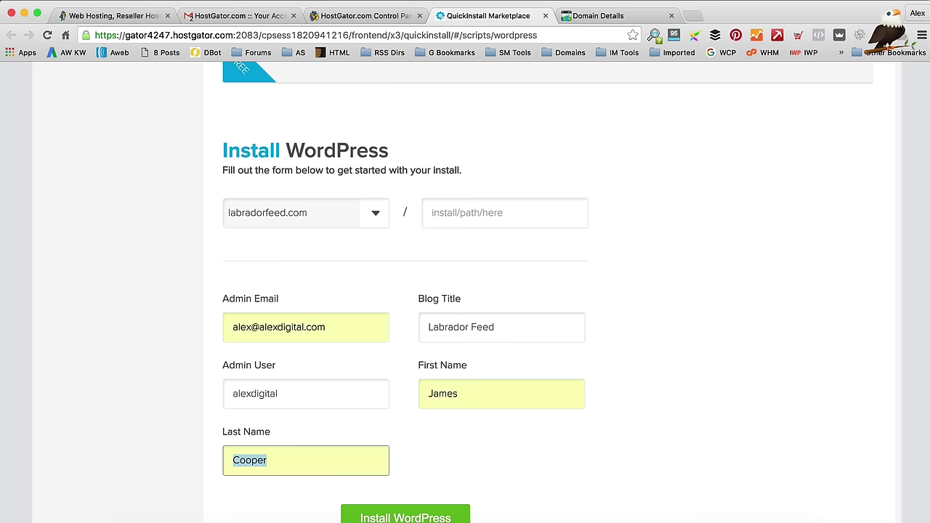
{"action": "scroll", "coordinate": [432, 251], "scroll_direction": "down", "scroll_amount": 5}
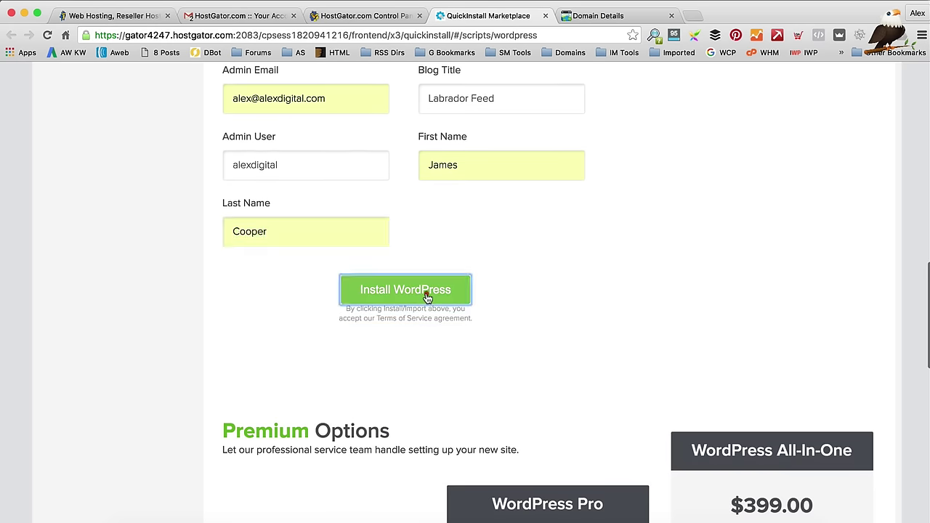
Install WordPress, decline the theme offer, and view the credentials for labradorfeed.com/wp-admin
{"action": "left_click", "coordinate": [427, 295]}
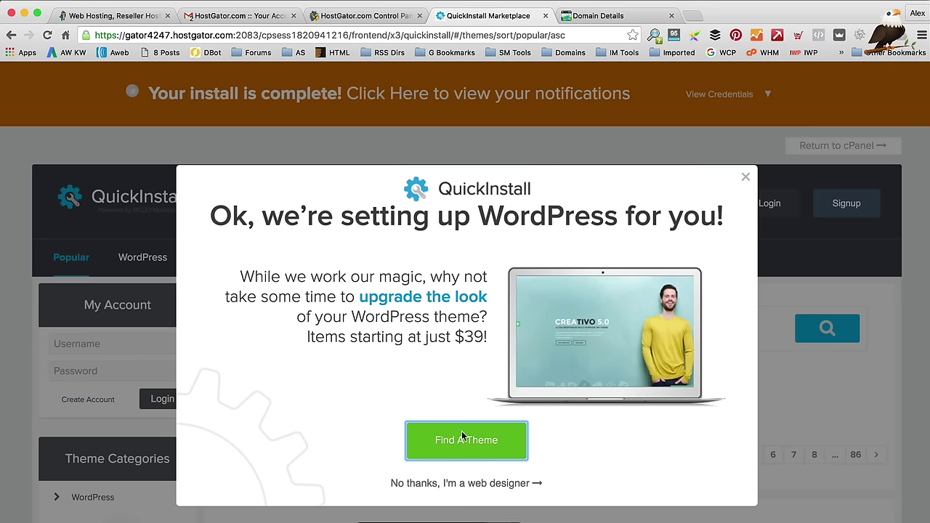
{"action": "left_click", "coordinate": [486, 486]}
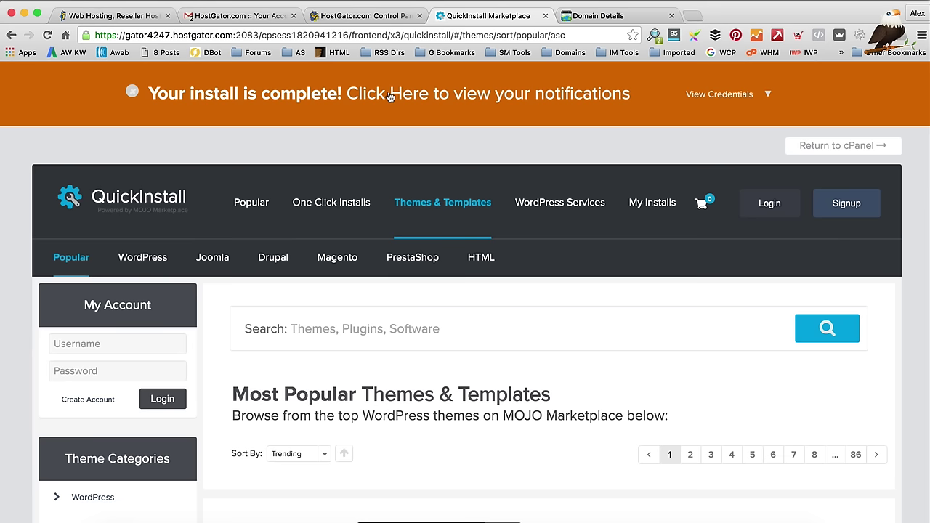
{"action": "left_click", "coordinate": [769, 95]}
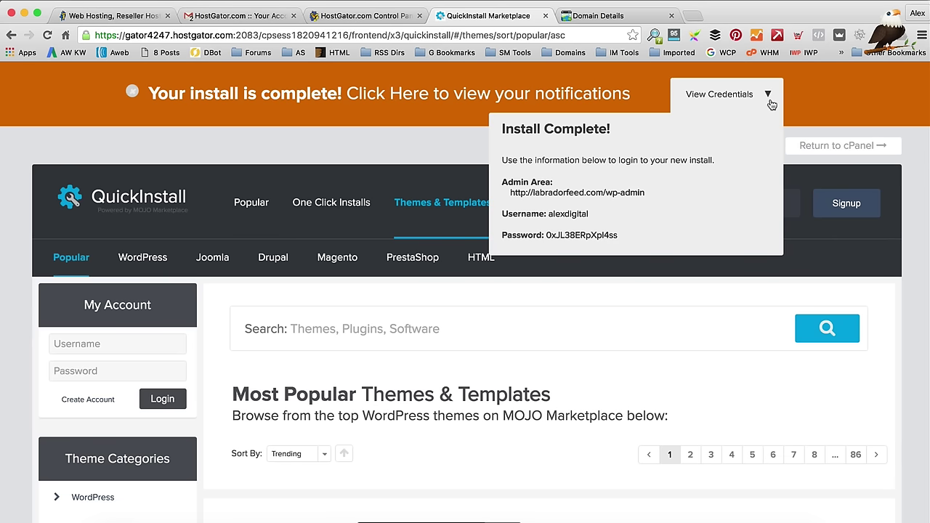
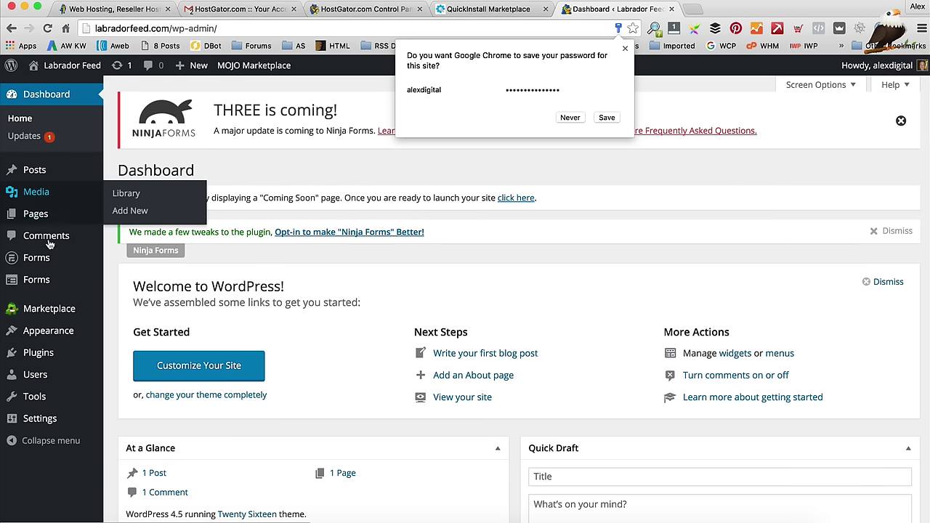
Open the admin user's profile from Users > All Users
{"action": "mouse_move", "coordinate": [70, 385]}
{"action": "left_click", "coordinate": [145, 383]}
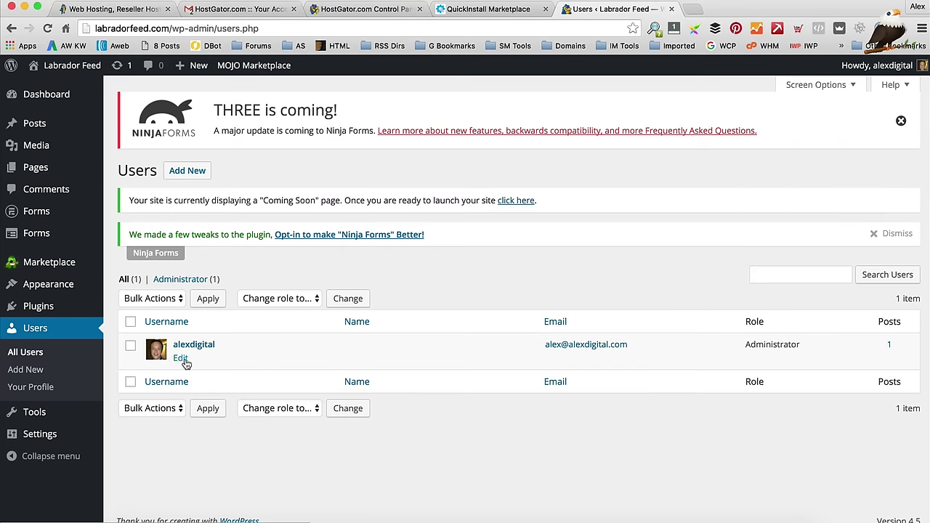
{"action": "left_click", "coordinate": [181, 359]}
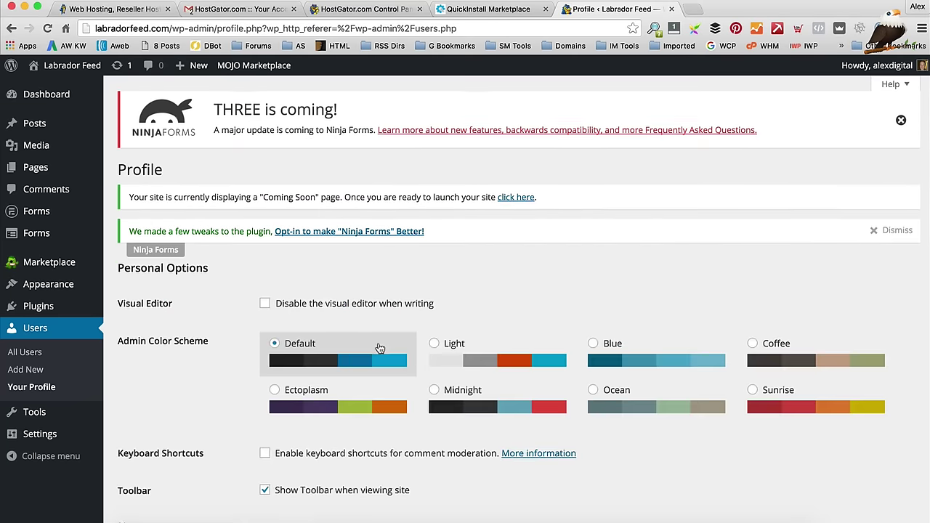
{"action": "scroll", "coordinate": [358, 357], "scroll_direction": "down", "scroll_amount": 15}
{"action": "scroll", "coordinate": [378, 342], "scroll_direction": "up", "scroll_amount": 3}
{"action": "scroll", "coordinate": [378, 342], "scroll_direction": "down", "scroll_amount": 1}
Replace the generated password with a weak one, confirm weak password use, and update the profile
{"action": "left_click", "coordinate": [326, 379]}
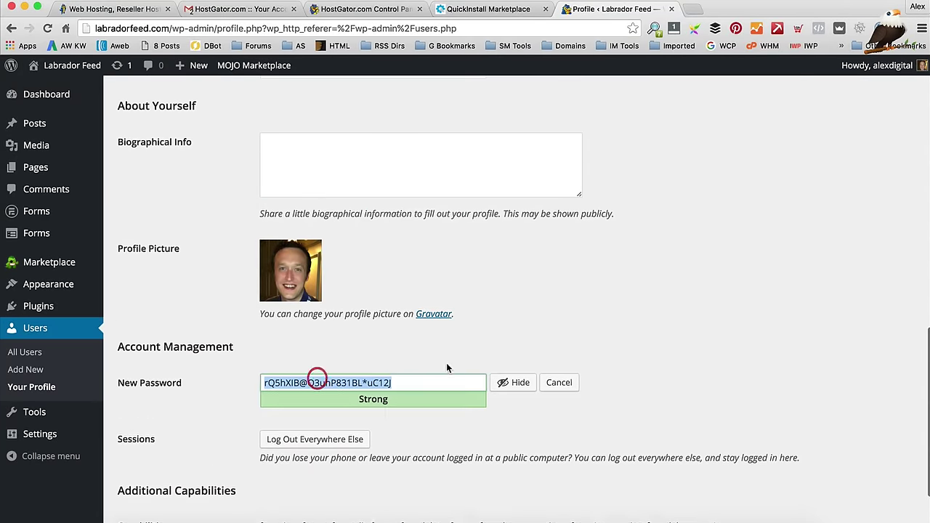
{"action": "scroll", "coordinate": [426, 316], "scroll_direction": "down", "scroll_amount": 3}
{"action": "left_click", "coordinate": [425, 283]}
{"action": "left_click", "coordinate": [521, 283]}
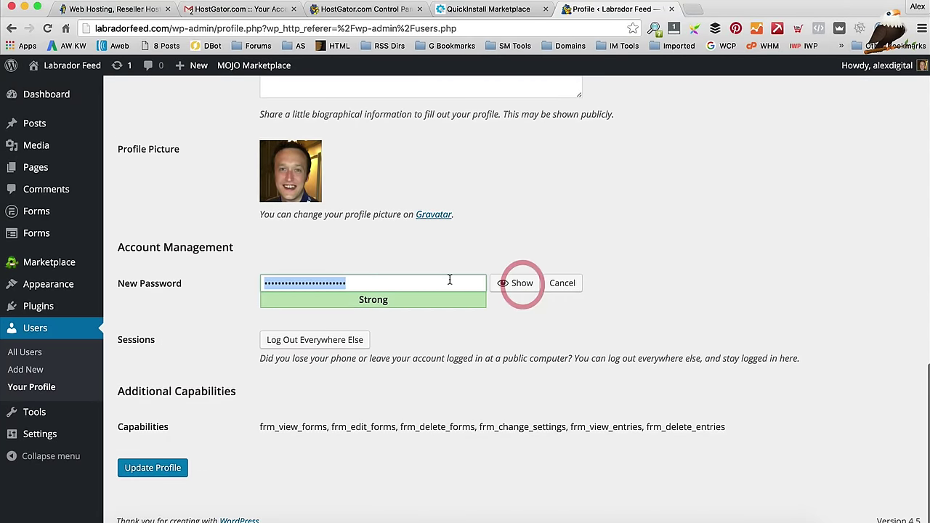
{"action": "triple_click", "coordinate": [449, 283]}
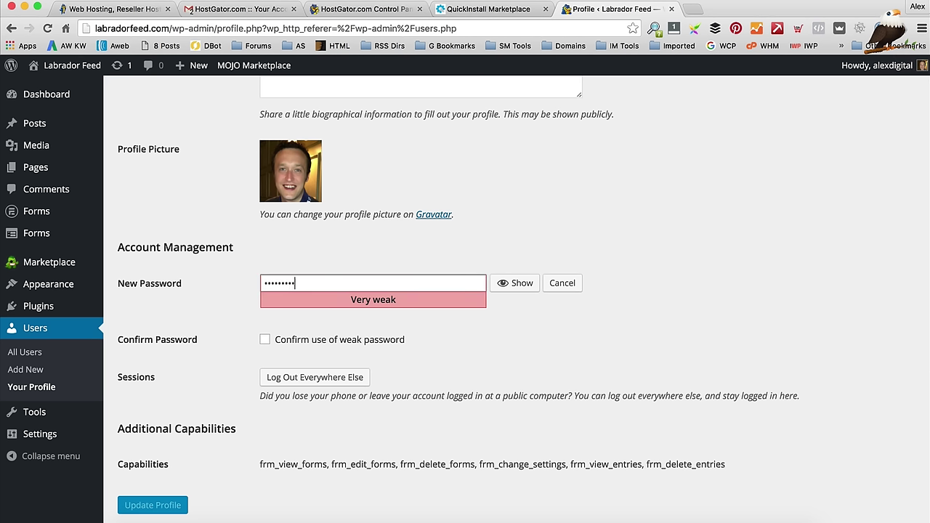
{"action": "left_click", "coordinate": [332, 339]}
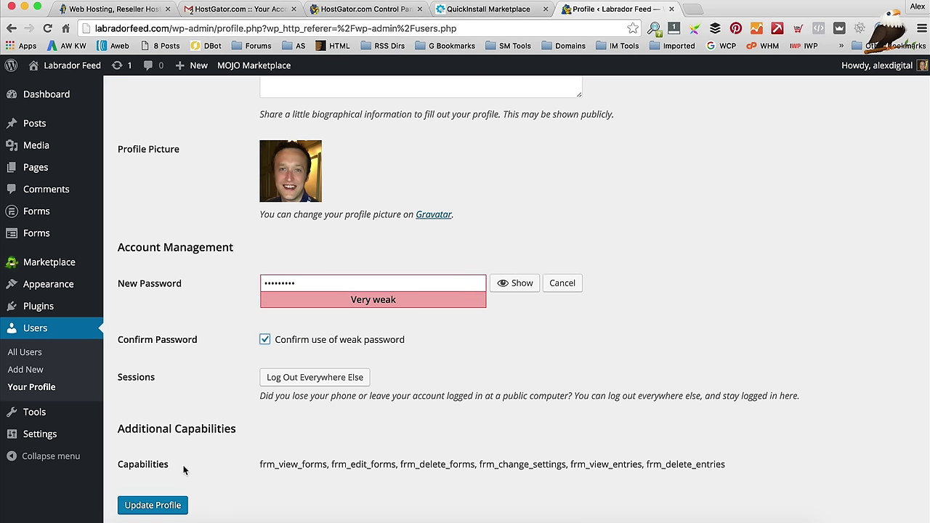
{"action": "left_click", "coordinate": [146, 506]}
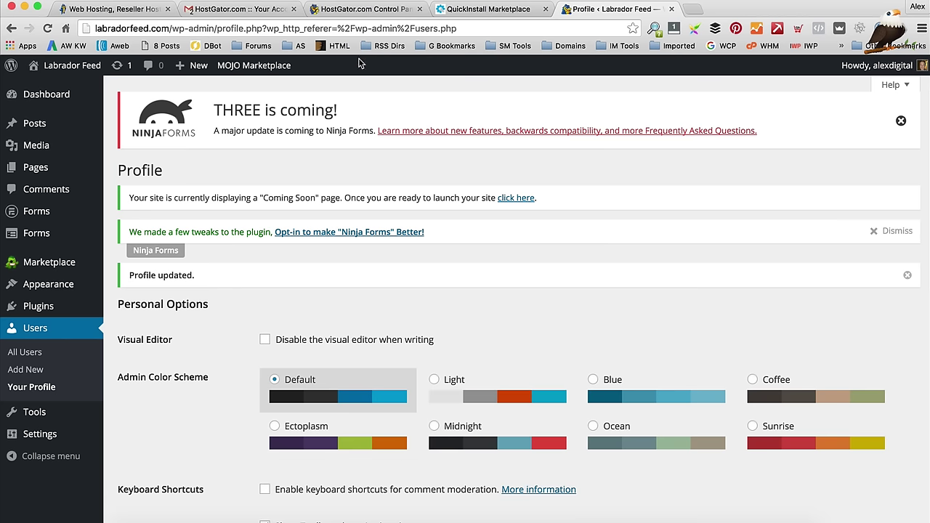
Dismiss the two Ninja Forms notices and visit the live Labrador Feed site
{"action": "left_click", "coordinate": [902, 121]}
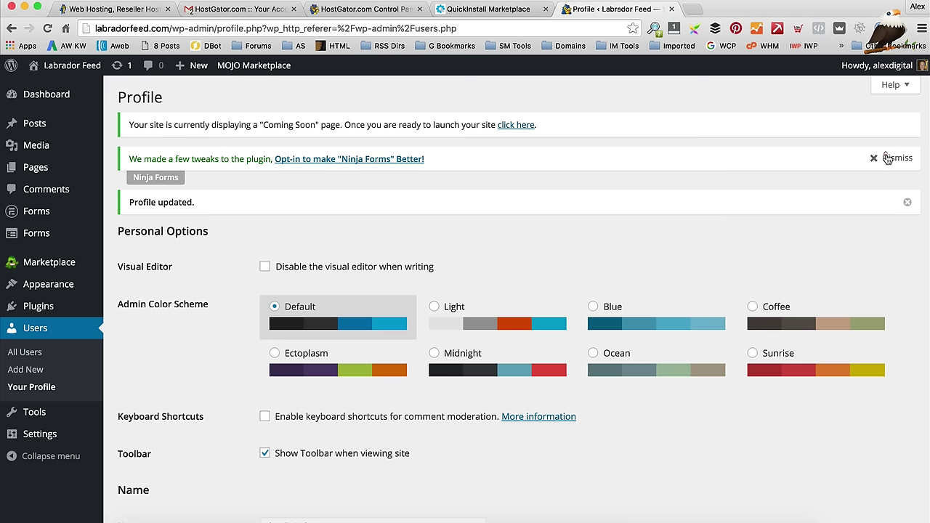
{"action": "left_click", "coordinate": [888, 159]}
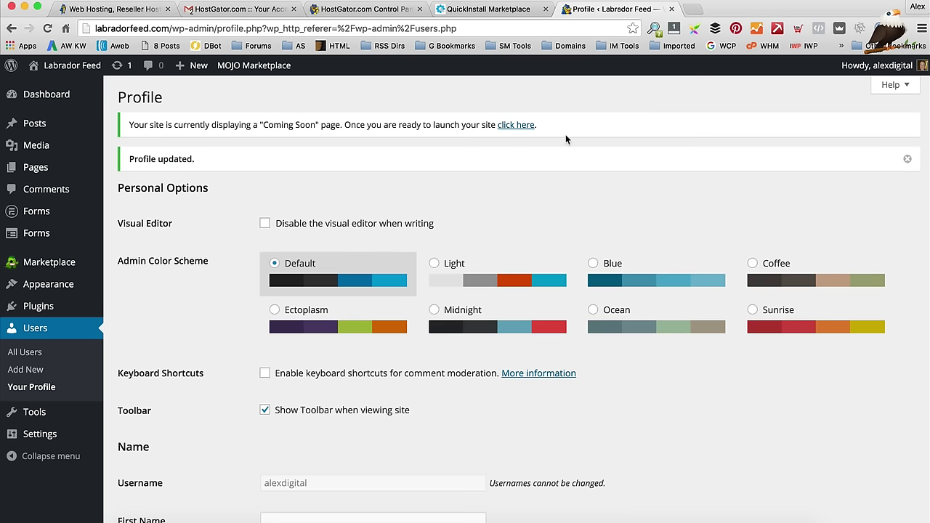
{"action": "mouse_move", "coordinate": [84, 67]}
{"action": "left_click", "coordinate": [82, 94]}
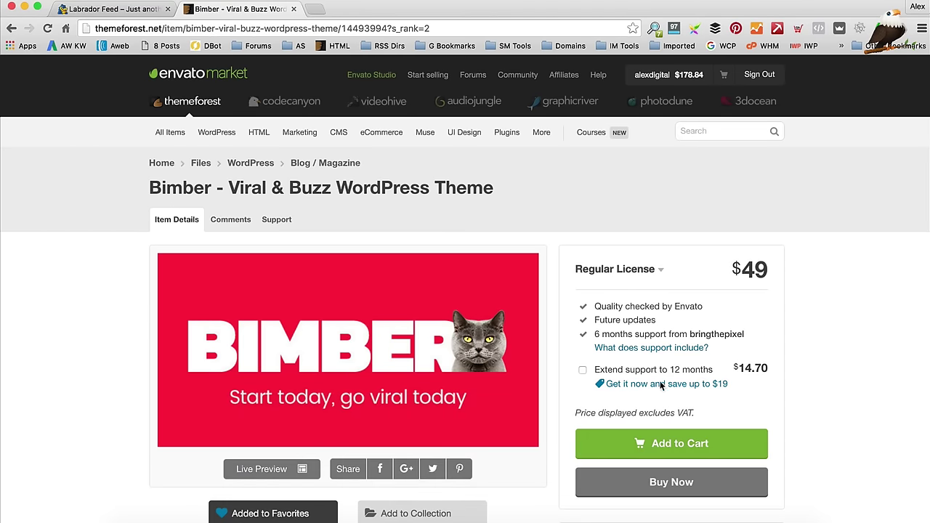
Open the Bimber live preview without its frame and scroll through the demo homepage
{"action": "left_click", "coordinate": [268, 468]}
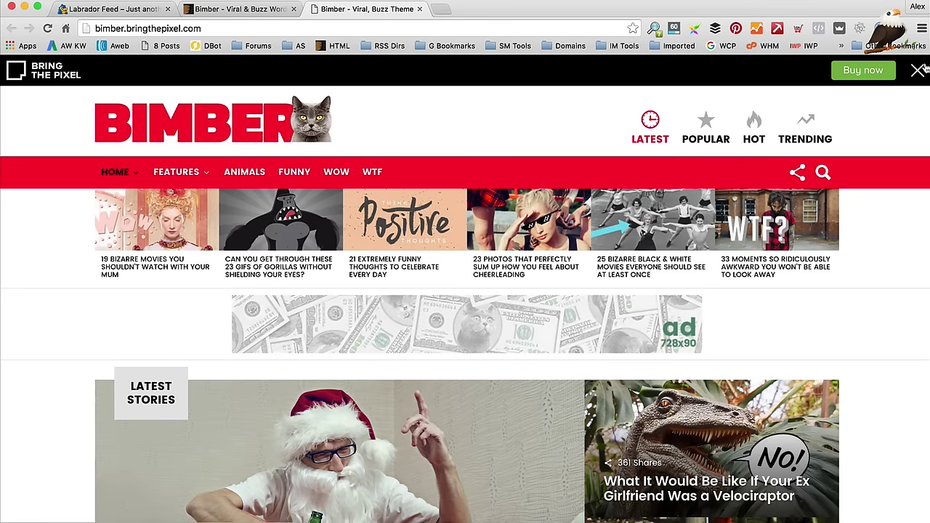
{"action": "left_click", "coordinate": [920, 67]}
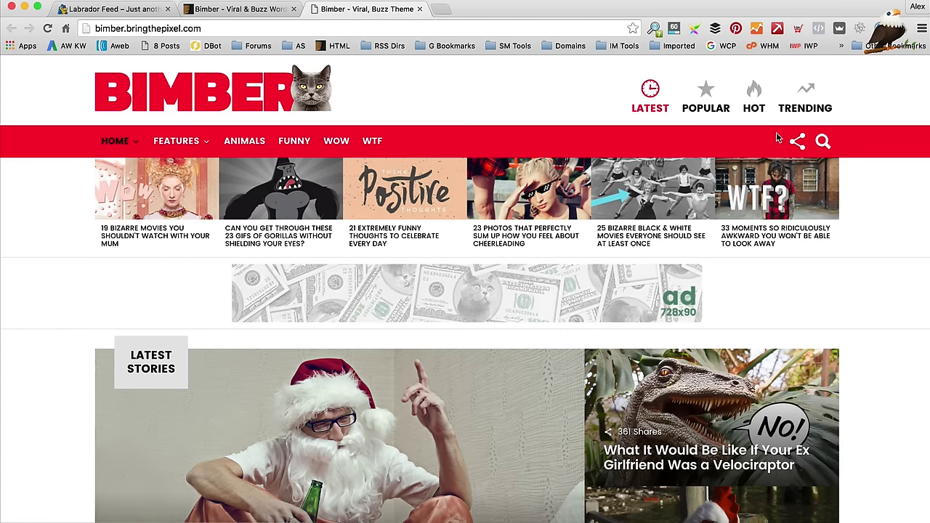
{"action": "scroll", "coordinate": [793, 146], "scroll_direction": "down", "scroll_amount": 3}
{"action": "scroll", "coordinate": [792, 145], "scroll_direction": "up", "scroll_amount": 3}
{"action": "scroll", "coordinate": [337, 148], "scroll_direction": "down", "scroll_amount": 6}
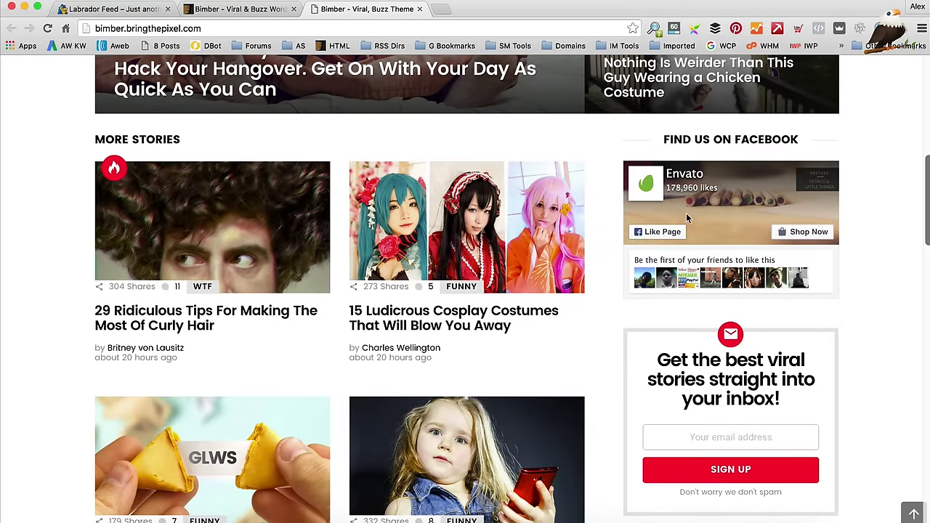
{"action": "scroll", "coordinate": [689, 228], "scroll_direction": "down", "scroll_amount": 3}
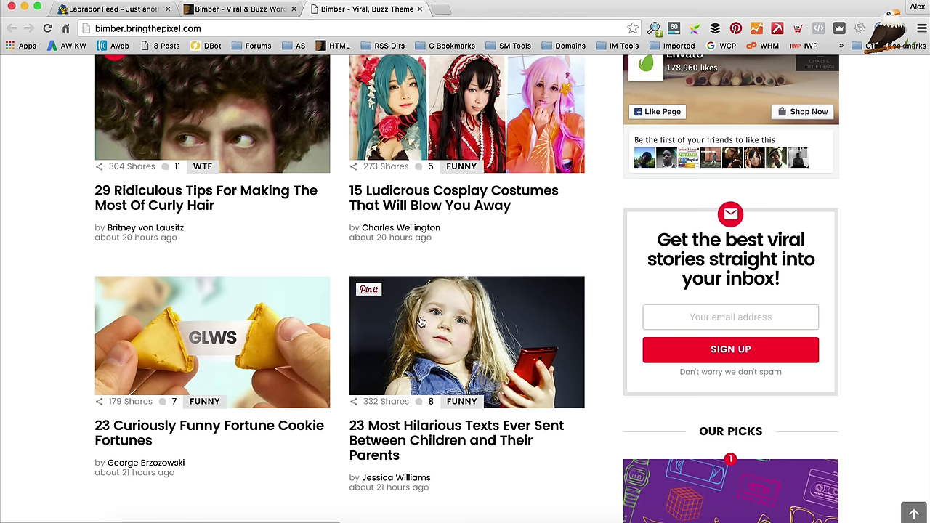
{"action": "scroll", "coordinate": [421, 322], "scroll_direction": "down", "scroll_amount": 8}
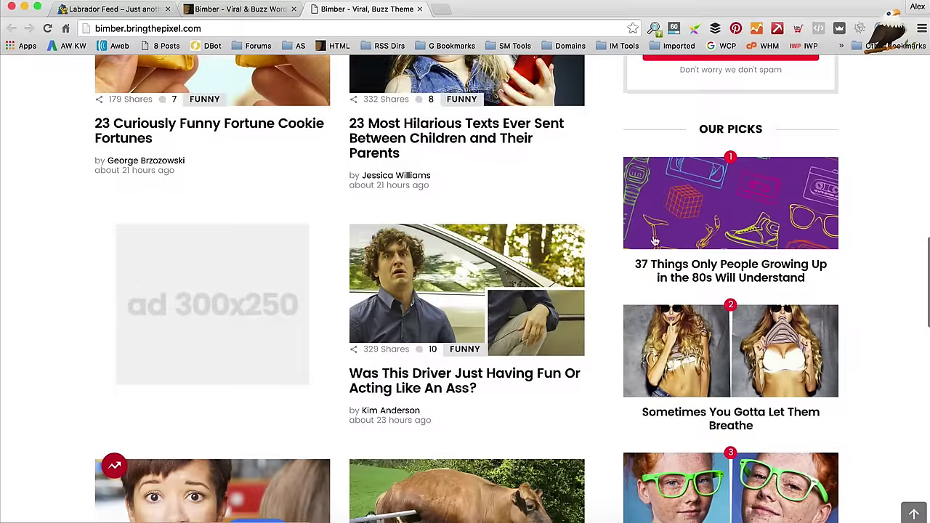
{"action": "scroll", "coordinate": [242, 250], "scroll_direction": "down", "scroll_amount": 1}
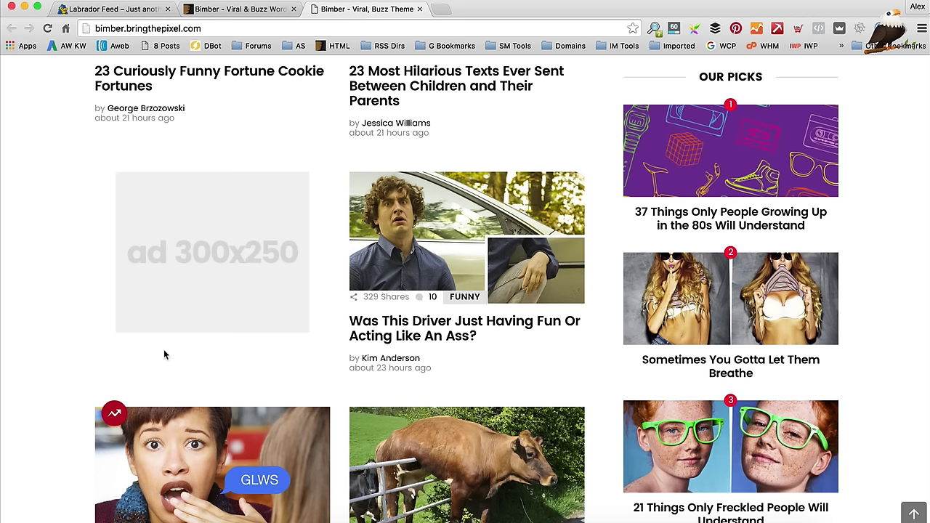
{"action": "scroll", "coordinate": [369, 263], "scroll_direction": "down", "scroll_amount": 10}
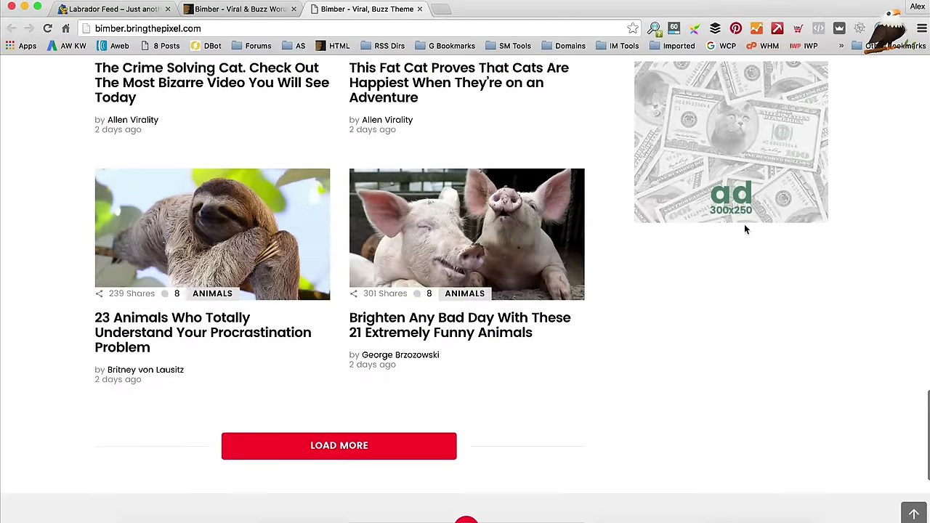
{"action": "scroll", "coordinate": [734, 231], "scroll_direction": "up", "scroll_amount": 15}
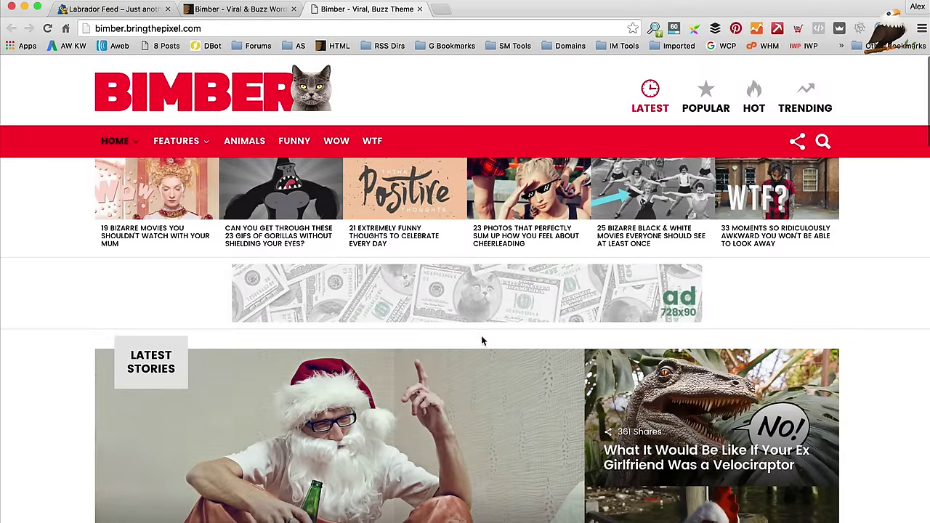
{"action": "scroll", "coordinate": [432, 357], "scroll_direction": "down", "scroll_amount": 3}
{"action": "left_click", "coordinate": [308, 293]}
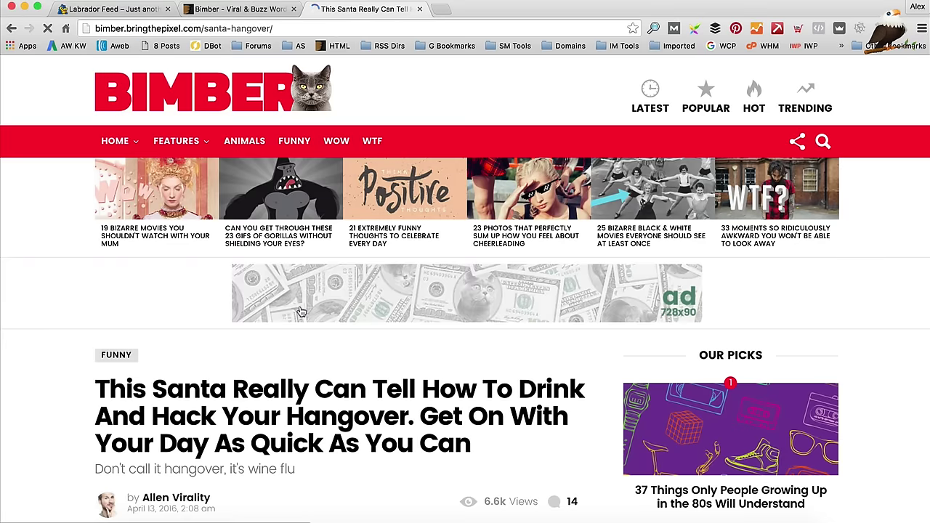
{"action": "scroll", "coordinate": [301, 307], "scroll_direction": "down", "scroll_amount": 3}
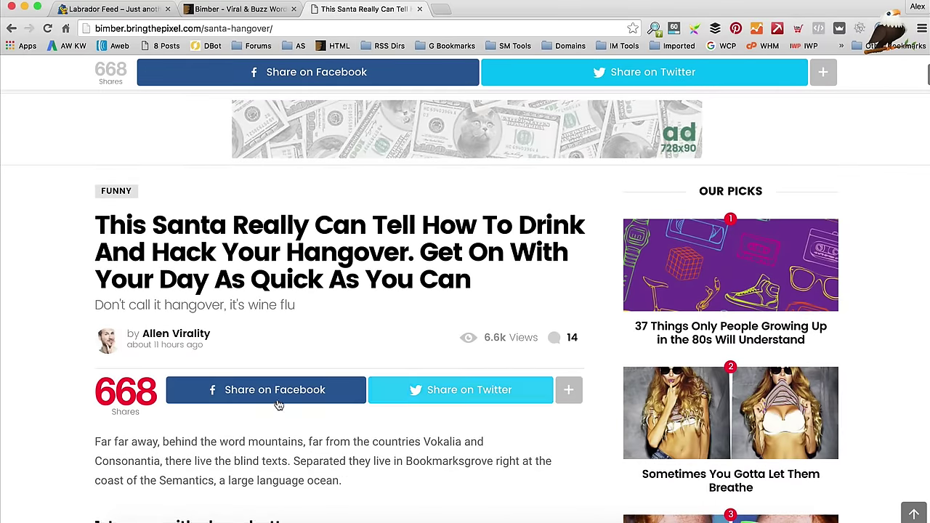
{"action": "scroll", "coordinate": [461, 420], "scroll_direction": "down", "scroll_amount": 1}
{"action": "scroll", "coordinate": [120, 359], "scroll_direction": "down", "scroll_amount": 8}
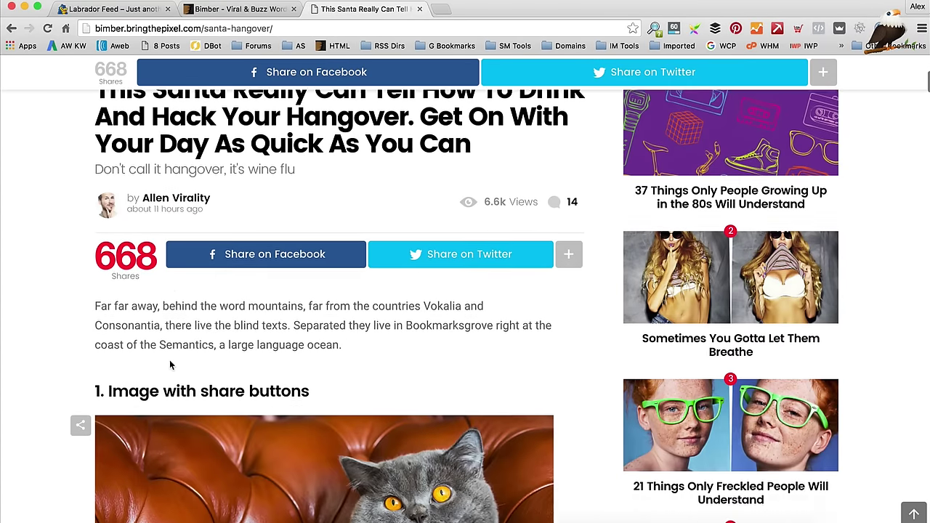
{"action": "scroll", "coordinate": [315, 259], "scroll_direction": "down", "scroll_amount": 7}
{"action": "scroll", "coordinate": [371, 242], "scroll_direction": "down", "scroll_amount": 10}
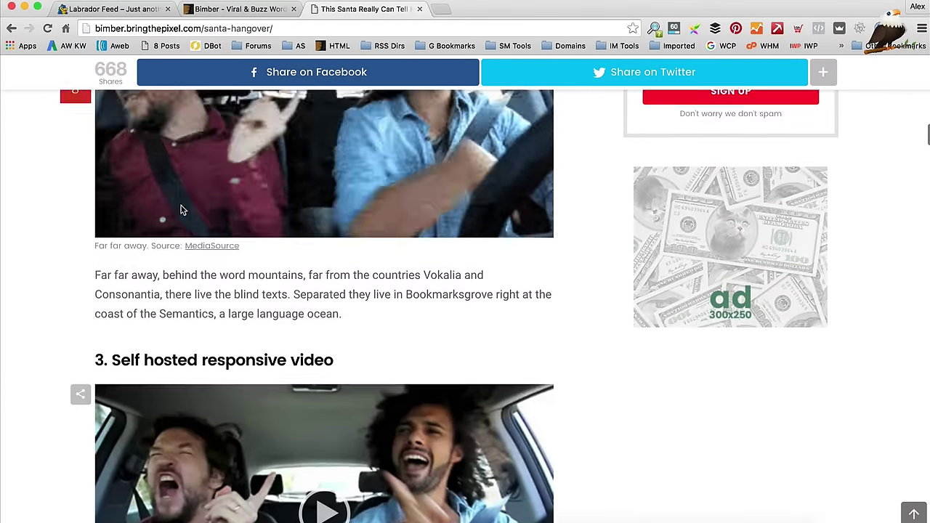
{"action": "scroll", "coordinate": [182, 207], "scroll_direction": "up", "scroll_amount": 7}
{"action": "scroll", "coordinate": [245, 333], "scroll_direction": "down", "scroll_amount": 1}
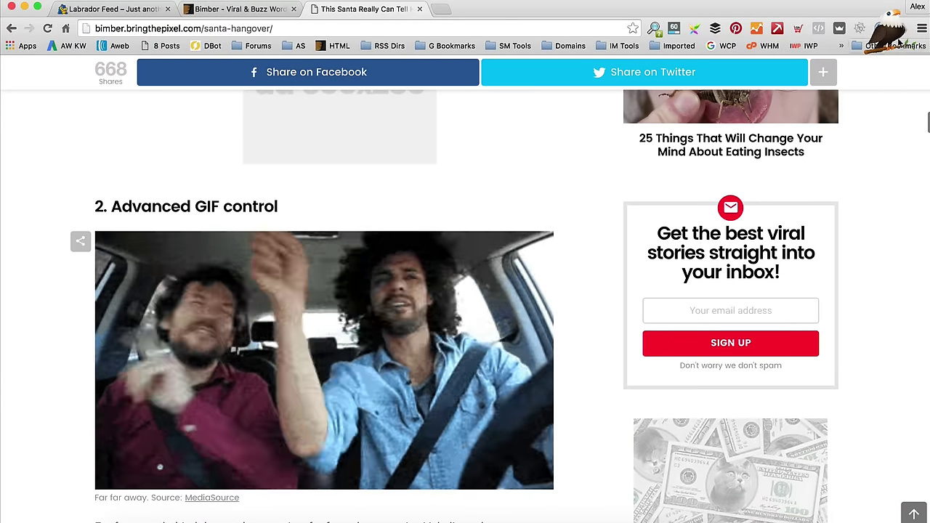
{"action": "scroll", "coordinate": [349, 299], "scroll_direction": "down", "scroll_amount": 10}
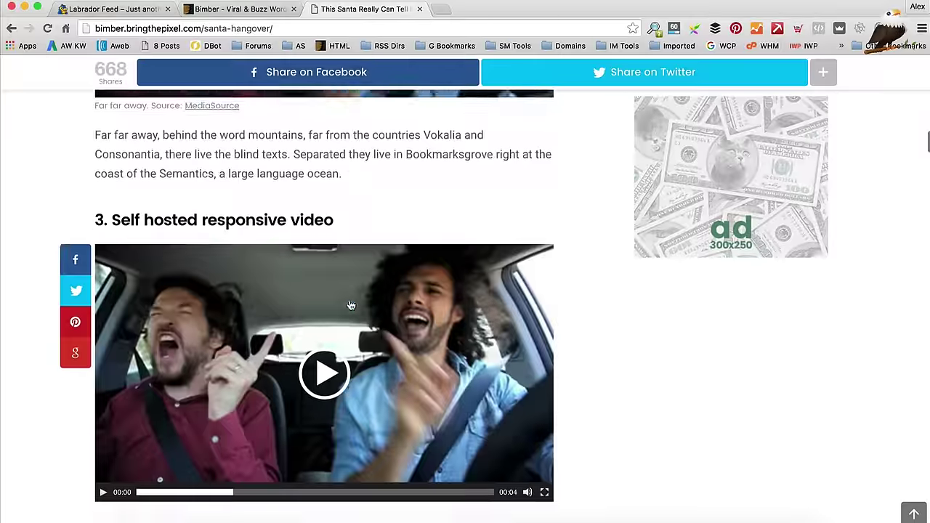
{"action": "scroll", "coordinate": [519, 219], "scroll_direction": "down", "scroll_amount": 20}
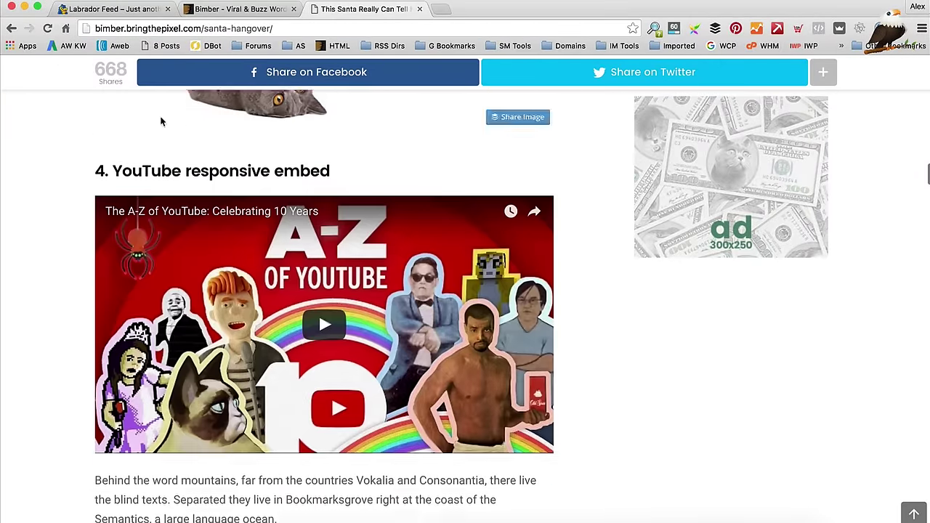
{"action": "scroll", "coordinate": [519, 219], "scroll_direction": "down", "scroll_amount": 10}
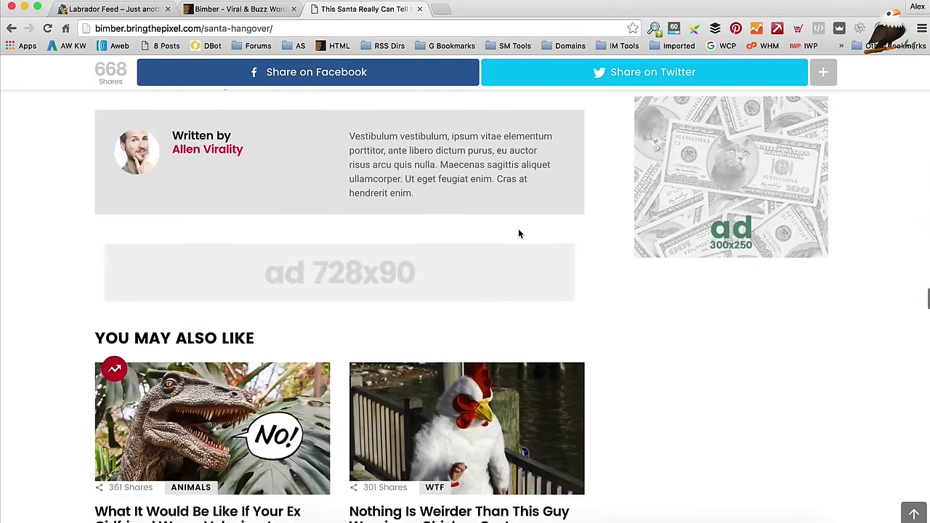
{"action": "scroll", "coordinate": [502, 258], "scroll_direction": "up", "scroll_amount": 3}
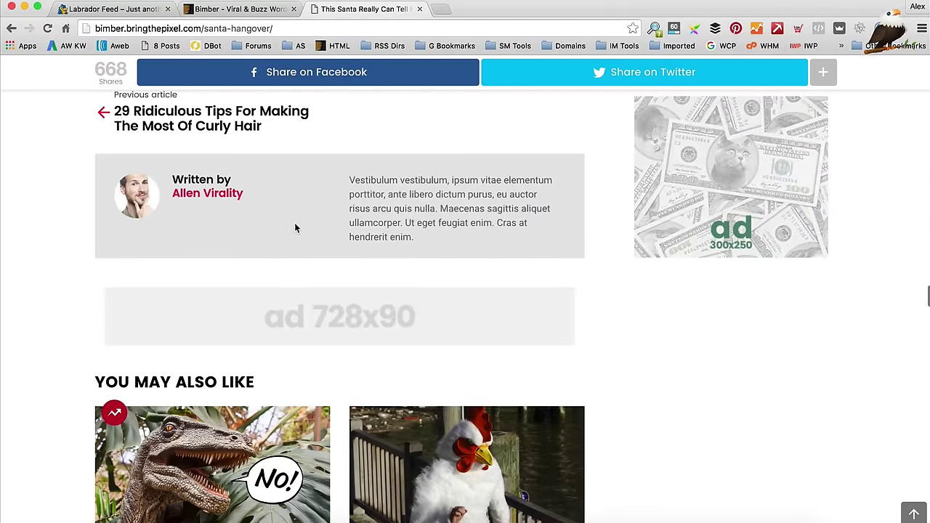
{"action": "scroll", "coordinate": [294, 222], "scroll_direction": "down", "scroll_amount": 7}
{"action": "scroll", "coordinate": [302, 226], "scroll_direction": "up", "scroll_amount": 3}
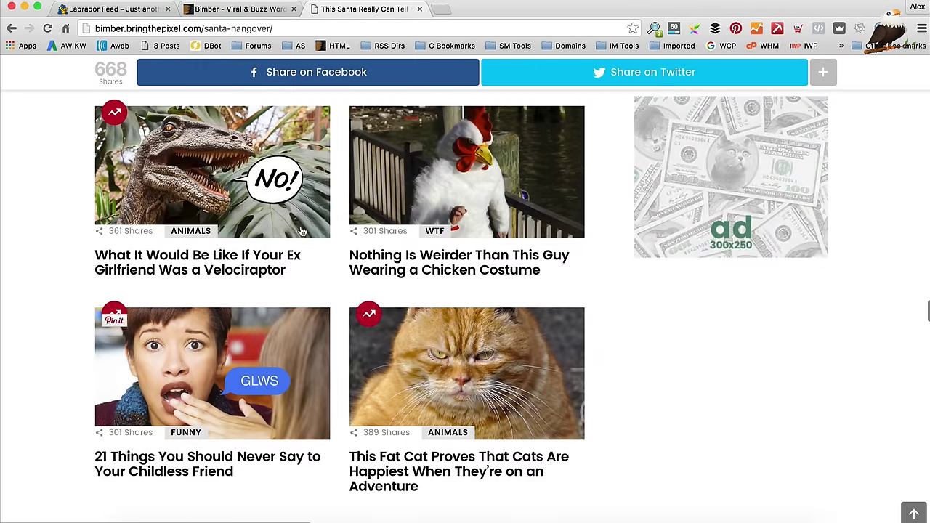
{"action": "scroll", "coordinate": [462, 325], "scroll_direction": "up", "scroll_amount": 1}
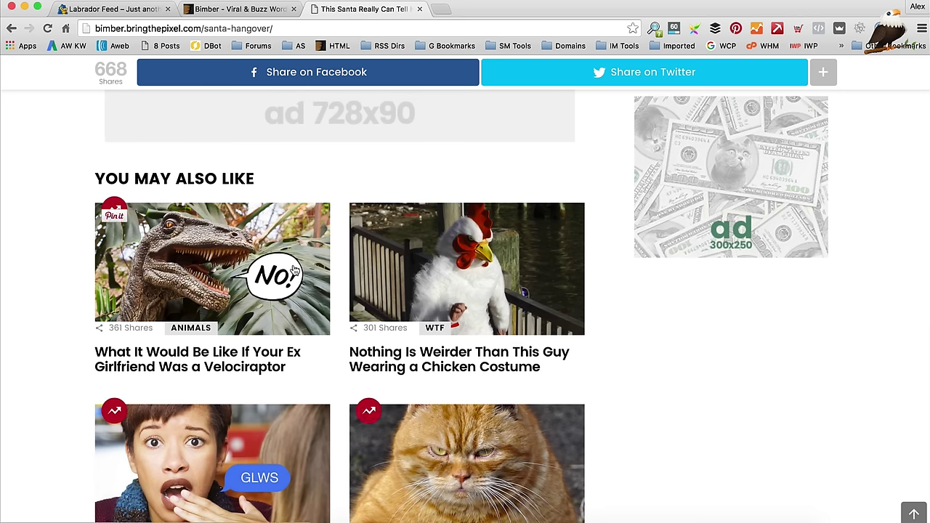
{"action": "right_click", "coordinate": [295, 270]}
{"action": "left_click", "coordinate": [372, 232]}
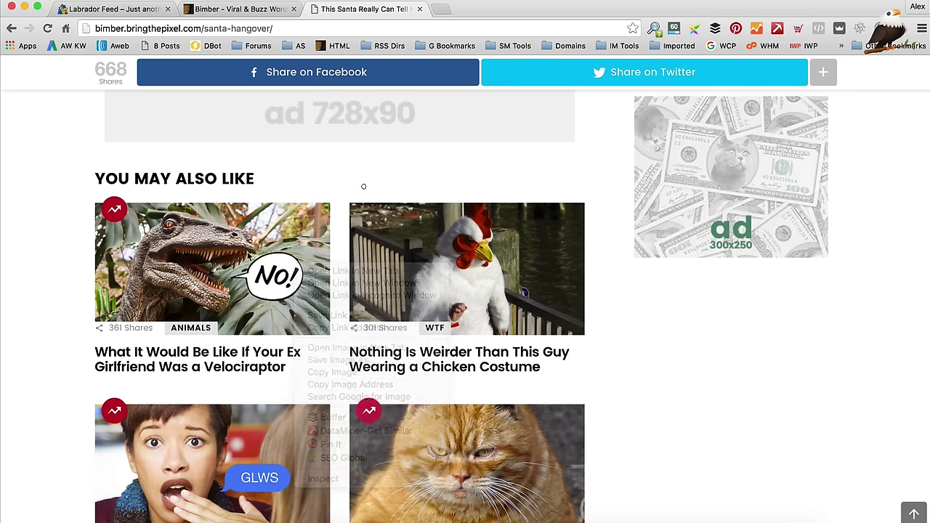
{"action": "mouse_move", "coordinate": [441, 278]}
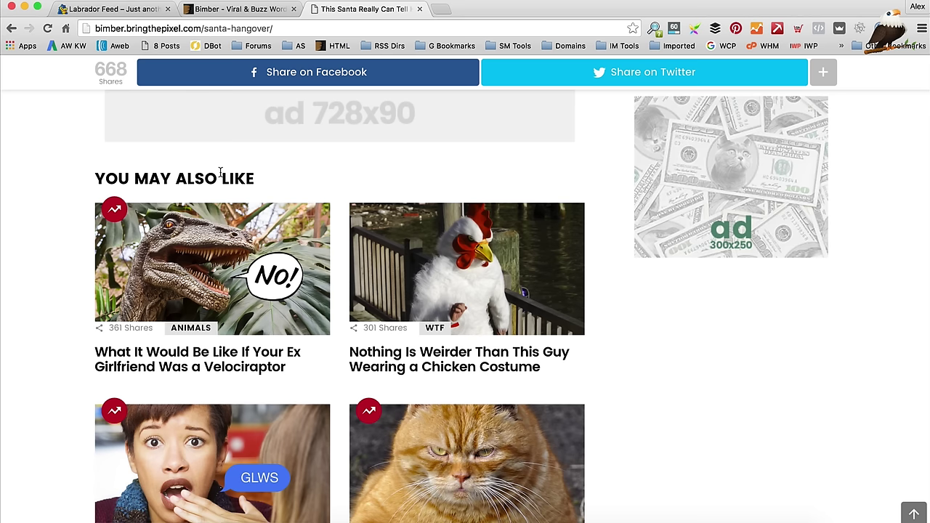
{"action": "mouse_move", "coordinate": [160, 473]}
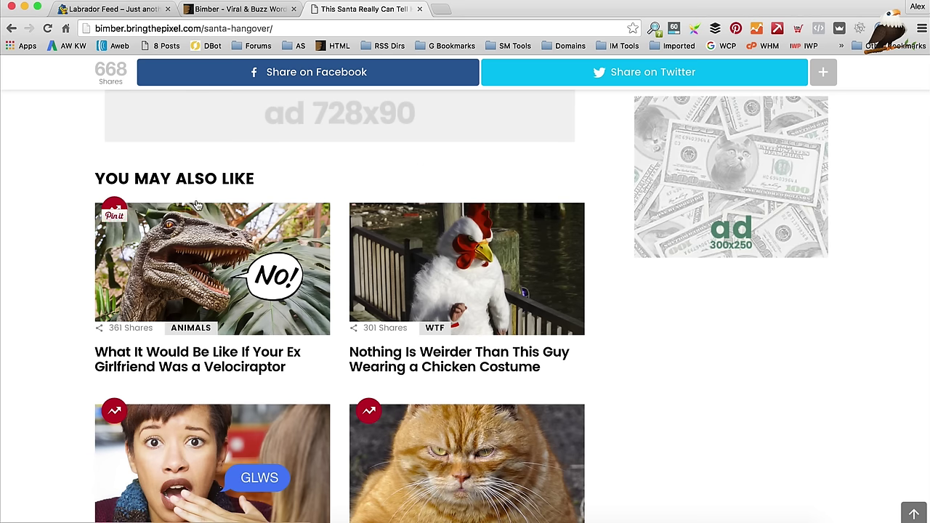
{"action": "scroll", "coordinate": [541, 240], "scroll_direction": "down", "scroll_amount": 2}
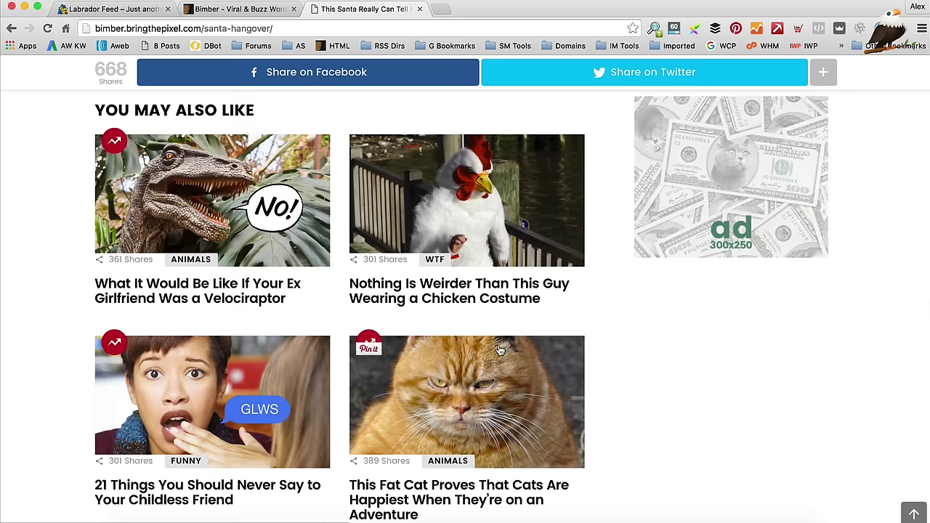
{"action": "scroll", "coordinate": [500, 351], "scroll_direction": "down", "scroll_amount": 1}
{"action": "scroll", "coordinate": [399, 357], "scroll_direction": "up", "scroll_amount": 20}
{"action": "scroll", "coordinate": [399, 358], "scroll_direction": "down", "scroll_amount": 1}
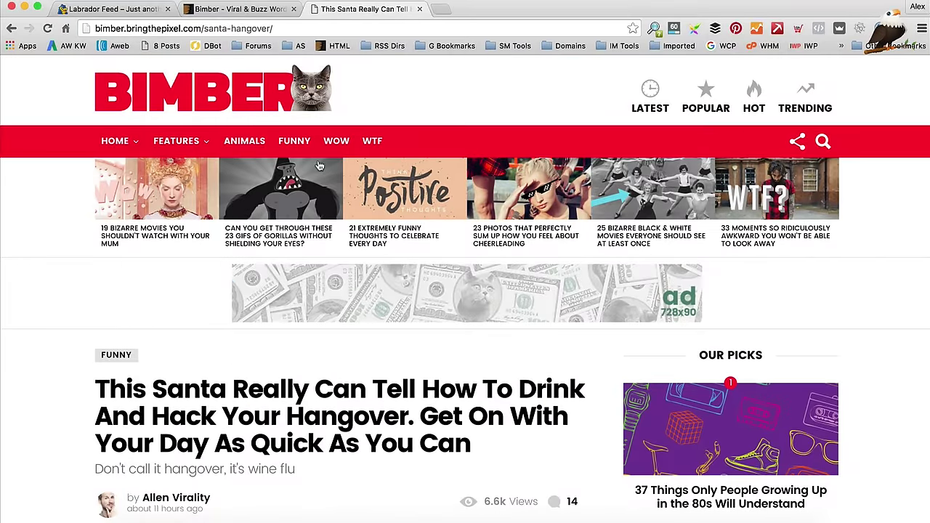
Buy the Bimber theme for $49, checking out with Envato Credit
{"action": "left_click", "coordinate": [218, 9]}
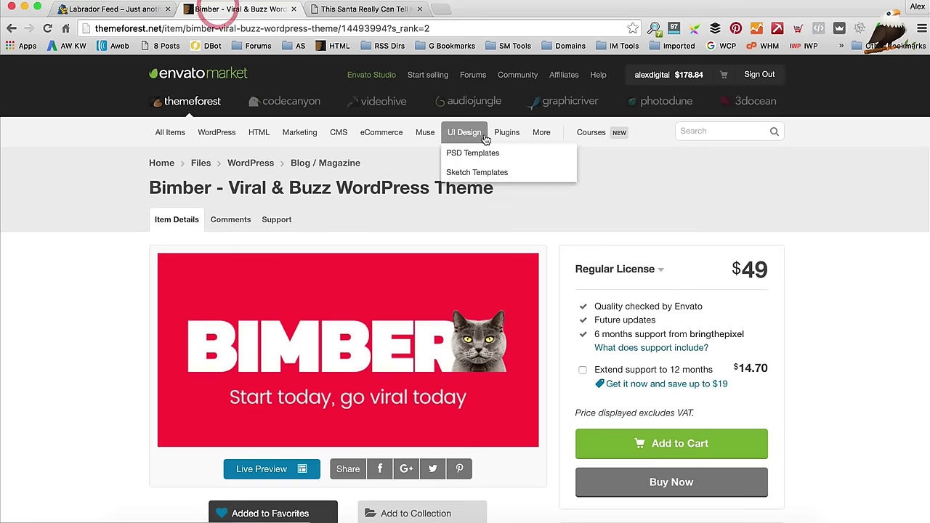
{"action": "scroll", "coordinate": [400, 291], "scroll_direction": "down", "scroll_amount": 1}
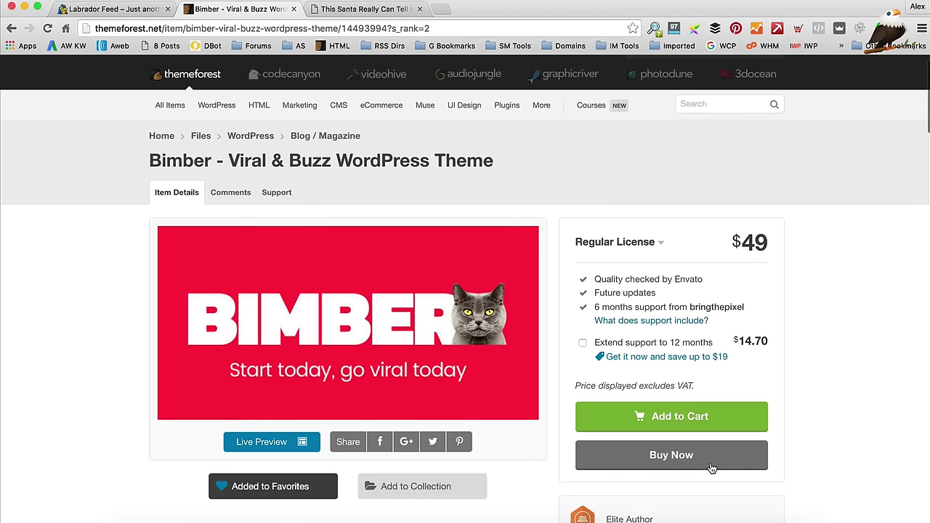
{"action": "left_click", "coordinate": [712, 465]}
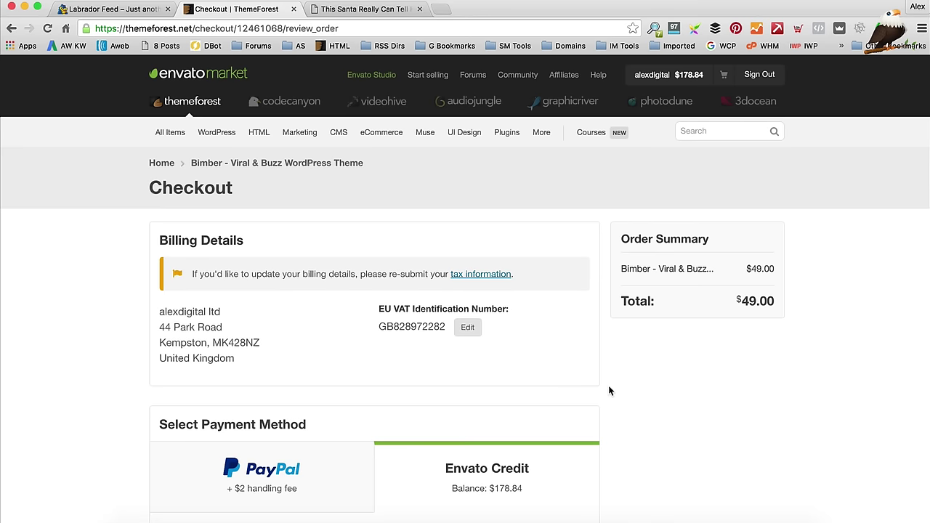
{"action": "scroll", "coordinate": [610, 389], "scroll_direction": "down", "scroll_amount": 3}
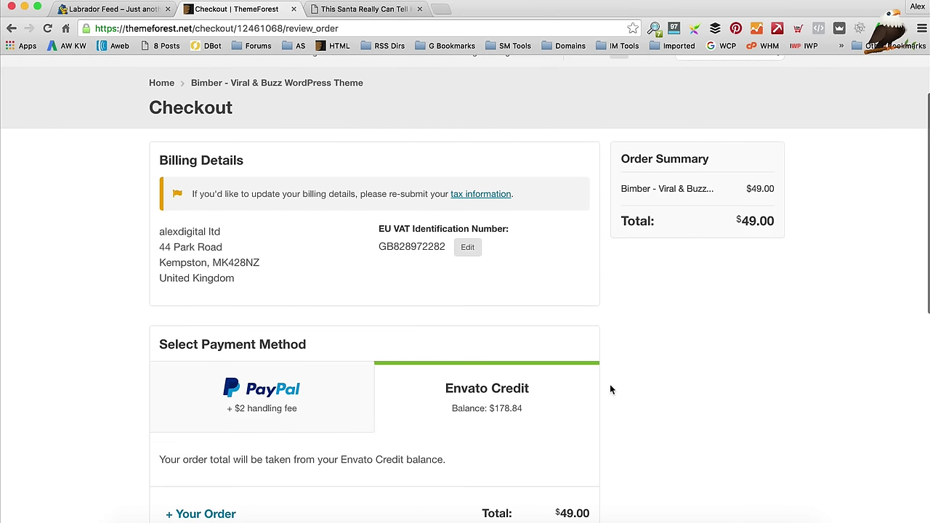
{"action": "scroll", "coordinate": [612, 384], "scroll_direction": "down", "scroll_amount": 3}
{"action": "scroll", "coordinate": [555, 370], "scroll_direction": "down", "scroll_amount": 3}
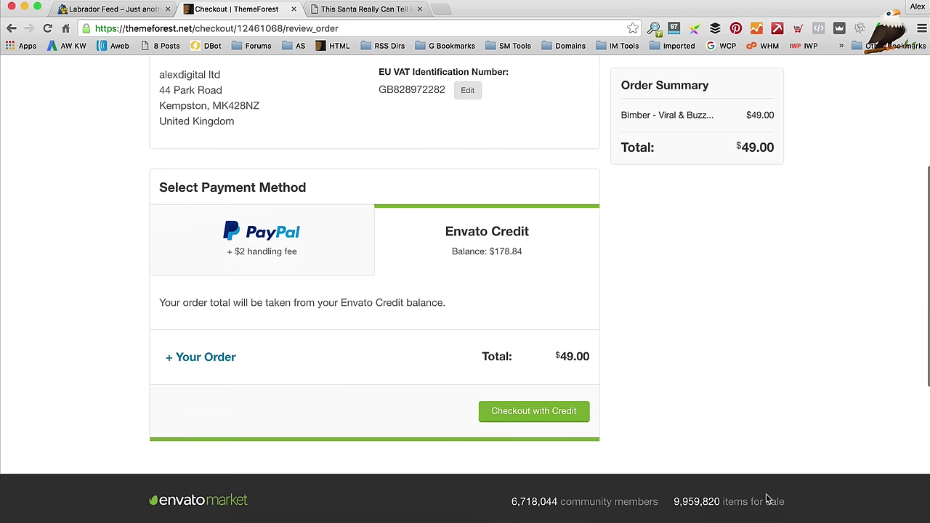
{"action": "left_click", "coordinate": [550, 414]}
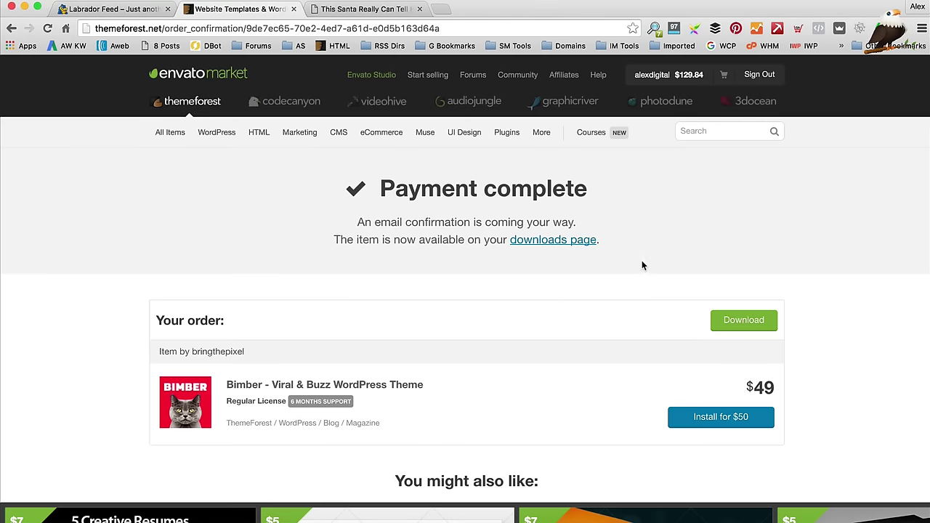
Save the Bimber download into WPEagle > Labrador Feed and show the zip in Finder
{"action": "scroll", "coordinate": [642, 263], "scroll_direction": "down", "scroll_amount": 2}
{"action": "scroll", "coordinate": [642, 263], "scroll_direction": "up", "scroll_amount": 2}
{"action": "left_click", "coordinate": [767, 324]}
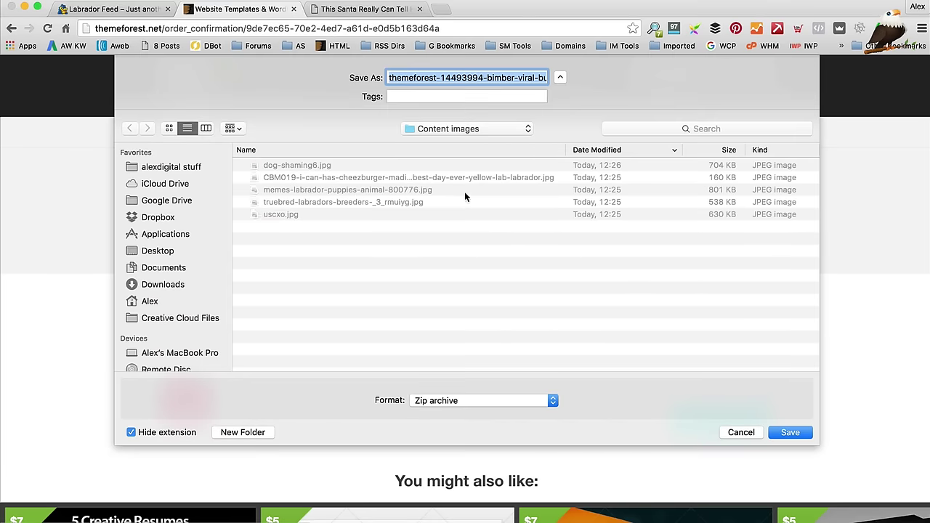
{"action": "left_click", "coordinate": [465, 128]}
{"action": "left_click", "coordinate": [465, 71]}
{"action": "left_click", "coordinate": [185, 166]}
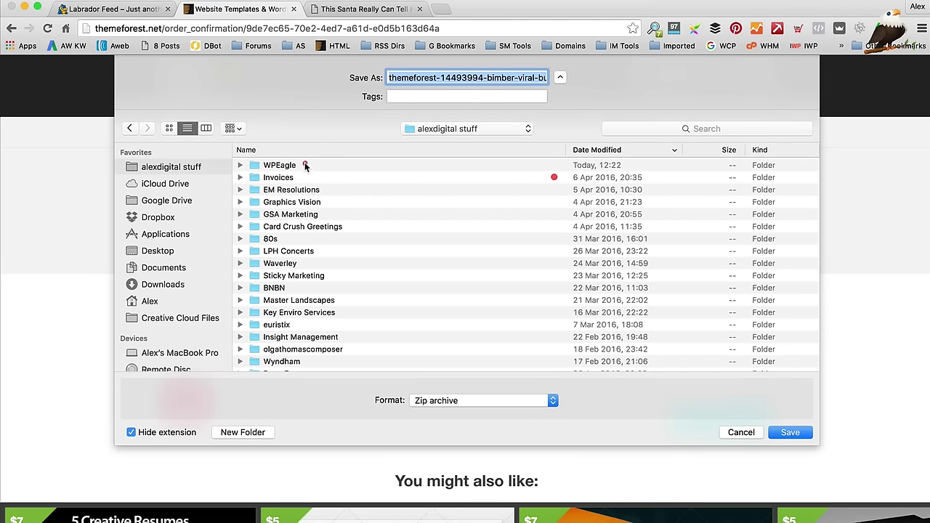
{"action": "double_click", "coordinate": [308, 166]}
{"action": "double_click", "coordinate": [318, 166]}
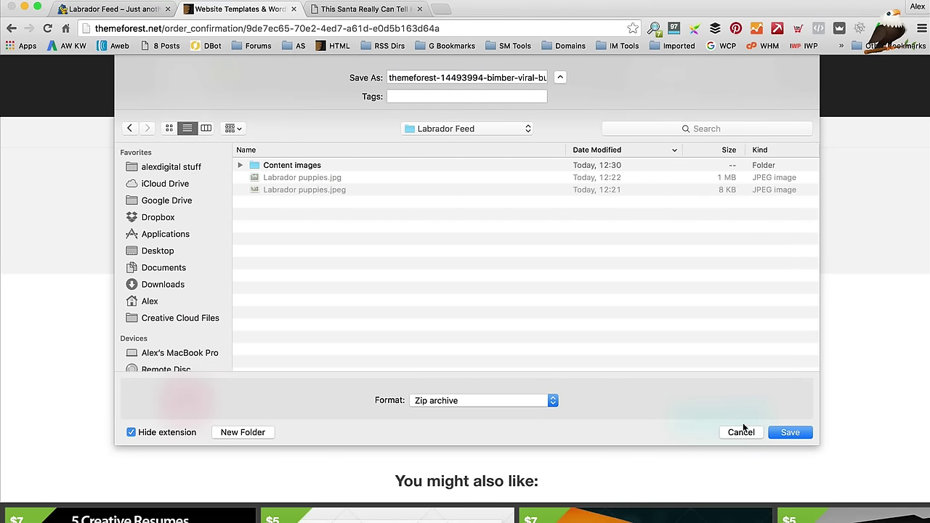
{"action": "left_click", "coordinate": [790, 432]}
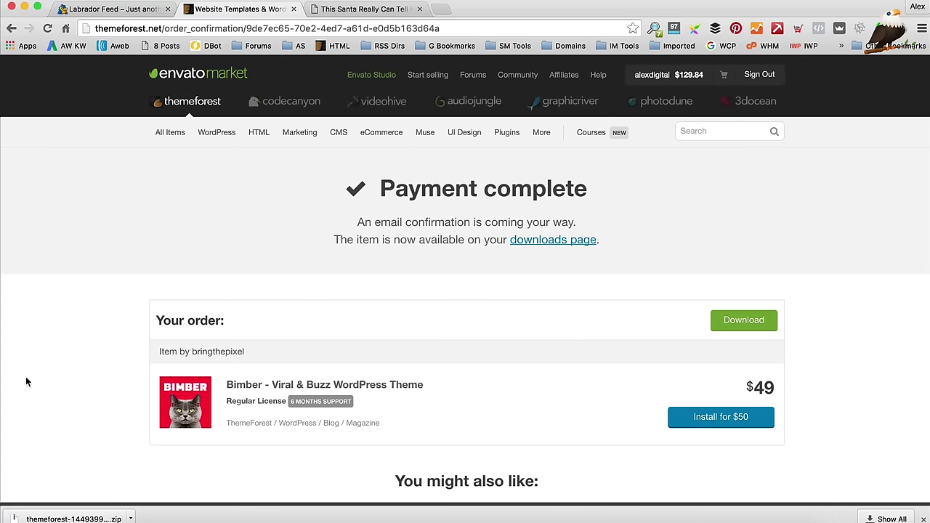
{"action": "left_click", "coordinate": [131, 518]}
{"action": "left_click", "coordinate": [149, 499]}
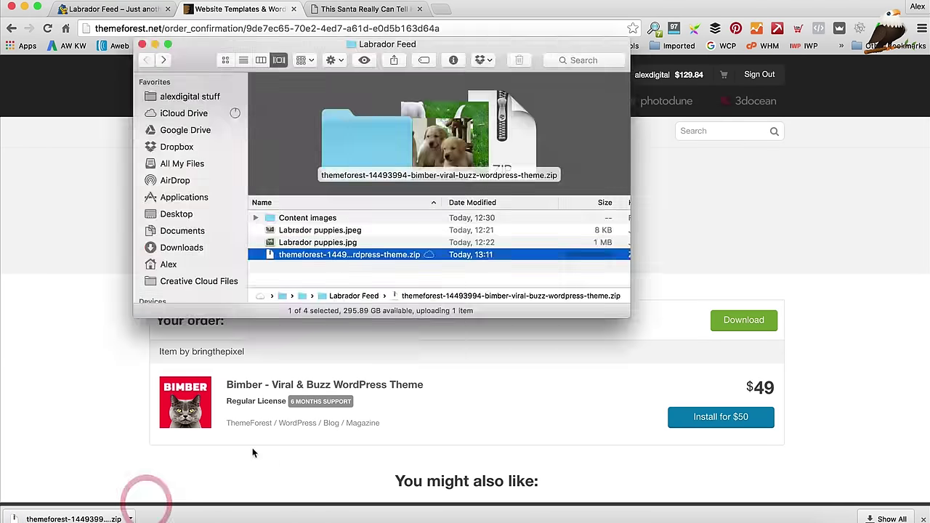
Enlarge Finder, unzip the theme with Archive Utility, and open the wp.finalpack.1.4 folder
{"action": "left_click_drag", "start_coordinate": [476, 313], "coordinate": [449, 324]}
{"action": "left_click_drag", "start_coordinate": [602, 328], "coordinate": [820, 522]}
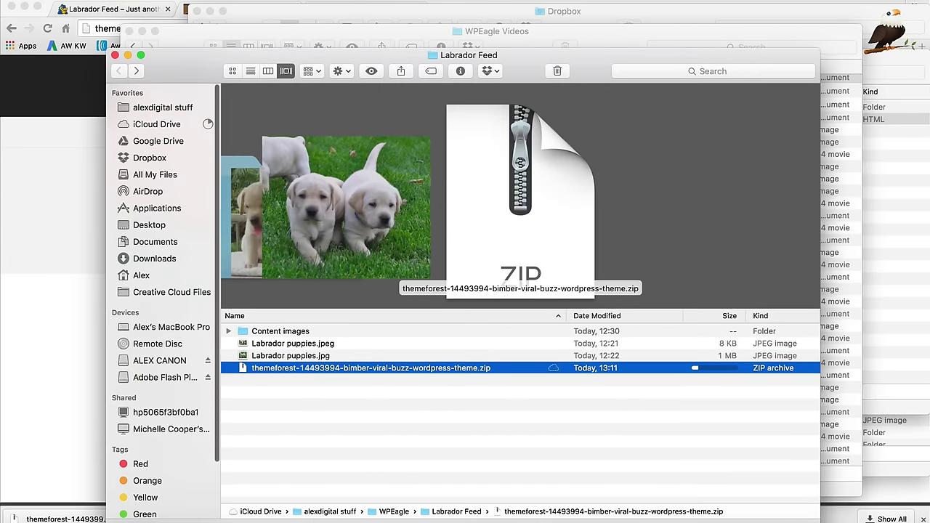
{"action": "right_click", "coordinate": [320, 370]}
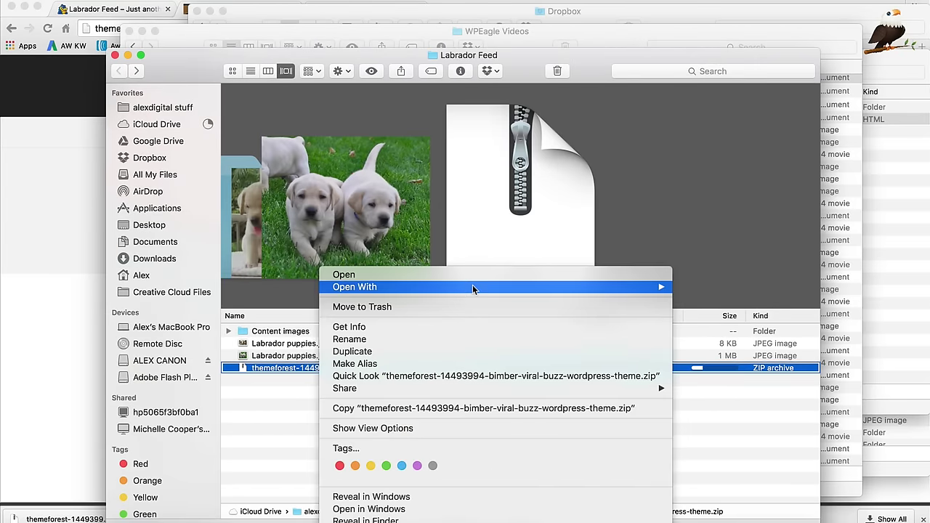
{"action": "mouse_move", "coordinate": [476, 288]}
{"action": "left_click", "coordinate": [735, 288]}
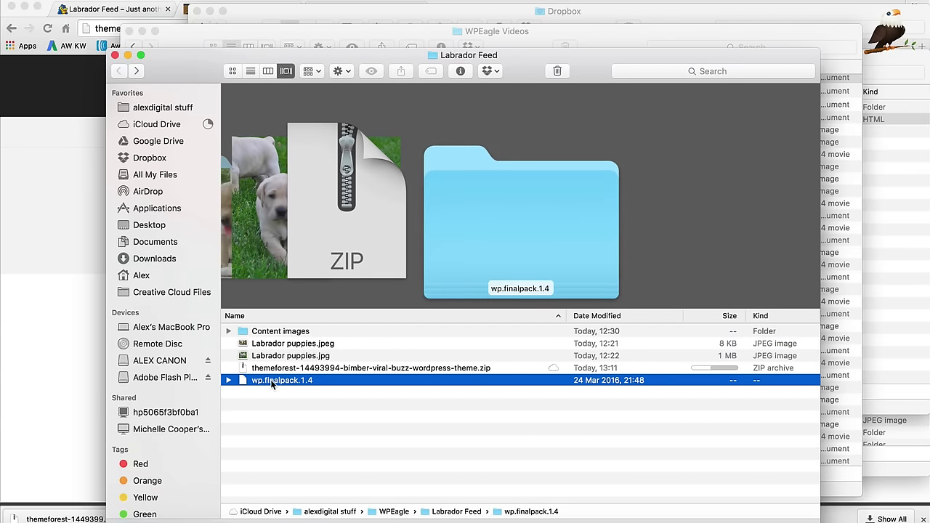
{"action": "double_click", "coordinate": [272, 383]}
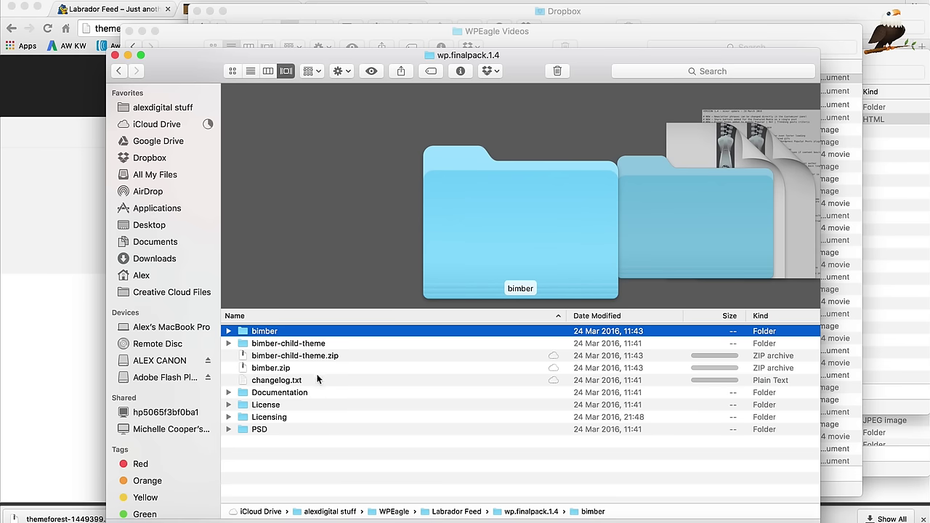
{"action": "left_click", "coordinate": [56, 207]}
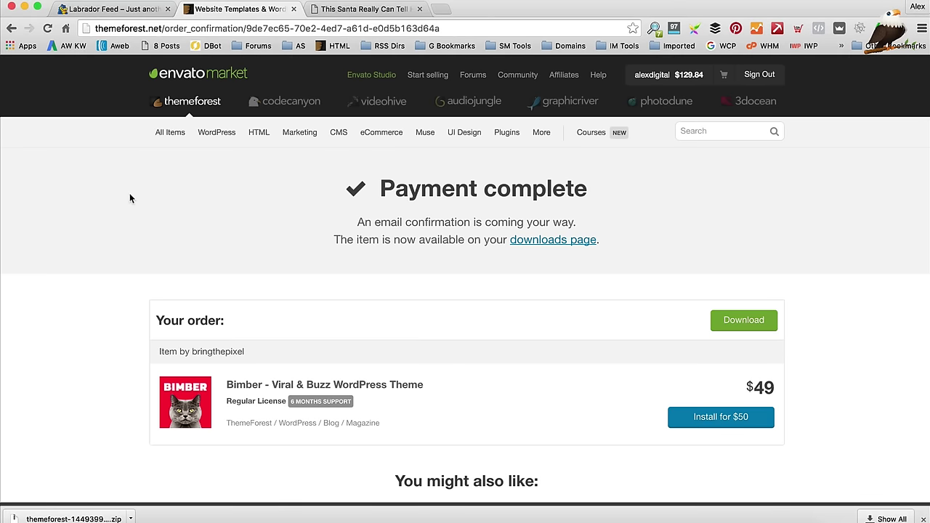
Close the ThemeForest and demo tabs and go to Appearance > Themes in the admin
{"action": "left_click", "coordinate": [294, 8]}
{"action": "left_click", "coordinate": [293, 8]}
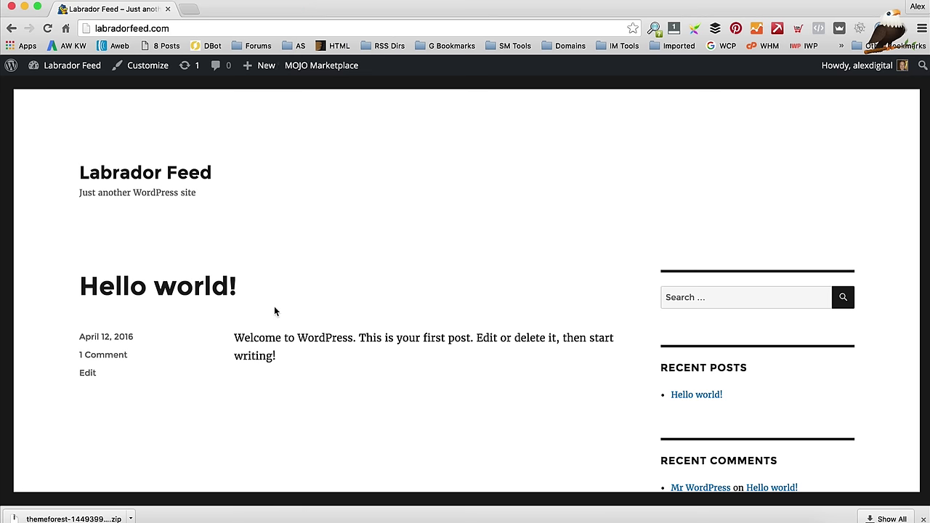
{"action": "mouse_move", "coordinate": [72, 65]}
{"action": "left_click", "coordinate": [54, 88]}
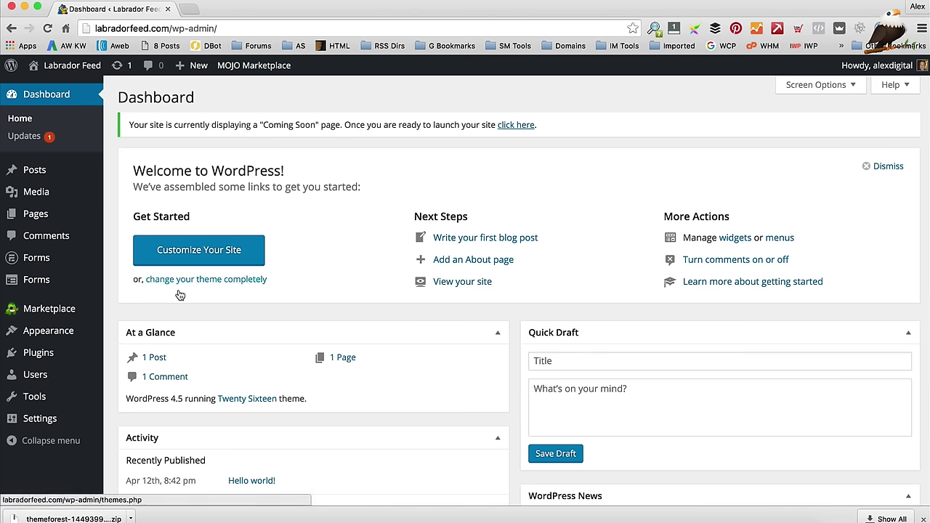
{"action": "mouse_move", "coordinate": [81, 333]}
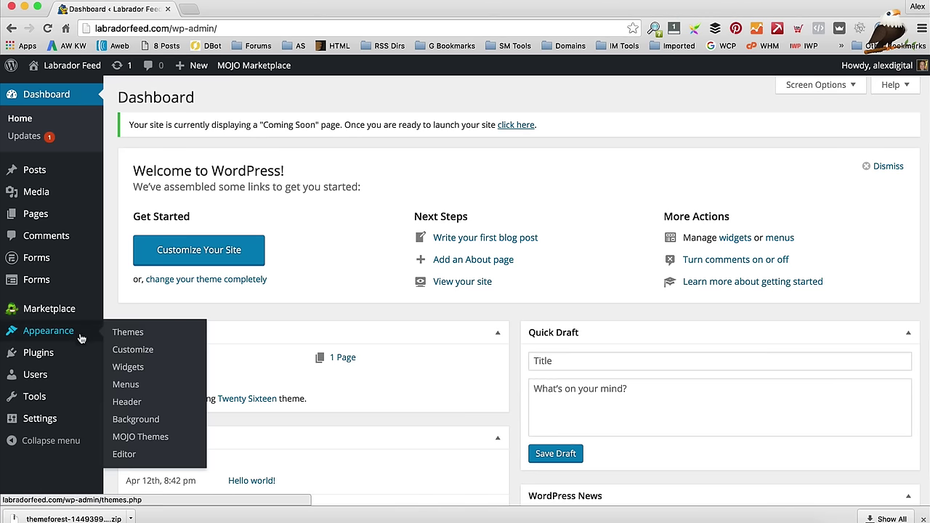
{"action": "left_click", "coordinate": [181, 335]}
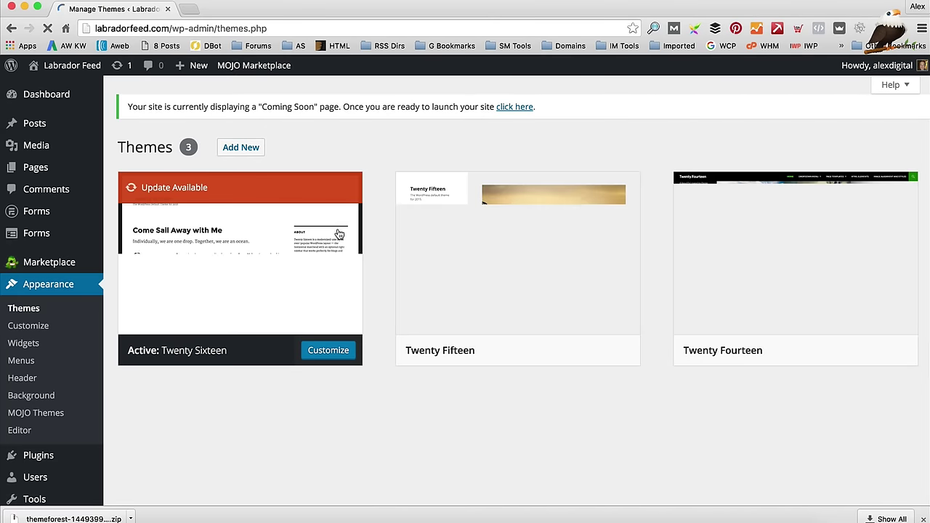
Open the Add New > Upload Theme form and begin choosing a theme zip file
{"action": "left_click", "coordinate": [241, 100]}
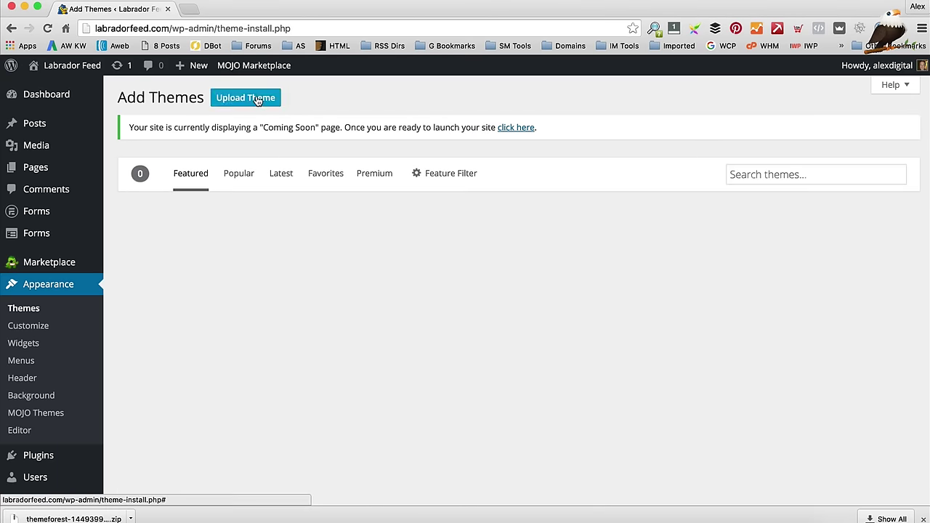
{"action": "left_click", "coordinate": [254, 98]}
{"action": "left_click", "coordinate": [422, 248]}
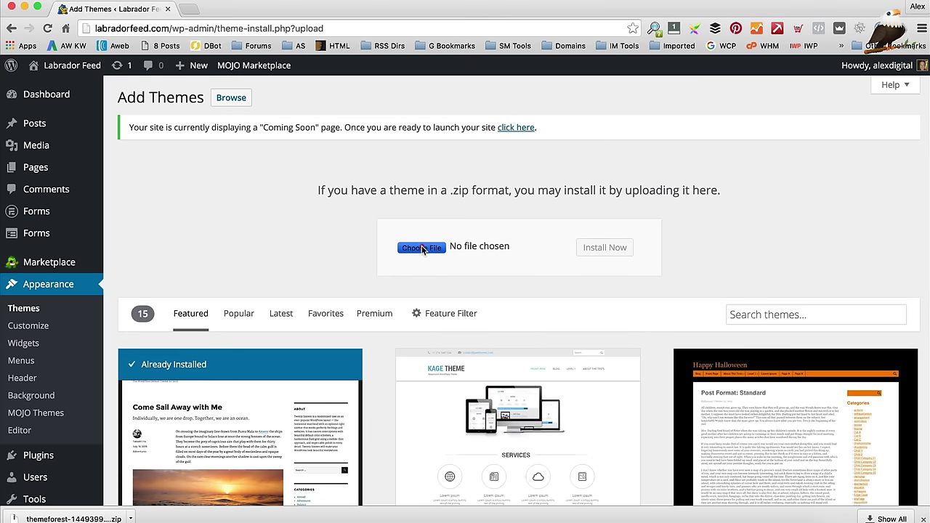
{"action": "left_click", "coordinate": [619, 332]}
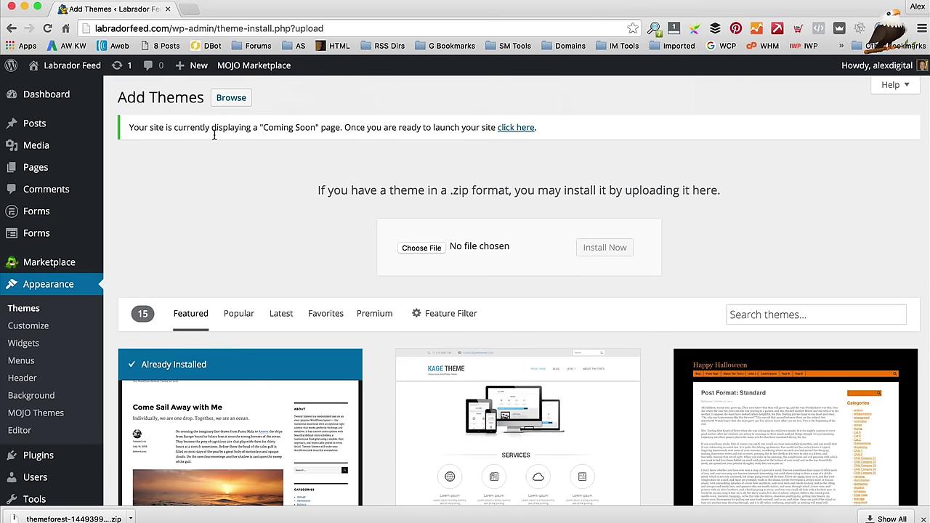
{"action": "left_click", "coordinate": [41, 310]}
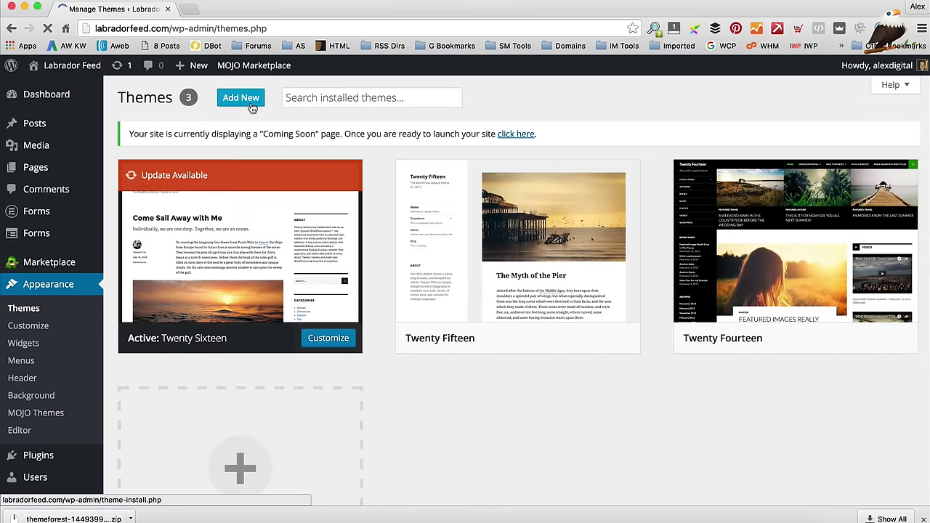
{"action": "left_click", "coordinate": [251, 105]}
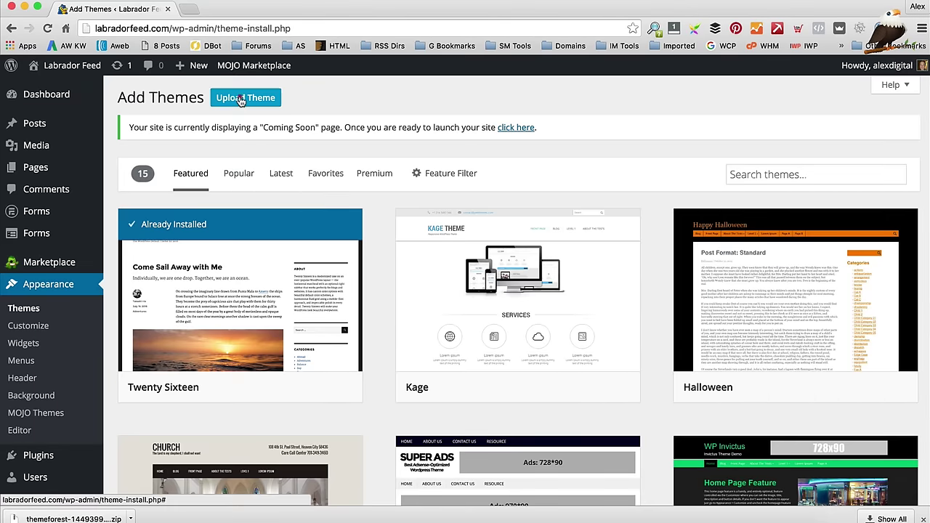
{"action": "left_click", "coordinate": [240, 97]}
{"action": "left_click", "coordinate": [428, 248]}
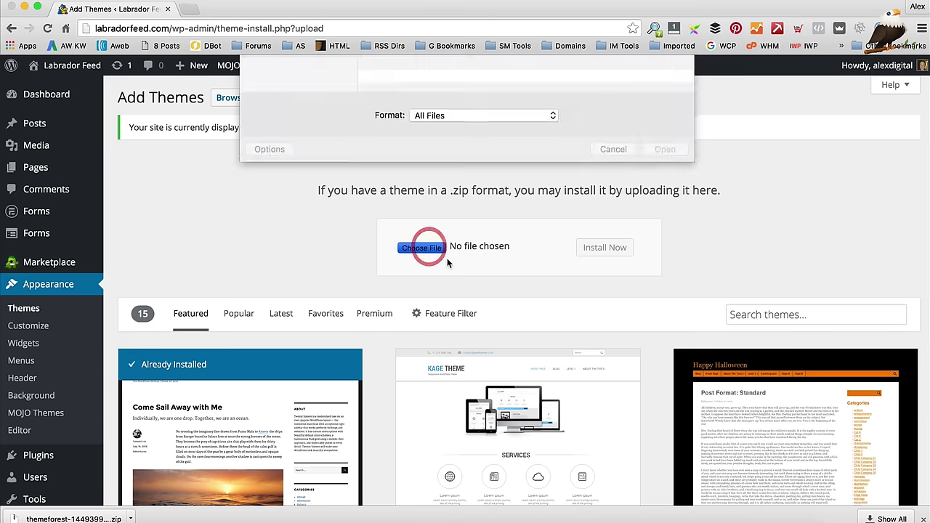
Upload bimber.zip from Labrador Feed/wp.finalpack.1.4, install it, and return to the Themes page
{"action": "left_click", "coordinate": [468, 67]}
{"action": "left_click", "coordinate": [474, 79]}
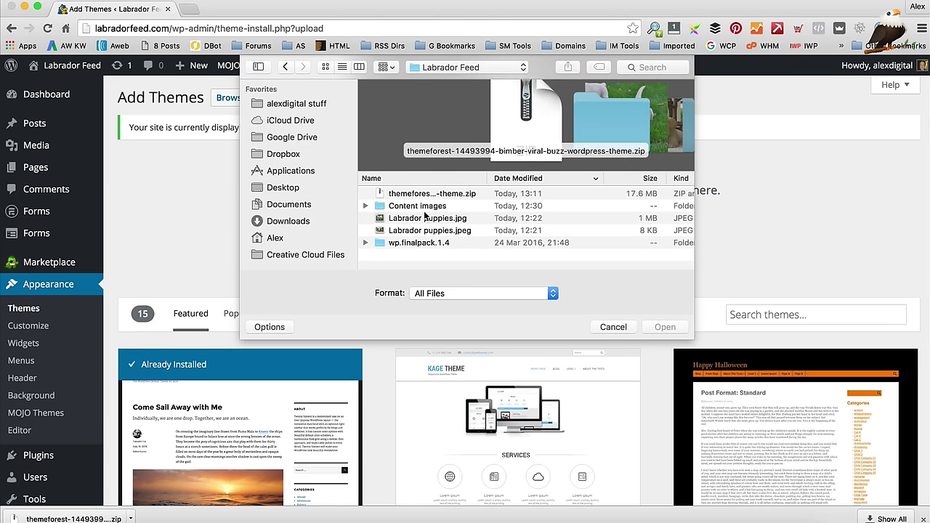
{"action": "double_click", "coordinate": [420, 243]}
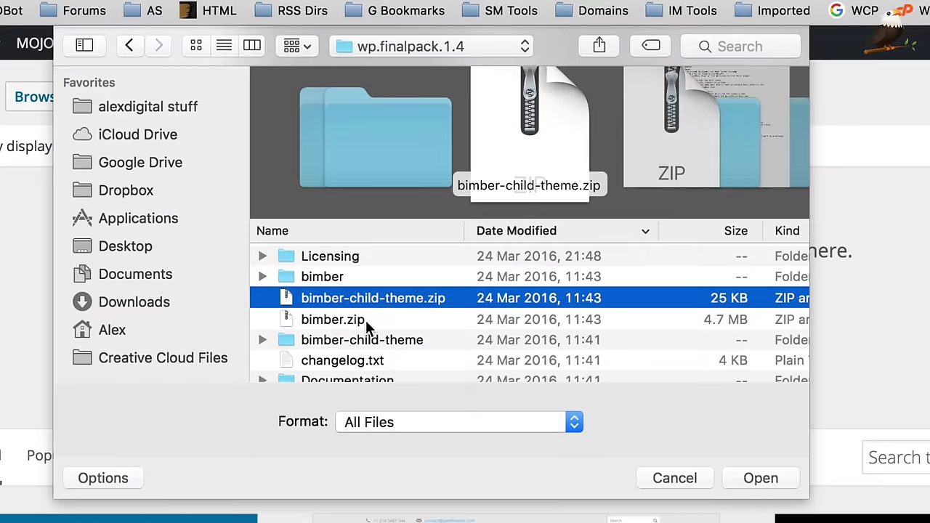
{"action": "left_click", "coordinate": [425, 231]}
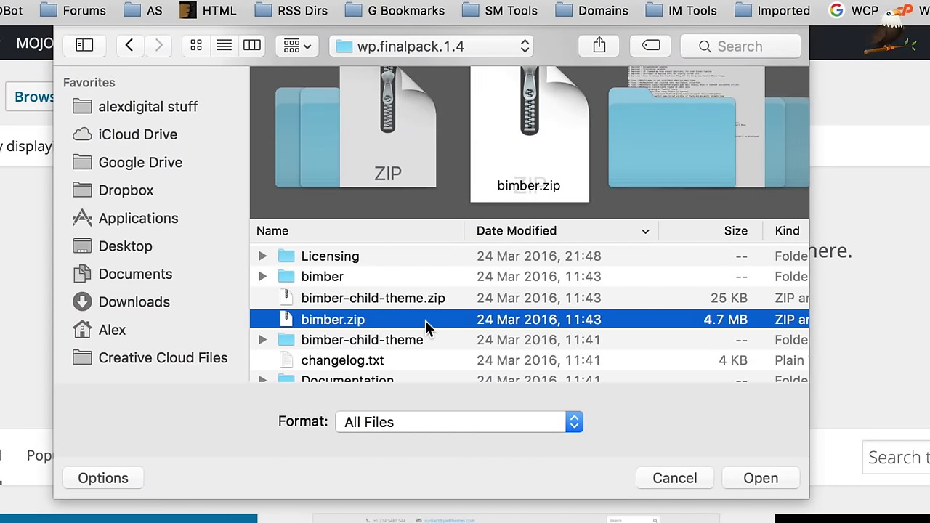
{"action": "left_click", "coordinate": [783, 484]}
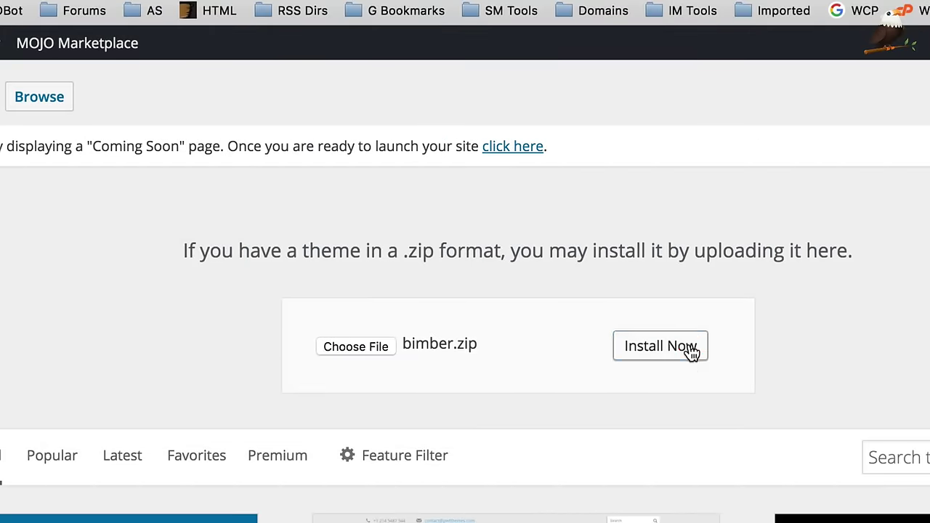
{"action": "left_click", "coordinate": [686, 343]}
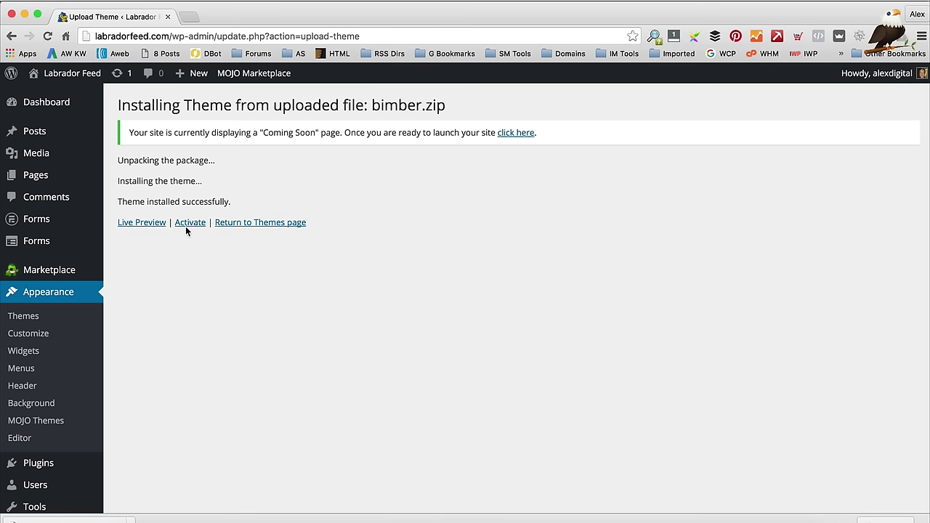
{"action": "left_click", "coordinate": [247, 226]}
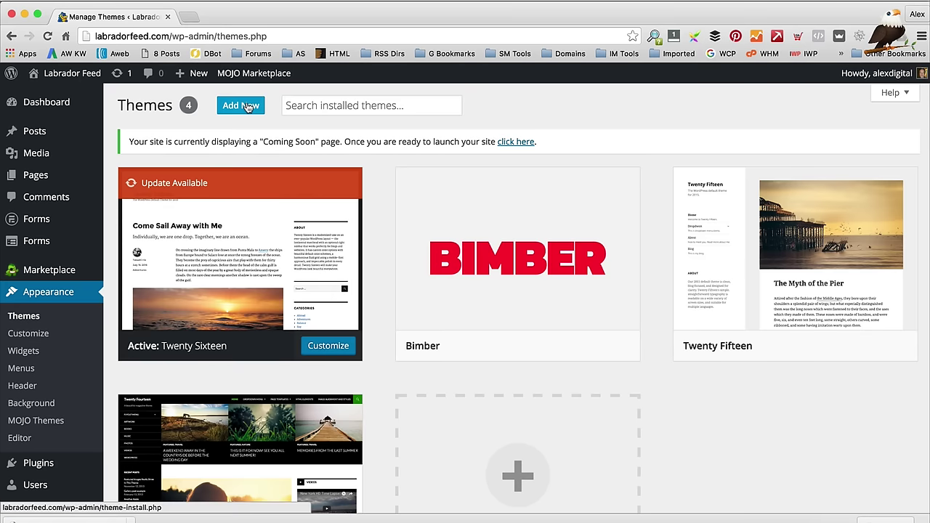
Upload and install bimber-child-theme.zip, then activate the Bimber child theme
{"action": "left_click", "coordinate": [245, 106]}
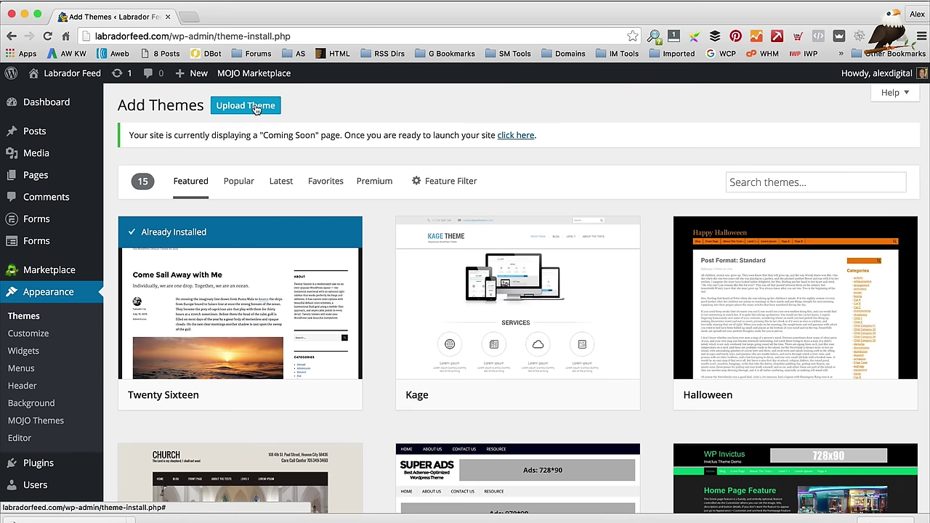
{"action": "left_click", "coordinate": [257, 107]}
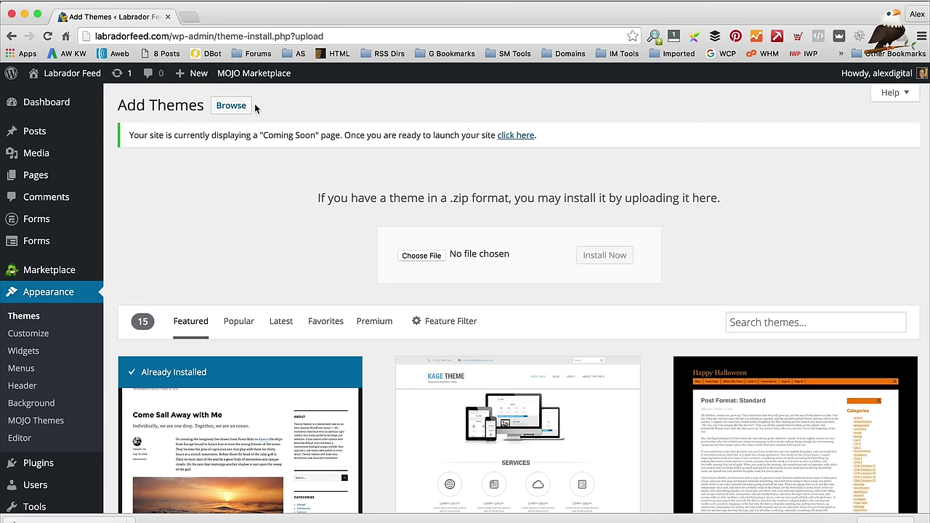
{"action": "left_click", "coordinate": [419, 257]}
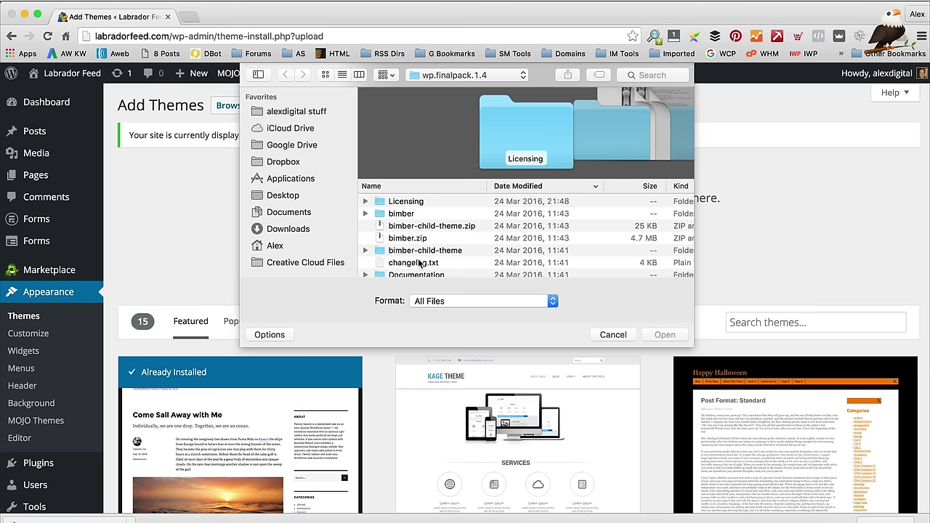
{"action": "left_click", "coordinate": [446, 226]}
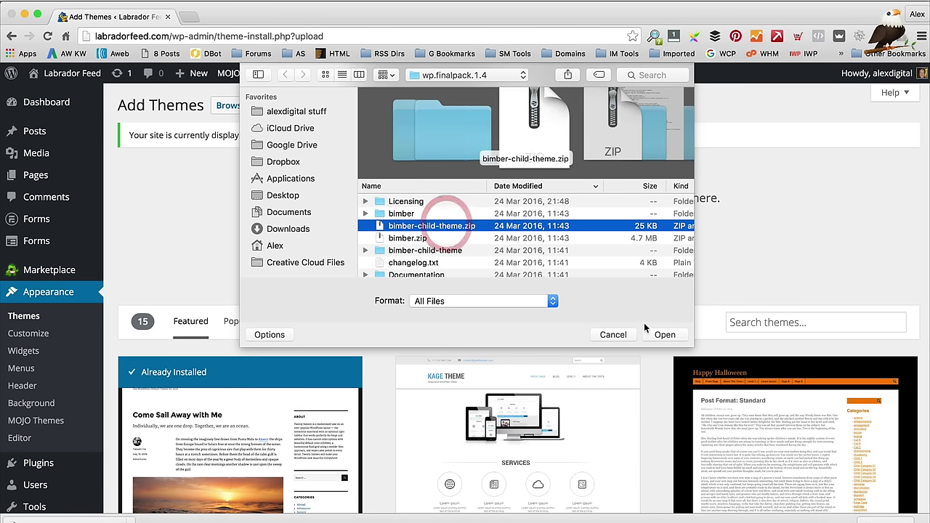
{"action": "left_click", "coordinate": [663, 335]}
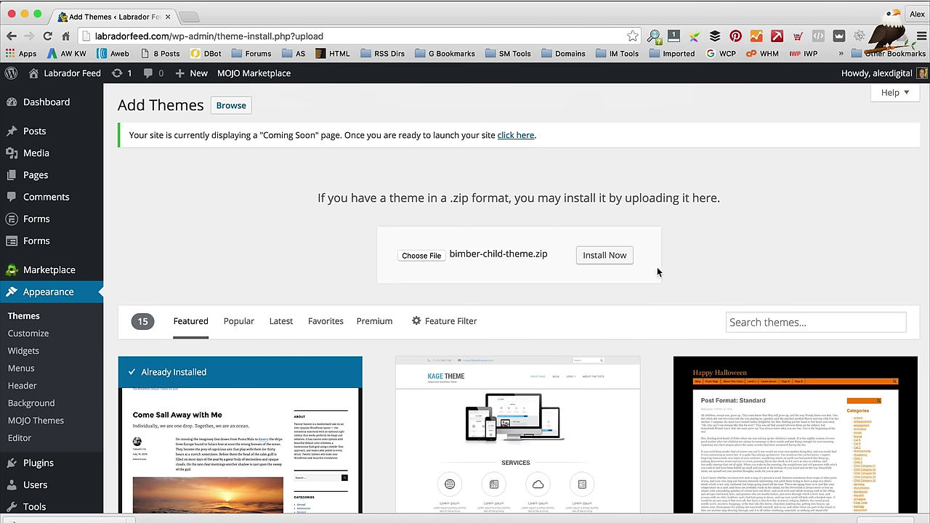
{"action": "left_click", "coordinate": [605, 260]}
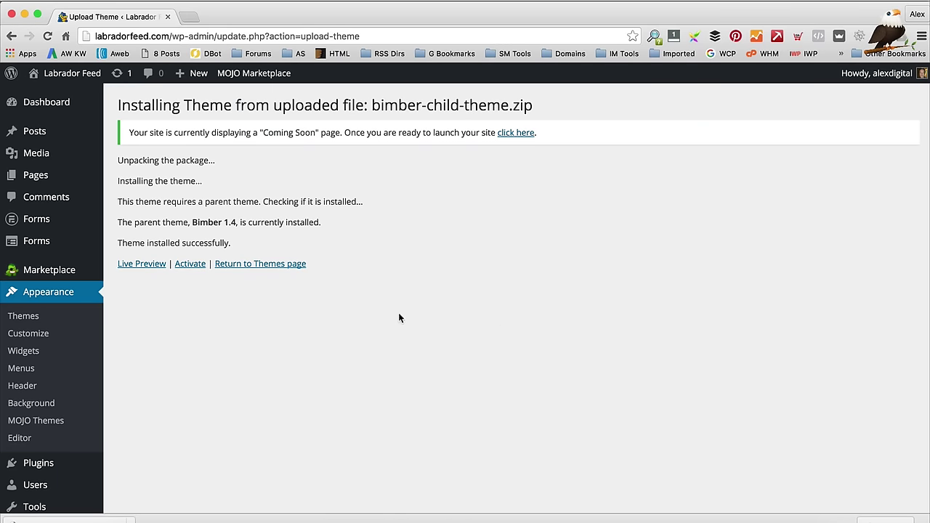
{"action": "left_click", "coordinate": [195, 264]}
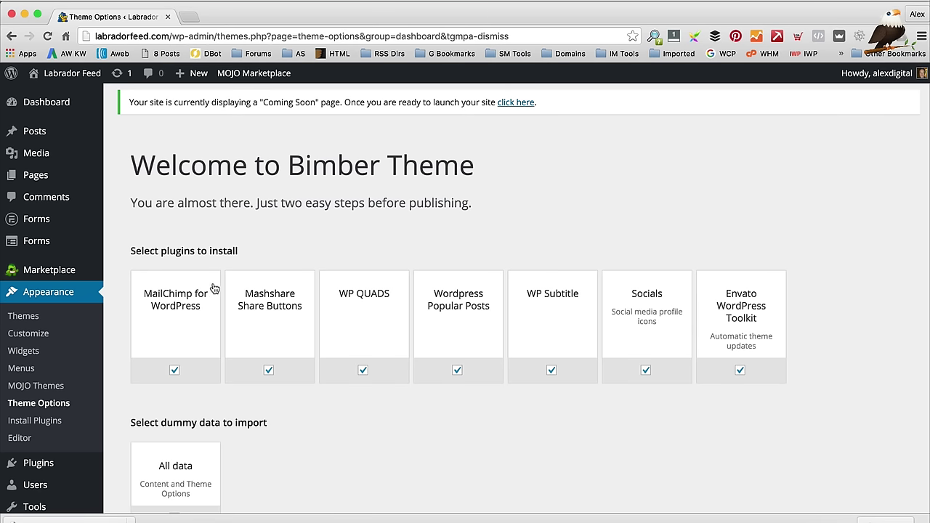
Install the suggested plugins importing All demo data, allow Mashshare tracking, and open the live site
{"action": "scroll", "coordinate": [301, 234], "scroll_direction": "down", "scroll_amount": 3}
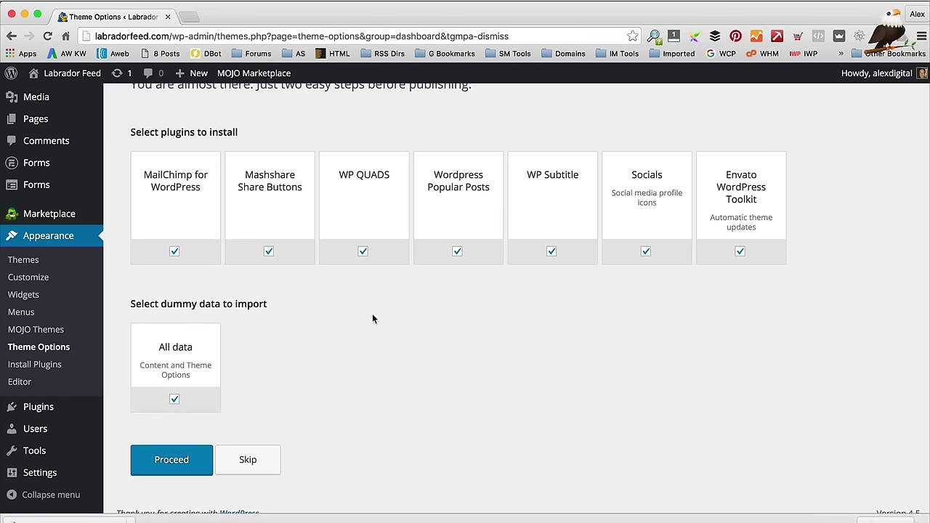
{"action": "scroll", "coordinate": [373, 317], "scroll_direction": "up", "scroll_amount": 1}
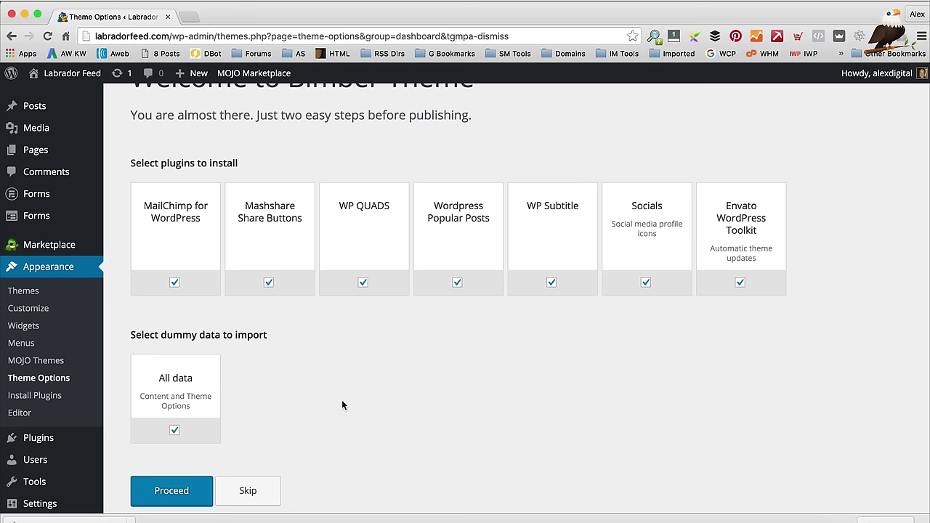
{"action": "scroll", "coordinate": [342, 405], "scroll_direction": "up", "scroll_amount": 1}
{"action": "scroll", "coordinate": [339, 400], "scroll_direction": "down", "scroll_amount": 3}
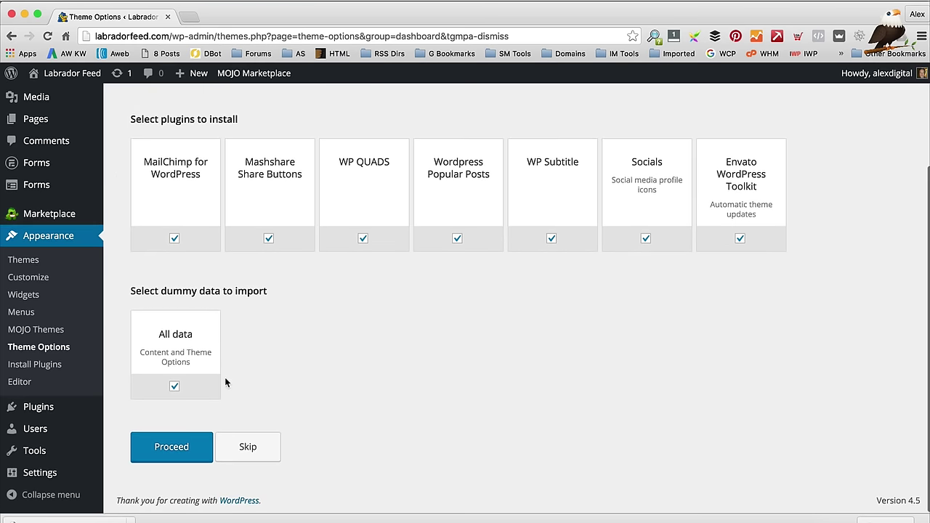
{"action": "left_click", "coordinate": [175, 454]}
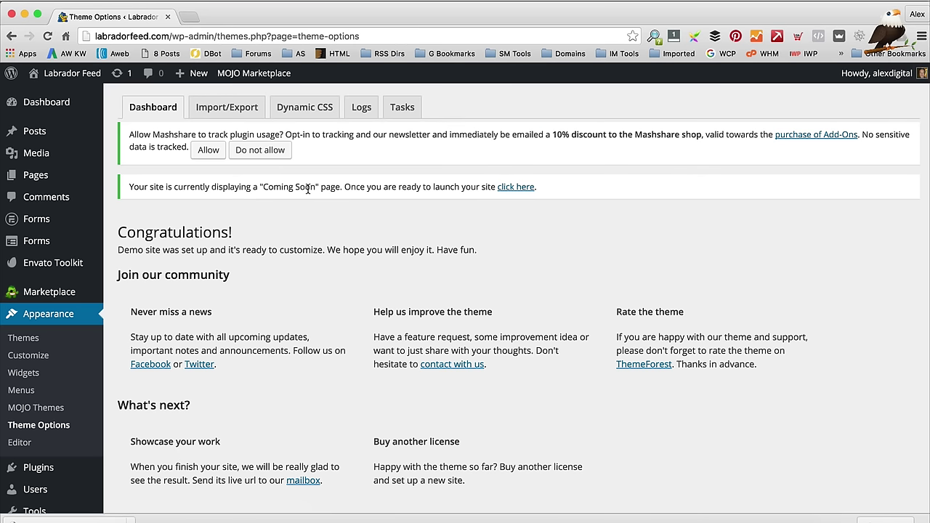
{"action": "left_click", "coordinate": [209, 151]}
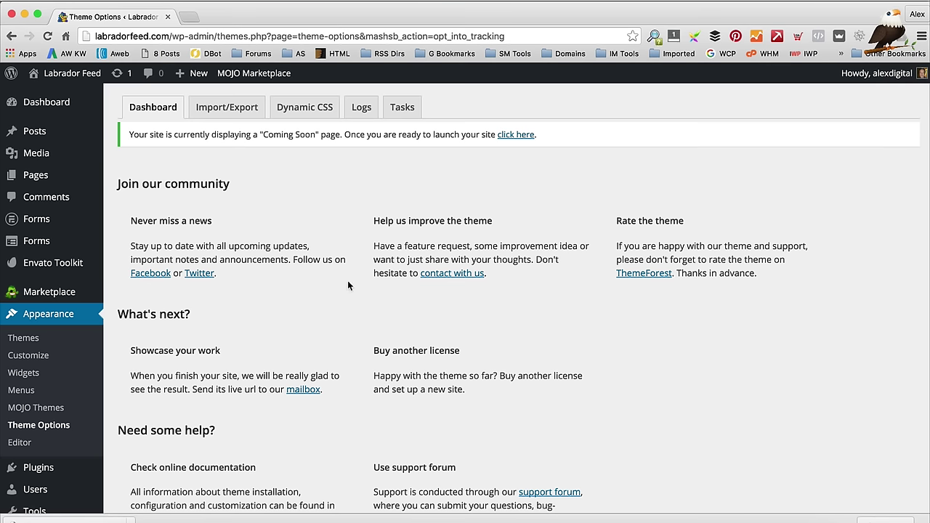
{"action": "left_click", "coordinate": [56, 103]}
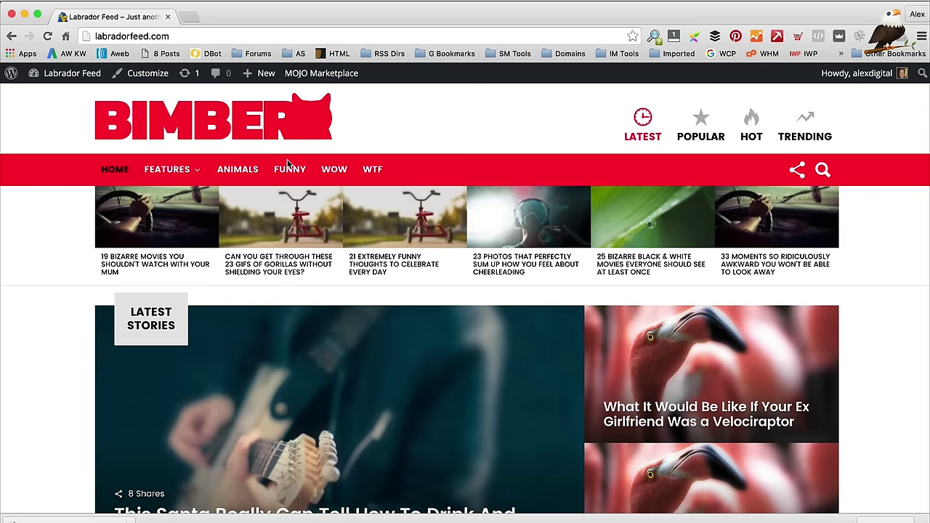
Scroll through the Bimber demo stories on the homepage, then return to the admin Dashboard
{"action": "scroll", "coordinate": [322, 216], "scroll_direction": "down", "scroll_amount": 10}
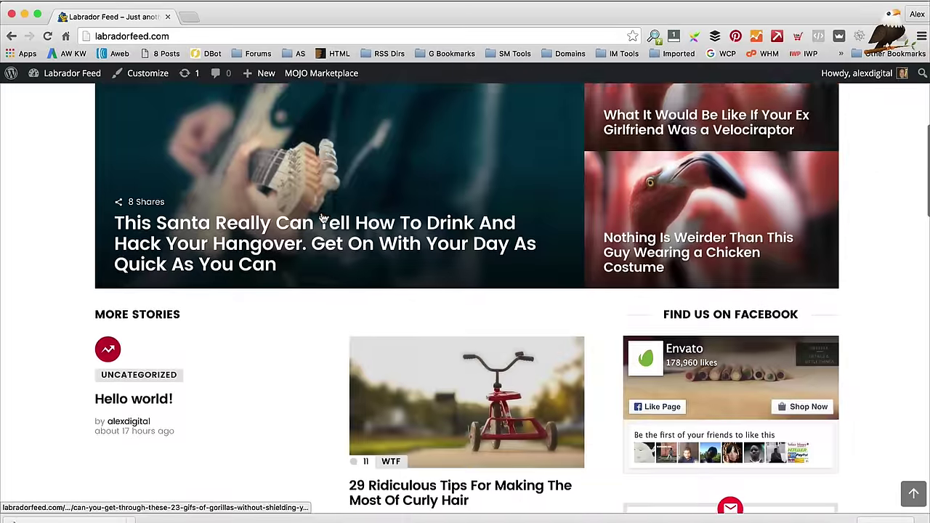
{"action": "scroll", "coordinate": [322, 216], "scroll_direction": "down", "scroll_amount": 5}
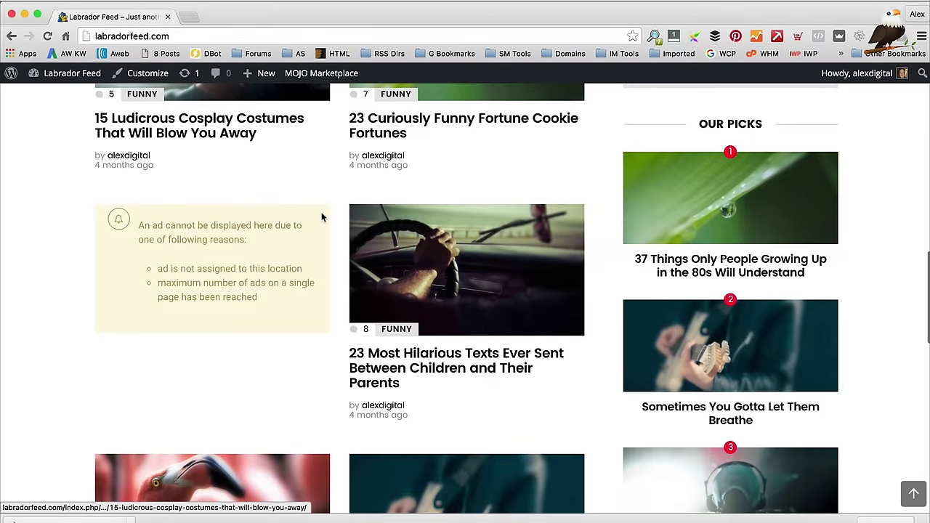
{"action": "scroll", "coordinate": [322, 216], "scroll_direction": "down", "scroll_amount": 4}
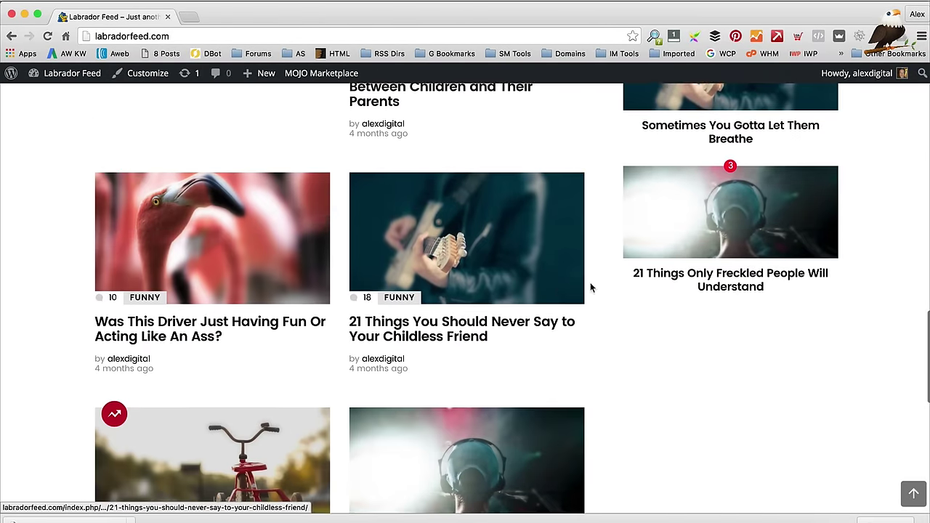
{"action": "scroll", "coordinate": [591, 287], "scroll_direction": "down", "scroll_amount": 5}
{"action": "scroll", "coordinate": [488, 336], "scroll_direction": "up", "scroll_amount": 20}
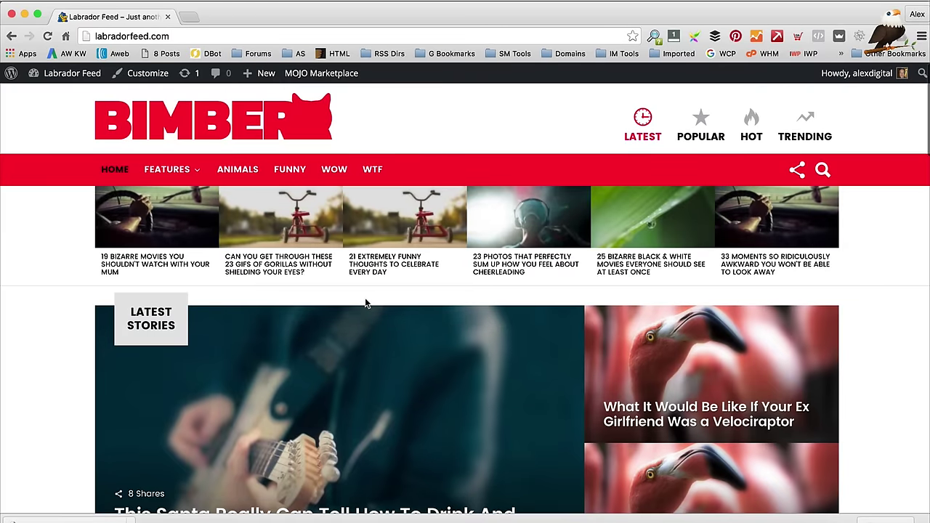
{"action": "mouse_move", "coordinate": [69, 74]}
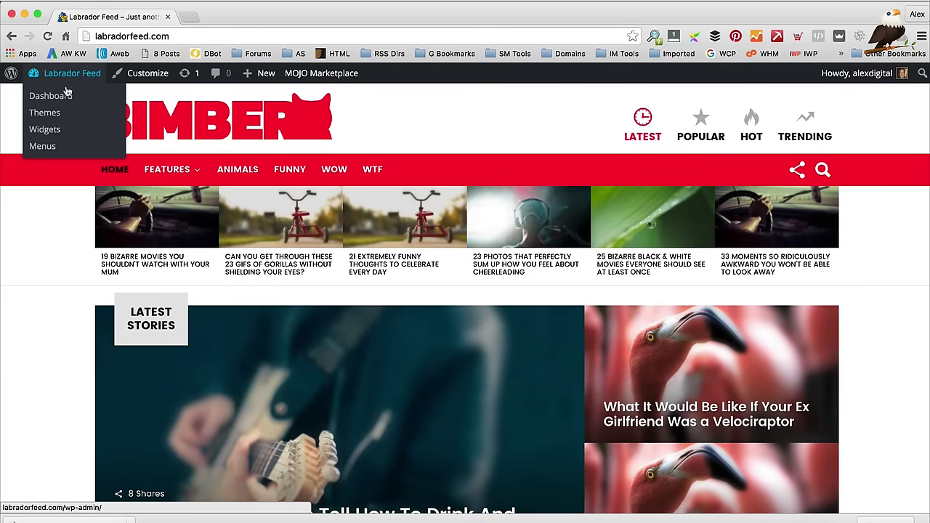
{"action": "left_click", "coordinate": [65, 99]}
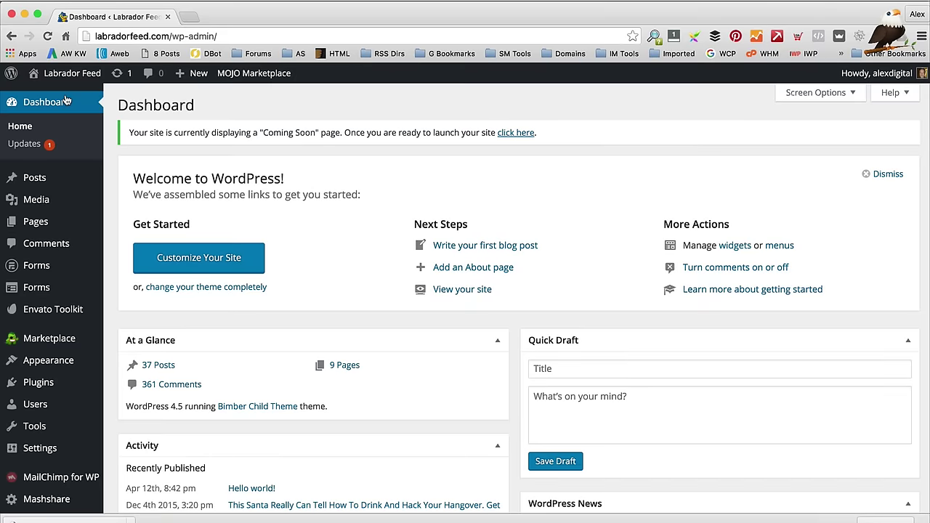
In the Installed Plugins list, deactivate MOJO Marketplace
{"action": "scroll", "coordinate": [59, 323], "scroll_direction": "down", "scroll_amount": 2}
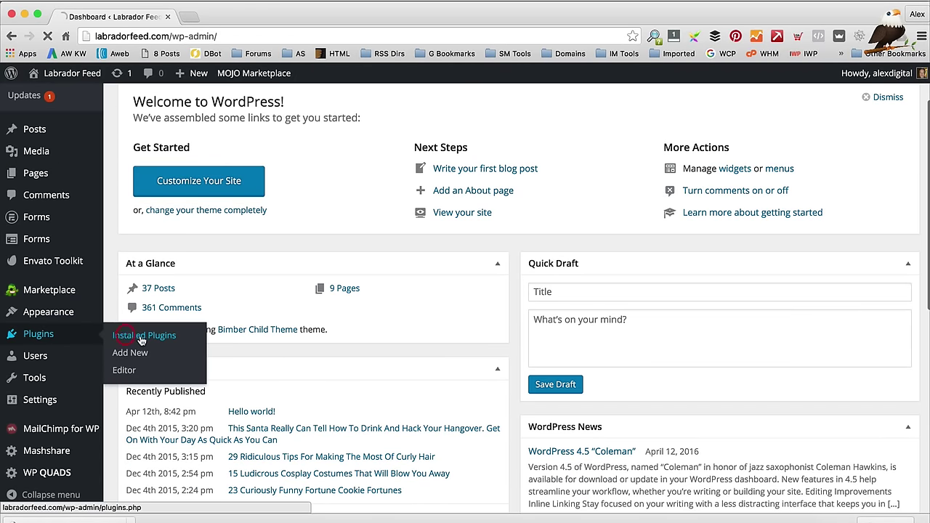
{"action": "left_click", "coordinate": [123, 336]}
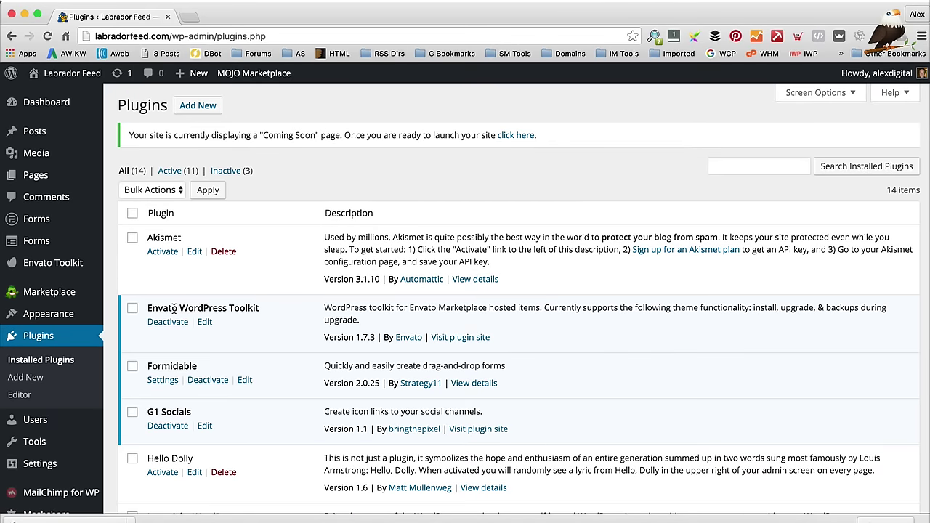
{"action": "scroll", "coordinate": [242, 260], "scroll_direction": "down", "scroll_amount": 3}
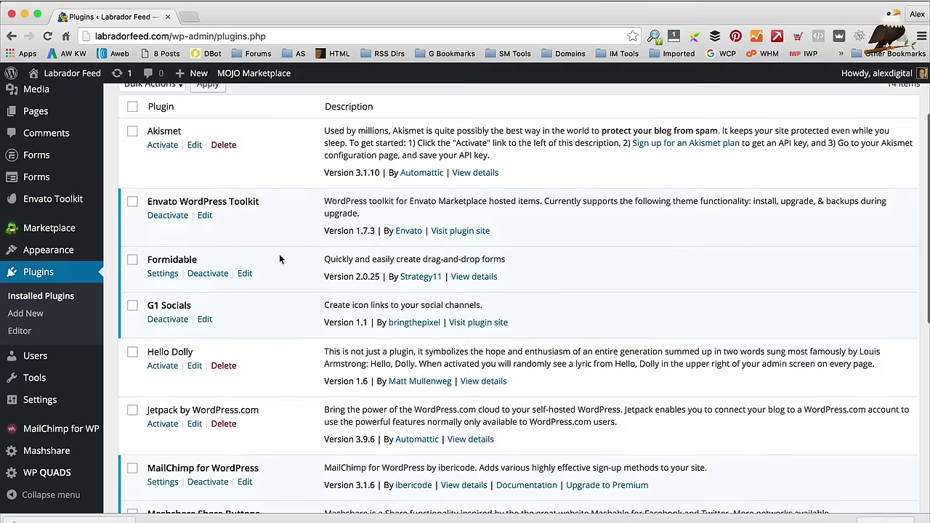
{"action": "scroll", "coordinate": [276, 260], "scroll_direction": "up", "scroll_amount": 1}
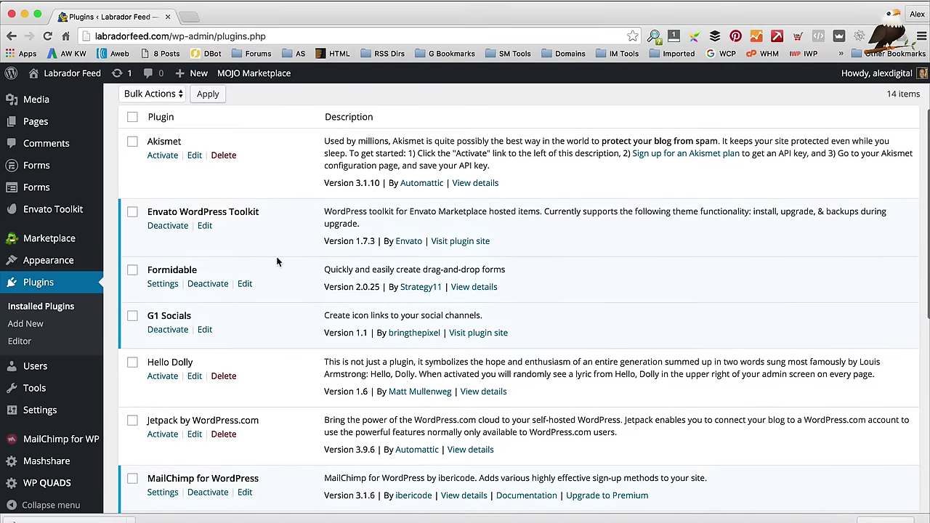
{"action": "left_click", "coordinate": [131, 365]}
{"action": "scroll", "coordinate": [320, 357], "scroll_direction": "down", "scroll_amount": 3}
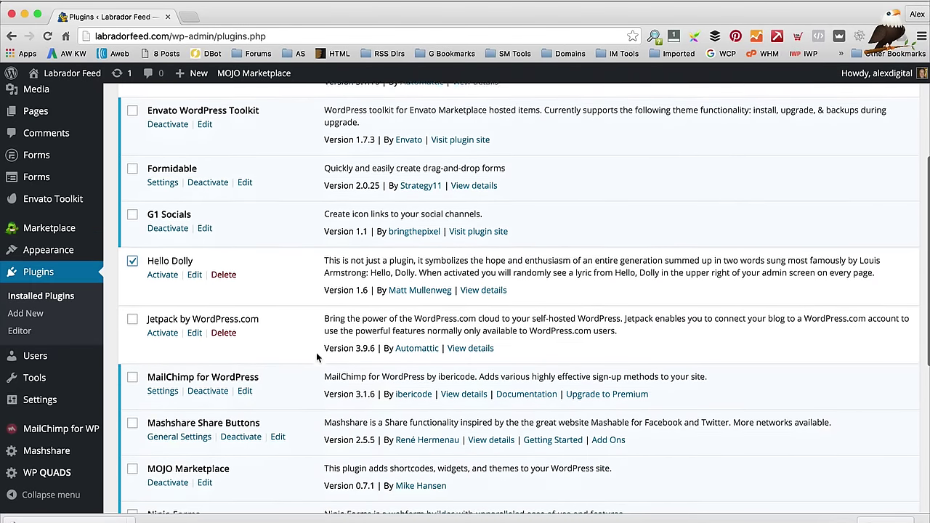
{"action": "scroll", "coordinate": [314, 347], "scroll_direction": "down", "scroll_amount": 2}
{"action": "scroll", "coordinate": [297, 315], "scroll_direction": "down", "scroll_amount": 2}
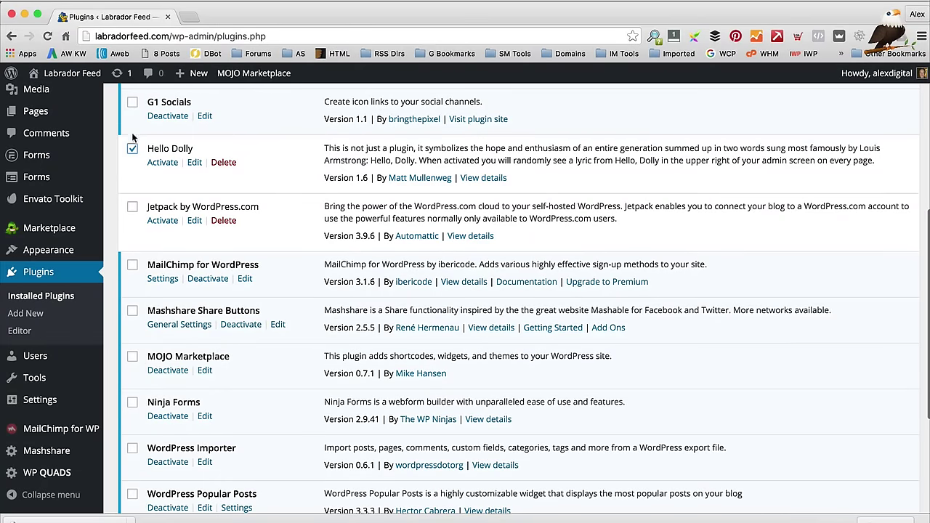
{"action": "left_click", "coordinate": [133, 148]}
{"action": "scroll", "coordinate": [163, 148], "scroll_direction": "up", "scroll_amount": 5}
{"action": "scroll", "coordinate": [164, 151], "scroll_direction": "down", "scroll_amount": 5}
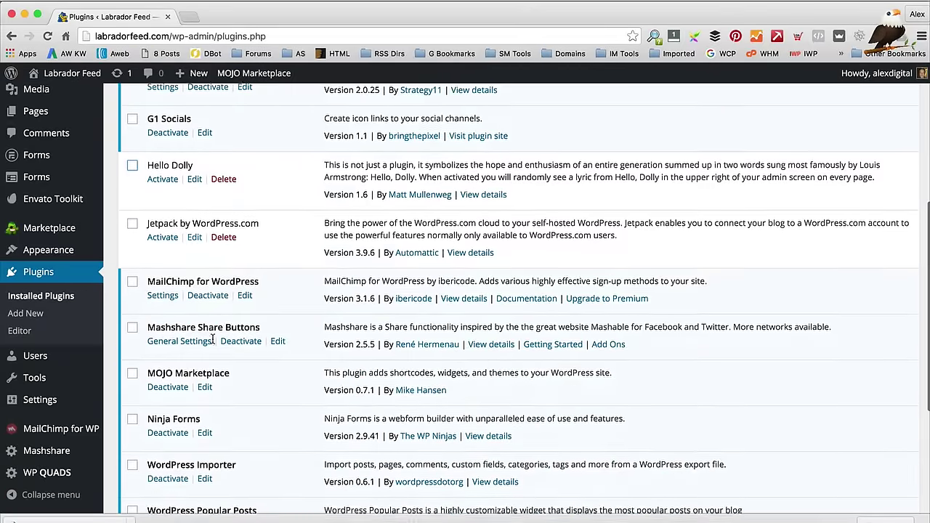
{"action": "left_click", "coordinate": [172, 354]}
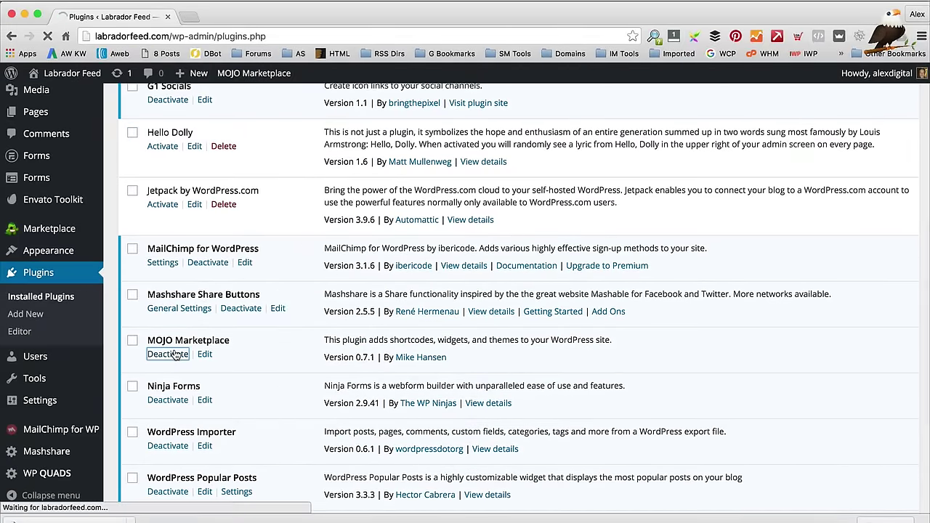
{"action": "scroll", "coordinate": [256, 322], "scroll_direction": "down", "scroll_amount": 10}
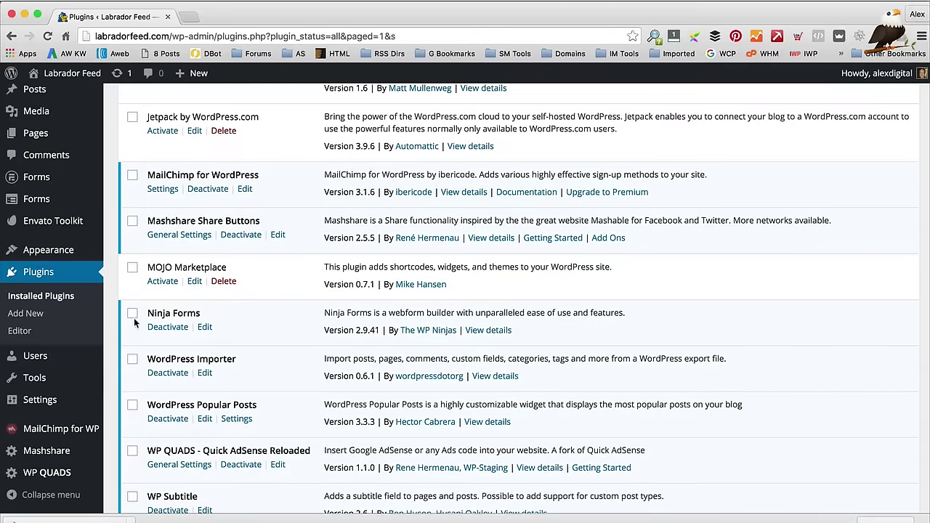
Deactivate Ninja Forms, giving "I don't like to share my information with you" as the survey reason
{"action": "left_click", "coordinate": [162, 327]}
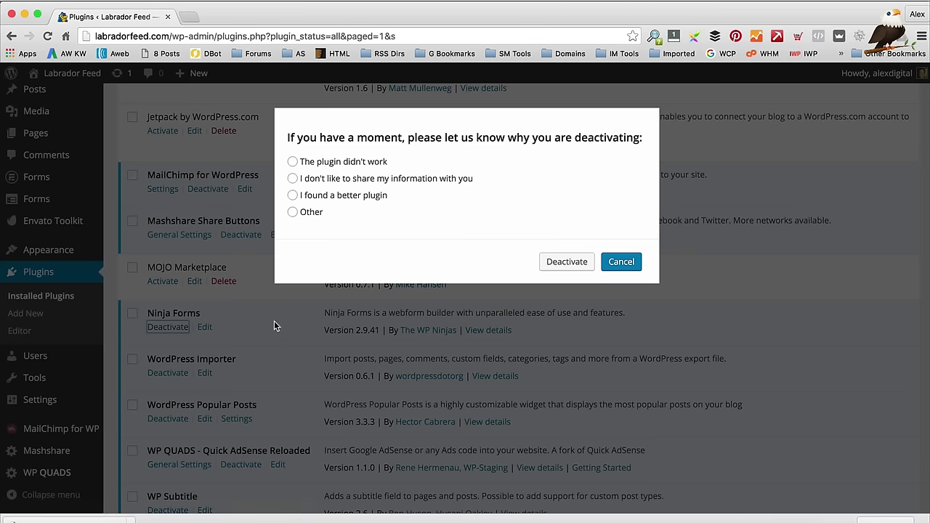
{"action": "left_click", "coordinate": [314, 213]}
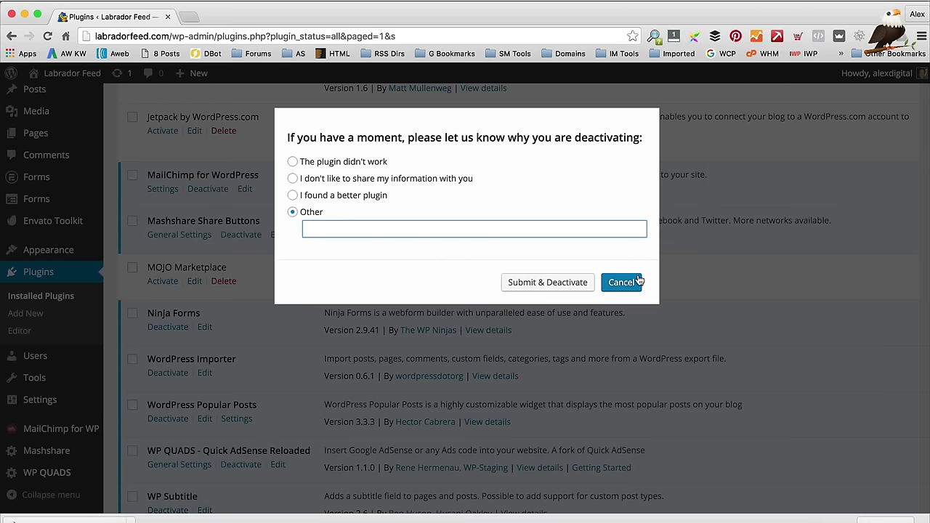
{"action": "left_click", "coordinate": [319, 196]}
{"action": "left_click", "coordinate": [369, 180]}
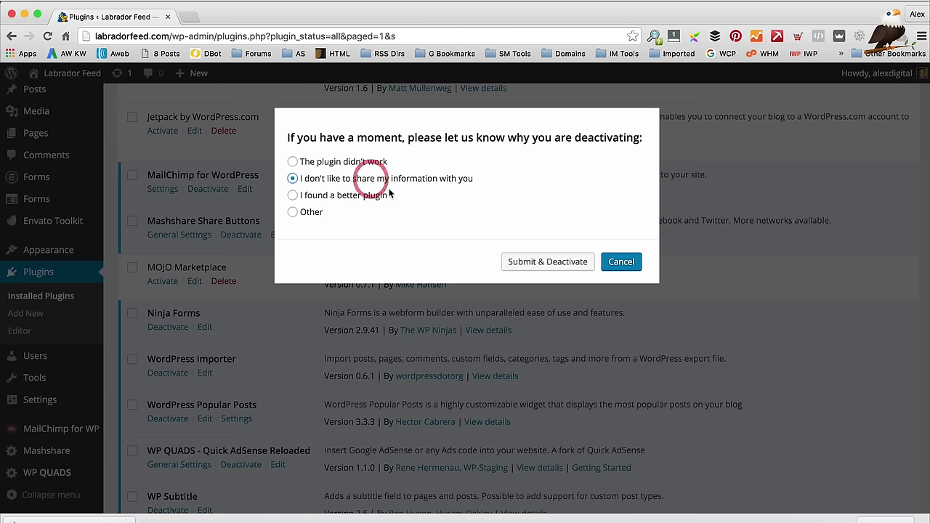
{"action": "left_click", "coordinate": [560, 263]}
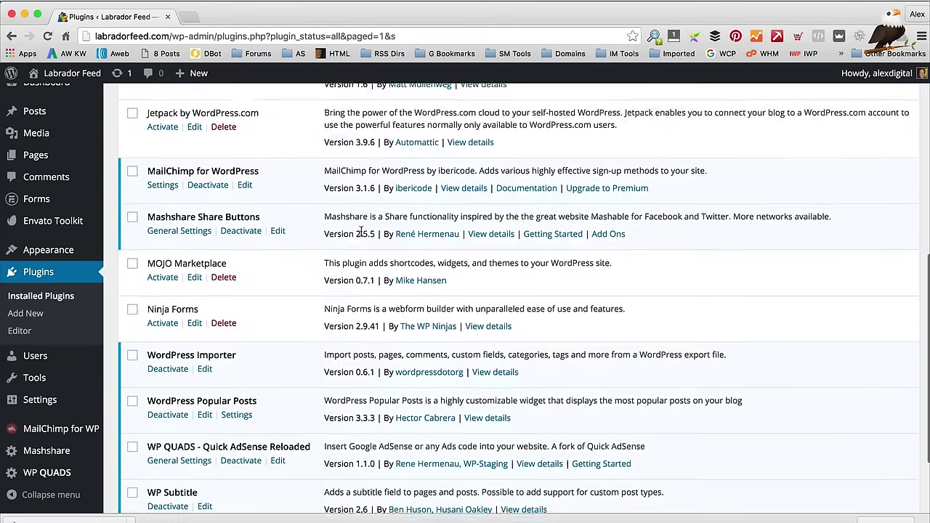
{"action": "scroll", "coordinate": [361, 232], "scroll_direction": "down", "scroll_amount": 3}
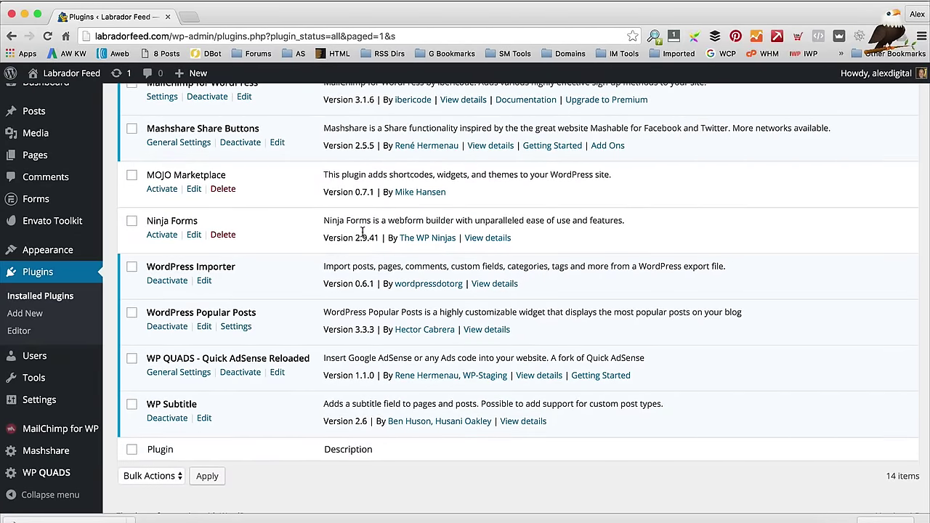
{"action": "scroll", "coordinate": [363, 231], "scroll_direction": "up", "scroll_amount": 3}
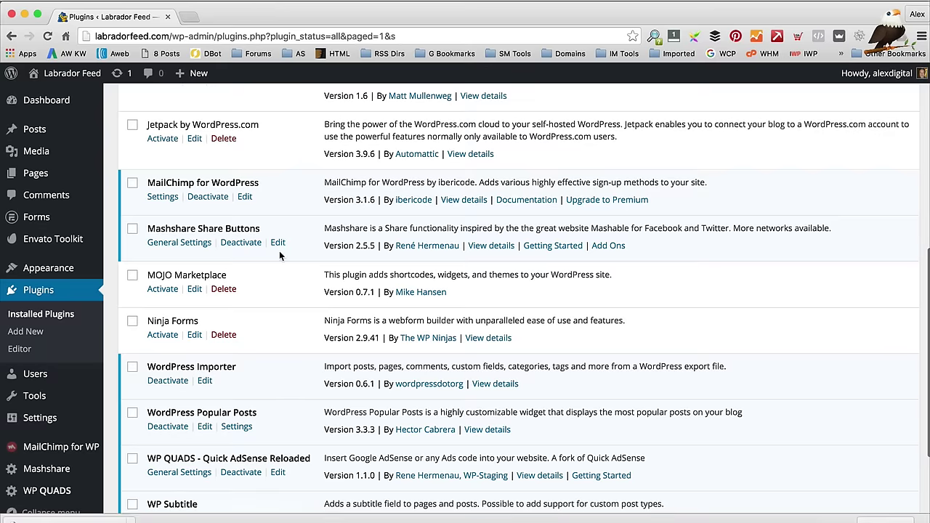
{"action": "scroll", "coordinate": [280, 253], "scroll_direction": "up", "scroll_amount": 2}
{"action": "scroll", "coordinate": [279, 250], "scroll_direction": "up", "scroll_amount": 10}
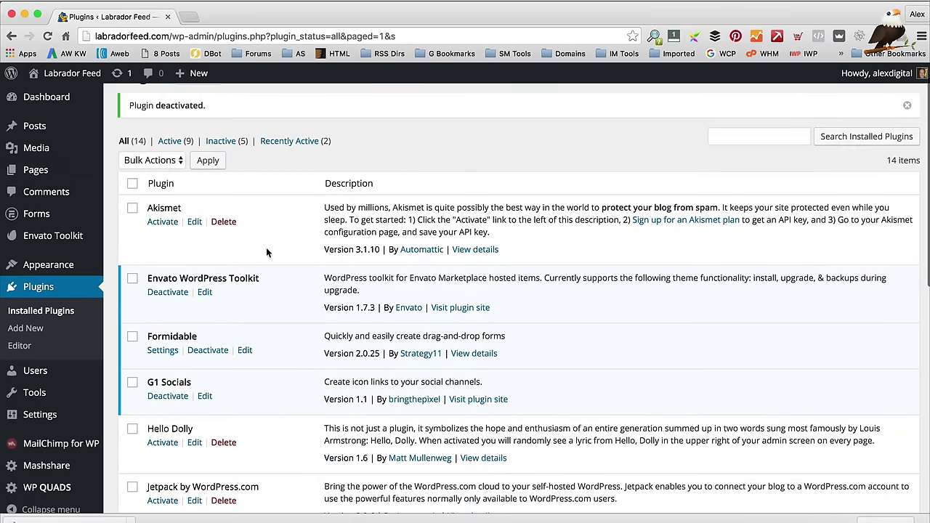
{"action": "scroll", "coordinate": [126, 251], "scroll_direction": "down", "scroll_amount": 5}
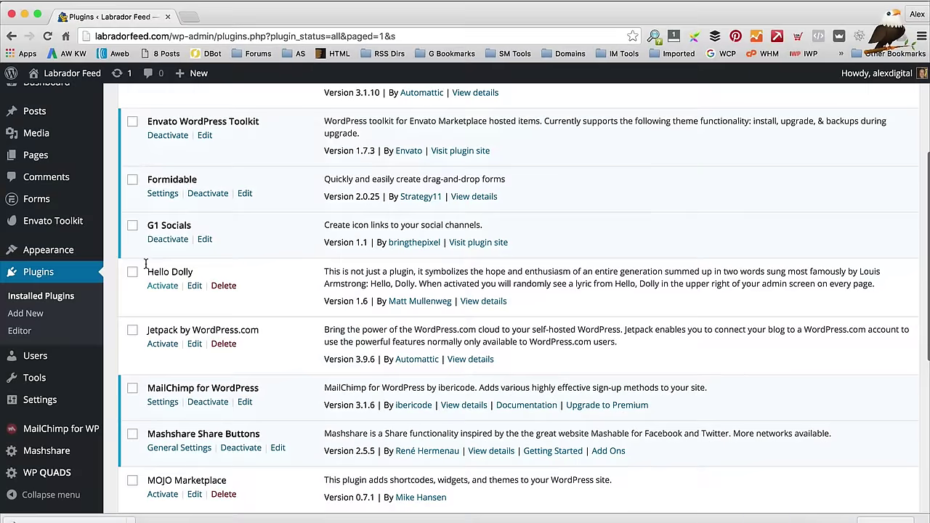
Bulk-delete Hello Dolly, Jetpack, MOJO Marketplace and Ninja Forms, including their files and data
{"action": "left_click", "coordinate": [133, 272]}
{"action": "left_click", "coordinate": [132, 330]}
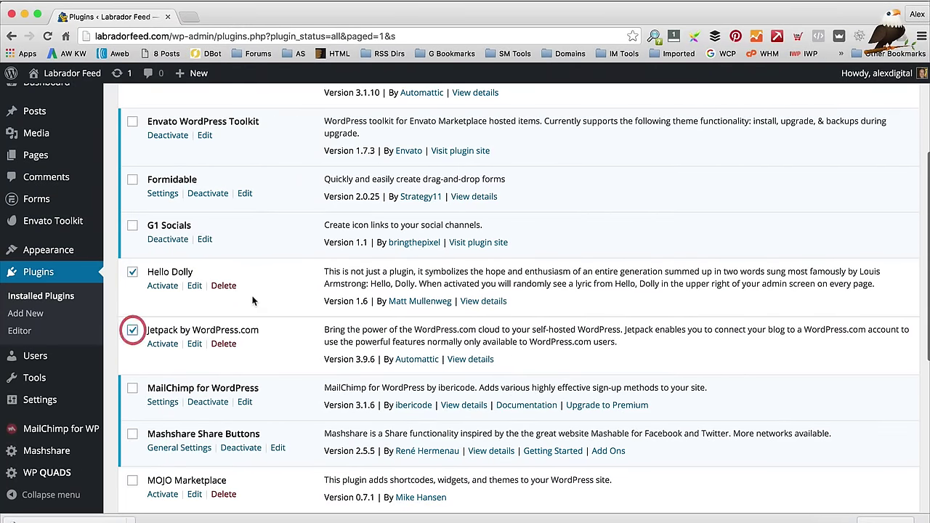
{"action": "scroll", "coordinate": [256, 306], "scroll_direction": "down", "scroll_amount": 5}
{"action": "left_click", "coordinate": [133, 309]}
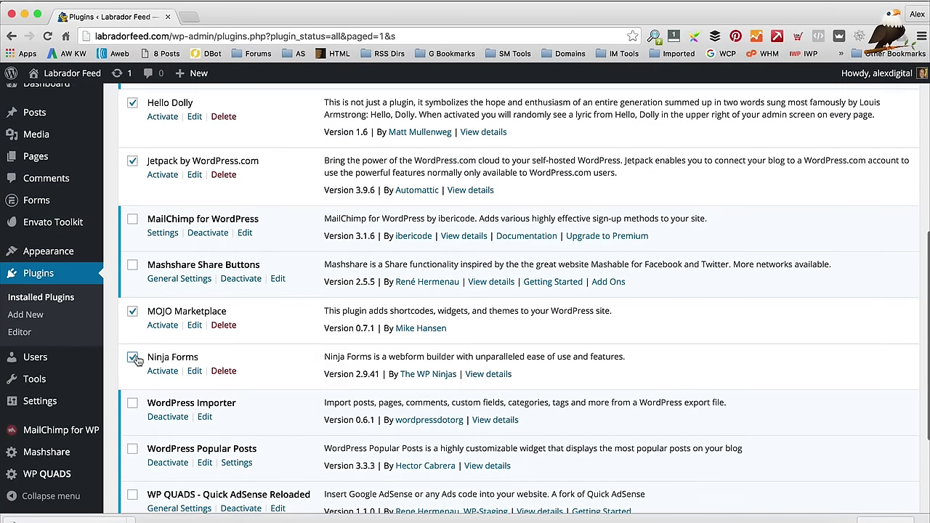
{"action": "left_click", "coordinate": [132, 356]}
{"action": "scroll", "coordinate": [190, 329], "scroll_direction": "down", "scroll_amount": 5}
{"action": "left_click", "coordinate": [150, 460]}
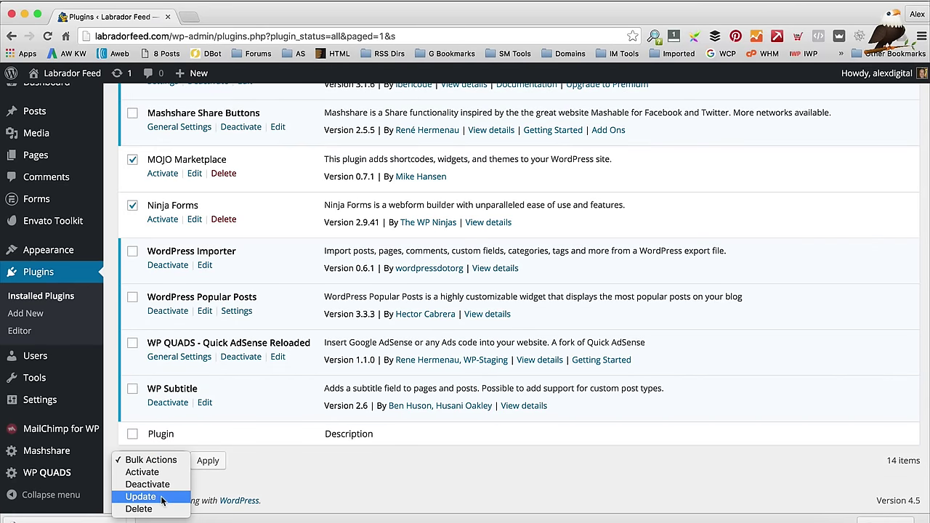
{"action": "left_click", "coordinate": [139, 508]}
{"action": "left_click", "coordinate": [216, 461]}
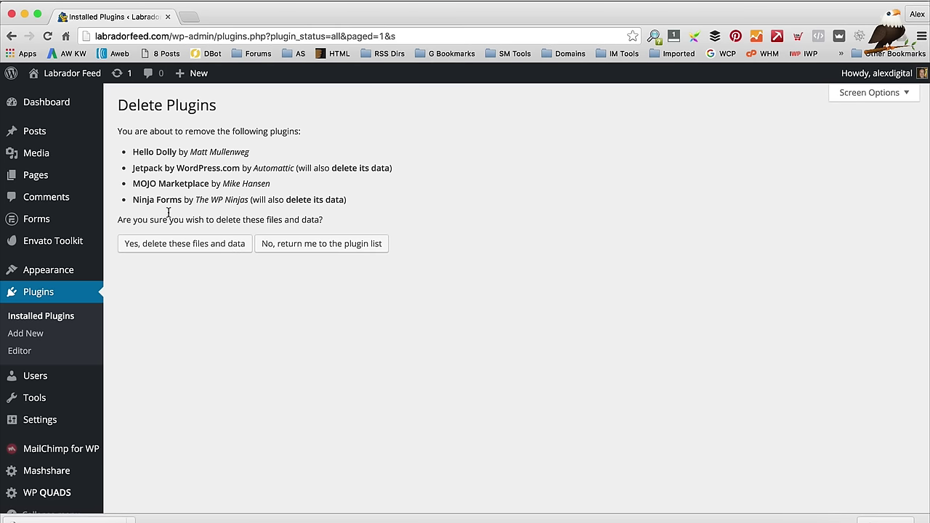
{"action": "left_click", "coordinate": [174, 242]}
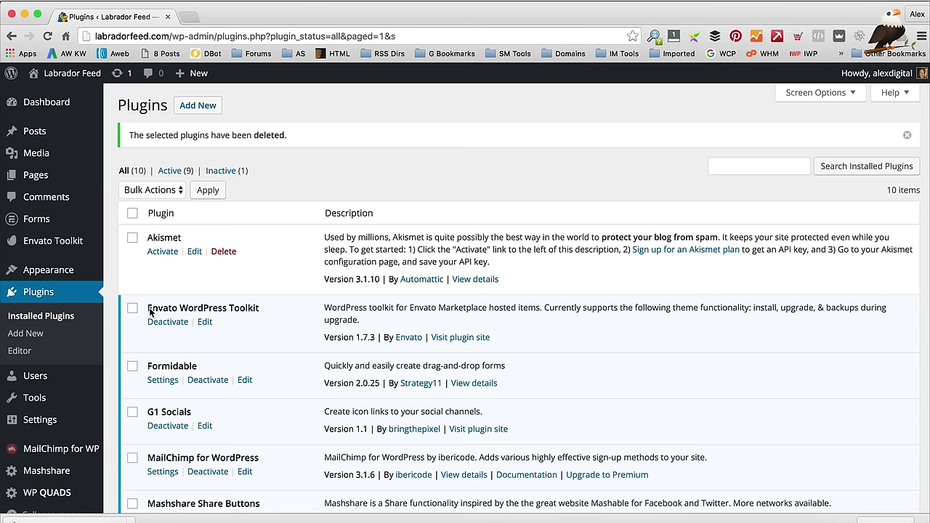
Deactivate Formidable, then delete it and confirm removing its files
{"action": "mouse_move", "coordinate": [38, 223]}
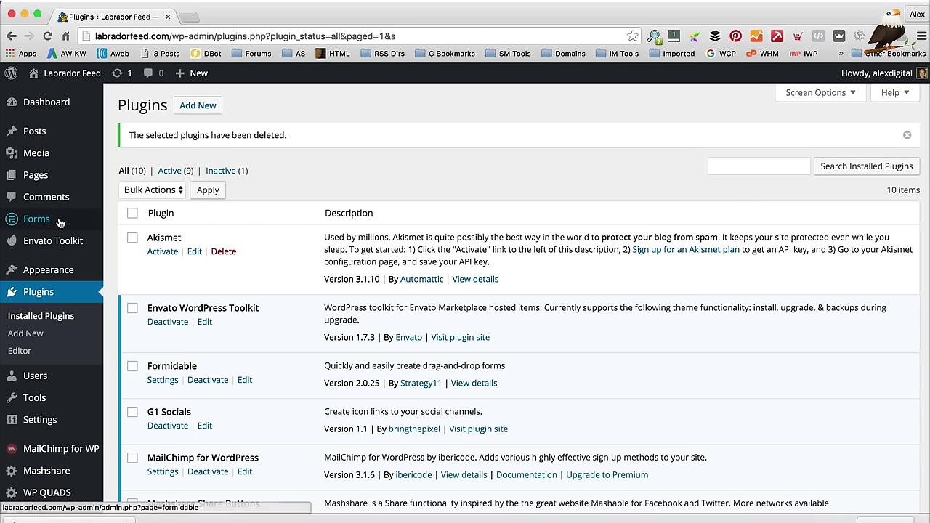
{"action": "scroll", "coordinate": [73, 218], "scroll_direction": "down", "scroll_amount": 5}
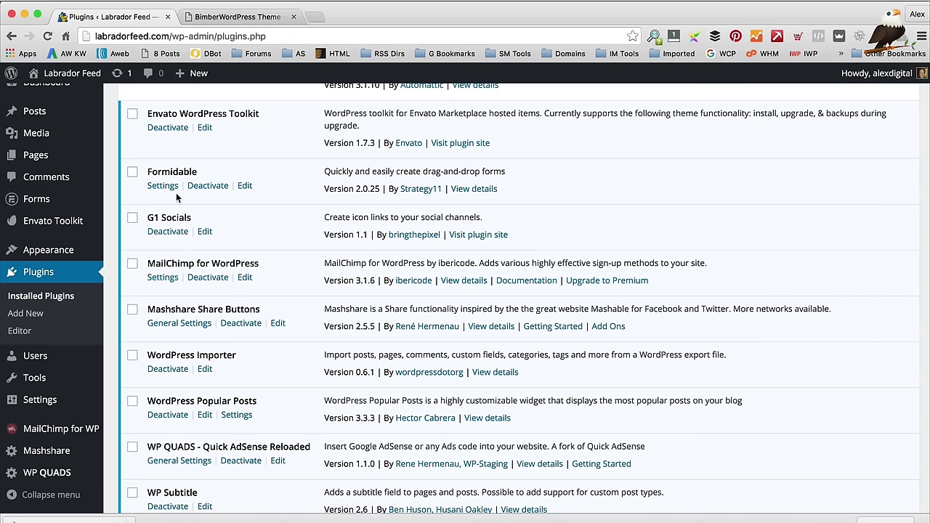
{"action": "left_click", "coordinate": [218, 186]}
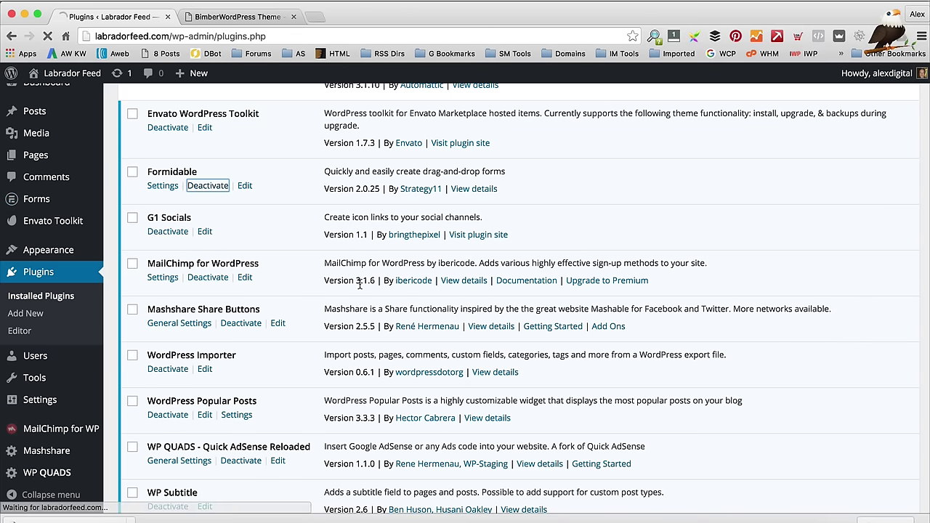
{"action": "scroll", "coordinate": [336, 222], "scroll_direction": "down", "scroll_amount": 2}
{"action": "scroll", "coordinate": [336, 222], "scroll_direction": "down", "scroll_amount": 1}
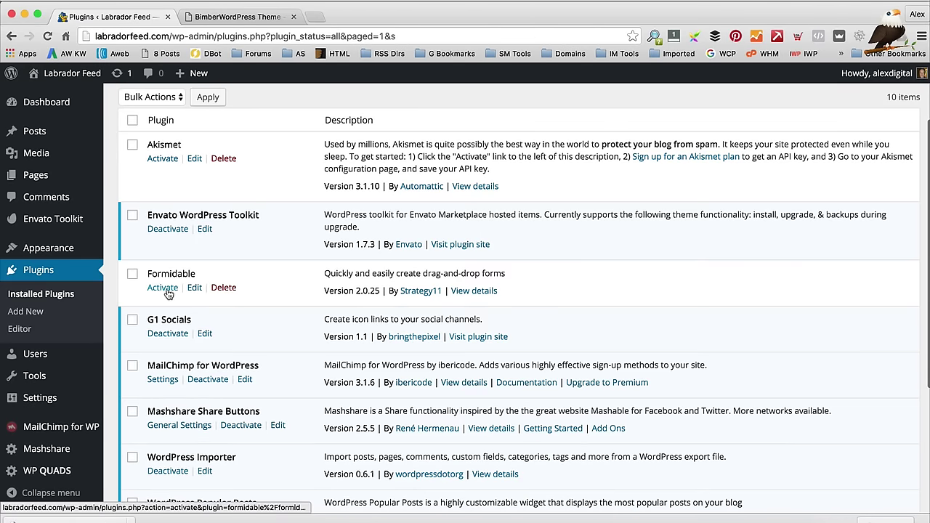
{"action": "left_click", "coordinate": [223, 289]}
{"action": "left_click", "coordinate": [195, 196]}
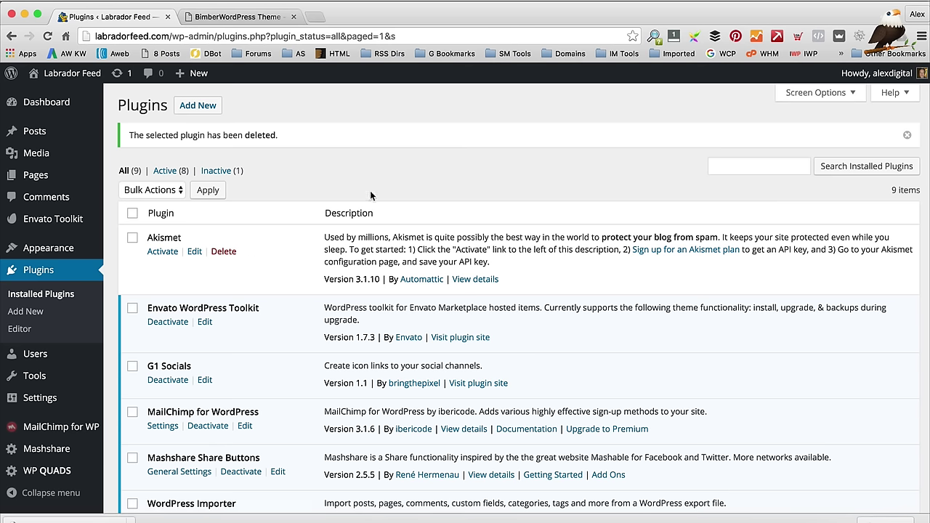
{"action": "scroll", "coordinate": [371, 191], "scroll_direction": "down", "scroll_amount": 1}
{"action": "scroll", "coordinate": [329, 195], "scroll_direction": "up", "scroll_amount": 1}
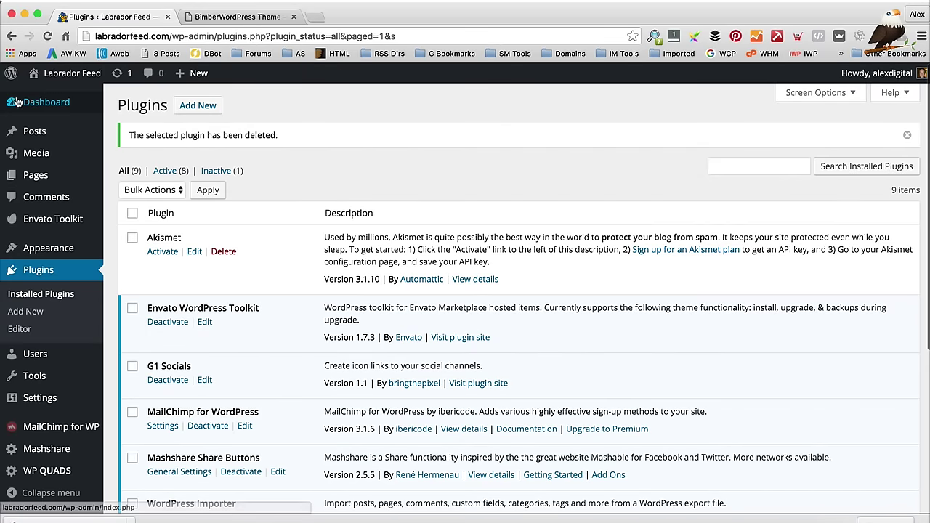
Visit the live Labrador Feed site and scroll through its default Bimber front page
{"action": "mouse_move", "coordinate": [73, 73]}
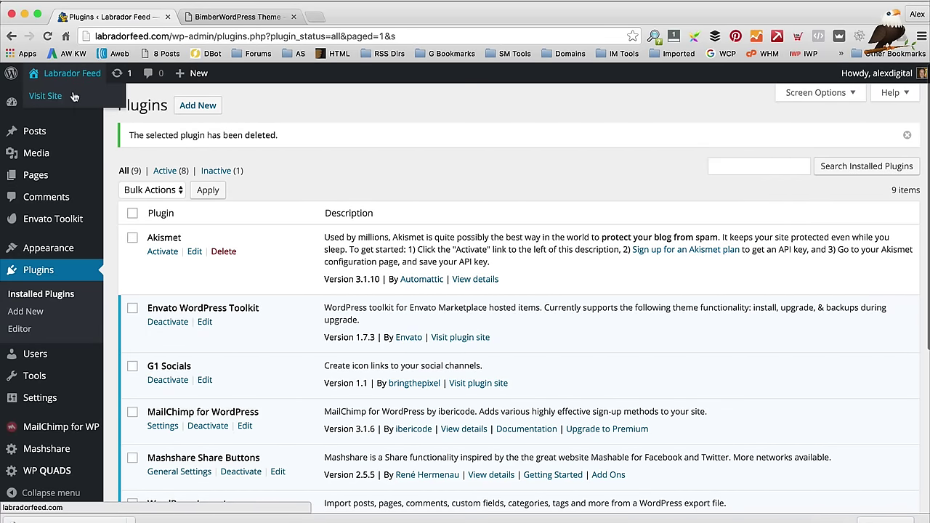
{"action": "left_click", "coordinate": [73, 97]}
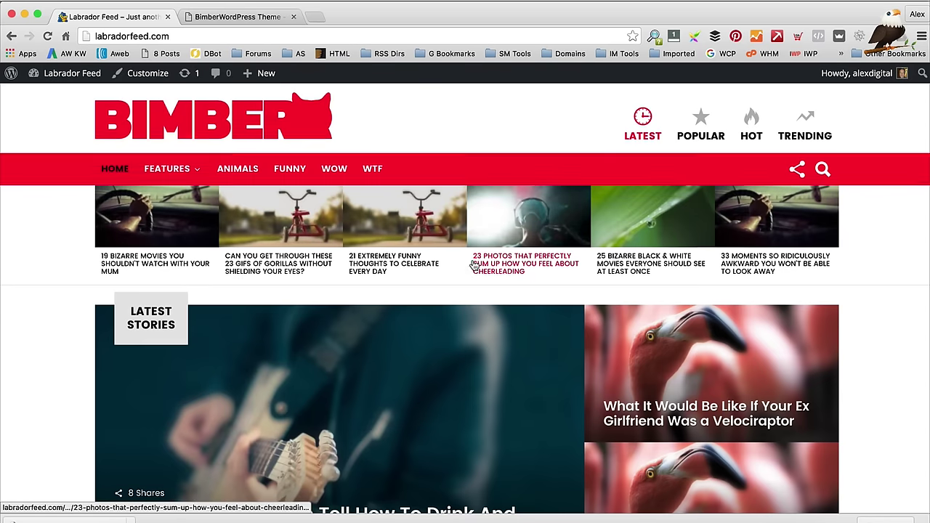
{"action": "scroll", "coordinate": [509, 341], "scroll_direction": "down", "scroll_amount": 2}
{"action": "scroll", "coordinate": [533, 368], "scroll_direction": "down", "scroll_amount": 5}
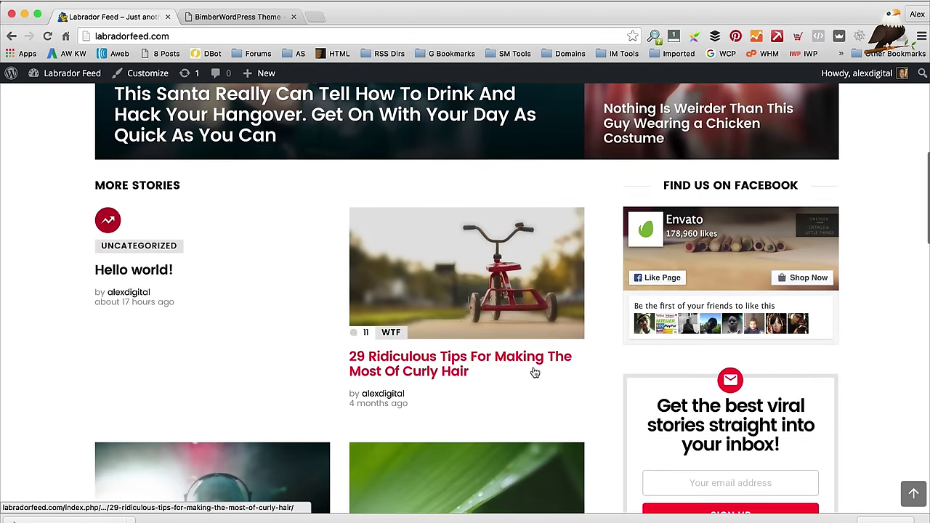
{"action": "scroll", "coordinate": [182, 297], "scroll_direction": "down", "scroll_amount": 3}
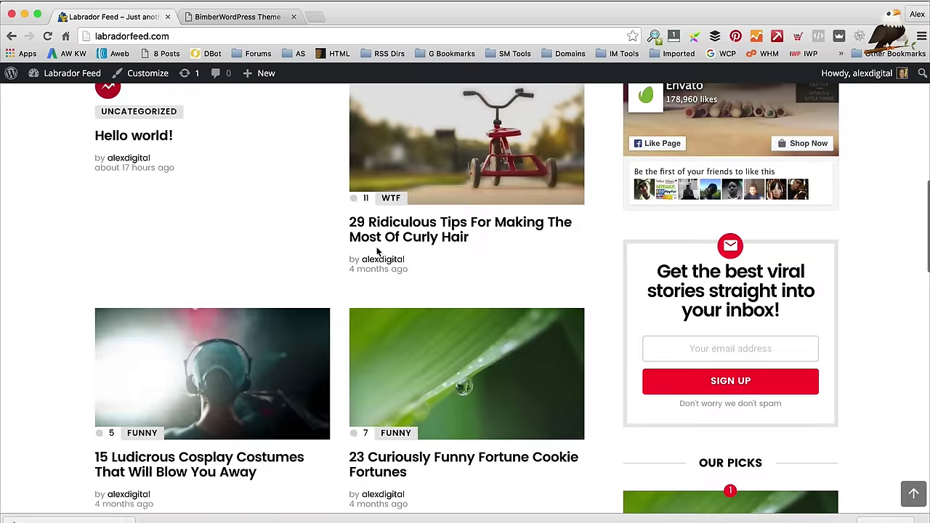
{"action": "scroll", "coordinate": [473, 203], "scroll_direction": "up", "scroll_amount": 10}
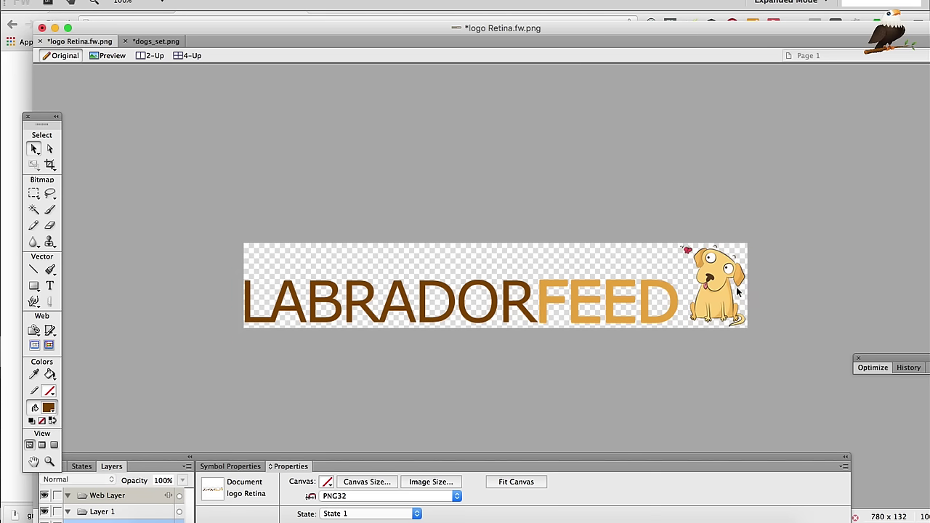
Show the purchased Set of Dog Breeds page on GraphicRiver in Chrome
{"action": "left_click", "coordinate": [233, 510]}
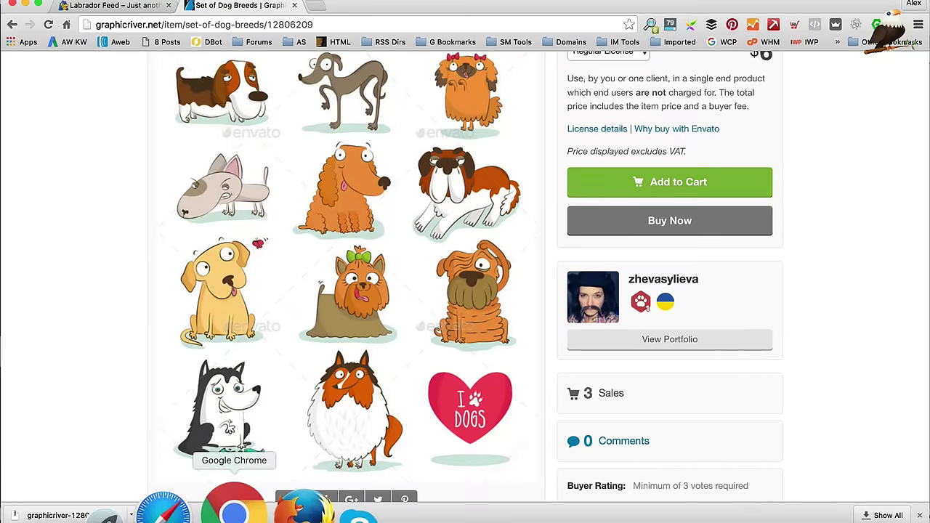
{"action": "scroll", "coordinate": [306, 187], "scroll_direction": "up", "scroll_amount": 5}
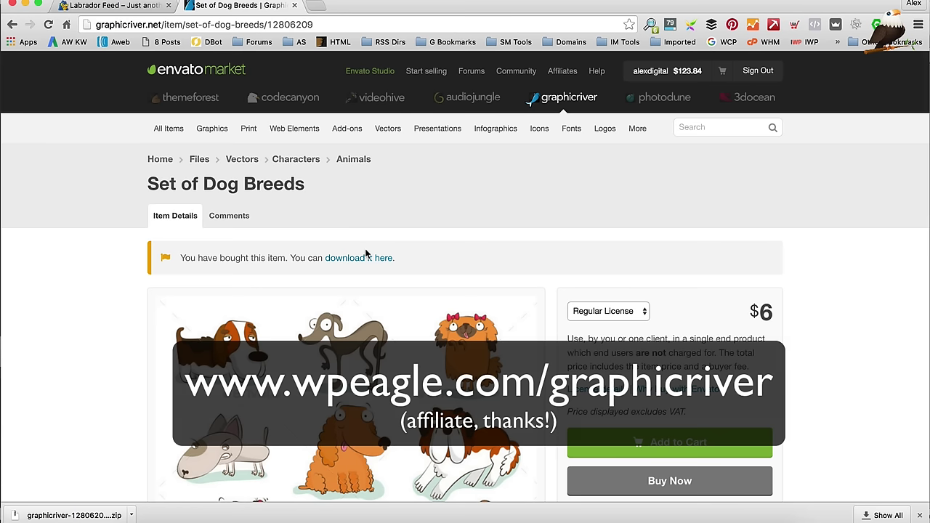
{"action": "scroll", "coordinate": [367, 254], "scroll_direction": "down", "scroll_amount": 5}
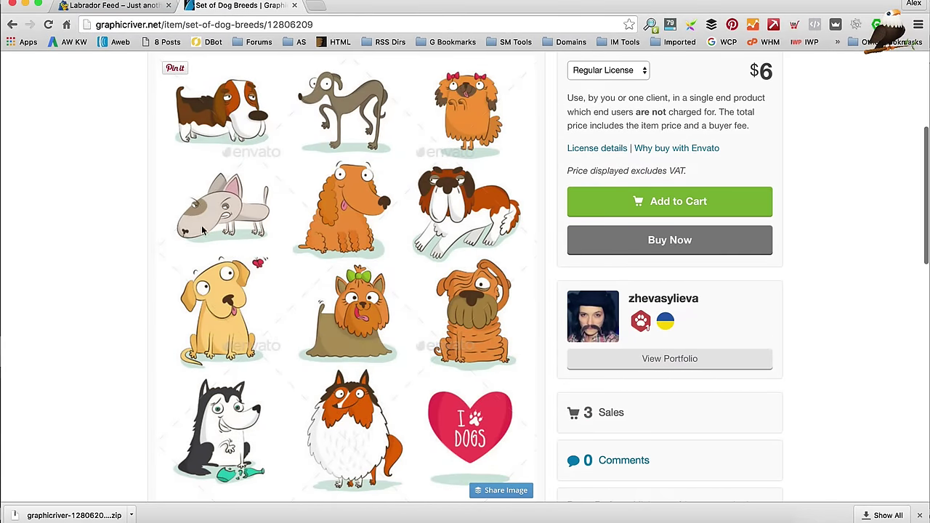
{"action": "scroll", "coordinate": [450, 340], "scroll_direction": "up", "scroll_amount": 1}
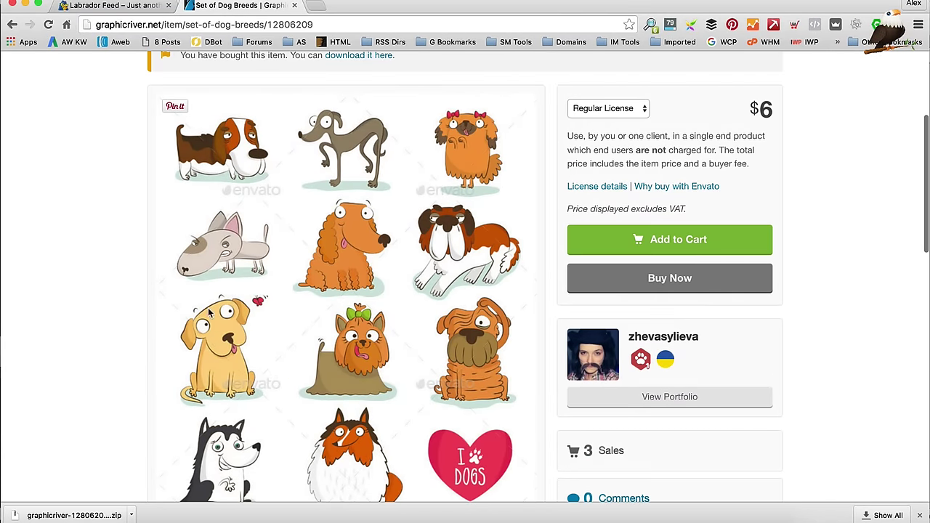
Bring up the logo file in Fireworks, then return to the Labrador Feed site tab
{"action": "mouse_move", "coordinate": [388, 518]}
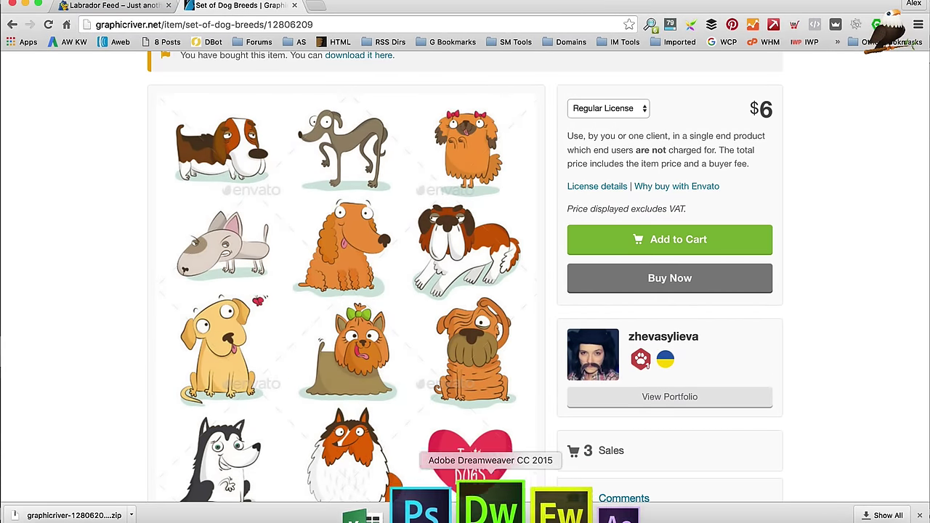
{"action": "left_click", "coordinate": [507, 509]}
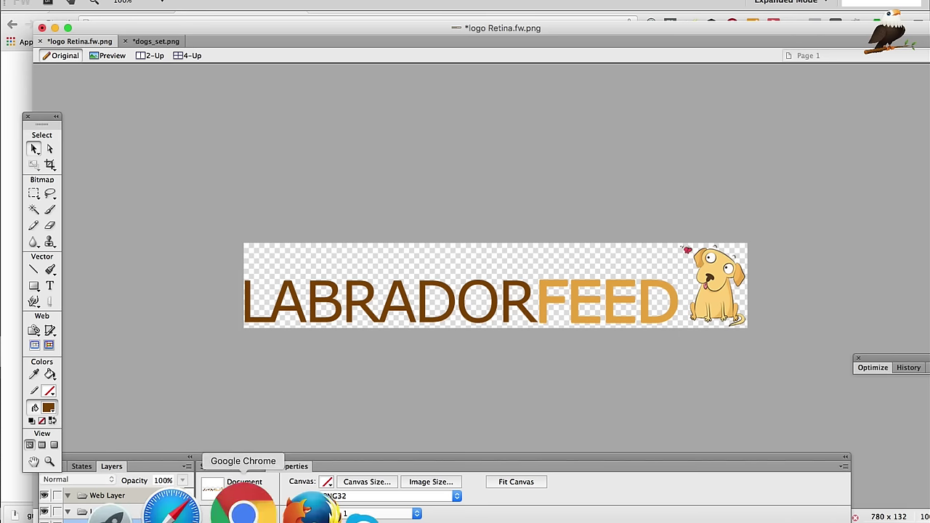
{"action": "left_click", "coordinate": [245, 509]}
{"action": "left_click", "coordinate": [138, 5]}
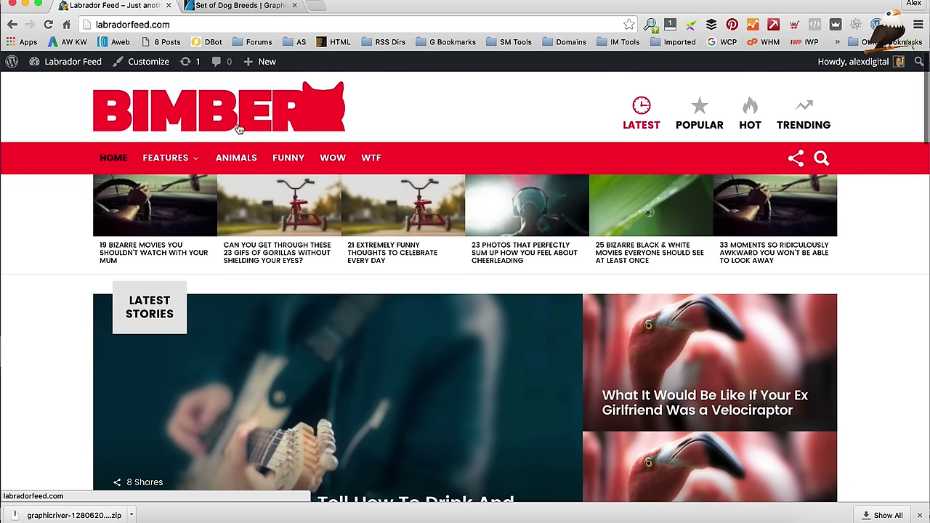
In Customizer Site Identity, replace the tagline with 'News, Photos, Videos & More'
{"action": "left_click", "coordinate": [150, 67]}
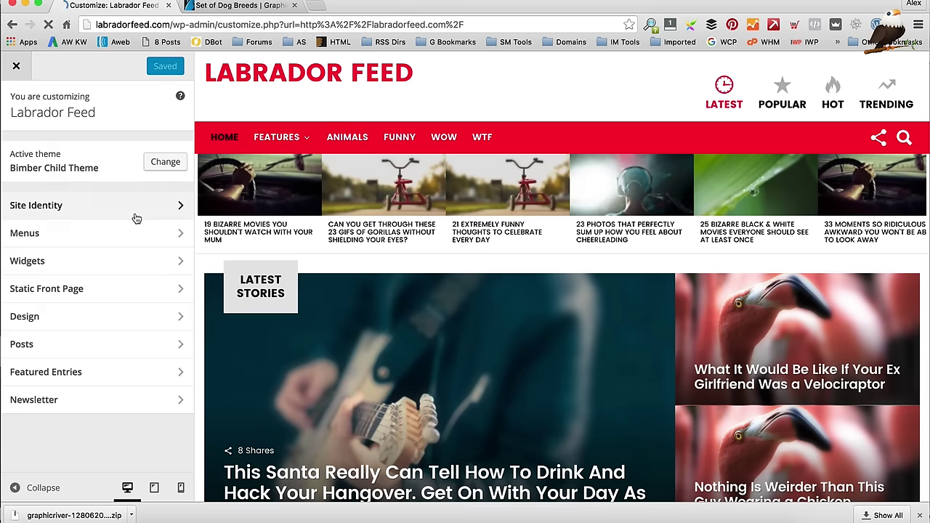
{"action": "left_click", "coordinate": [136, 217]}
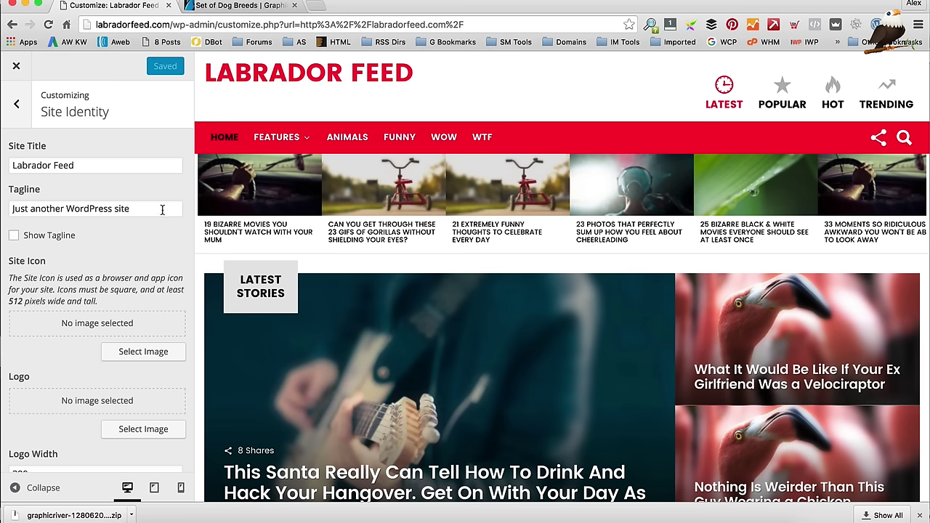
{"action": "left_click_drag", "start_coordinate": [161, 209], "coordinate": [3, 213]}
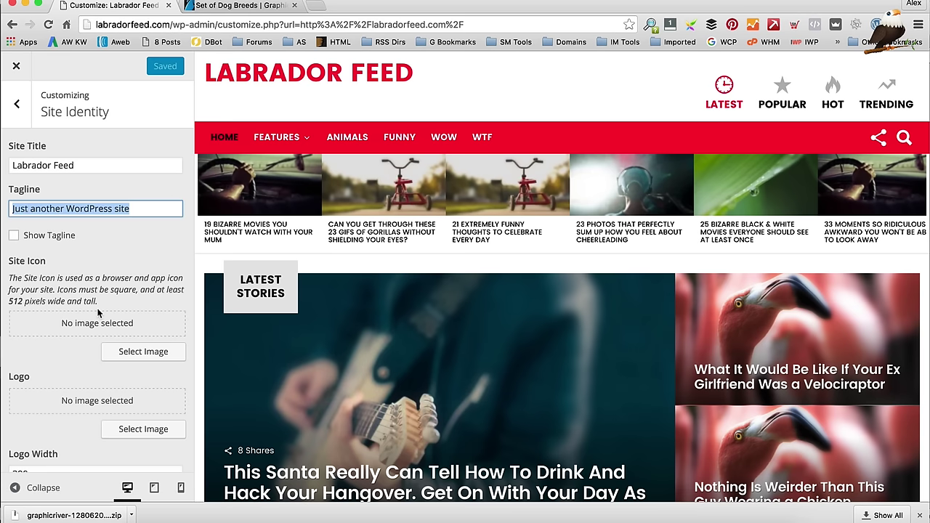
{"action": "type", "text": "News,"}
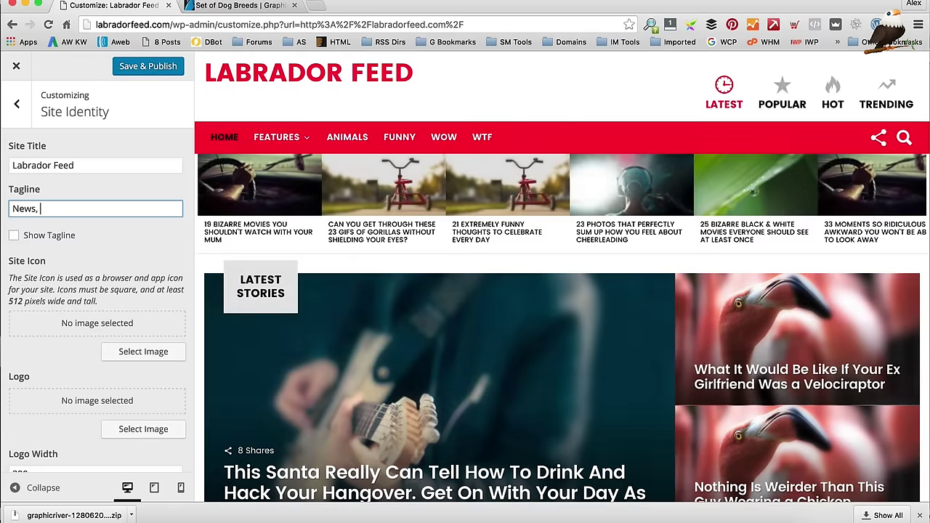
{"action": "type", "text": " Photo"}
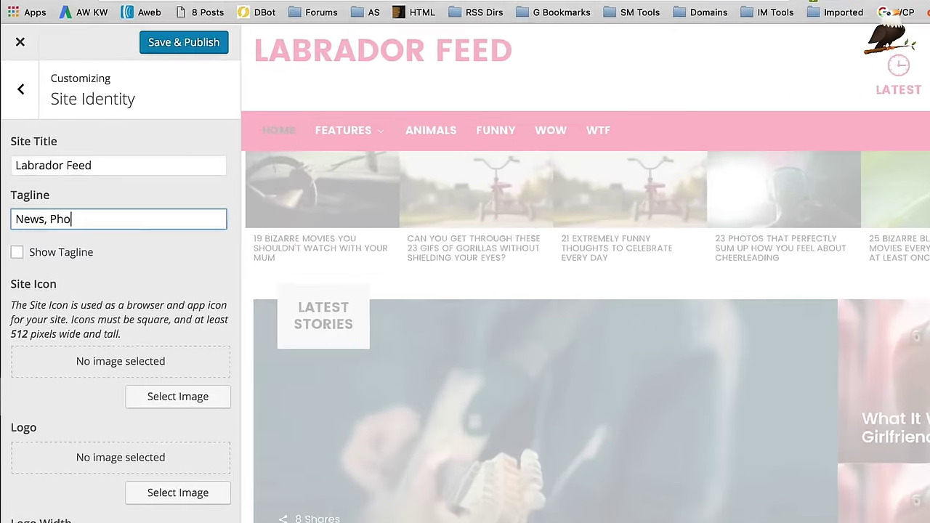
{"action": "type", "text": "s, Videos & More"}
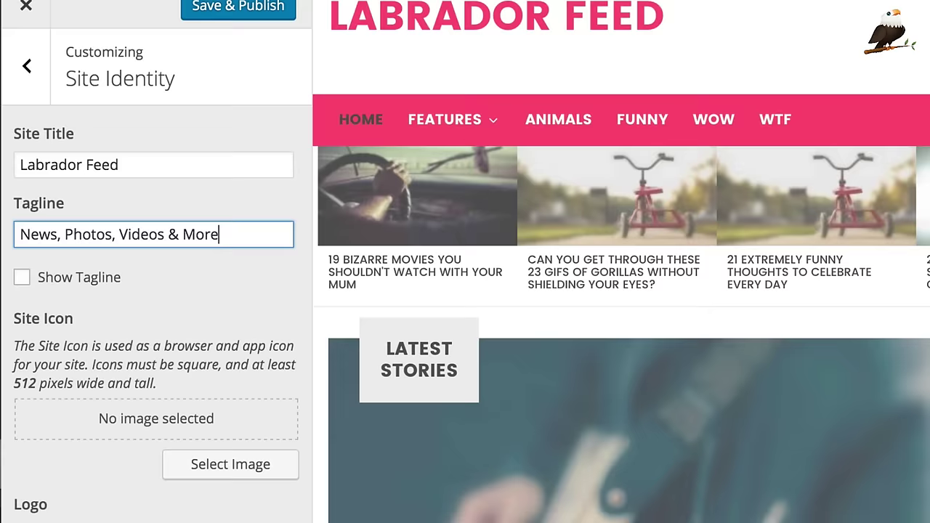
{"action": "scroll", "coordinate": [182, 399], "scroll_direction": "down", "scroll_amount": 3}
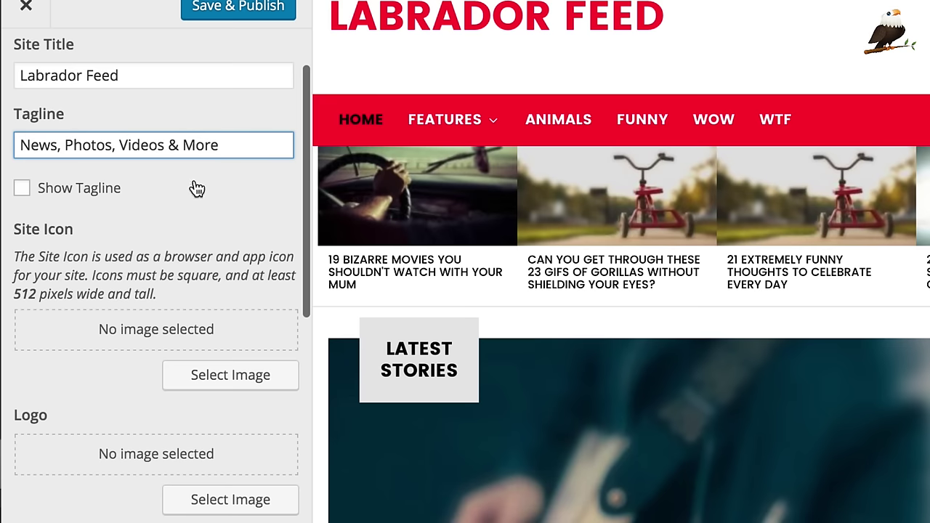
{"action": "key", "text": "Tab"}
{"action": "scroll", "coordinate": [211, 184], "scroll_direction": "down", "scroll_amount": 3}
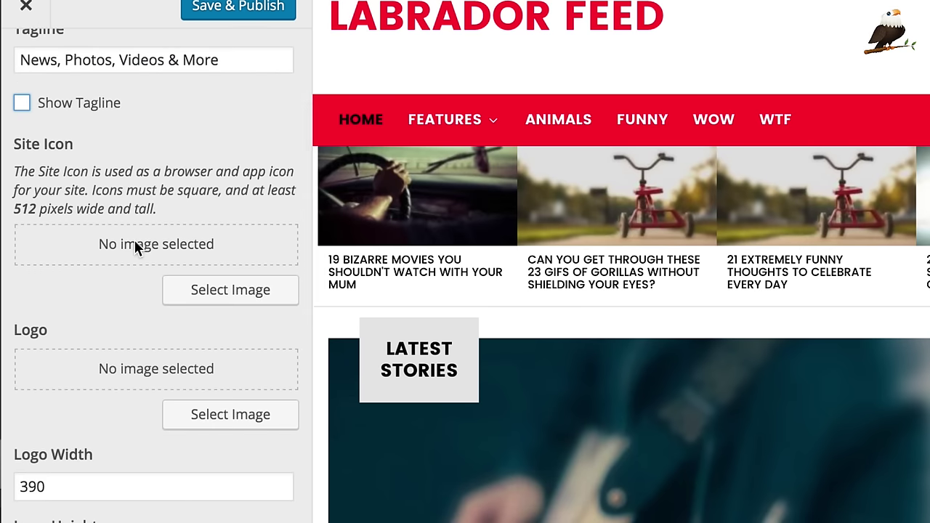
{"action": "scroll", "coordinate": [135, 247], "scroll_direction": "down", "scroll_amount": 3}
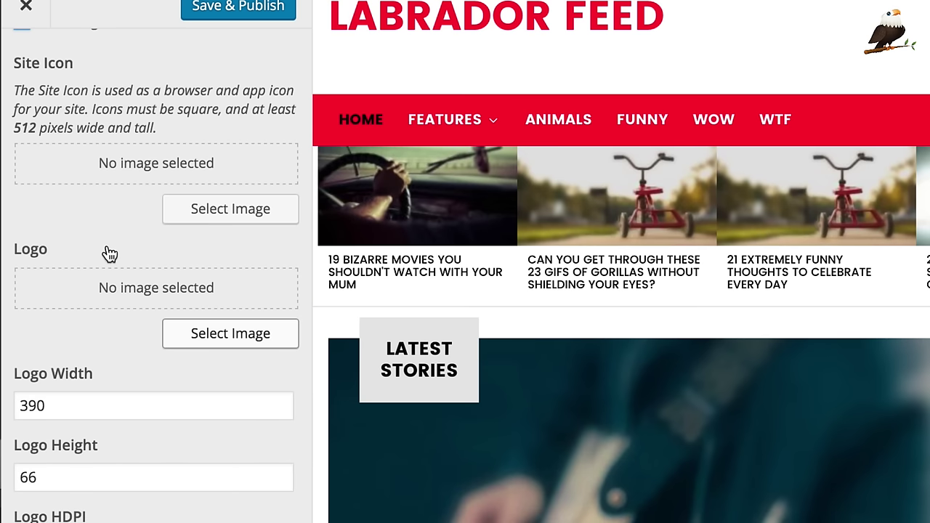
Upload logo.png (390 × 66) from the Labrador Feed folder and set it as the site logo
{"action": "left_click", "coordinate": [254, 339]}
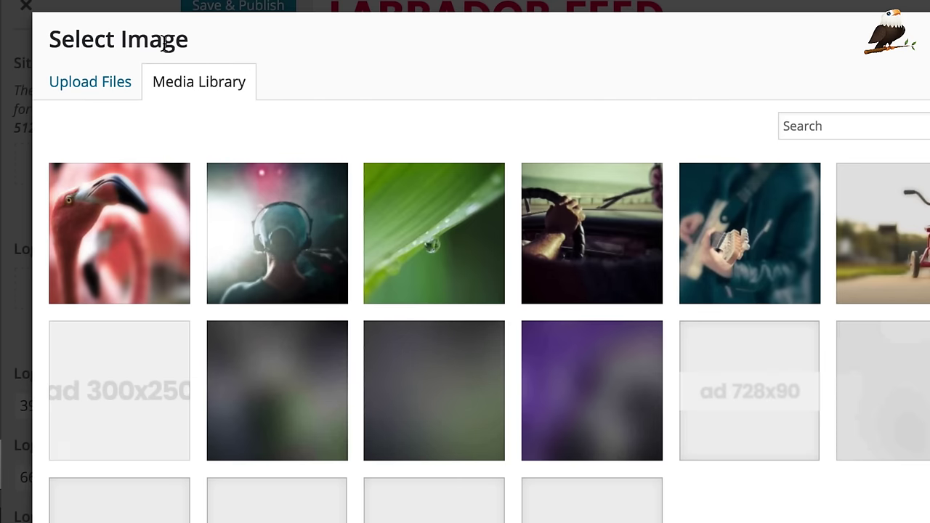
{"action": "left_click", "coordinate": [107, 83]}
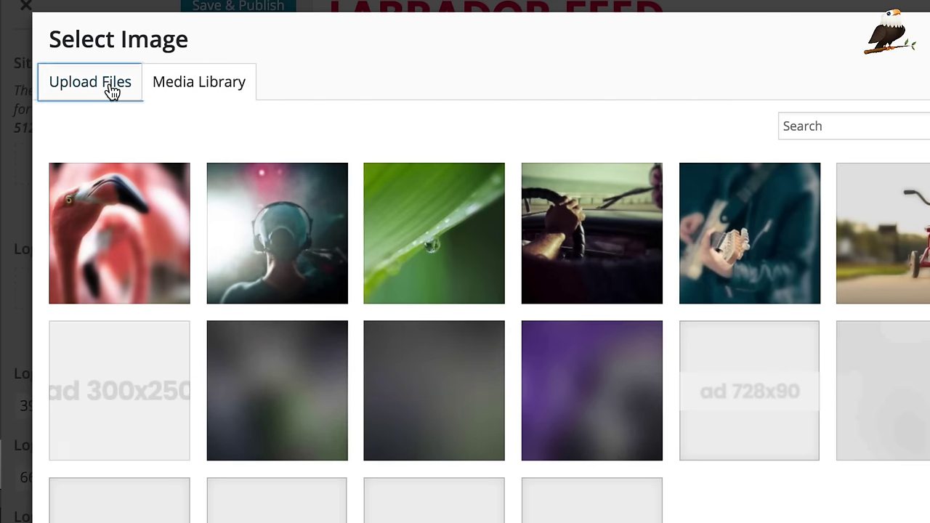
{"action": "left_click", "coordinate": [804, 372]}
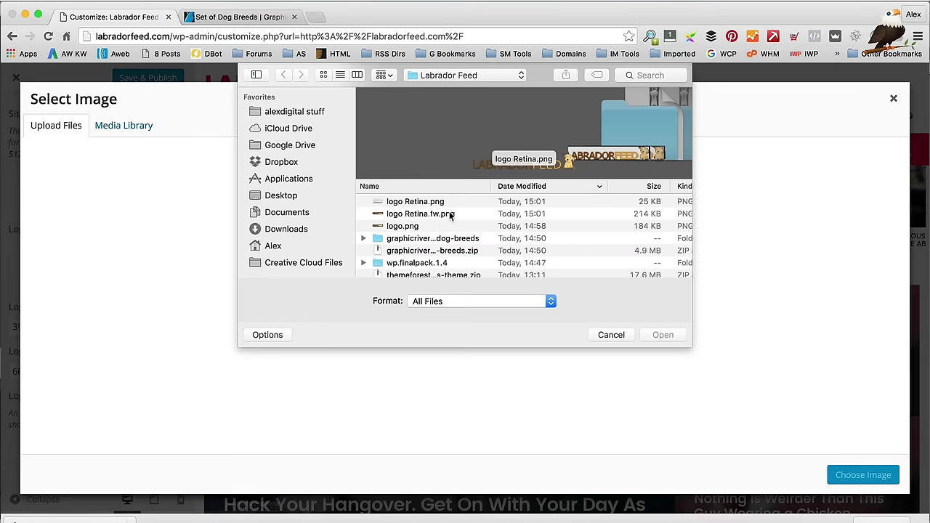
{"action": "left_click", "coordinate": [402, 227]}
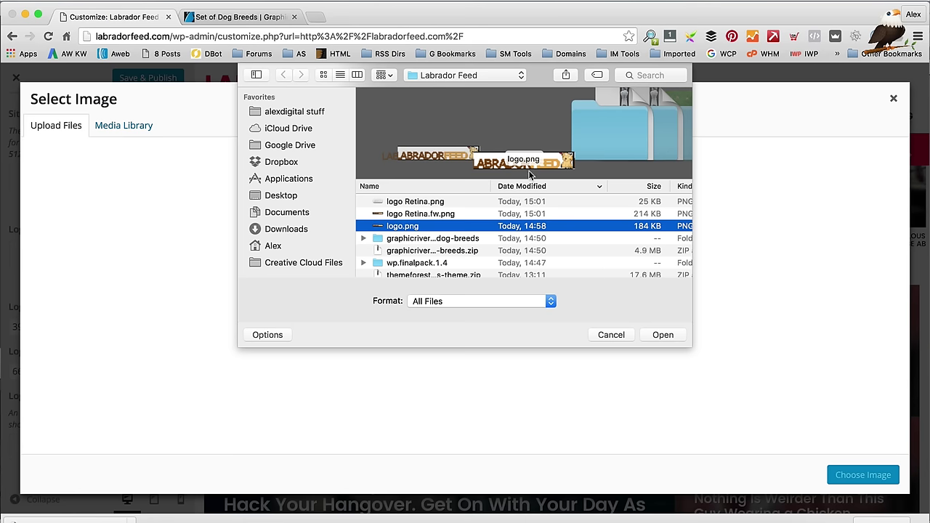
{"action": "left_click", "coordinate": [662, 336]}
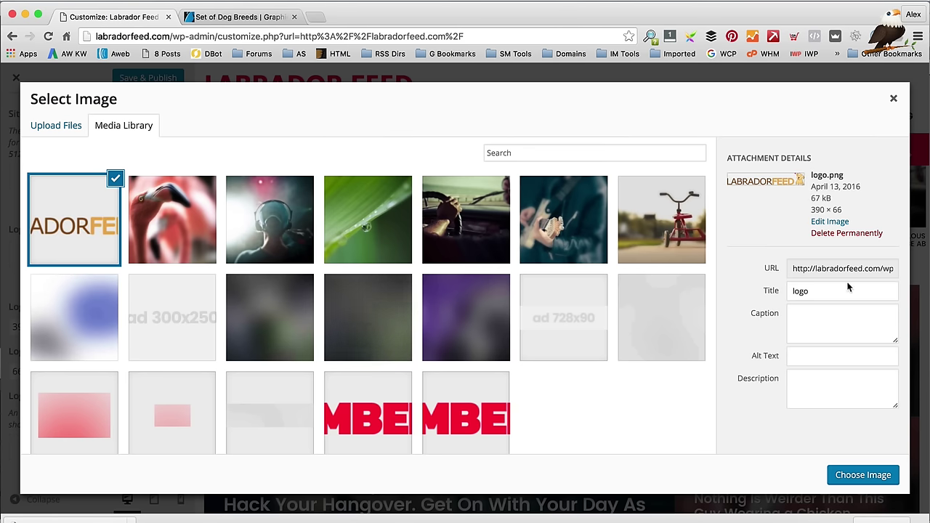
{"action": "left_click", "coordinate": [880, 477]}
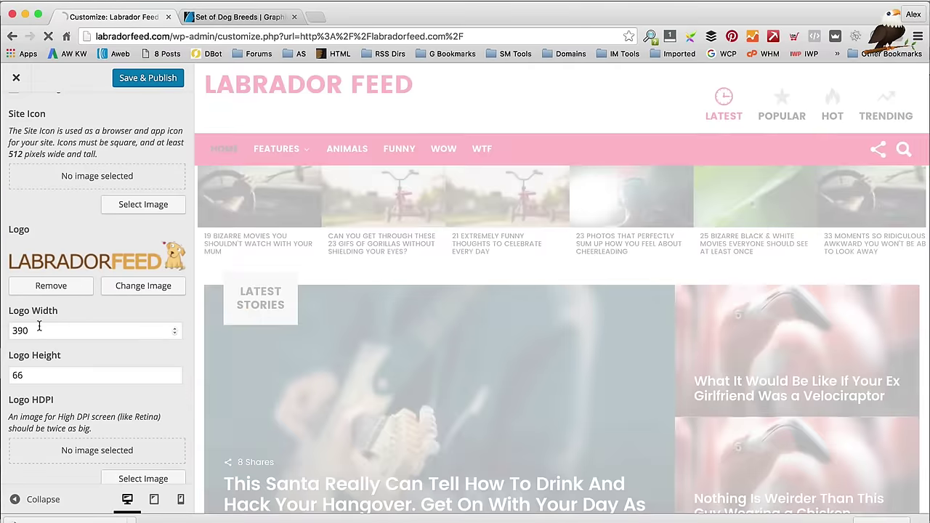
{"action": "scroll", "coordinate": [37, 331], "scroll_direction": "down", "scroll_amount": 1}
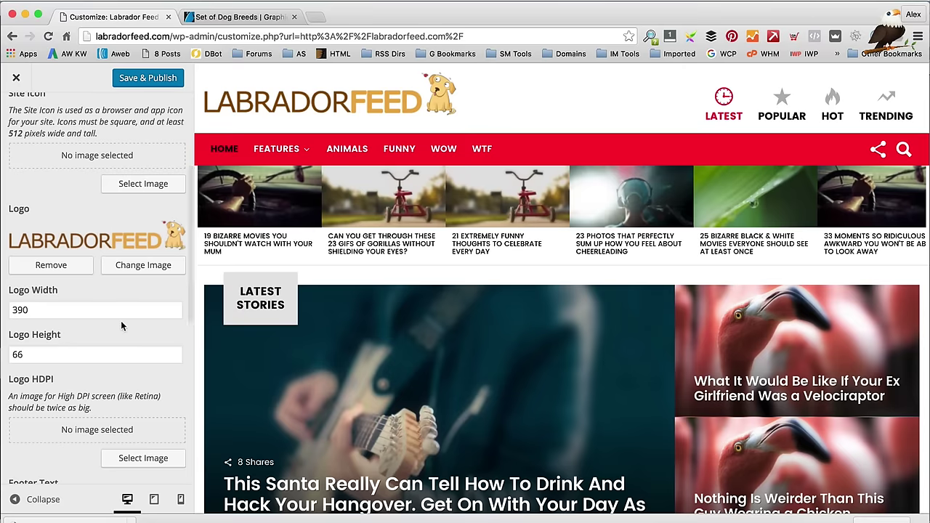
{"action": "scroll", "coordinate": [119, 320], "scroll_direction": "down", "scroll_amount": 1}
{"action": "scroll", "coordinate": [120, 323], "scroll_direction": "down", "scroll_amount": 5}
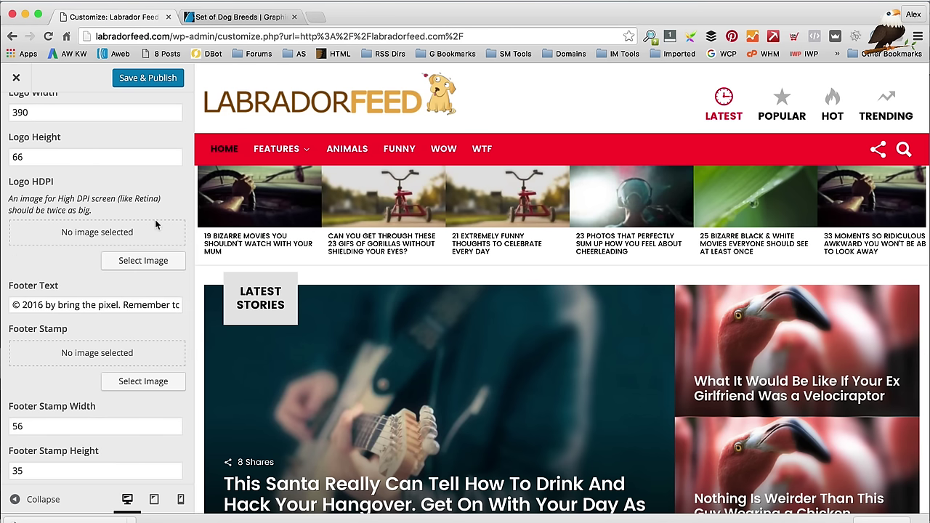
Upload logo Retina.png and set it as the Logo HDPI image
{"action": "left_click", "coordinate": [134, 258]}
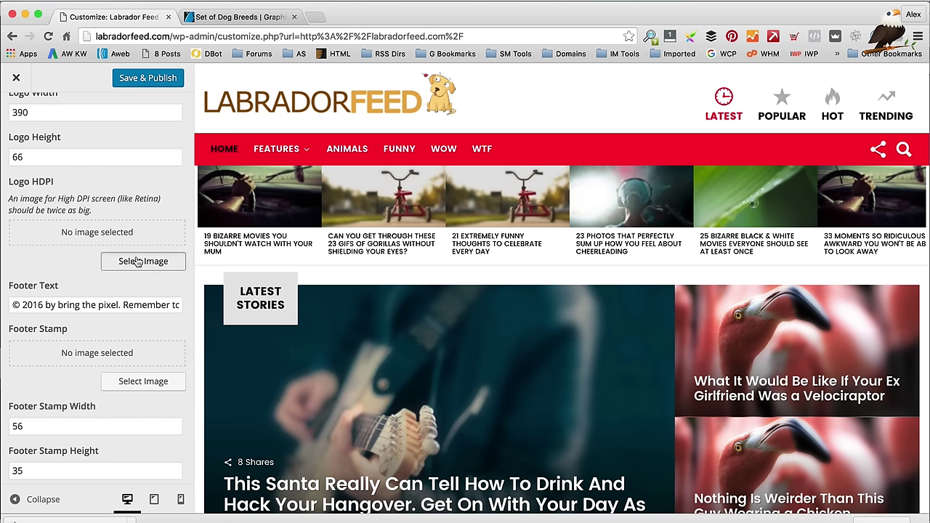
{"action": "left_click", "coordinate": [63, 122]}
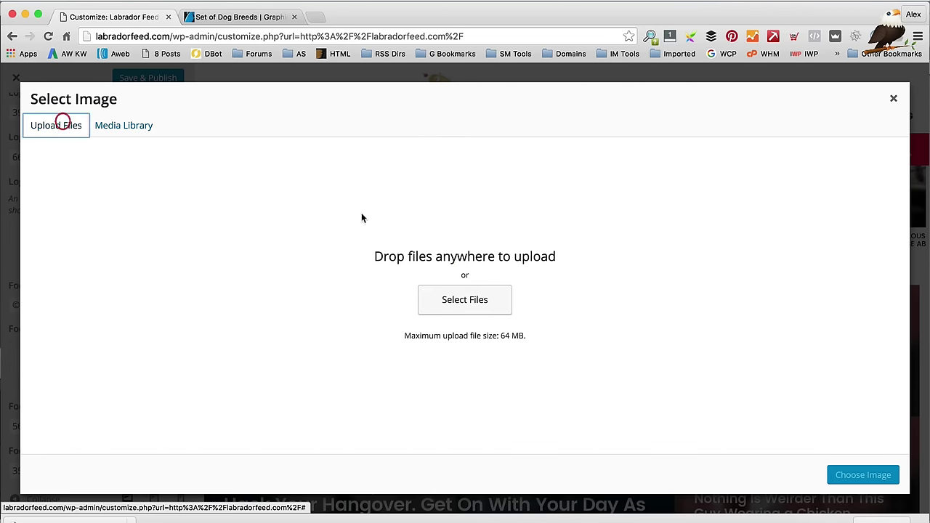
{"action": "left_click", "coordinate": [444, 298]}
{"action": "left_click", "coordinate": [436, 205]}
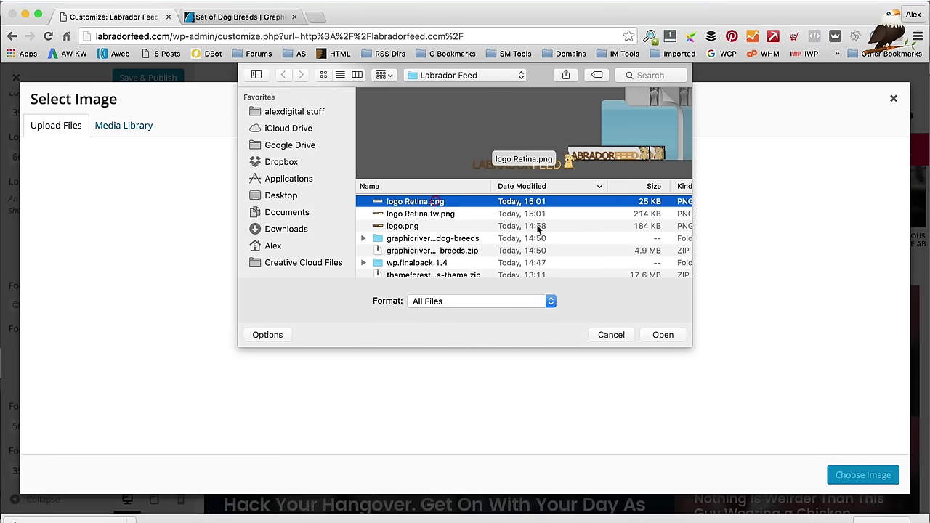
{"action": "left_click", "coordinate": [666, 334]}
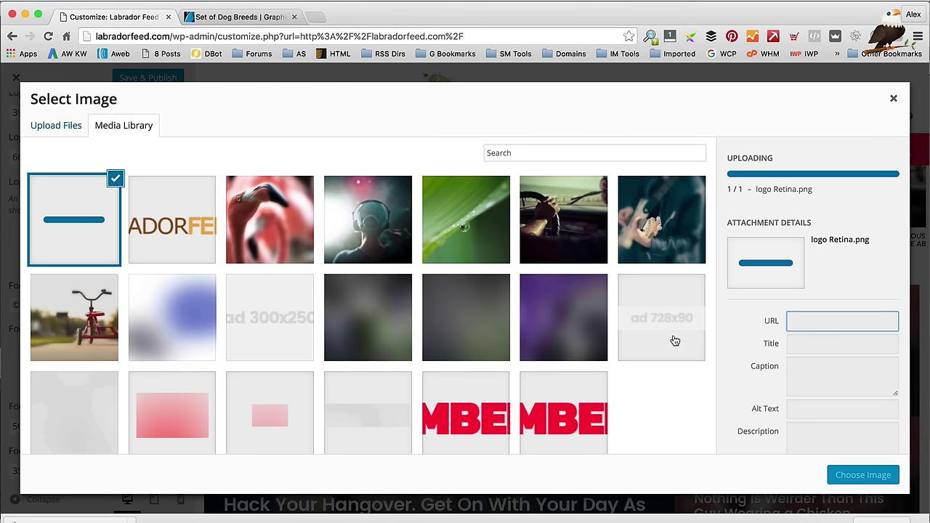
{"action": "left_click", "coordinate": [863, 474]}
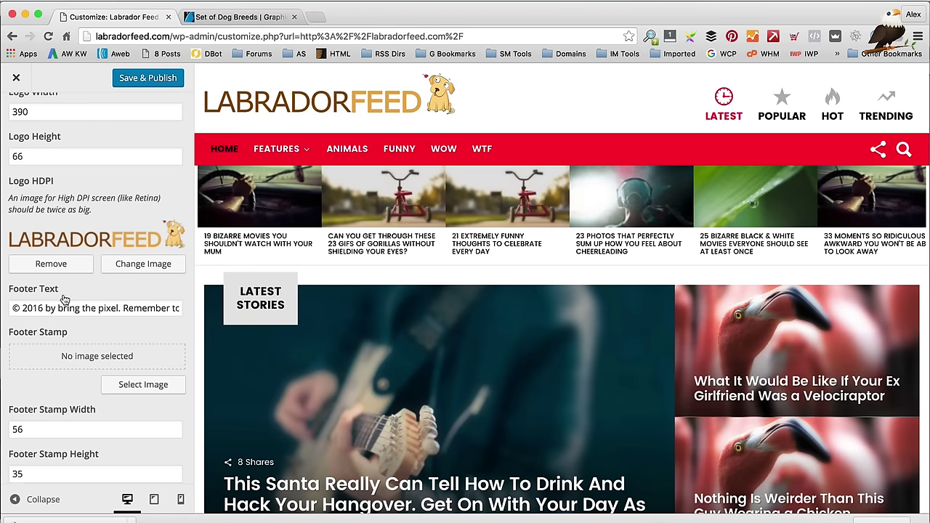
Save & Publish the site identity changes
{"action": "scroll", "coordinate": [63, 298], "scroll_direction": "down", "scroll_amount": 2}
{"action": "scroll", "coordinate": [64, 298], "scroll_direction": "down", "scroll_amount": 3}
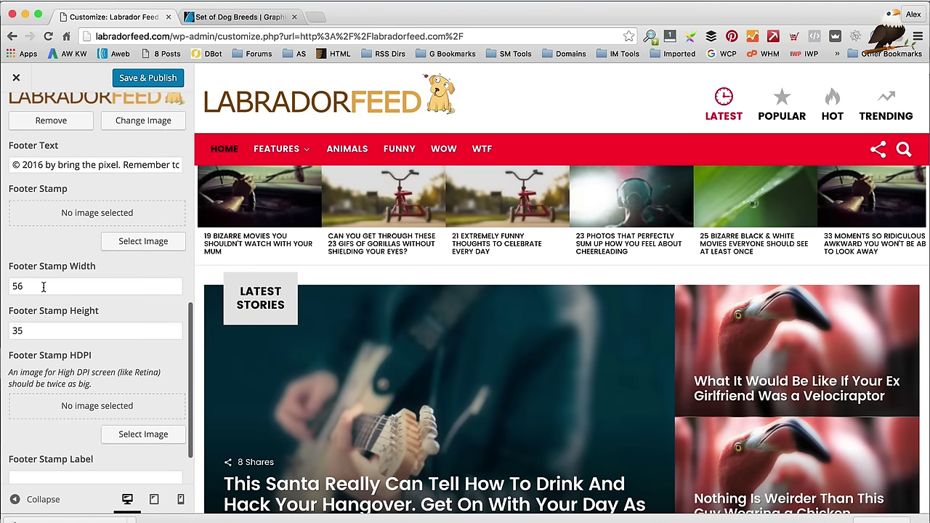
{"action": "scroll", "coordinate": [123, 222], "scroll_direction": "up", "scroll_amount": 1}
{"action": "scroll", "coordinate": [589, 285], "scroll_direction": "down", "scroll_amount": 15}
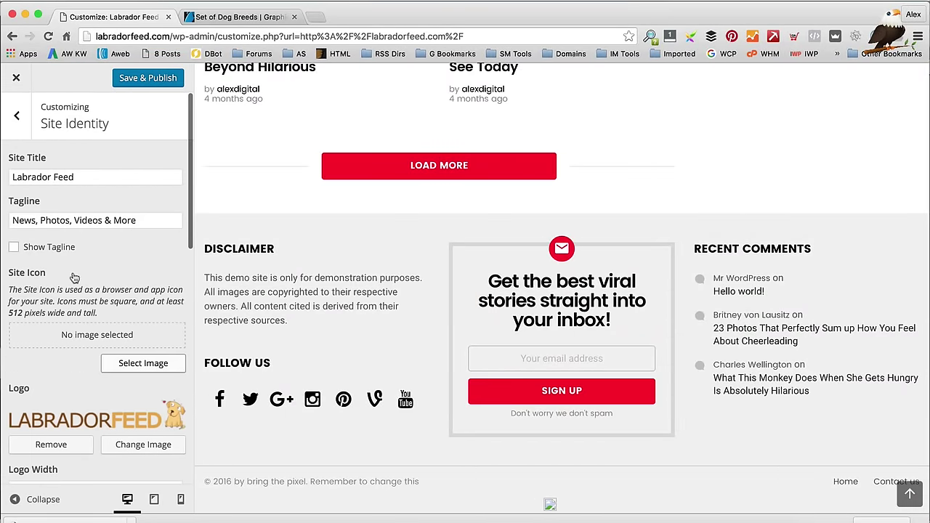
{"action": "scroll", "coordinate": [335, 284], "scroll_direction": "up", "scroll_amount": 10}
{"action": "scroll", "coordinate": [360, 338], "scroll_direction": "up", "scroll_amount": 15}
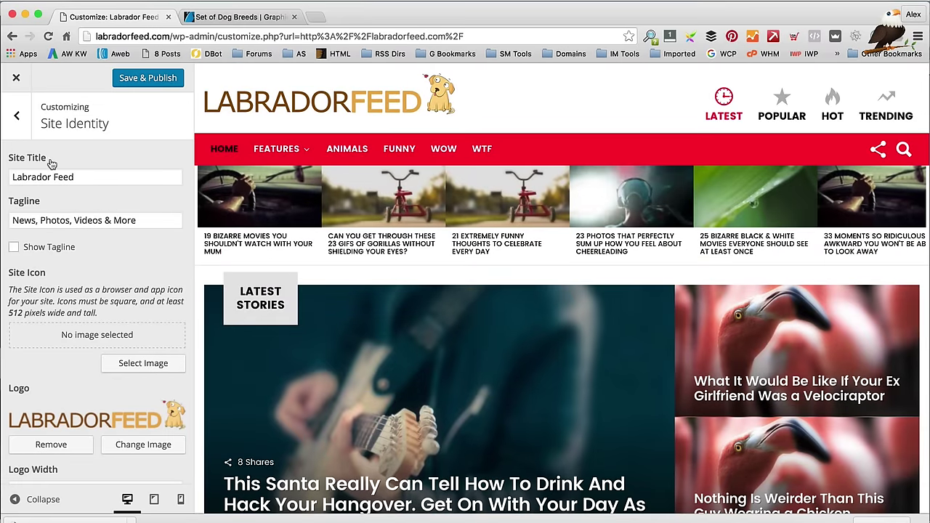
{"action": "left_click", "coordinate": [146, 78]}
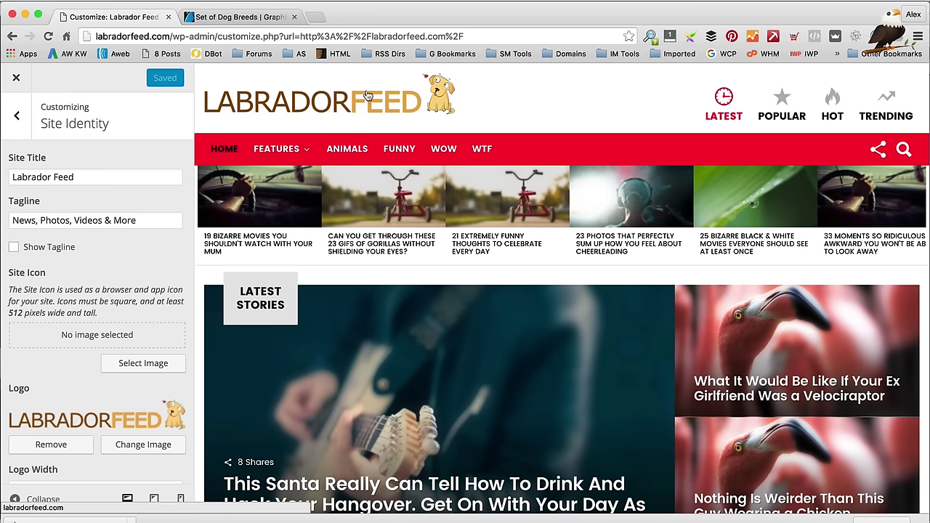
Go to the customizer's Design > Header settings and select the Logo Margin Top field
{"action": "left_click", "coordinate": [22, 118]}
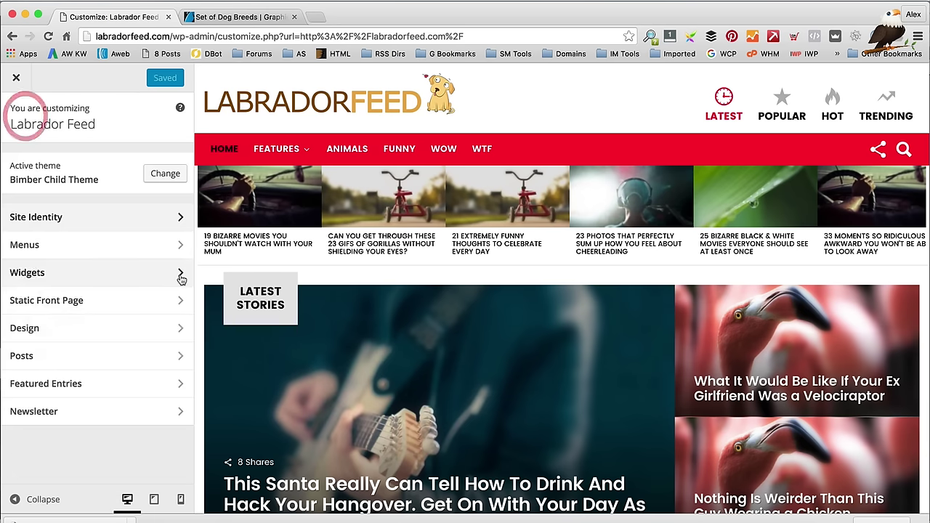
{"action": "left_click", "coordinate": [89, 329]}
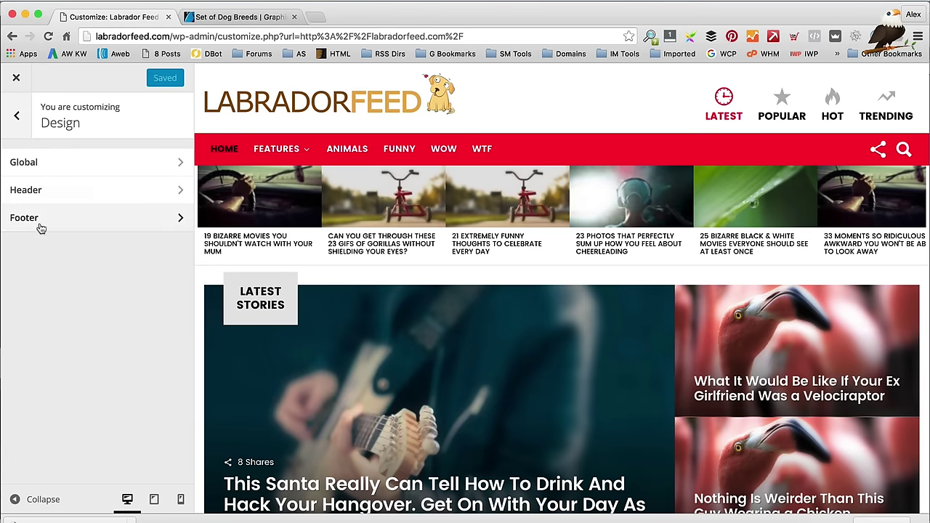
{"action": "left_click", "coordinate": [77, 198]}
{"action": "left_click", "coordinate": [40, 178]}
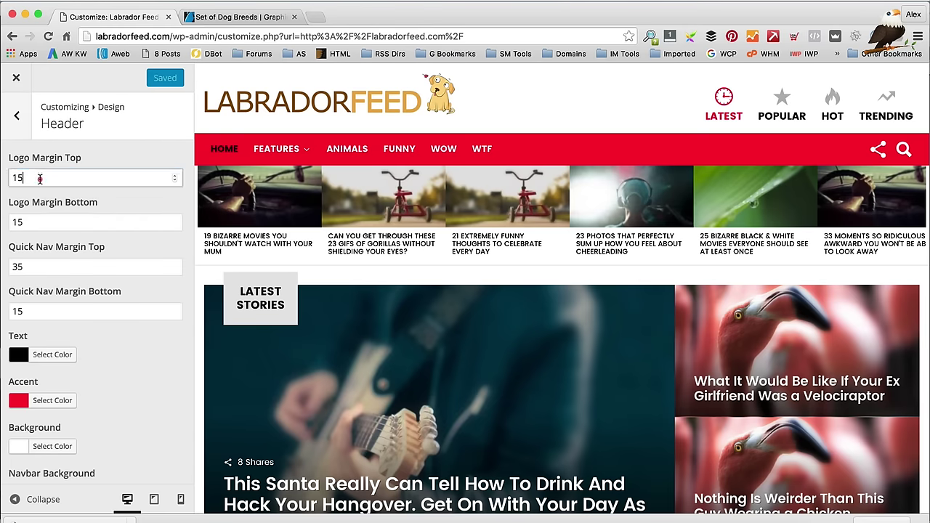
Raise Logo Margin Top from 15 to 25 with the spinner
{"action": "left_click", "coordinate": [175, 176]}
{"action": "left_click", "coordinate": [175, 175]}
{"action": "left_click", "coordinate": [176, 175]}
{"action": "left_click", "coordinate": [175, 175]}
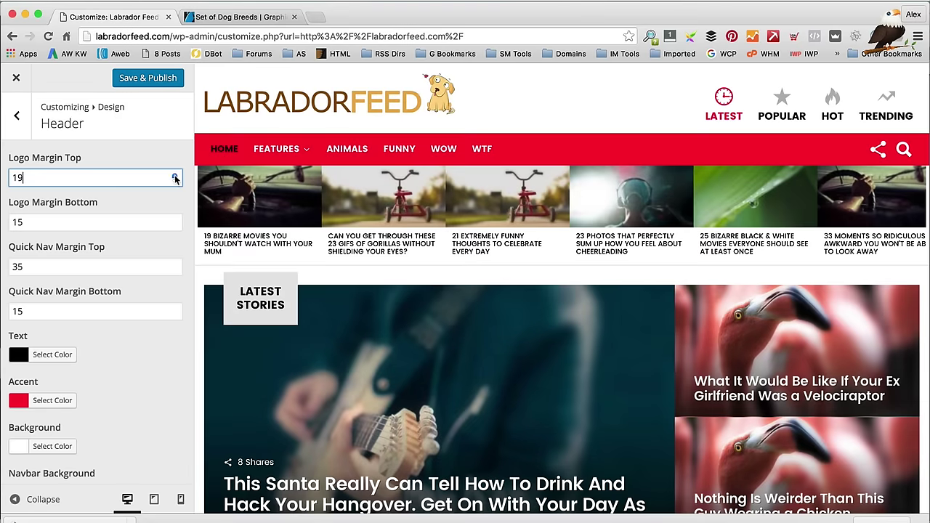
{"action": "left_click", "coordinate": [175, 179]}
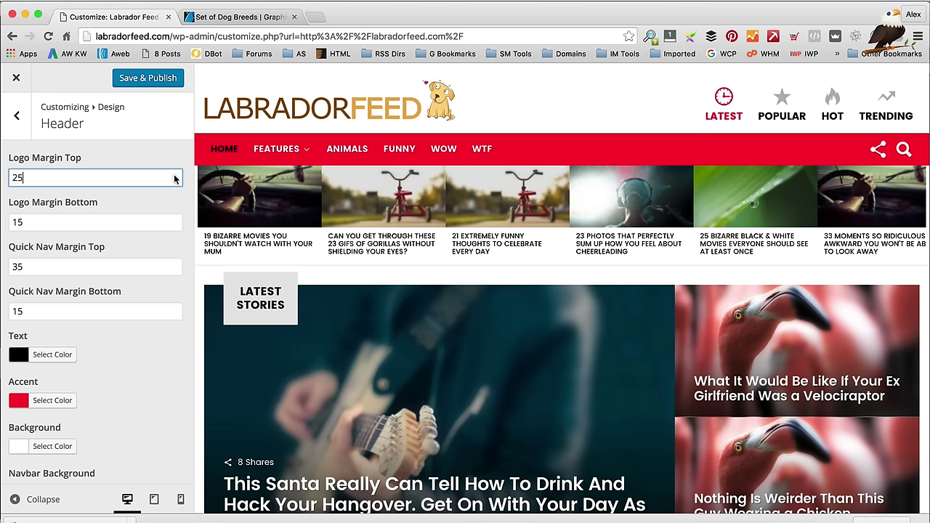
{"action": "left_click", "coordinate": [175, 177]}
{"action": "left_click", "coordinate": [174, 177]}
{"action": "left_click", "coordinate": [174, 177]}
{"action": "left_click", "coordinate": [174, 177]}
{"action": "left_click", "coordinate": [174, 176]}
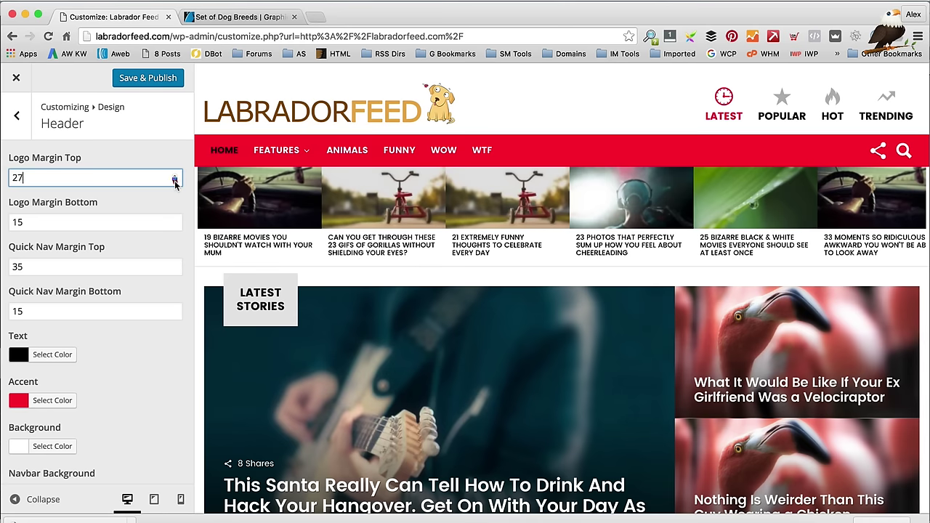
{"action": "left_click", "coordinate": [175, 181]}
{"action": "left_click", "coordinate": [175, 181]}
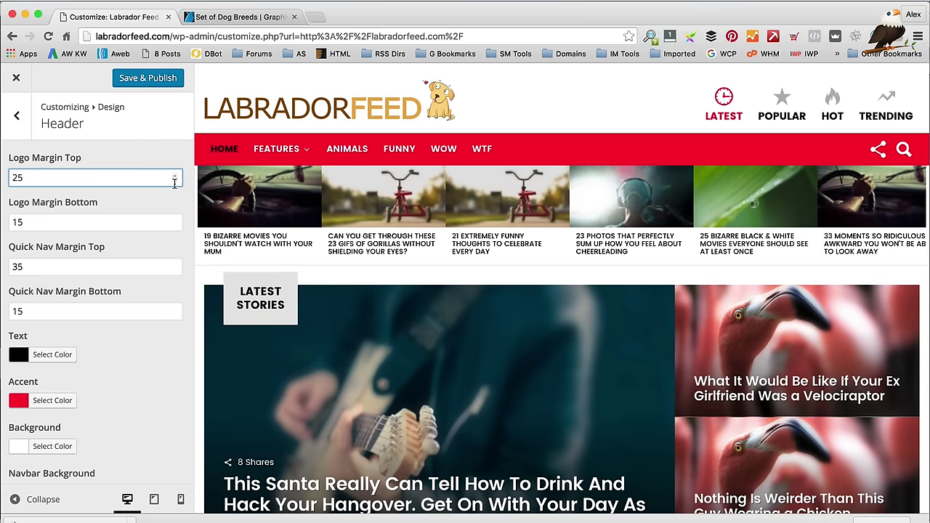
{"action": "scroll", "coordinate": [149, 170], "scroll_direction": "down", "scroll_amount": 1}
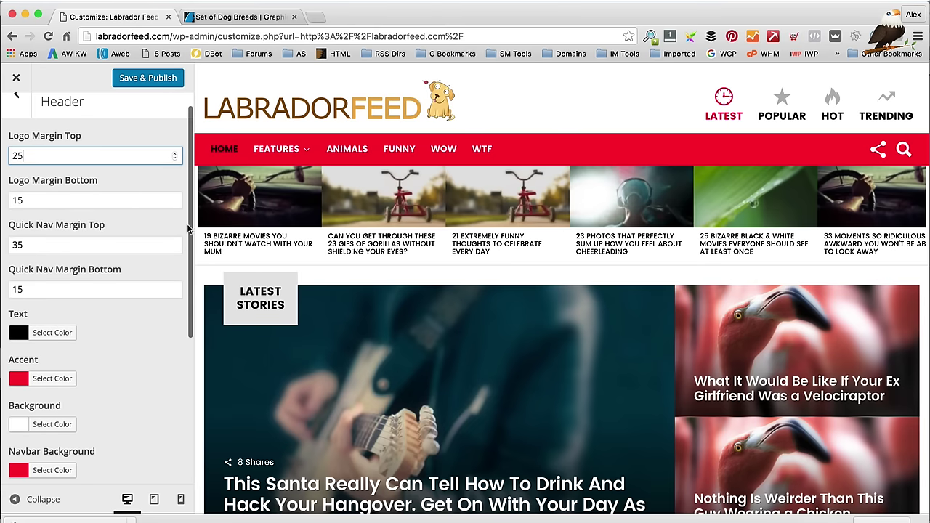
{"action": "scroll", "coordinate": [61, 325], "scroll_direction": "up", "scroll_amount": 1}
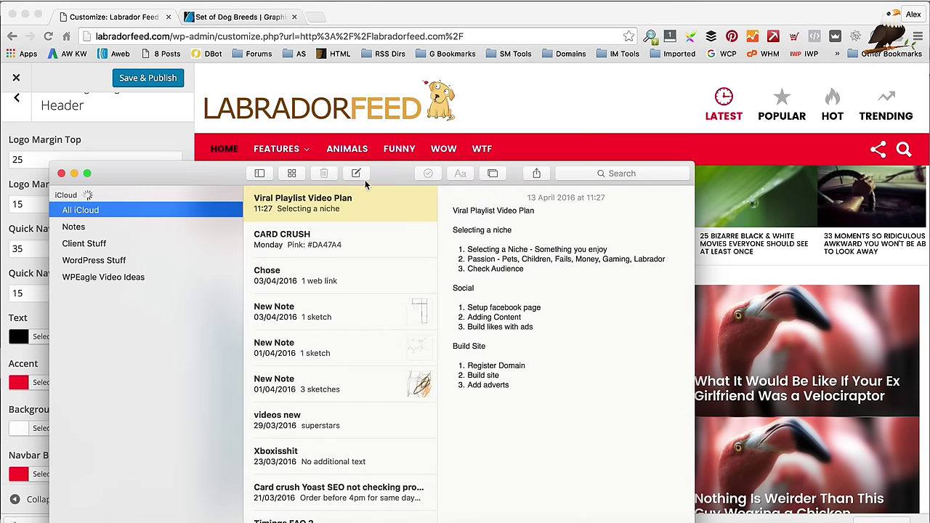
Start a new note, then eyedrop the brown LABRADOR lettering of the logo in Fireworks
{"action": "left_click", "coordinate": [357, 173]}
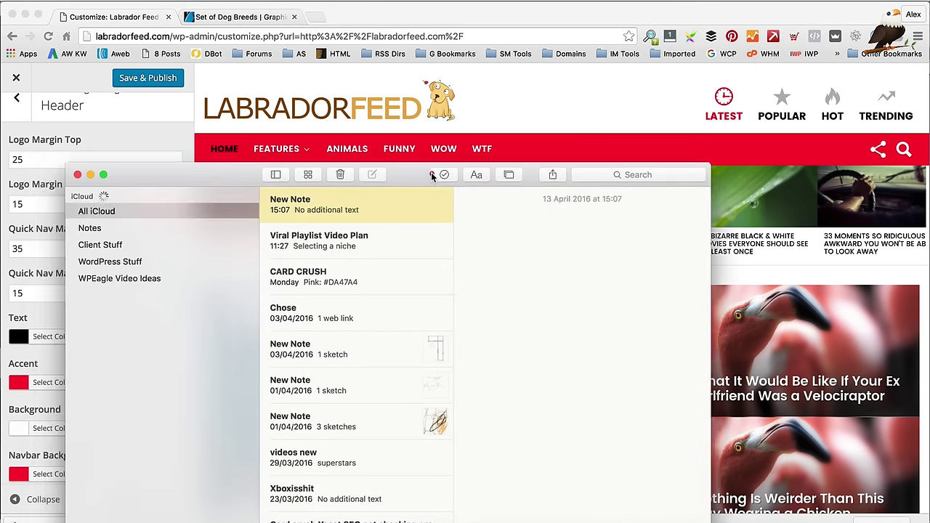
{"action": "key", "text": "ctrl+Up"}
{"action": "left_click", "coordinate": [470, 480]}
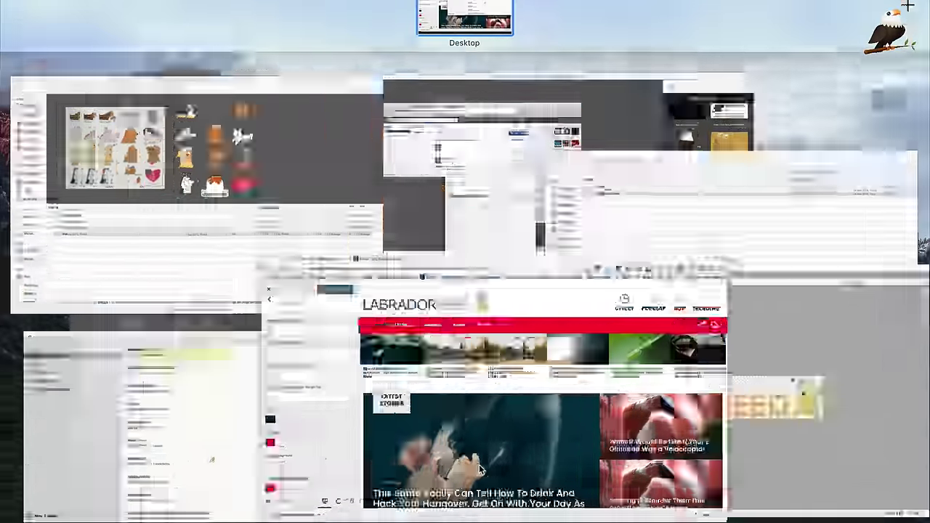
{"action": "left_click", "coordinate": [511, 513]}
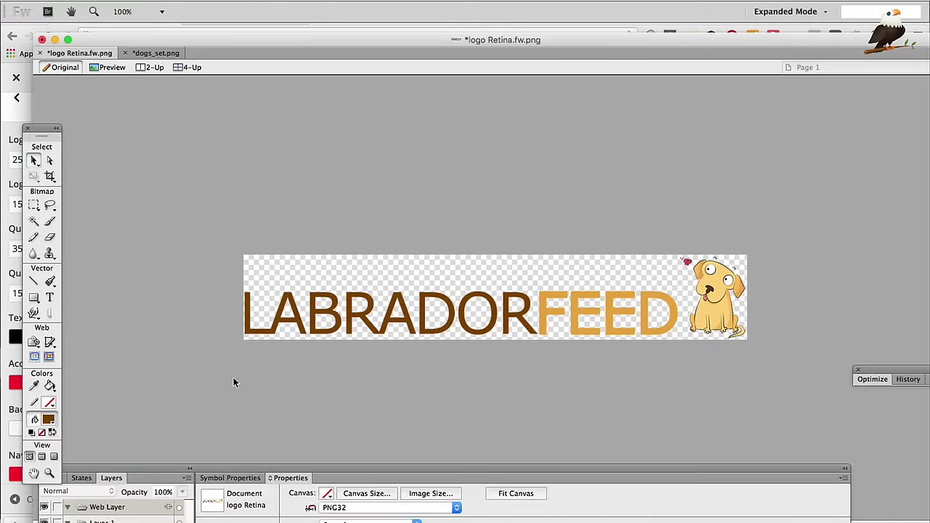
{"action": "left_click", "coordinate": [48, 419]}
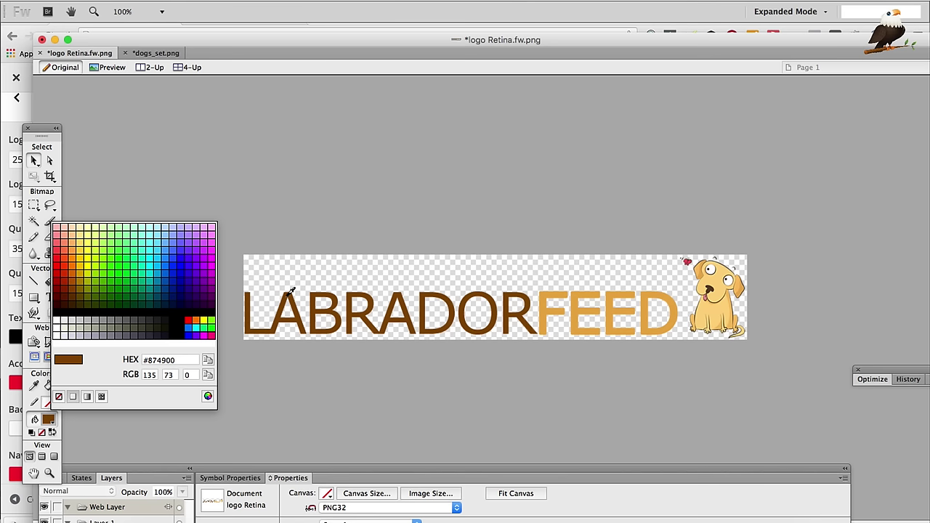
{"action": "left_click", "coordinate": [291, 291]}
Copy hex #874900 and record it in the note as 'Brown: #874900'
{"action": "left_click", "coordinate": [48, 420]}
{"action": "left_click", "coordinate": [178, 363]}
{"action": "key", "text": "super+c"}
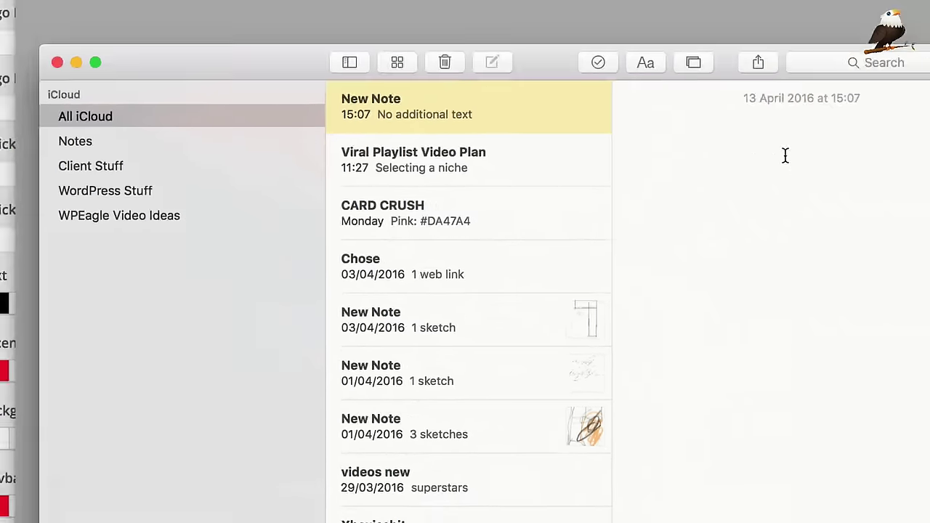
{"action": "type", "text": "Brown"}
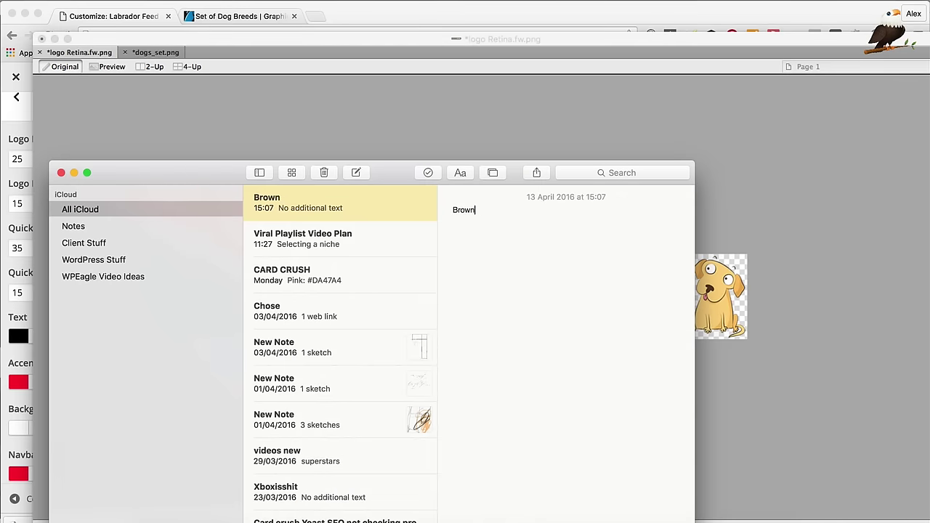
{"action": "type", "text": ":"}
{"action": "key", "text": "super+v"}
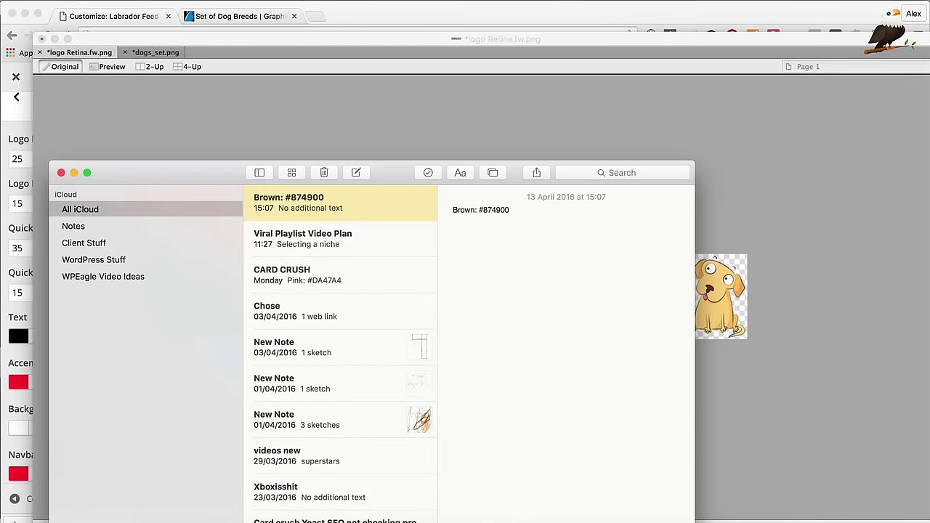
{"action": "left_click", "coordinate": [769, 360]}
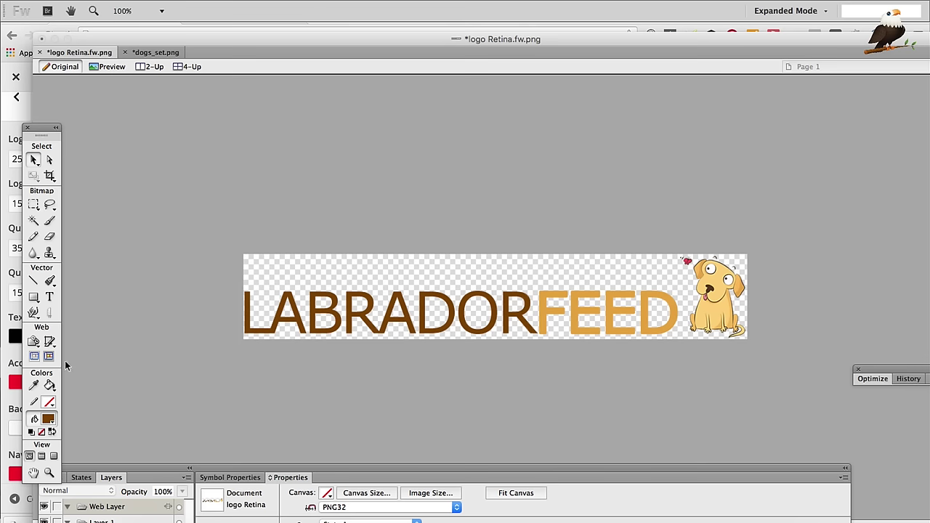
{"action": "left_click", "coordinate": [48, 421]}
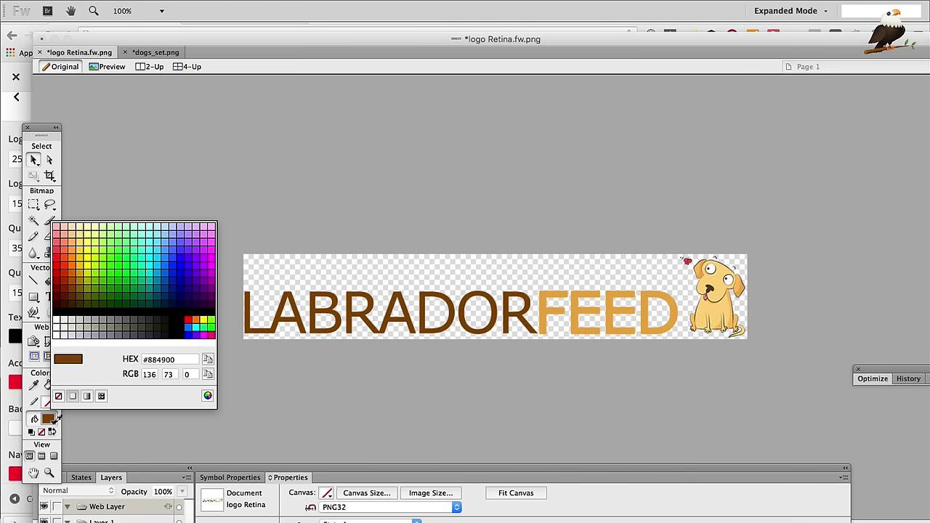
Sample the FEED lettering's gold #EAAC43 and add it to the note as 'Yellow: #EAAC43'
{"action": "left_click", "coordinate": [548, 291]}
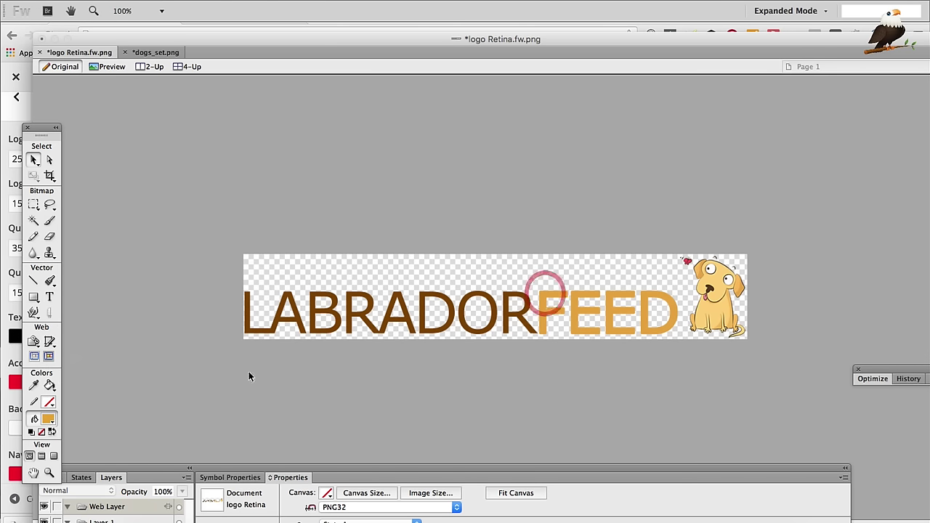
{"action": "left_click", "coordinate": [48, 420]}
{"action": "left_click", "coordinate": [160, 362]}
{"action": "key", "text": "super+c"}
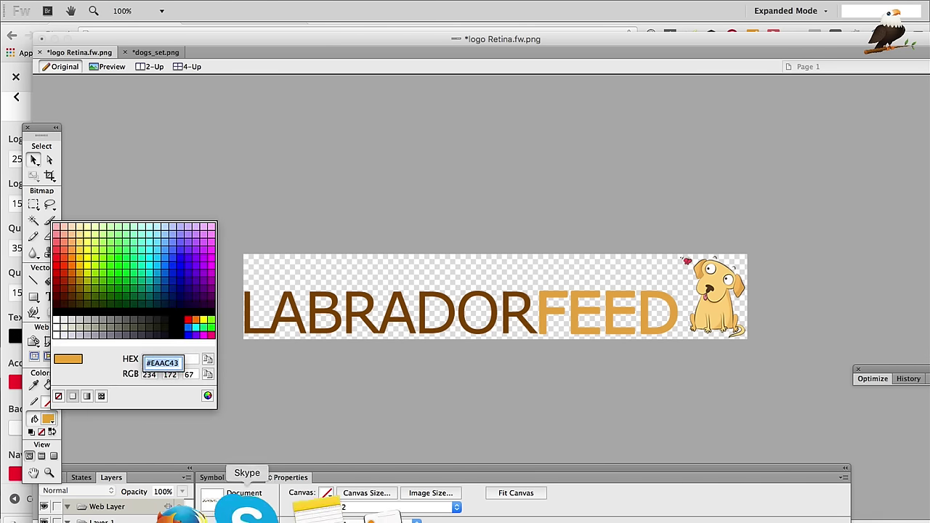
{"action": "left_click", "coordinate": [316, 509]}
{"action": "type", "text": "Ye"}
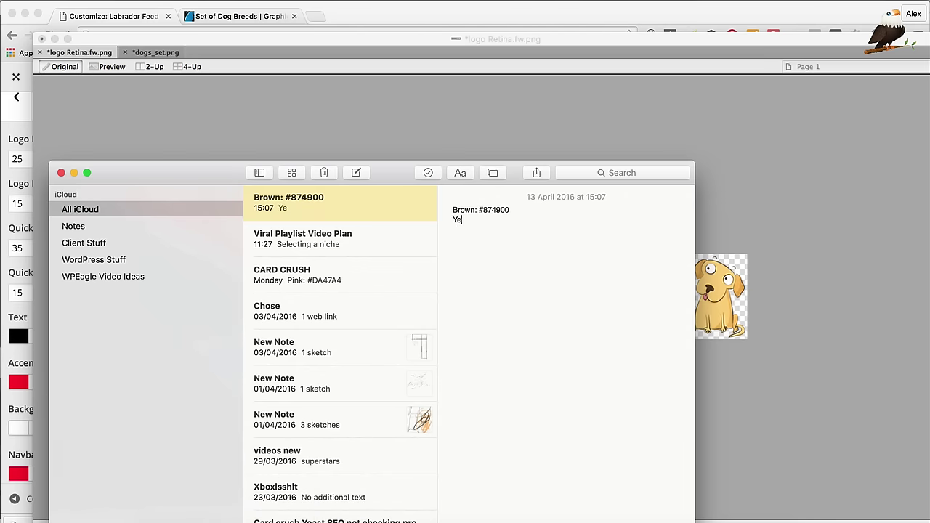
{"action": "type", "text": "llow:"}
{"action": "key", "text": "super+v"}
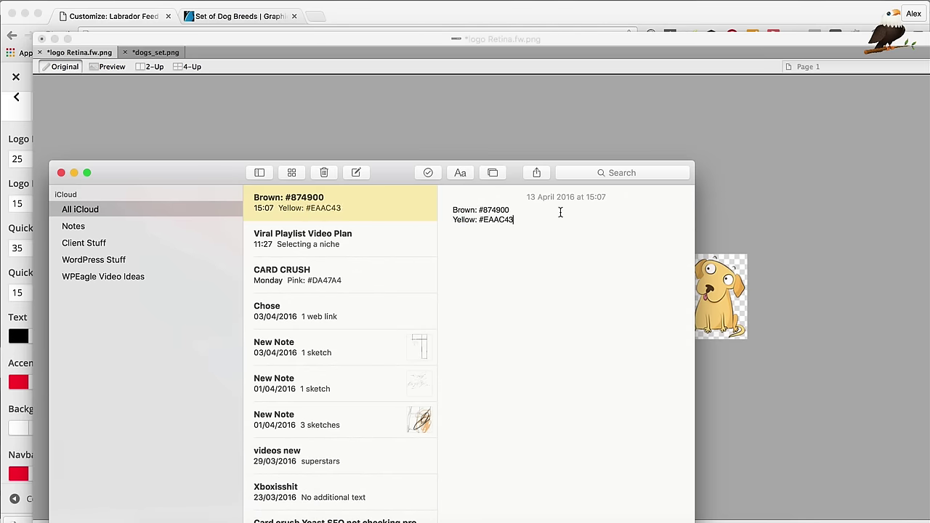
Deselect the logo text in Fireworks and go back to the site customizer in the browser
{"action": "left_click", "coordinate": [562, 136]}
{"action": "left_click", "coordinate": [357, 367]}
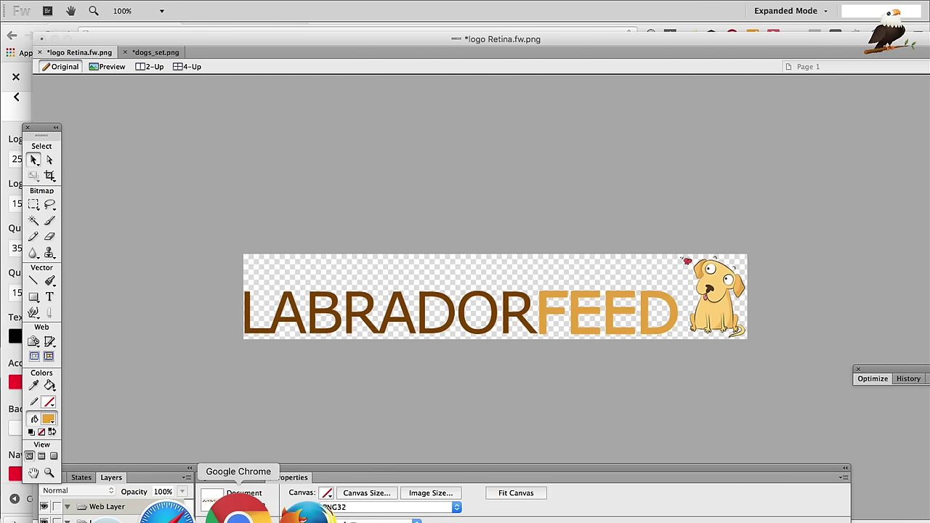
{"action": "left_click", "coordinate": [238, 518]}
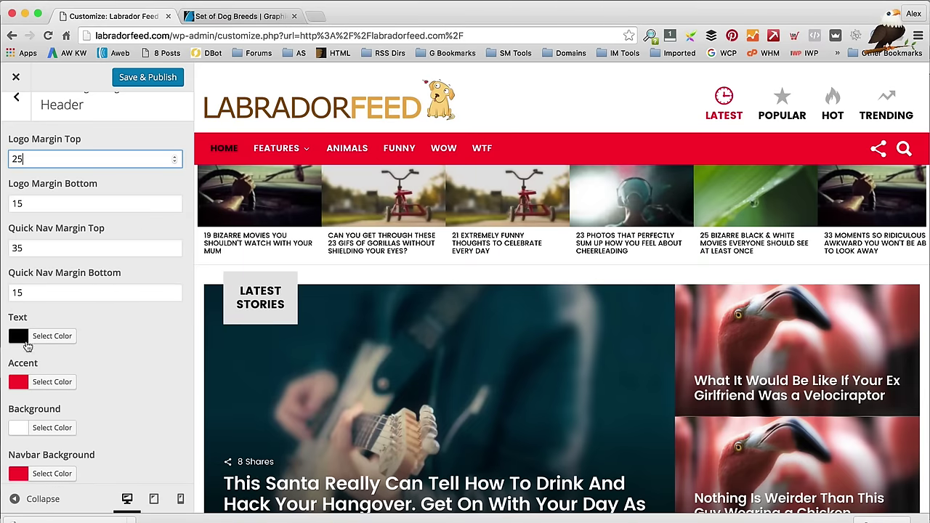
Paste the gold copied from the note over the red #ff0036 Accent colour
{"action": "scroll", "coordinate": [168, 349], "scroll_direction": "down", "scroll_amount": 2}
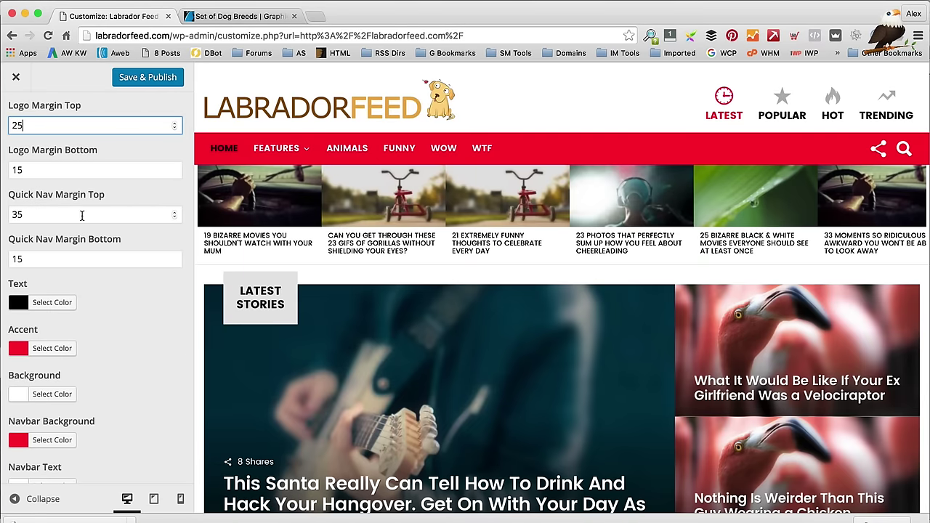
{"action": "left_click", "coordinate": [47, 349]}
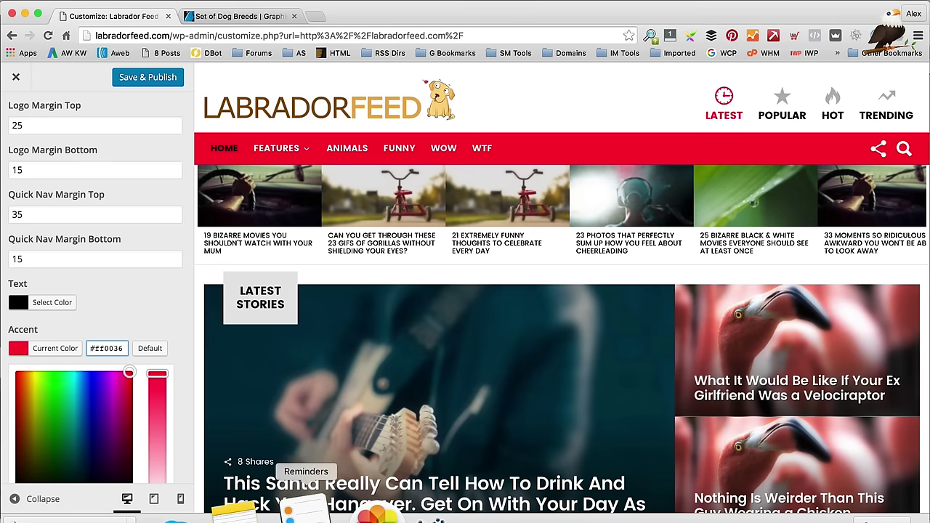
{"action": "left_click", "coordinate": [282, 509]}
{"action": "left_click_drag", "start_coordinate": [511, 223], "coordinate": [477, 220]}
{"action": "key", "text": "cmd+c"}
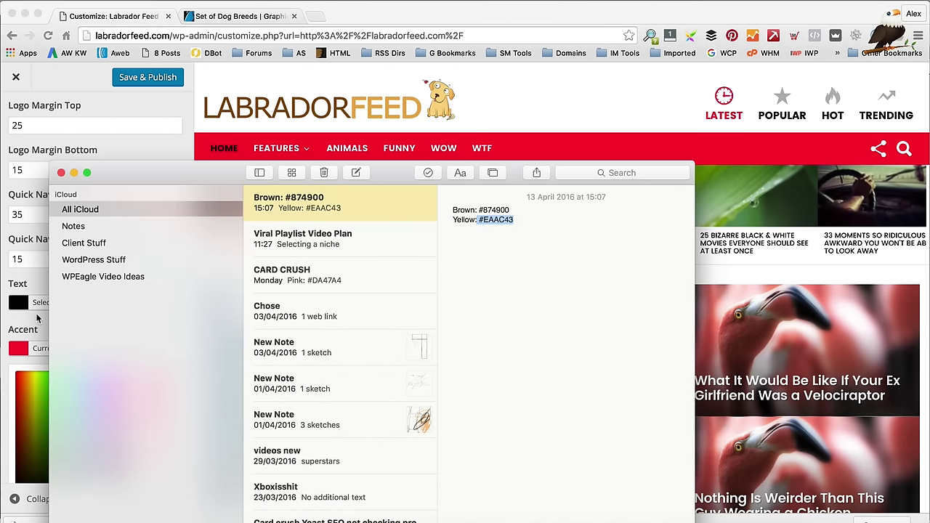
{"action": "left_click", "coordinate": [32, 318]}
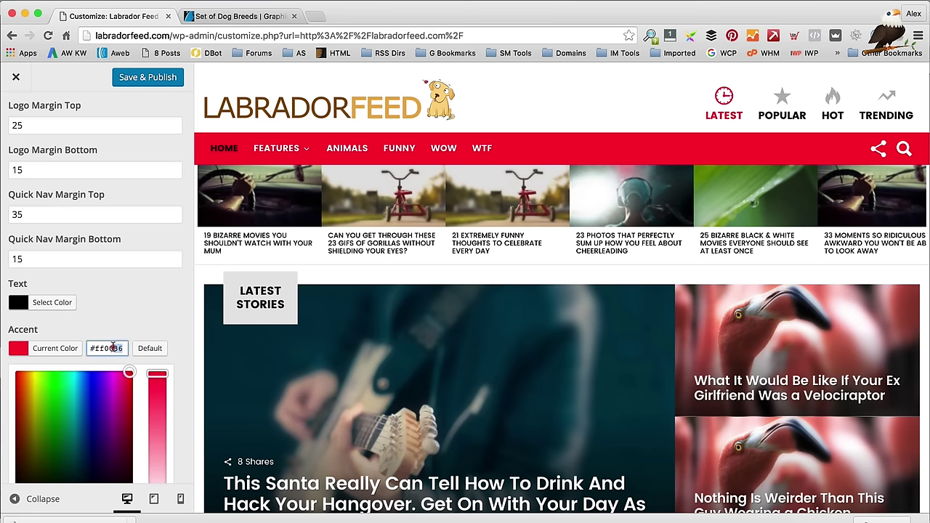
{"action": "triple_click", "coordinate": [113, 348]}
{"action": "key", "text": "cmd+v"}
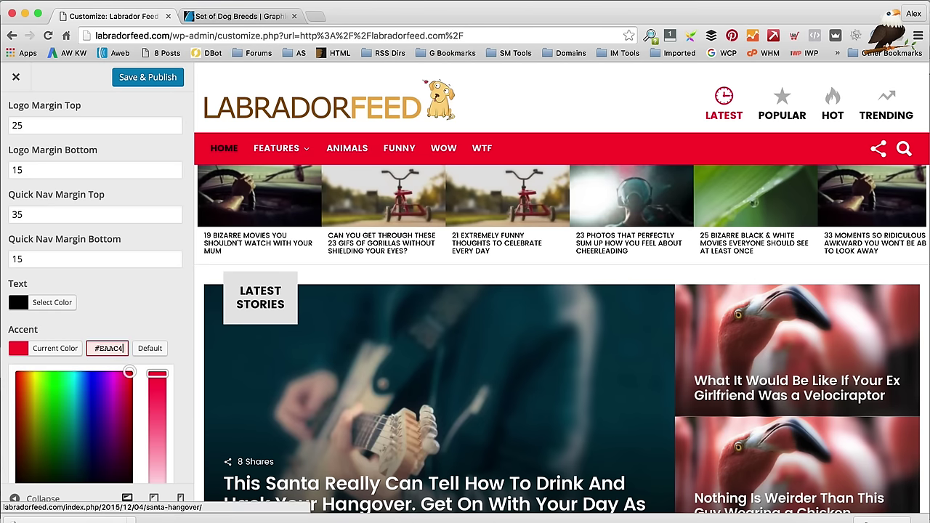
Recopy the full #EAAC43 from the note and apply #eaac43 as the Accent colour
{"action": "left_click", "coordinate": [269, 513]}
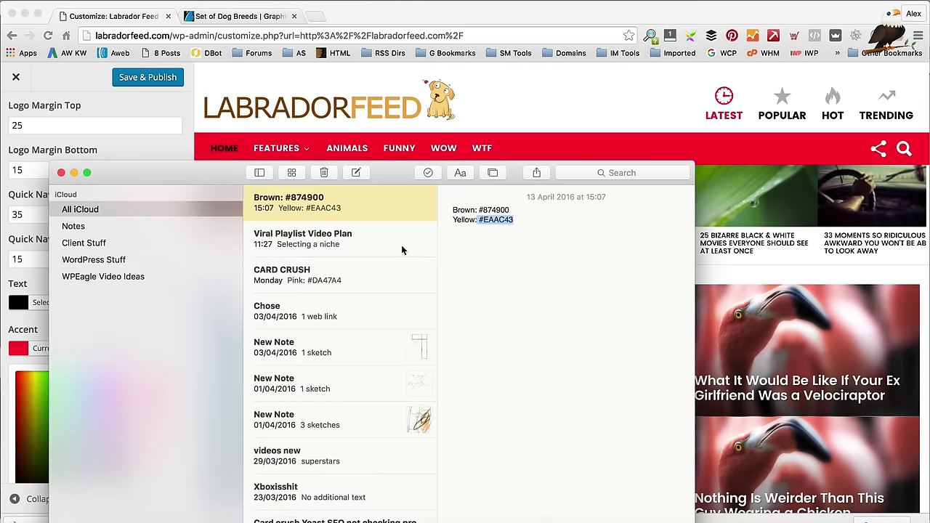
{"action": "left_click", "coordinate": [492, 235]}
{"action": "left_click_drag", "start_coordinate": [480, 220], "coordinate": [507, 222]}
{"action": "left_click", "coordinate": [30, 280]}
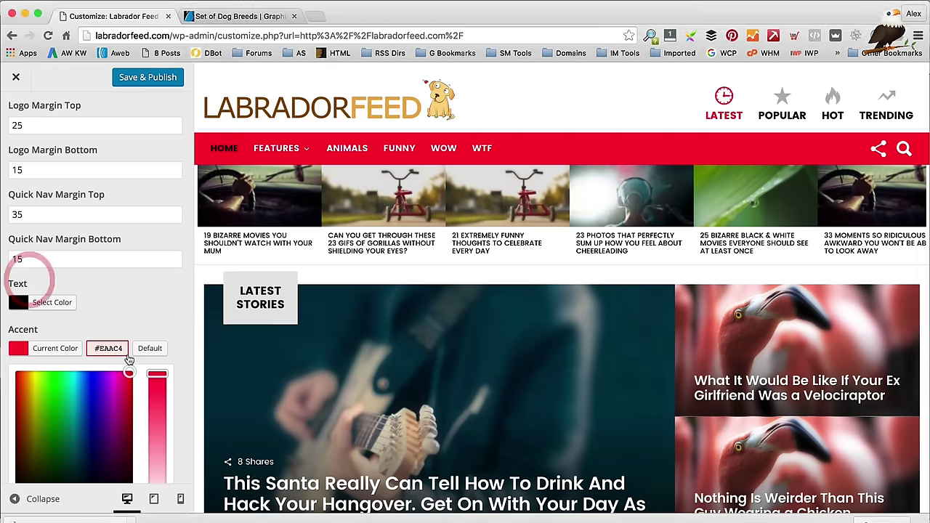
{"action": "left_click", "coordinate": [69, 348]}
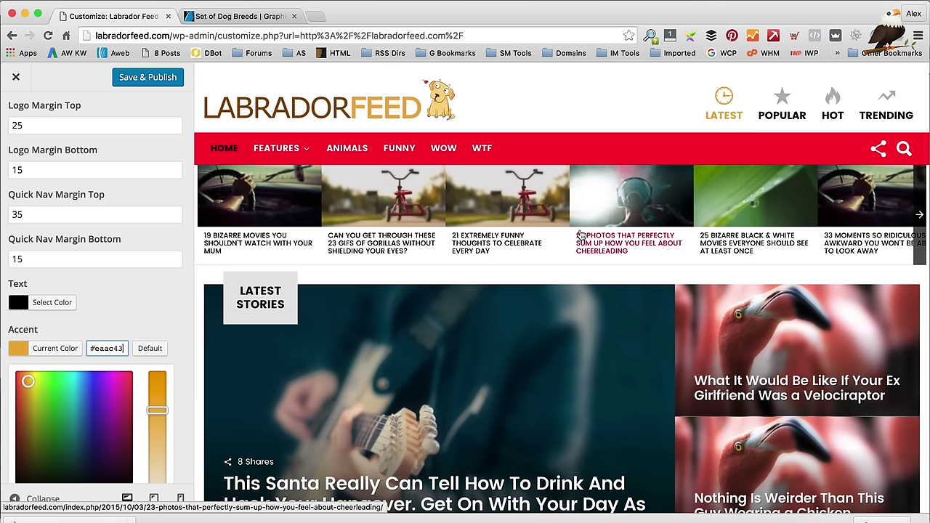
{"action": "scroll", "coordinate": [142, 301], "scroll_direction": "down", "scroll_amount": 3}
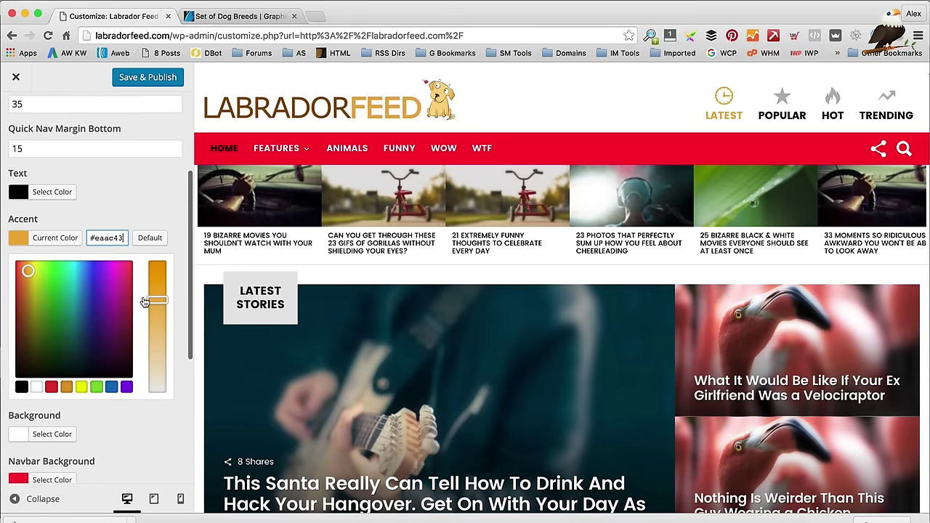
{"action": "scroll", "coordinate": [145, 301], "scroll_direction": "down", "scroll_amount": 4}
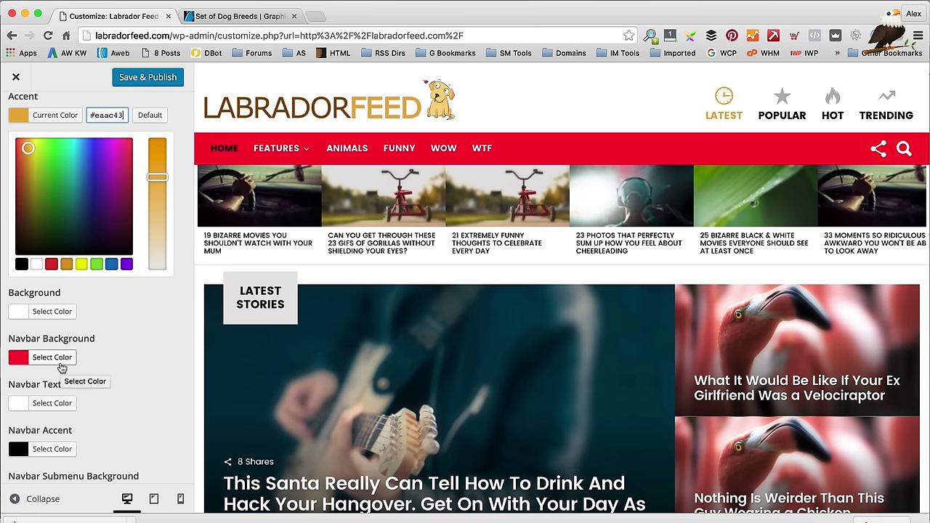
Set the Navbar Background colour to the logo's brown #874900
{"action": "left_click", "coordinate": [61, 369]}
{"action": "left_click_drag", "start_coordinate": [120, 206], "coordinate": [88, 207]}
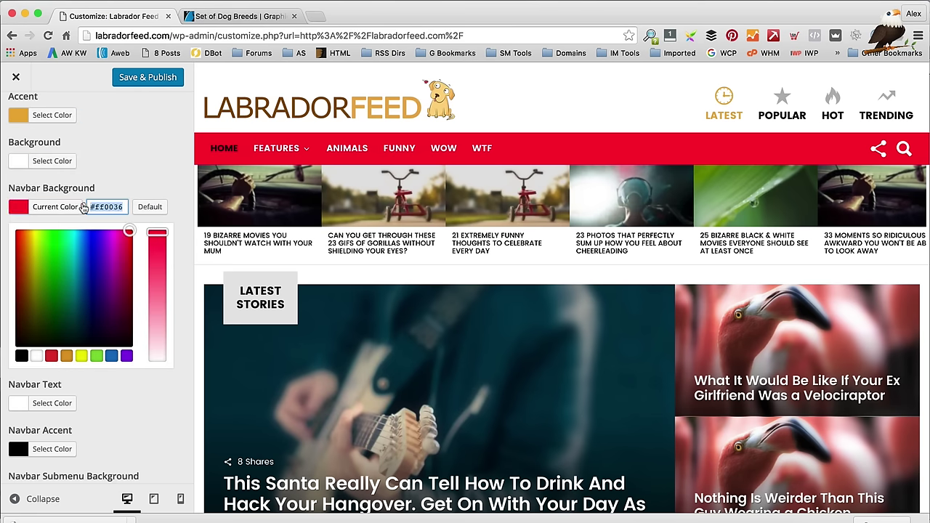
{"action": "type", "text": "#eaac43"}
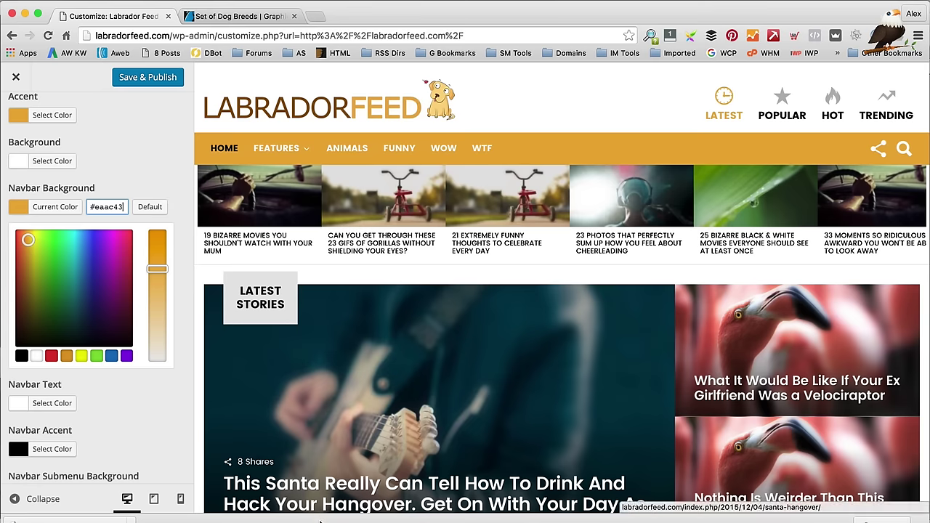
{"action": "left_click", "coordinate": [269, 508]}
{"action": "left_click_drag", "start_coordinate": [511, 210], "coordinate": [487, 210]}
{"action": "key", "text": "ctrl+c"}
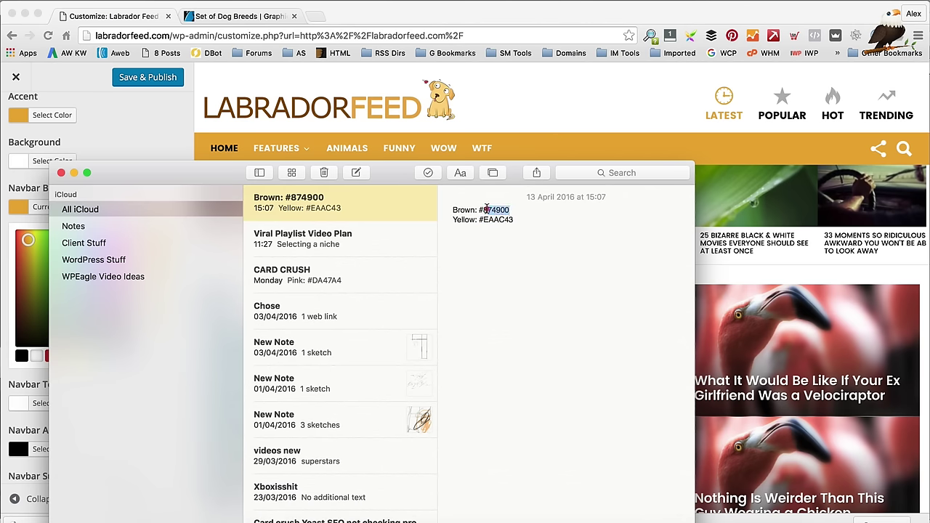
{"action": "left_click", "coordinate": [16, 222]}
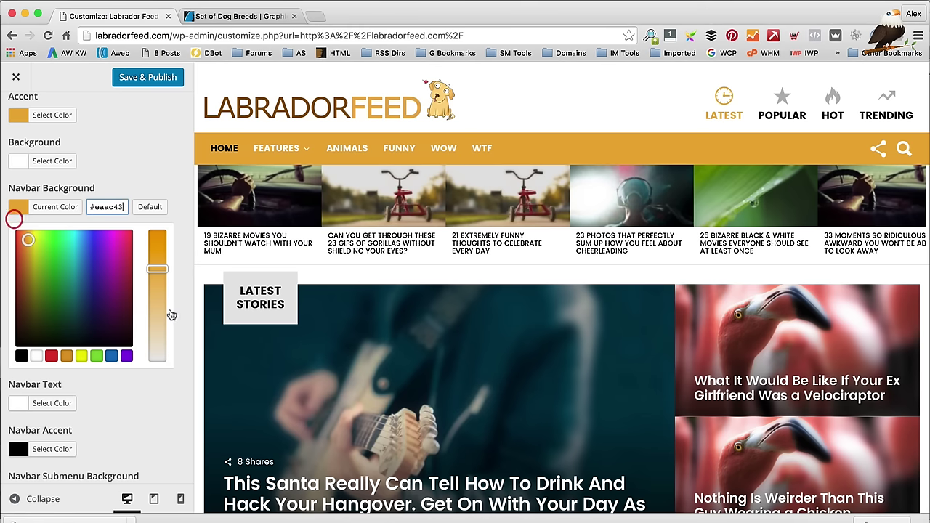
{"action": "double_click", "coordinate": [116, 207]}
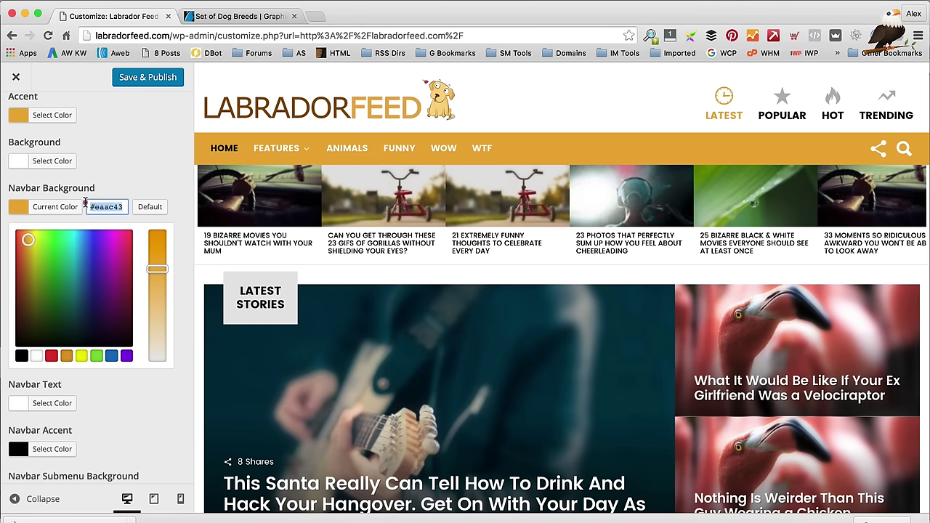
{"action": "key", "text": "ctrl+v"}
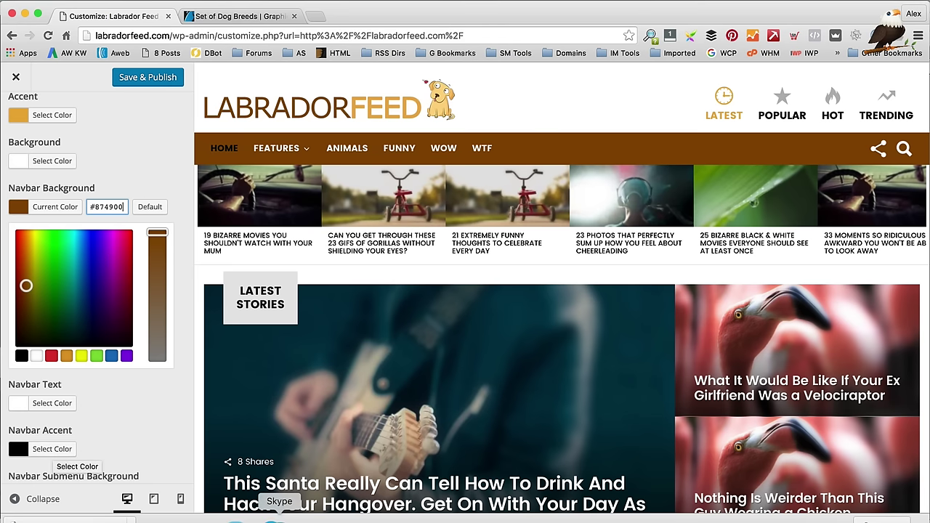
Paste the gold #eaac43 from the note into the Navbar Accent colour
{"action": "left_click", "coordinate": [304, 509]}
{"action": "left_click_drag", "start_coordinate": [511, 222], "coordinate": [478, 223]}
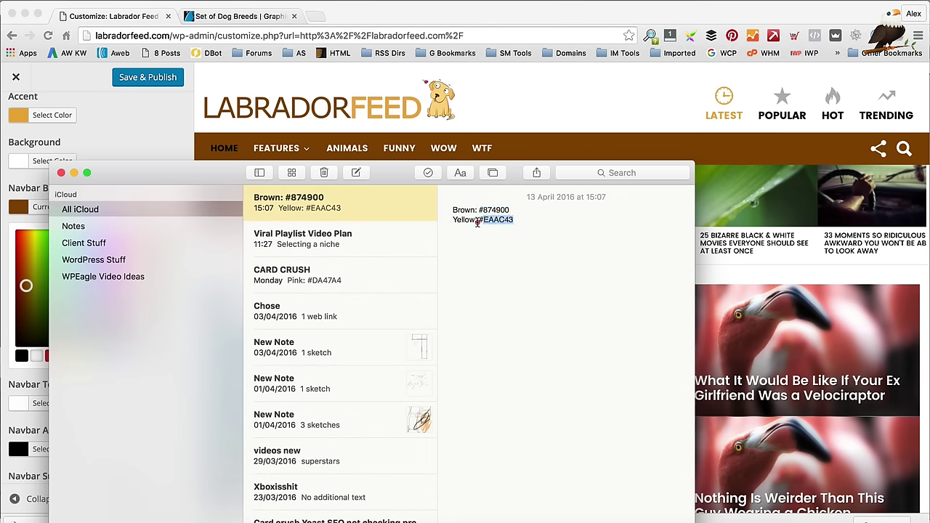
{"action": "left_click", "coordinate": [16, 376]}
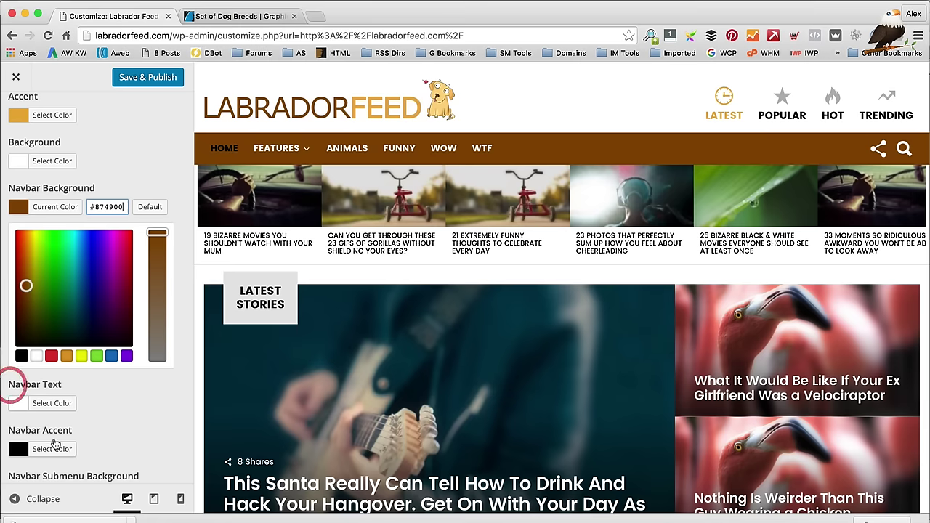
{"action": "left_click", "coordinate": [53, 447]}
{"action": "left_click_drag", "start_coordinate": [123, 298], "coordinate": [68, 300]}
{"action": "type", "text": "#eaac43"}
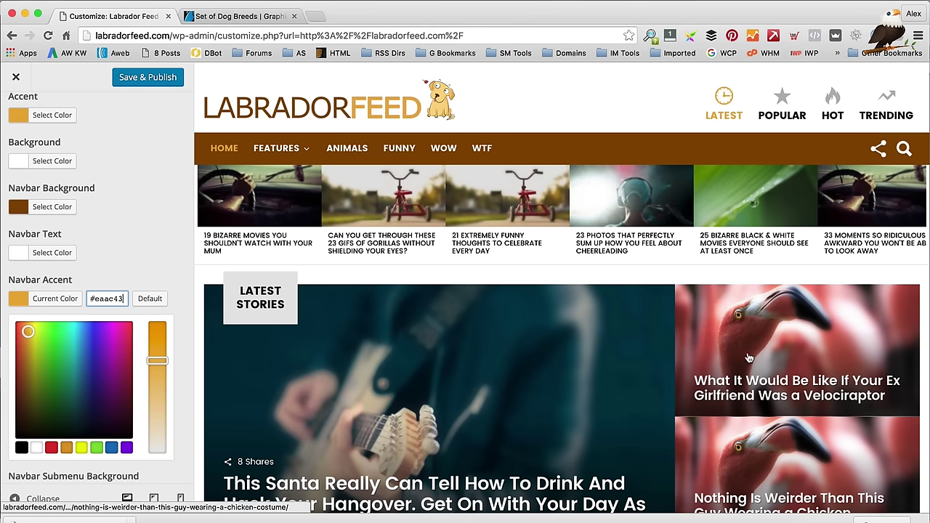
Change Navbar Submenu Accent from red #FE0036 to gold #eaac43, then Save & Publish
{"action": "scroll", "coordinate": [436, 288], "scroll_direction": "down", "scroll_amount": 3}
{"action": "scroll", "coordinate": [446, 268], "scroll_direction": "up", "scroll_amount": 3}
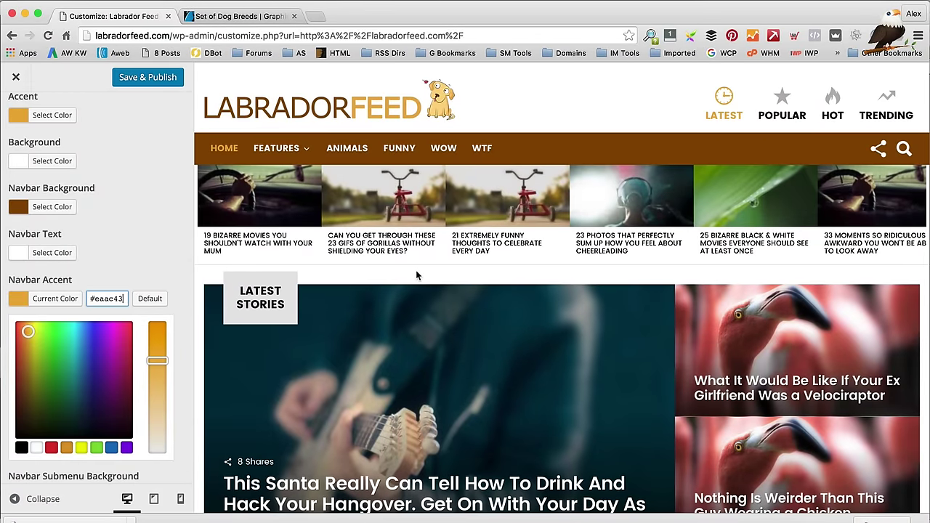
{"action": "scroll", "coordinate": [431, 223], "scroll_direction": "down", "scroll_amount": 10}
{"action": "scroll", "coordinate": [429, 223], "scroll_direction": "down", "scroll_amount": 5}
{"action": "scroll", "coordinate": [111, 241], "scroll_direction": "down", "scroll_amount": 3}
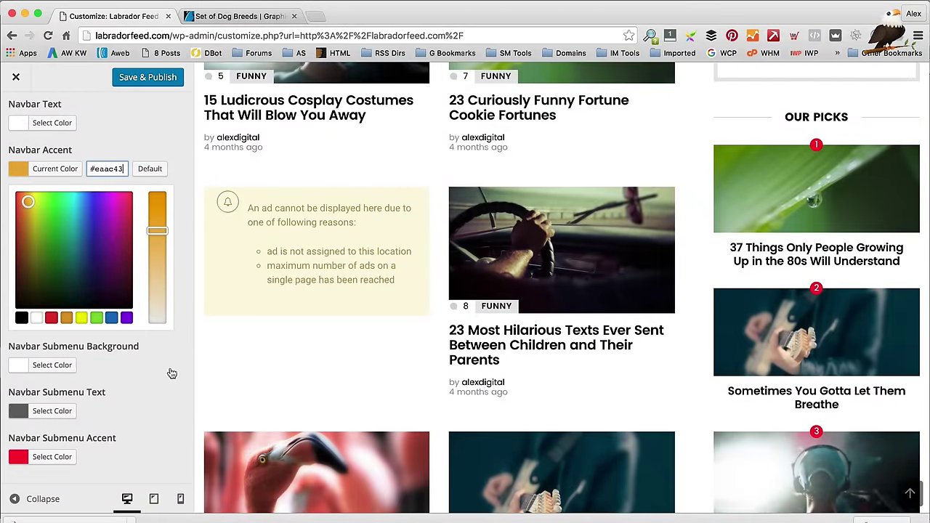
{"action": "scroll", "coordinate": [284, 360], "scroll_direction": "up", "scroll_amount": 15}
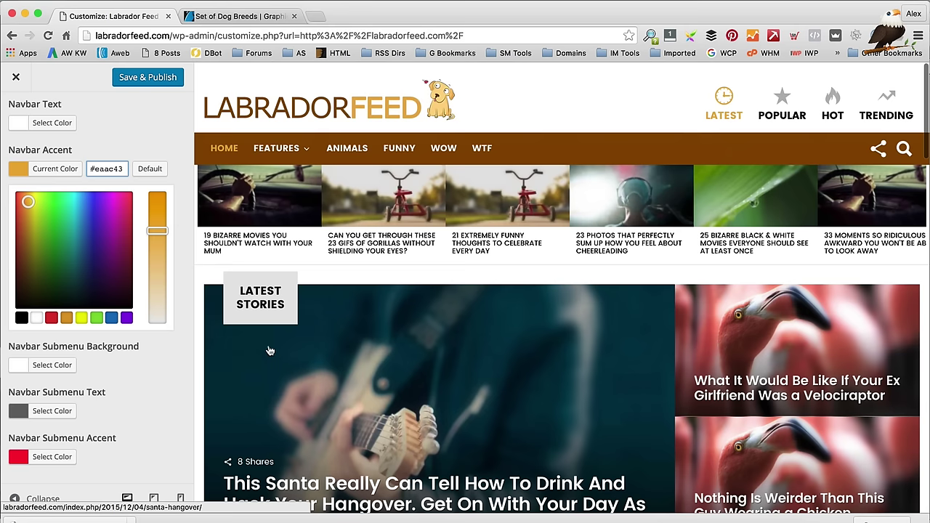
{"action": "mouse_move", "coordinate": [291, 151]}
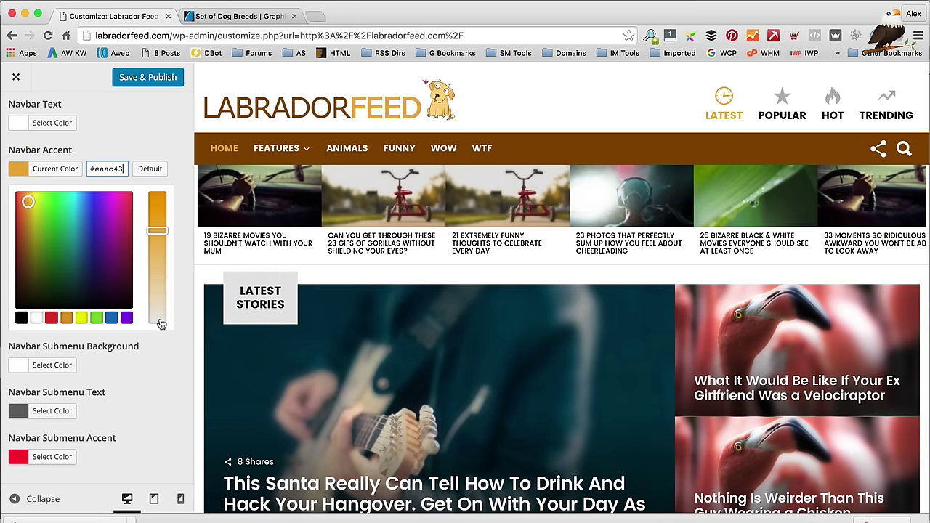
{"action": "scroll", "coordinate": [240, 218], "scroll_direction": "down", "scroll_amount": 1}
{"action": "mouse_move", "coordinate": [279, 124]}
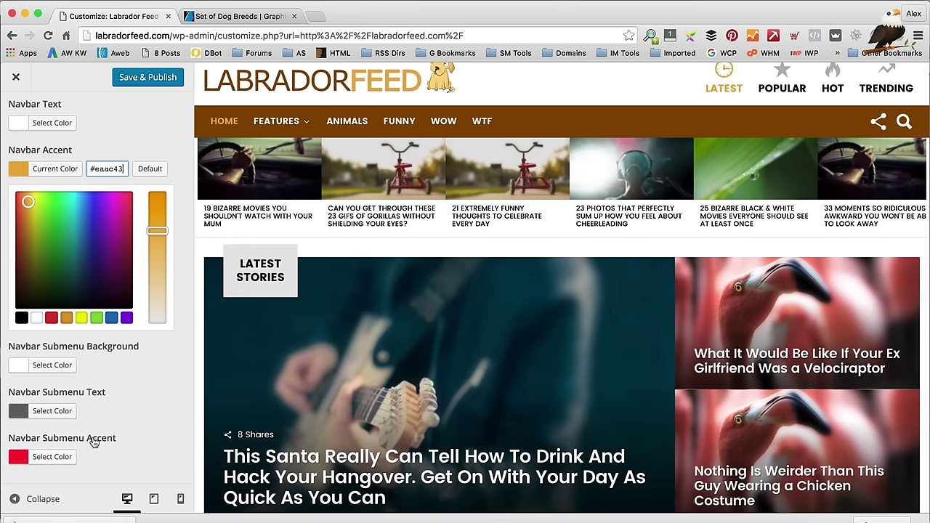
{"action": "left_click", "coordinate": [63, 458]}
{"action": "left_click_drag", "start_coordinate": [125, 306], "coordinate": [88, 306]}
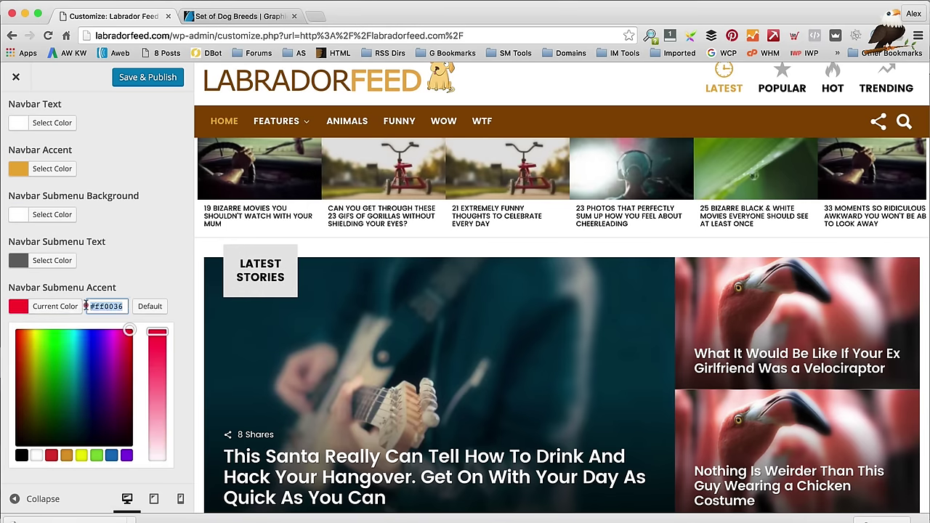
{"action": "type", "text": "#eaac43"}
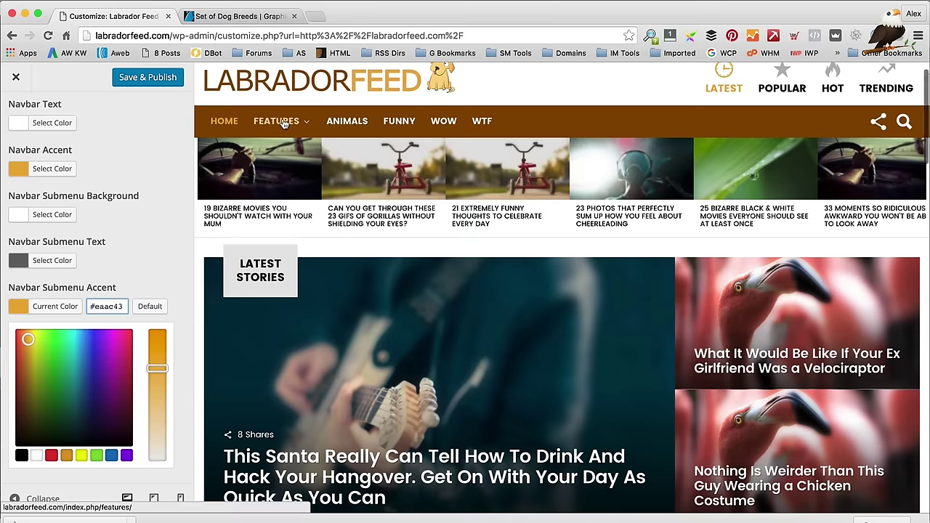
{"action": "mouse_move", "coordinate": [280, 124]}
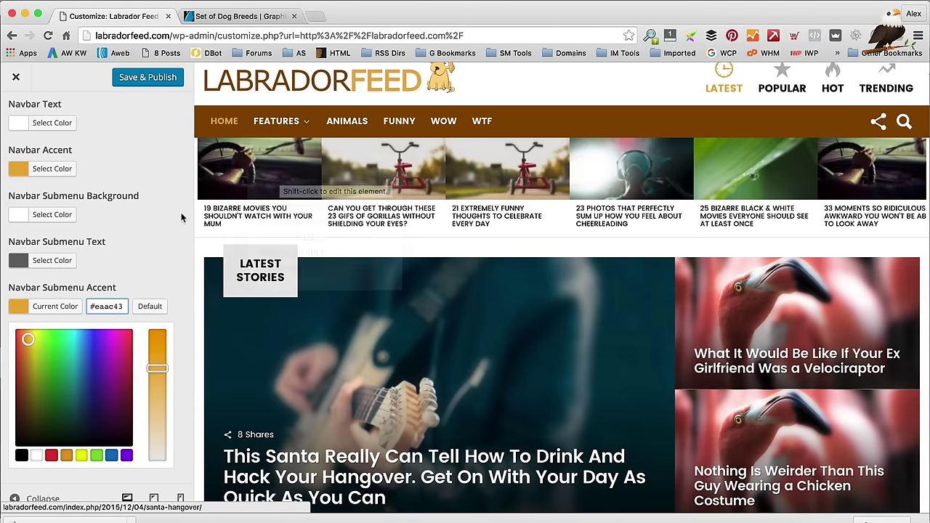
{"action": "left_click", "coordinate": [156, 78]}
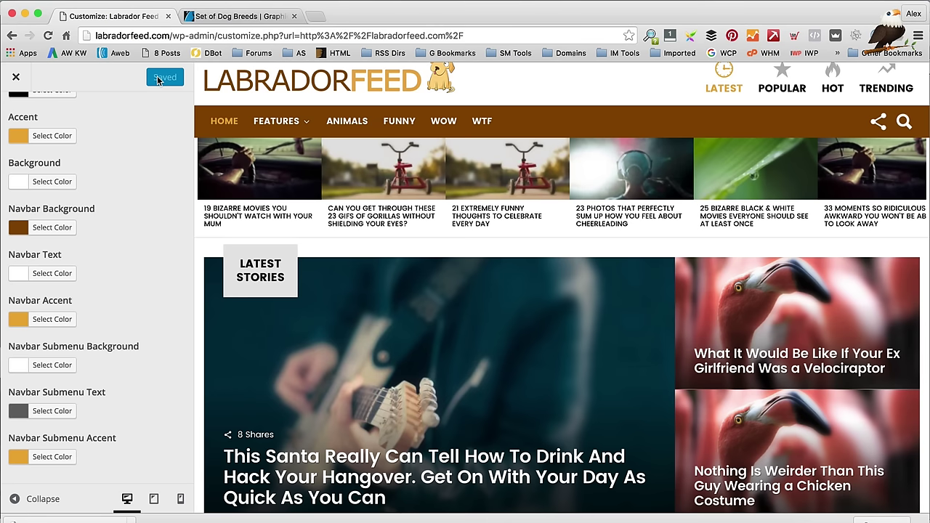
Close the customizer, scroll through the published live site, and reopen Customize from the admin bar
{"action": "left_click", "coordinate": [16, 76]}
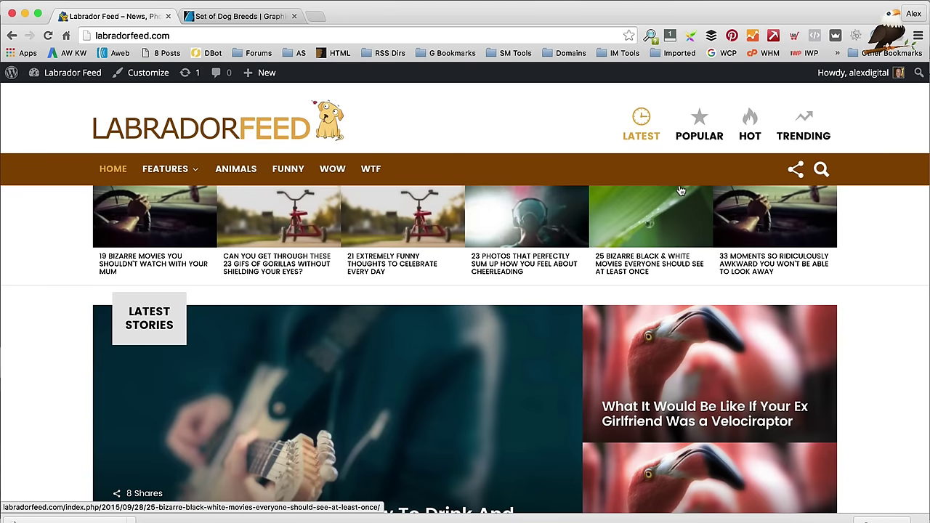
{"action": "scroll", "coordinate": [382, 213], "scroll_direction": "down", "scroll_amount": 10}
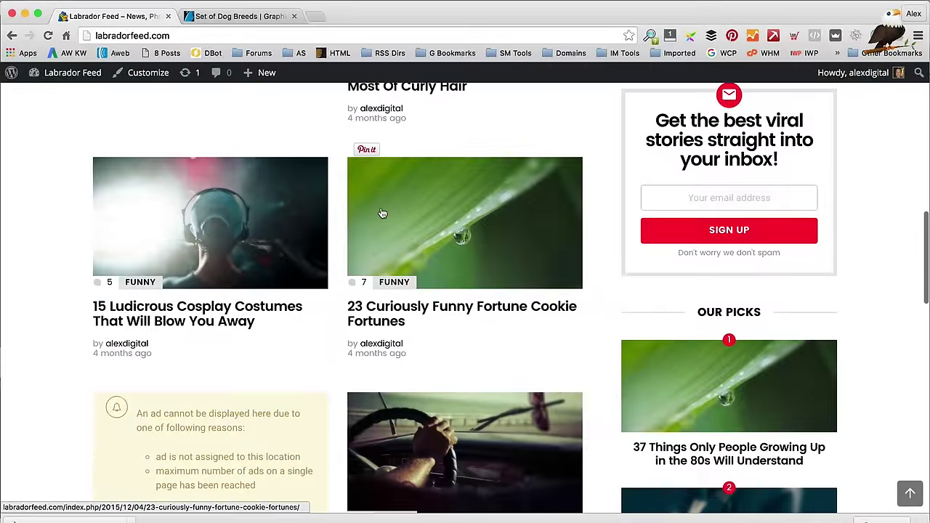
{"action": "scroll", "coordinate": [382, 213], "scroll_direction": "down", "scroll_amount": 15}
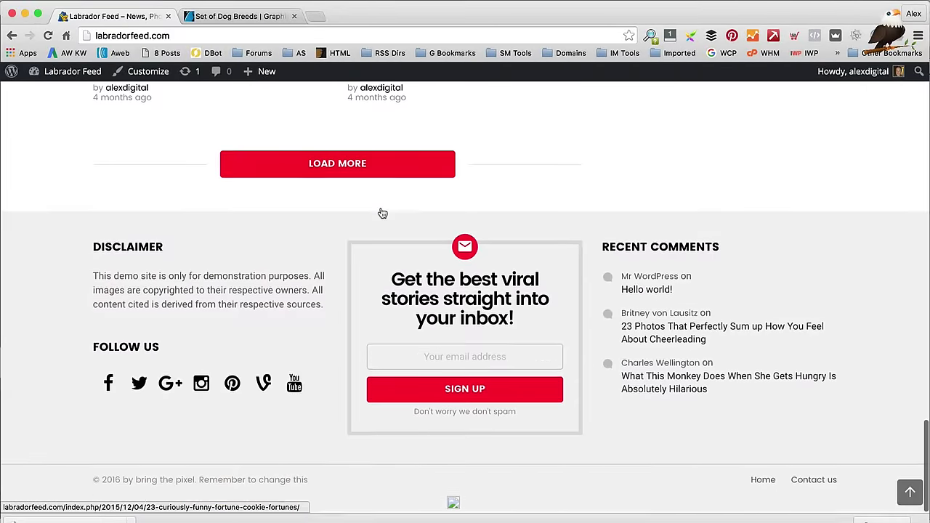
{"action": "scroll", "coordinate": [305, 201], "scroll_direction": "up", "scroll_amount": 20}
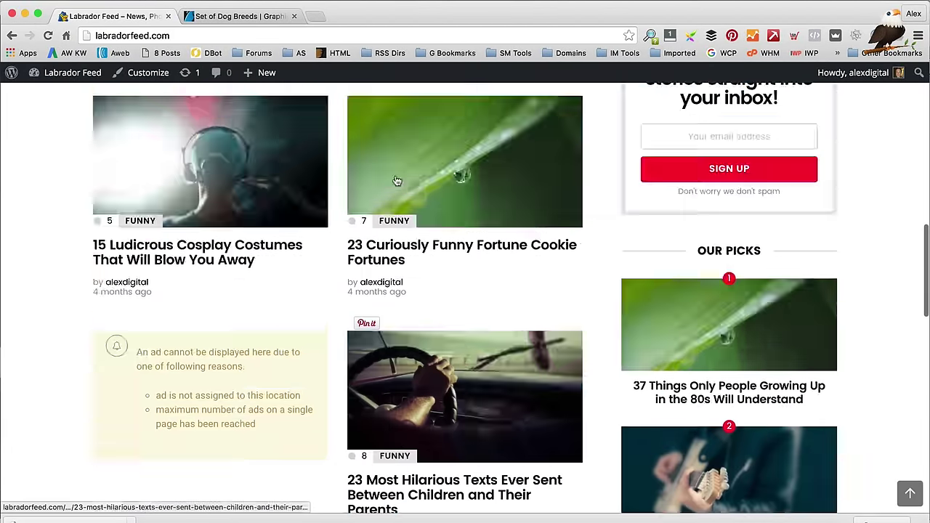
{"action": "scroll", "coordinate": [476, 244], "scroll_direction": "down", "scroll_amount": 10}
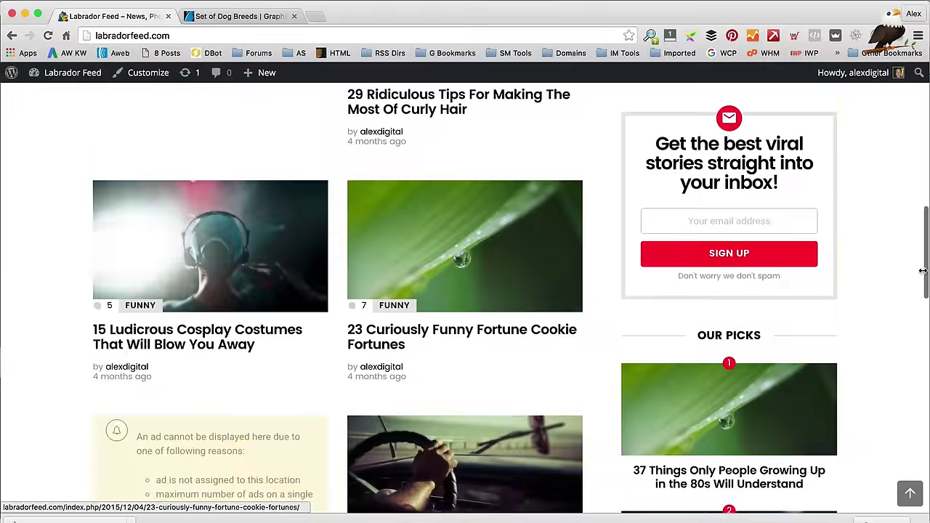
{"action": "scroll", "coordinate": [716, 205], "scroll_direction": "up", "scroll_amount": 10}
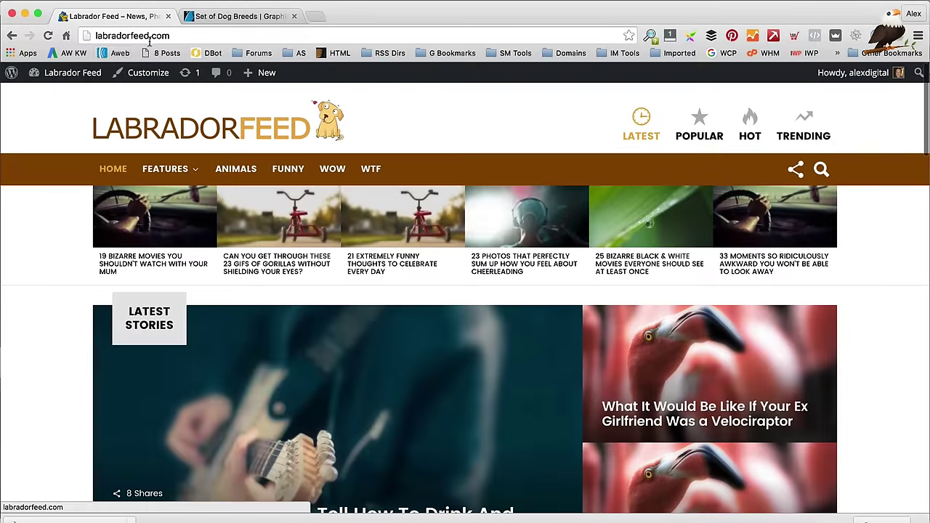
{"action": "left_click", "coordinate": [147, 73]}
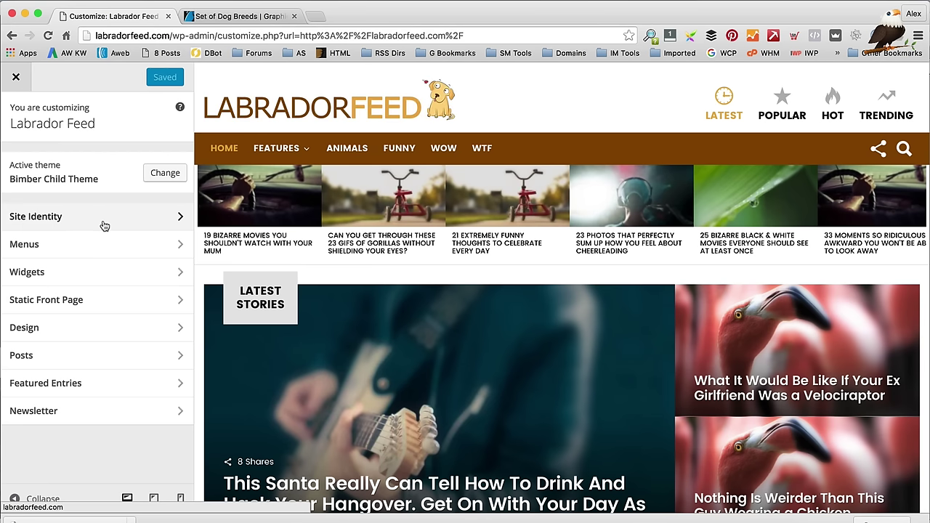
In Design > Global, choose the boxed layout and preview it with the sidebar hidden
{"action": "left_click", "coordinate": [72, 327]}
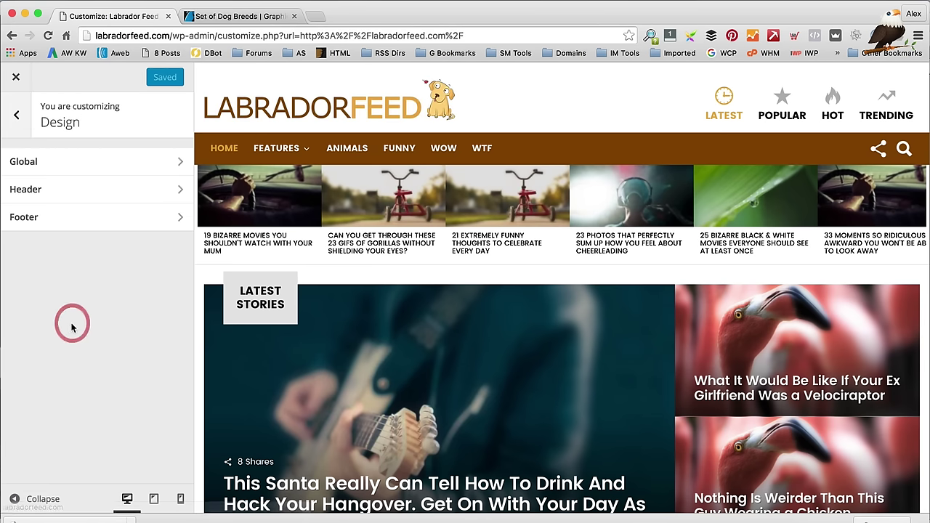
{"action": "left_click", "coordinate": [95, 161]}
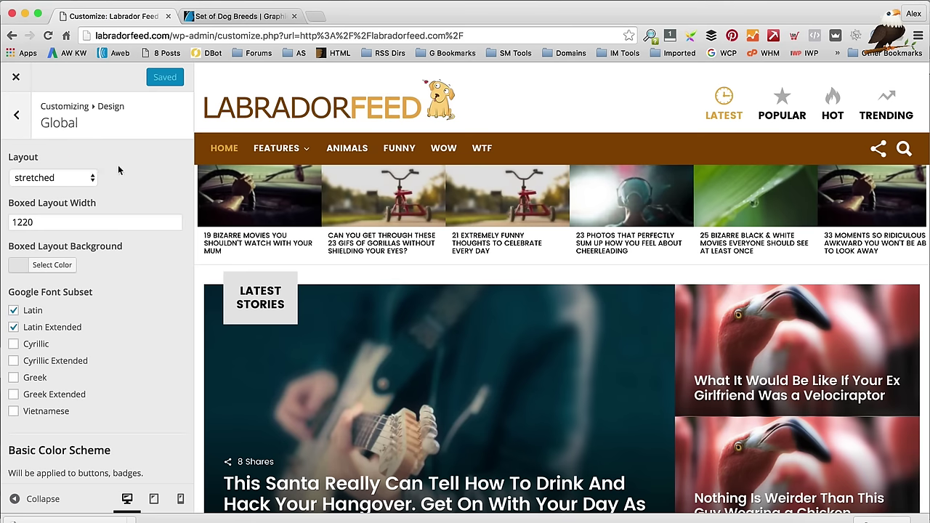
{"action": "scroll", "coordinate": [123, 178], "scroll_direction": "down", "scroll_amount": 1}
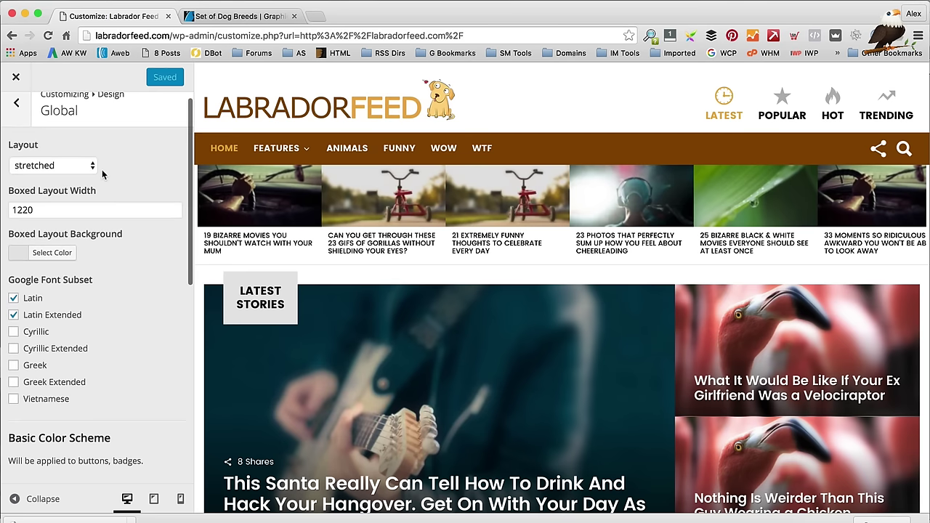
{"action": "scroll", "coordinate": [109, 200], "scroll_direction": "down", "scroll_amount": 2}
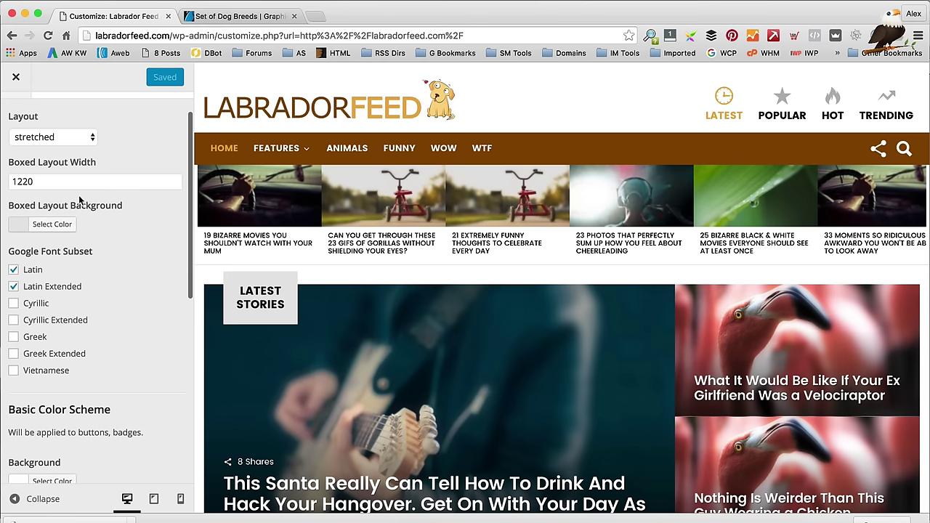
{"action": "scroll", "coordinate": [135, 251], "scroll_direction": "up", "scroll_amount": 3}
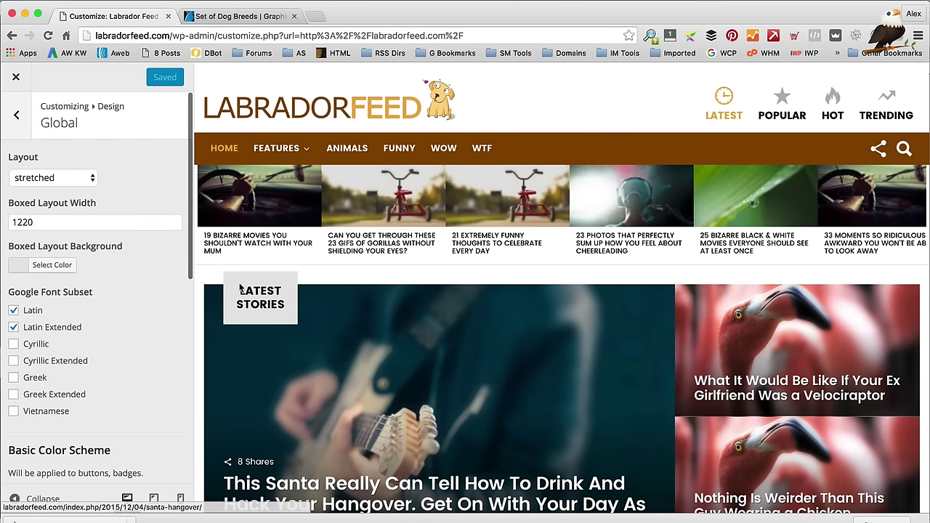
{"action": "left_click", "coordinate": [74, 177]}
{"action": "left_click", "coordinate": [33, 166]}
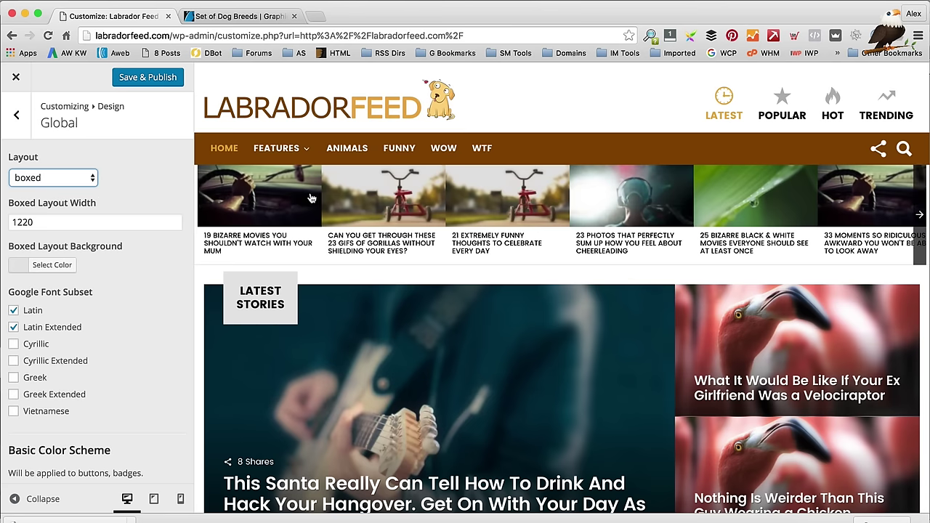
{"action": "scroll", "coordinate": [303, 206], "scroll_direction": "down", "scroll_amount": 5}
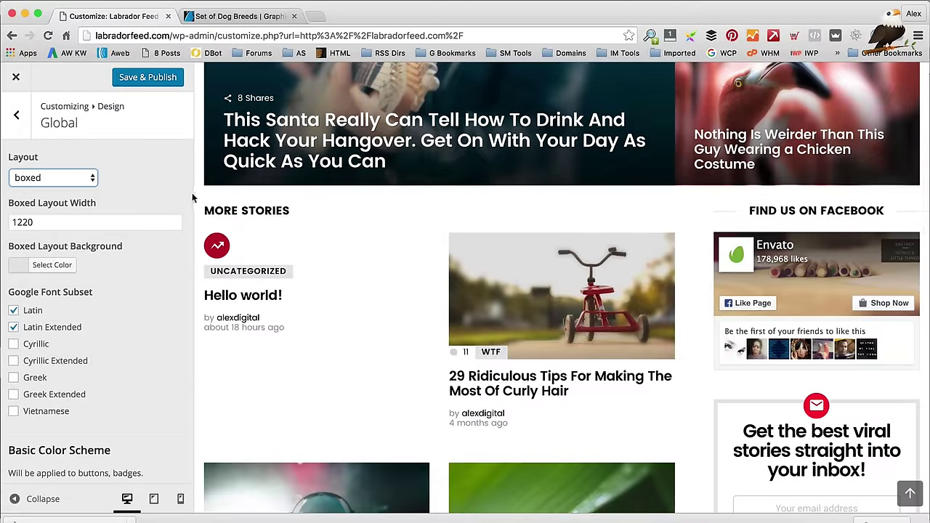
{"action": "left_click", "coordinate": [15, 499]}
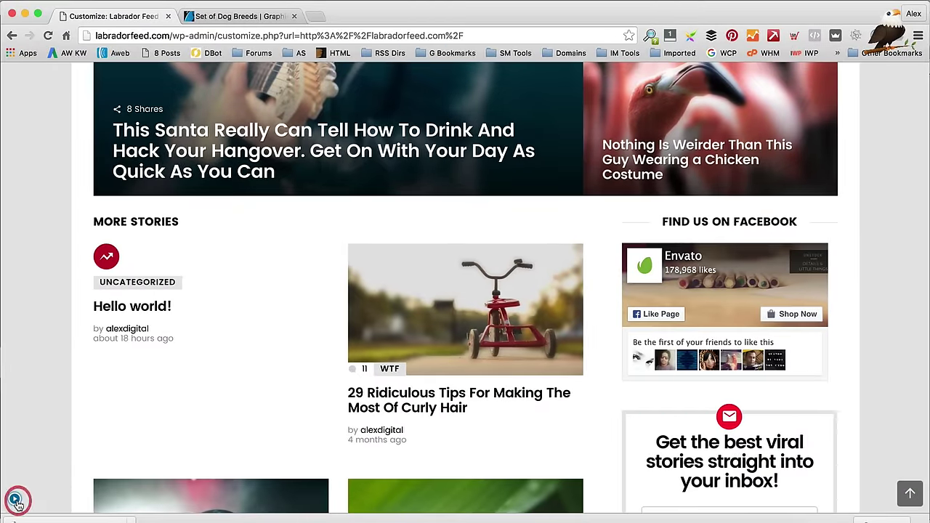
{"action": "scroll", "coordinate": [138, 377], "scroll_direction": "up", "scroll_amount": 5}
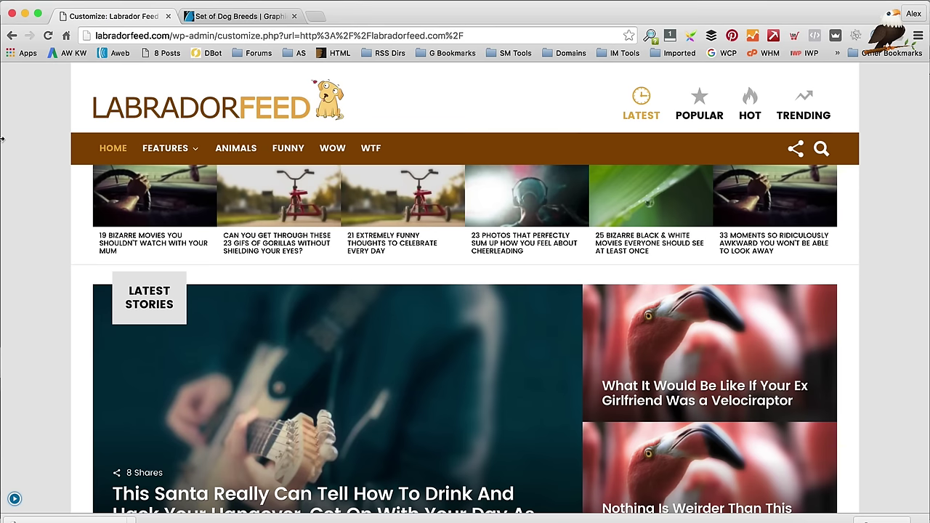
Switch the layout back to stretched and preview it for comparison
{"action": "left_click", "coordinate": [14, 501]}
{"action": "left_click", "coordinate": [55, 178]}
{"action": "left_click", "coordinate": [62, 188]}
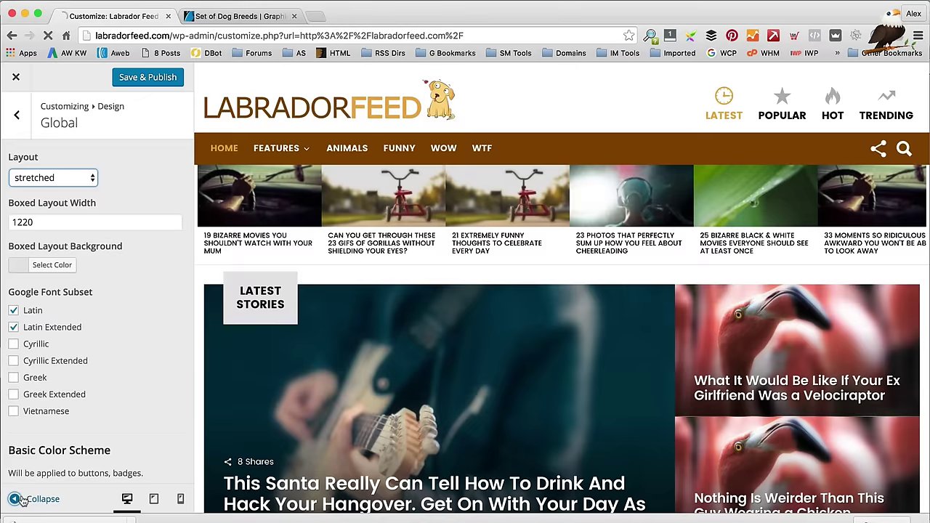
{"action": "left_click", "coordinate": [15, 500]}
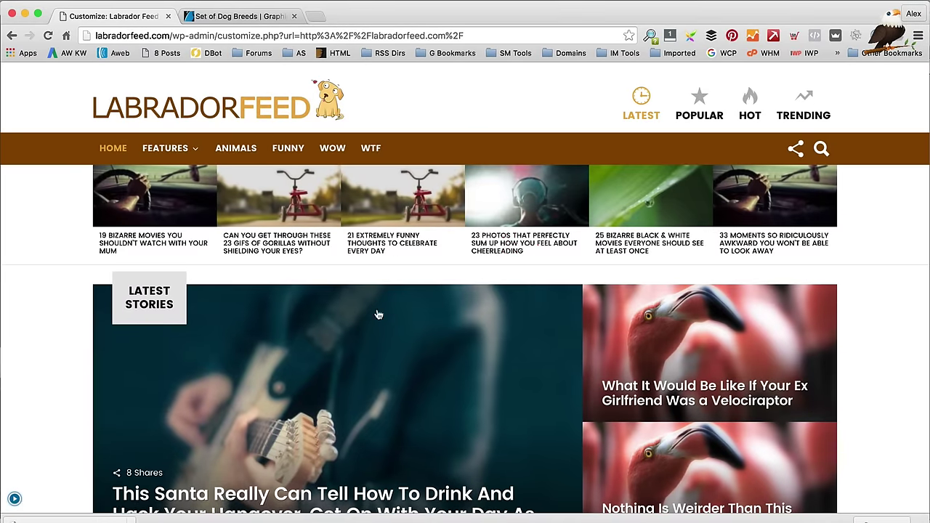
{"action": "scroll", "coordinate": [870, 313], "scroll_direction": "down", "scroll_amount": 10}
{"action": "scroll", "coordinate": [869, 309], "scroll_direction": "up", "scroll_amount": 10}
Reselect the boxed layout and preview the boxed site
{"action": "left_click", "coordinate": [14, 498]}
{"action": "left_click", "coordinate": [77, 180]}
{"action": "left_click", "coordinate": [75, 167]}
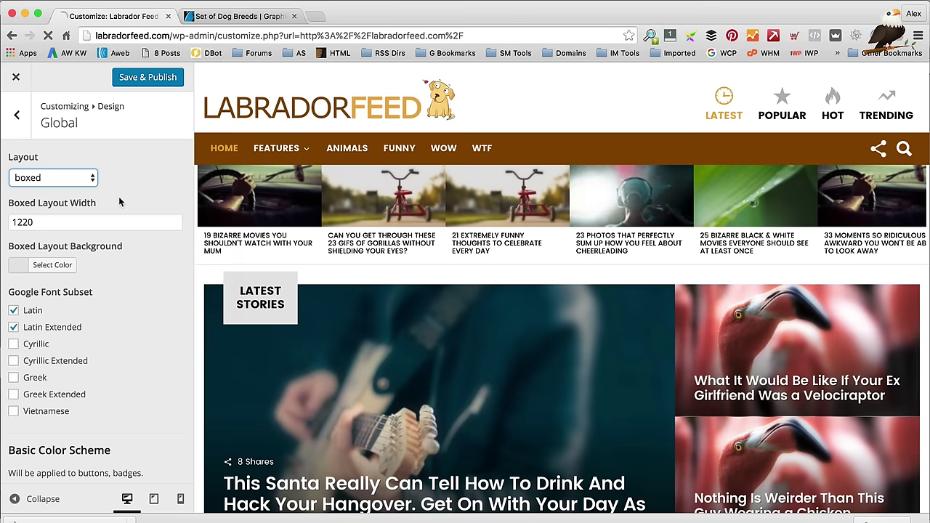
{"action": "left_click", "coordinate": [16, 499]}
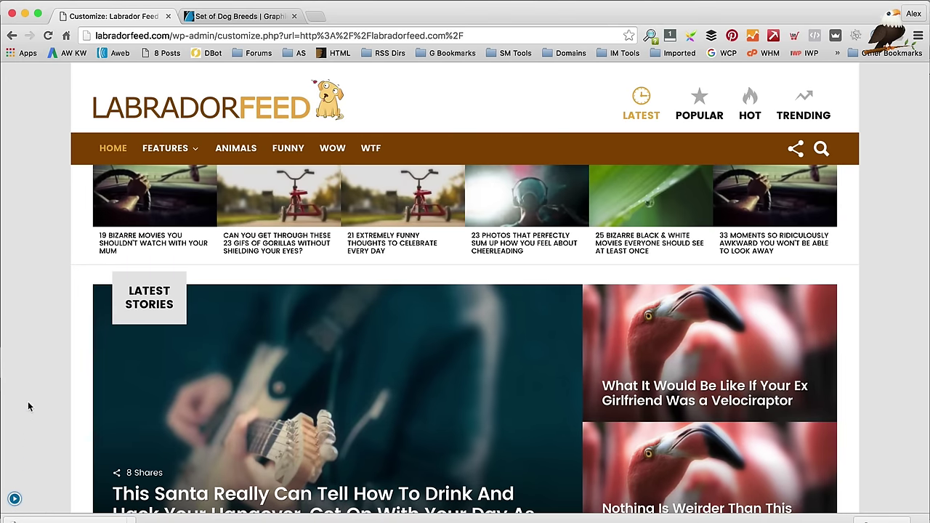
{"action": "scroll", "coordinate": [26, 404], "scroll_direction": "down", "scroll_amount": 10}
{"action": "scroll", "coordinate": [21, 403], "scroll_direction": "up", "scroll_amount": 12}
Enter #f5f5f5 as the Boxed Layout Background colour and preview the grey surround
{"action": "left_click", "coordinate": [13, 499]}
{"action": "scroll", "coordinate": [72, 327], "scroll_direction": "down", "scroll_amount": 1}
{"action": "left_click", "coordinate": [50, 243]}
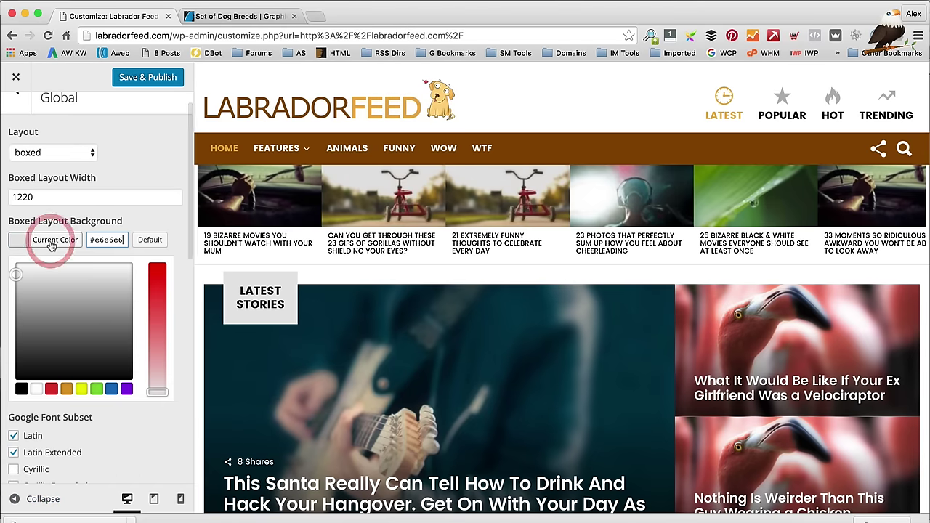
{"action": "left_click", "coordinate": [124, 239]}
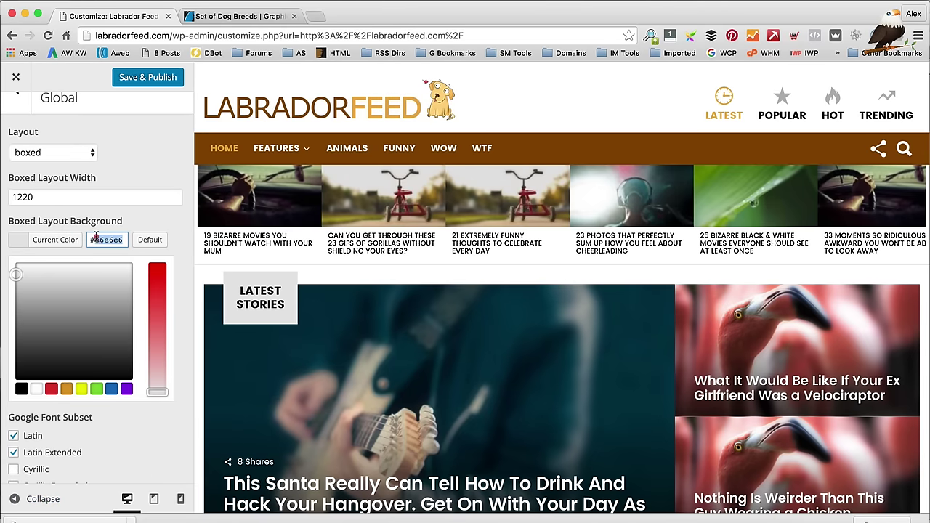
{"action": "type", "text": "#f5f5f5"}
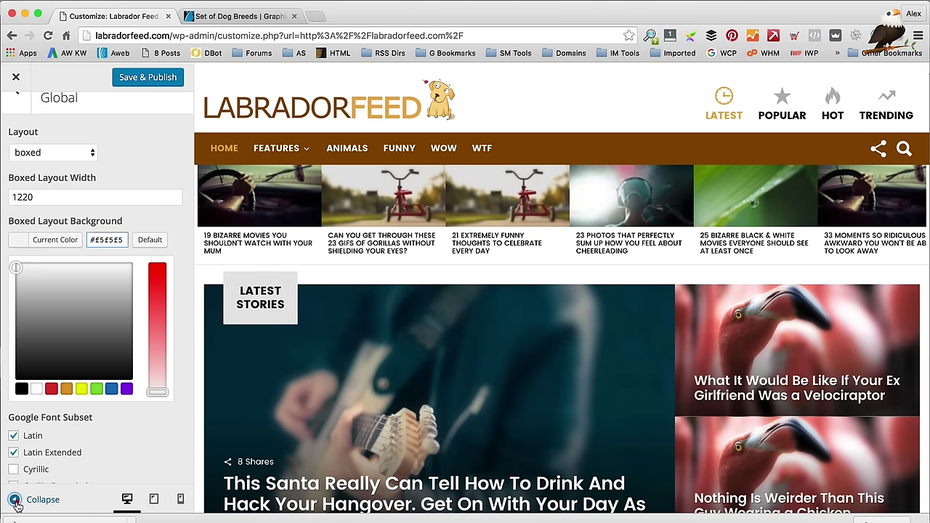
{"action": "left_click", "coordinate": [15, 498]}
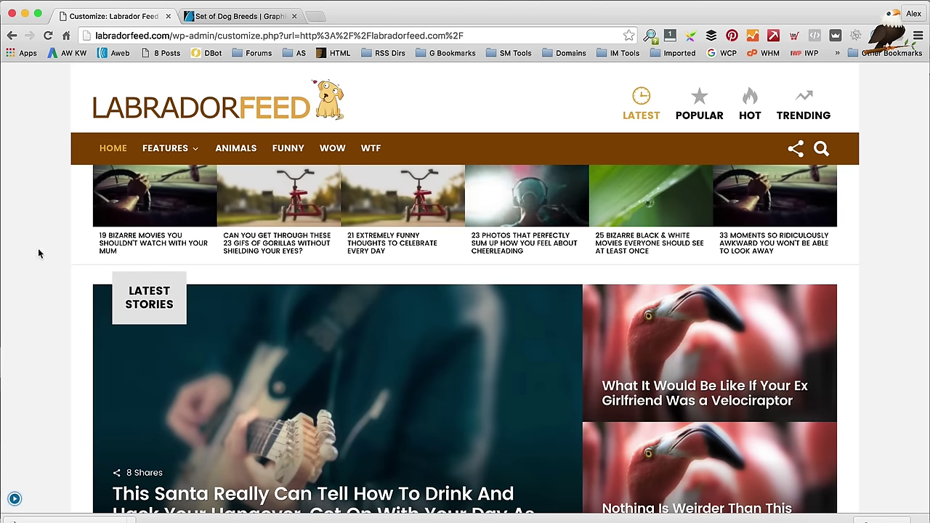
{"action": "scroll", "coordinate": [70, 202], "scroll_direction": "down", "scroll_amount": 6}
{"action": "scroll", "coordinate": [77, 201], "scroll_direction": "up", "scroll_amount": 6}
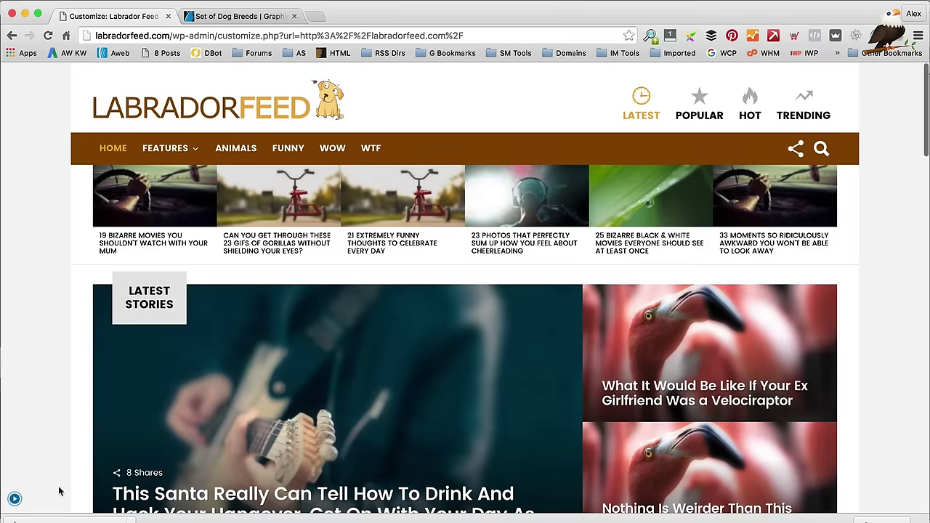
{"action": "left_click", "coordinate": [14, 501]}
{"action": "scroll", "coordinate": [136, 267], "scroll_direction": "down", "scroll_amount": 5}
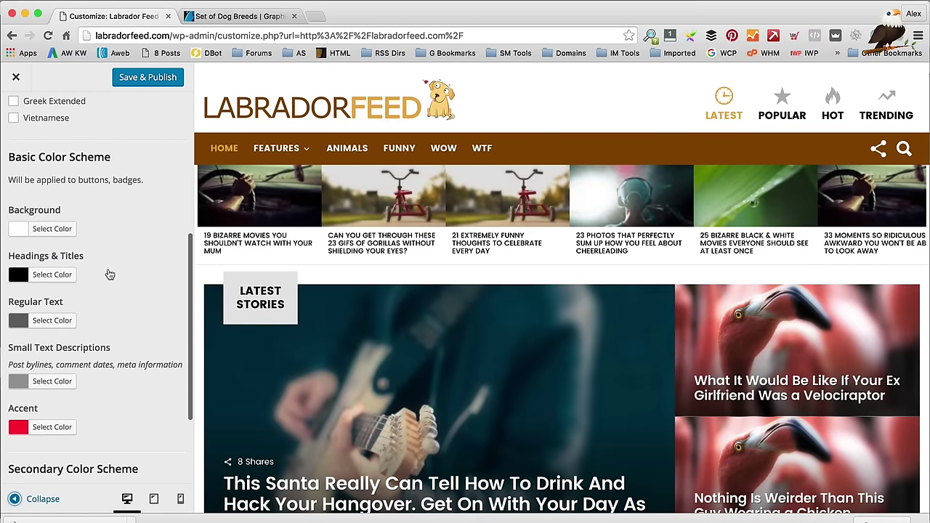
Replace the Basic Color Scheme Accent's red #ff0036 with the pasted gold #eaac43
{"action": "scroll", "coordinate": [340, 242], "scroll_direction": "down", "scroll_amount": 5}
{"action": "scroll", "coordinate": [338, 245], "scroll_direction": "up", "scroll_amount": 3}
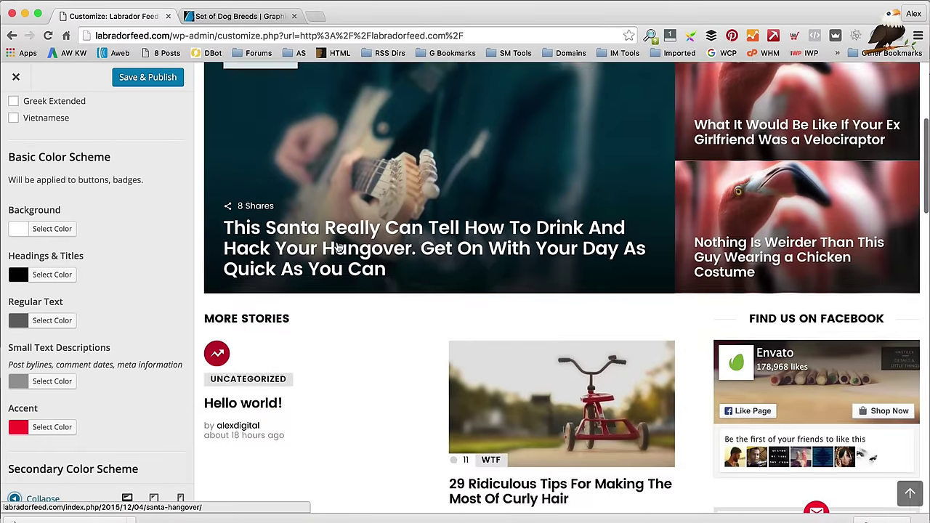
{"action": "scroll", "coordinate": [338, 247], "scroll_direction": "down", "scroll_amount": 6}
{"action": "scroll", "coordinate": [337, 247], "scroll_direction": "down", "scroll_amount": 2}
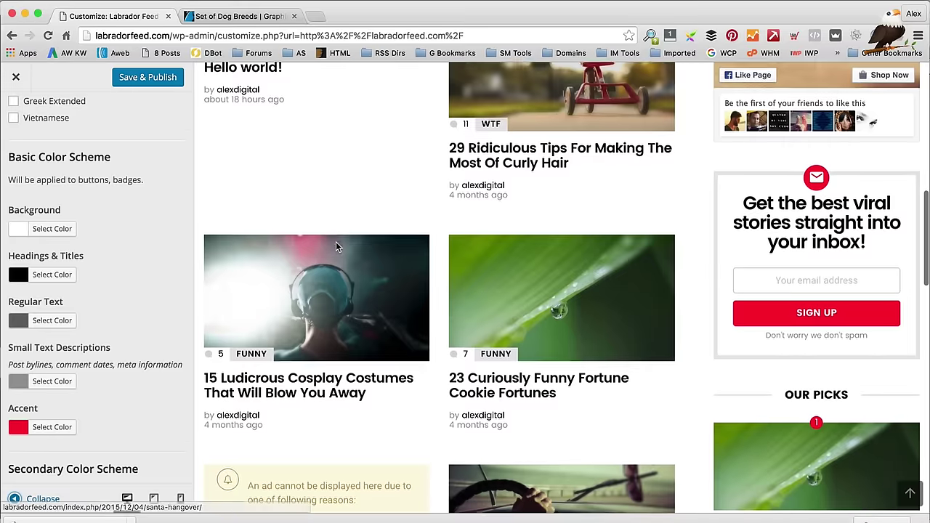
{"action": "scroll", "coordinate": [337, 247], "scroll_direction": "up", "scroll_amount": 3}
{"action": "scroll", "coordinate": [336, 247], "scroll_direction": "up", "scroll_amount": 2}
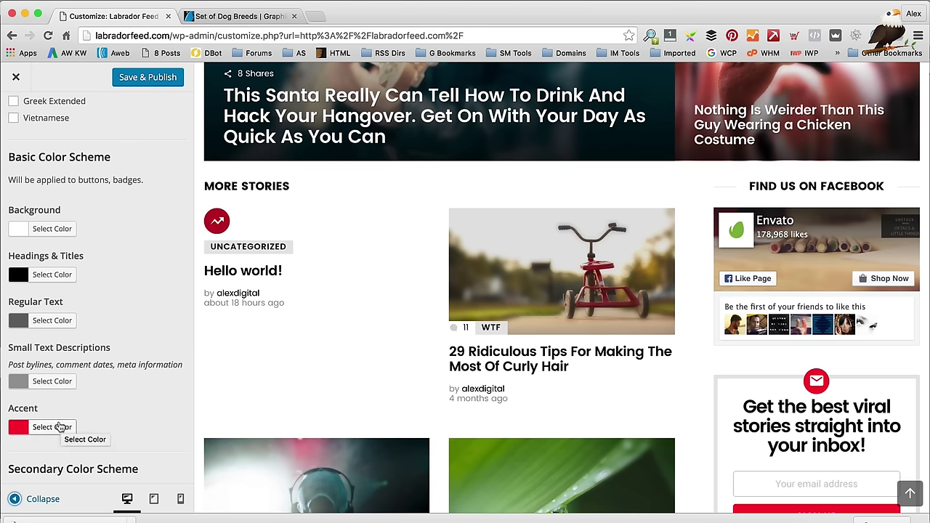
{"action": "left_click", "coordinate": [61, 426]}
{"action": "left_click_drag", "start_coordinate": [124, 431], "coordinate": [88, 429]}
{"action": "type", "text": "#eaac43"}
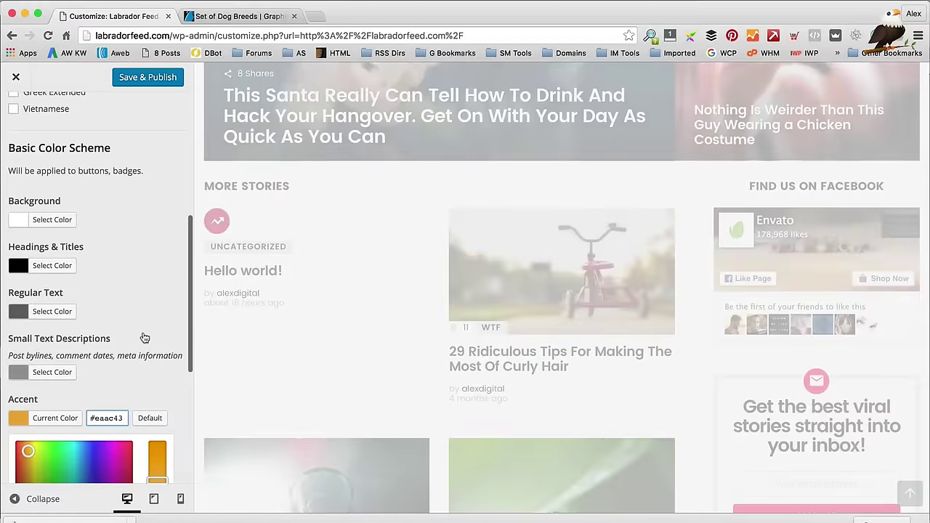
{"action": "scroll", "coordinate": [145, 338], "scroll_direction": "down", "scroll_amount": 1}
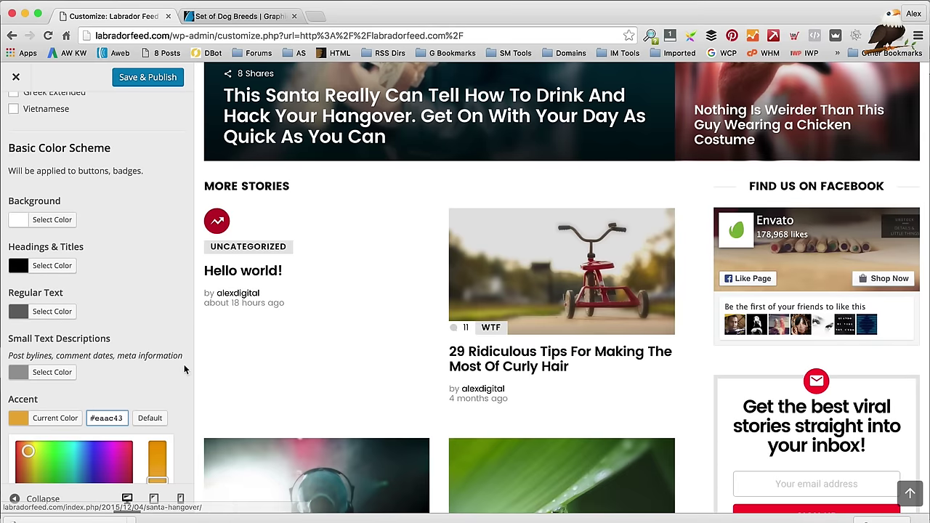
{"action": "scroll", "coordinate": [117, 327], "scroll_direction": "down", "scroll_amount": 5}
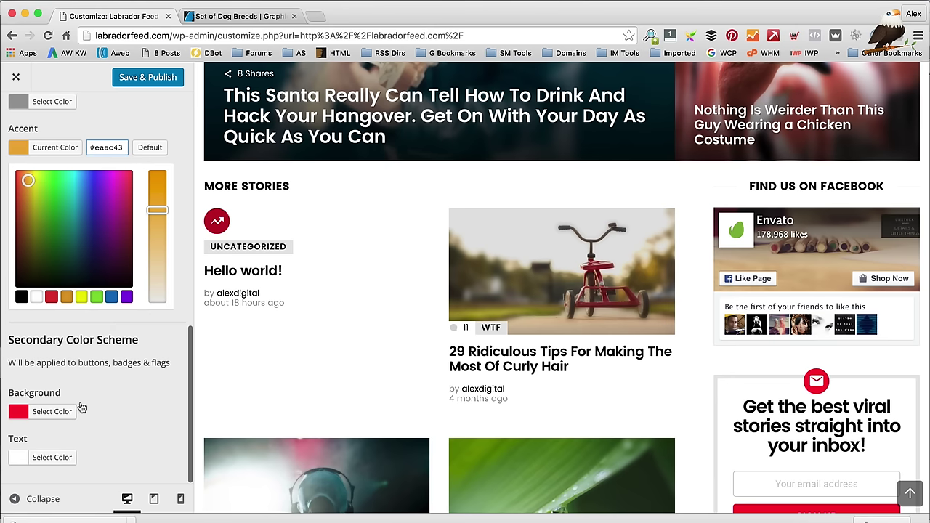
Replace the red Secondary Color Scheme Background with gold #eaac43
{"action": "left_click", "coordinate": [47, 413]}
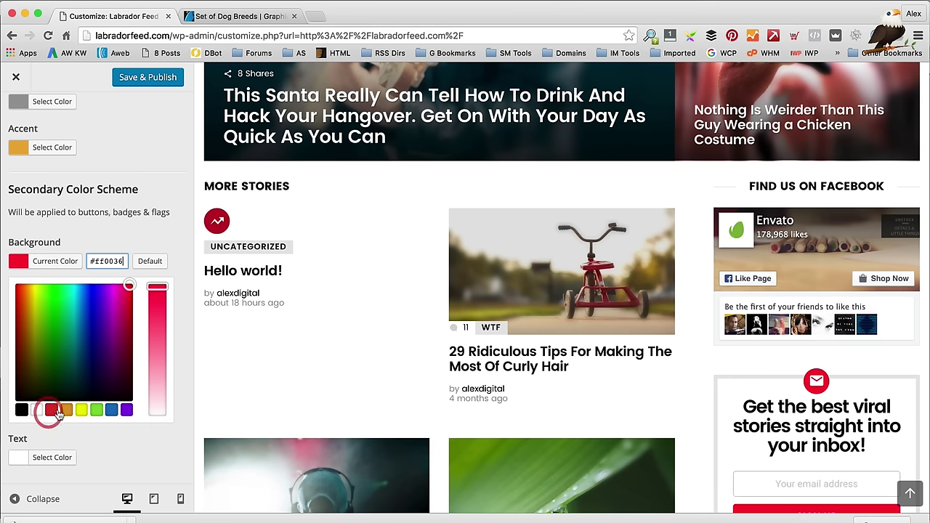
{"action": "triple_click", "coordinate": [116, 261]}
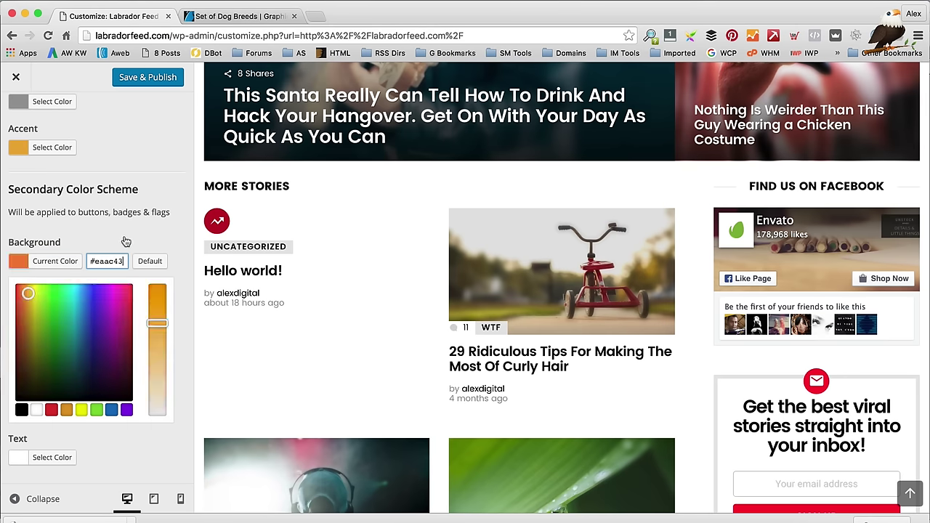
{"action": "type", "text": "#eaac43"}
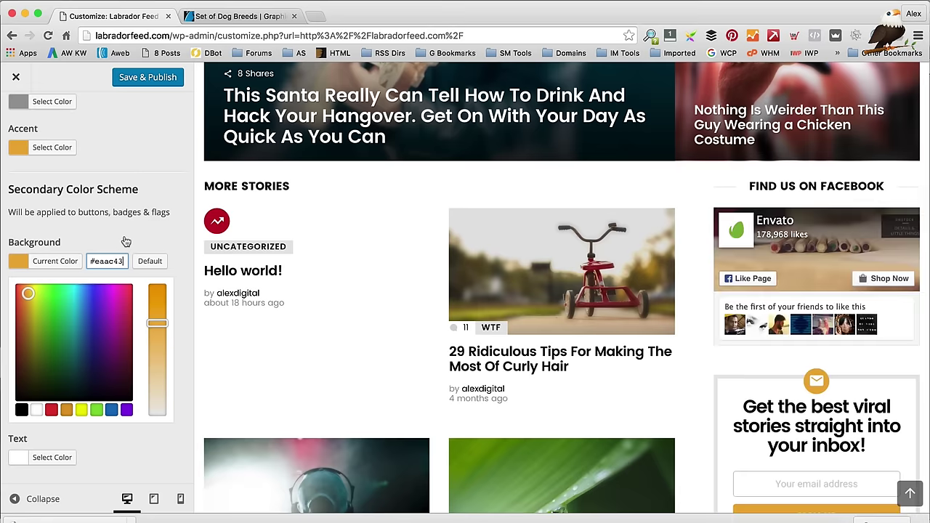
Scroll back up and Save & Publish the design changes
{"action": "scroll", "coordinate": [286, 333], "scroll_direction": "down", "scroll_amount": 2}
{"action": "scroll", "coordinate": [286, 335], "scroll_direction": "up", "scroll_amount": 4}
{"action": "scroll", "coordinate": [310, 355], "scroll_direction": "up", "scroll_amount": 4}
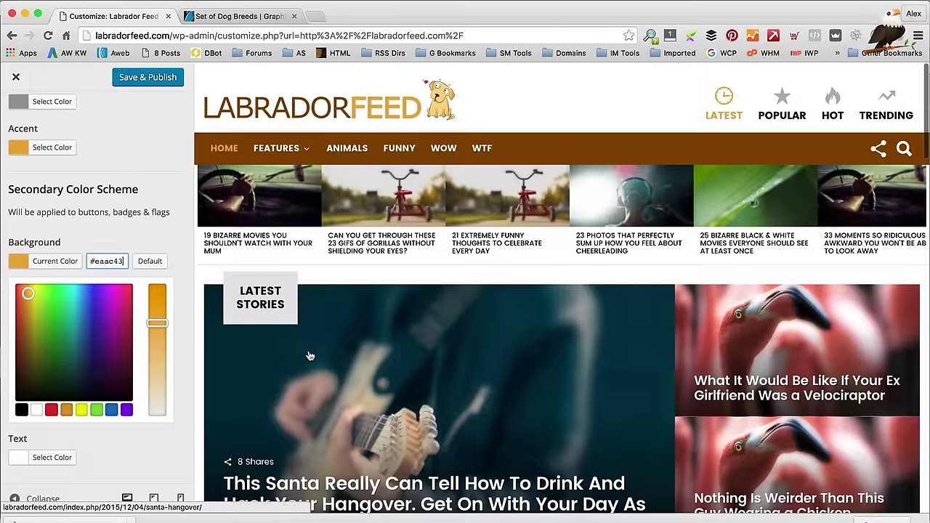
{"action": "scroll", "coordinate": [306, 349], "scroll_direction": "down", "scroll_amount": 15}
{"action": "scroll", "coordinate": [306, 349], "scroll_direction": "up", "scroll_amount": 10}
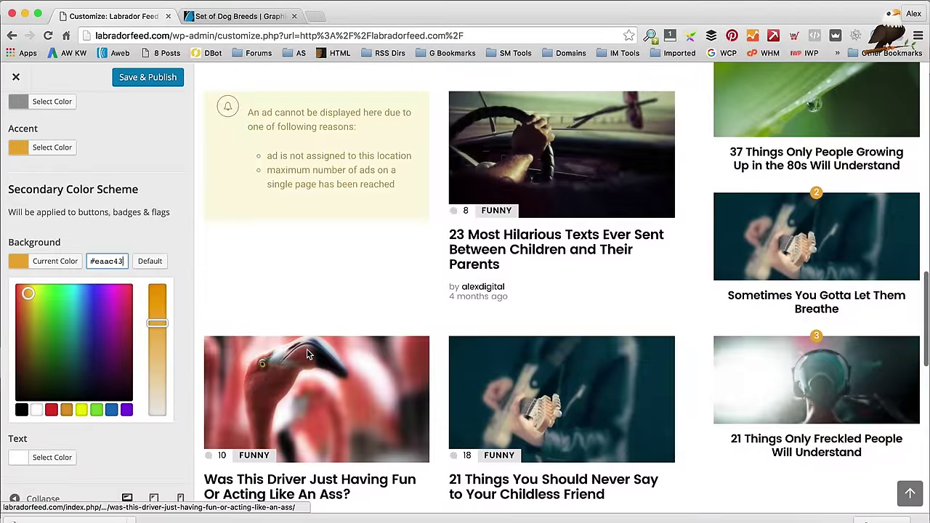
{"action": "scroll", "coordinate": [306, 353], "scroll_direction": "up", "scroll_amount": 6}
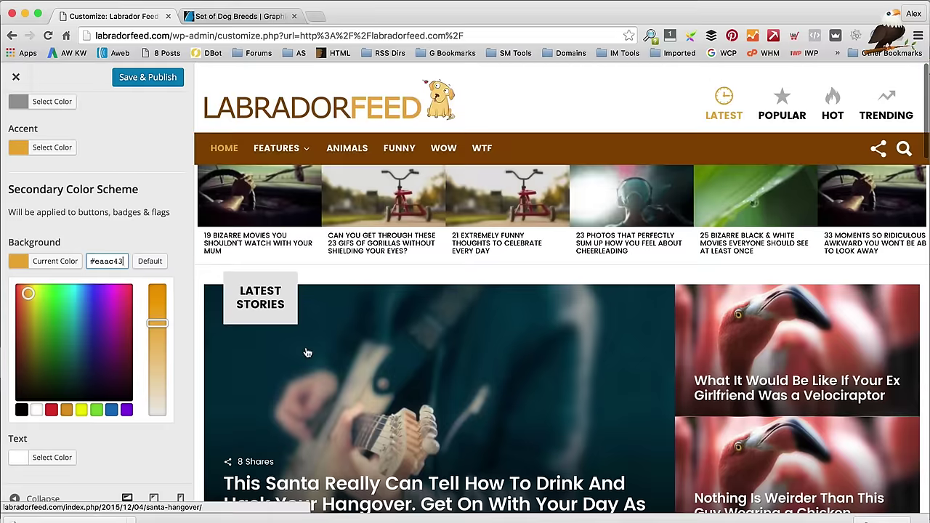
{"action": "scroll", "coordinate": [149, 233], "scroll_direction": "up", "scroll_amount": 8}
{"action": "scroll", "coordinate": [149, 232], "scroll_direction": "up", "scroll_amount": 2}
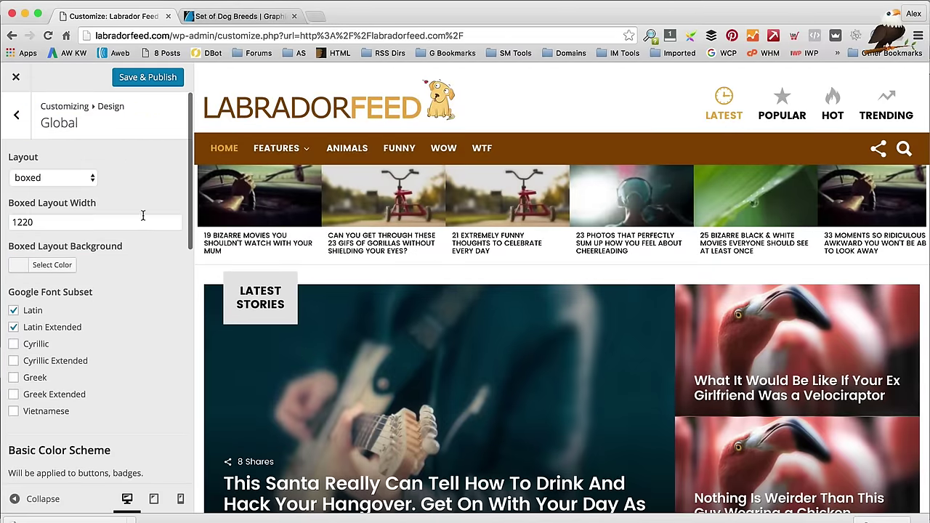
{"action": "left_click", "coordinate": [154, 85]}
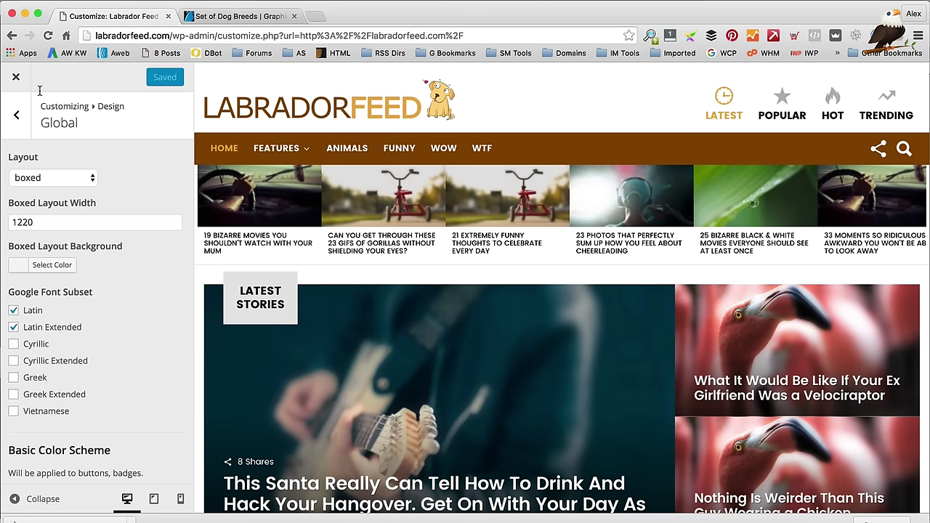
Close the customizer and browse the live homepage to check the boxed layout
{"action": "left_click", "coordinate": [16, 76]}
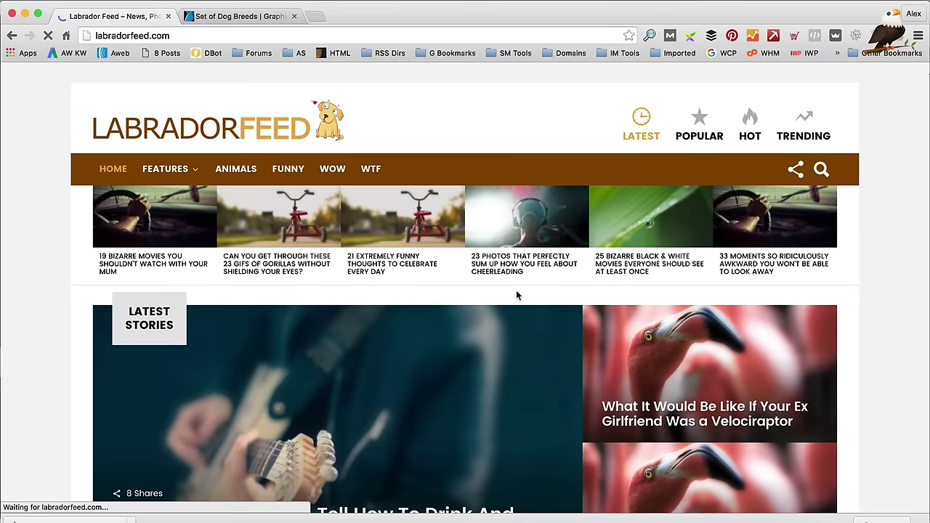
{"action": "scroll", "coordinate": [471, 240], "scroll_direction": "down", "scroll_amount": 10}
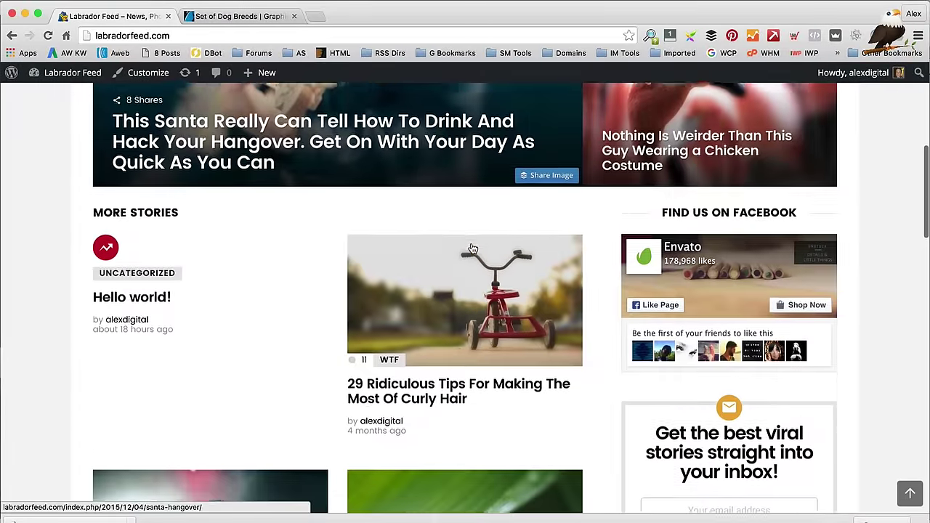
{"action": "scroll", "coordinate": [473, 248], "scroll_direction": "down", "scroll_amount": 14}
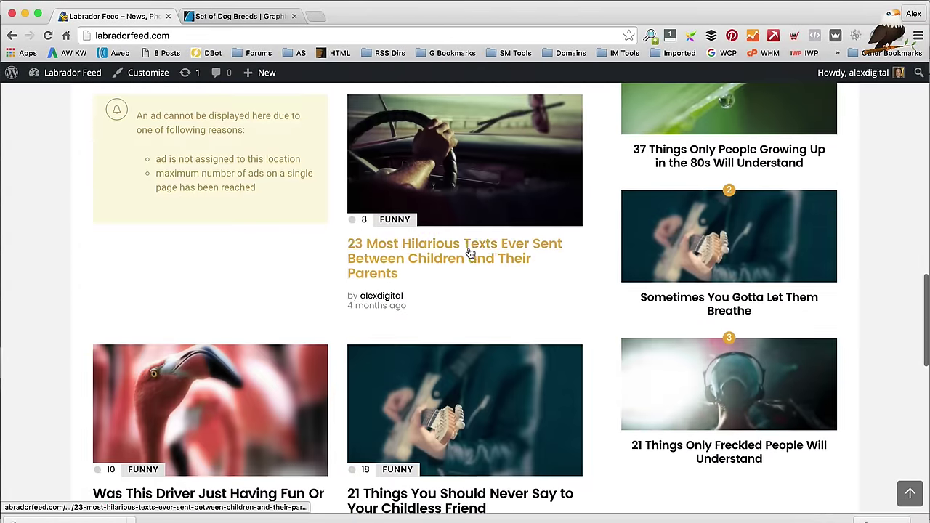
{"action": "scroll", "coordinate": [469, 253], "scroll_direction": "down", "scroll_amount": 14}
{"action": "key", "text": "Home"}
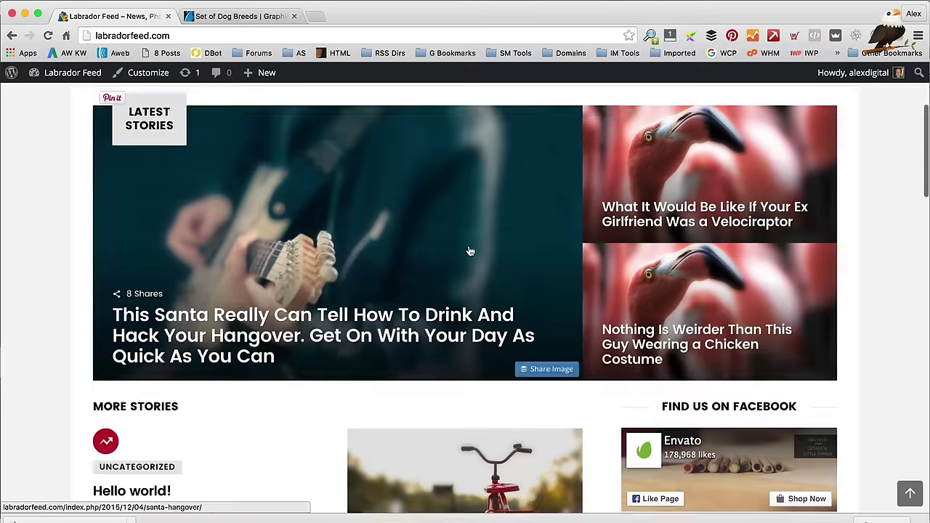
{"action": "scroll", "coordinate": [469, 253], "scroll_direction": "down", "scroll_amount": 3}
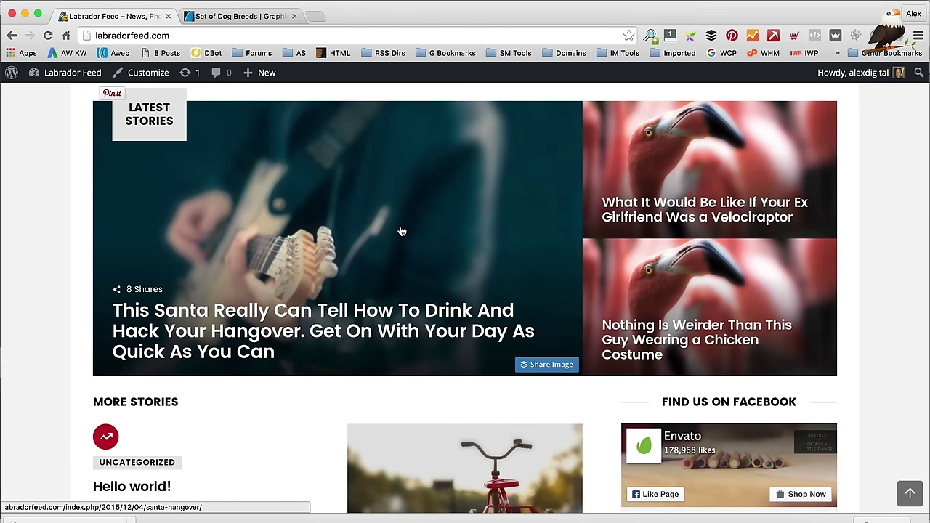
Open the Santa hangover article and check its brown menu bar and gold accents
{"action": "left_click", "coordinate": [358, 322]}
{"action": "scroll", "coordinate": [374, 286], "scroll_direction": "down", "scroll_amount": 10}
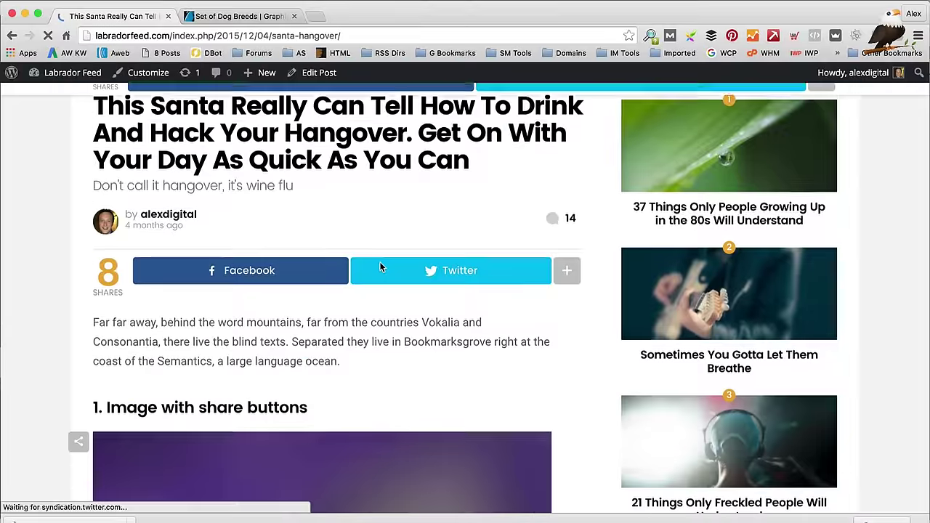
{"action": "scroll", "coordinate": [380, 267], "scroll_direction": "up", "scroll_amount": 4}
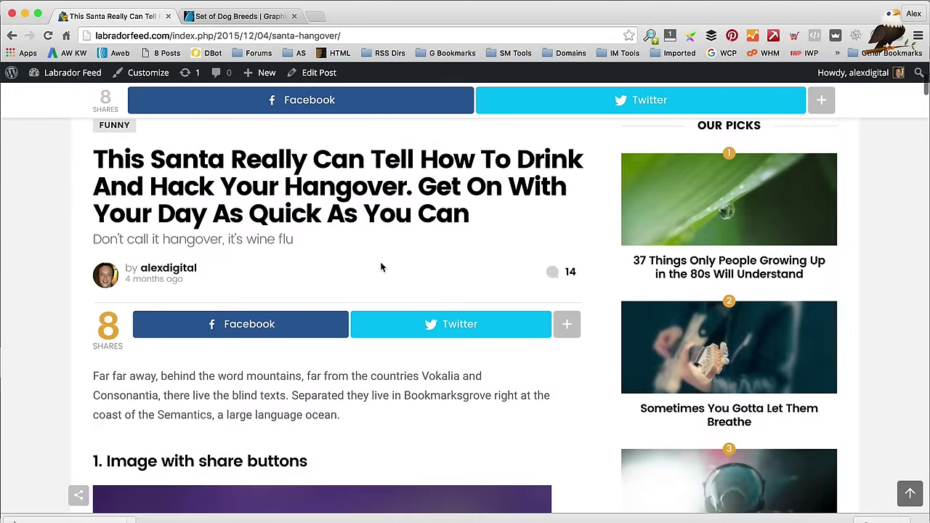
{"action": "scroll", "coordinate": [382, 265], "scroll_direction": "up", "scroll_amount": 3}
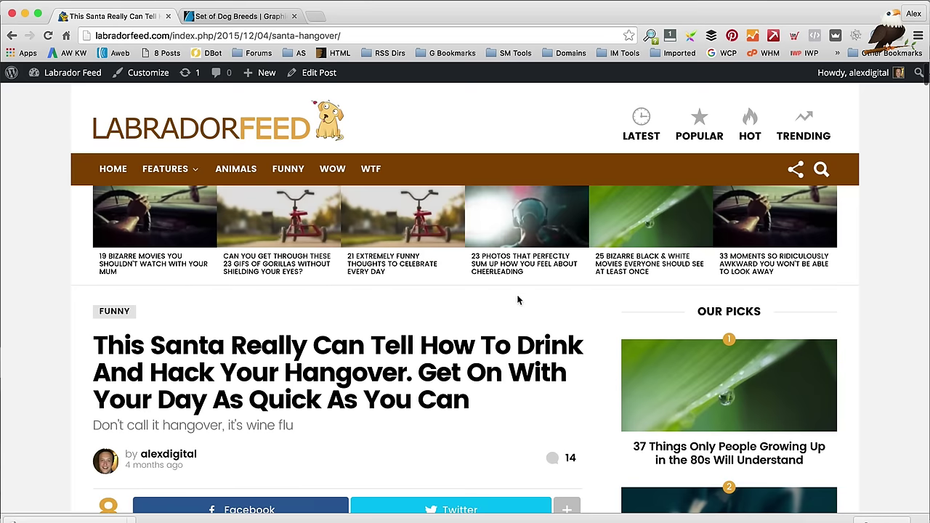
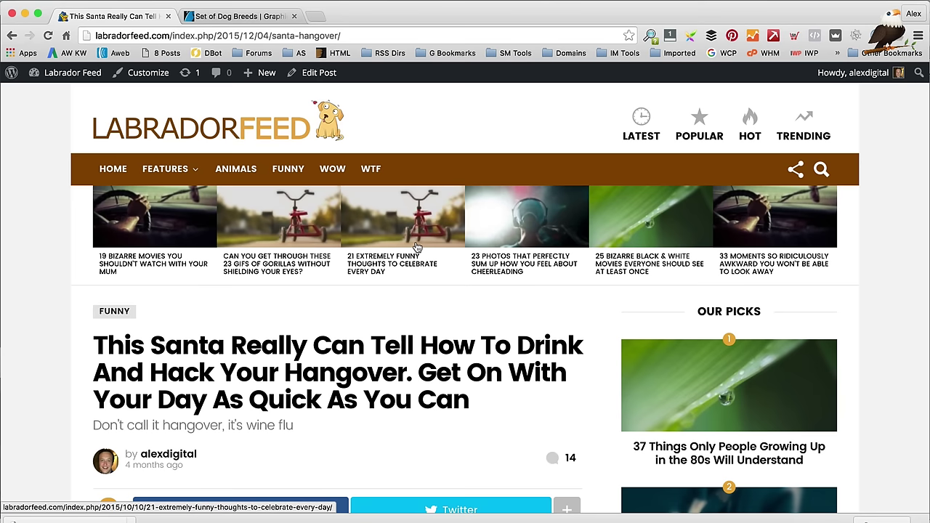
Go to the All Posts list from the admin dashboard
{"action": "mouse_move", "coordinate": [66, 72]}
{"action": "left_click", "coordinate": [62, 94]}
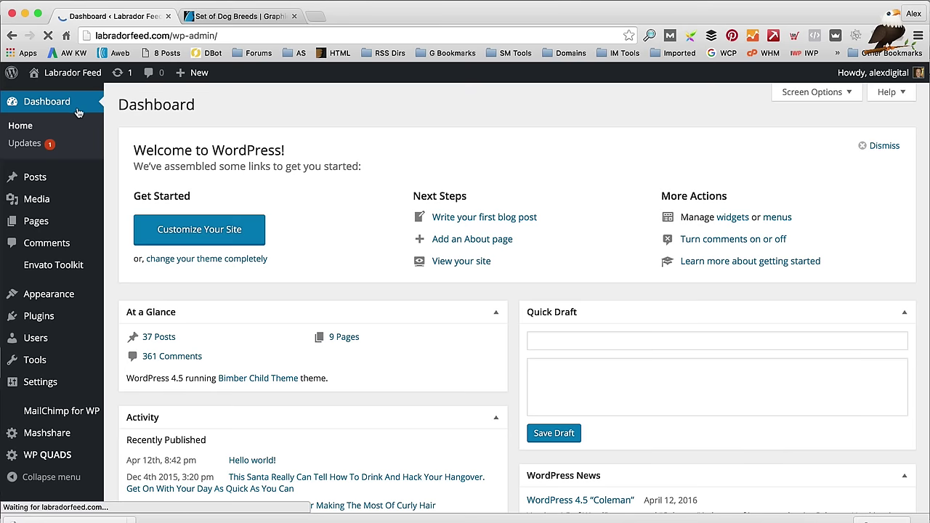
{"action": "mouse_move", "coordinate": [53, 183]}
{"action": "left_click", "coordinate": [114, 181]}
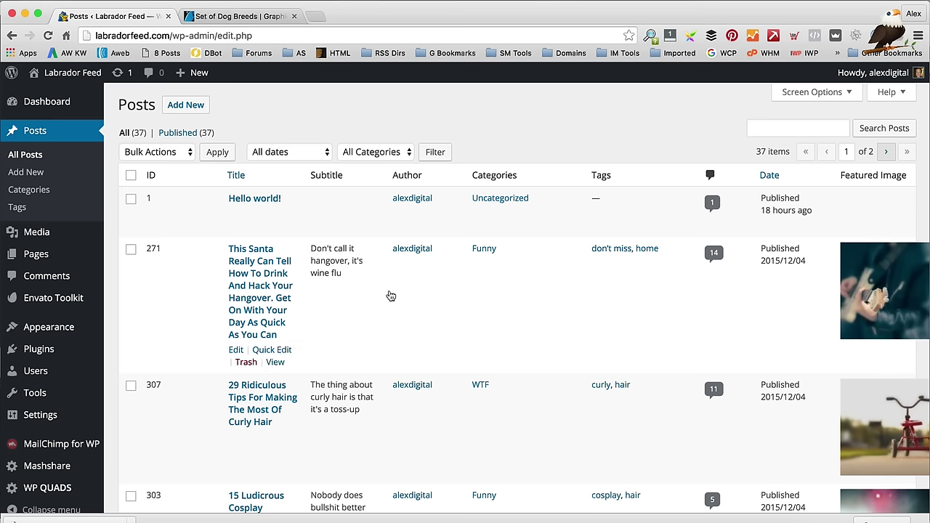
{"action": "scroll", "coordinate": [407, 295], "scroll_direction": "down", "scroll_amount": 2}
{"action": "scroll", "coordinate": [409, 296], "scroll_direction": "up", "scroll_amount": 3}
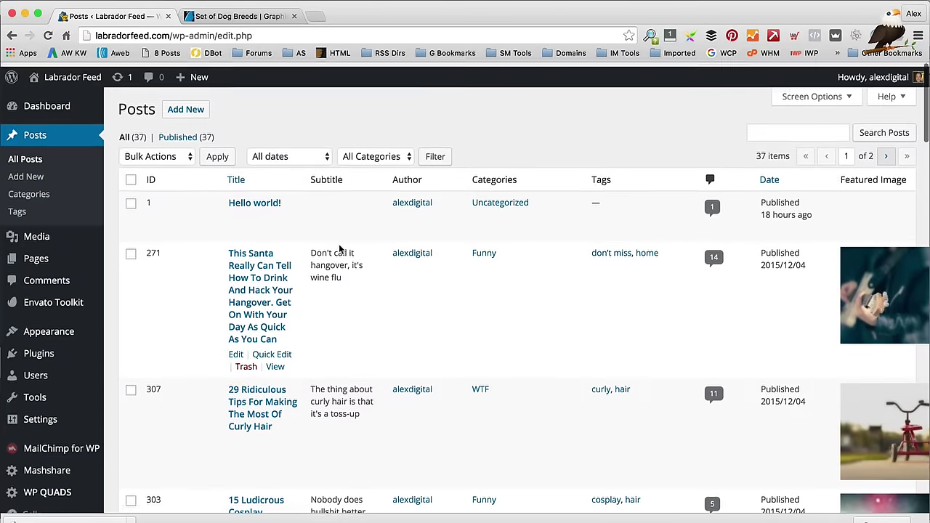
Move every post on the first page to the Trash
{"action": "left_click", "coordinate": [132, 175]}
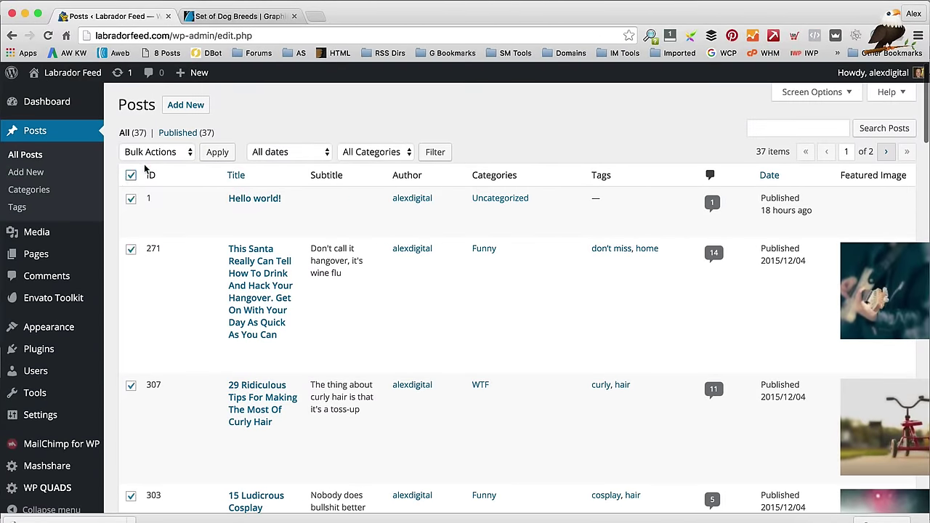
{"action": "scroll", "coordinate": [145, 291], "scroll_direction": "down", "scroll_amount": 20}
{"action": "left_click", "coordinate": [172, 451]}
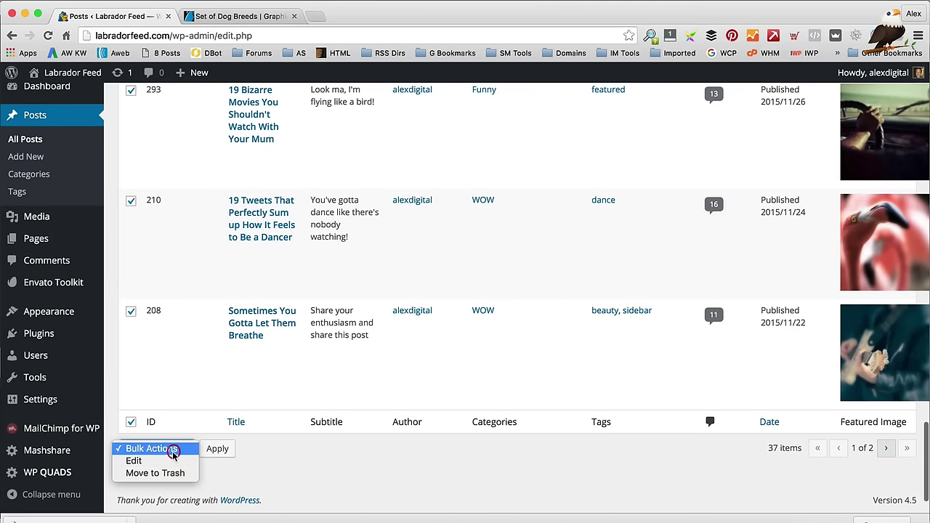
{"action": "left_click", "coordinate": [164, 473]}
{"action": "left_click", "coordinate": [219, 450]}
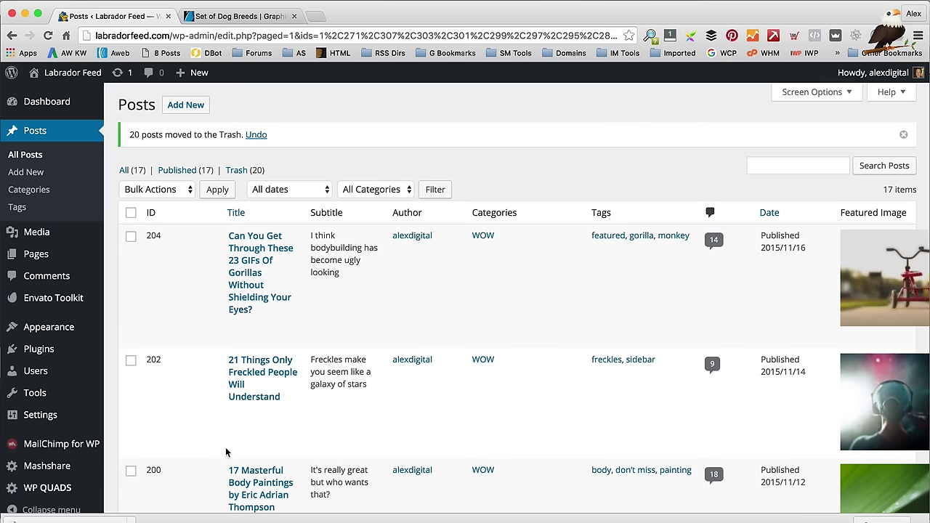
Trash the remaining posts so the list is empty, then view the post Categories
{"action": "left_click", "coordinate": [131, 212]}
{"action": "left_click", "coordinate": [157, 190]}
{"action": "left_click", "coordinate": [156, 211]}
{"action": "left_click", "coordinate": [215, 190]}
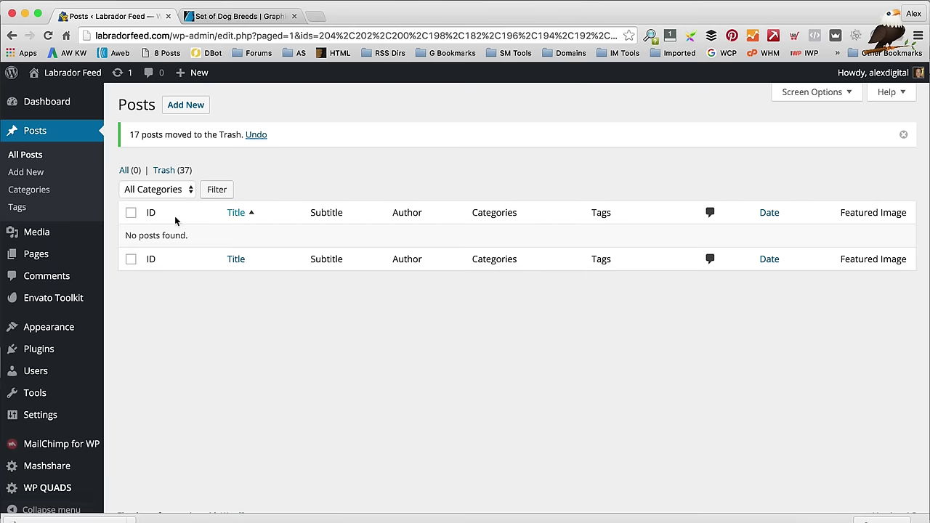
{"action": "left_click", "coordinate": [33, 189]}
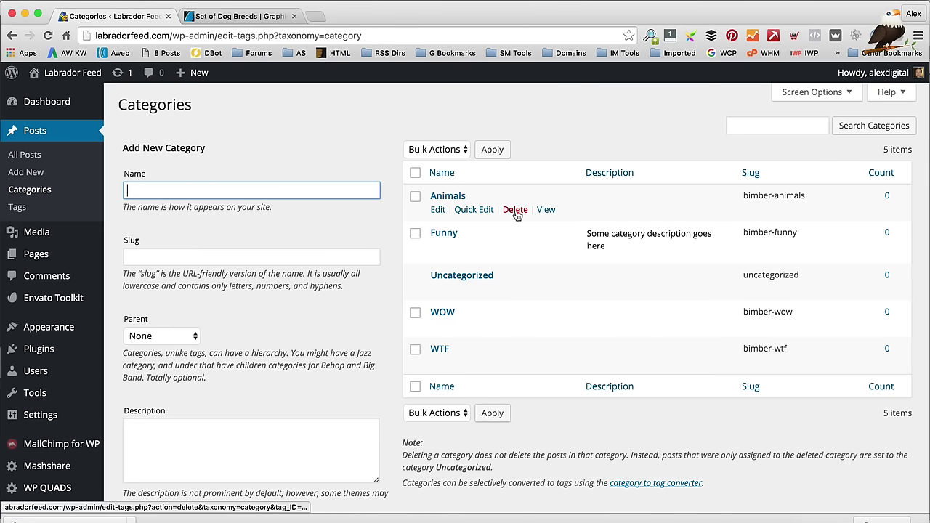
Delete the Animals category and change Funny's slug from 'bimber-funny' to 'funny'
{"action": "left_click", "coordinate": [516, 210]}
{"action": "left_click", "coordinate": [562, 191]}
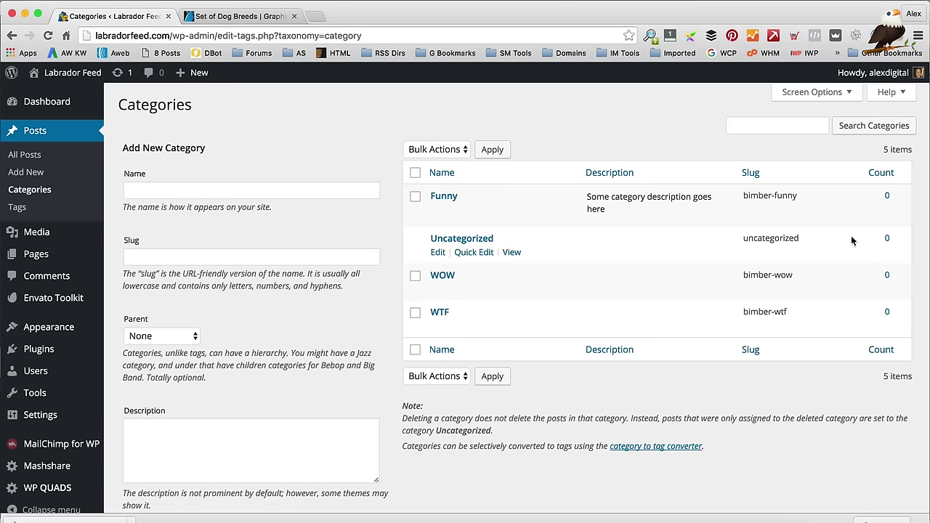
{"action": "left_click", "coordinate": [437, 209]}
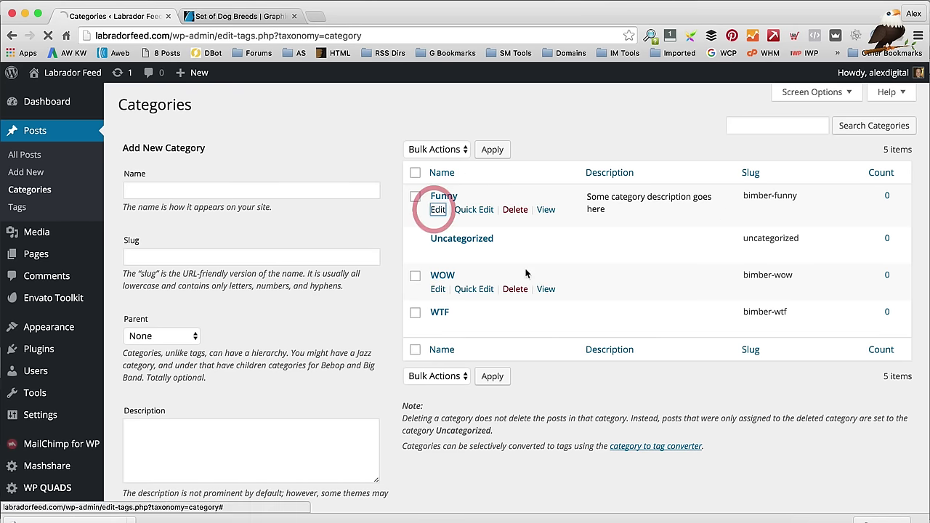
{"action": "left_click_drag", "start_coordinate": [299, 194], "coordinate": [221, 192]}
{"action": "key", "text": "BackSpace"}
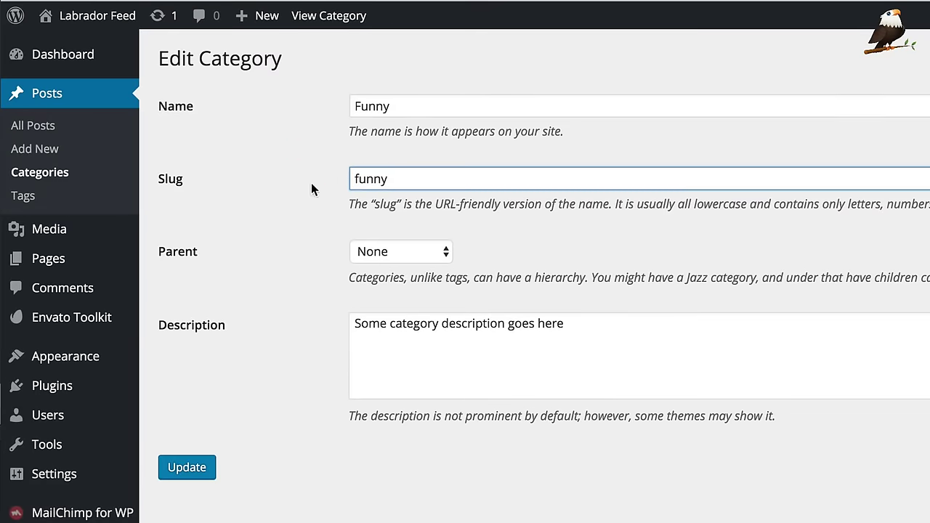
{"action": "left_click", "coordinate": [177, 473]}
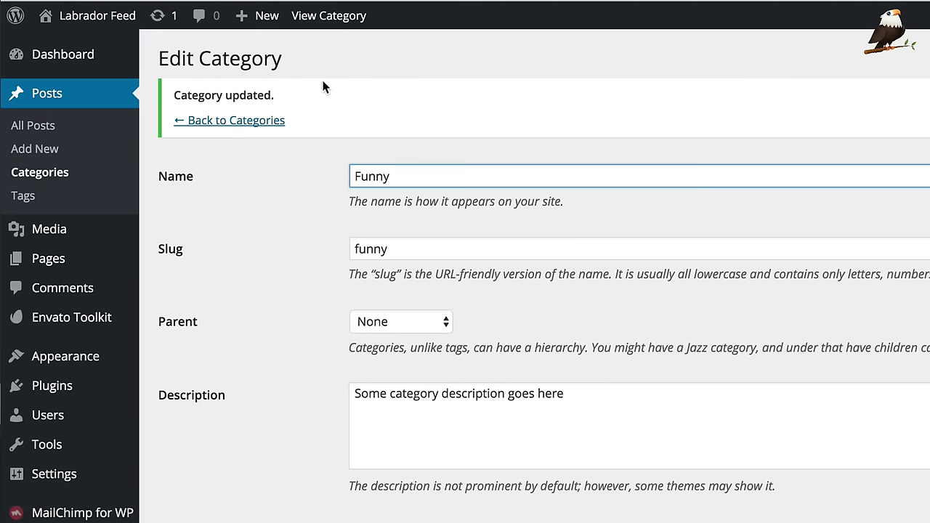
{"action": "left_click", "coordinate": [245, 120]}
Quick-edit the WOW and WTF slugs to 'wow' and 'wtf', removing the bimber- prefix
{"action": "mouse_move", "coordinate": [616, 277]}
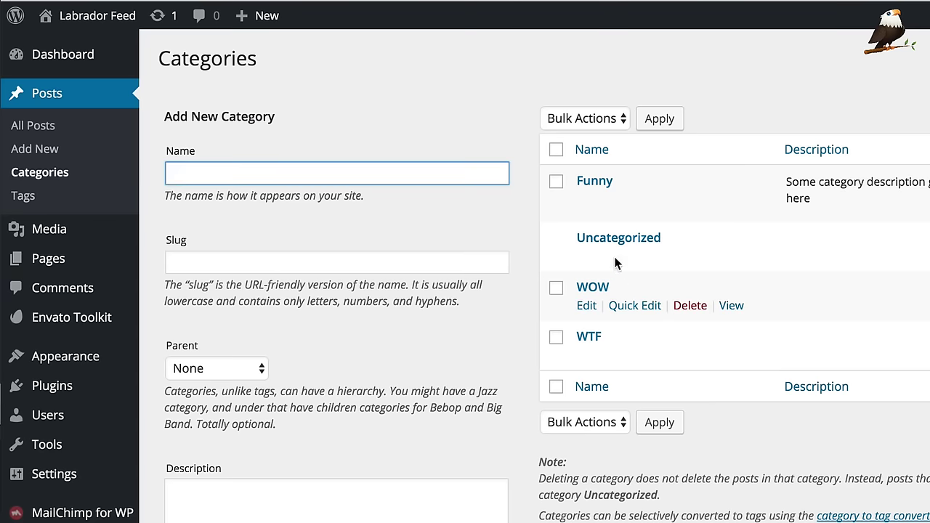
{"action": "left_click", "coordinate": [624, 306]}
{"action": "left_click", "coordinate": [658, 344]}
{"action": "left_click_drag", "start_coordinate": [344, 342], "coordinate": [290, 343]}
{"action": "key", "text": "BackSpace"}
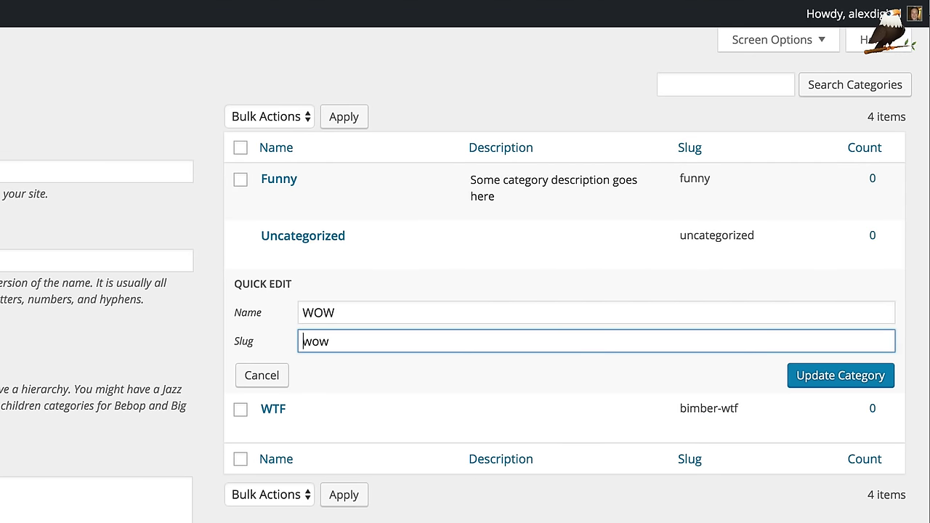
{"action": "left_click", "coordinate": [836, 382]}
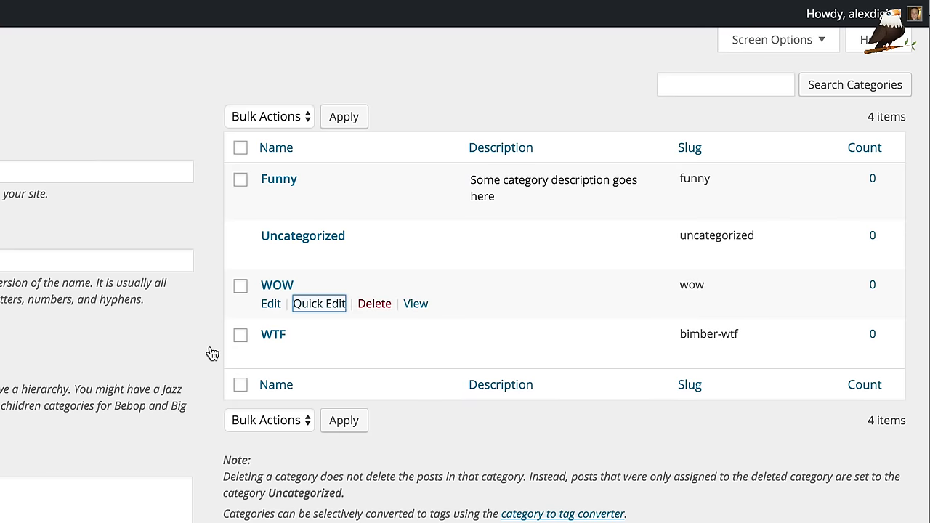
{"action": "left_click", "coordinate": [309, 353]}
{"action": "left_click_drag", "start_coordinate": [343, 390], "coordinate": [264, 387]}
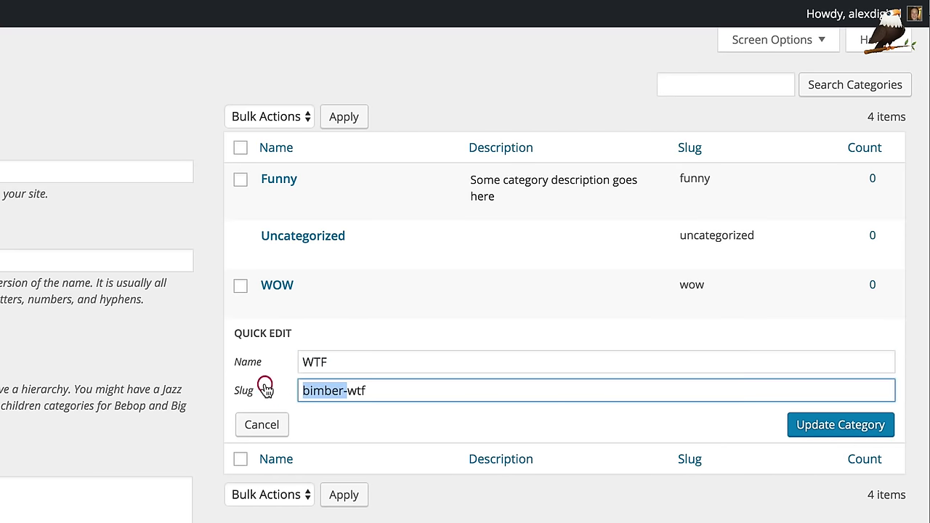
{"action": "key", "text": "BackSpace"}
{"action": "left_click", "coordinate": [872, 426]}
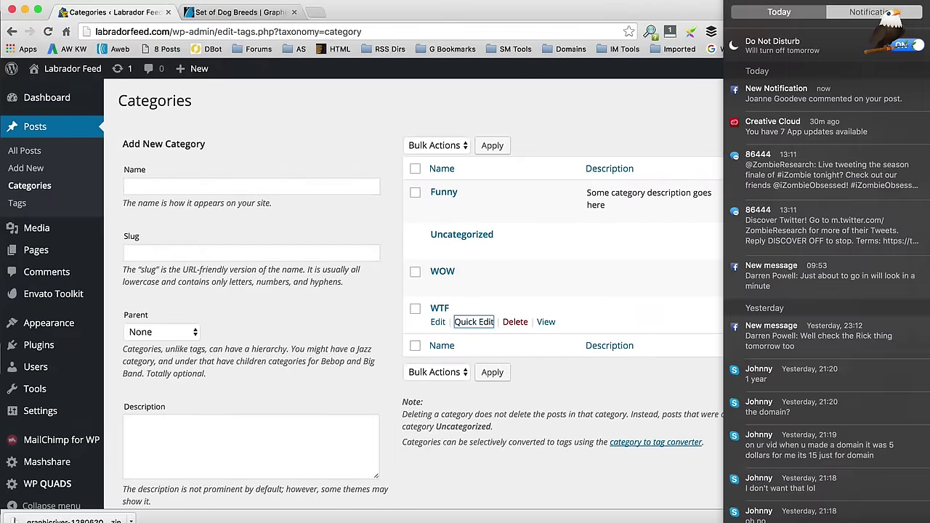
{"action": "left_click", "coordinate": [674, 15]}
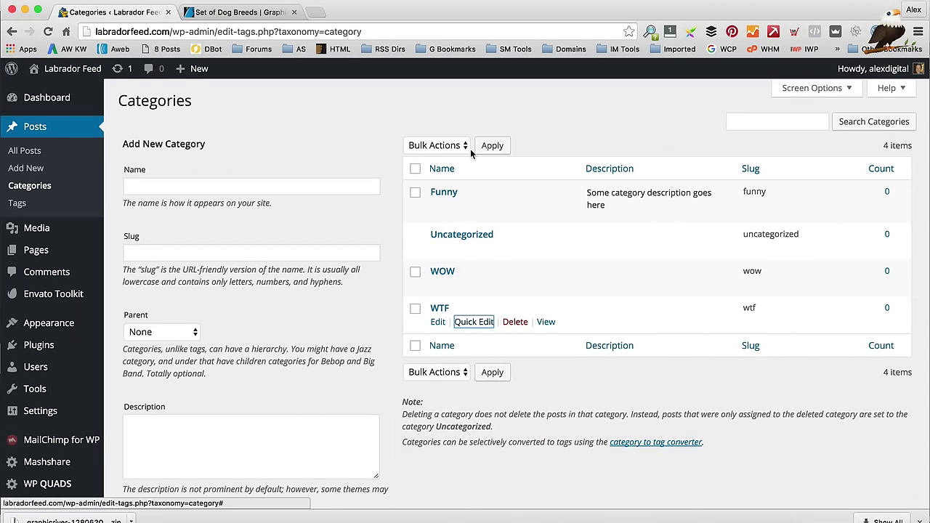
Add three new categories: Cute, Videos and Photos
{"action": "left_click", "coordinate": [183, 182]}
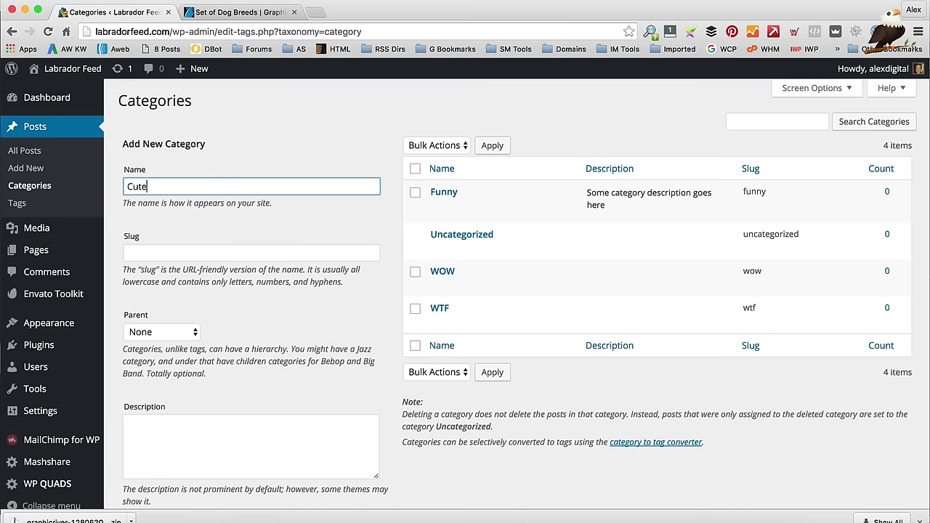
{"action": "type", "text": "Cute"}
{"action": "scroll", "coordinate": [166, 440], "scroll_direction": "down", "scroll_amount": 3}
{"action": "left_click", "coordinate": [175, 440]}
{"action": "scroll", "coordinate": [412, 409], "scroll_direction": "up", "scroll_amount": 3}
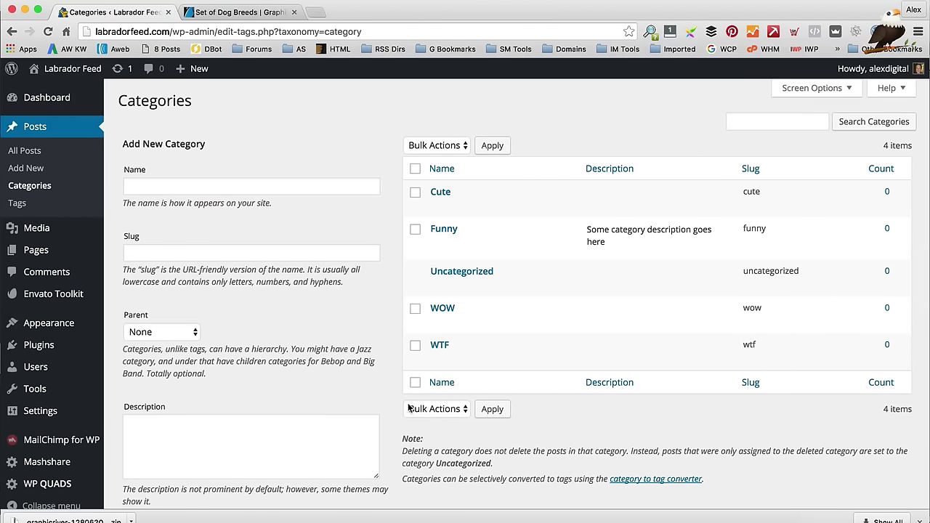
{"action": "left_click", "coordinate": [246, 186]}
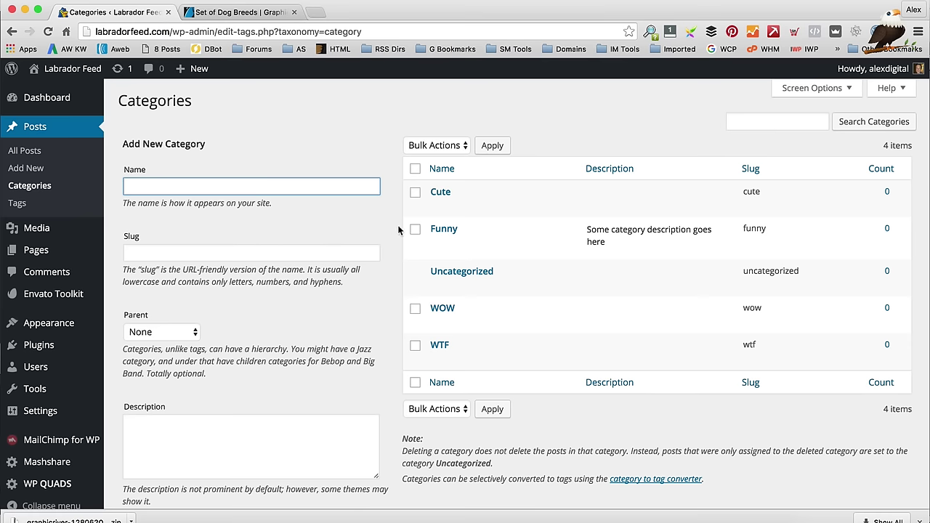
{"action": "type", "text": "Videos"}
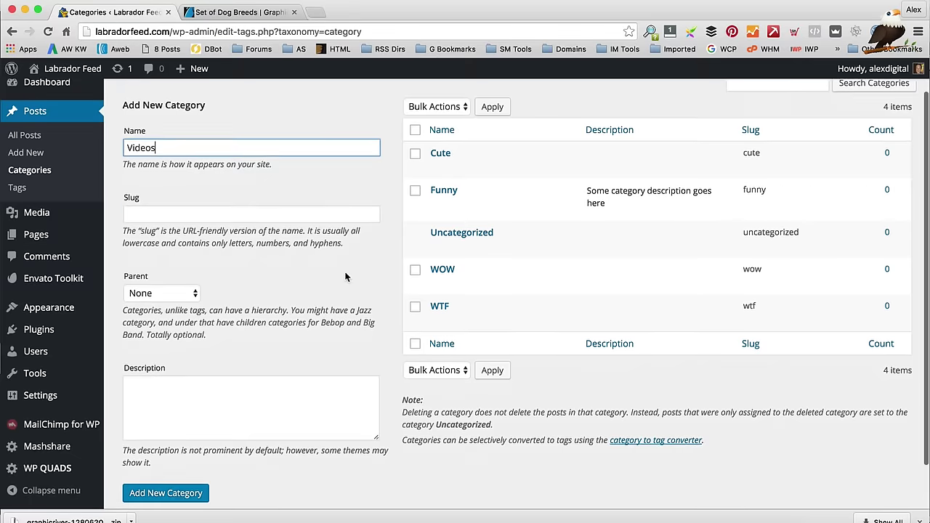
{"action": "scroll", "coordinate": [374, 245], "scroll_direction": "down", "scroll_amount": 3}
{"action": "left_click", "coordinate": [179, 441]}
{"action": "scroll", "coordinate": [324, 246], "scroll_direction": "up", "scroll_amount": 3}
{"action": "left_click", "coordinate": [210, 187]}
{"action": "type", "text": "Photos"}
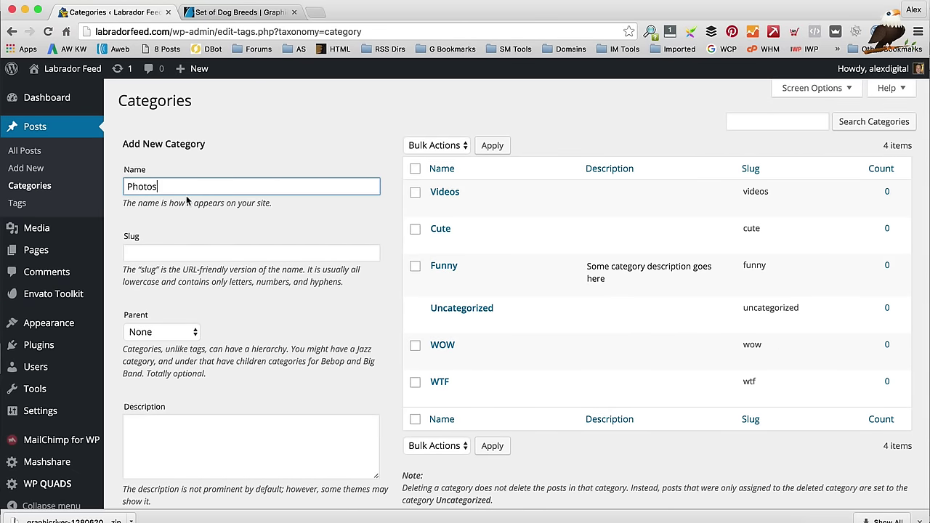
{"action": "scroll", "coordinate": [204, 347], "scroll_direction": "down", "scroll_amount": 3}
{"action": "left_click", "coordinate": [175, 440]}
{"action": "scroll", "coordinate": [330, 372], "scroll_direction": "up", "scroll_amount": 3}
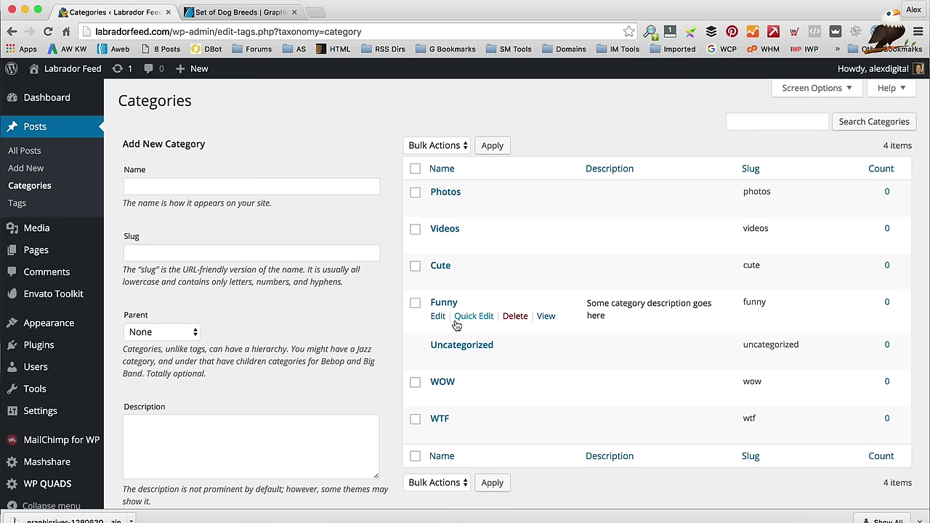
Clear the placeholder description from the Funny category and save it
{"action": "left_click", "coordinate": [438, 317]}
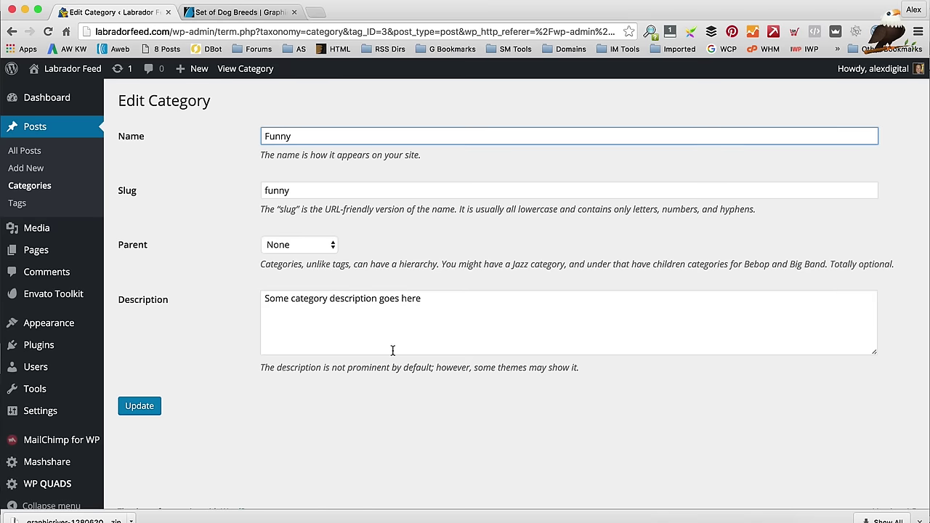
{"action": "left_click", "coordinate": [389, 351]}
{"action": "key", "text": "super+a"}
{"action": "key", "text": "BackSpace"}
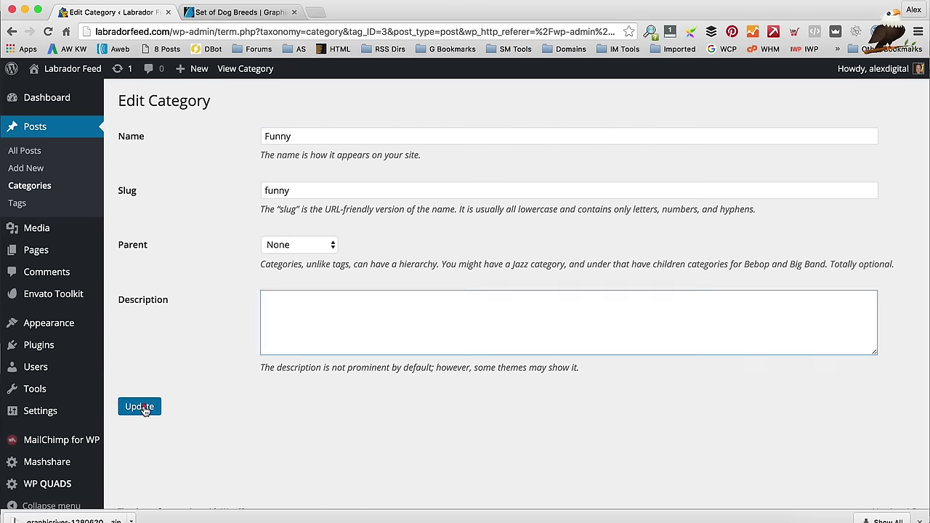
{"action": "left_click", "coordinate": [139, 406]}
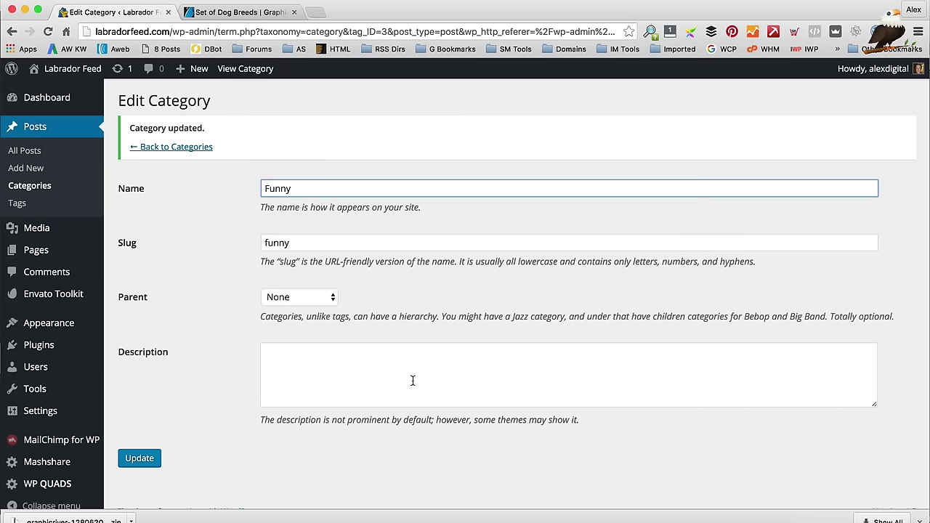
{"action": "left_click", "coordinate": [175, 148]}
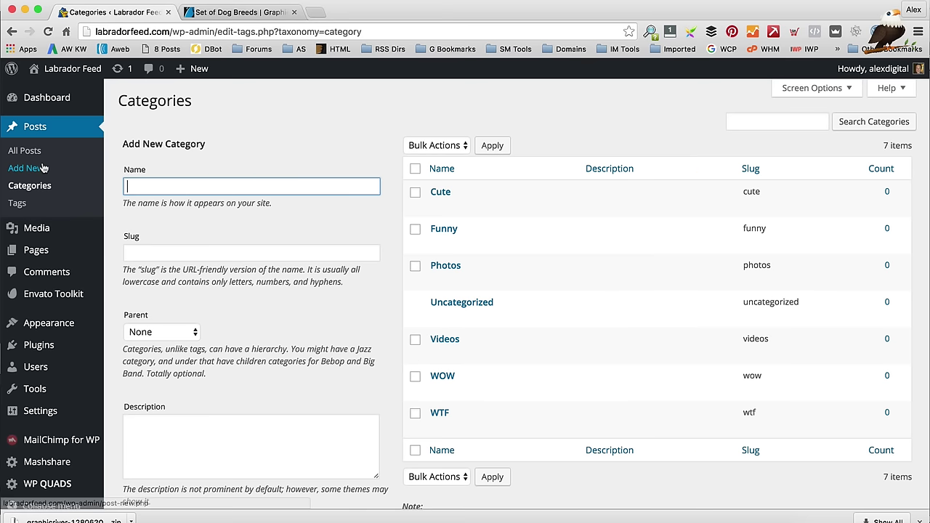
Visit the public Labrador Feed homepage and scroll through its empty front page
{"action": "left_click", "coordinate": [70, 91]}
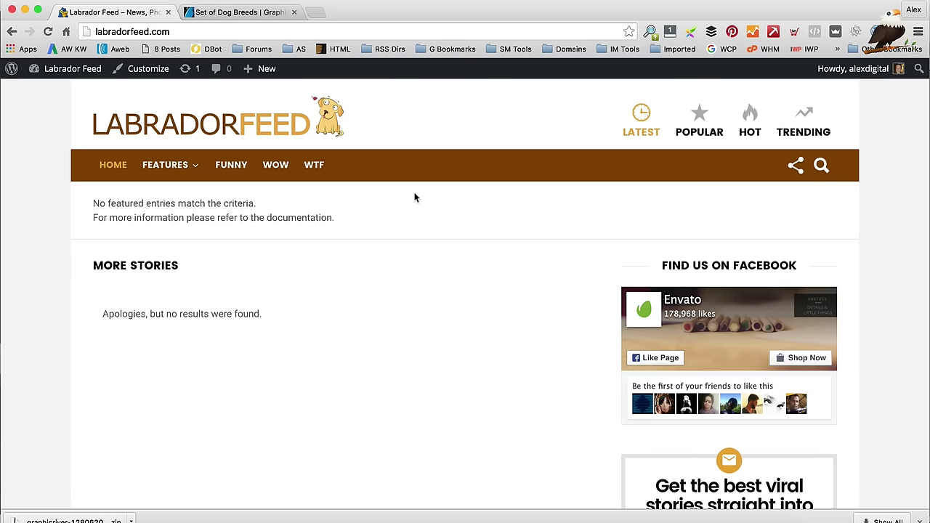
{"action": "scroll", "coordinate": [415, 197], "scroll_direction": "down", "scroll_amount": 10}
{"action": "scroll", "coordinate": [415, 197], "scroll_direction": "up", "scroll_amount": 5}
{"action": "scroll", "coordinate": [413, 197], "scroll_direction": "up", "scroll_amount": 5}
{"action": "left_click", "coordinate": [314, 13]}
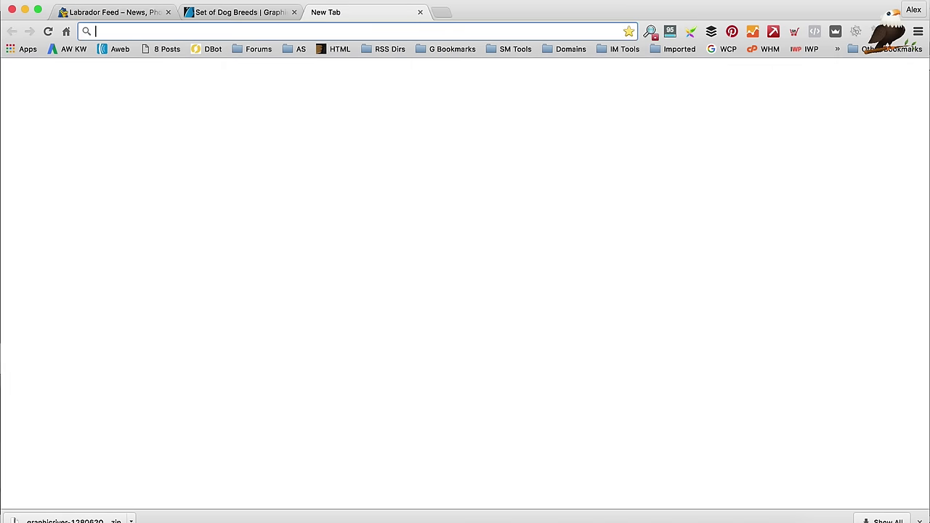
{"action": "type", "text": "www.youtube.com"}
{"action": "key", "text": "Return"}
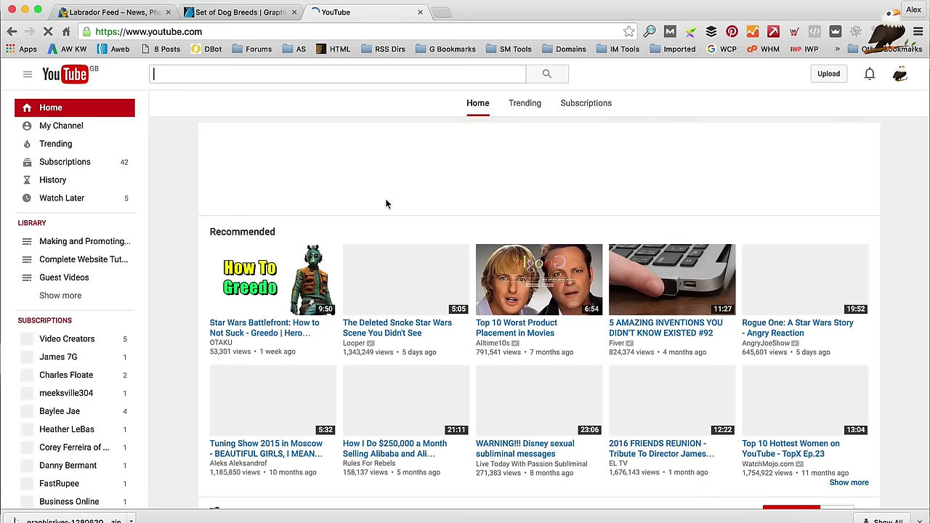
{"action": "left_click", "coordinate": [302, 80]}
{"action": "type", "text": "funn"}
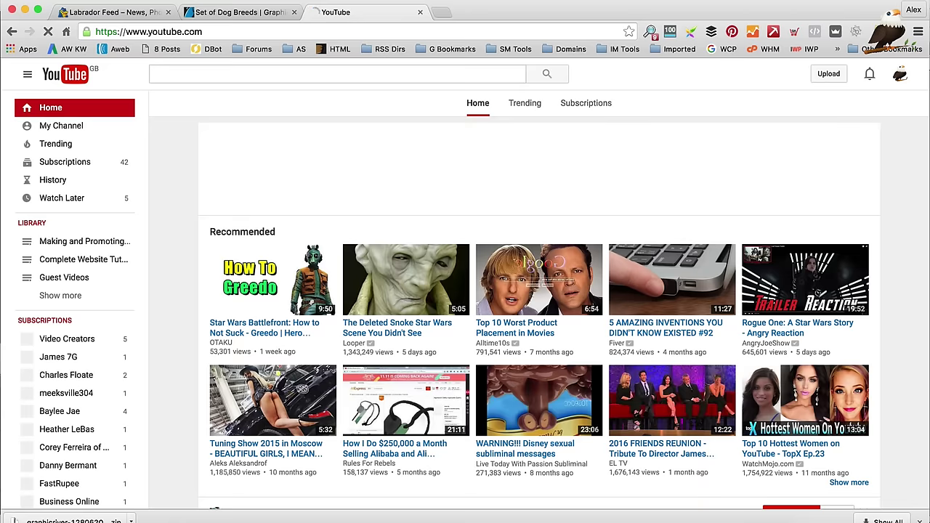
{"action": "type", "text": "y labrador"}
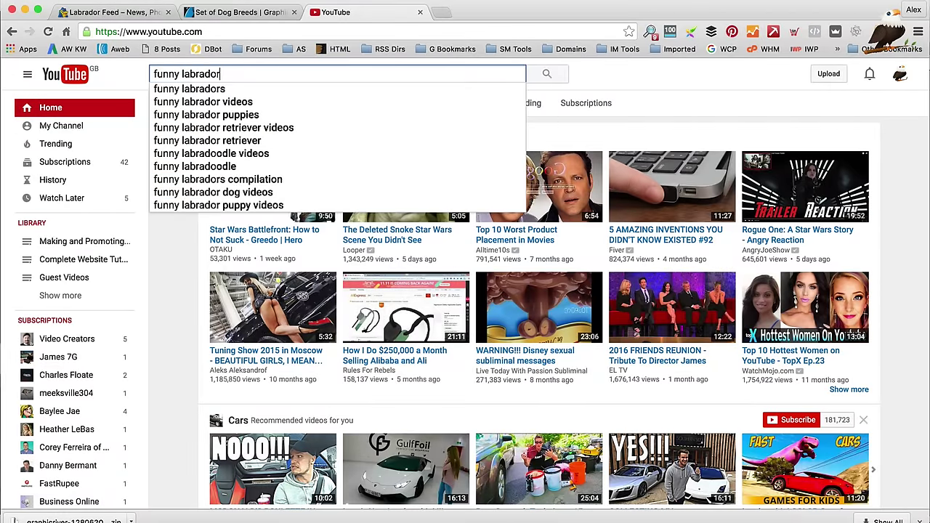
{"action": "type", "text": " videos"}
{"action": "key", "text": "Return"}
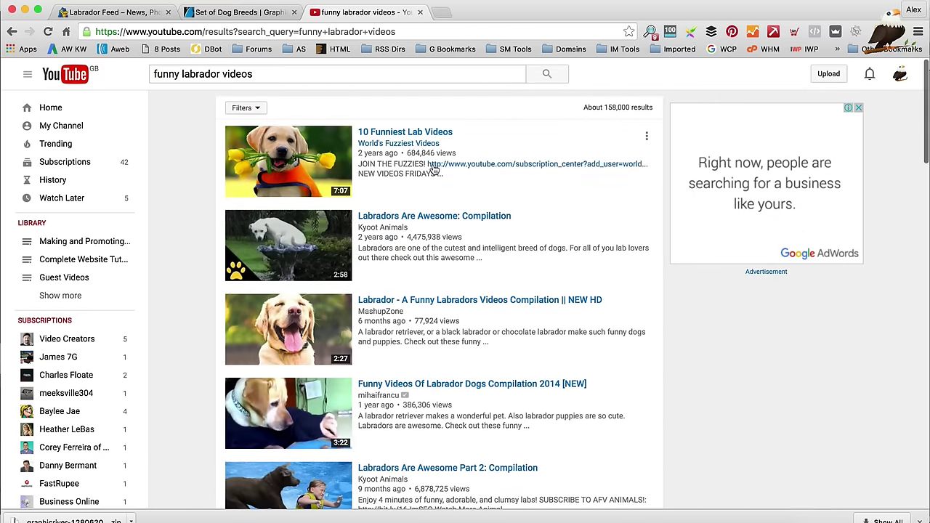
{"action": "scroll", "coordinate": [519, 216], "scroll_direction": "down", "scroll_amount": 1}
{"action": "scroll", "coordinate": [519, 216], "scroll_direction": "down", "scroll_amount": 1}
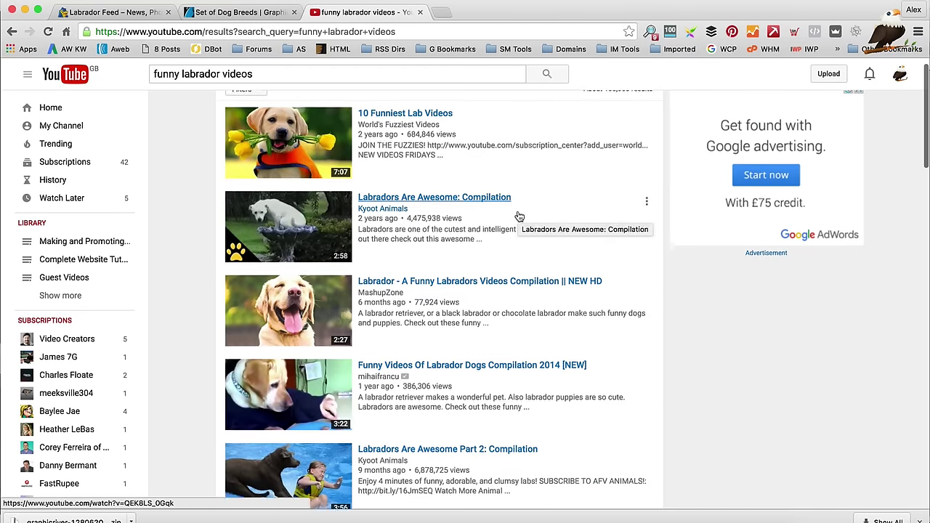
{"action": "scroll", "coordinate": [516, 216], "scroll_direction": "down", "scroll_amount": 3}
{"action": "scroll", "coordinate": [515, 215], "scroll_direction": "down", "scroll_amount": 1}
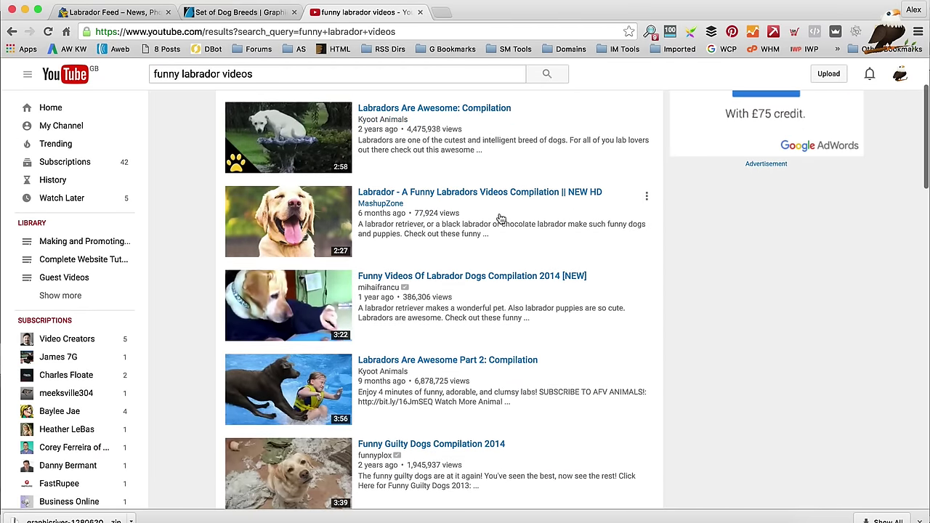
{"action": "scroll", "coordinate": [504, 224], "scroll_direction": "down", "scroll_amount": 3}
{"action": "scroll", "coordinate": [504, 224], "scroll_direction": "down", "scroll_amount": 3}
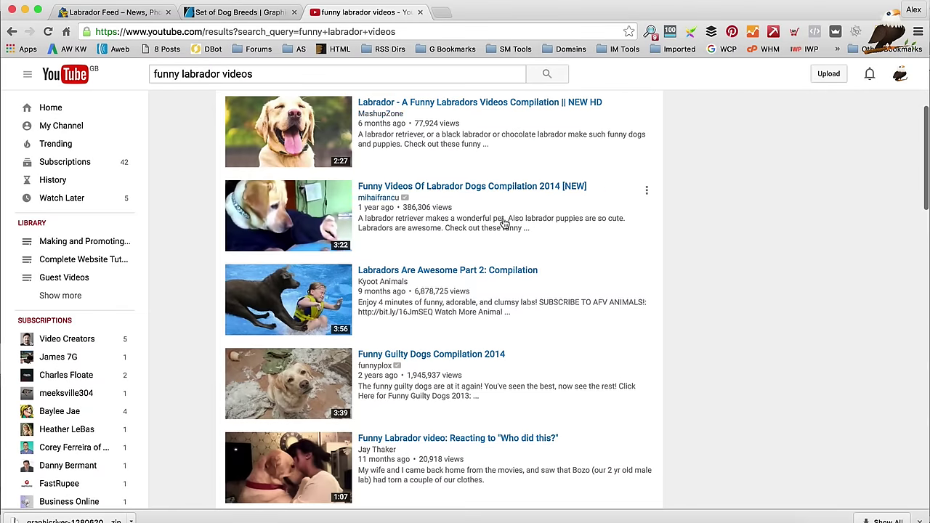
{"action": "scroll", "coordinate": [505, 224], "scroll_direction": "down", "scroll_amount": 5}
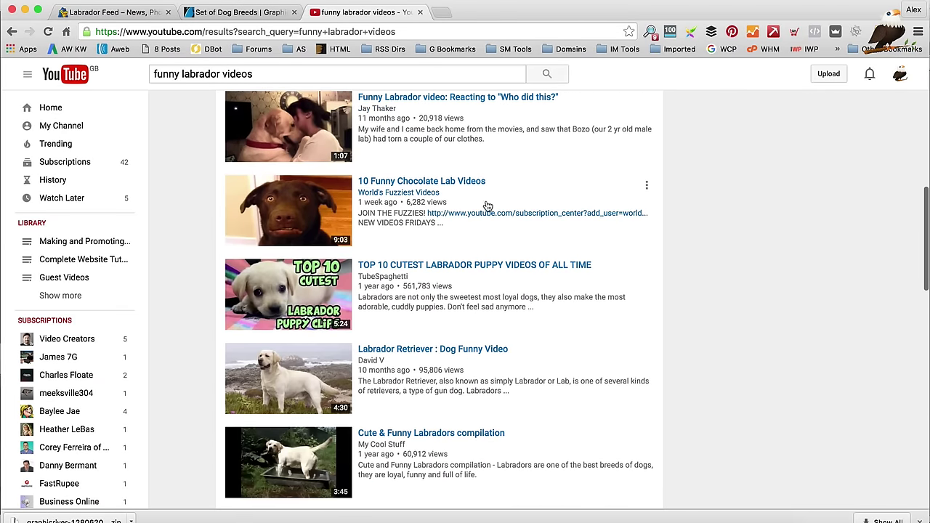
Open '10 Funny Chocolate Lab Videos', mute and pause it, and copy its URL
{"action": "left_click", "coordinate": [436, 183]}
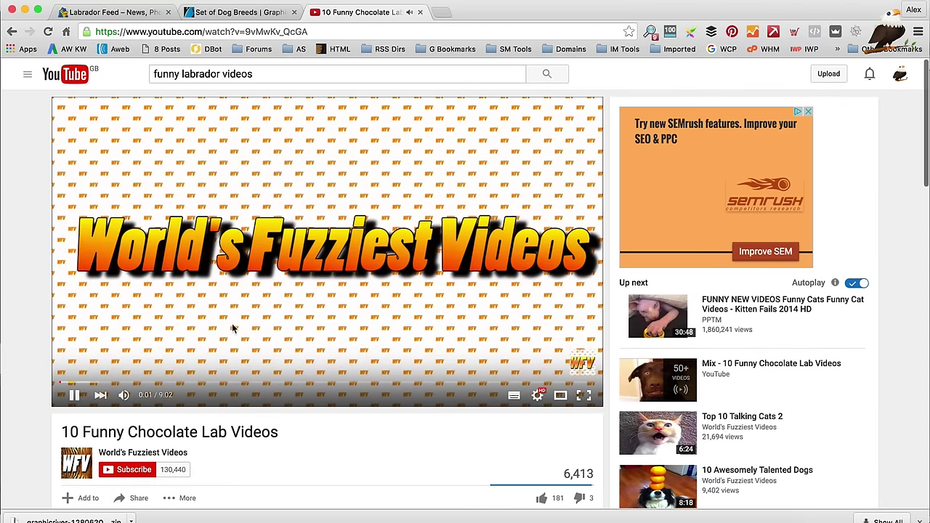
{"action": "left_click", "coordinate": [124, 395]}
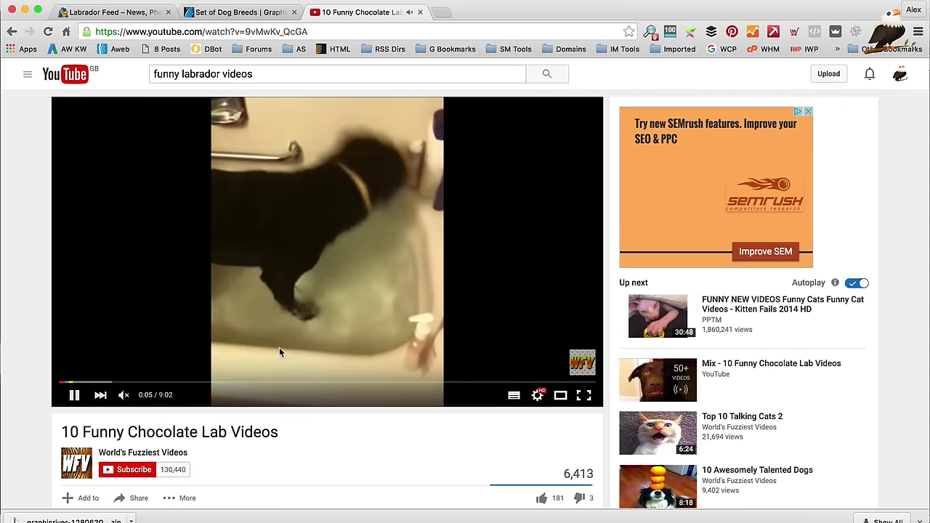
{"action": "scroll", "coordinate": [279, 347], "scroll_direction": "down", "scroll_amount": 3}
{"action": "scroll", "coordinate": [279, 348], "scroll_direction": "up", "scroll_amount": 3}
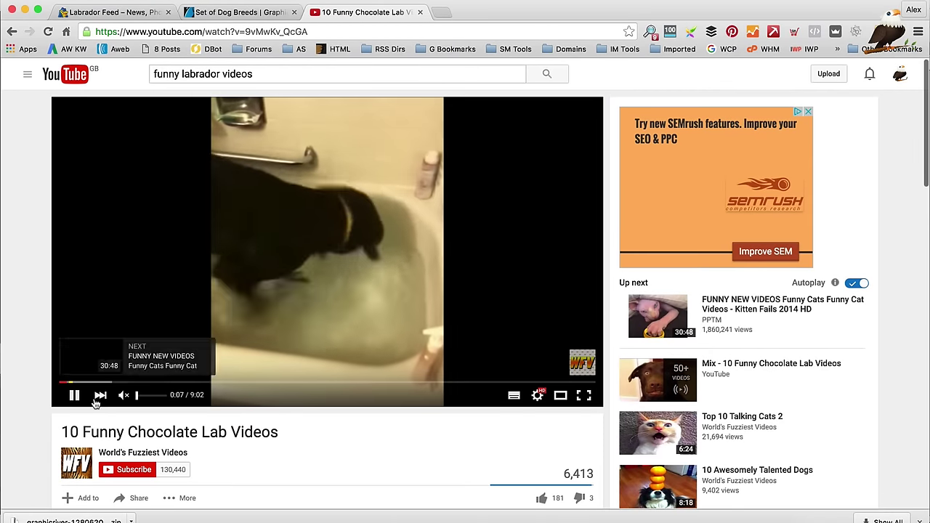
{"action": "left_click", "coordinate": [75, 396]}
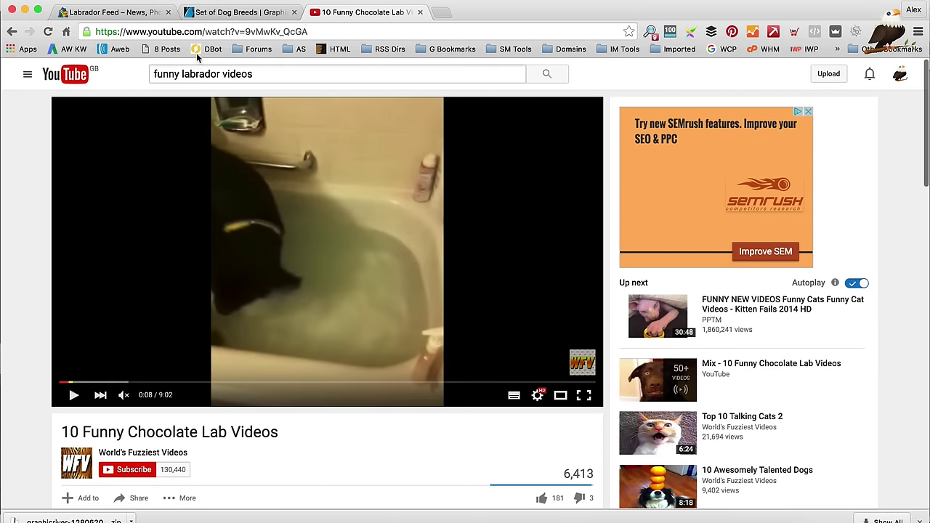
{"action": "left_click", "coordinate": [203, 32]}
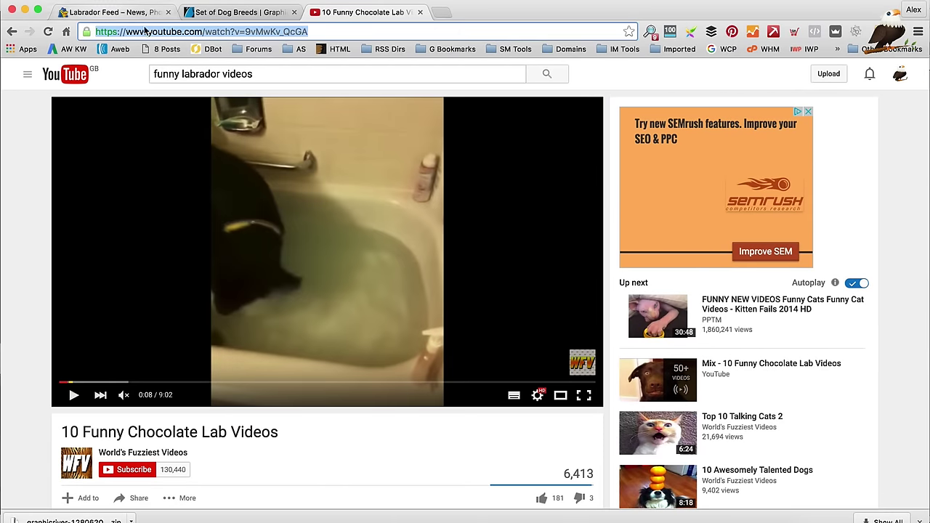
{"action": "left_click", "coordinate": [142, 19]}
Start a new post titled '10 Funny Lab Videos - in 1'
{"action": "mouse_move", "coordinate": [262, 72]}
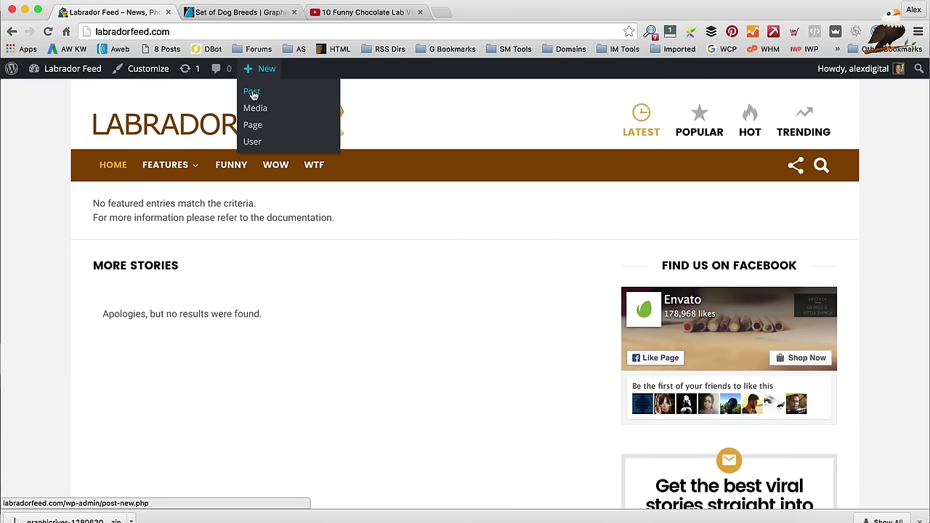
{"action": "left_click", "coordinate": [253, 95]}
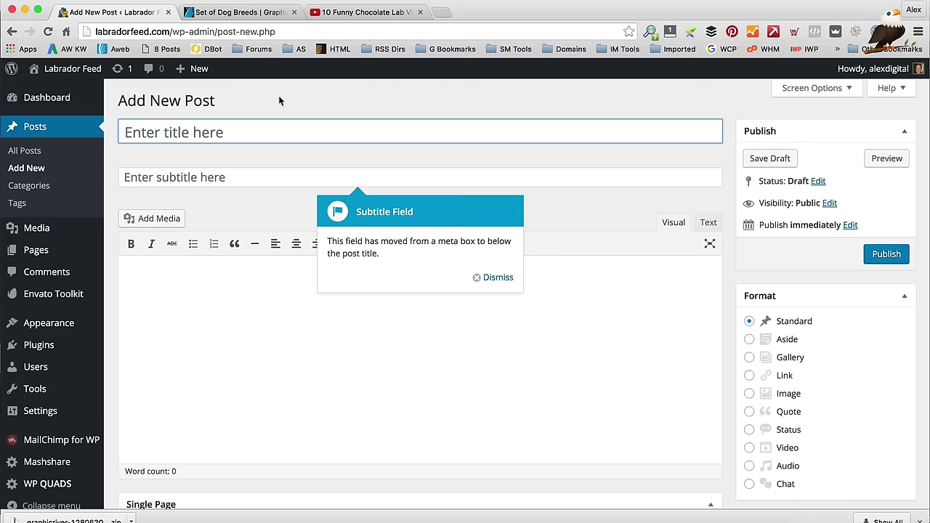
{"action": "type", "text": "10 "}
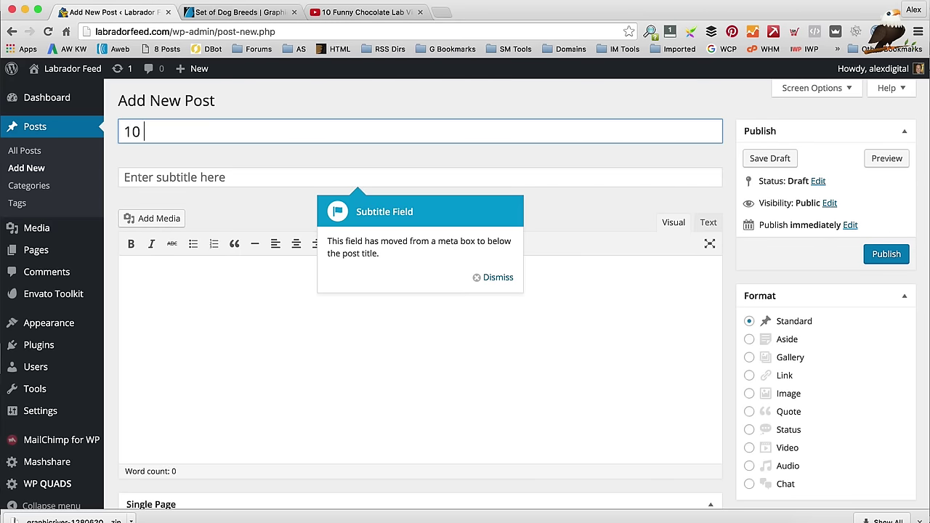
{"action": "type", "text": "Funny Lab vide"}
{"action": "key", "text": "BackSpace"}
{"action": "key", "text": "BackSpace"}
{"action": "key", "text": "BackSpace"}
{"action": "key", "text": "BackSpace"}
{"action": "type", "text": "Vi"}
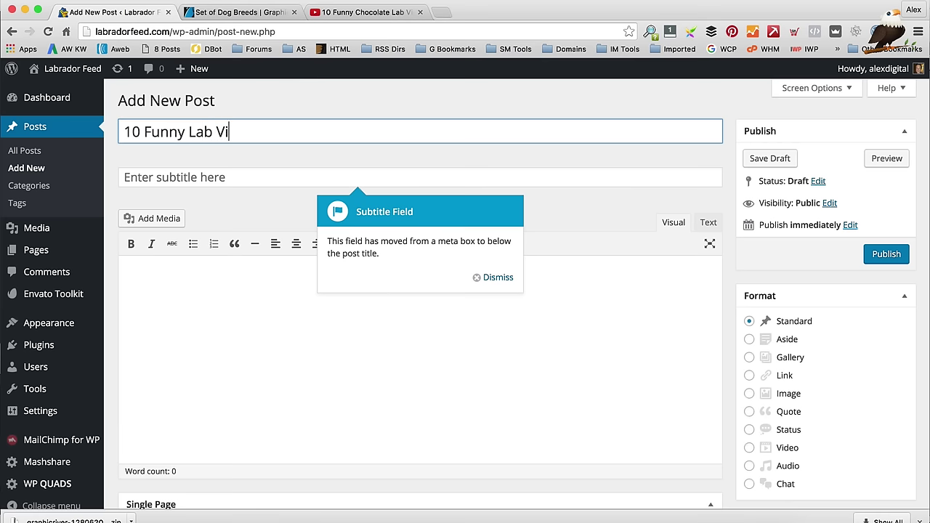
{"action": "type", "text": "deos - in 1"}
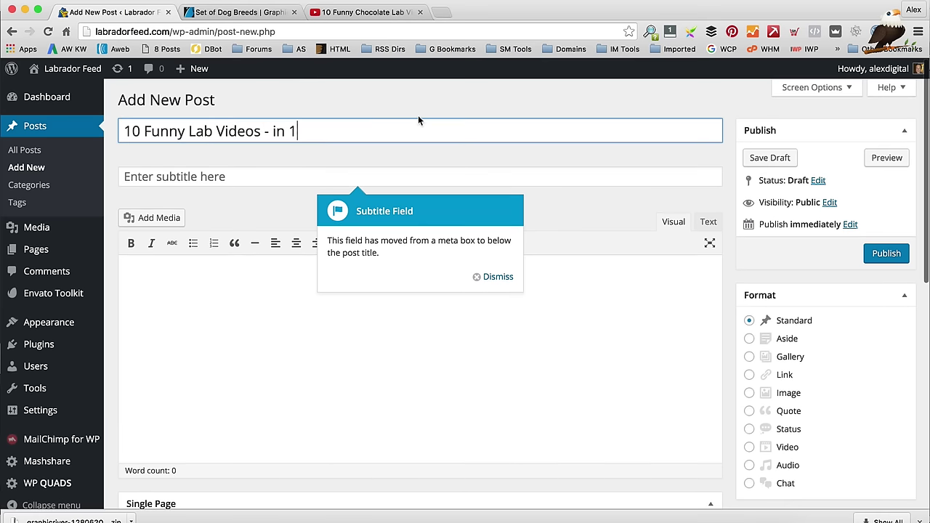
Add a subtitle about a collection of the funniest Chocolate lab videos, fixing its spelling
{"action": "left_click", "coordinate": [494, 277]}
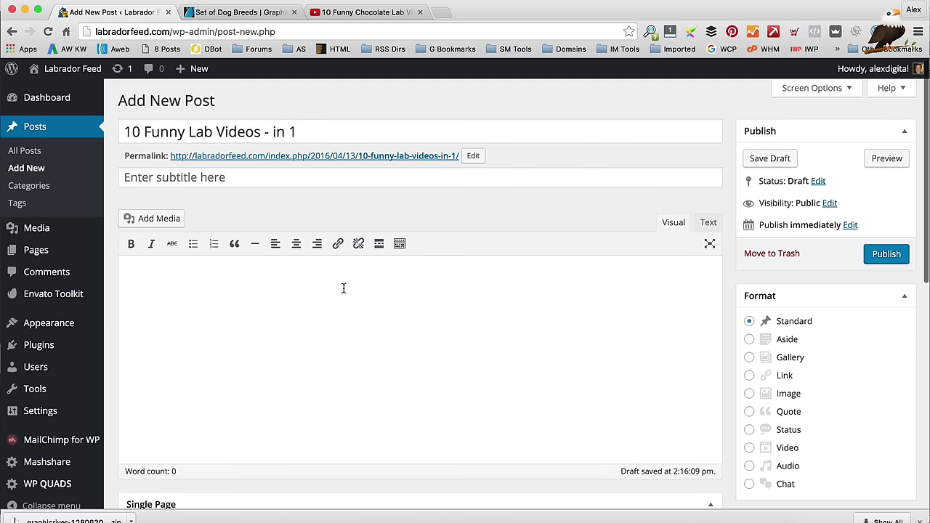
{"action": "left_click", "coordinate": [264, 173]}
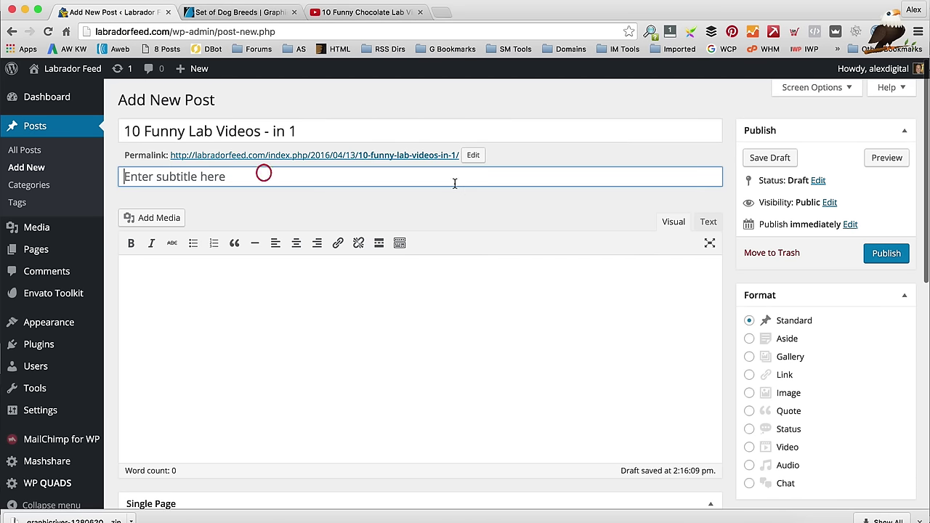
{"action": "type", "text": "Colle"}
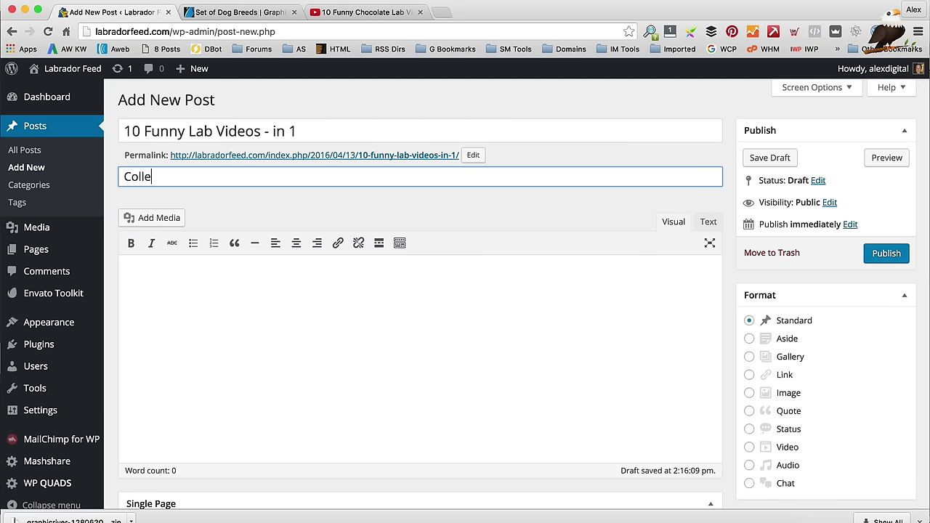
{"action": "type", "text": "ction of the funniest chocol"}
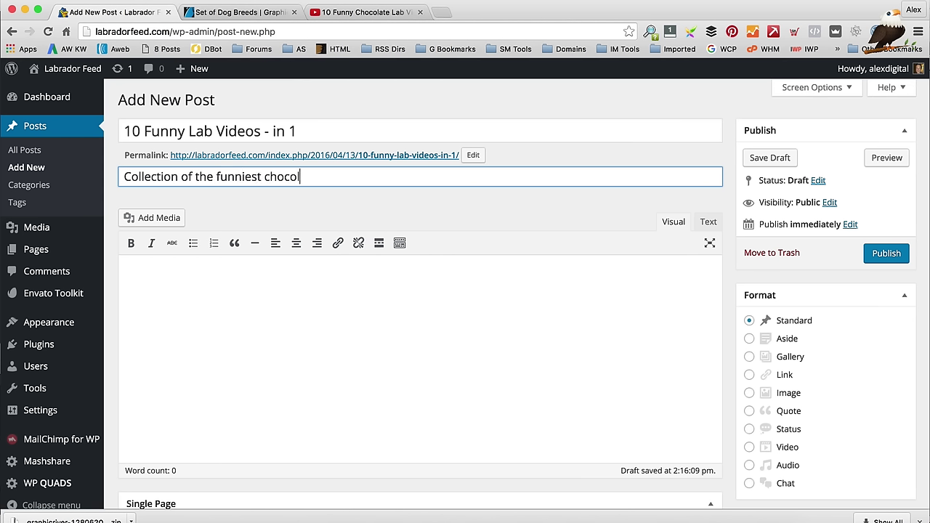
{"action": "type", "text": "oate labroa"}
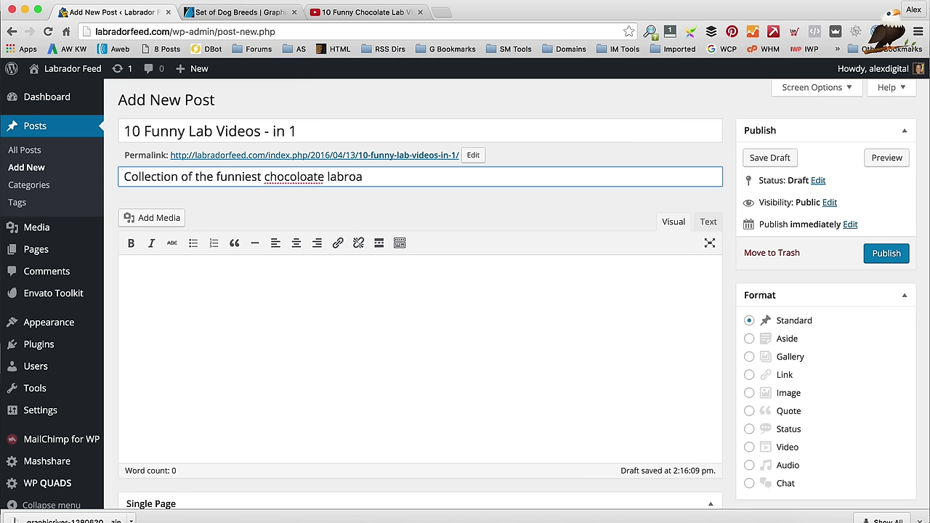
{"action": "key", "text": "BackSpace"}
{"action": "key", "text": "BackSpace"}
{"action": "type", "text": "ador videos."}
{"action": "left_click", "coordinate": [271, 177]}
{"action": "key", "text": "BackSpace"}
{"action": "type", "text": "C"}
{"action": "right_click", "coordinate": [299, 183]}
{"action": "left_click", "coordinate": [323, 166]}
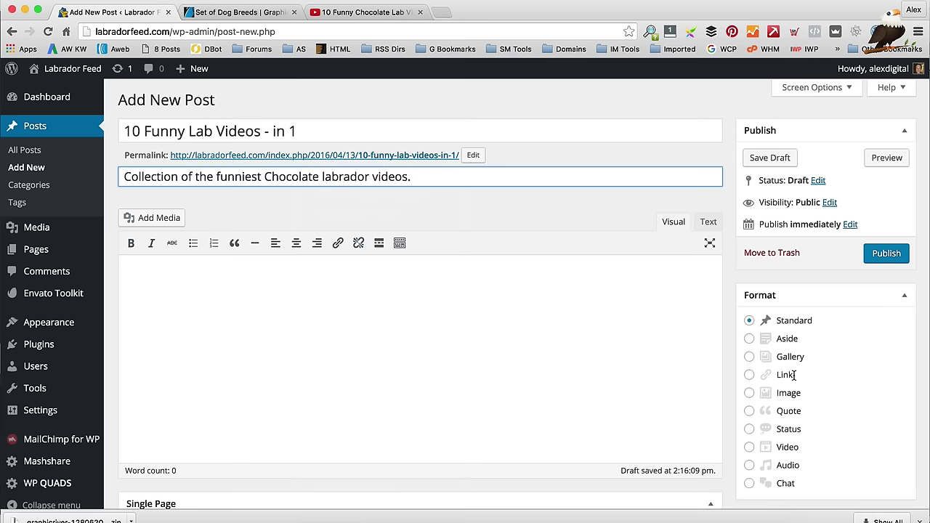
Set the post format to Video and paste the YouTube link into the body
{"action": "left_click", "coordinate": [749, 447]}
{"action": "scroll", "coordinate": [519, 318], "scroll_direction": "down", "scroll_amount": 3}
{"action": "scroll", "coordinate": [436, 334], "scroll_direction": "up", "scroll_amount": 4}
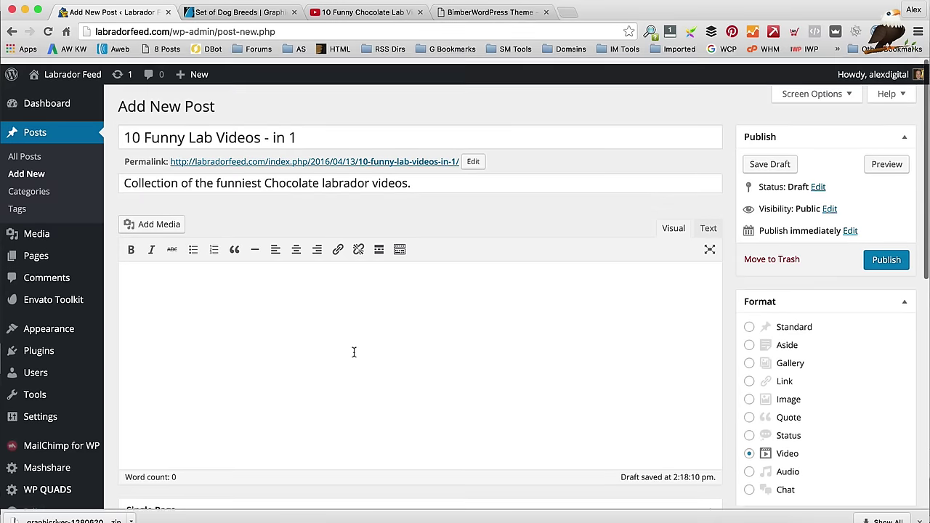
{"action": "left_click", "coordinate": [251, 304]}
{"action": "type", "text": "https://www.youtube.com/watch?v=0nMeKn_QeQA"}
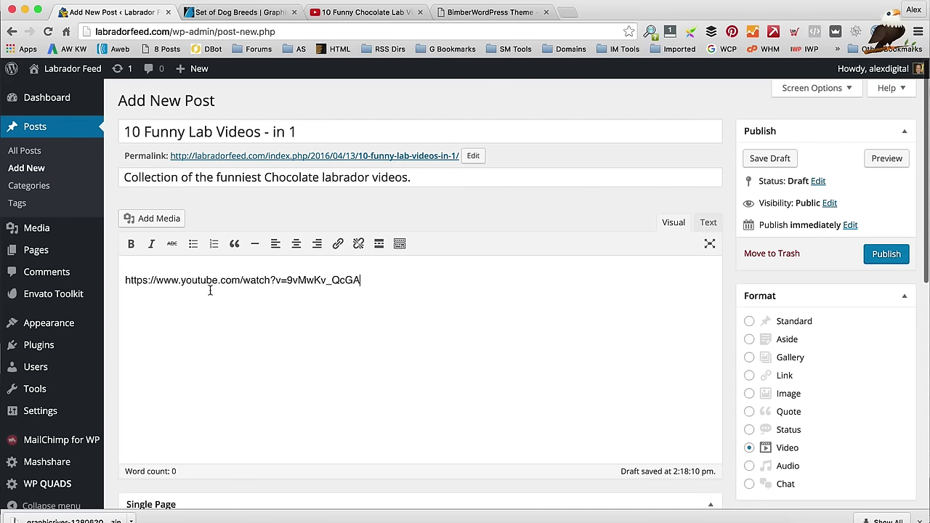
Assign the Funny and Videos categories and publish the post
{"action": "scroll", "coordinate": [617, 373], "scroll_direction": "down", "scroll_amount": 3}
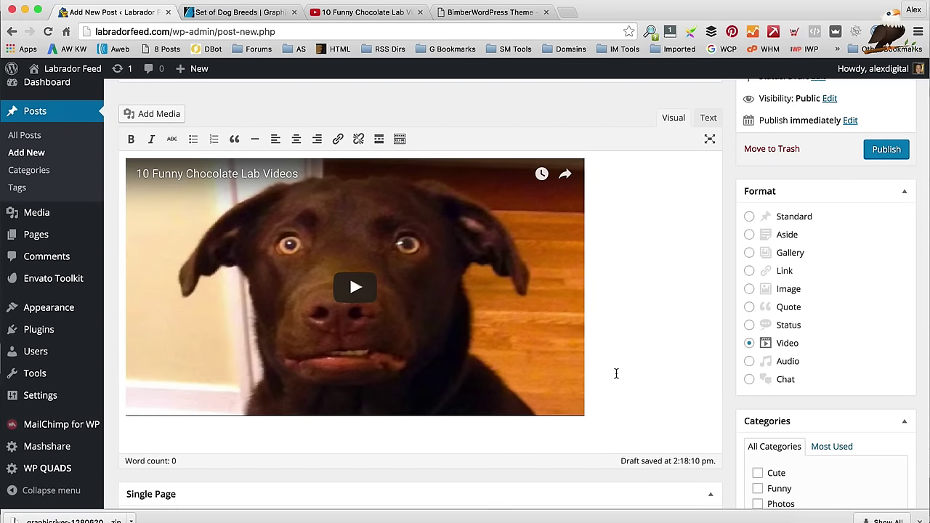
{"action": "scroll", "coordinate": [834, 345], "scroll_direction": "down", "scroll_amount": 3}
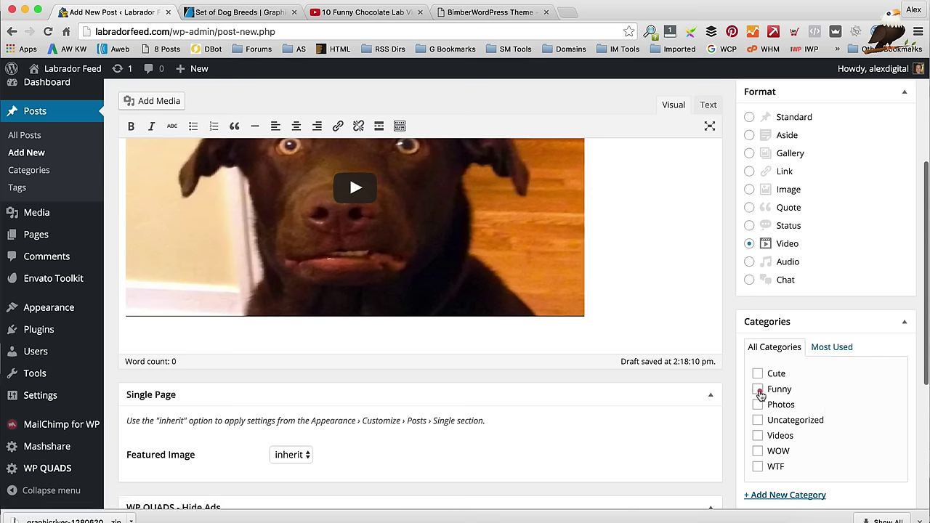
{"action": "left_click", "coordinate": [758, 389]}
{"action": "left_click", "coordinate": [758, 435]}
{"action": "scroll", "coordinate": [692, 391], "scroll_direction": "up", "scroll_amount": 6}
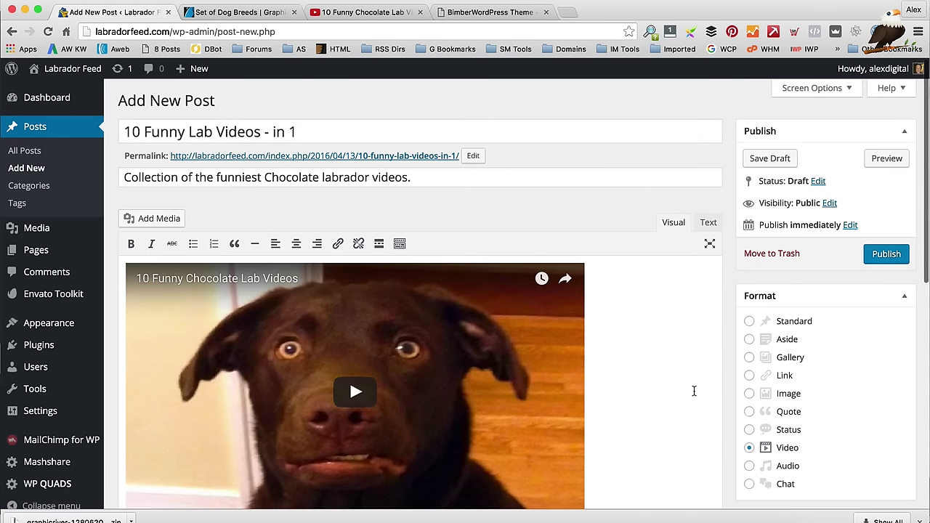
{"action": "left_click", "coordinate": [886, 254]}
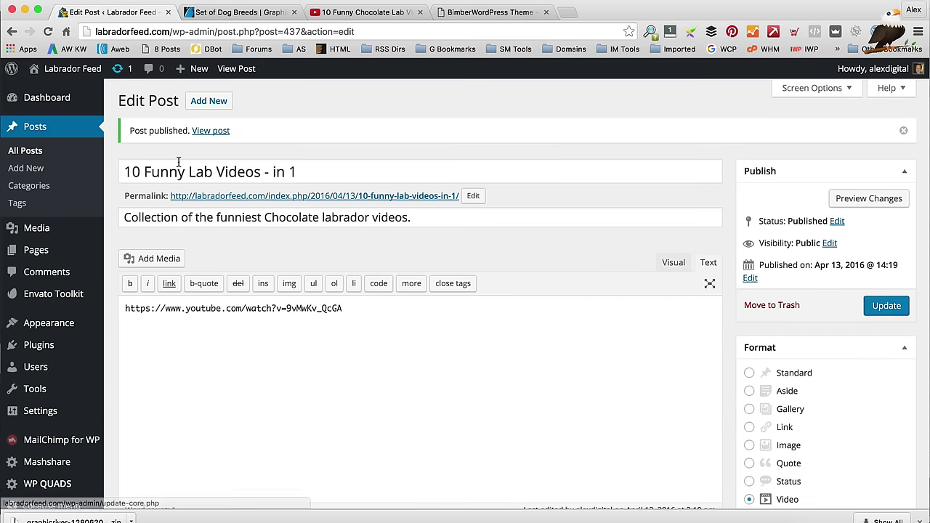
View the published post, play its embedded chocolate lab video, then reopen it for editing
{"action": "left_click", "coordinate": [220, 135]}
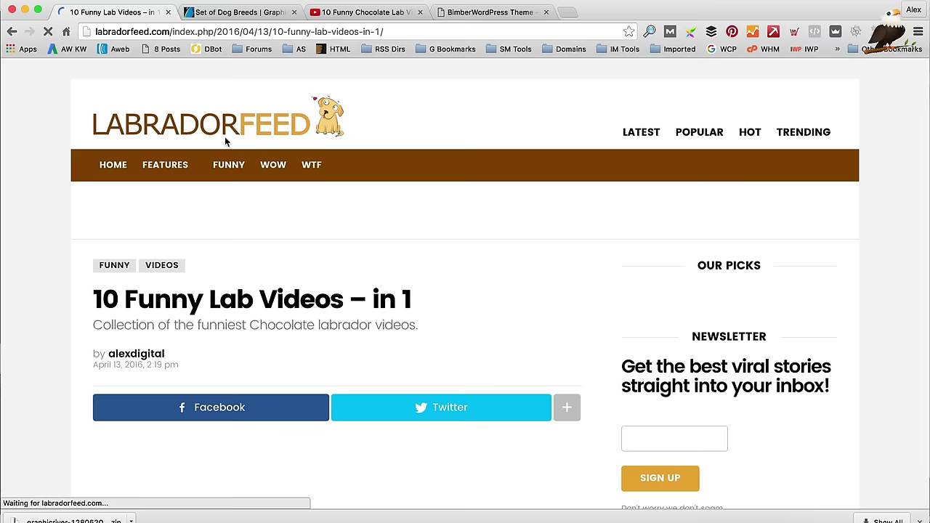
{"action": "scroll", "coordinate": [388, 198], "scroll_direction": "down", "scroll_amount": 5}
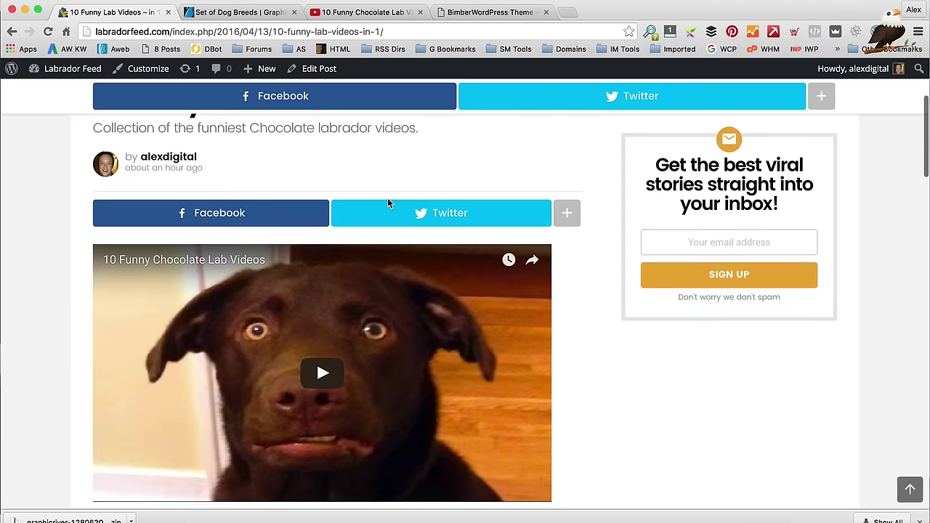
{"action": "scroll", "coordinate": [387, 207], "scroll_direction": "up", "scroll_amount": 1}
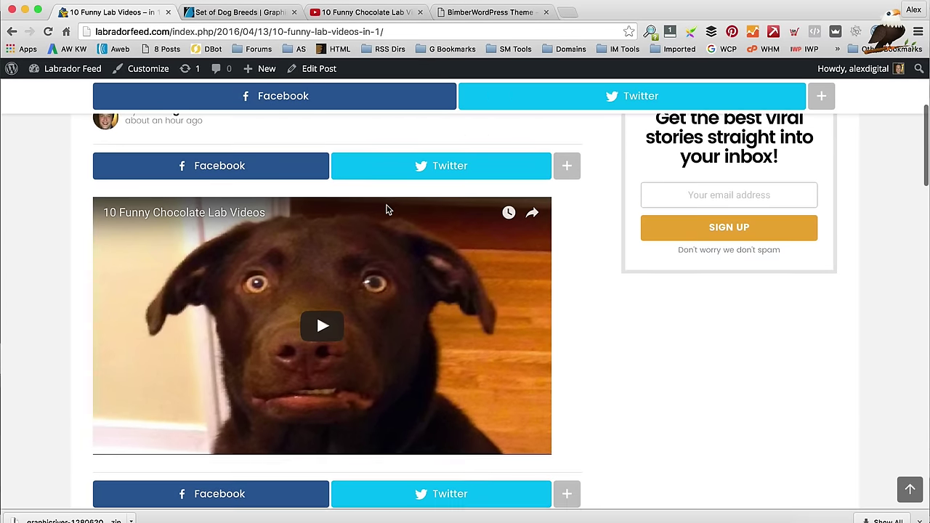
{"action": "left_click", "coordinate": [313, 341]}
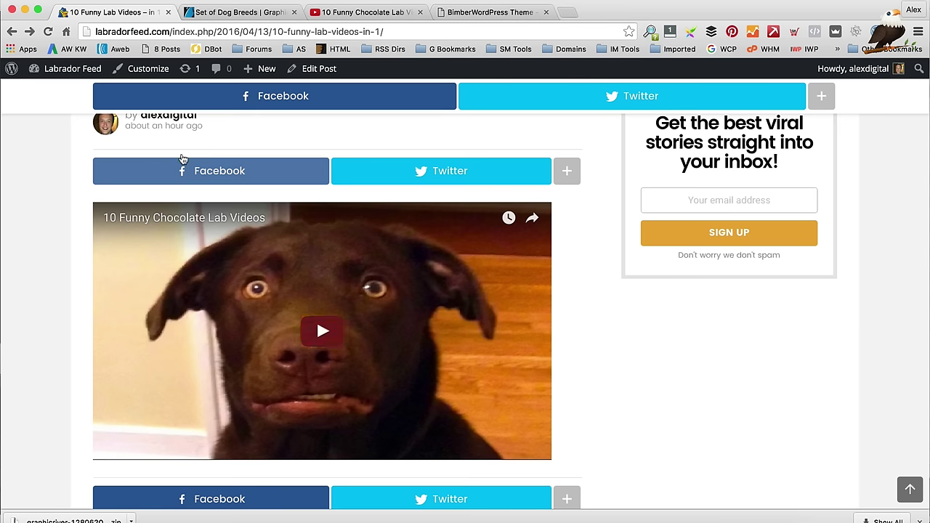
{"action": "left_click", "coordinate": [311, 68]}
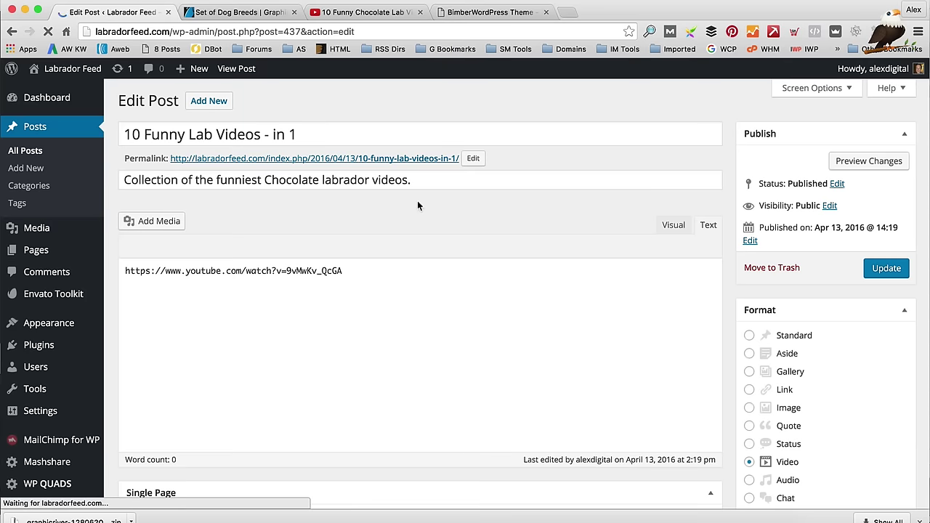
Type 'A great video of Chocolate labs being funny.' beneath the YouTube link
{"action": "left_click", "coordinate": [252, 328]}
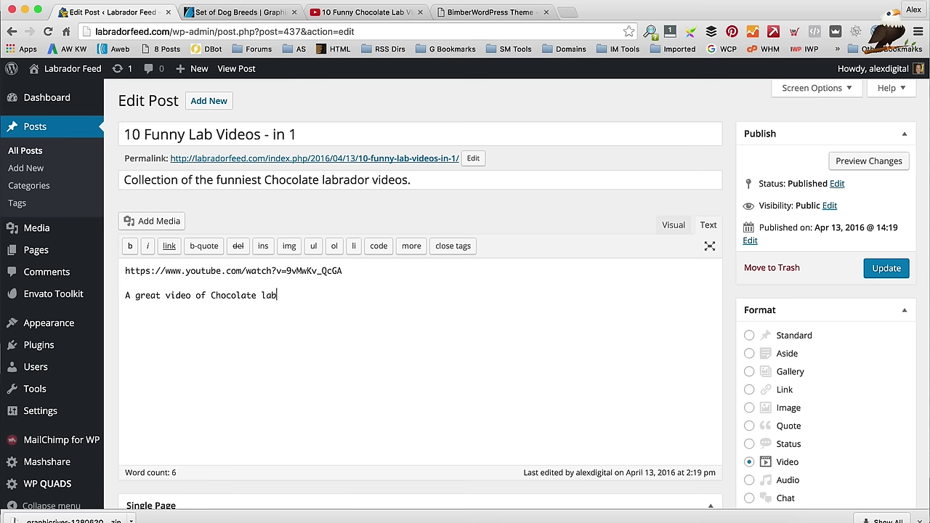
{"action": "type", "text": "nny."}
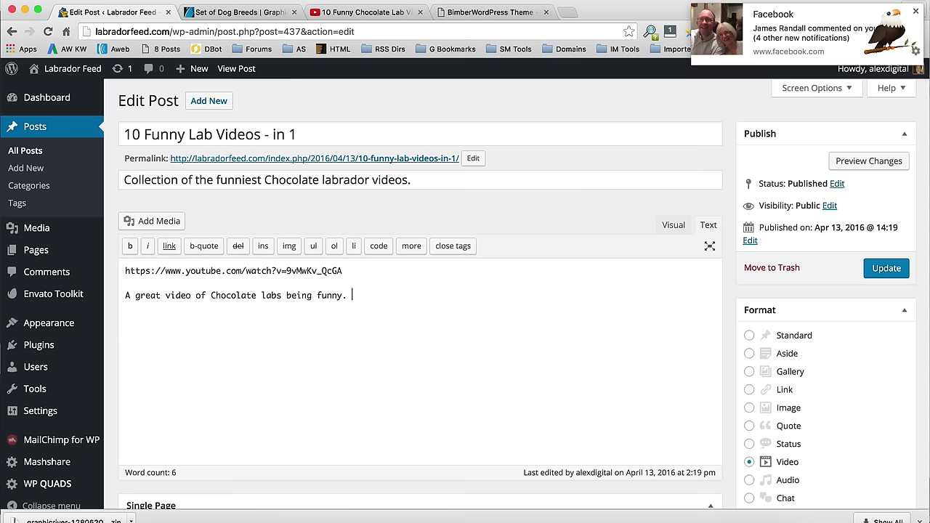
{"action": "left_click", "coordinate": [917, 11]}
{"action": "scroll", "coordinate": [641, 229], "scroll_direction": "down", "scroll_amount": 5}
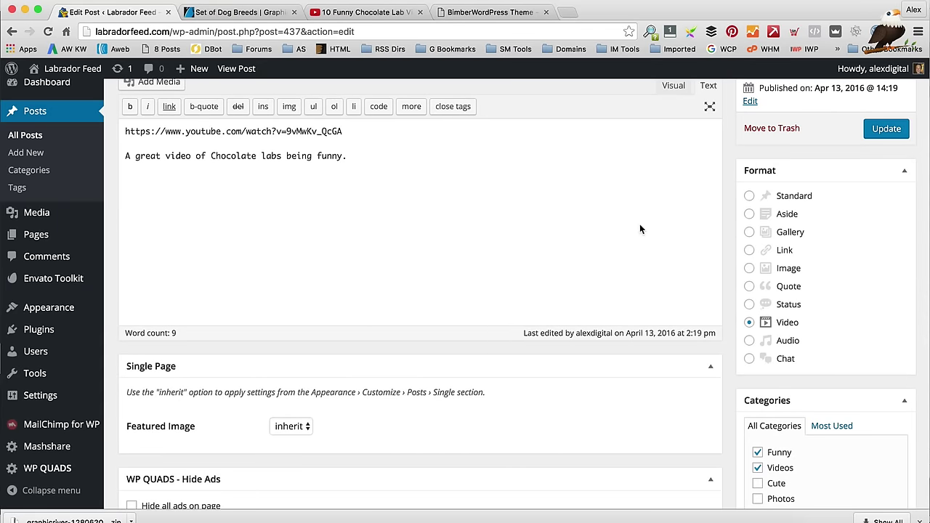
{"action": "scroll", "coordinate": [639, 229], "scroll_direction": "down", "scroll_amount": 3}
{"action": "scroll", "coordinate": [640, 229], "scroll_direction": "down", "scroll_amount": 6}
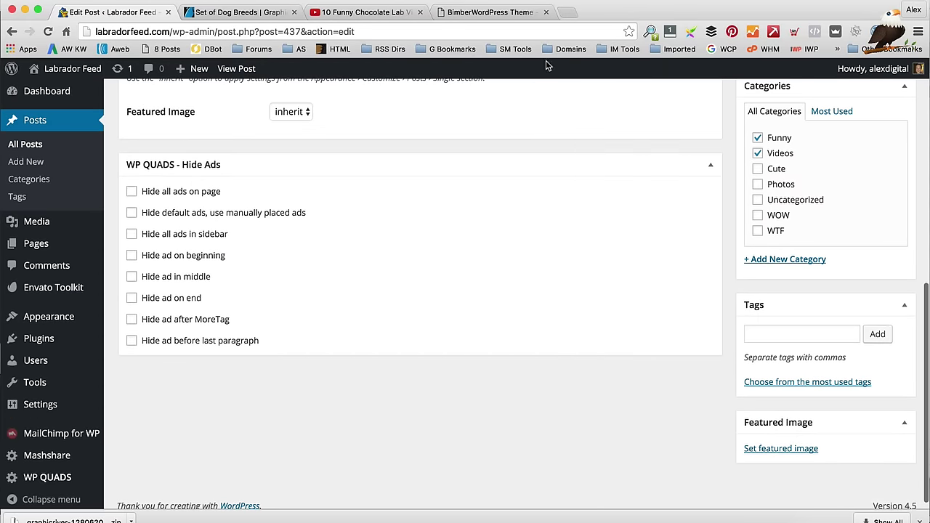
{"action": "left_click", "coordinate": [567, 13]}
Search Google Images for 'funny labrador'
{"action": "type", "text": "google.com"}
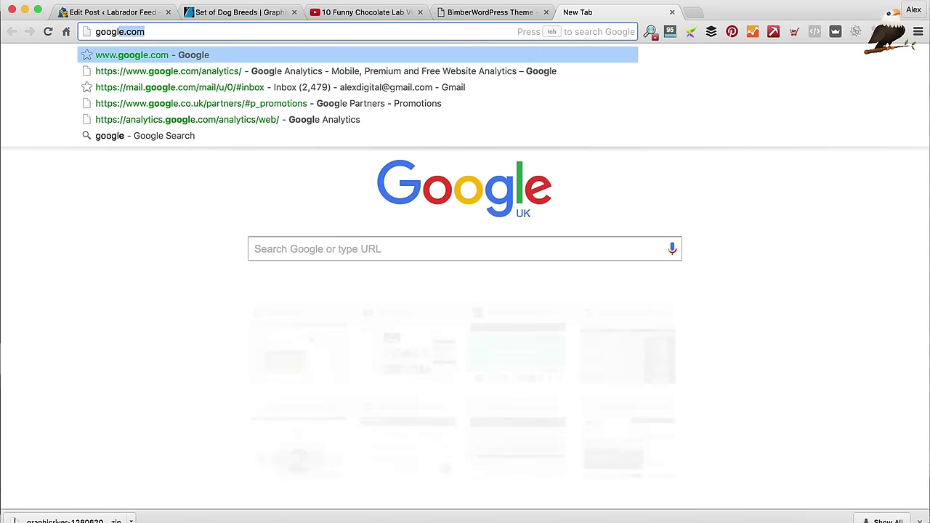
{"action": "key", "text": "Return"}
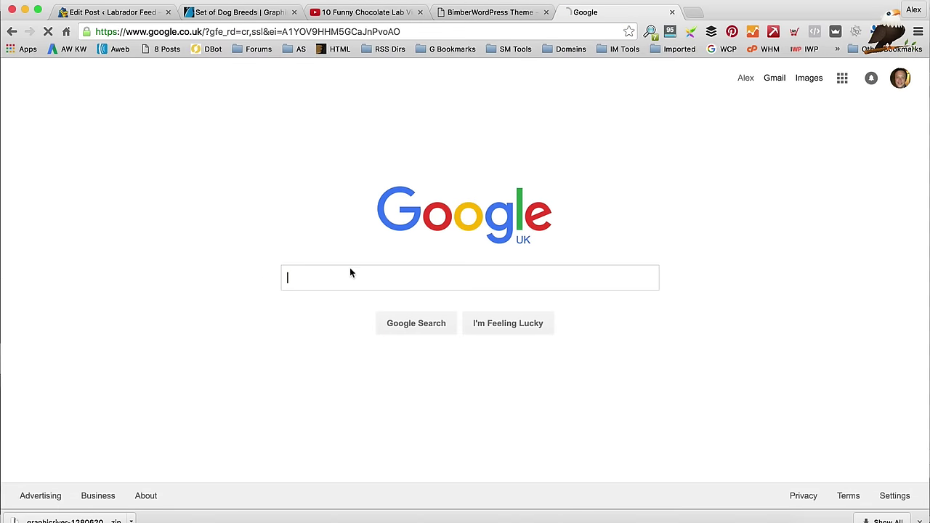
{"action": "type", "text": "funny labrador"}
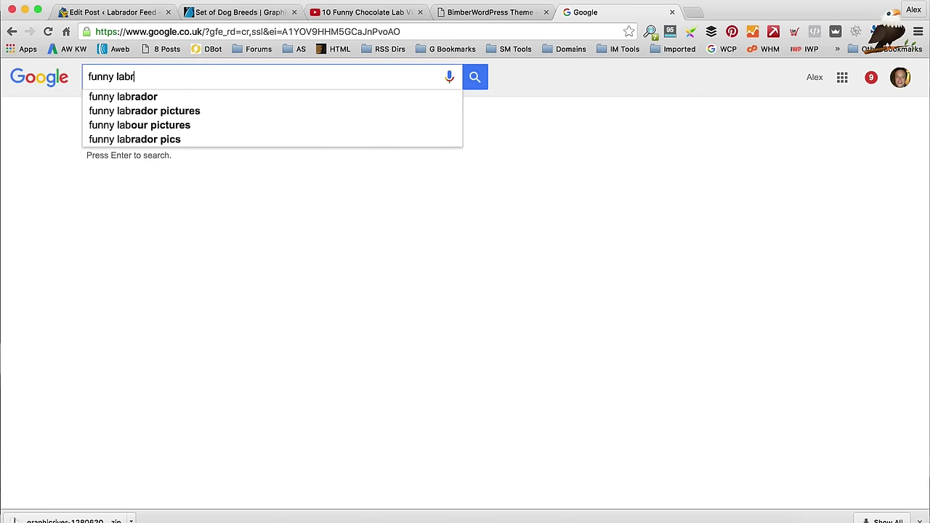
{"action": "key", "text": "Return"}
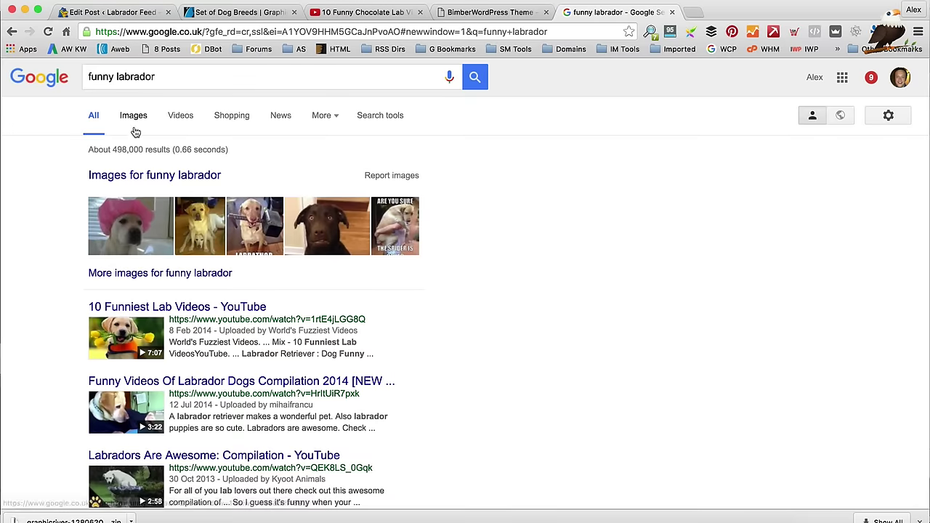
{"action": "left_click", "coordinate": [135, 116]}
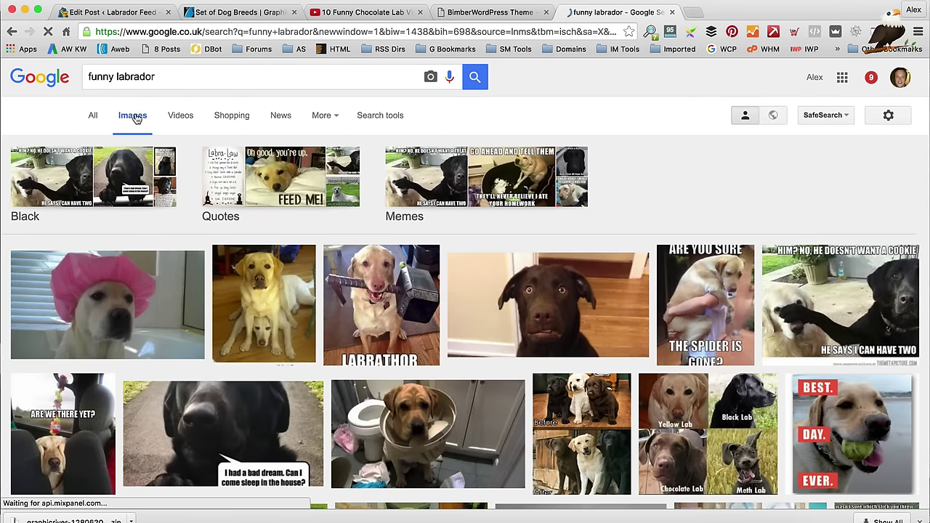
{"action": "scroll", "coordinate": [509, 290], "scroll_direction": "down", "scroll_amount": 1}
Save the staring chocolate lab image as 'Funny lab' and return to the post editor
{"action": "left_click", "coordinate": [561, 305]}
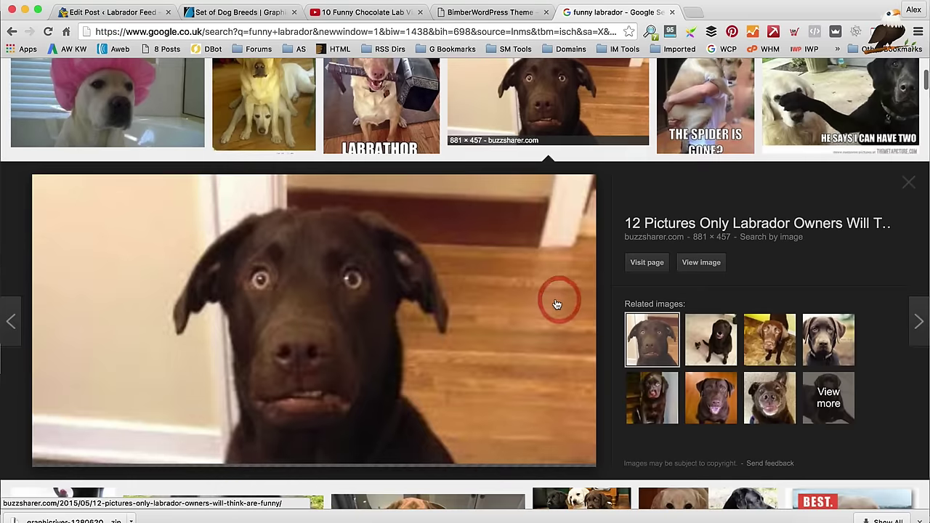
{"action": "right_click", "coordinate": [309, 292]}
{"action": "left_click", "coordinate": [387, 336]}
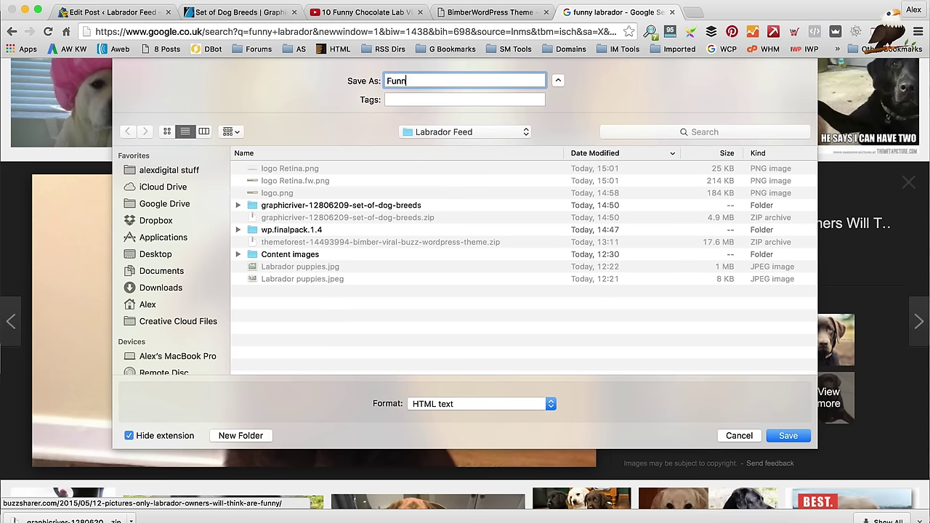
{"action": "left_click", "coordinate": [788, 436]}
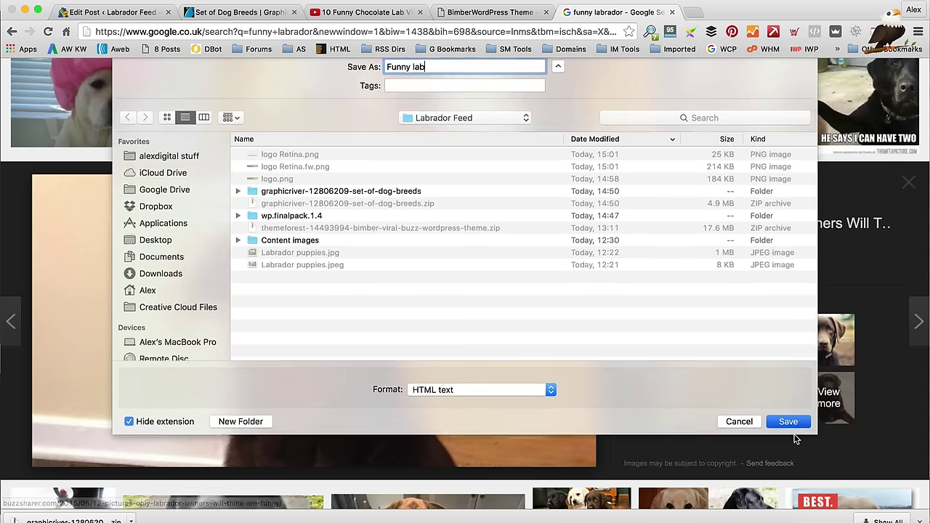
{"action": "key", "text": "super+1"}
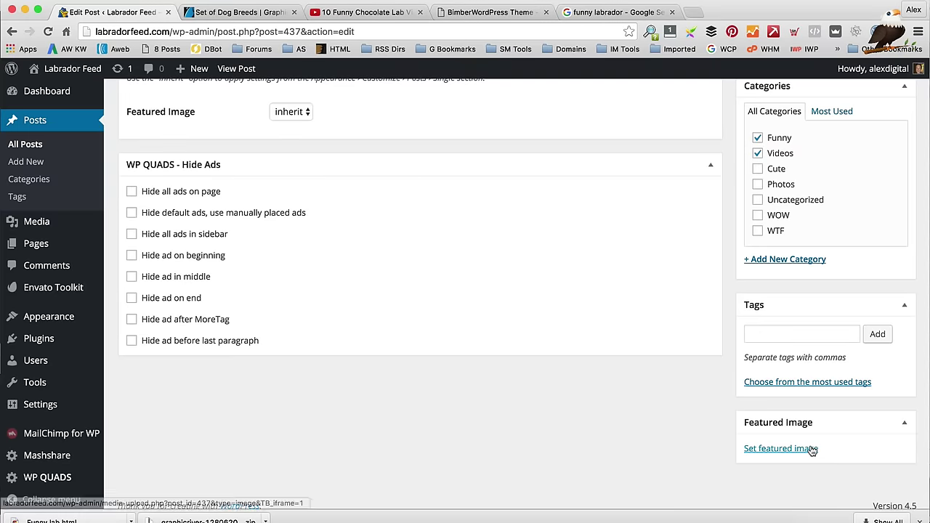
Start uploading a featured image, cancelling the mistakenly picked Funny lab.html file
{"action": "left_click", "coordinate": [800, 449]}
{"action": "left_click", "coordinate": [56, 120]}
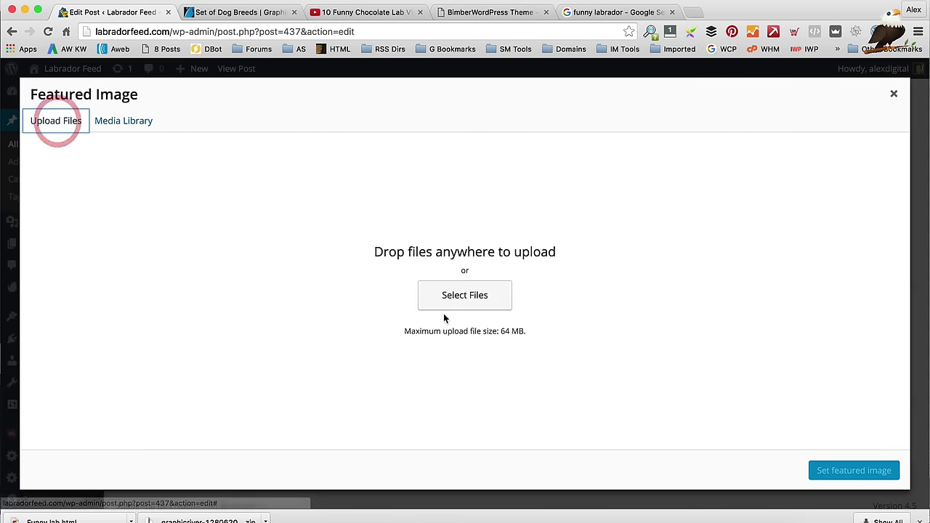
{"action": "left_click", "coordinate": [445, 293]}
{"action": "left_click", "coordinate": [436, 197]}
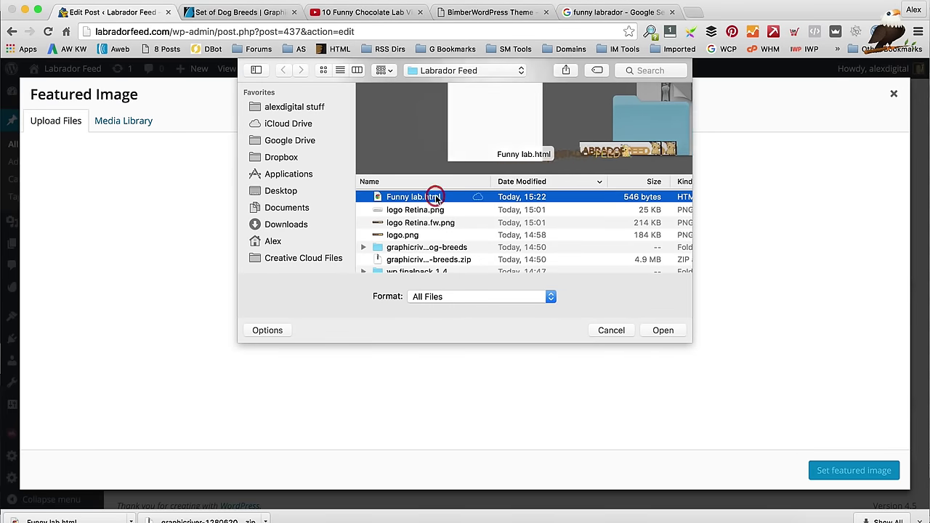
{"action": "left_click", "coordinate": [622, 333]}
Save the full-size chocolate lab photo to disk as 'funny lab'
{"action": "left_click", "coordinate": [614, 12]}
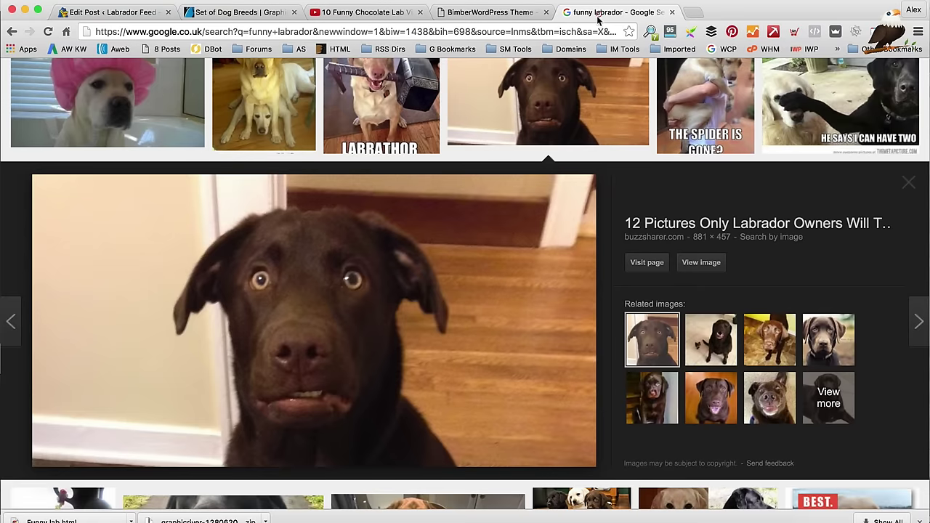
{"action": "left_click", "coordinate": [701, 263]}
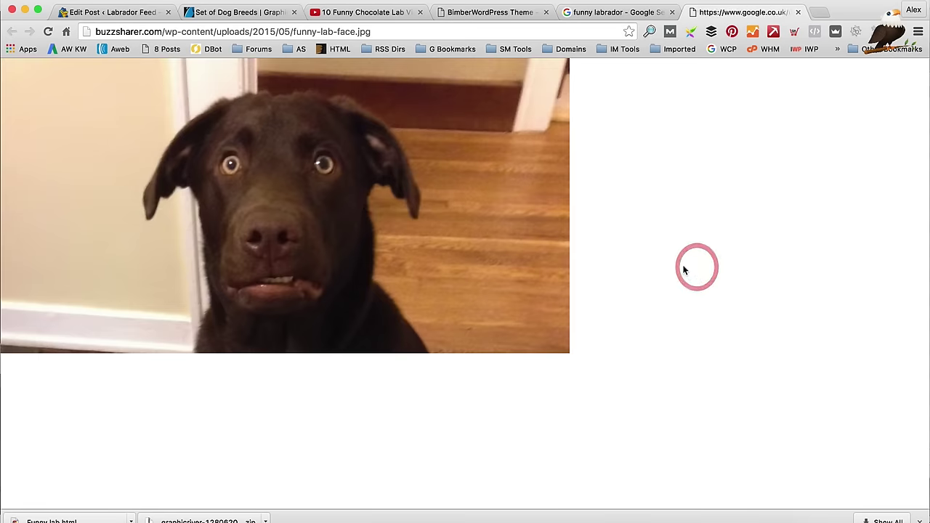
{"action": "right_click", "coordinate": [325, 153]}
{"action": "left_click", "coordinate": [385, 172]}
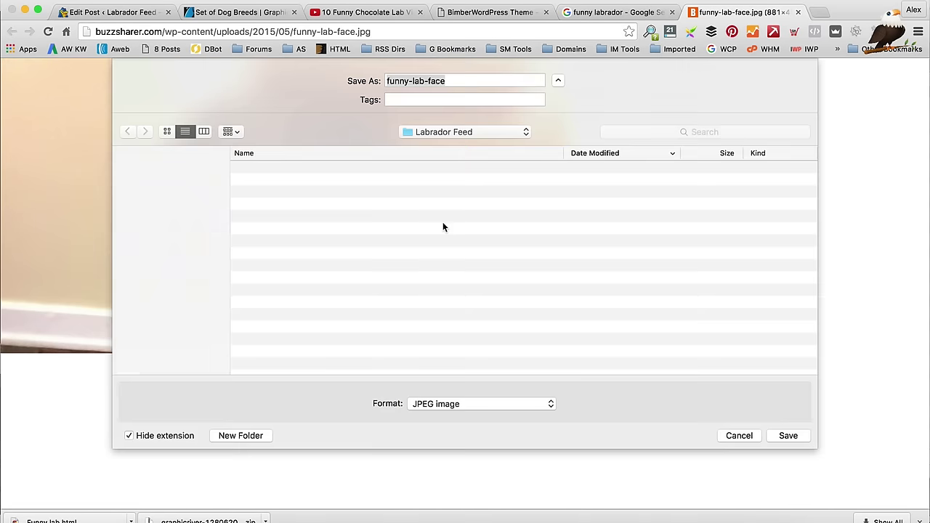
{"action": "type", "text": "f"}
{"action": "key", "text": "BackSpace"}
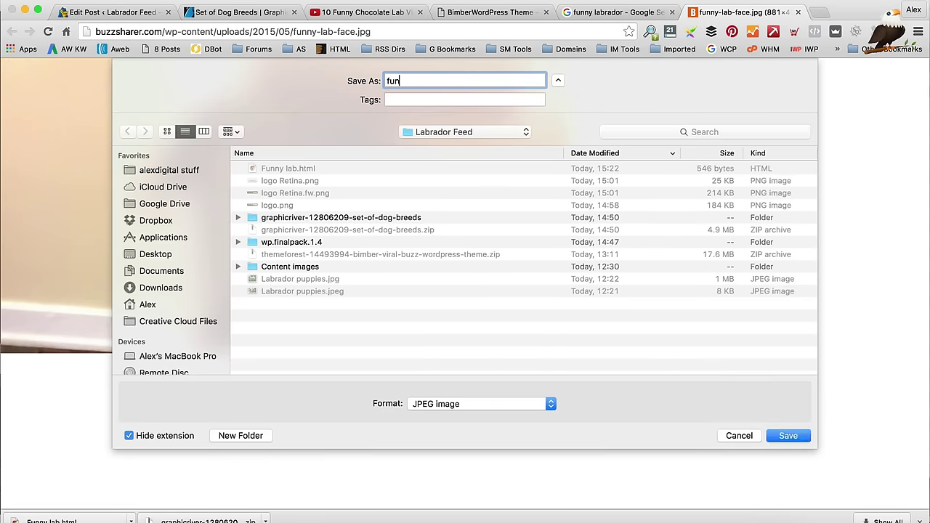
{"action": "type", "text": "funny lab"}
{"action": "key", "text": "Return"}
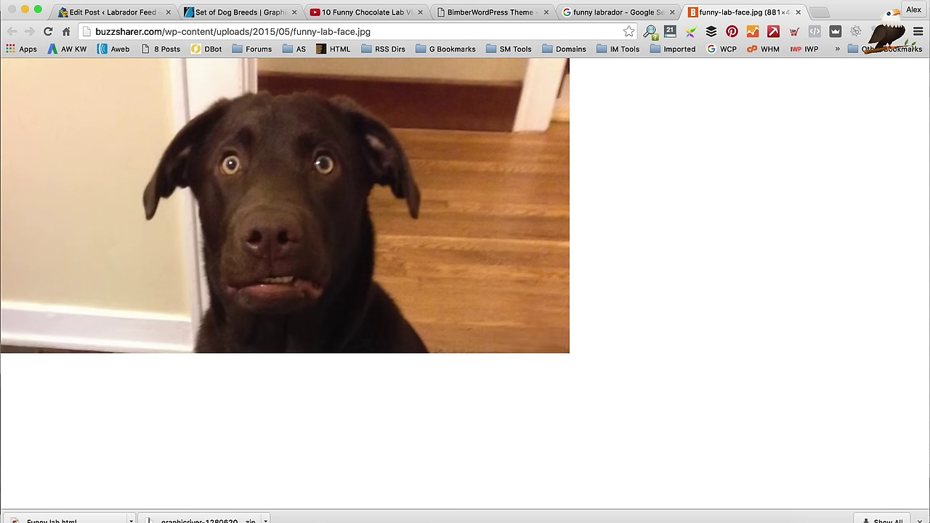
Upload funny lab.jpg, set it as the featured image, and update the post
{"action": "left_click", "coordinate": [82, 10]}
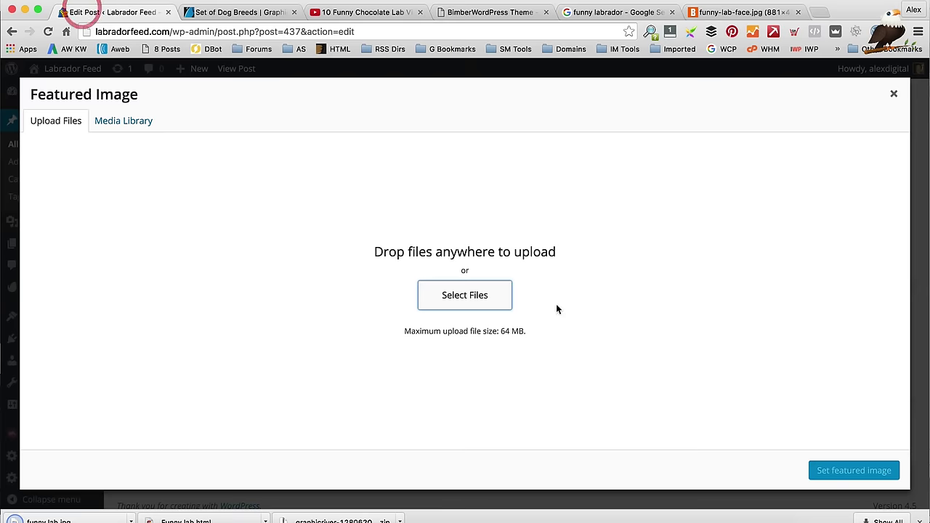
{"action": "left_click", "coordinate": [489, 288]}
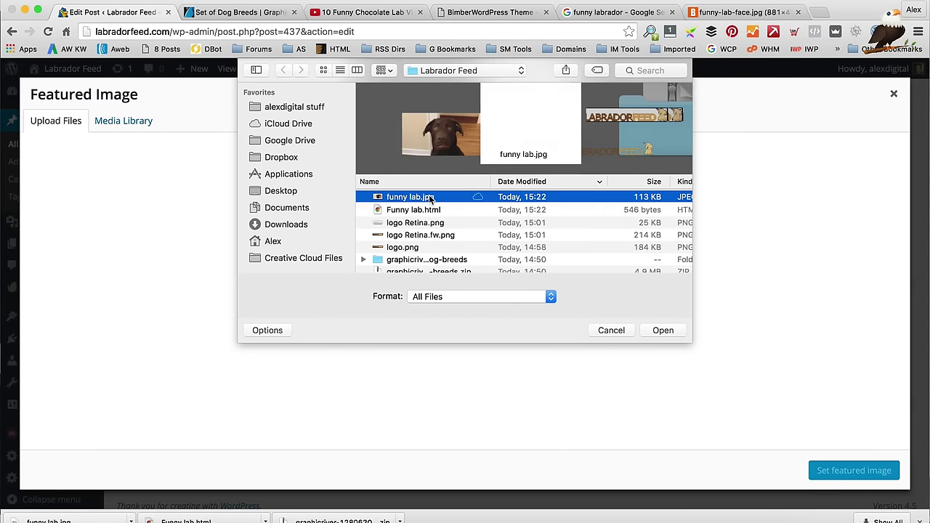
{"action": "double_click", "coordinate": [430, 199]}
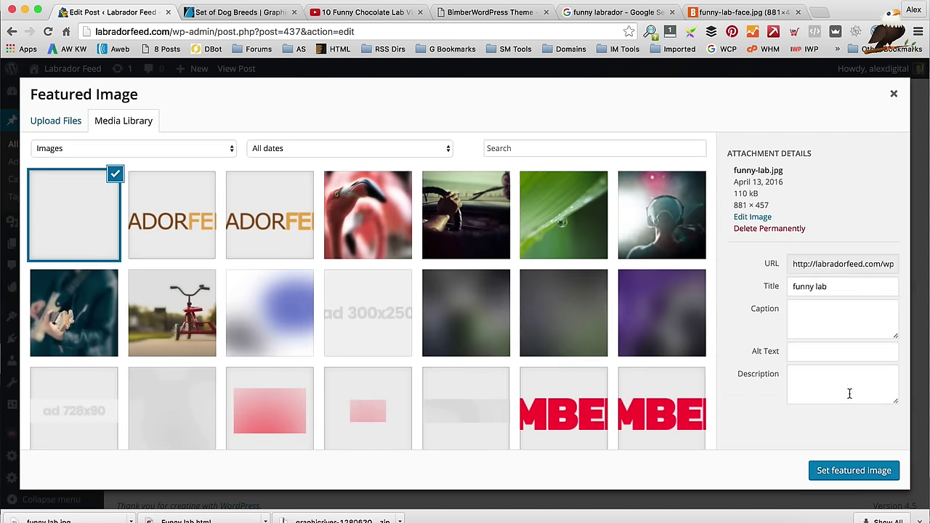
{"action": "left_click", "coordinate": [854, 470]}
{"action": "scroll", "coordinate": [535, 336], "scroll_direction": "up", "scroll_amount": 10}
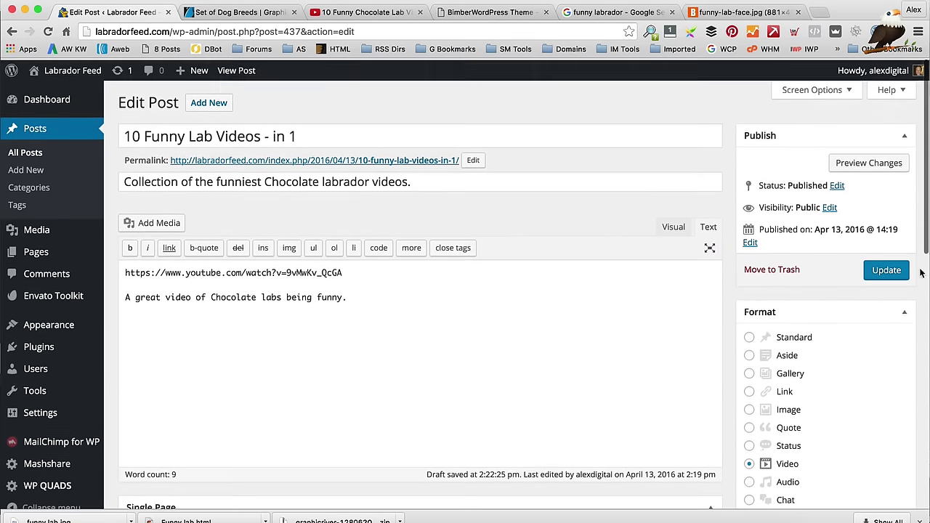
{"action": "left_click", "coordinate": [888, 269]}
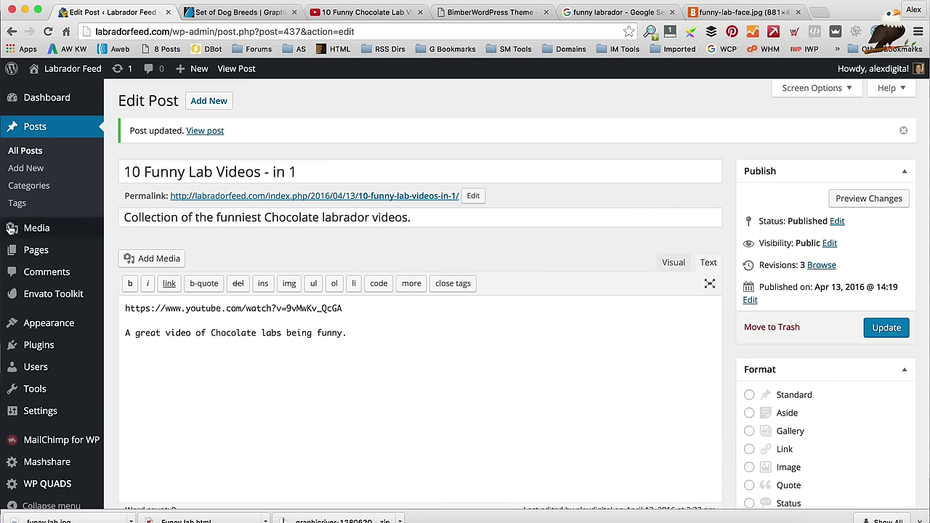
{"action": "mouse_move", "coordinate": [69, 90]}
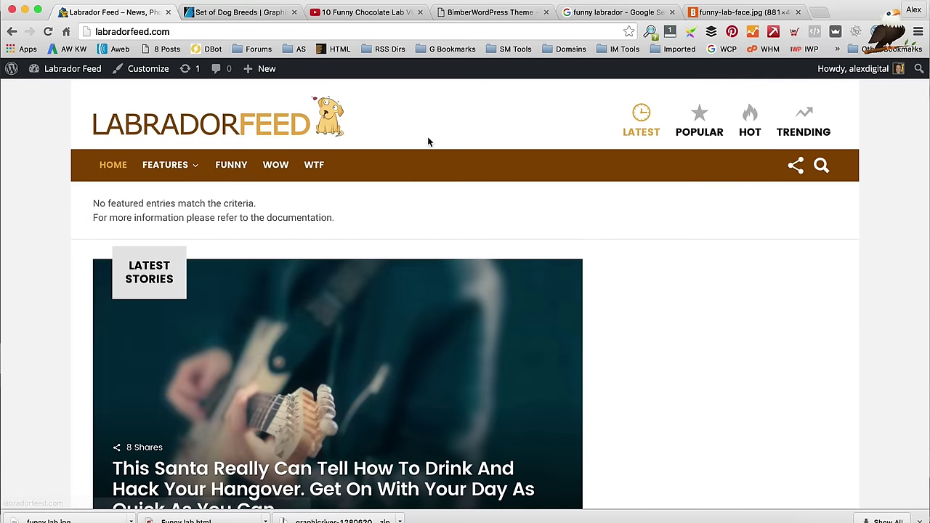
{"action": "scroll", "coordinate": [429, 142], "scroll_direction": "down", "scroll_amount": 5}
{"action": "scroll", "coordinate": [429, 142], "scroll_direction": "down", "scroll_amount": 2}
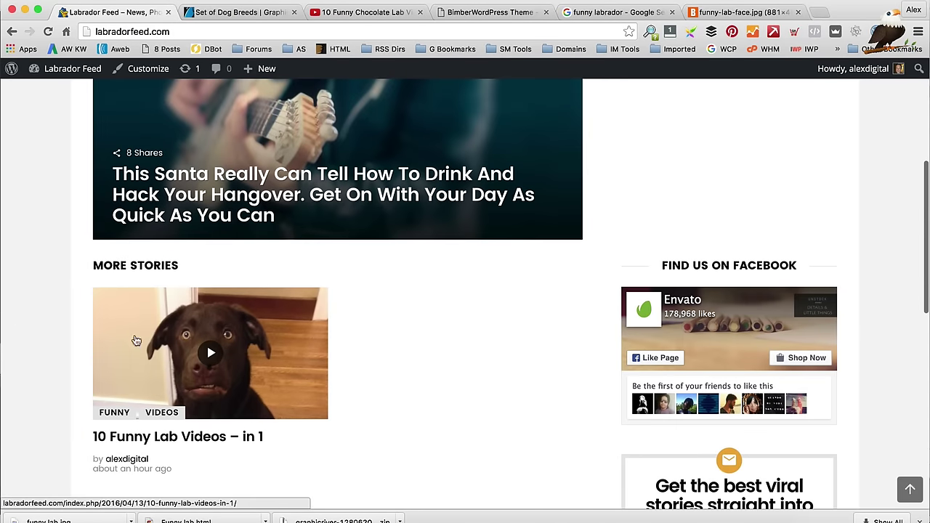
{"action": "left_click", "coordinate": [195, 351]}
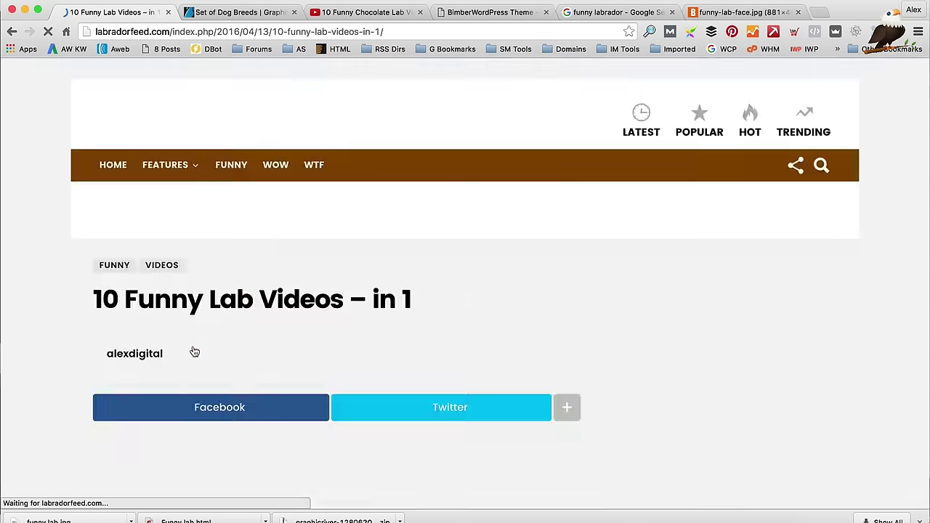
{"action": "scroll", "coordinate": [291, 310], "scroll_direction": "down", "scroll_amount": 5}
{"action": "scroll", "coordinate": [291, 310], "scroll_direction": "down", "scroll_amount": 8}
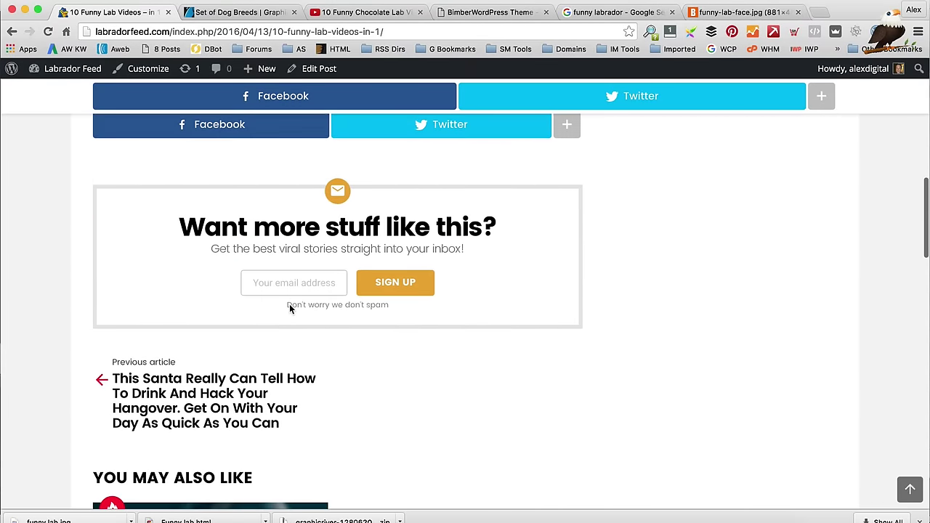
{"action": "scroll", "coordinate": [289, 304], "scroll_direction": "up", "scroll_amount": 15}
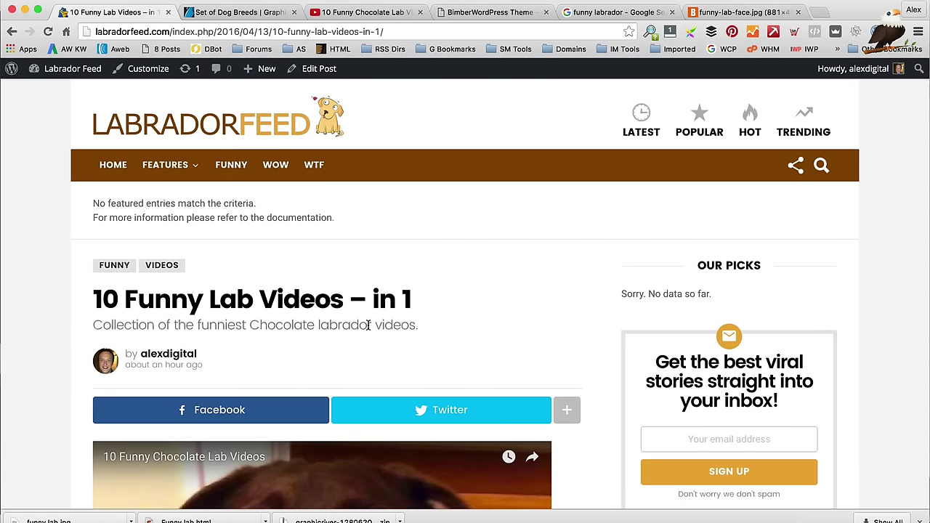
{"action": "scroll", "coordinate": [369, 326], "scroll_direction": "down", "scroll_amount": 2}
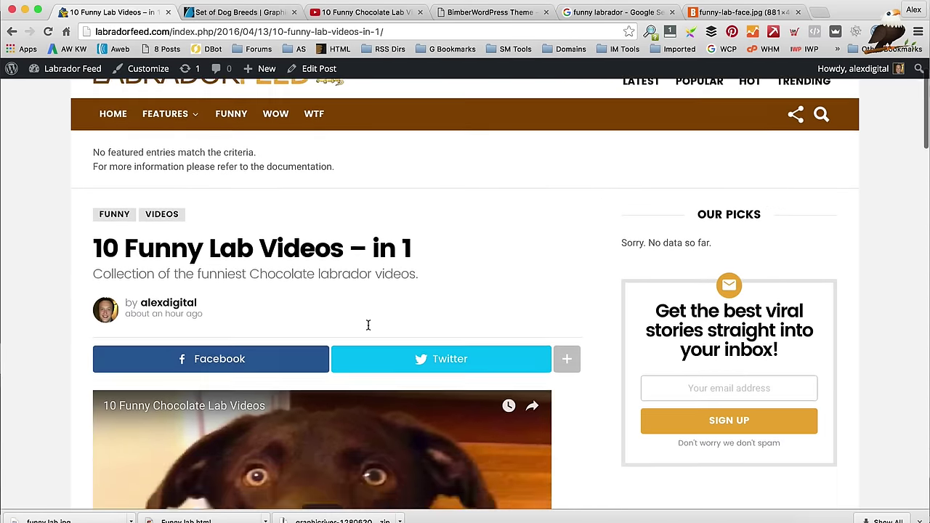
{"action": "scroll", "coordinate": [368, 325], "scroll_direction": "up", "scroll_amount": 2}
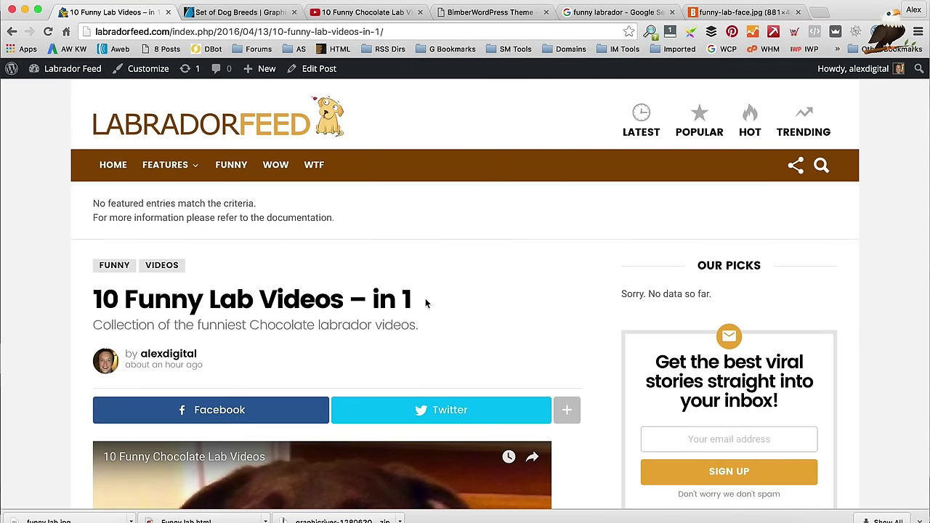
{"action": "scroll", "coordinate": [412, 290], "scroll_direction": "down", "scroll_amount": 2}
{"action": "scroll", "coordinate": [411, 291], "scroll_direction": "up", "scroll_amount": 2}
{"action": "left_click", "coordinate": [660, 9]}
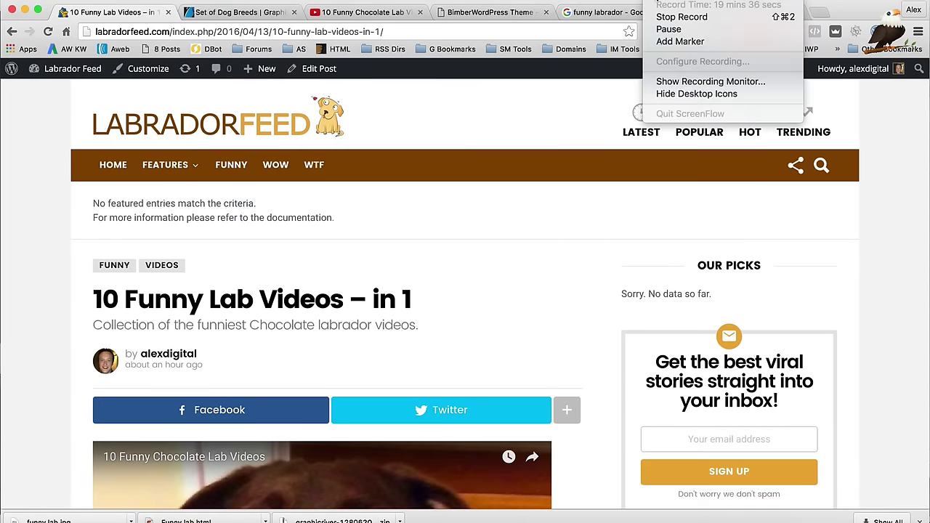
Scroll up and down through the Labrador Feed home page's latest stories
{"action": "left_click", "coordinate": [685, 15]}
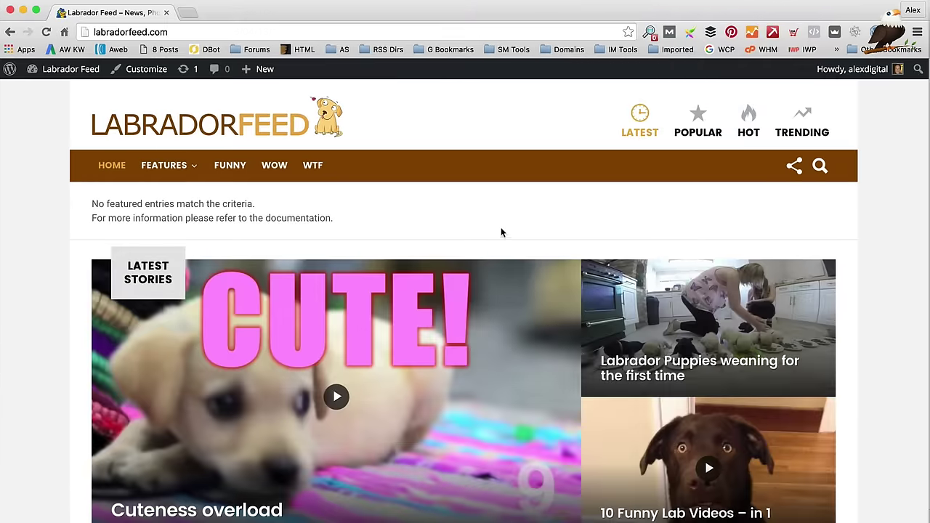
{"action": "scroll", "coordinate": [498, 187], "scroll_direction": "down", "scroll_amount": 10}
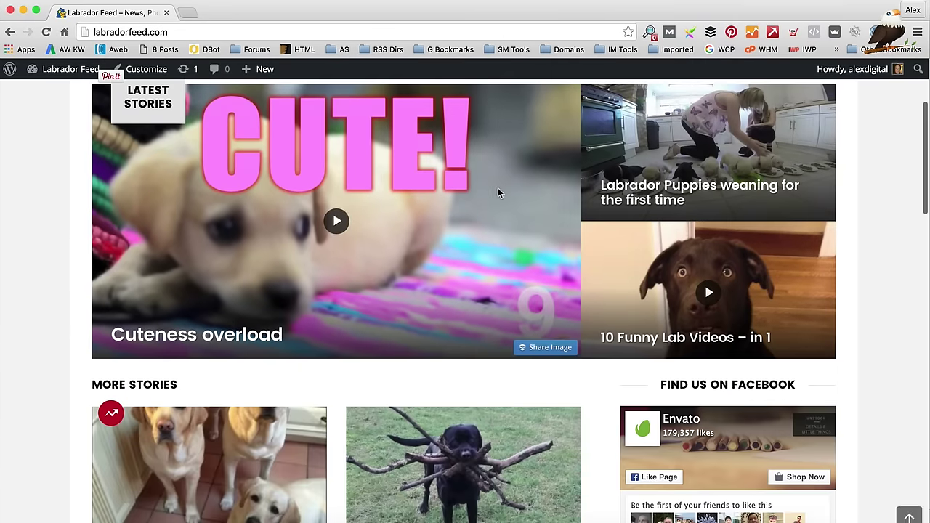
{"action": "scroll", "coordinate": [531, 192], "scroll_direction": "down", "scroll_amount": 5}
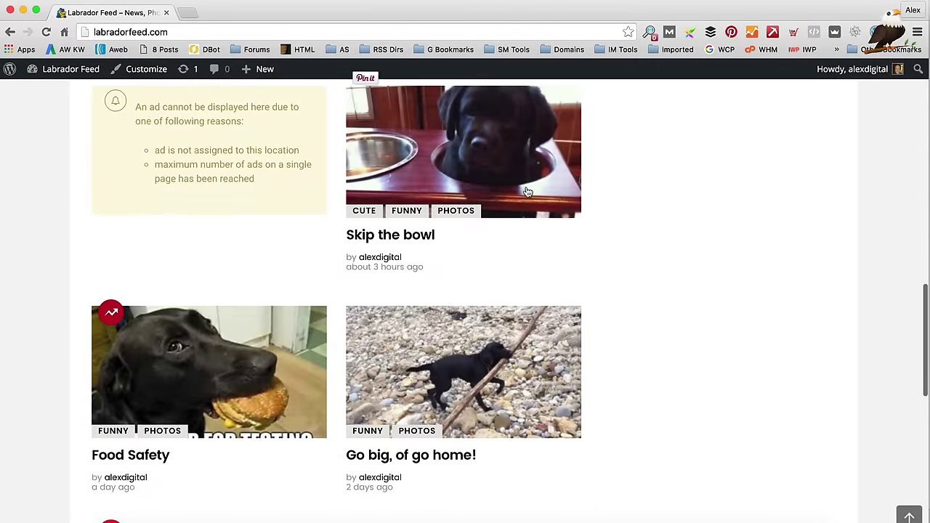
{"action": "scroll", "coordinate": [531, 319], "scroll_direction": "down", "scroll_amount": 5}
{"action": "scroll", "coordinate": [532, 320], "scroll_direction": "up", "scroll_amount": 20}
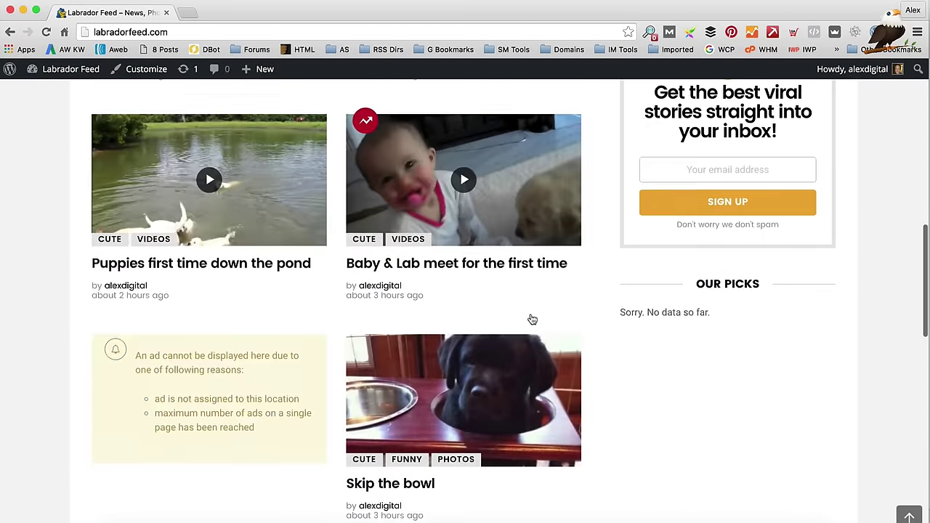
{"action": "scroll", "coordinate": [531, 314], "scroll_direction": "down", "scroll_amount": 3}
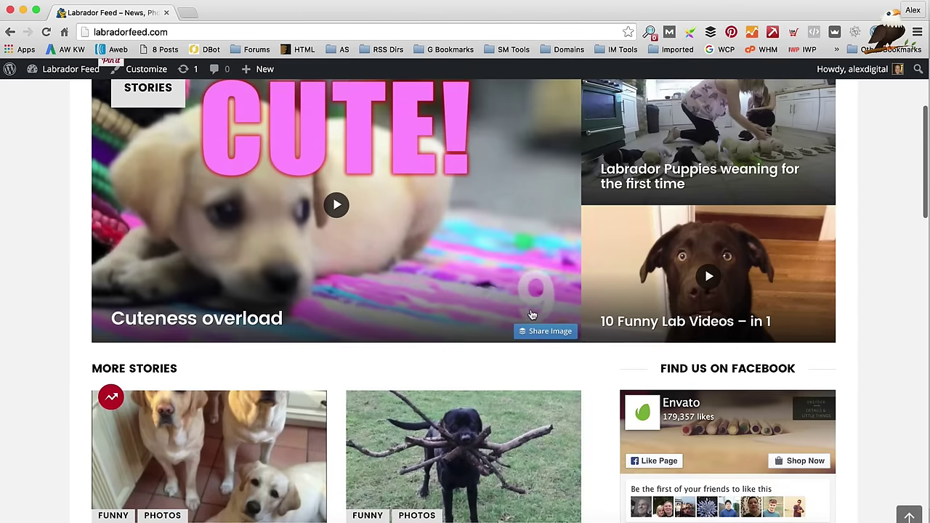
{"action": "scroll", "coordinate": [531, 314], "scroll_direction": "up", "scroll_amount": 2}
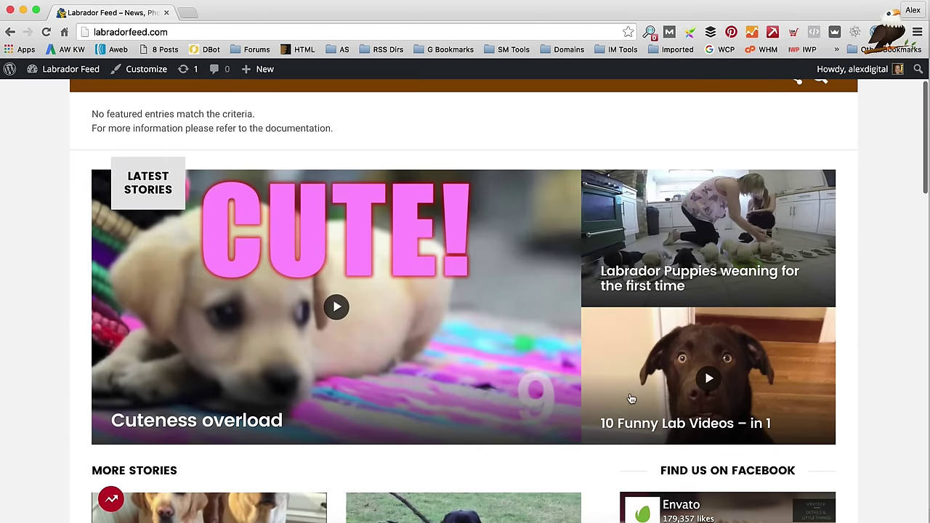
{"action": "scroll", "coordinate": [438, 377], "scroll_direction": "down", "scroll_amount": 1}
{"action": "scroll", "coordinate": [432, 374], "scroll_direction": "up", "scroll_amount": 3}
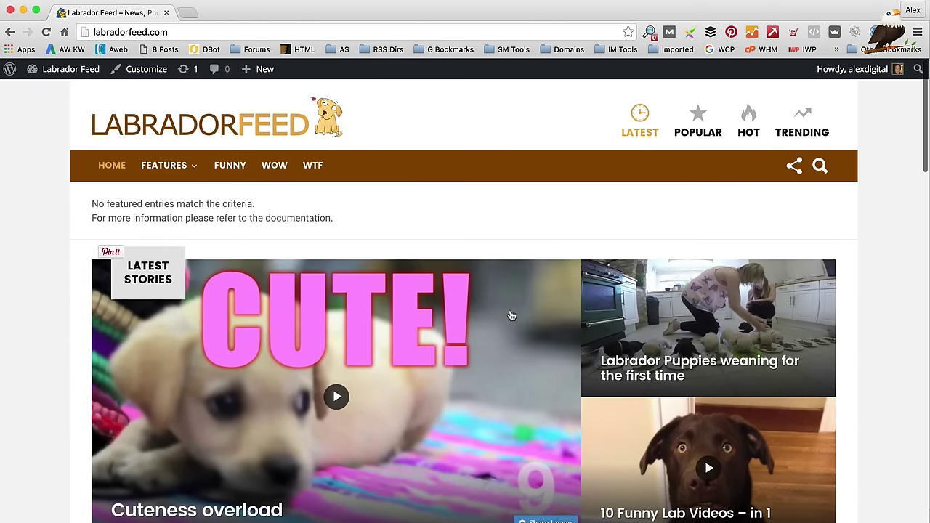
{"action": "scroll", "coordinate": [512, 316], "scroll_direction": "down", "scroll_amount": 3}
{"action": "scroll", "coordinate": [502, 290], "scroll_direction": "up", "scroll_amount": 3}
{"action": "scroll", "coordinate": [528, 287], "scroll_direction": "down", "scroll_amount": 1}
{"action": "scroll", "coordinate": [528, 287], "scroll_direction": "up", "scroll_amount": 1}
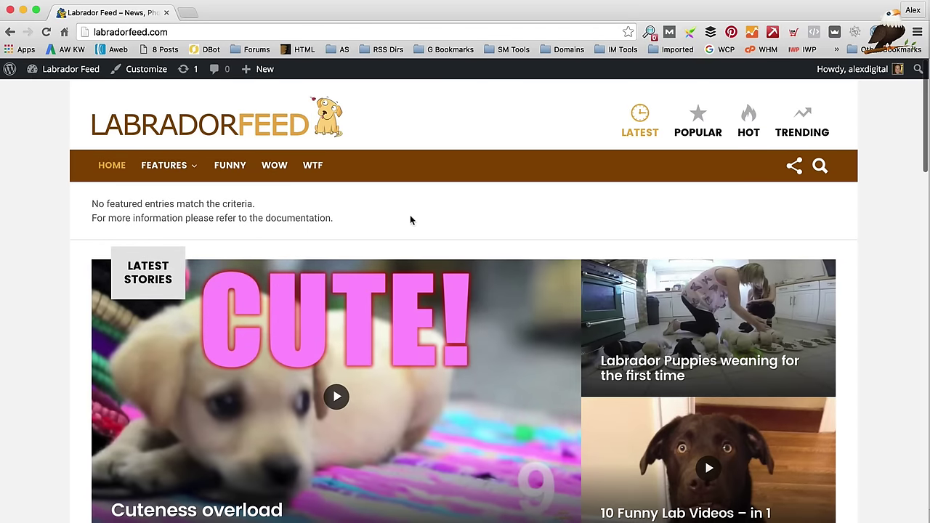
{"action": "mouse_move", "coordinate": [75, 71]}
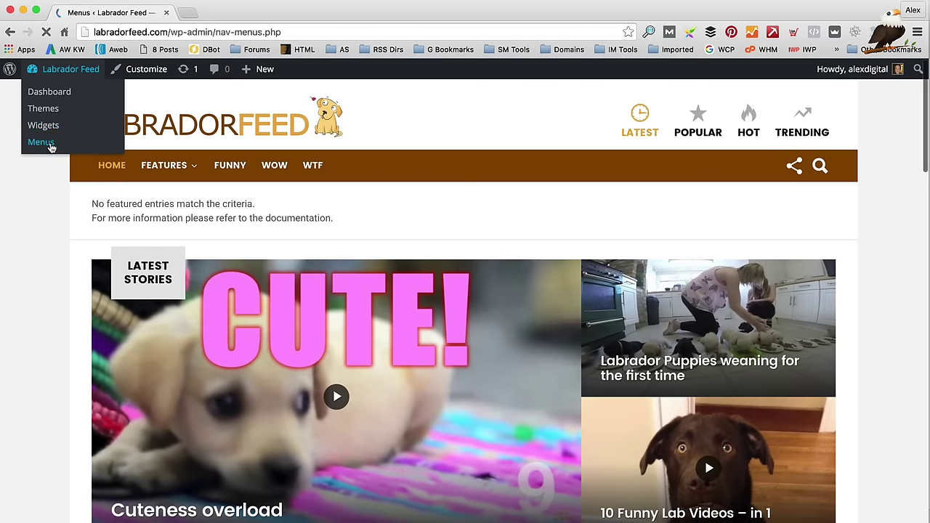
Load PrimaryMenu into the menu editor
{"action": "scroll", "coordinate": [352, 207], "scroll_direction": "down", "scroll_amount": 5}
{"action": "scroll", "coordinate": [165, 256], "scroll_direction": "up", "scroll_amount": 3}
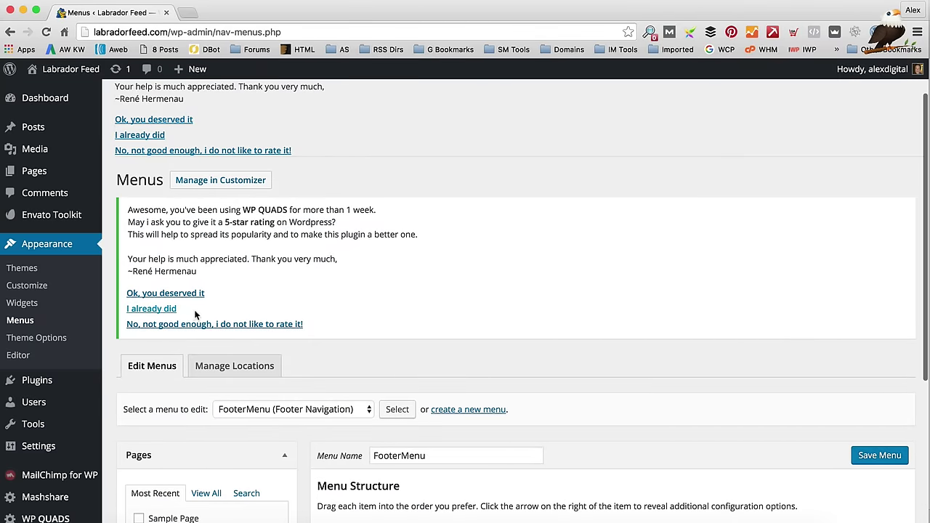
{"action": "scroll", "coordinate": [536, 286], "scroll_direction": "down", "scroll_amount": 3}
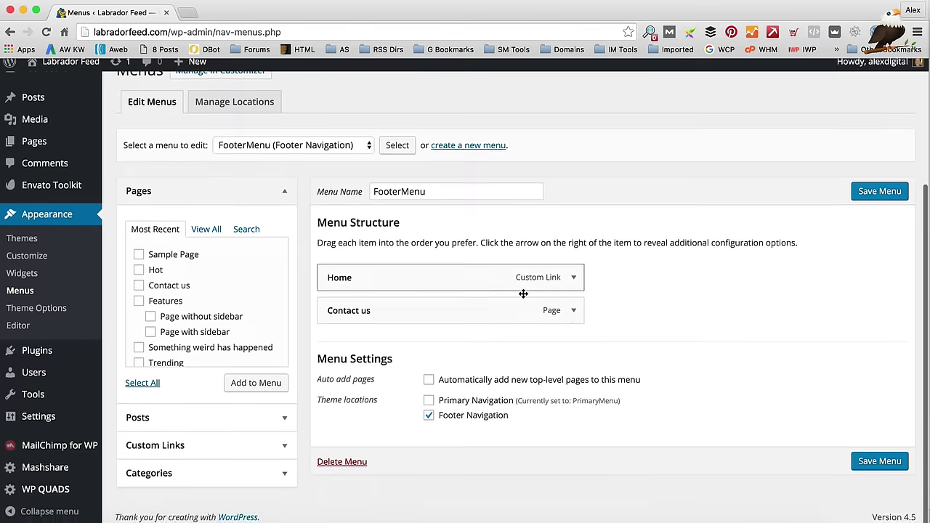
{"action": "left_click", "coordinate": [329, 156]}
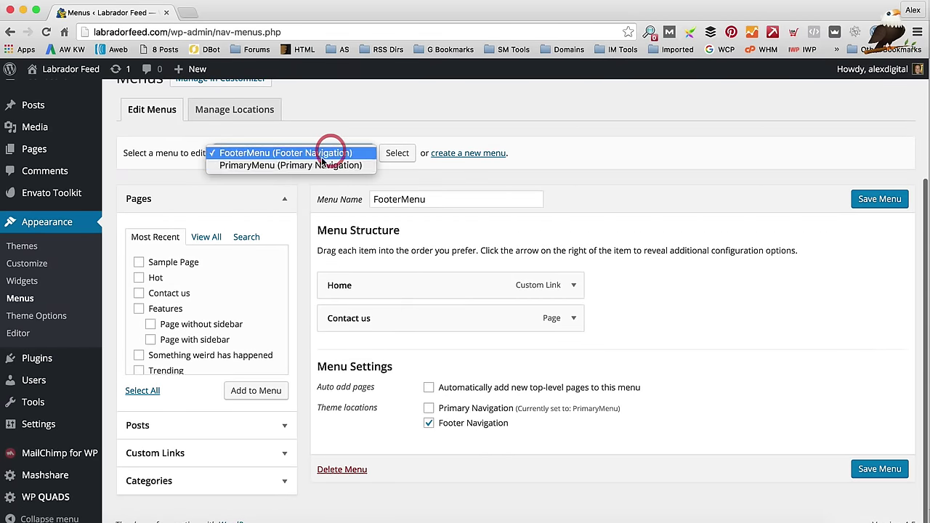
{"action": "left_click", "coordinate": [322, 165]}
{"action": "left_click", "coordinate": [396, 159]}
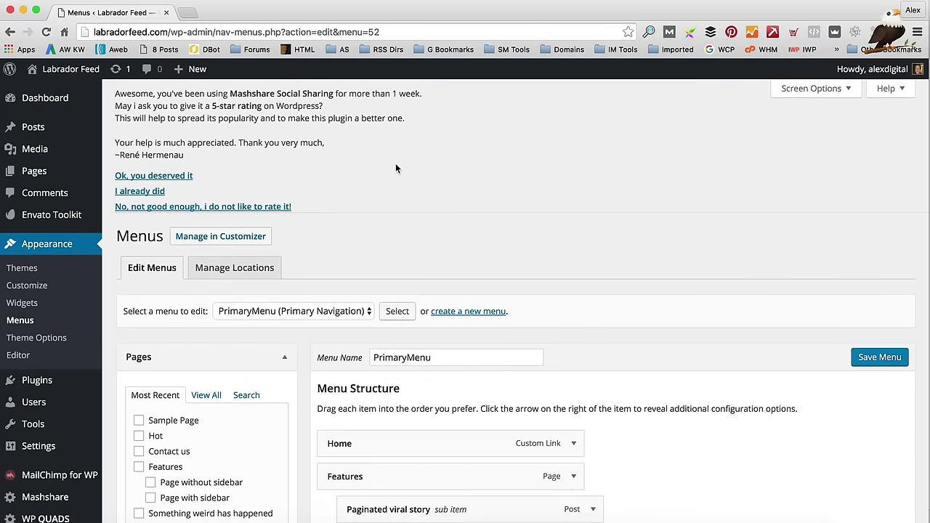
Remove Features, Paginated viral story, Post with featured image, Page with/without sidebar, Search results and Error 404
{"action": "scroll", "coordinate": [431, 170], "scroll_direction": "down", "scroll_amount": 6}
{"action": "scroll", "coordinate": [644, 214], "scroll_direction": "down", "scroll_amount": 1}
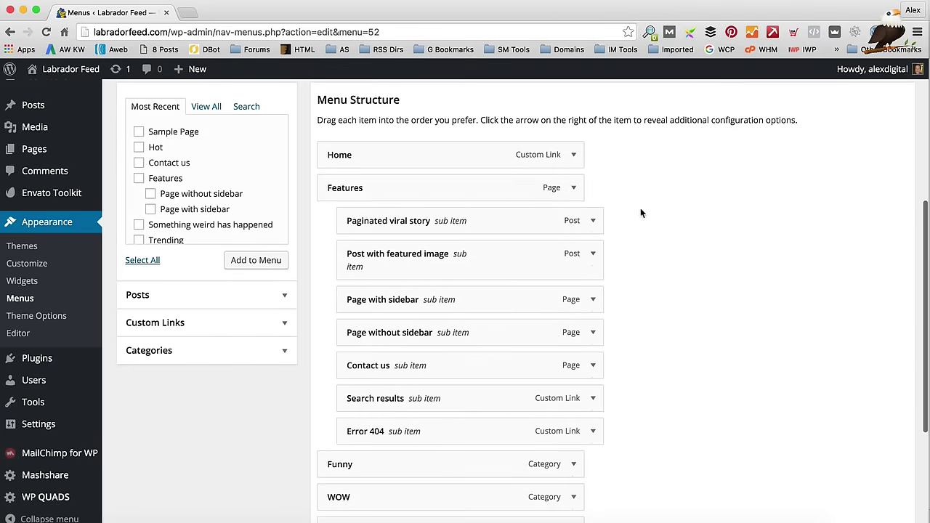
{"action": "left_click", "coordinate": [574, 188]}
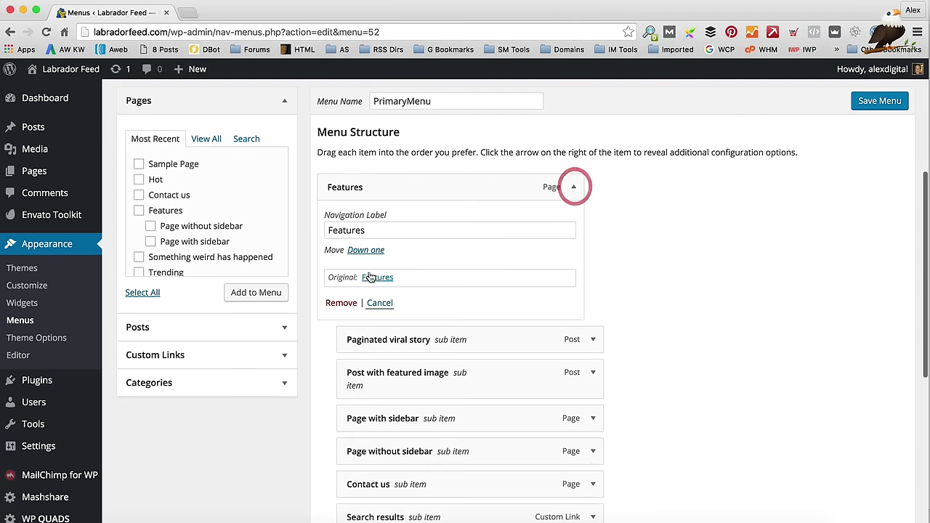
{"action": "left_click", "coordinate": [341, 303]}
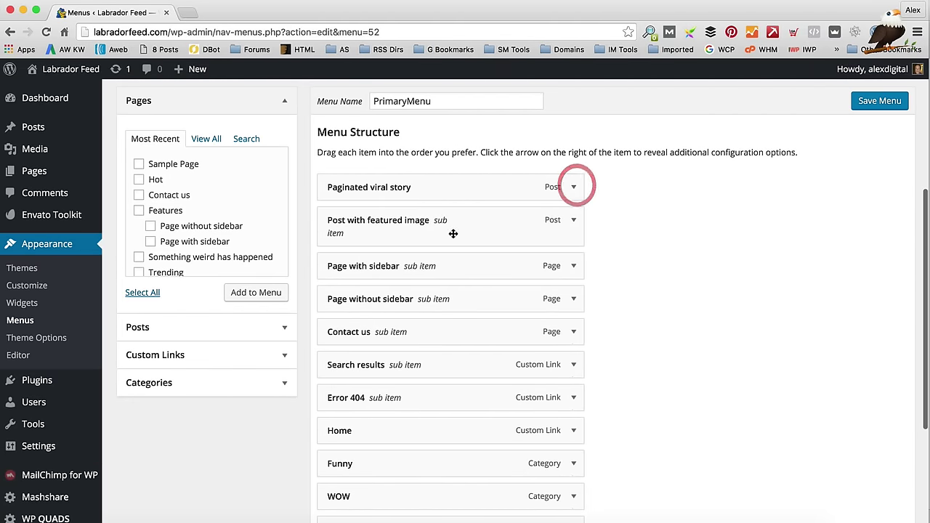
{"action": "left_click", "coordinate": [575, 188]}
{"action": "left_click", "coordinate": [341, 315]}
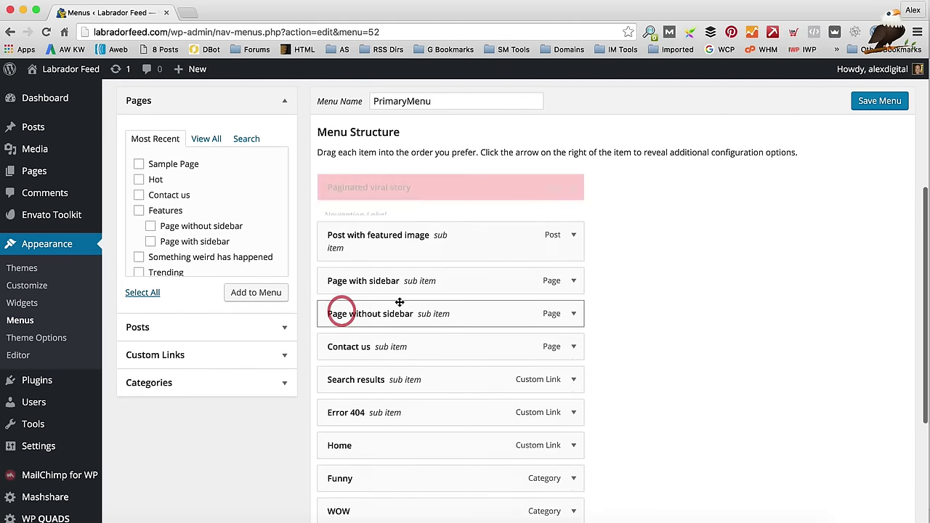
{"action": "left_click", "coordinate": [575, 186]}
{"action": "left_click", "coordinate": [341, 316]}
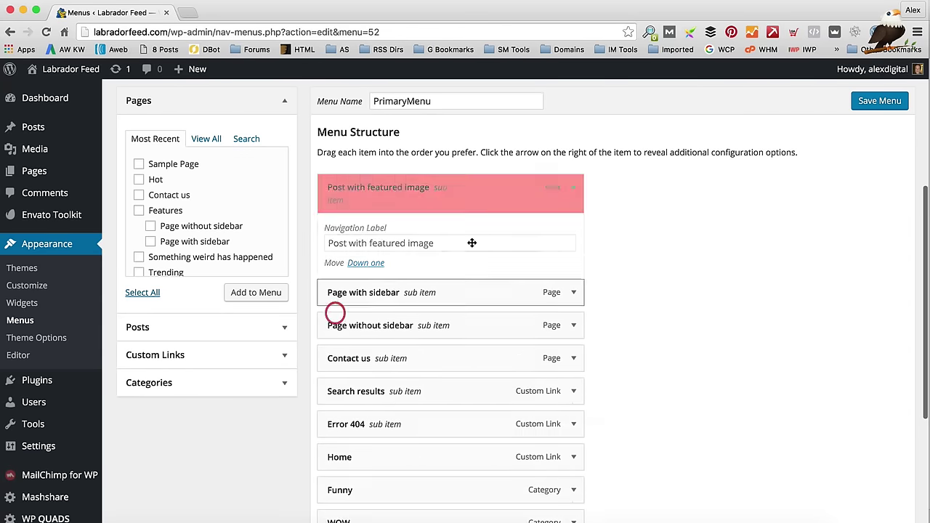
{"action": "left_click", "coordinate": [574, 187]}
{"action": "left_click", "coordinate": [341, 304]}
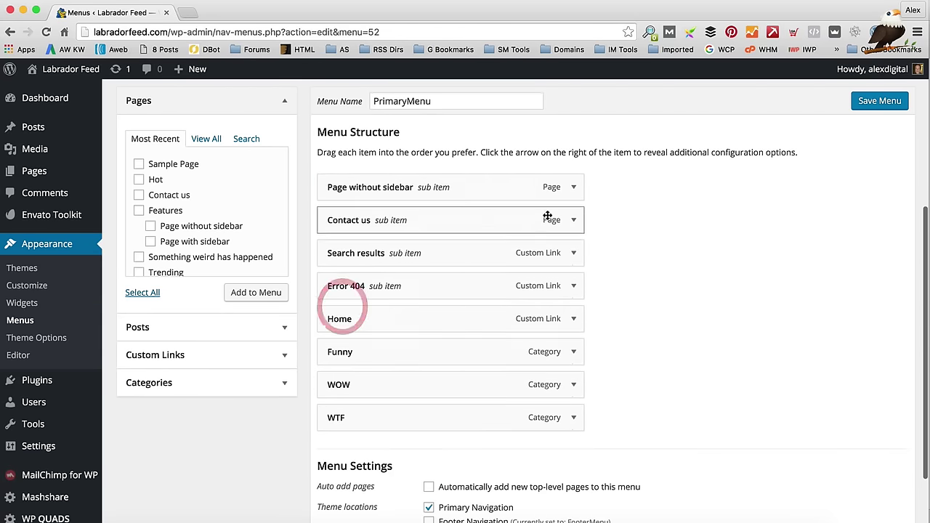
{"action": "left_click", "coordinate": [574, 188]}
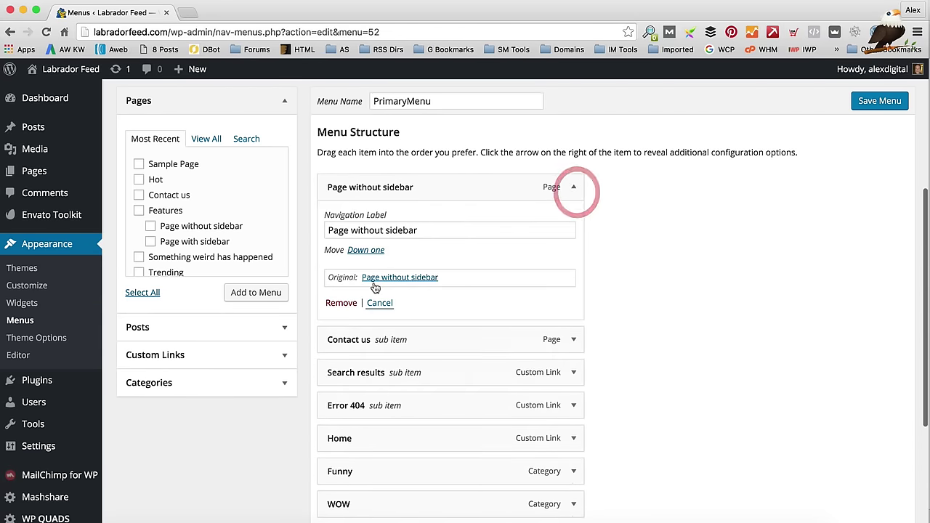
{"action": "left_click", "coordinate": [341, 304]}
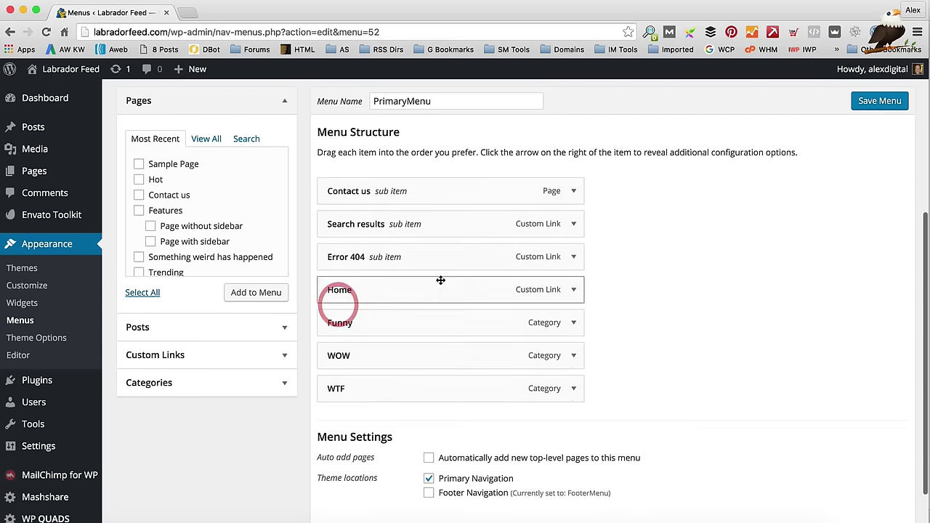
{"action": "left_click", "coordinate": [569, 221]}
{"action": "left_click", "coordinate": [340, 350]}
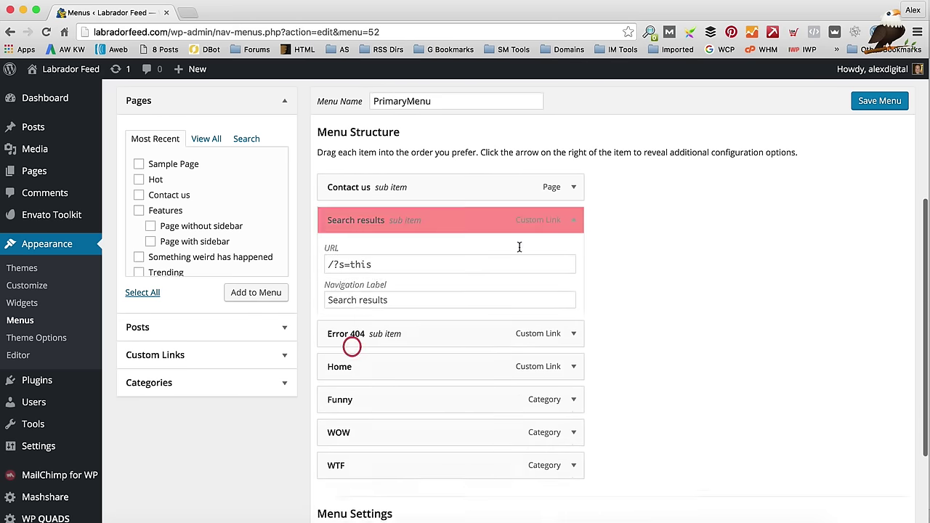
{"action": "left_click", "coordinate": [575, 221]}
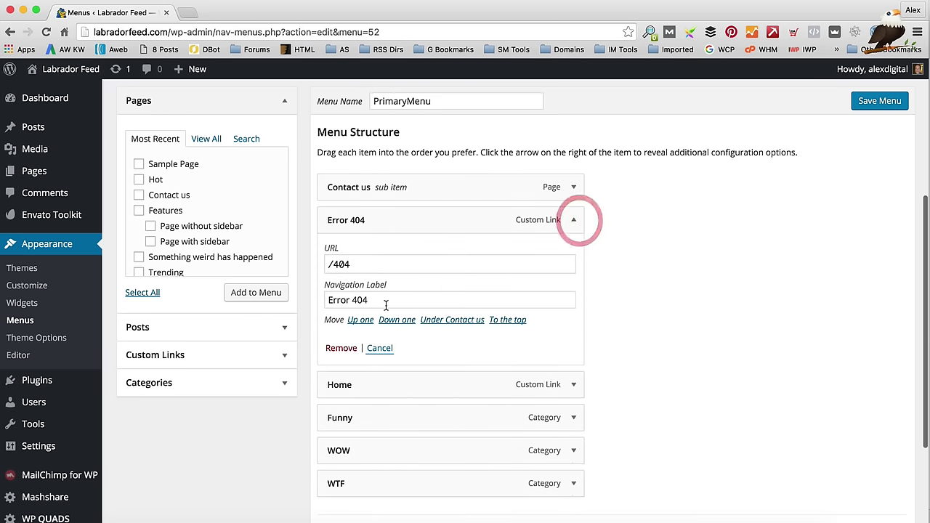
{"action": "left_click", "coordinate": [342, 348]}
Move Contact us to the end and tick the Cute category among all categories
{"action": "left_click_drag", "start_coordinate": [424, 191], "coordinate": [409, 324]}
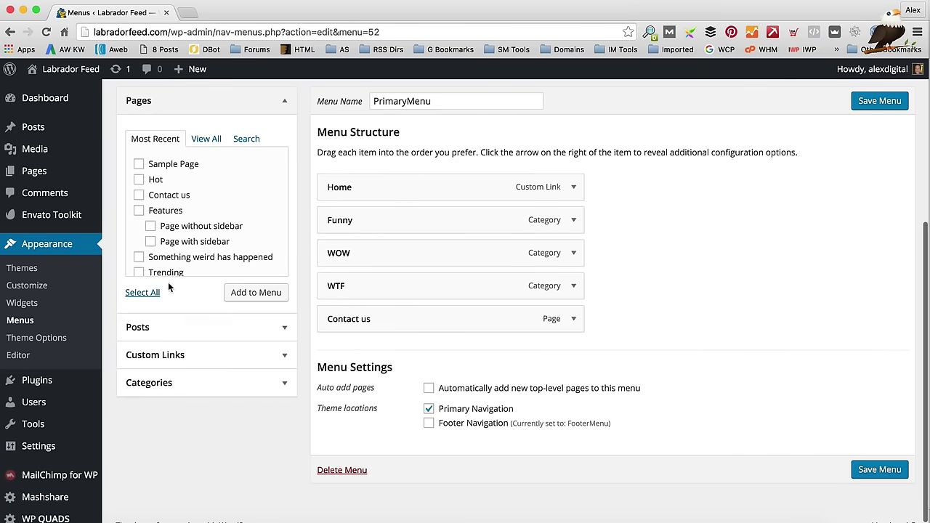
{"action": "left_click", "coordinate": [222, 393]}
{"action": "left_click", "coordinate": [208, 222]}
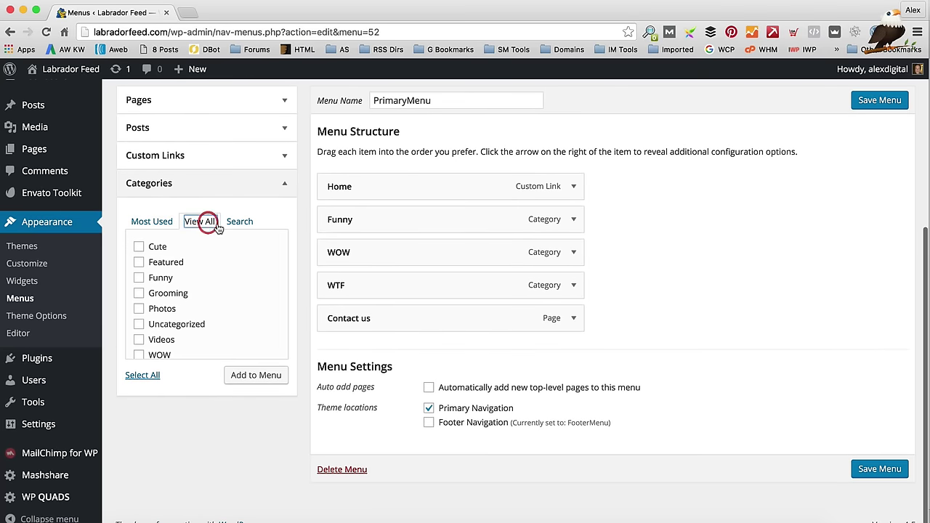
{"action": "left_click", "coordinate": [138, 248]}
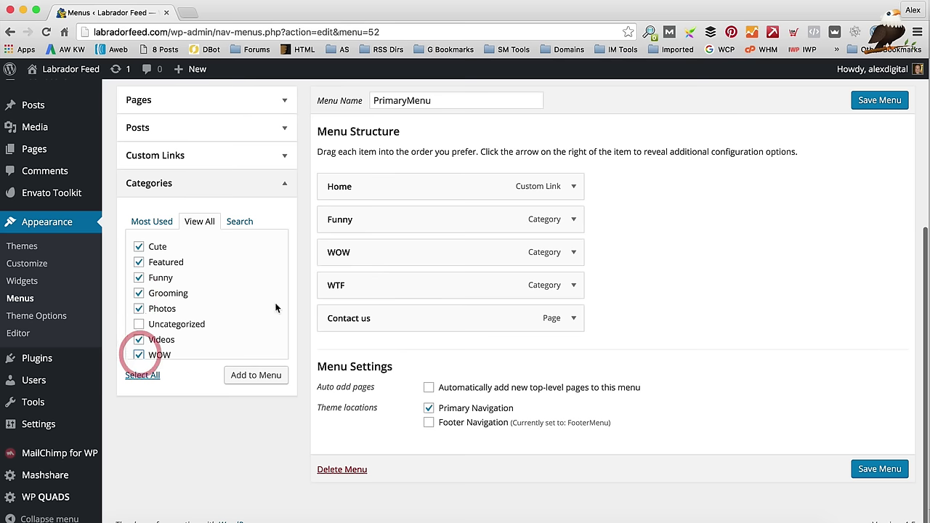
Remove the Funny, WOW and WTF items and add the checked categories to the menu
{"action": "left_click", "coordinate": [574, 218]}
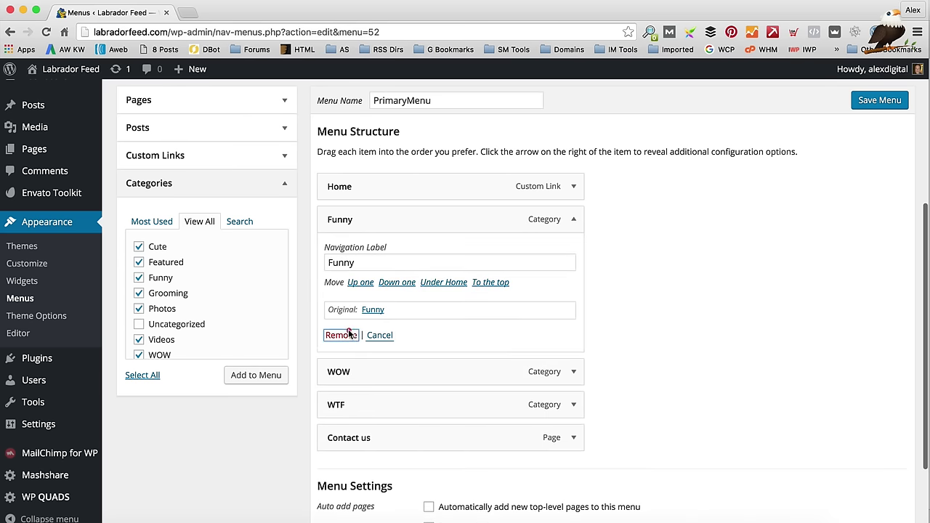
{"action": "left_click", "coordinate": [349, 334]}
{"action": "left_click", "coordinate": [574, 253]}
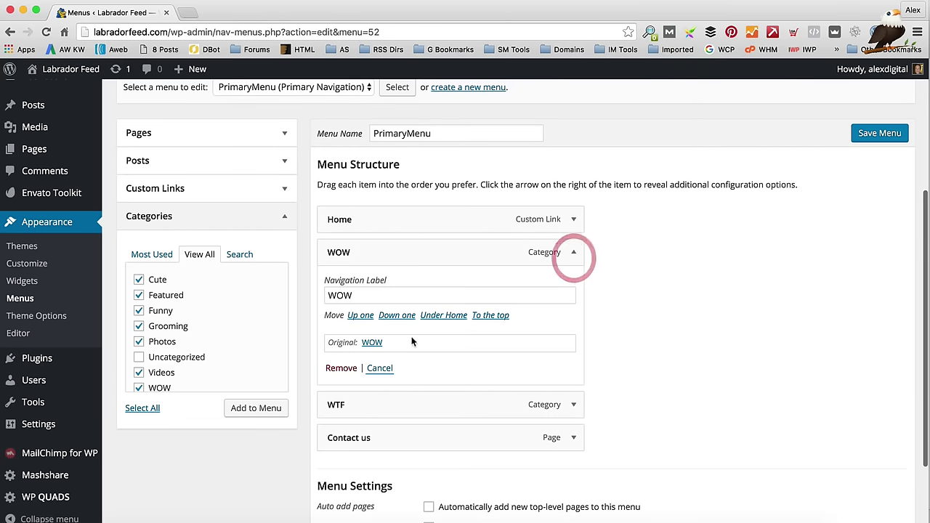
{"action": "left_click", "coordinate": [341, 369]}
{"action": "left_click", "coordinate": [573, 285]}
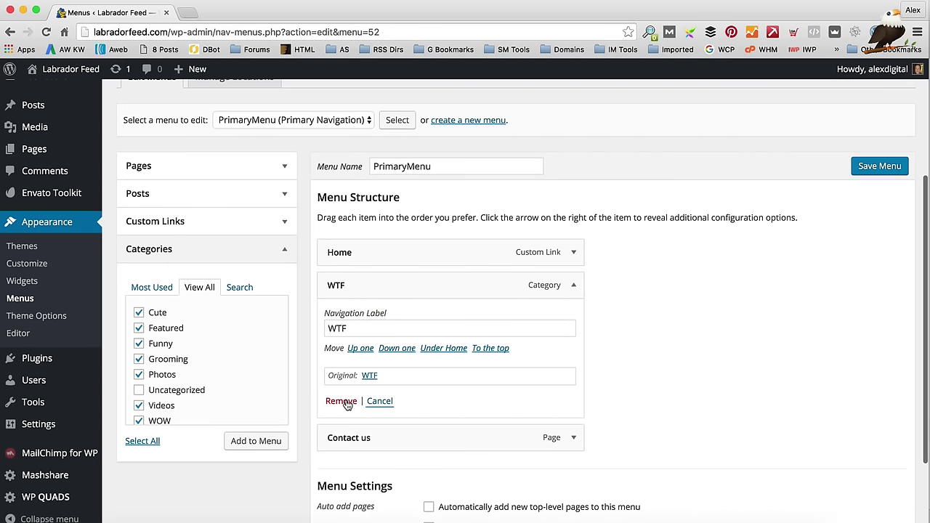
{"action": "left_click", "coordinate": [341, 401]}
{"action": "left_click", "coordinate": [263, 484]}
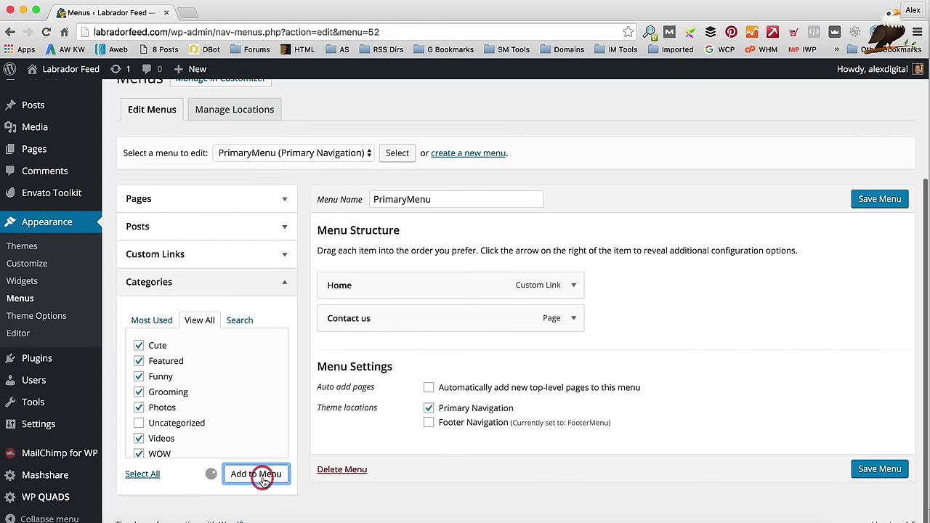
Order items Home, Featured, Cute, Funny, Grooming, Photos, Videos, WOW, Contact us, and save
{"action": "left_click_drag", "start_coordinate": [418, 341], "coordinate": [395, 316]}
{"action": "left_click_drag", "start_coordinate": [425, 386], "coordinate": [405, 322]}
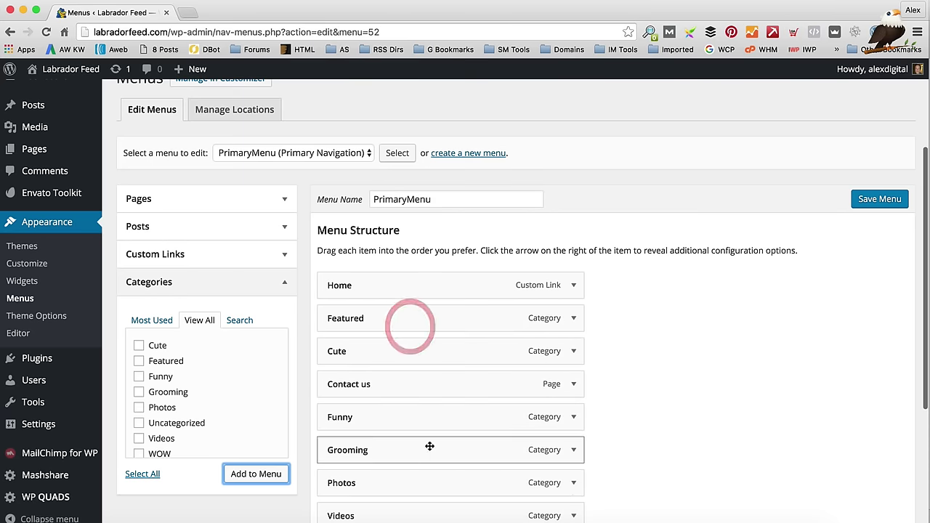
{"action": "left_click_drag", "start_coordinate": [443, 419], "coordinate": [419, 386]}
{"action": "left_click_drag", "start_coordinate": [432, 450], "coordinate": [415, 367]}
{"action": "scroll", "coordinate": [418, 412], "scroll_direction": "down", "scroll_amount": 2}
{"action": "left_click_drag", "start_coordinate": [426, 424], "coordinate": [421, 391]}
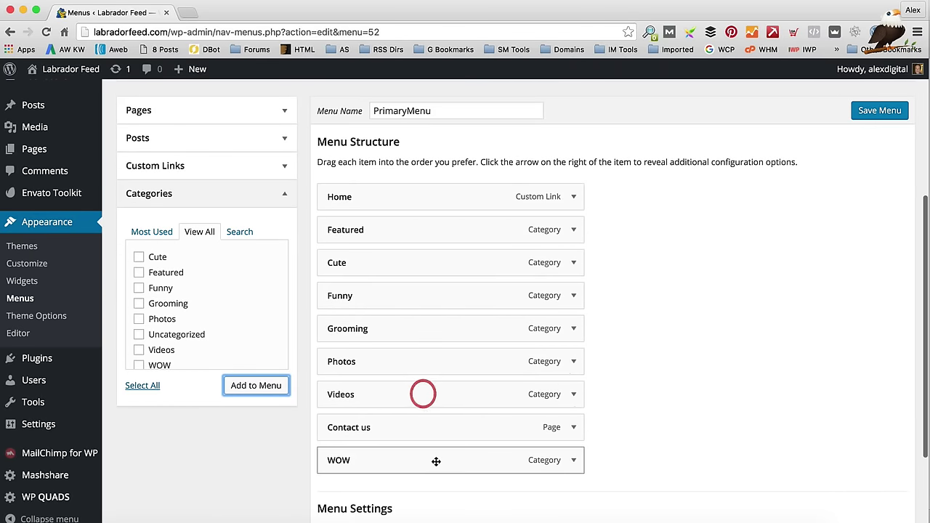
{"action": "left_click_drag", "start_coordinate": [437, 460], "coordinate": [434, 423]}
{"action": "left_click", "coordinate": [879, 111]}
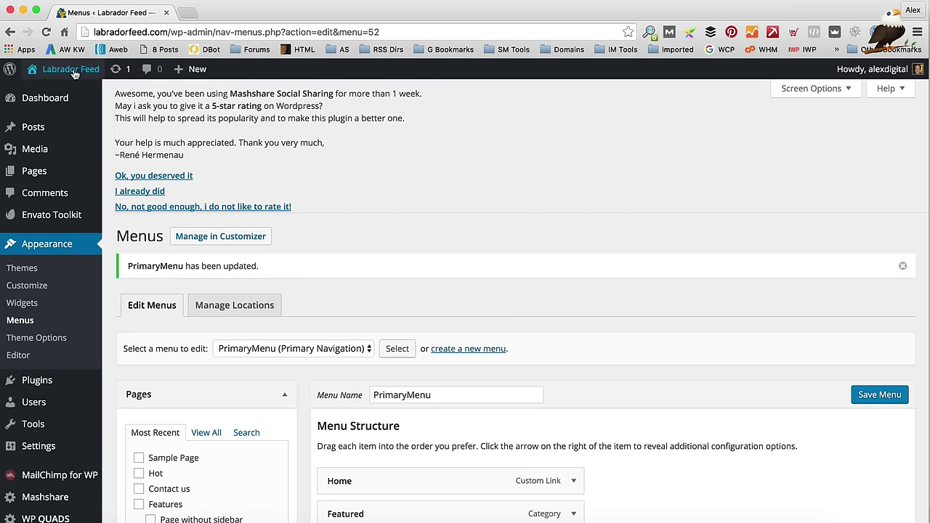
Browse the Cute category page from the new menu, then return to the homepage
{"action": "mouse_move", "coordinate": [73, 86]}
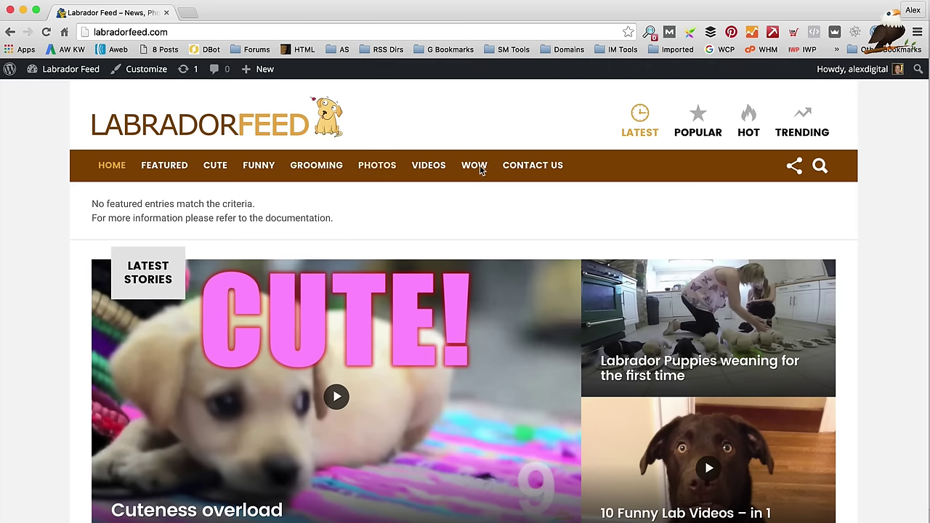
{"action": "left_click", "coordinate": [213, 172]}
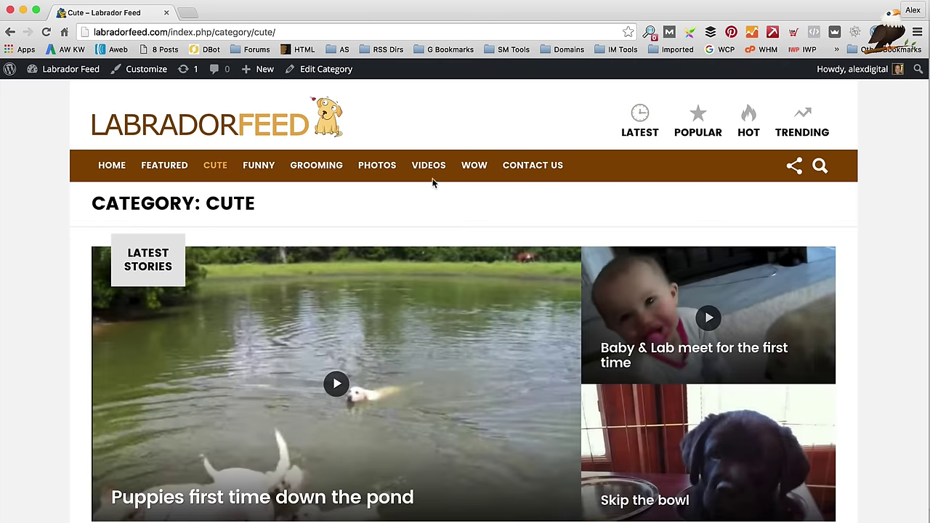
{"action": "scroll", "coordinate": [432, 182], "scroll_direction": "down", "scroll_amount": 4}
{"action": "scroll", "coordinate": [432, 179], "scroll_direction": "down", "scroll_amount": 3}
{"action": "scroll", "coordinate": [430, 181], "scroll_direction": "up", "scroll_amount": 6}
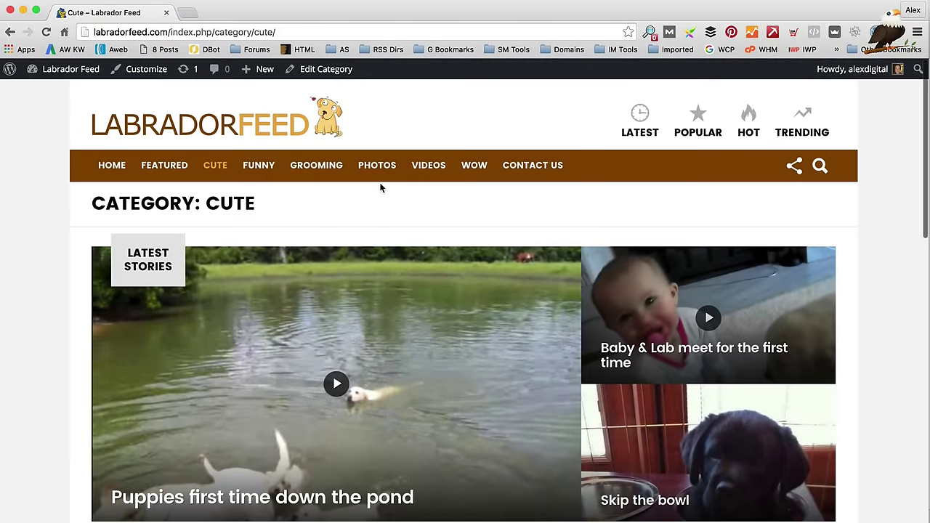
{"action": "left_click", "coordinate": [601, 11]}
{"action": "left_click", "coordinate": [620, 17]}
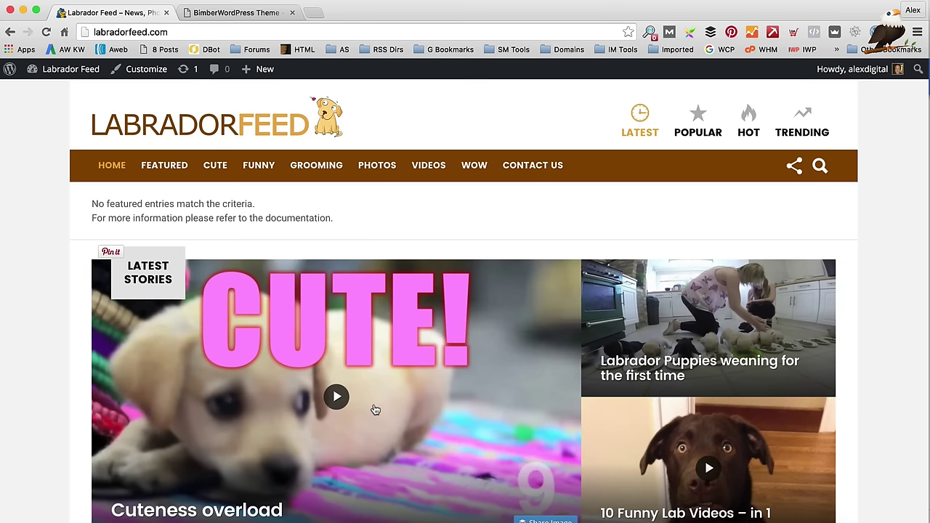
{"action": "scroll", "coordinate": [375, 412], "scroll_direction": "down", "scroll_amount": 1}
{"action": "scroll", "coordinate": [364, 407], "scroll_direction": "up", "scroll_amount": 1}
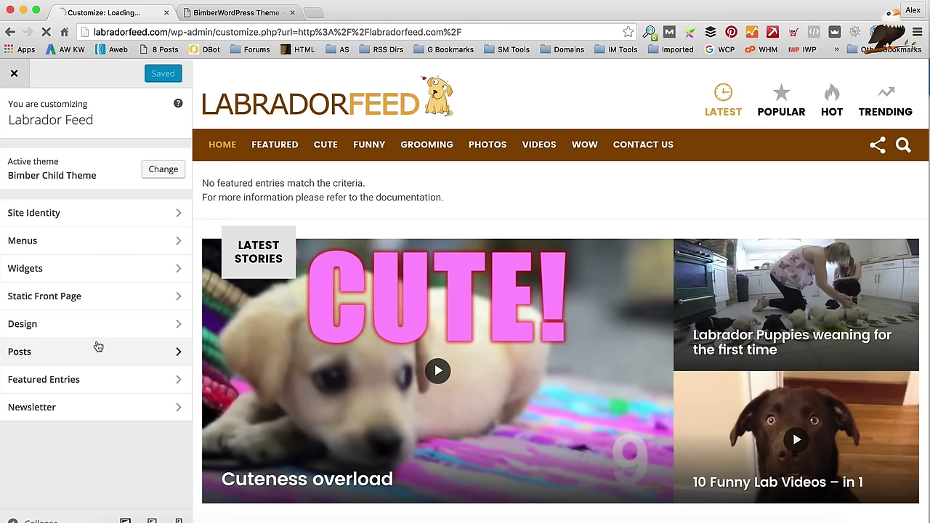
Set Featured Entries to the Photos category with tag None, and publish
{"action": "left_click", "coordinate": [89, 379]}
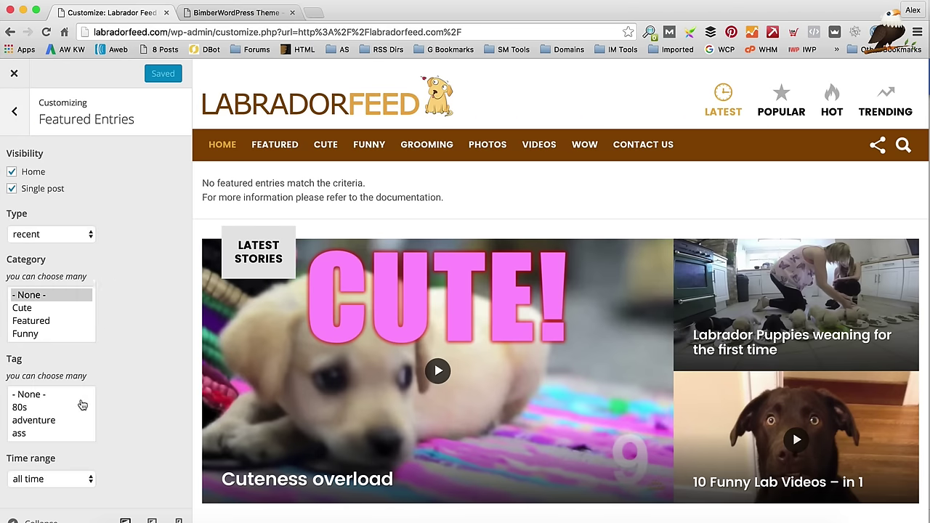
{"action": "scroll", "coordinate": [39, 411], "scroll_direction": "down", "scroll_amount": 3}
{"action": "scroll", "coordinate": [38, 411], "scroll_direction": "up", "scroll_amount": 5}
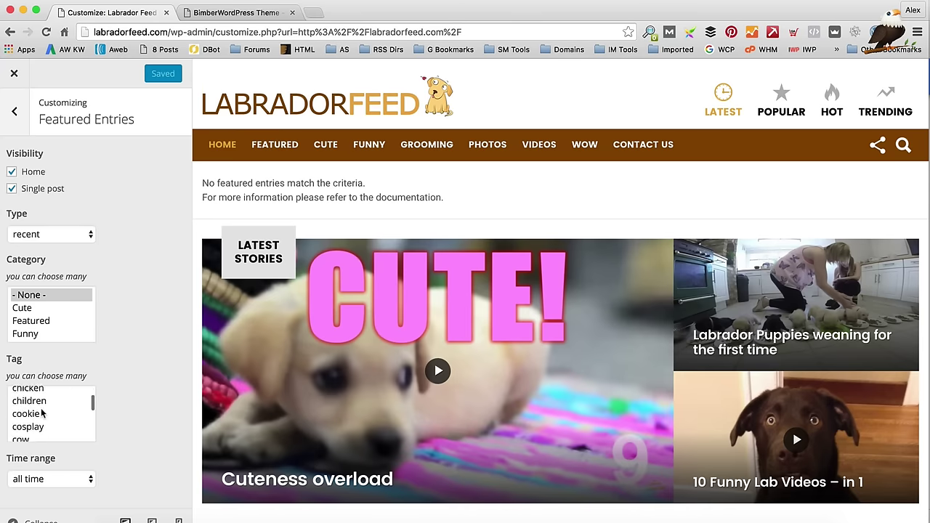
{"action": "scroll", "coordinate": [62, 318], "scroll_direction": "down", "scroll_amount": 1}
{"action": "scroll", "coordinate": [61, 319], "scroll_direction": "down", "scroll_amount": 5}
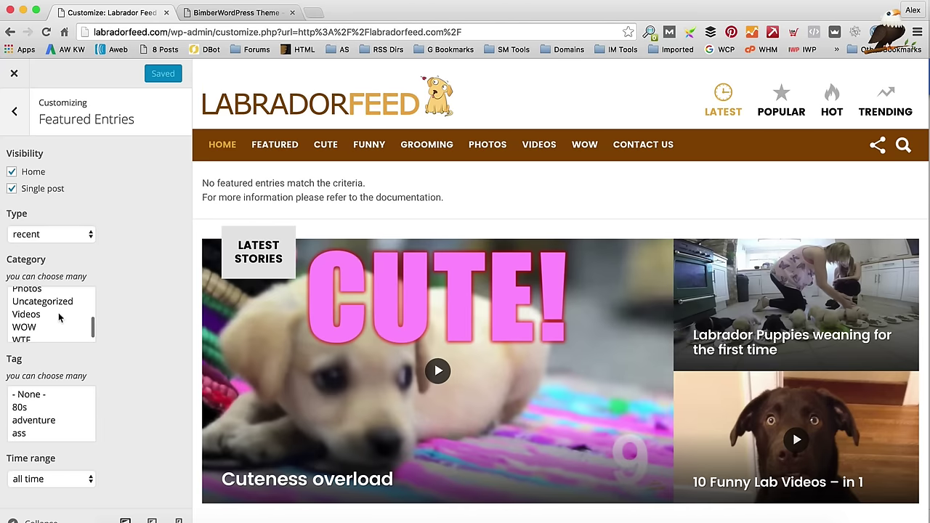
{"action": "scroll", "coordinate": [60, 317], "scroll_direction": "up", "scroll_amount": 2}
{"action": "left_click", "coordinate": [44, 309]}
{"action": "left_click", "coordinate": [43, 323]}
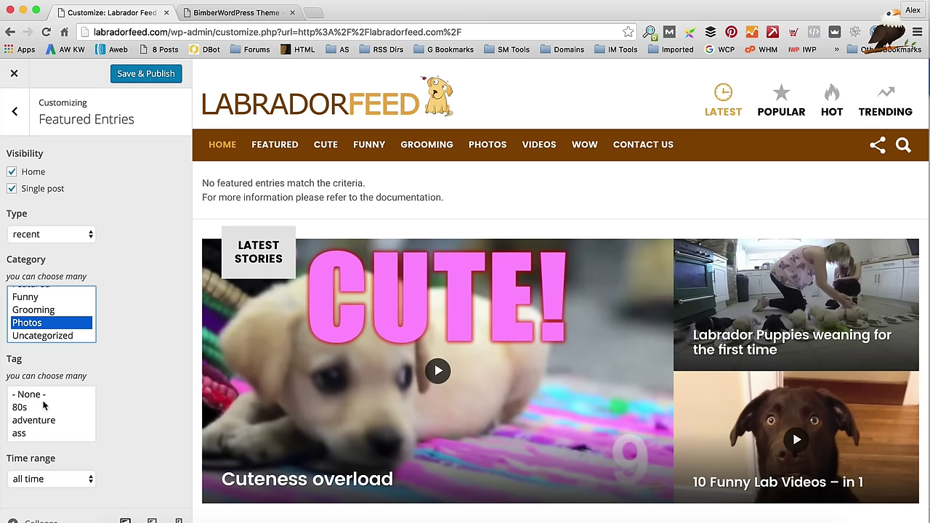
{"action": "left_click", "coordinate": [39, 394]}
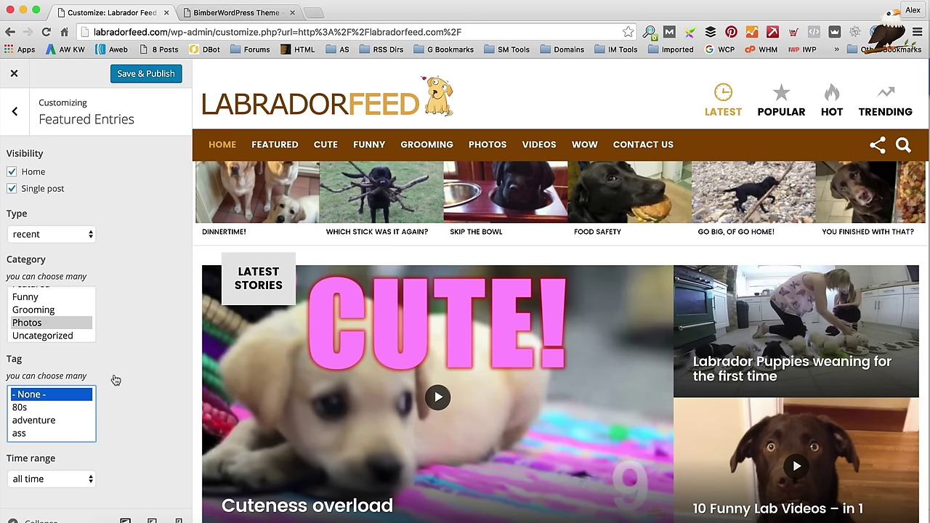
{"action": "left_click", "coordinate": [165, 80]}
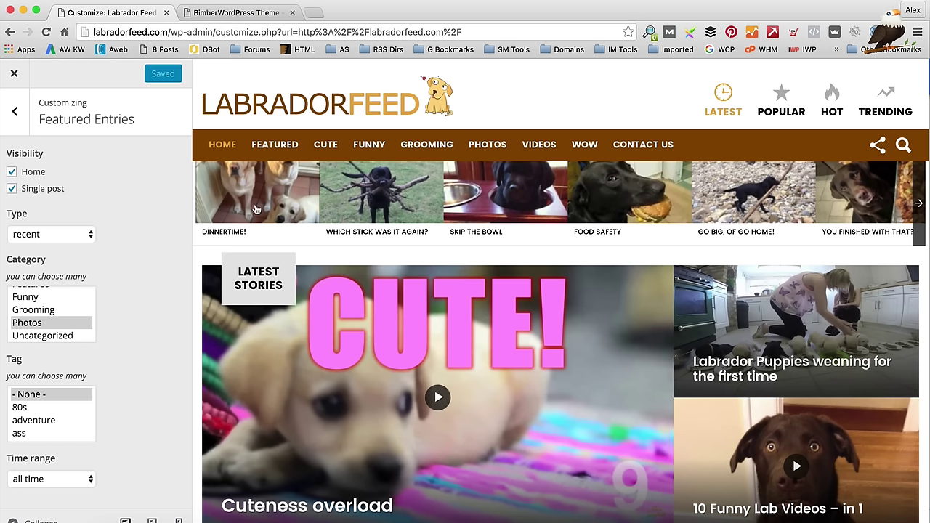
Close the Customizer, glance over the live site, and go to the Widgets page
{"action": "left_click", "coordinate": [16, 75]}
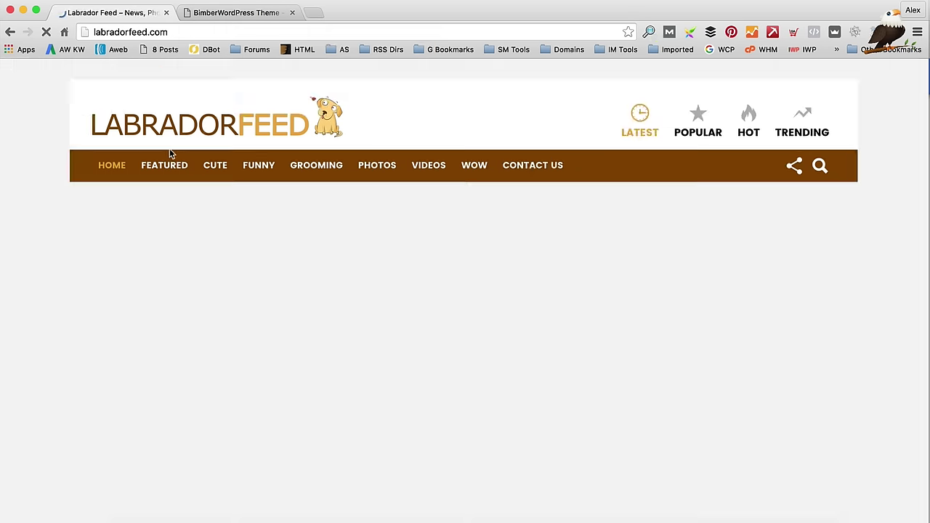
{"action": "scroll", "coordinate": [500, 218], "scroll_direction": "down", "scroll_amount": 10}
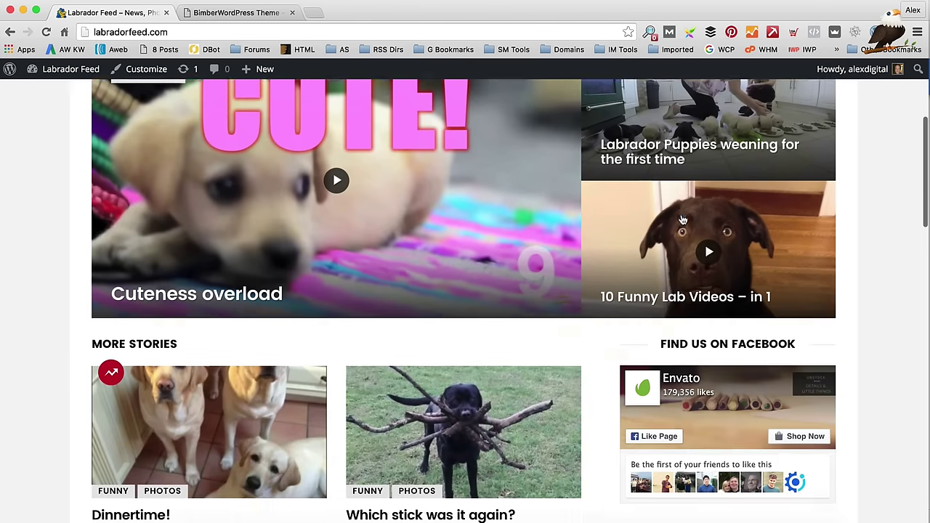
{"action": "scroll", "coordinate": [645, 195], "scroll_direction": "down", "scroll_amount": 3}
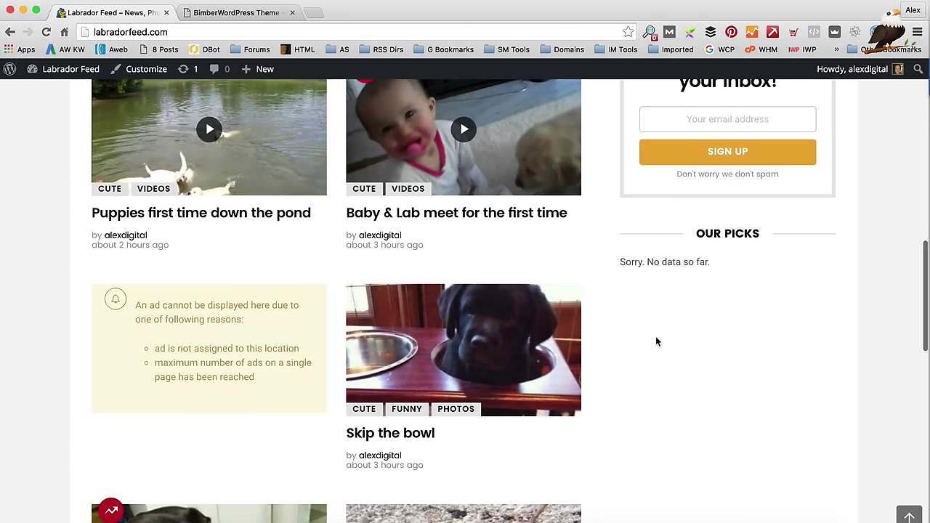
{"action": "mouse_move", "coordinate": [69, 70]}
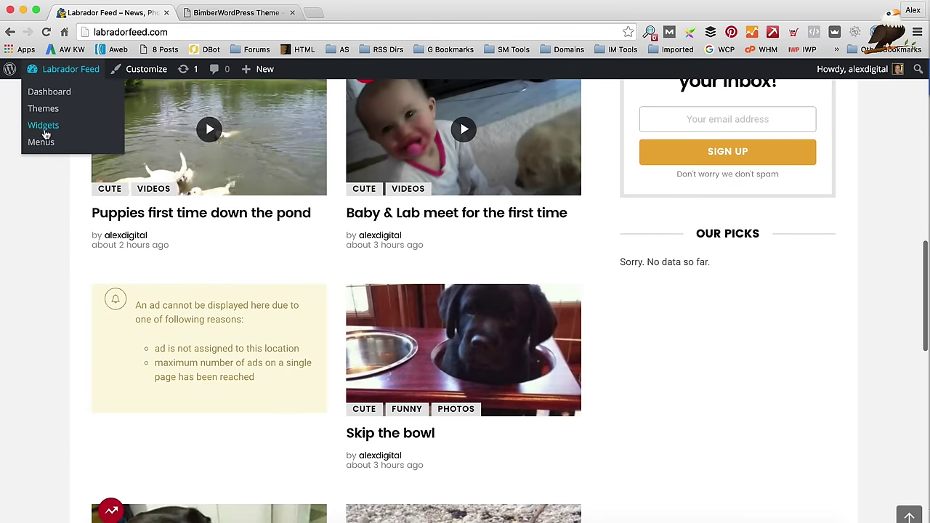
{"action": "left_click", "coordinate": [44, 130]}
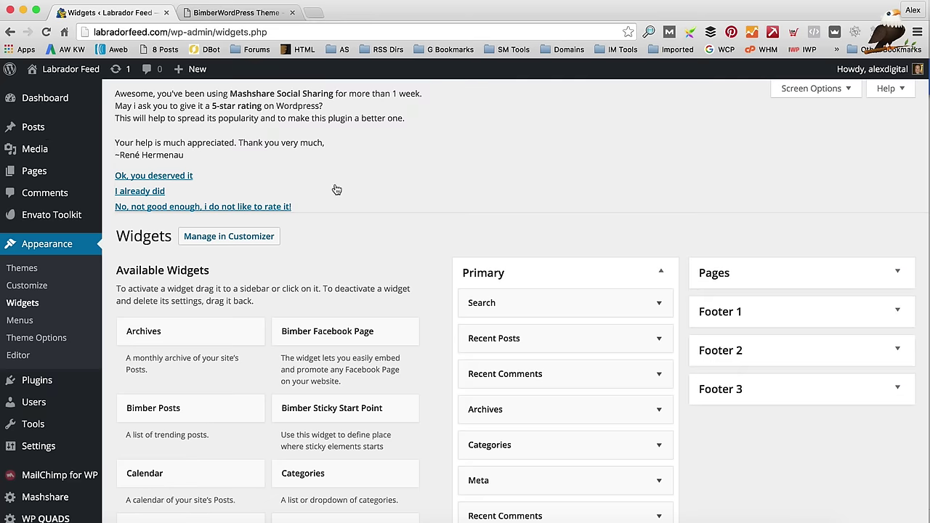
{"action": "scroll", "coordinate": [333, 190], "scroll_direction": "down", "scroll_amount": 5}
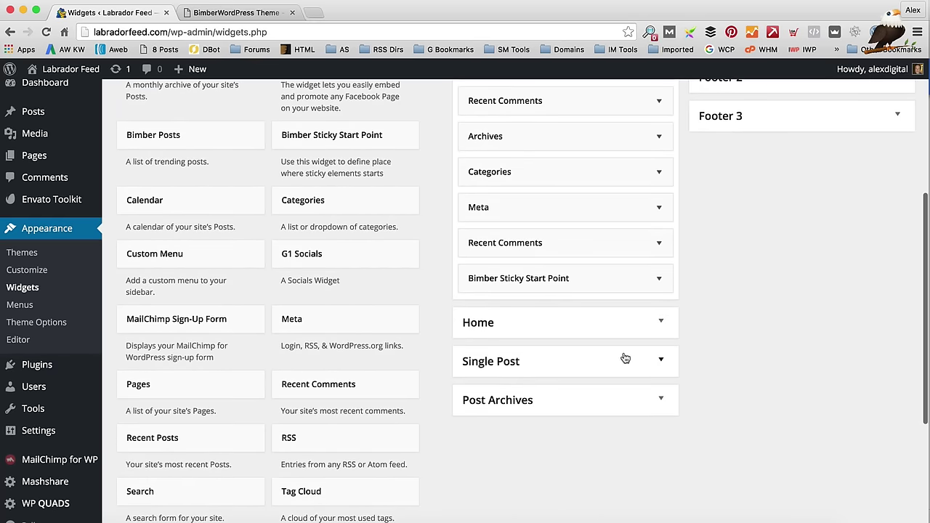
{"action": "scroll", "coordinate": [626, 359], "scroll_direction": "up", "scroll_amount": 3}
{"action": "left_click", "coordinate": [586, 438]}
{"action": "scroll", "coordinate": [633, 426], "scroll_direction": "down", "scroll_amount": 3}
{"action": "left_click", "coordinate": [657, 386]}
{"action": "scroll", "coordinate": [657, 374], "scroll_direction": "down", "scroll_amount": 4}
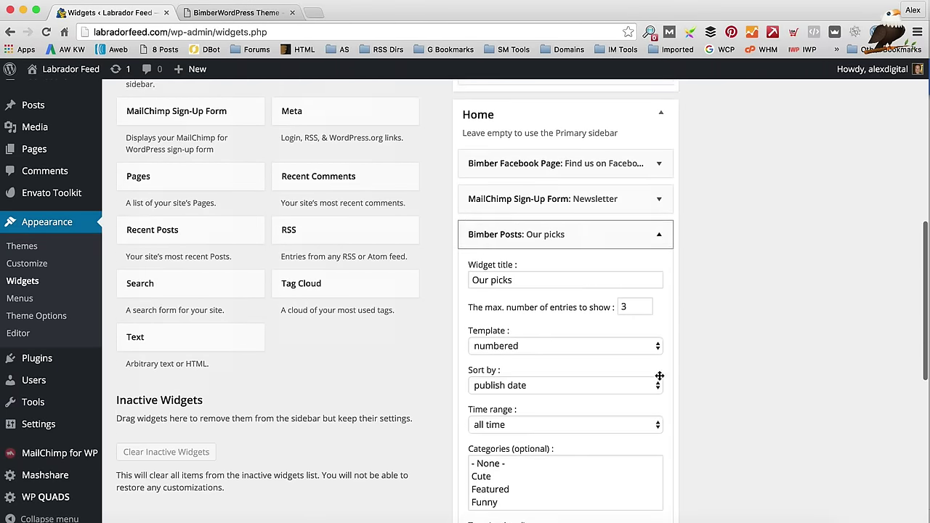
{"action": "scroll", "coordinate": [649, 368], "scroll_direction": "down", "scroll_amount": 1}
{"action": "scroll", "coordinate": [503, 371], "scroll_direction": "down", "scroll_amount": 5}
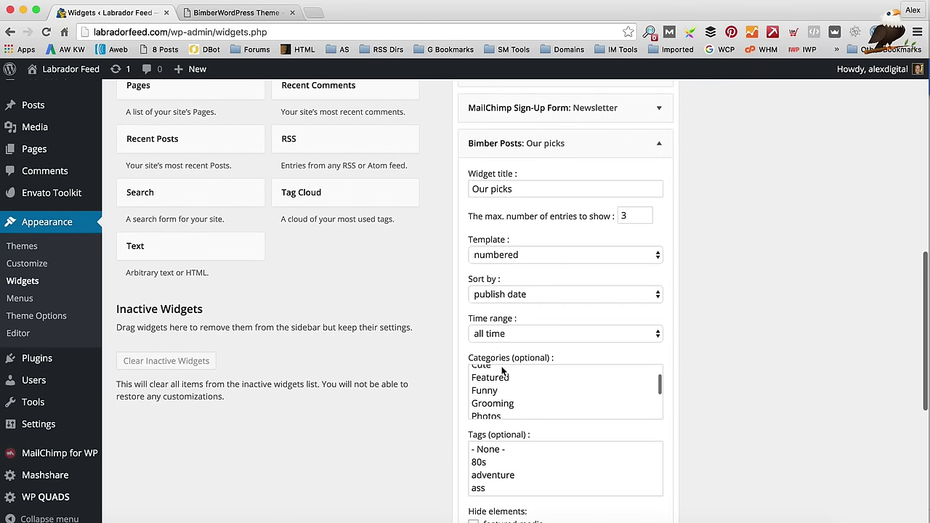
{"action": "scroll", "coordinate": [503, 371], "scroll_direction": "down", "scroll_amount": 1}
{"action": "scroll", "coordinate": [506, 375], "scroll_direction": "down", "scroll_amount": 1}
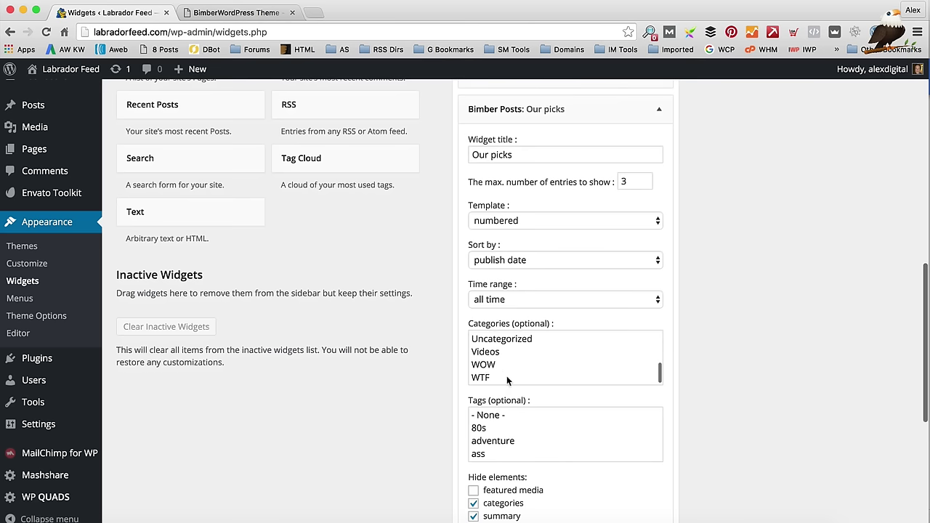
{"action": "scroll", "coordinate": [497, 429], "scroll_direction": "down", "scroll_amount": 10}
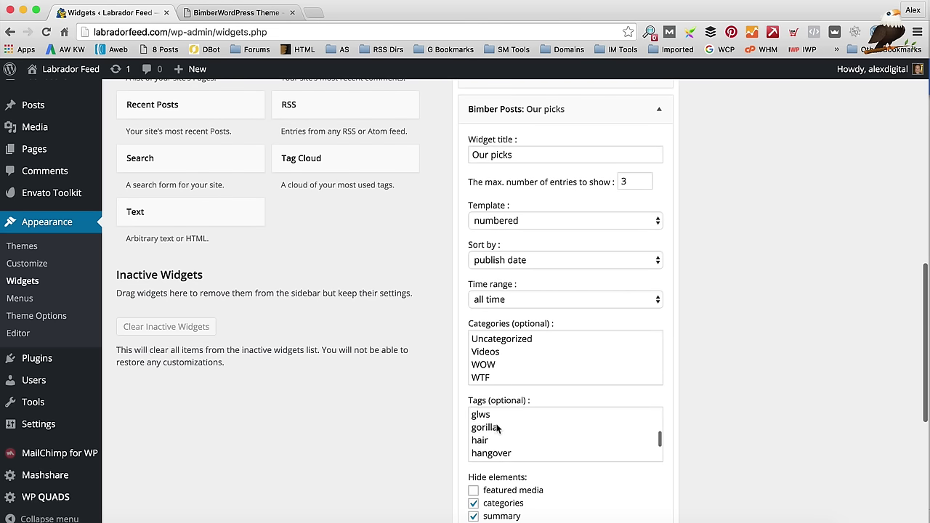
{"action": "scroll", "coordinate": [497, 429], "scroll_direction": "down", "scroll_amount": 3}
{"action": "scroll", "coordinate": [499, 429], "scroll_direction": "up", "scroll_amount": 3}
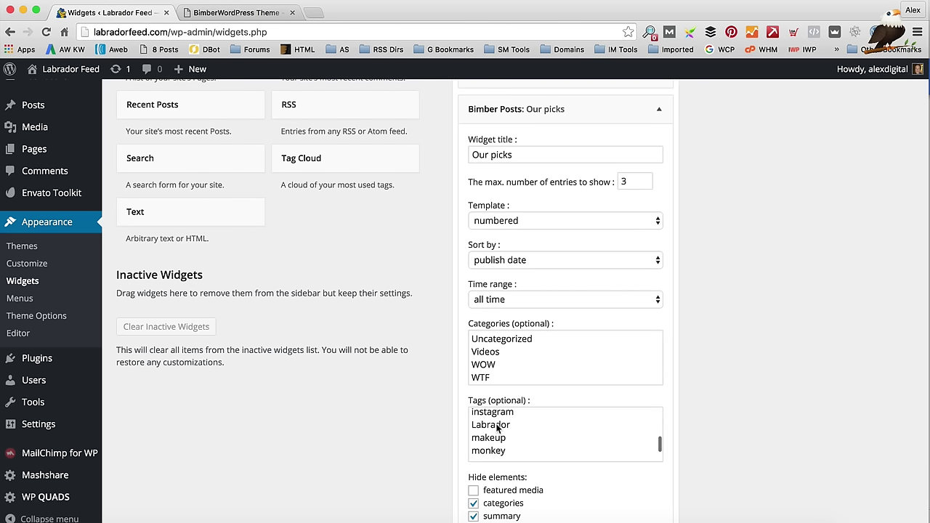
{"action": "scroll", "coordinate": [499, 429], "scroll_direction": "down", "scroll_amount": 4}
{"action": "scroll", "coordinate": [498, 429], "scroll_direction": "up", "scroll_amount": 2}
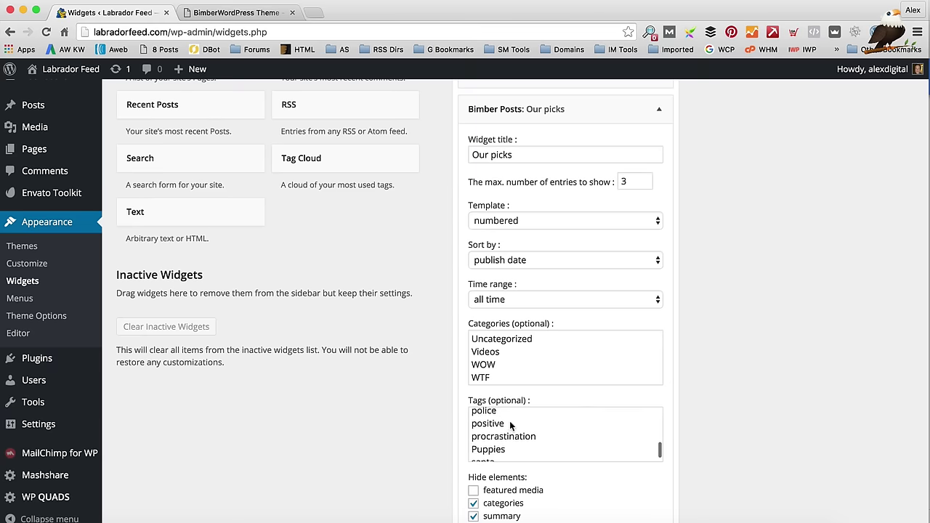
{"action": "scroll", "coordinate": [499, 436], "scroll_direction": "down", "scroll_amount": 5}
{"action": "scroll", "coordinate": [499, 436], "scroll_direction": "up", "scroll_amount": 8}
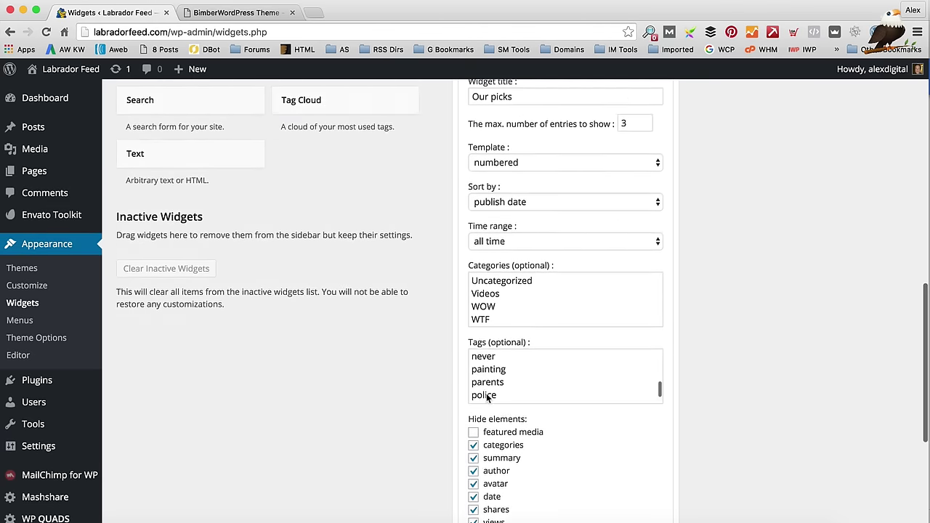
{"action": "scroll", "coordinate": [180, 201], "scroll_direction": "up", "scroll_amount": 10}
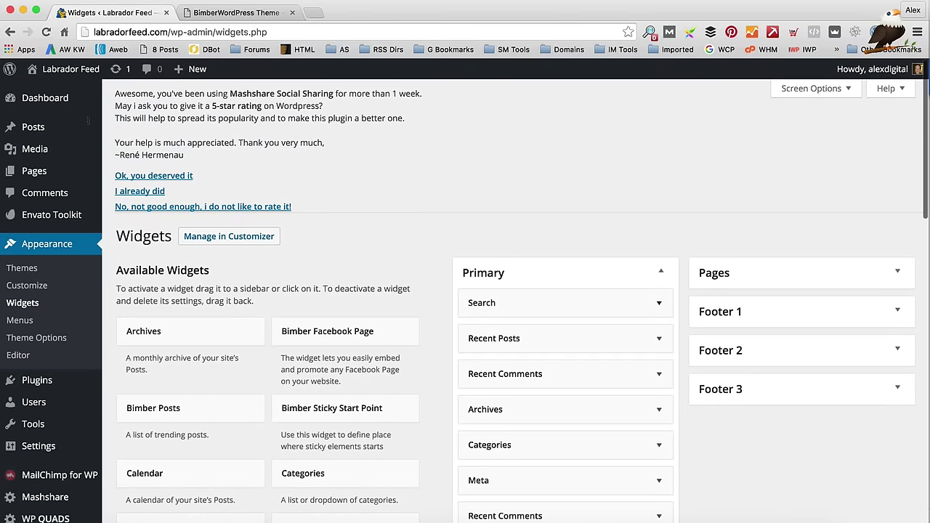
{"action": "mouse_move", "coordinate": [74, 133]}
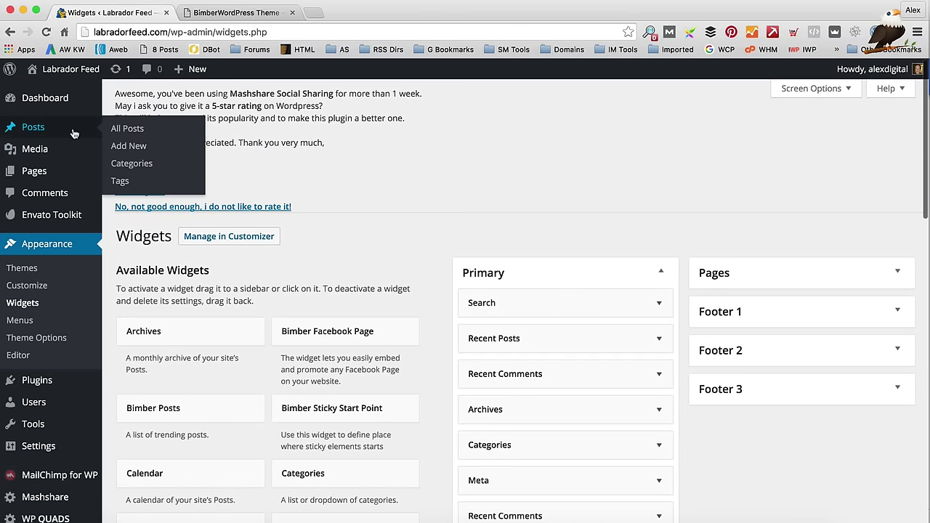
Open the Posts > Tags page and look over the tag list
{"action": "left_click", "coordinate": [158, 134]}
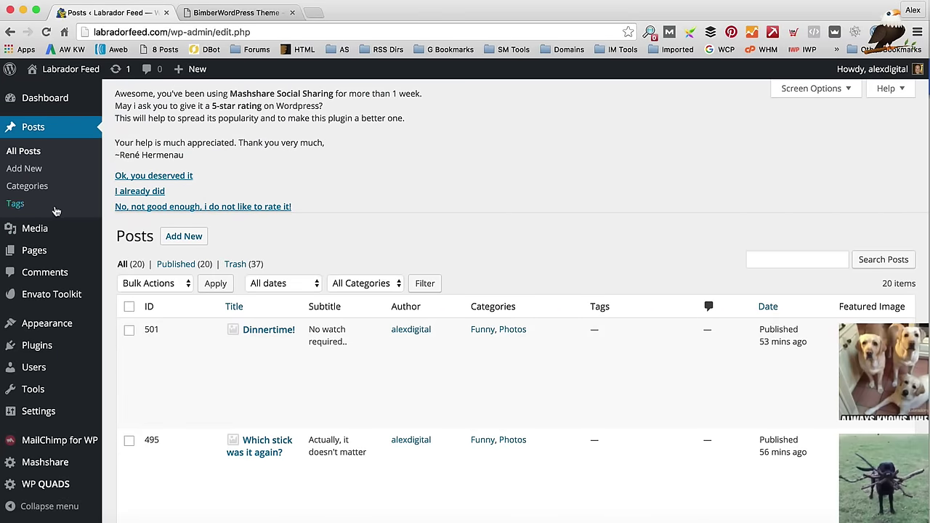
{"action": "left_click", "coordinate": [58, 207]}
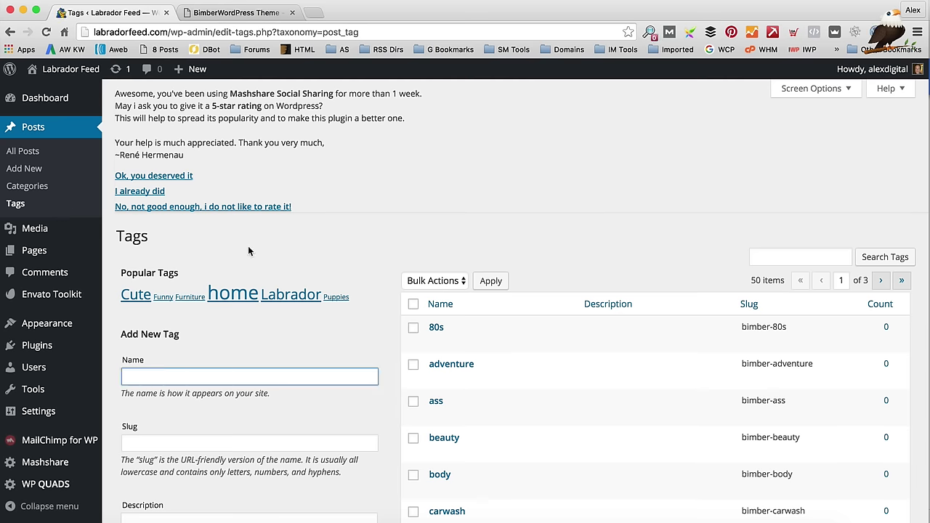
{"action": "scroll", "coordinate": [218, 364], "scroll_direction": "down", "scroll_amount": 3}
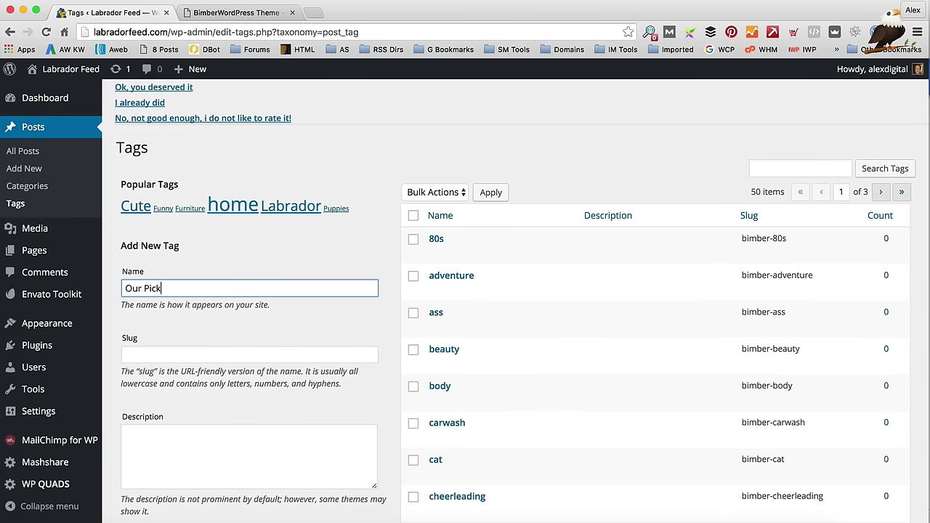
{"action": "scroll", "coordinate": [239, 358], "scroll_direction": "down", "scroll_amount": 6}
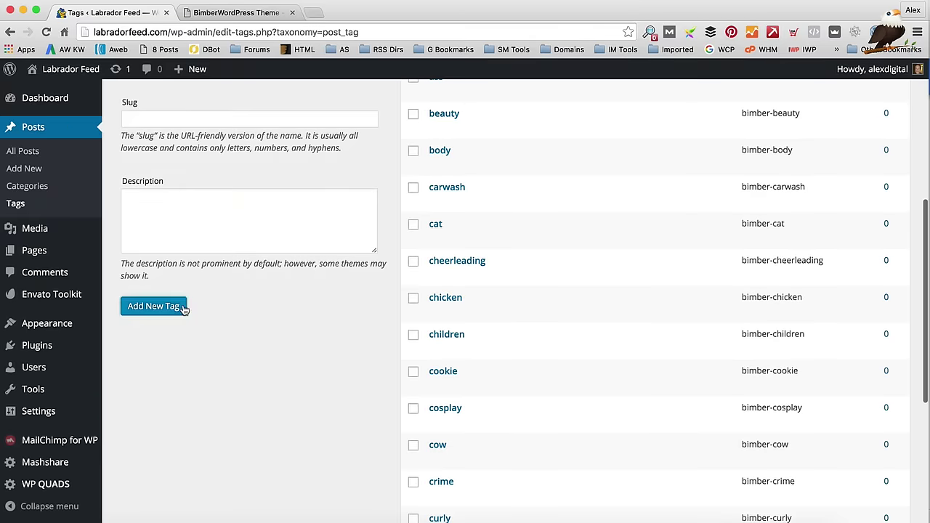
{"action": "scroll", "coordinate": [513, 308], "scroll_direction": "up", "scroll_amount": 5}
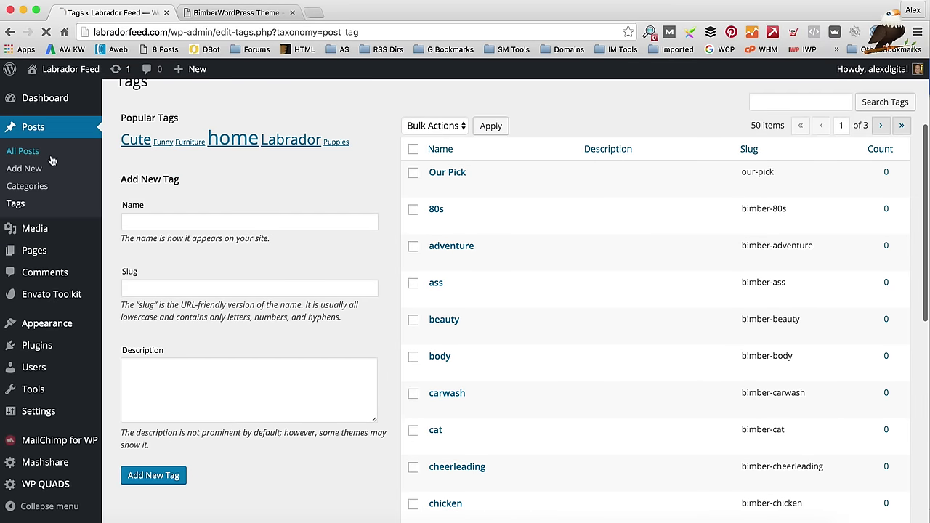
Back in All Posts, tick the 'Can I get a ride home?' post
{"action": "left_click", "coordinate": [22, 151]}
{"action": "scroll", "coordinate": [364, 276], "scroll_direction": "down", "scroll_amount": 5}
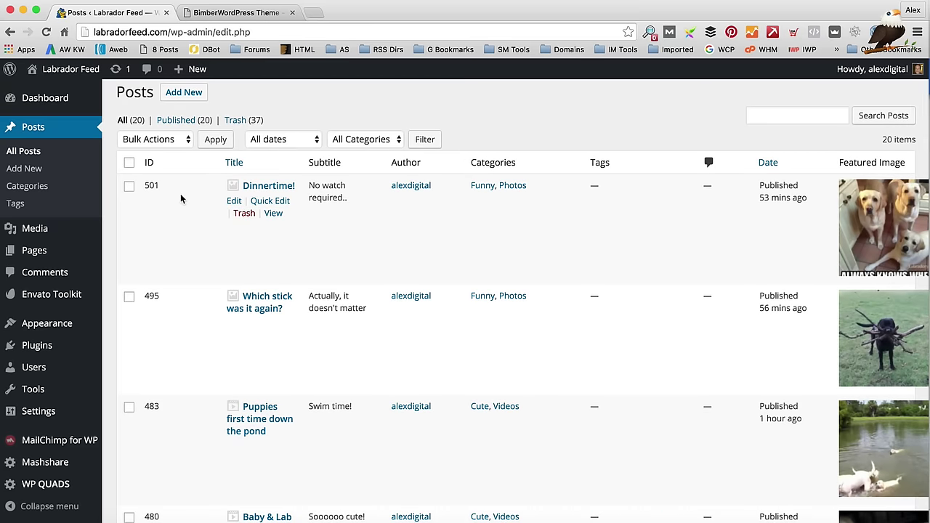
{"action": "scroll", "coordinate": [149, 218], "scroll_direction": "down", "scroll_amount": 10}
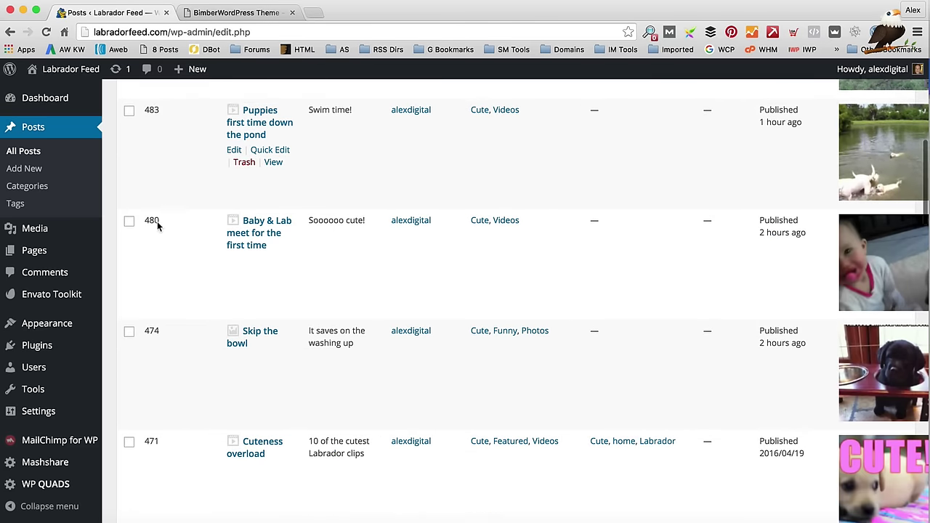
{"action": "scroll", "coordinate": [130, 189], "scroll_direction": "down", "scroll_amount": 20}
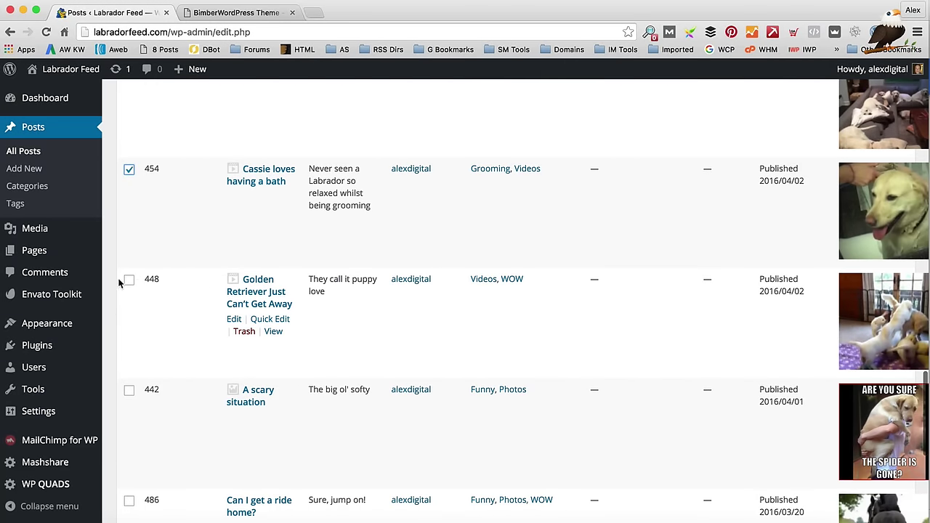
{"action": "scroll", "coordinate": [138, 288], "scroll_direction": "down", "scroll_amount": 7}
{"action": "left_click", "coordinate": [129, 263]}
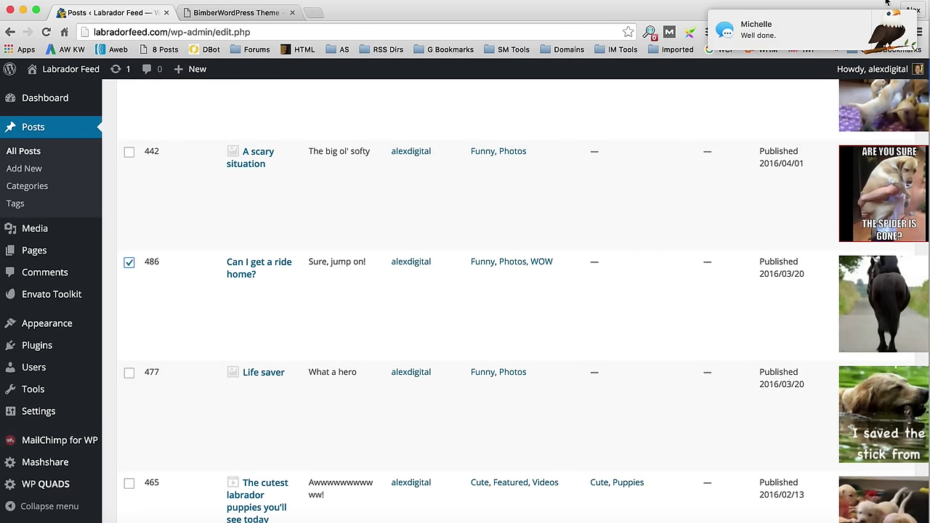
Turn on Do Not Disturb in the system notifications panel
{"action": "left_click", "coordinate": [922, 7]}
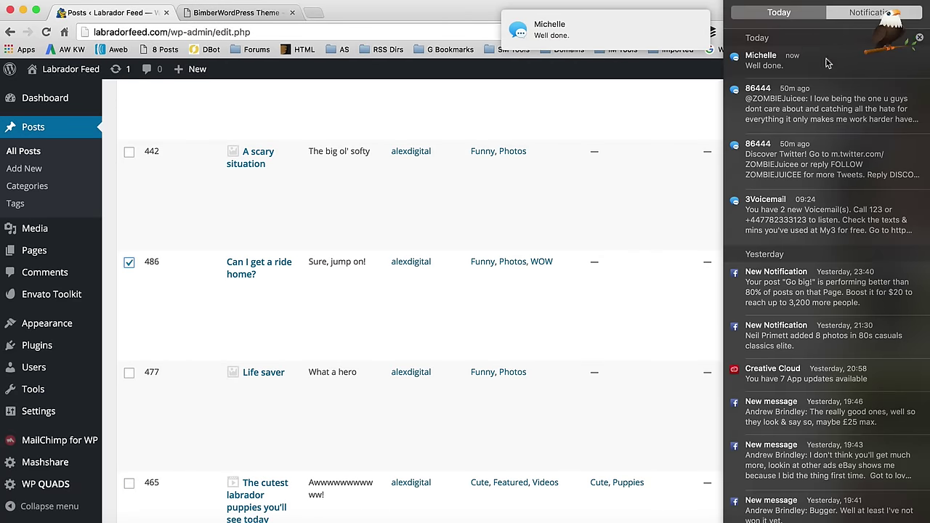
{"action": "scroll", "coordinate": [826, 65], "scroll_direction": "up", "scroll_amount": 2}
{"action": "left_click", "coordinate": [908, 46]}
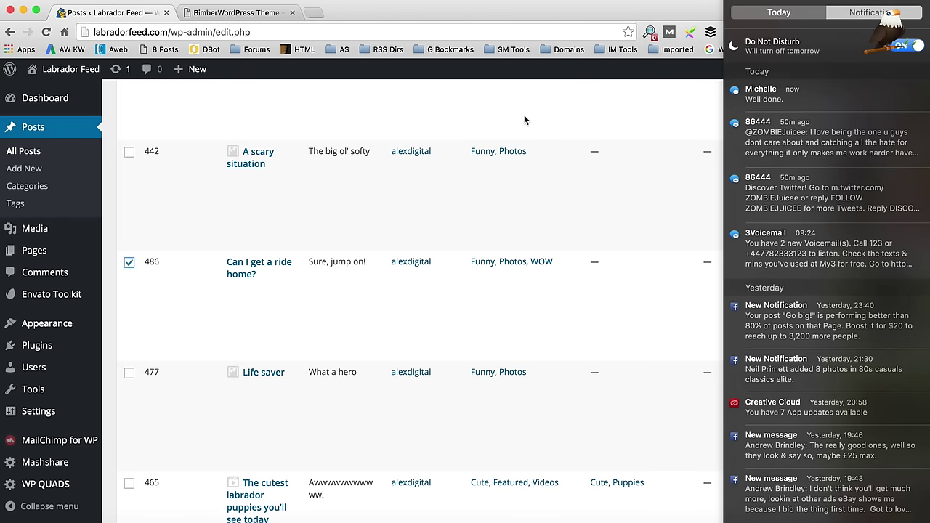
{"action": "left_click", "coordinate": [557, 98]}
{"action": "scroll", "coordinate": [163, 190], "scroll_direction": "down", "scroll_amount": 5}
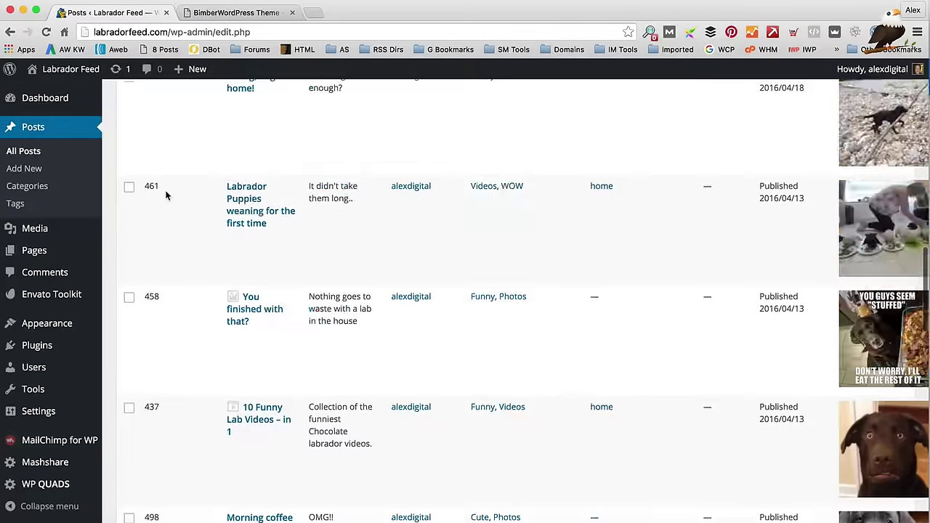
{"action": "scroll", "coordinate": [166, 195], "scroll_direction": "up", "scroll_amount": 15}
Bulk-edit the five ticked posts to add the Our Pick tag and update them
{"action": "left_click", "coordinate": [156, 284]}
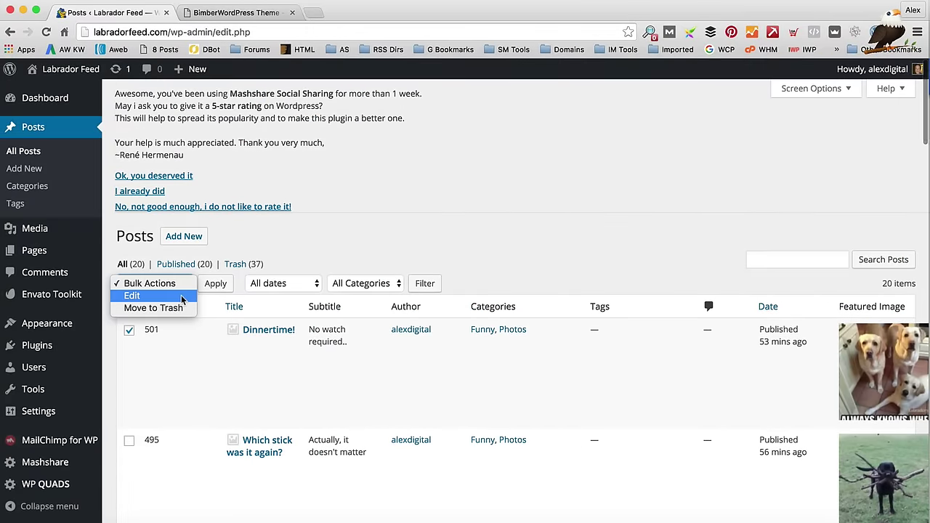
{"action": "left_click", "coordinate": [179, 297]}
{"action": "left_click", "coordinate": [216, 284]}
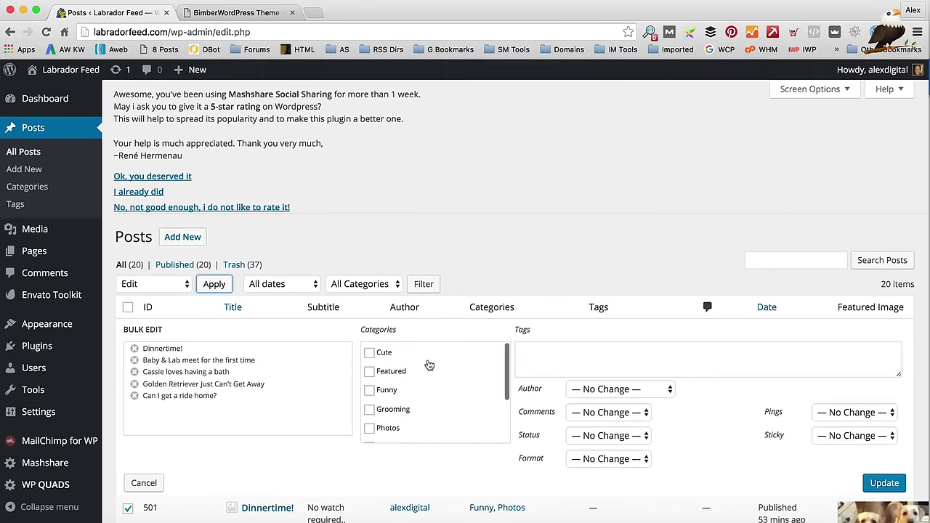
{"action": "left_click", "coordinate": [571, 364]}
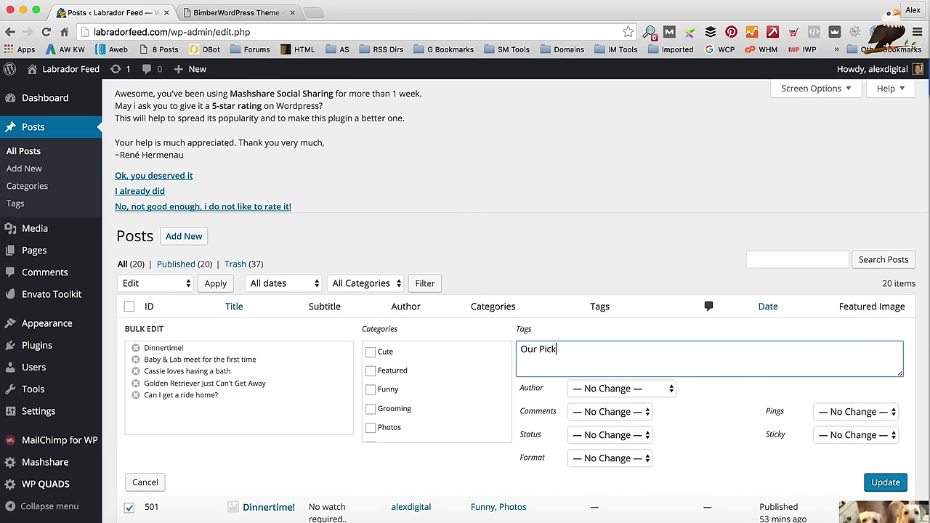
{"action": "left_click", "coordinate": [541, 388]}
{"action": "left_click", "coordinate": [877, 483]}
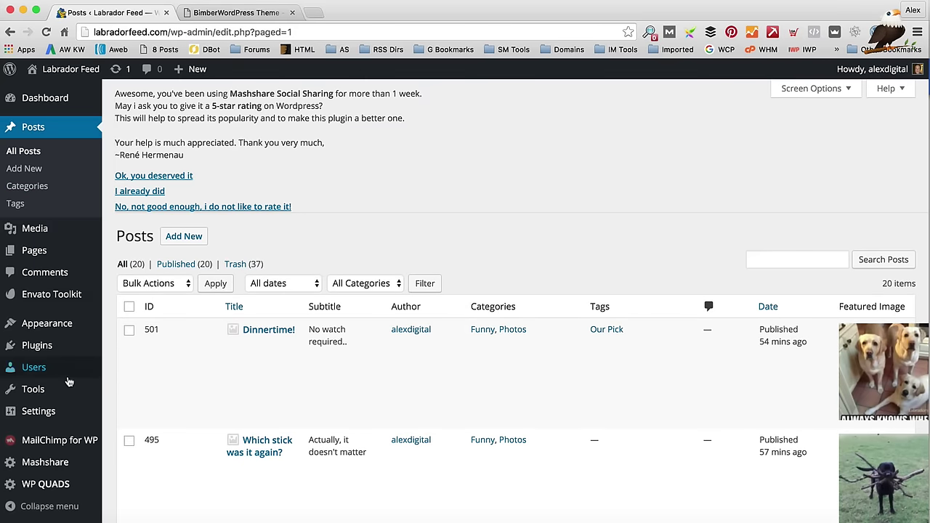
Go to Appearance > Widgets and expand the Home sidebar
{"action": "mouse_move", "coordinate": [84, 325]}
{"action": "left_click", "coordinate": [125, 361]}
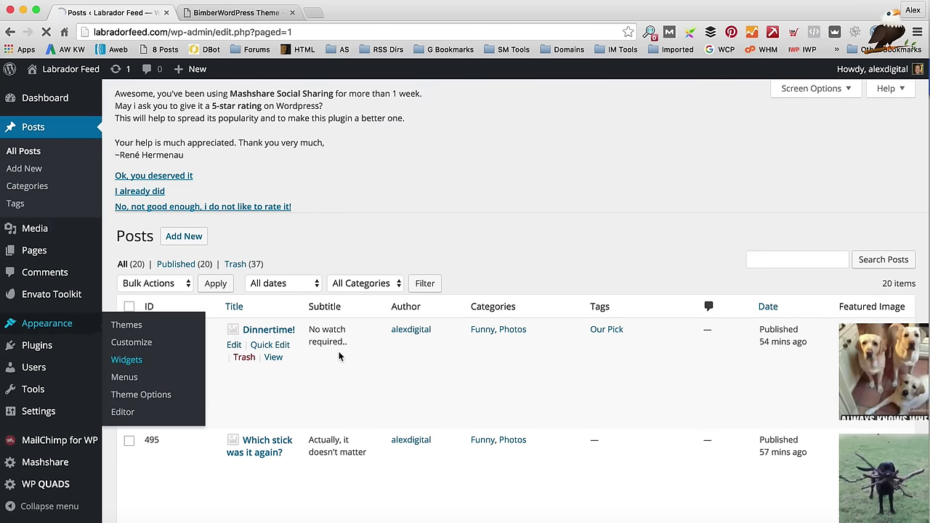
{"action": "scroll", "coordinate": [598, 320], "scroll_direction": "down", "scroll_amount": 3}
{"action": "scroll", "coordinate": [597, 323], "scroll_direction": "down", "scroll_amount": 5}
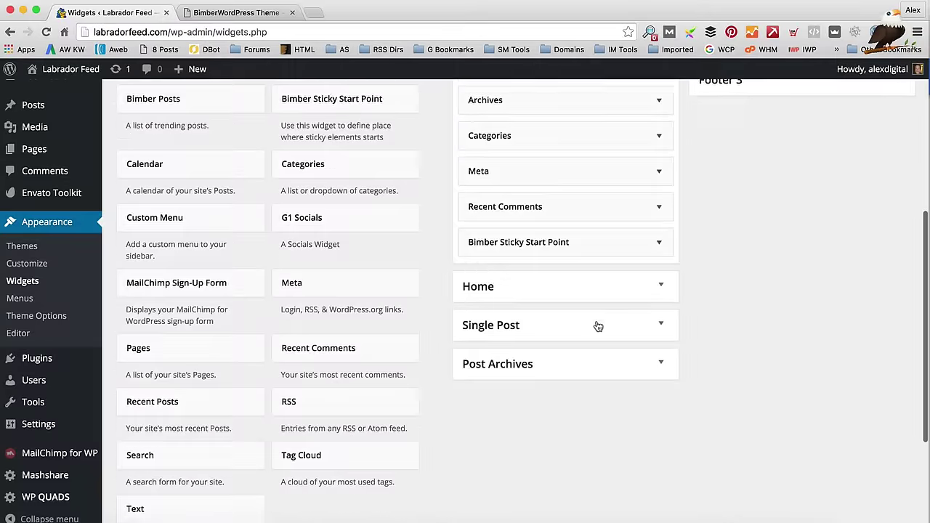
{"action": "left_click", "coordinate": [638, 256]}
{"action": "scroll", "coordinate": [636, 260], "scroll_direction": "down", "scroll_amount": 1}
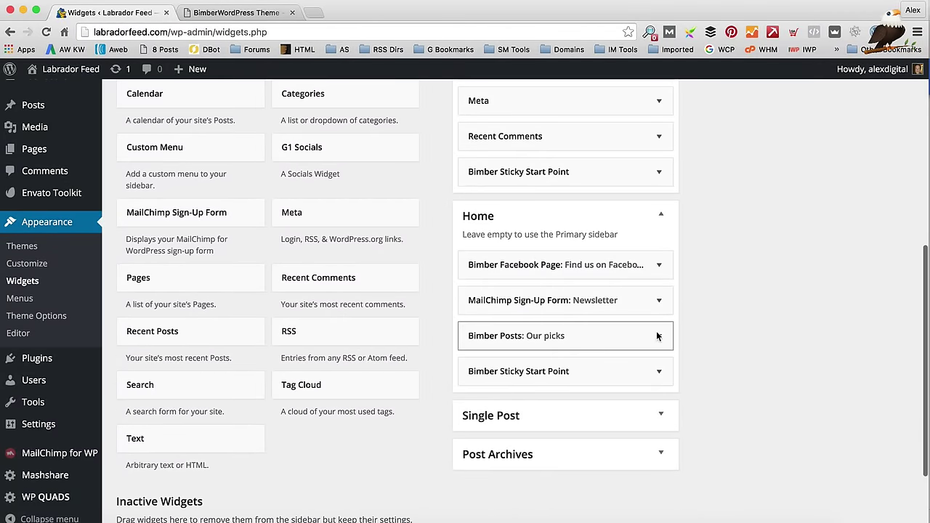
Set the Bimber Posts 'Our picks' widget to the 'Our Pick' tag and save it
{"action": "left_click", "coordinate": [659, 337]}
{"action": "scroll", "coordinate": [660, 337], "scroll_direction": "down", "scroll_amount": 3}
{"action": "scroll", "coordinate": [553, 382], "scroll_direction": "down", "scroll_amount": 5}
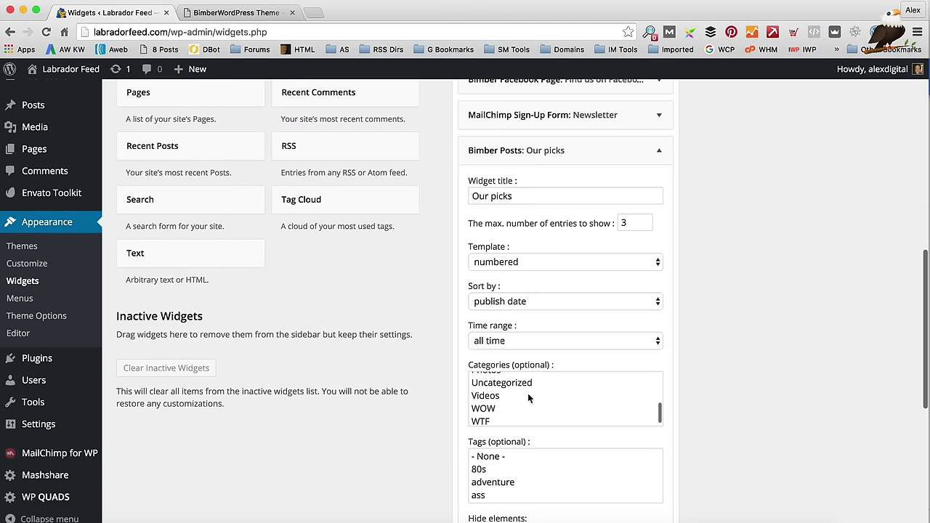
{"action": "scroll", "coordinate": [546, 458], "scroll_direction": "down", "scroll_amount": 10}
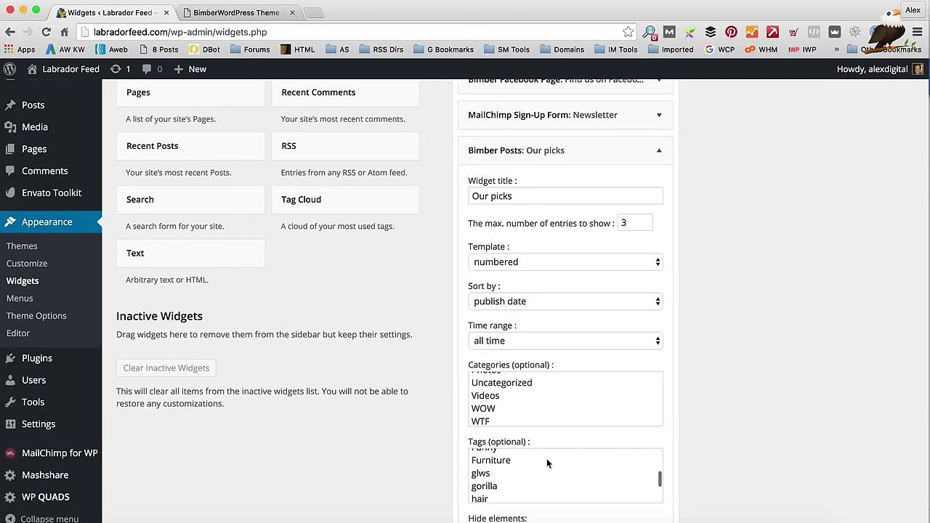
{"action": "scroll", "coordinate": [547, 459], "scroll_direction": "down", "scroll_amount": 2}
{"action": "left_click", "coordinate": [492, 494]}
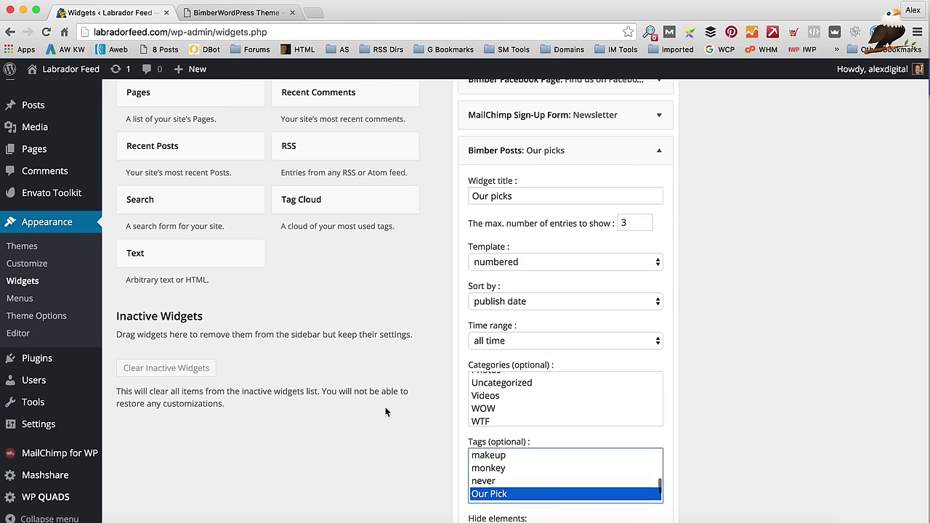
{"action": "scroll", "coordinate": [385, 410], "scroll_direction": "down", "scroll_amount": 4}
{"action": "scroll", "coordinate": [386, 412], "scroll_direction": "down", "scroll_amount": 1}
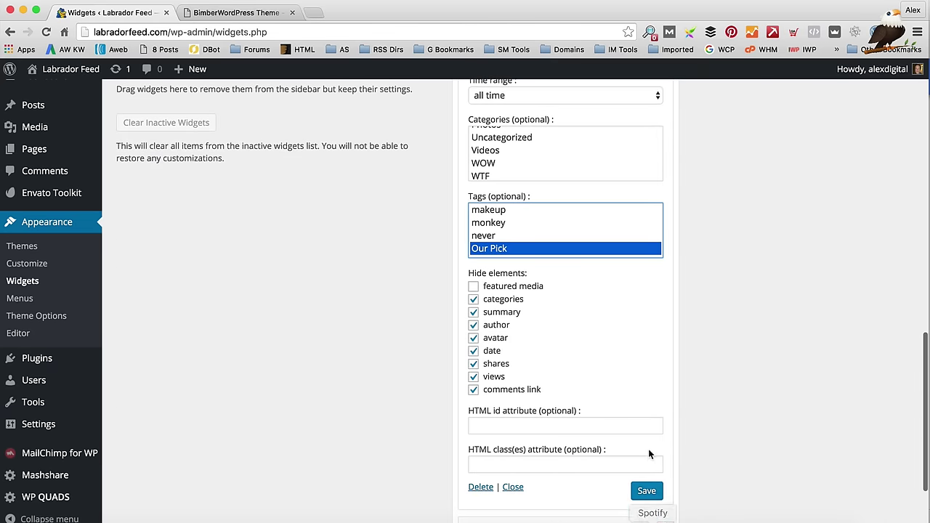
{"action": "scroll", "coordinate": [654, 480], "scroll_direction": "down", "scroll_amount": 3}
{"action": "left_click", "coordinate": [646, 383]}
{"action": "scroll", "coordinate": [401, 222], "scroll_direction": "up", "scroll_amount": 2}
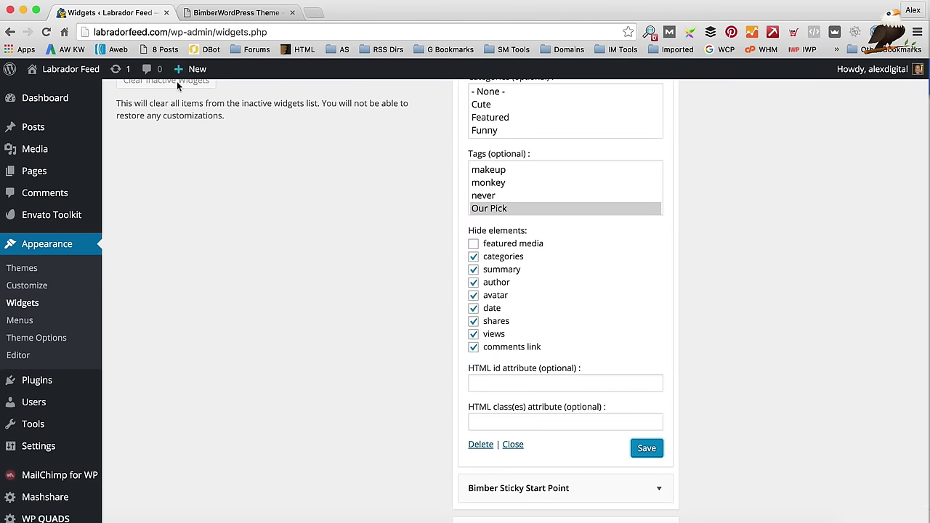
Open Visit Site in a new browser tab
{"action": "mouse_move", "coordinate": [66, 72]}
{"action": "right_click", "coordinate": [69, 92]}
{"action": "left_click", "coordinate": [80, 98]}
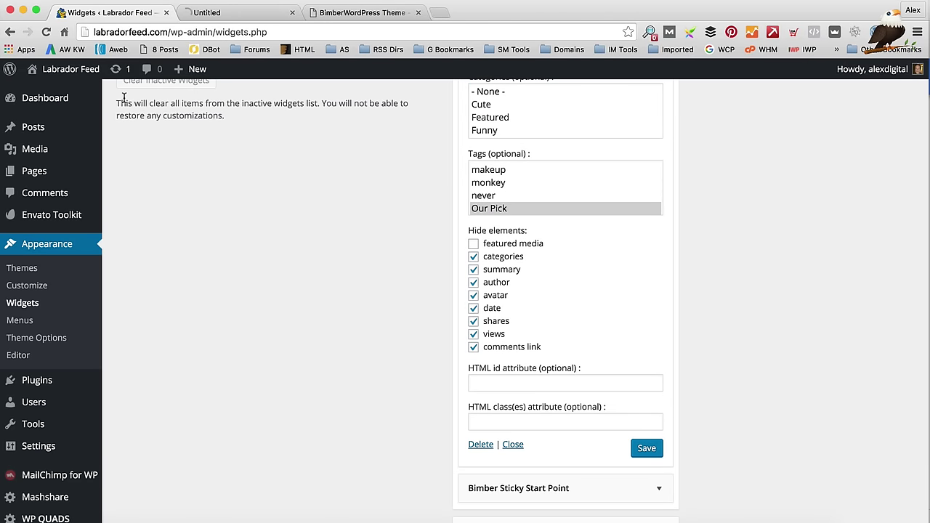
Review the live homepage sidebar listing three tagged picks, then return to the 'Widgets < Labrador Feed' tab
{"action": "left_click", "coordinate": [235, 16]}
{"action": "scroll", "coordinate": [695, 270], "scroll_direction": "down", "scroll_amount": 10}
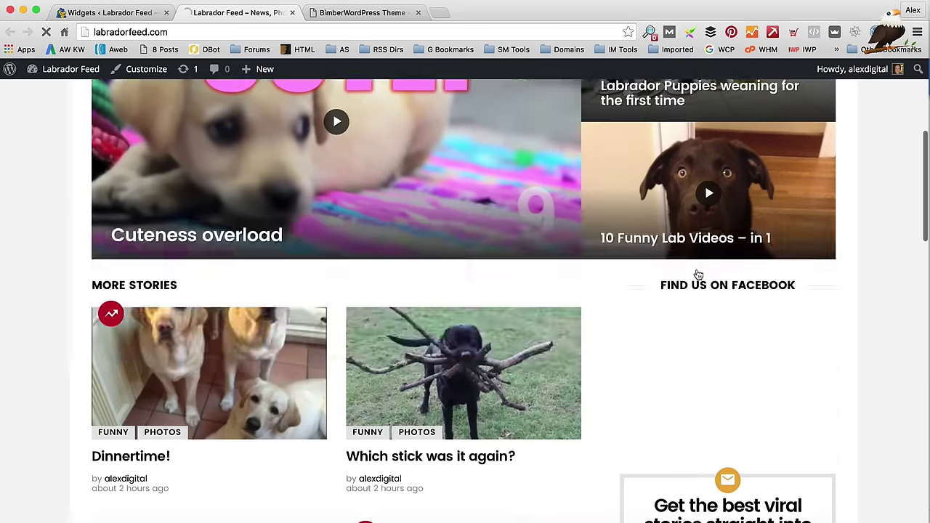
{"action": "scroll", "coordinate": [697, 273], "scroll_direction": "down", "scroll_amount": 7}
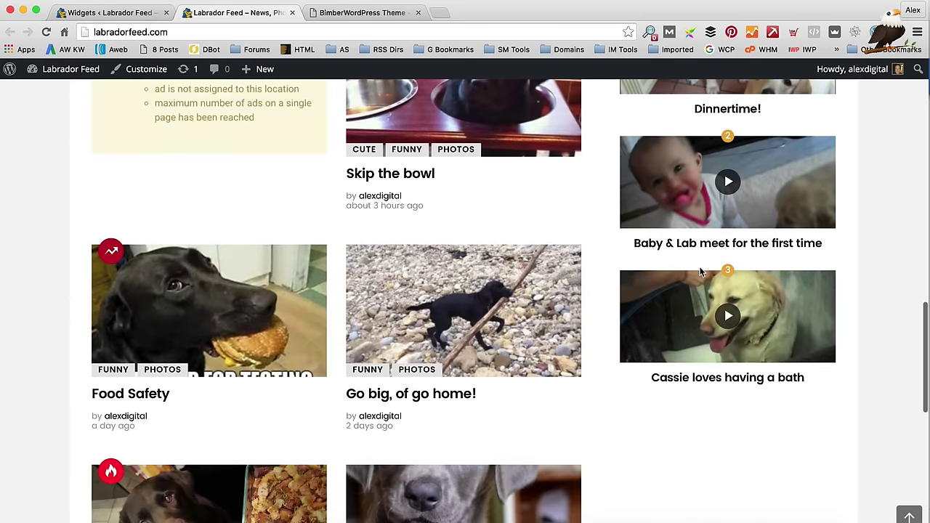
{"action": "scroll", "coordinate": [702, 271], "scroll_direction": "up", "scroll_amount": 4}
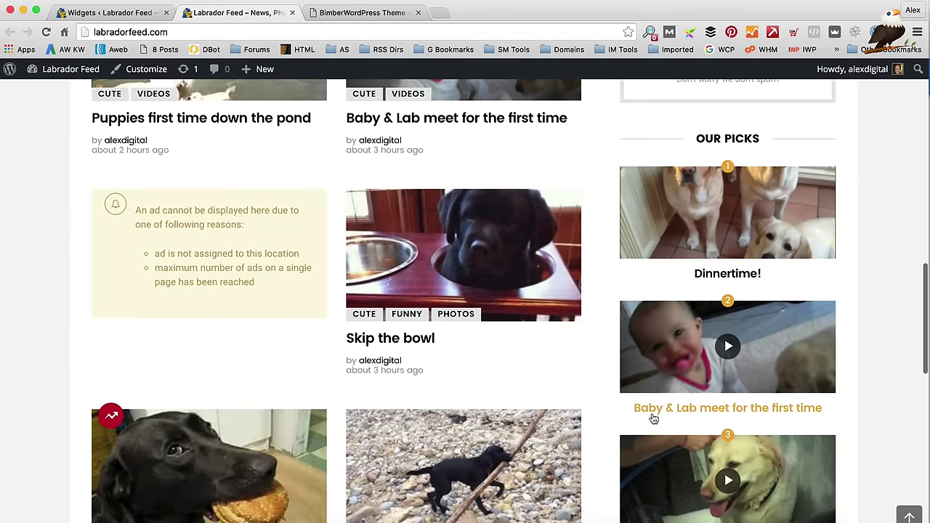
{"action": "scroll", "coordinate": [661, 425], "scroll_direction": "down", "scroll_amount": 2}
{"action": "scroll", "coordinate": [675, 429], "scroll_direction": "down", "scroll_amount": 6}
{"action": "scroll", "coordinate": [679, 420], "scroll_direction": "up", "scroll_amount": 4}
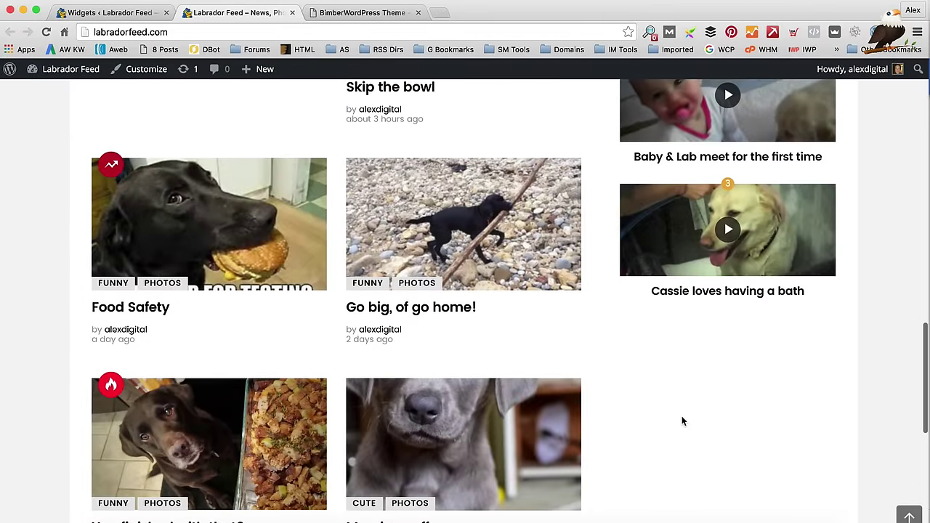
{"action": "scroll", "coordinate": [330, 227], "scroll_direction": "up", "scroll_amount": 6}
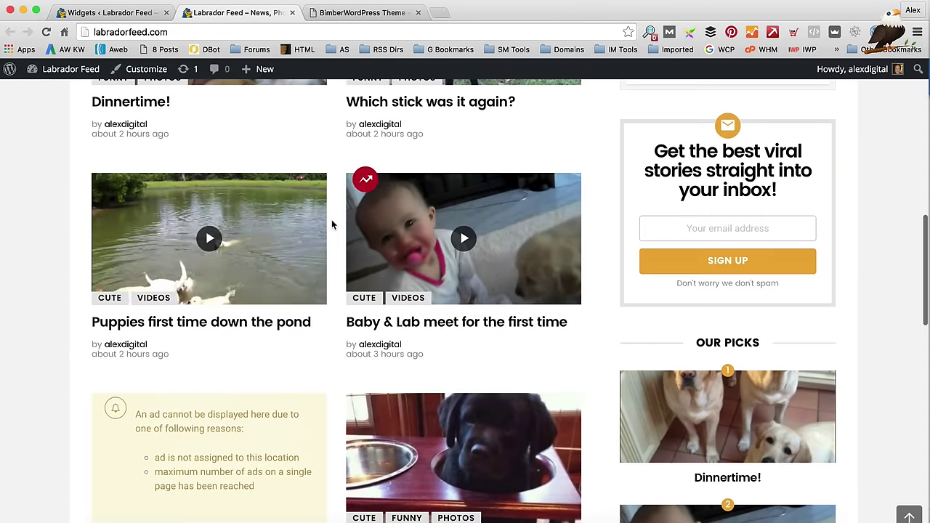
{"action": "scroll", "coordinate": [331, 225], "scroll_direction": "up", "scroll_amount": 9}
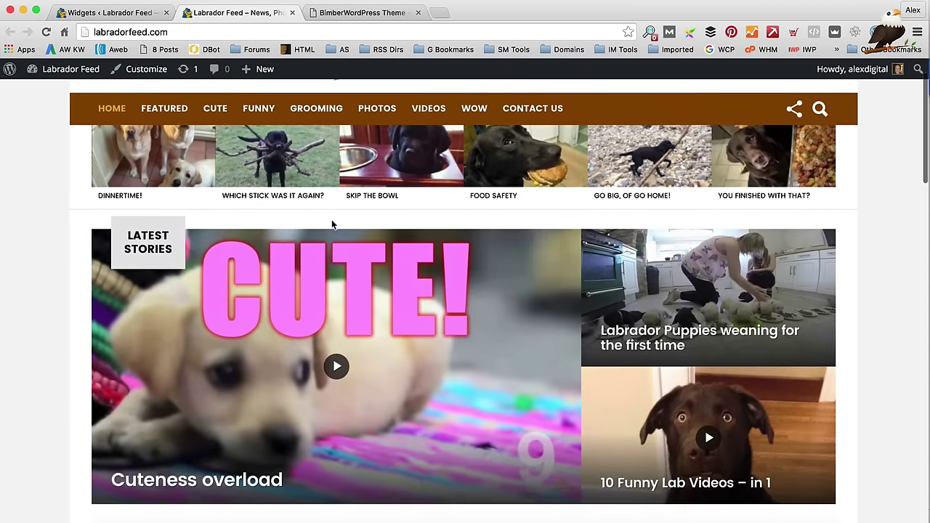
{"action": "scroll", "coordinate": [332, 225], "scroll_direction": "down", "scroll_amount": 6}
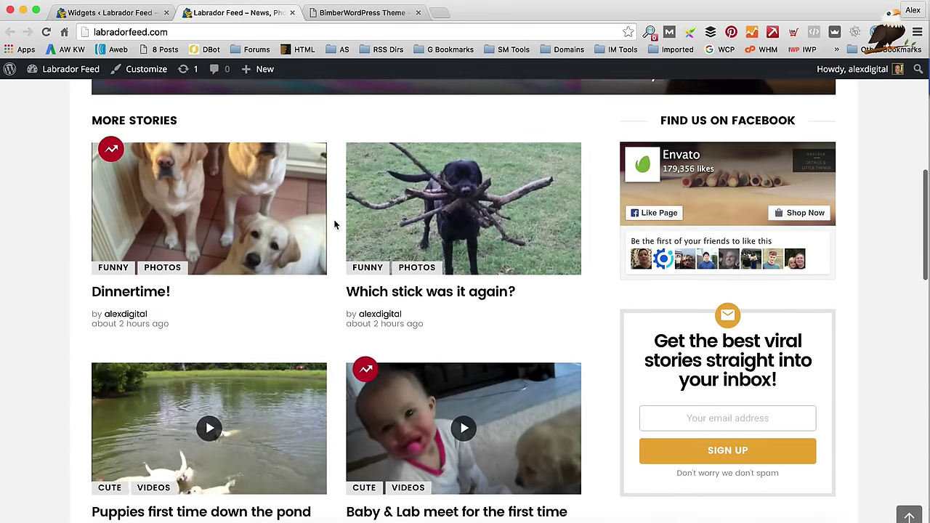
{"action": "scroll", "coordinate": [412, 262], "scroll_direction": "up", "scroll_amount": 1}
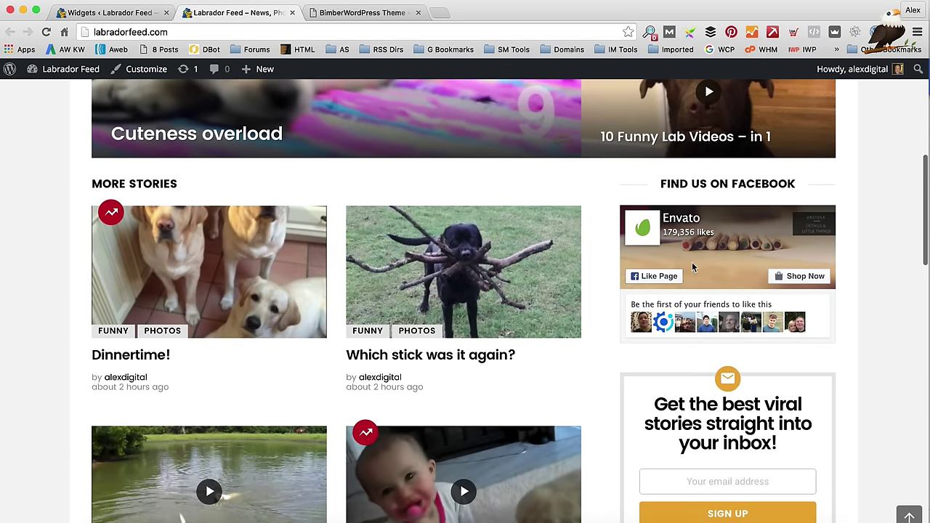
{"action": "left_click", "coordinate": [105, 11]}
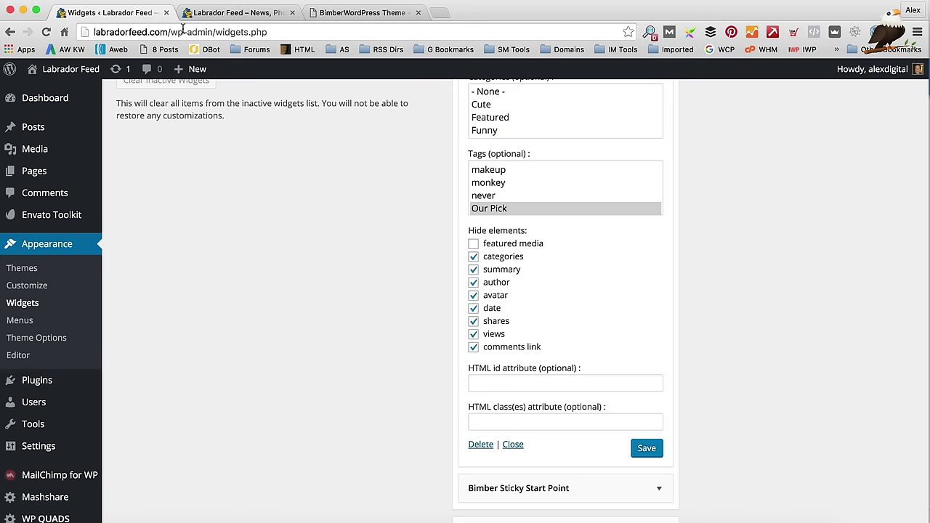
Expand the Home sidebar's 'Find us on Facebook' widget, which points to the Envato page
{"action": "scroll", "coordinate": [591, 219], "scroll_direction": "up", "scroll_amount": 3}
{"action": "scroll", "coordinate": [797, 264], "scroll_direction": "up", "scroll_amount": 8}
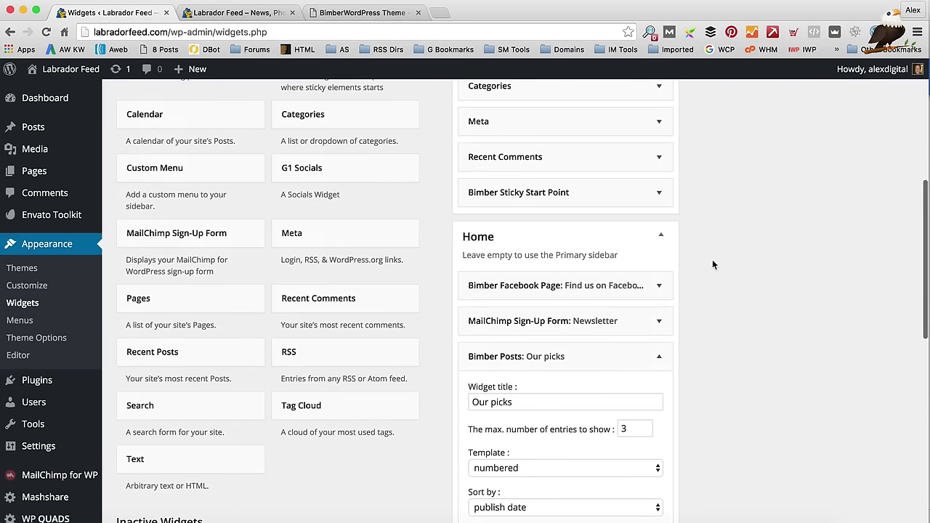
{"action": "left_click", "coordinate": [660, 286]}
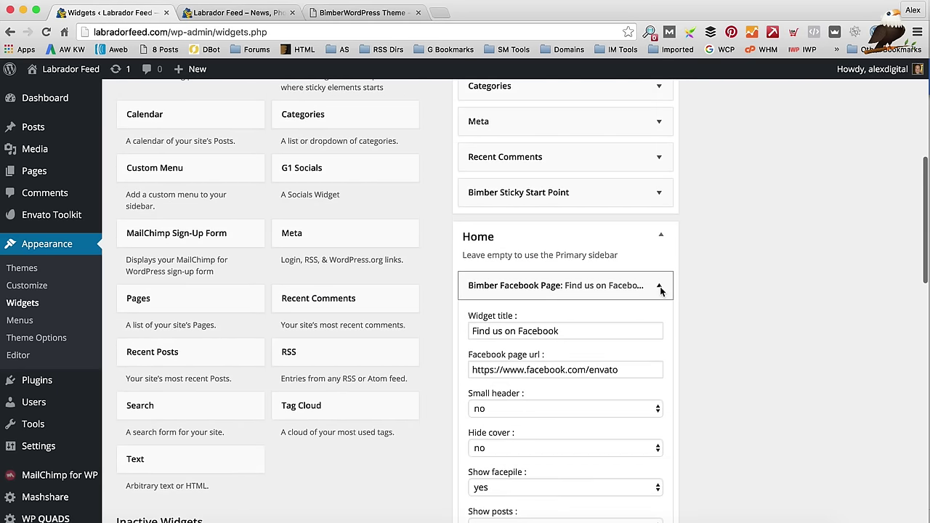
{"action": "scroll", "coordinate": [662, 291], "scroll_direction": "down", "scroll_amount": 2}
{"action": "scroll", "coordinate": [661, 290], "scroll_direction": "down", "scroll_amount": 1}
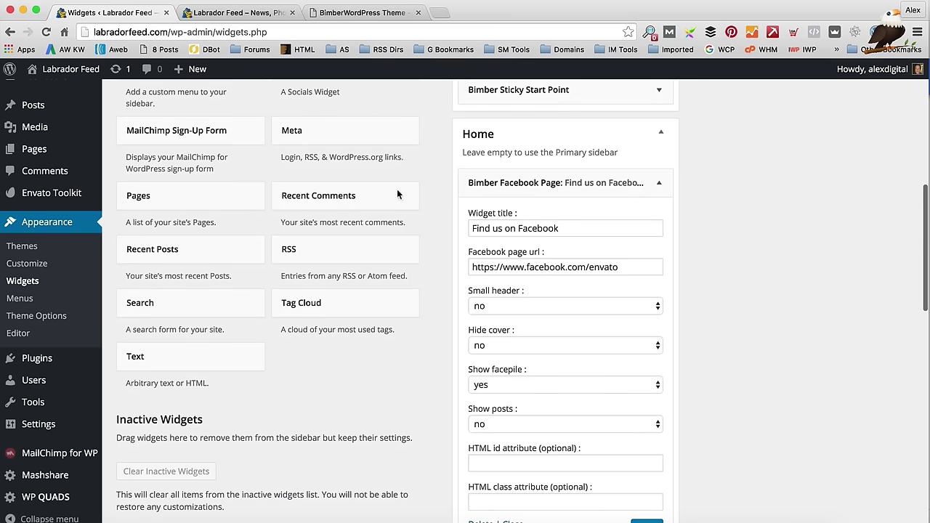
Open the Labrador Feed page on facebook.com, copy its URL, and return to the Widgets tab
{"action": "key", "text": "ctrl+t"}
{"action": "type", "text": "facebook.com"}
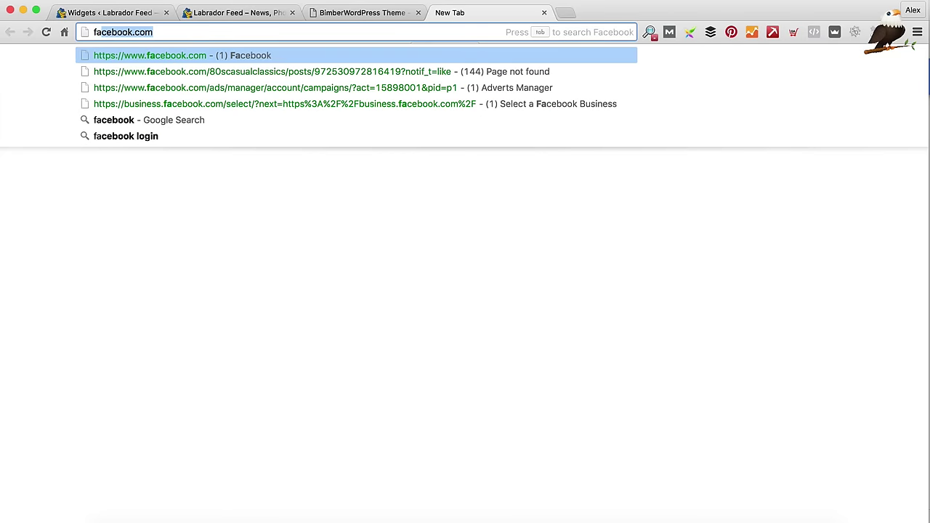
{"action": "key", "text": "Return"}
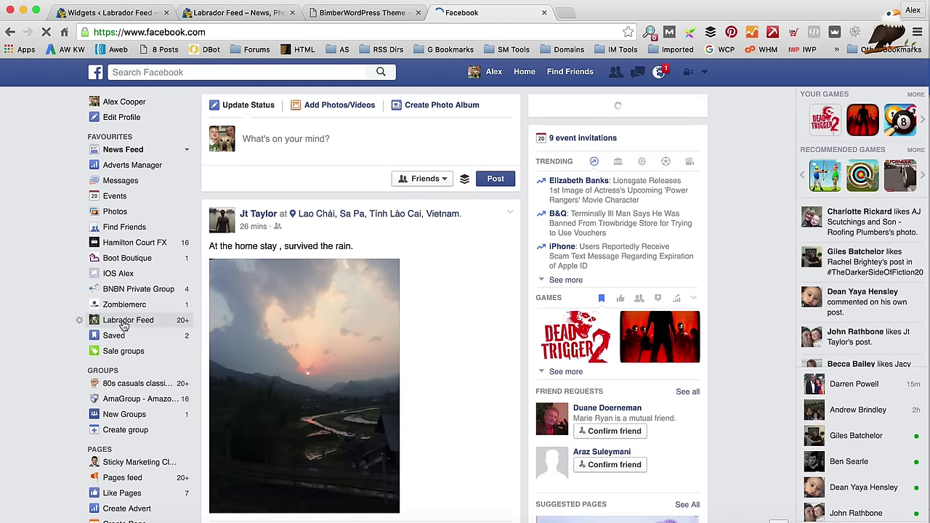
{"action": "left_click", "coordinate": [124, 322]}
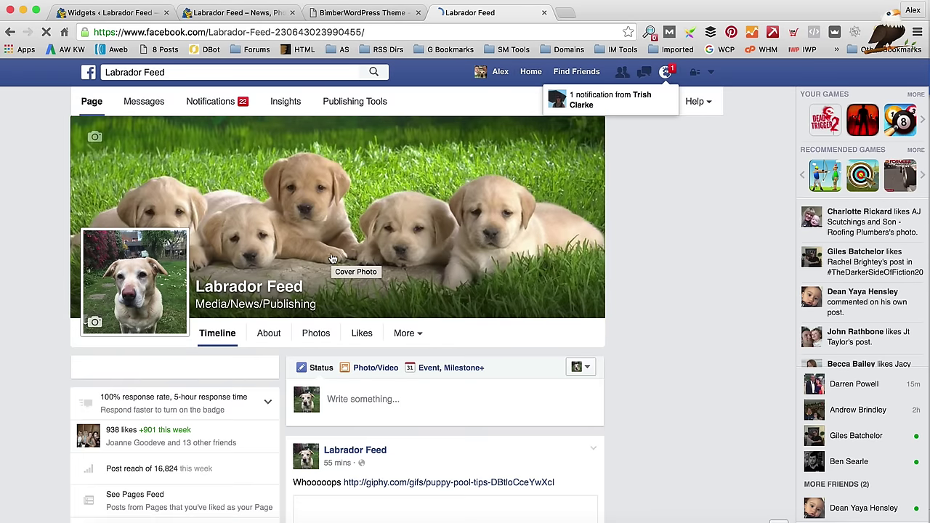
{"action": "scroll", "coordinate": [334, 258], "scroll_direction": "down", "scroll_amount": 1}
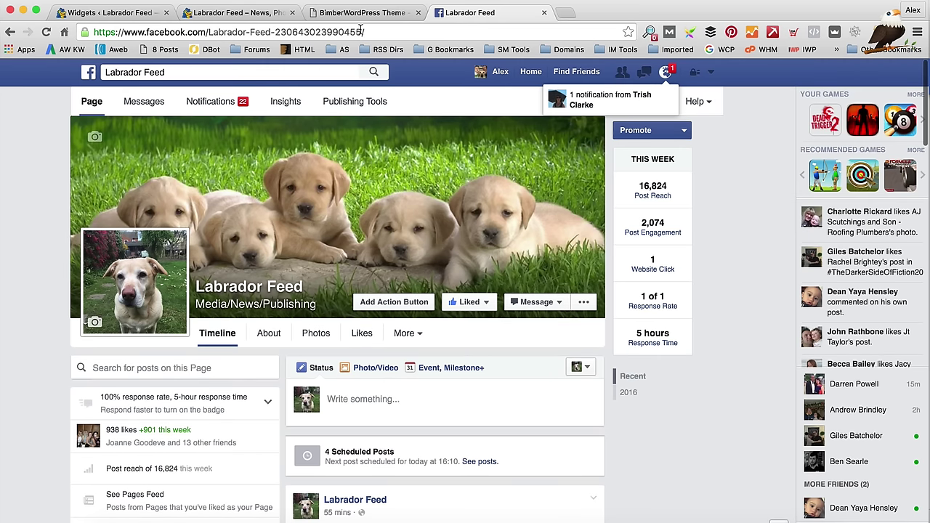
{"action": "left_click", "coordinate": [372, 31]}
{"action": "key", "text": "super+c"}
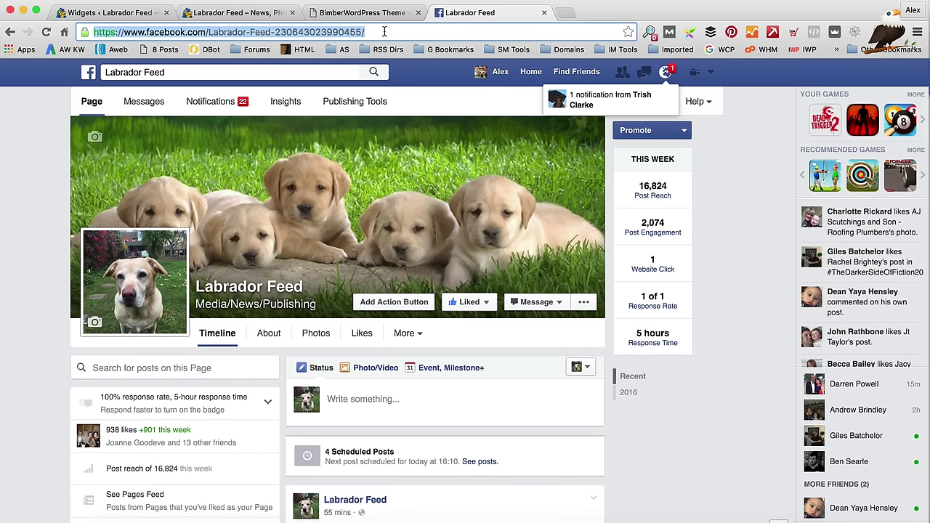
{"action": "left_click", "coordinate": [109, 12]}
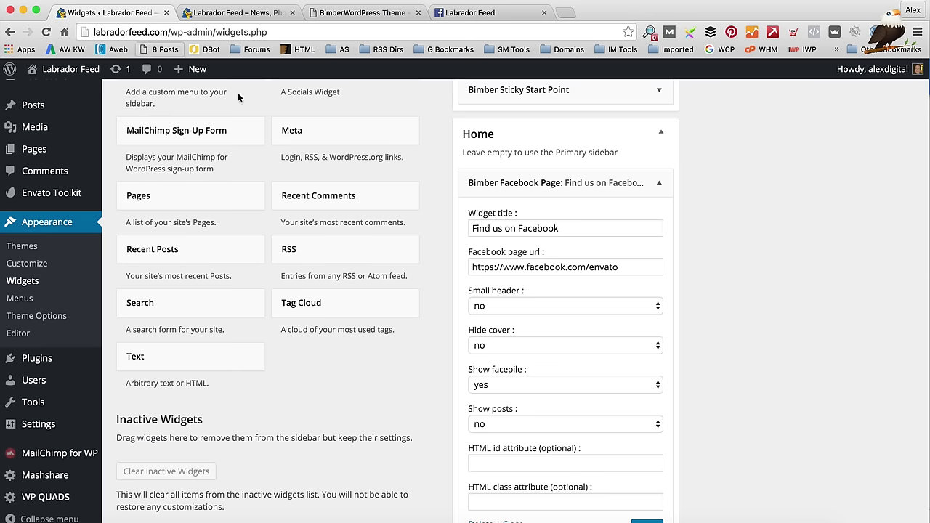
Replace the Envato URL with the Labrador Feed page URL, save, and view the live site
{"action": "left_click", "coordinate": [551, 264]}
{"action": "key", "text": "super+a"}
{"action": "key", "text": "super+v"}
{"action": "scroll", "coordinate": [637, 364], "scroll_direction": "down", "scroll_amount": 4}
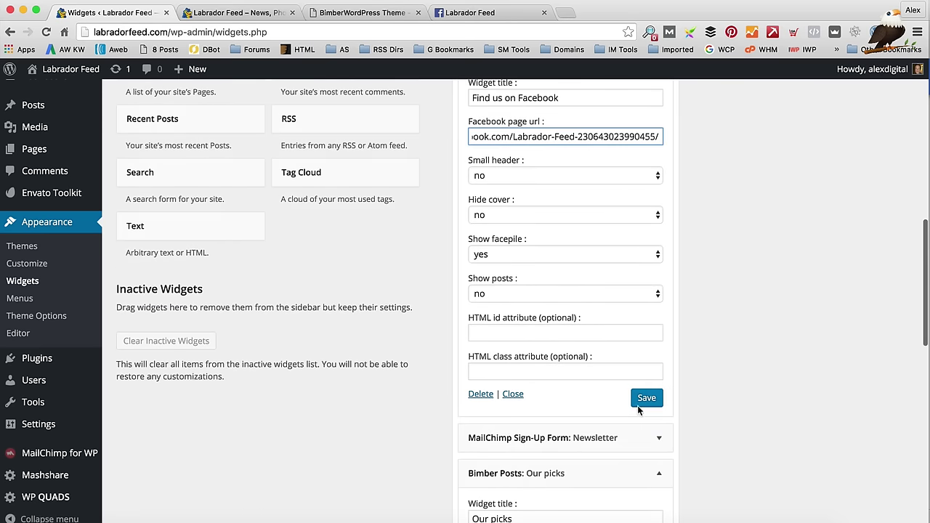
{"action": "left_click", "coordinate": [643, 399]}
{"action": "scroll", "coordinate": [510, 333], "scroll_direction": "up", "scroll_amount": 5}
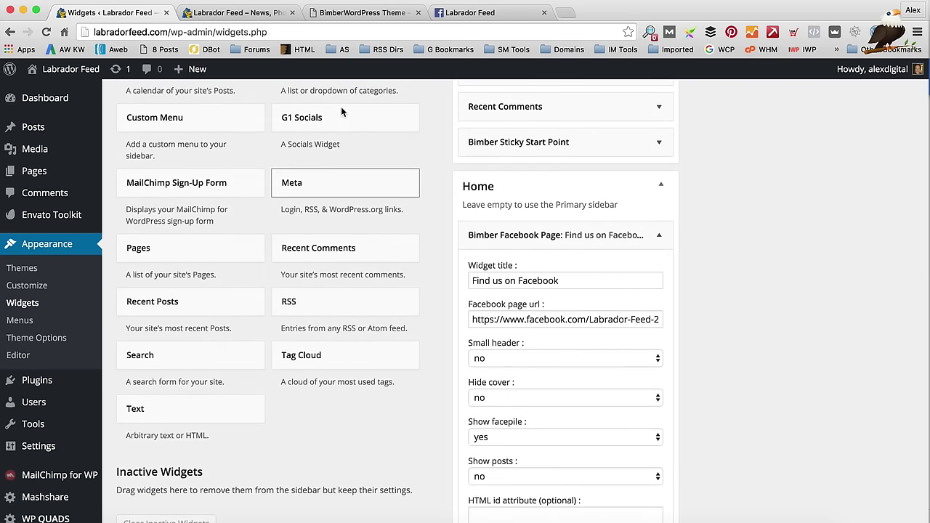
{"action": "left_click", "coordinate": [236, 12]}
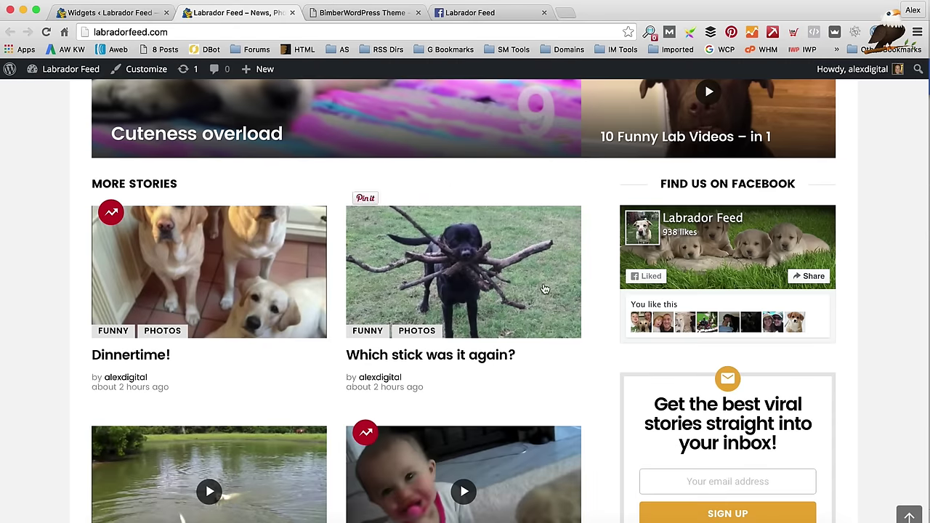
Confirm the live sidebar shows the Labrador Feed Facebook box with 938 likes
{"action": "scroll", "coordinate": [797, 269], "scroll_direction": "down", "scroll_amount": 3}
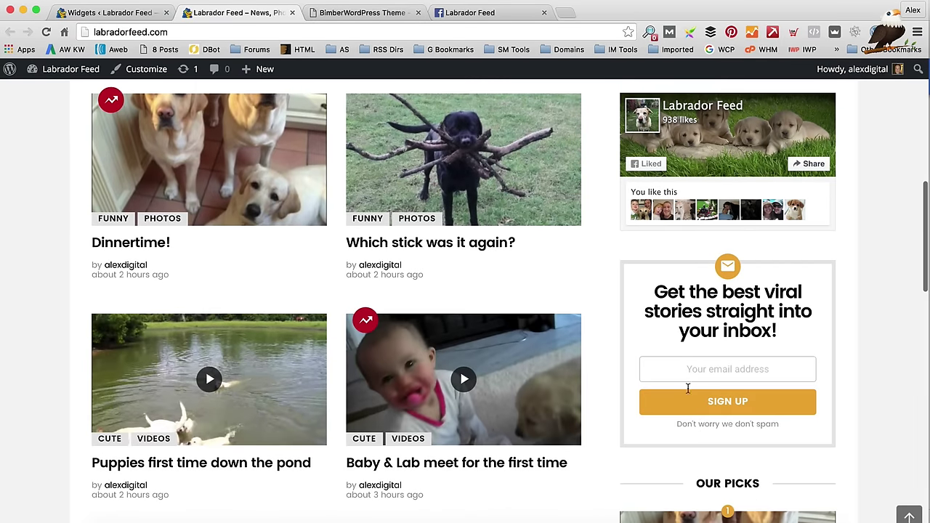
{"action": "scroll", "coordinate": [755, 313], "scroll_direction": "down", "scroll_amount": 2}
{"action": "scroll", "coordinate": [756, 307], "scroll_direction": "up", "scroll_amount": 4}
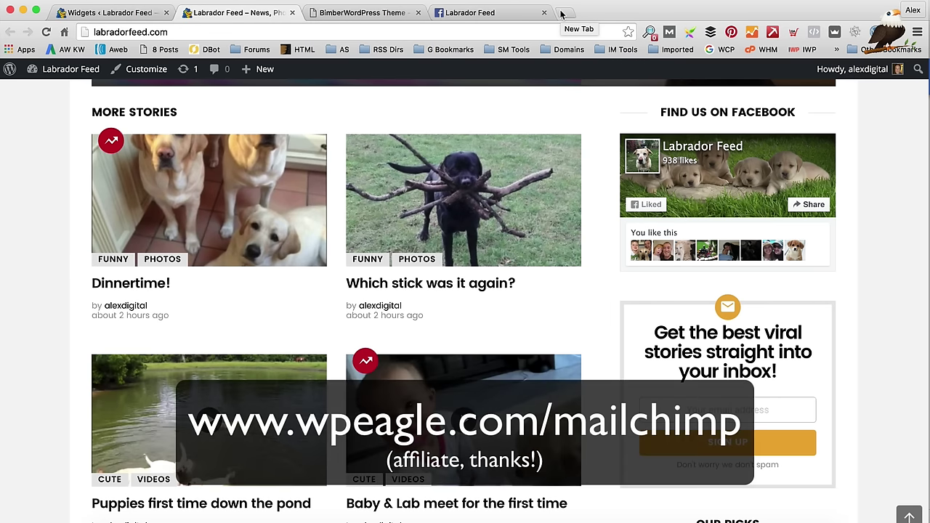
Go to mailchimp in a new browser tab
{"action": "left_click", "coordinate": [561, 14]}
{"action": "type", "text": "mailchimp"}
{"action": "key", "text": "Return"}
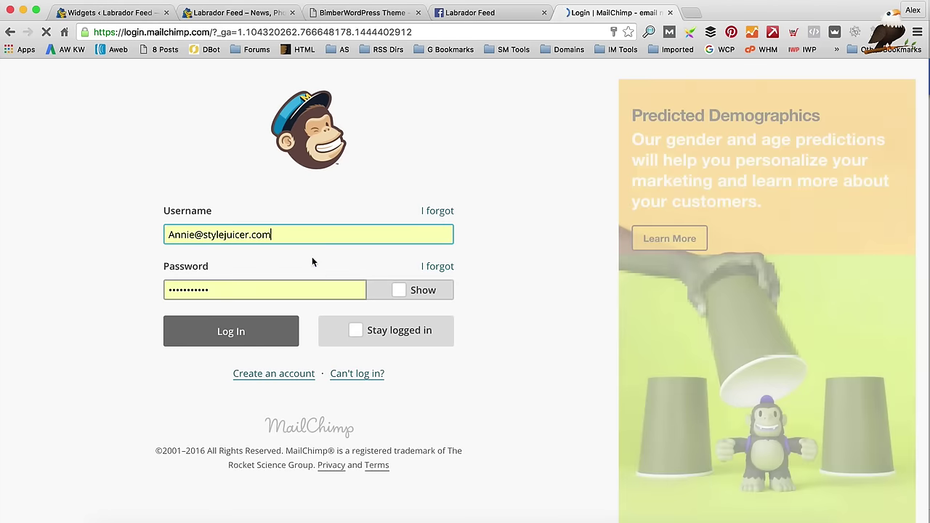
Enter the suggested MailChimp username with the saved password and submit the login
{"action": "triple_click", "coordinate": [302, 238]}
{"action": "type", "text": "al"}
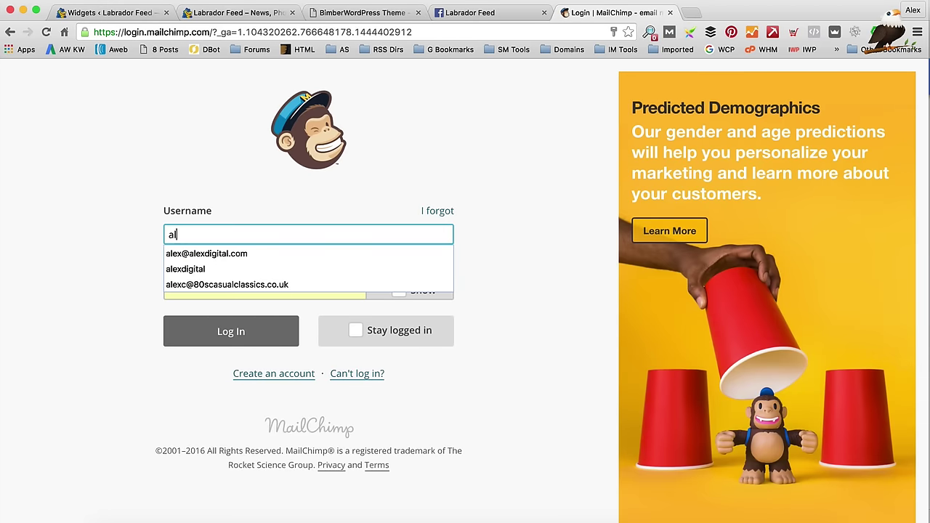
{"action": "key", "text": "Down"}
{"action": "key", "text": "Return"}
{"action": "key", "text": "Tab"}
{"action": "key", "text": "Return"}
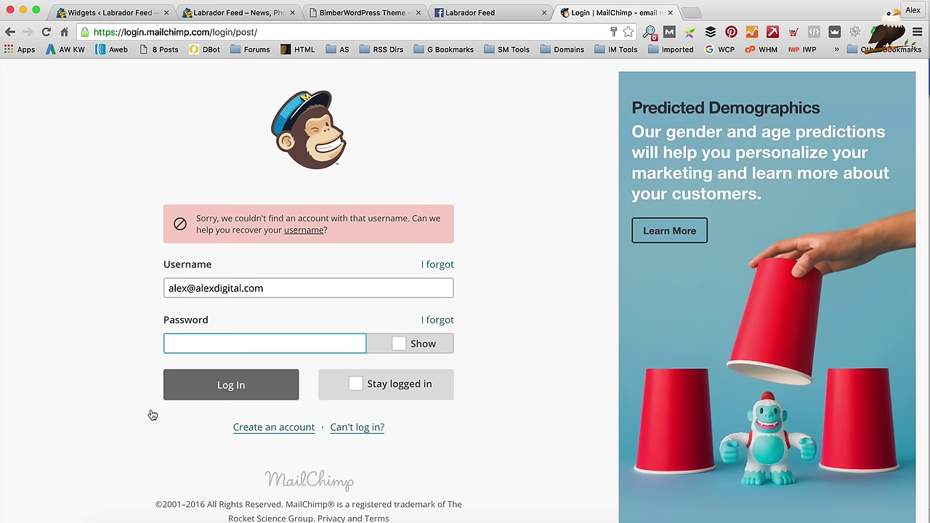
Correct the rejected username, log in, and choose the account to reach the Dashboard
{"action": "left_click_drag", "start_coordinate": [324, 293], "coordinate": [45, 269]}
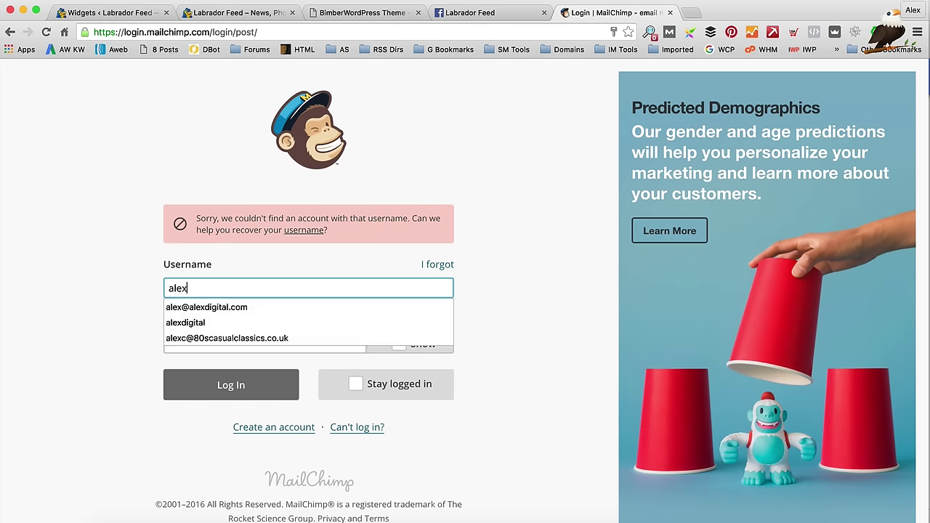
{"action": "type", "text": "digital"}
{"action": "key", "text": "Tab"}
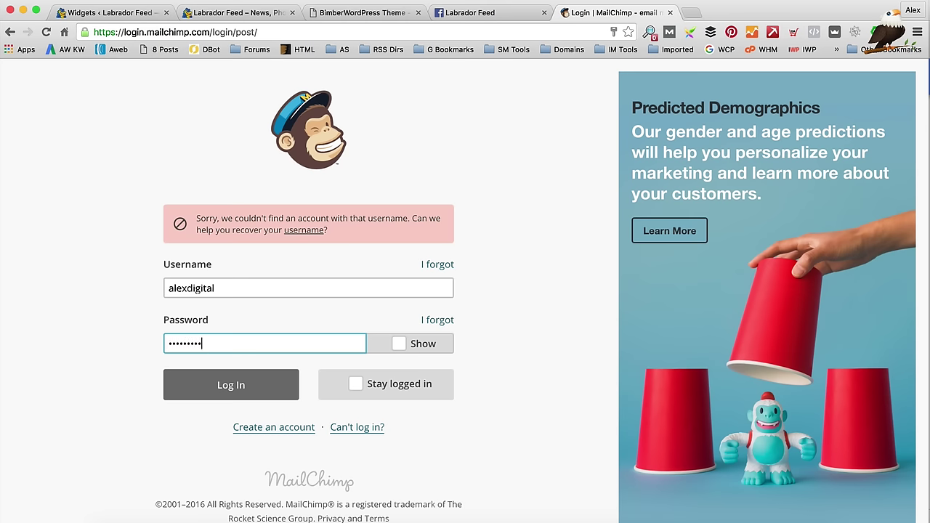
{"action": "left_click", "coordinate": [248, 392]}
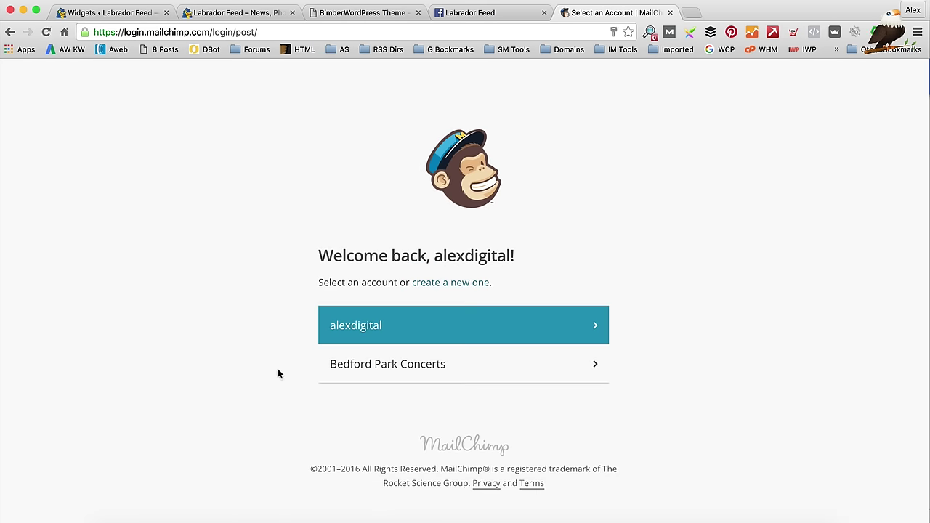
{"action": "left_click", "coordinate": [385, 338]}
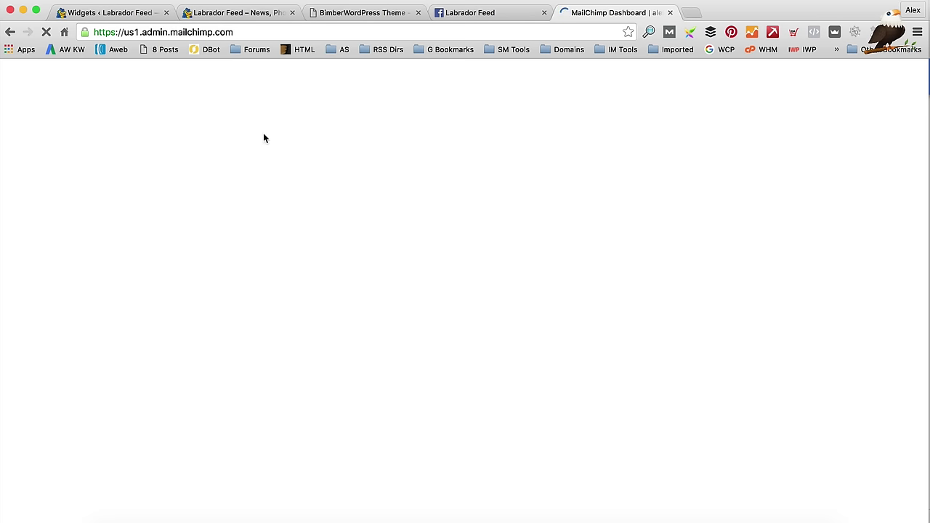
Back in WordPress, collapse the Facebook widget and open the Newsletter sign-up form for editing
{"action": "left_click", "coordinate": [109, 12]}
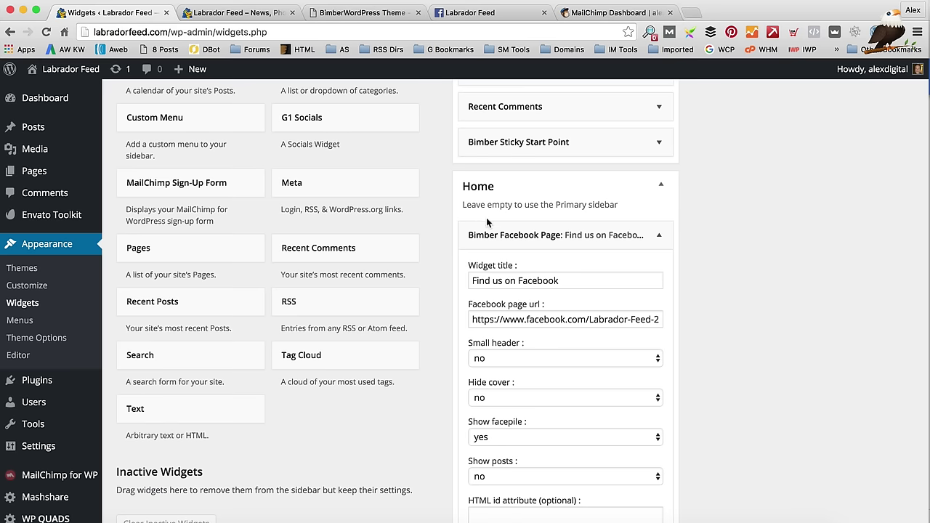
{"action": "left_click", "coordinate": [670, 245]}
{"action": "left_click", "coordinate": [661, 269]}
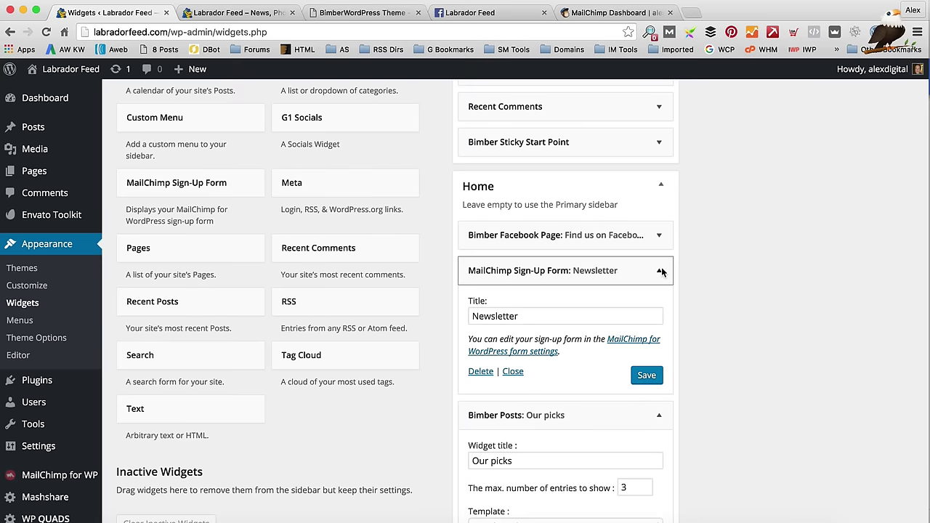
{"action": "left_click", "coordinate": [546, 351]}
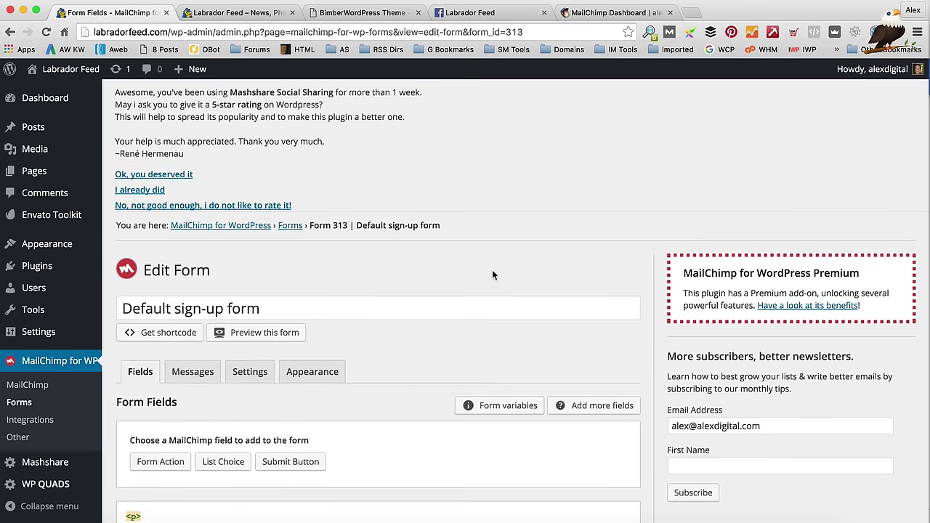
View the form's Settings tab, then MailChimp for WP's General Settings, showing Not Connected
{"action": "scroll", "coordinate": [492, 275], "scroll_direction": "down", "scroll_amount": 1}
{"action": "scroll", "coordinate": [492, 272], "scroll_direction": "down", "scroll_amount": 2}
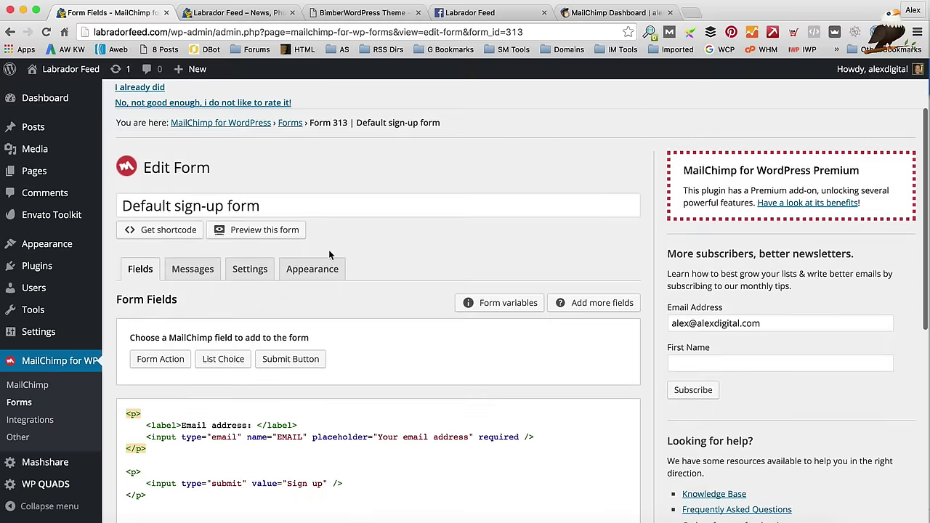
{"action": "scroll", "coordinate": [398, 280], "scroll_direction": "down", "scroll_amount": 2}
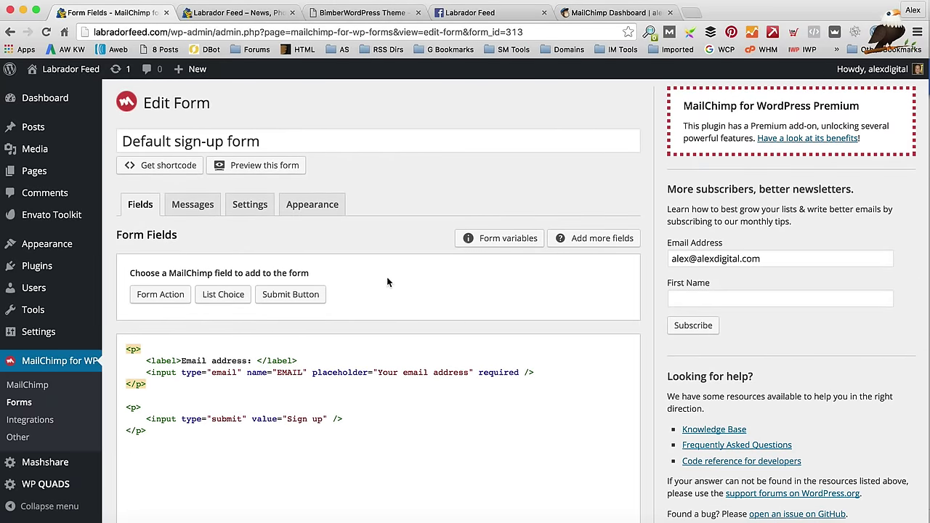
{"action": "scroll", "coordinate": [386, 282], "scroll_direction": "down", "scroll_amount": 5}
{"action": "scroll", "coordinate": [386, 283], "scroll_direction": "down", "scroll_amount": 3}
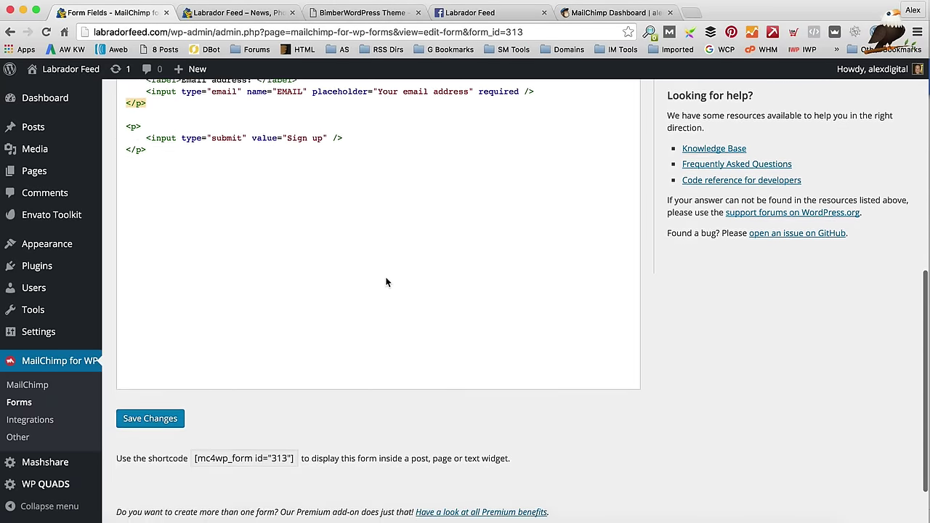
{"action": "scroll", "coordinate": [386, 283], "scroll_direction": "up", "scroll_amount": 10}
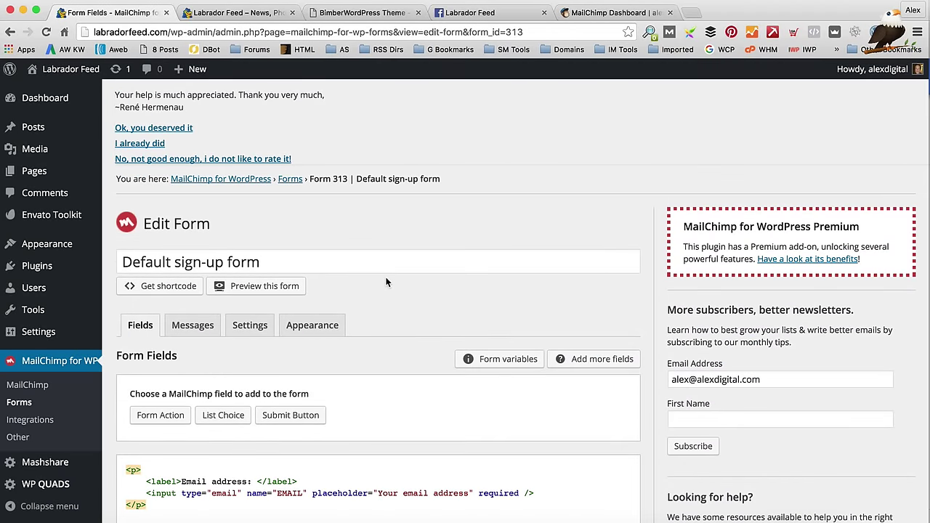
{"action": "left_click", "coordinate": [258, 325]}
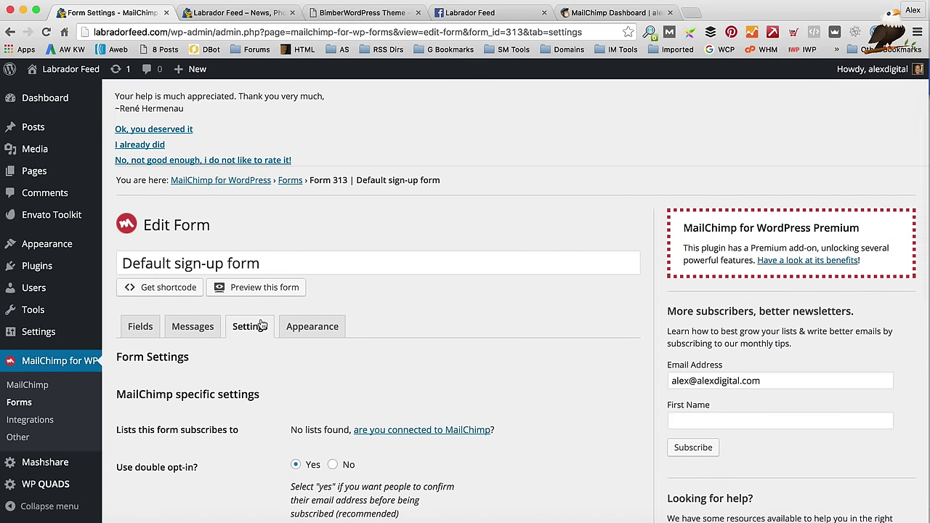
{"action": "scroll", "coordinate": [263, 325], "scroll_direction": "down", "scroll_amount": 4}
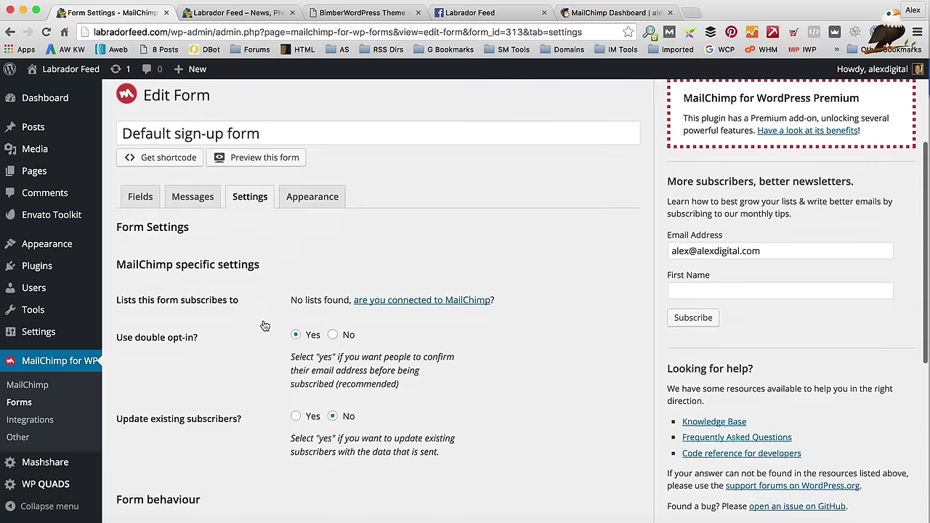
{"action": "left_click", "coordinate": [42, 393]}
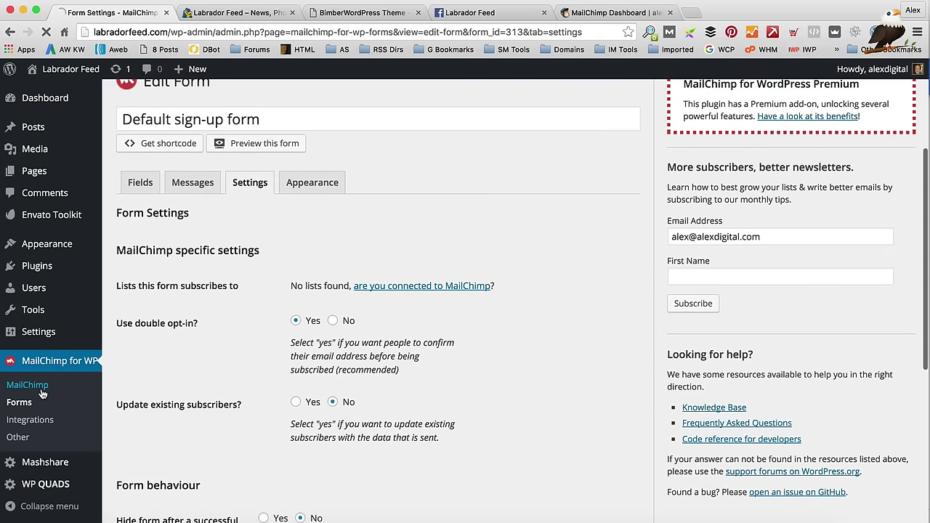
{"action": "scroll", "coordinate": [282, 302], "scroll_direction": "down", "scroll_amount": 2}
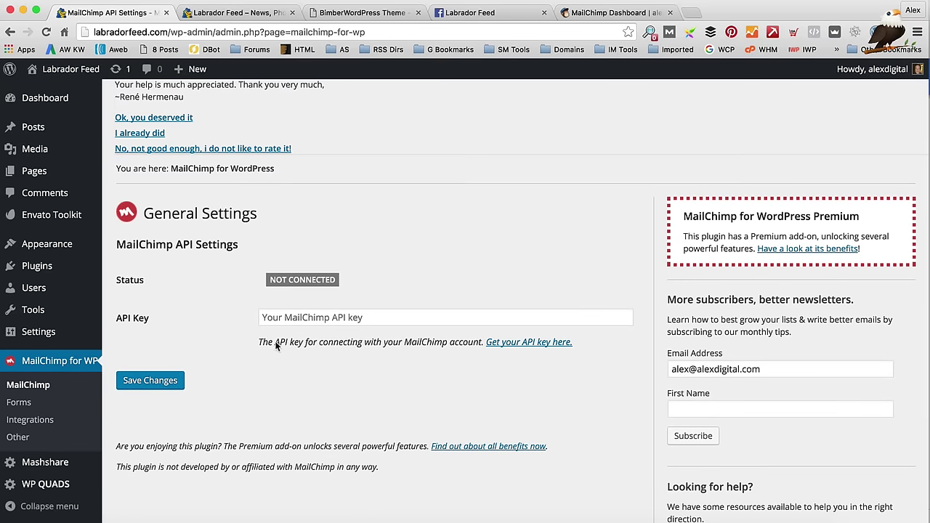
In MailChimp, go to Account > Extras > API keys
{"action": "left_click", "coordinate": [591, 16]}
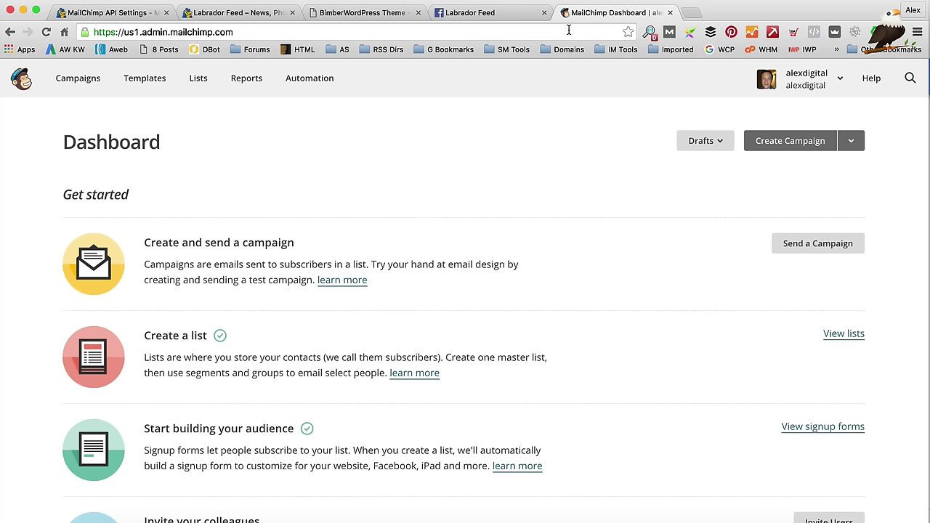
{"action": "left_click", "coordinate": [838, 84]}
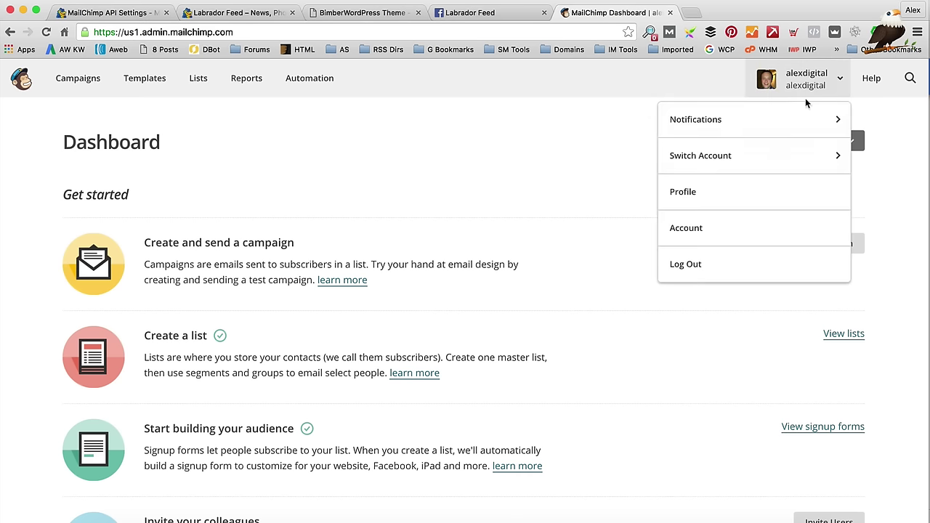
{"action": "left_click", "coordinate": [709, 226]}
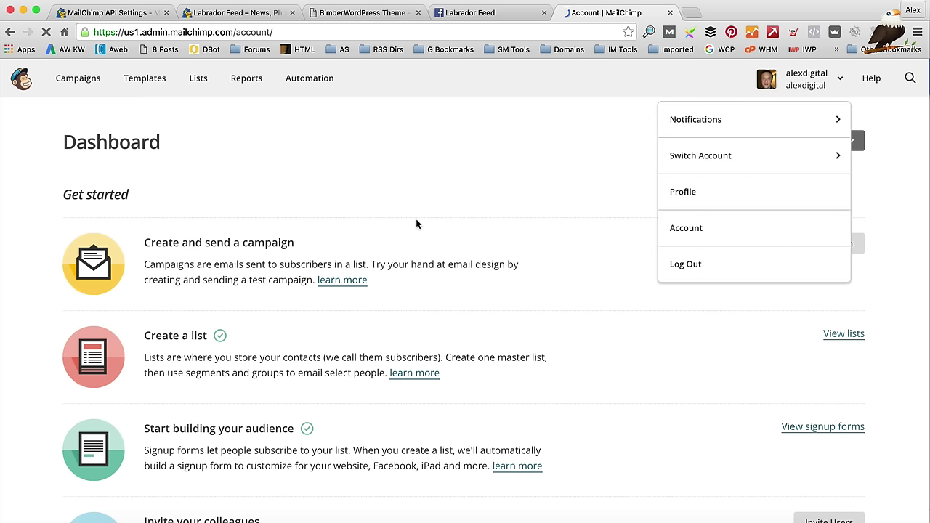
{"action": "left_click", "coordinate": [334, 202]}
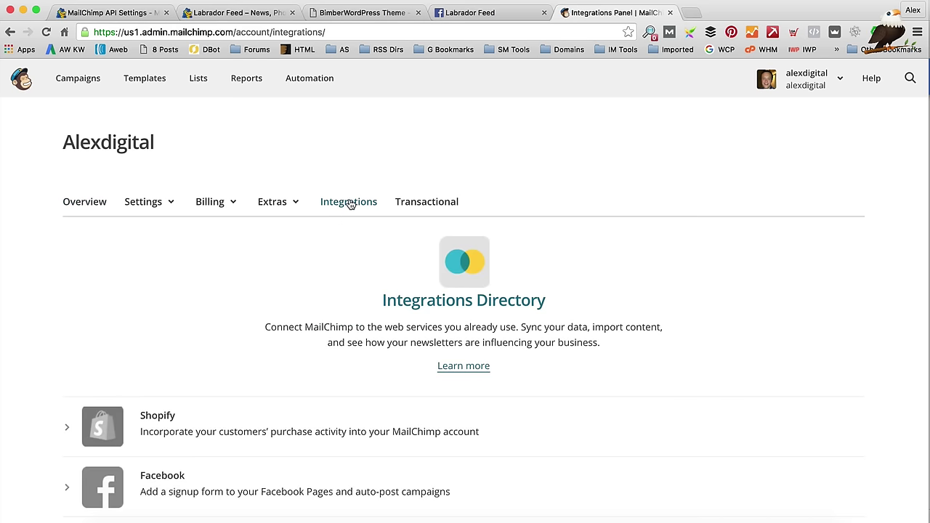
{"action": "left_click", "coordinate": [274, 202]}
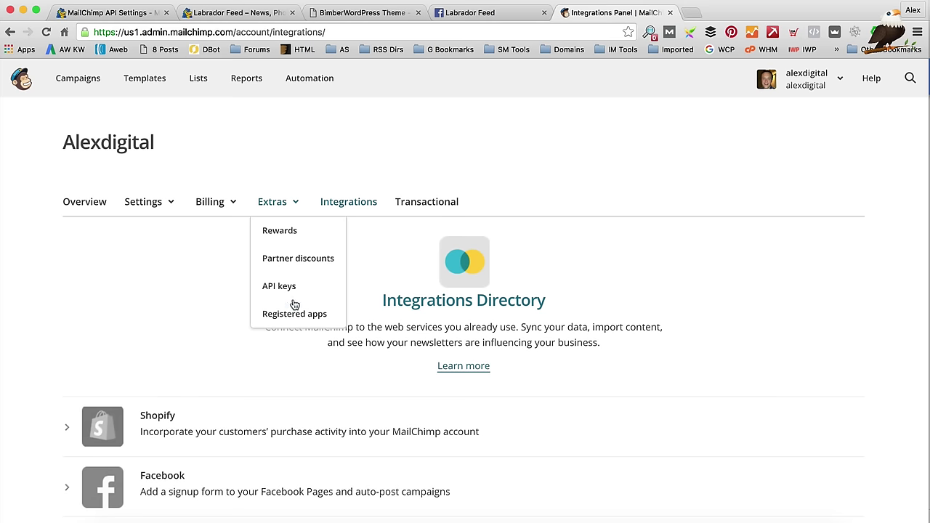
{"action": "left_click", "coordinate": [292, 288]}
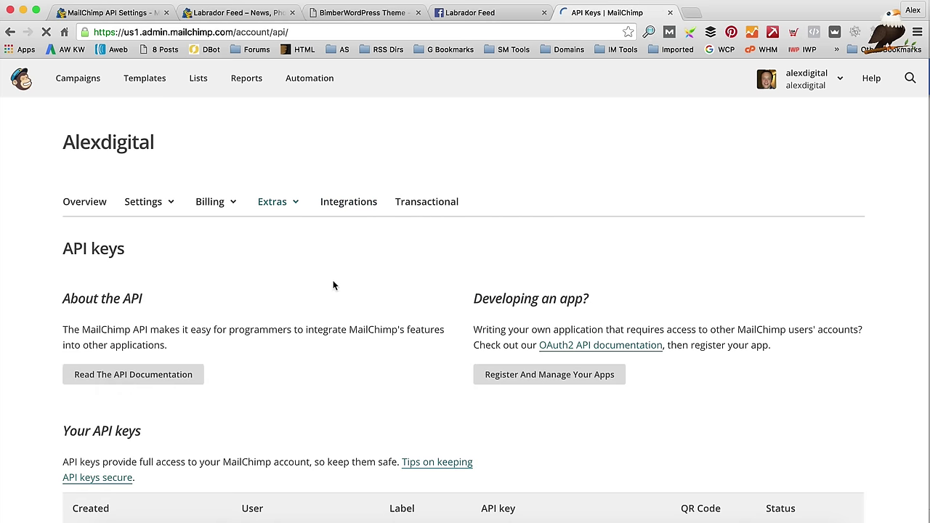
Select and copy the existing active API key, then return to the WordPress tab
{"action": "scroll", "coordinate": [327, 287], "scroll_direction": "down", "scroll_amount": 5}
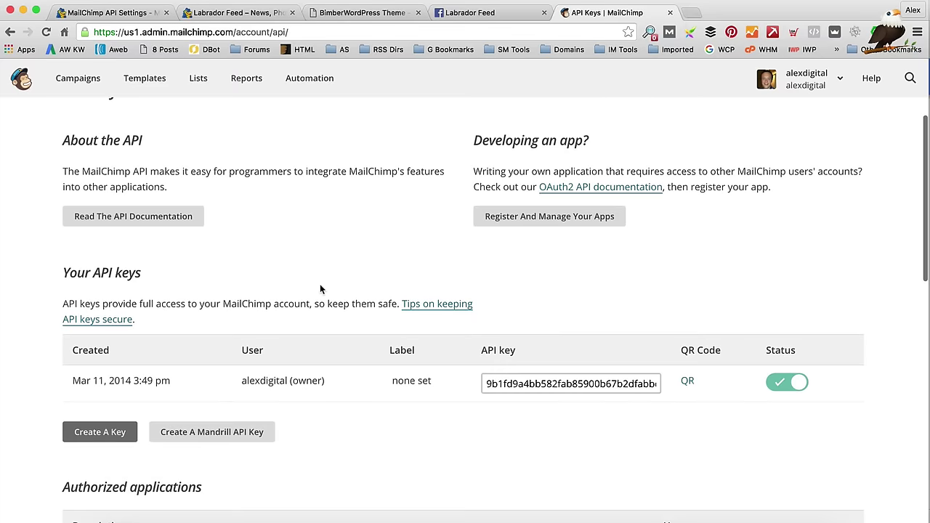
{"action": "left_click", "coordinate": [538, 386]}
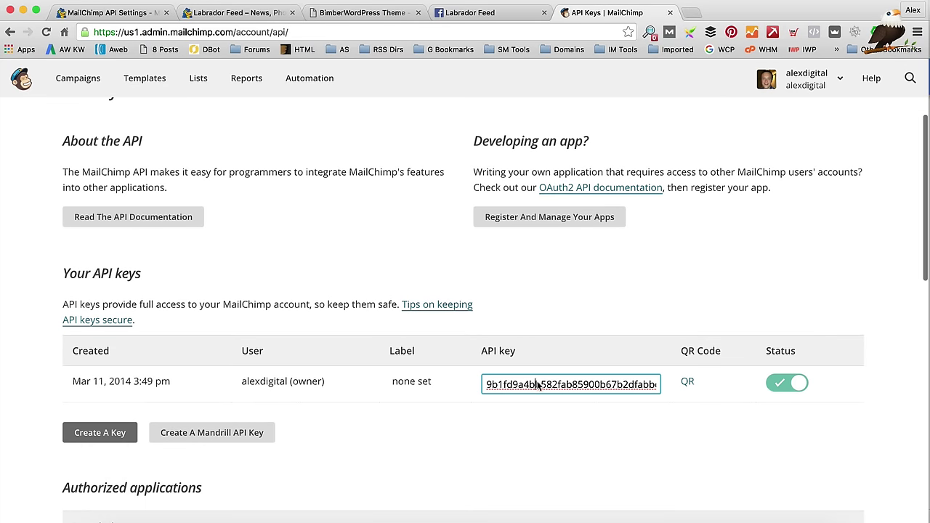
{"action": "key", "text": "super+a"}
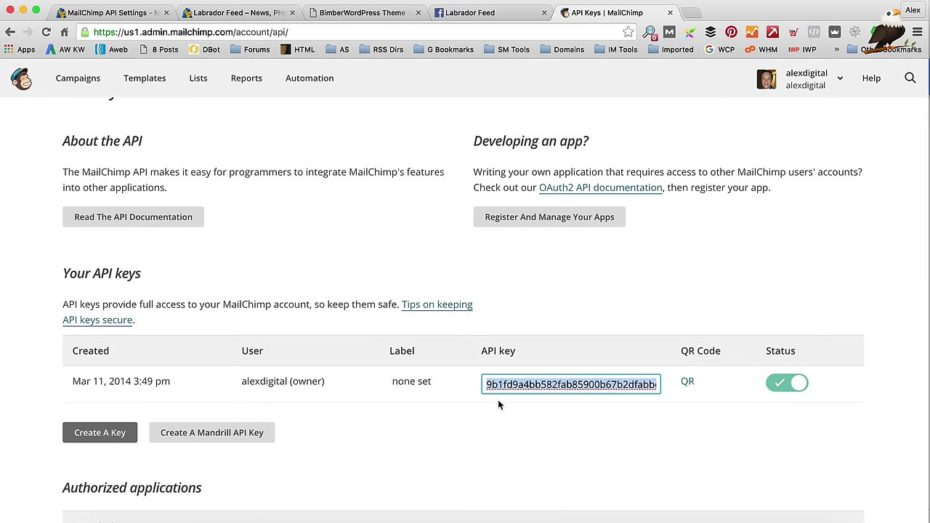
{"action": "left_click", "coordinate": [109, 12]}
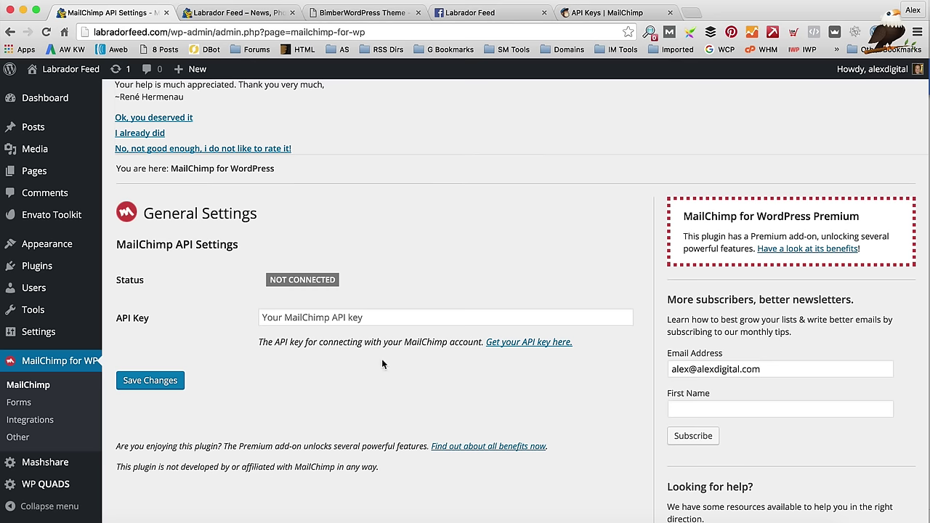
Paste the API key, save changes, and check the Connected status with 3 lists
{"action": "left_click", "coordinate": [376, 318]}
{"action": "key", "text": "super+v"}
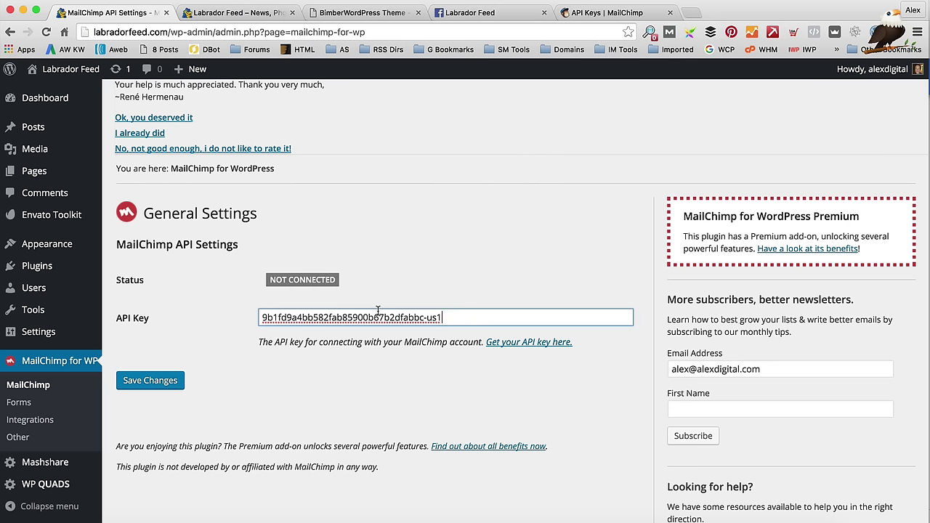
{"action": "left_click", "coordinate": [160, 383]}
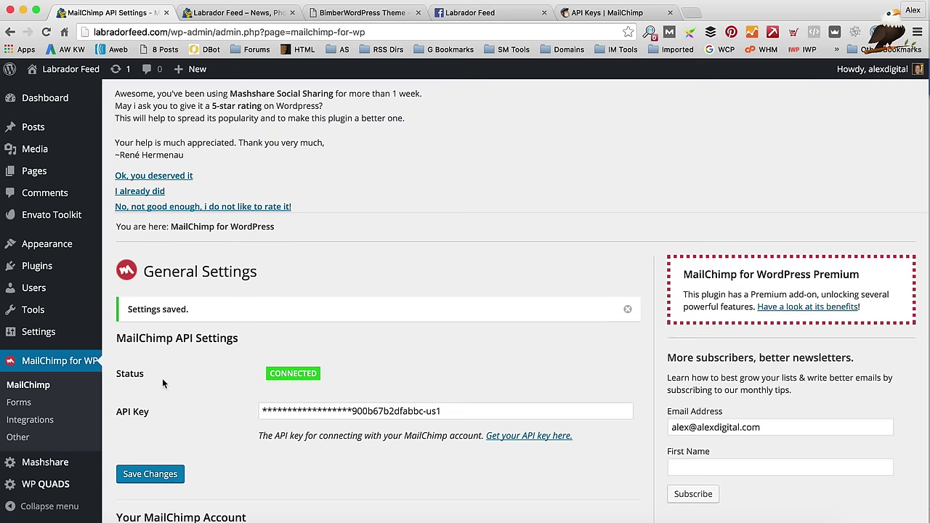
{"action": "scroll", "coordinate": [174, 377], "scroll_direction": "down", "scroll_amount": 1}
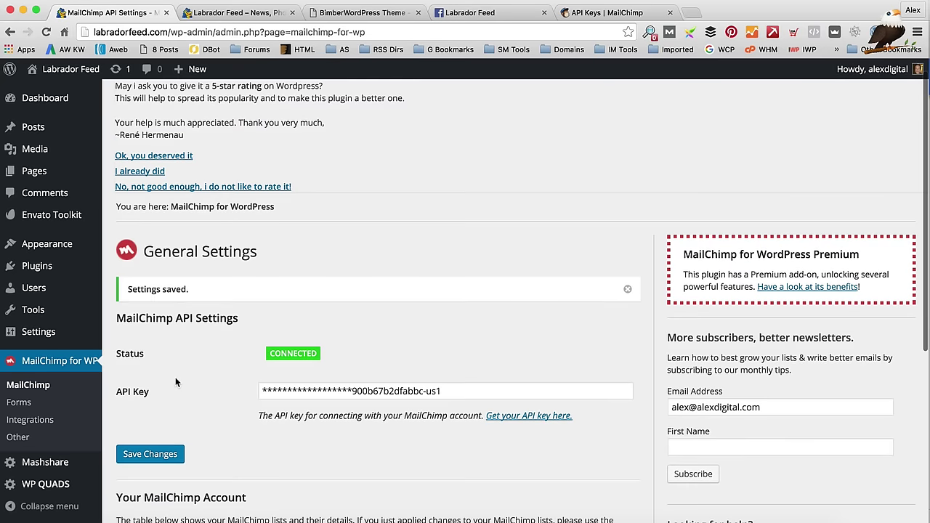
{"action": "scroll", "coordinate": [184, 376], "scroll_direction": "down", "scroll_amount": 5}
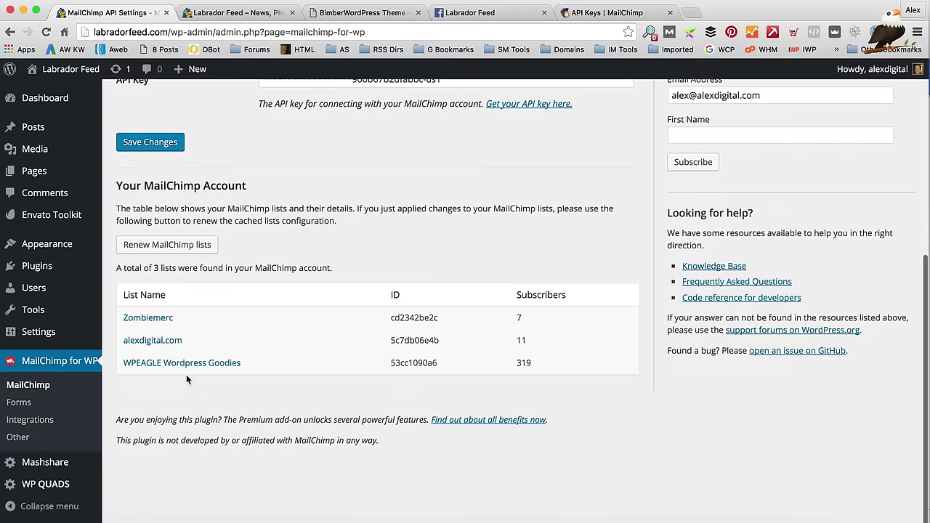
{"action": "scroll", "coordinate": [186, 377], "scroll_direction": "down", "scroll_amount": 1}
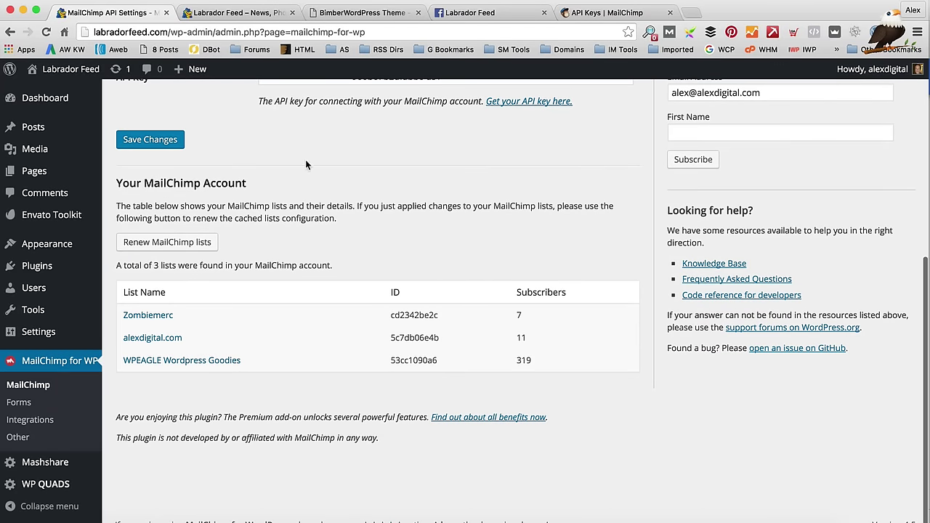
Compare against MailChimp's Lists page showing 7, 11 and 319 subscribers
{"action": "left_click", "coordinate": [589, 10]}
{"action": "scroll", "coordinate": [188, 178], "scroll_direction": "up", "scroll_amount": 3}
{"action": "left_click", "coordinate": [194, 85]}
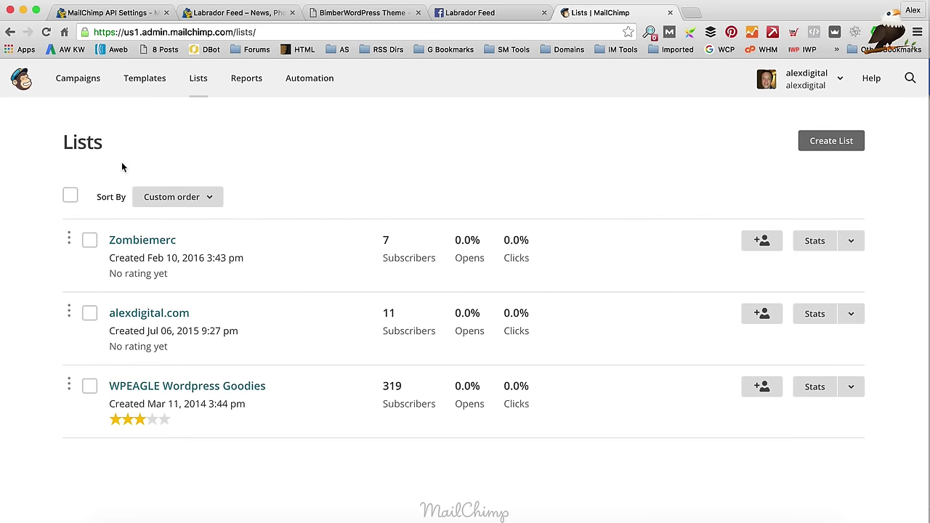
Create a new MailChimp list named 'Labrador Feed', leaving the sender details blank
{"action": "left_click", "coordinate": [856, 139]}
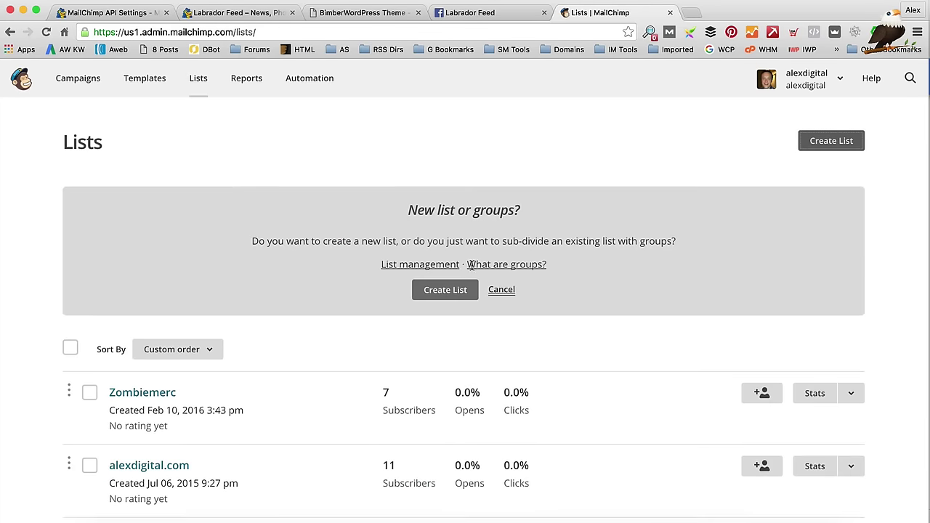
{"action": "left_click", "coordinate": [448, 292]}
{"action": "left_click", "coordinate": [307, 241]}
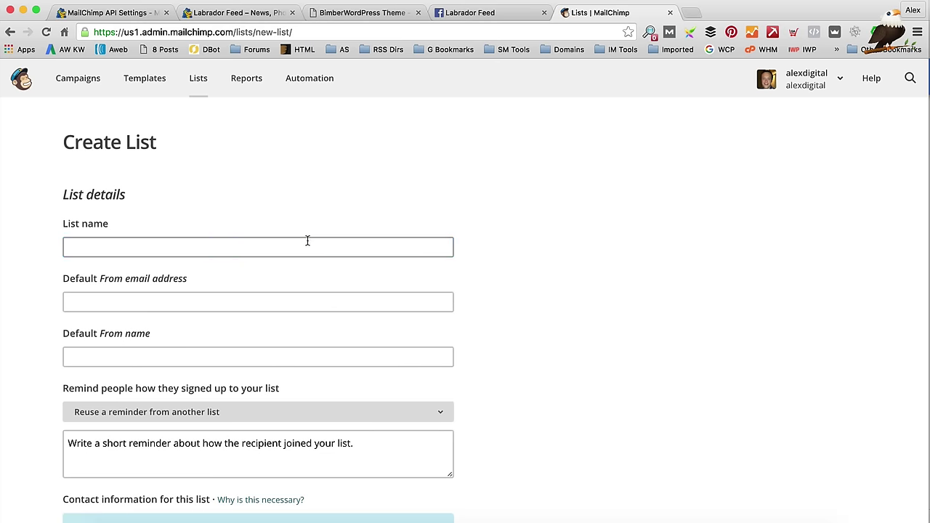
{"action": "type", "text": "Labrador Feed"}
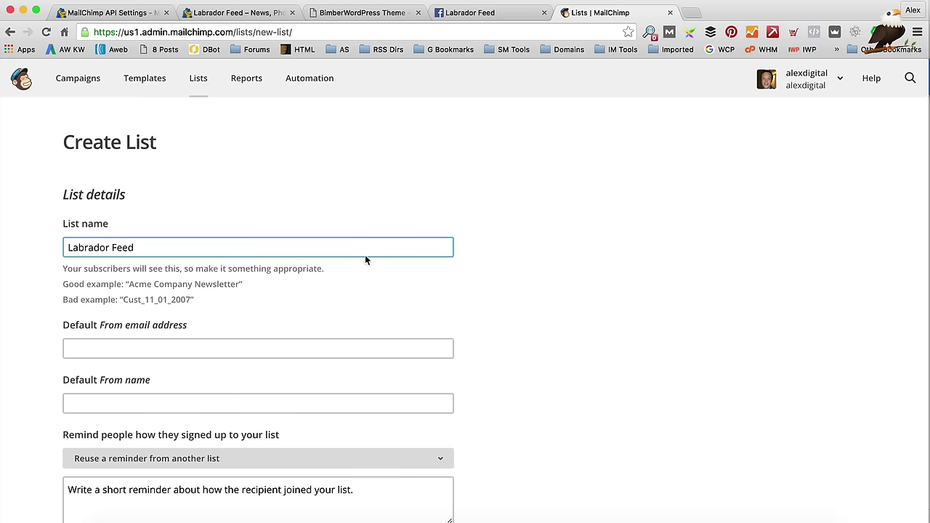
{"action": "scroll", "coordinate": [349, 265], "scroll_direction": "down", "scroll_amount": 2}
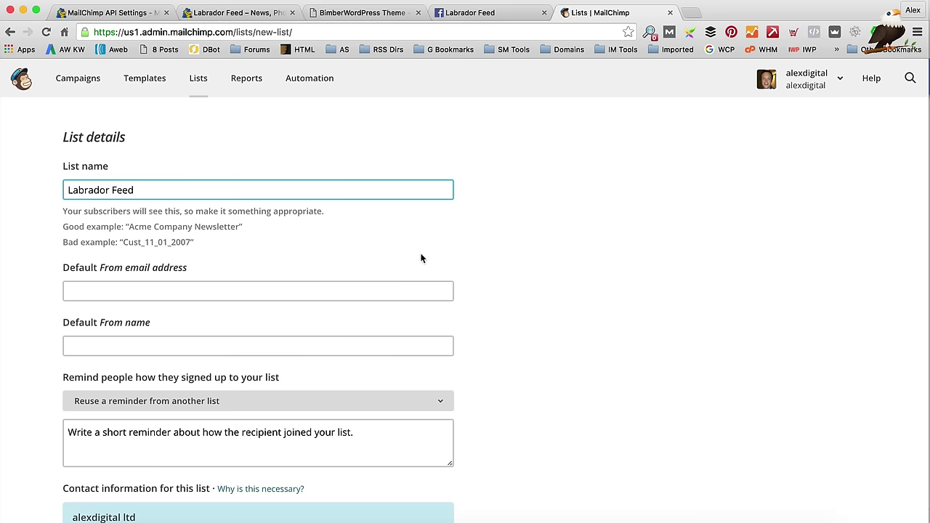
{"action": "scroll", "coordinate": [357, 255], "scroll_direction": "down", "scroll_amount": 1}
{"action": "left_click", "coordinate": [225, 284]}
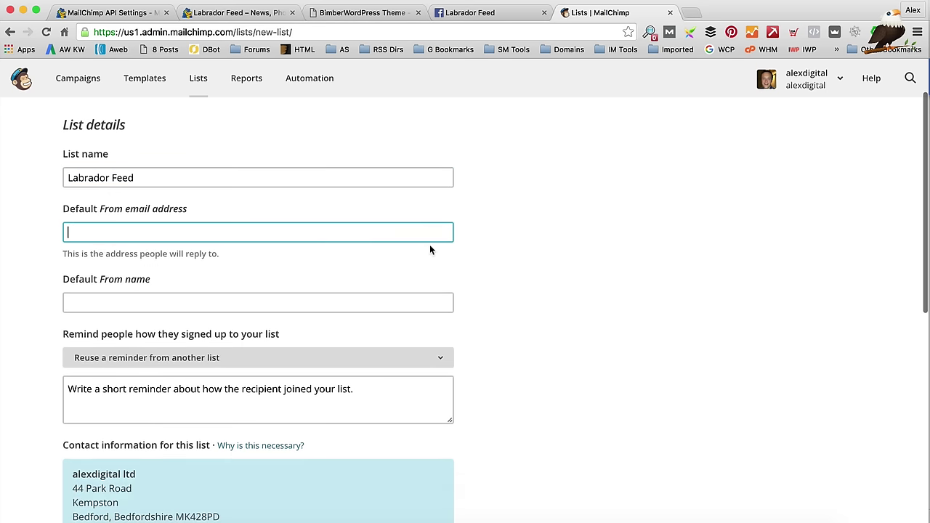
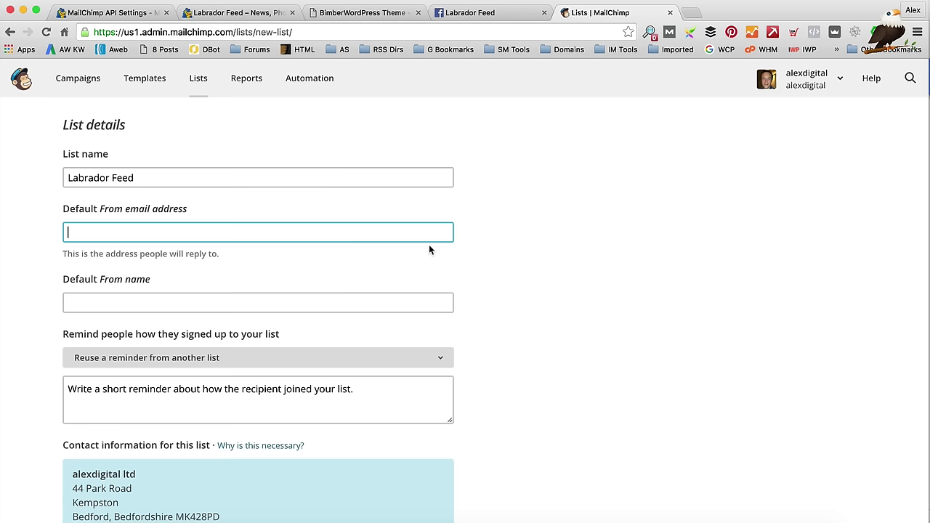
Enter the new list's sender email address and the sender name Labrador Feed
{"action": "type", "text": "l"}
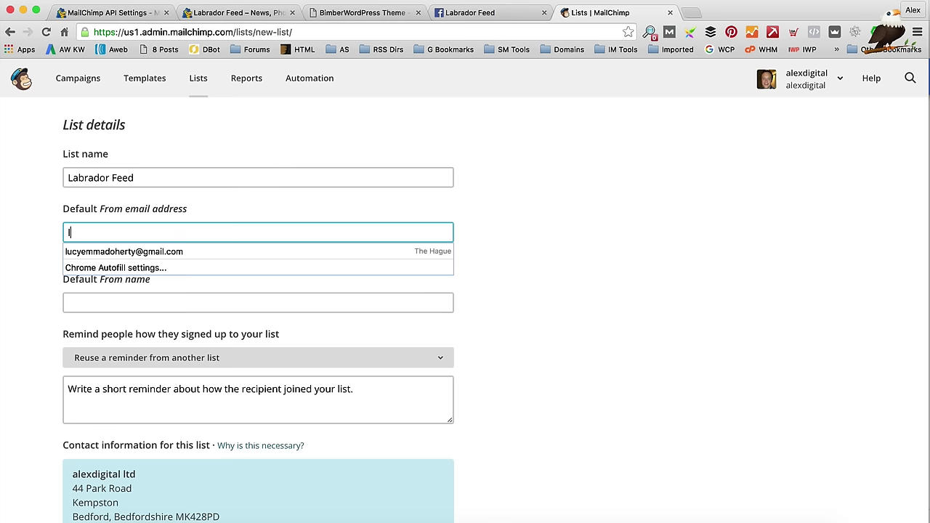
{"action": "key", "text": "BackSpace"}
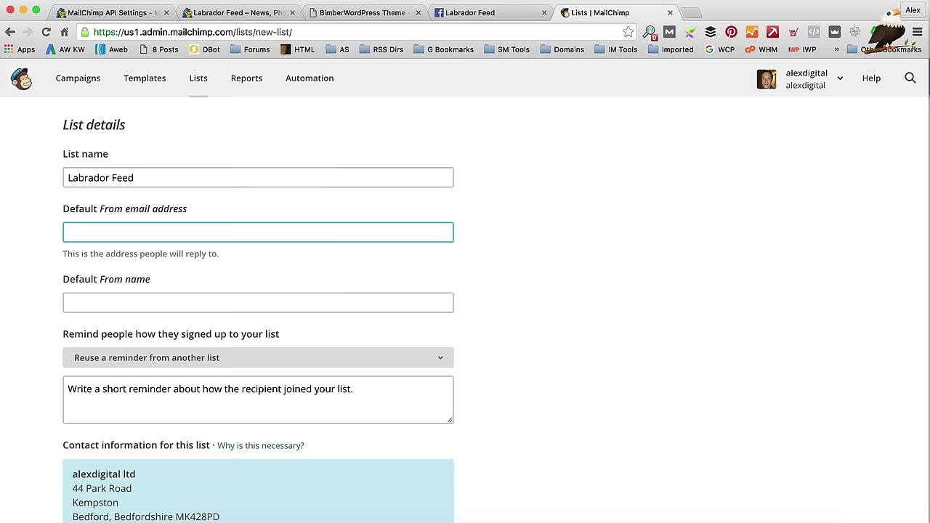
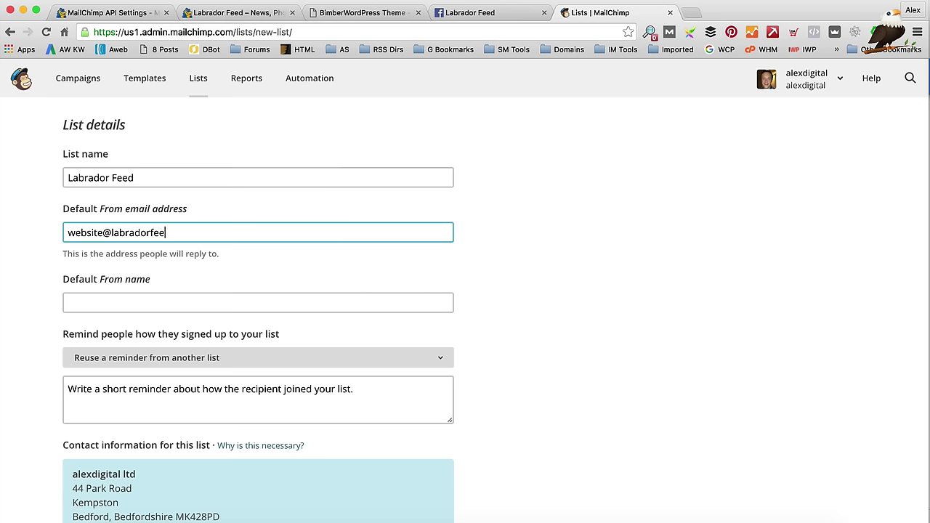
{"action": "left_click", "coordinate": [145, 302]}
{"action": "type", "text": "Labrador Feed"}
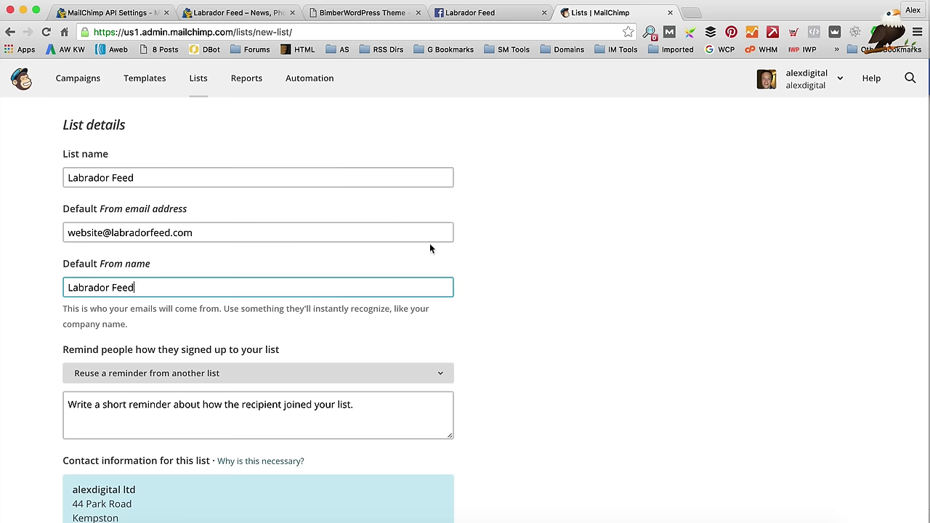
Add the reminder 'You joined via labradorfeed.com', save the list, and return to WordPress
{"action": "scroll", "coordinate": [517, 295], "scroll_direction": "down", "scroll_amount": 3}
{"action": "left_click", "coordinate": [269, 313]}
{"action": "type", "text": "Y"}
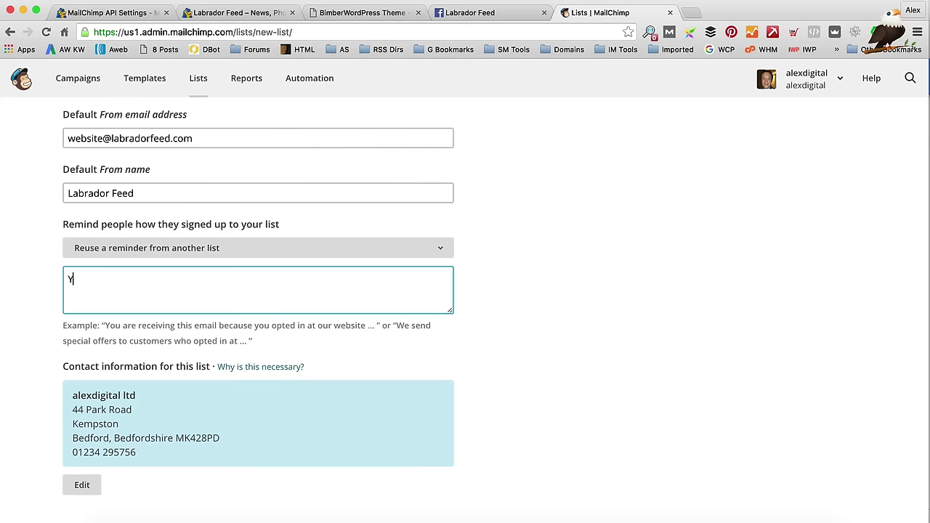
{"action": "type", "text": "ou joined via labradorfeed.com"}
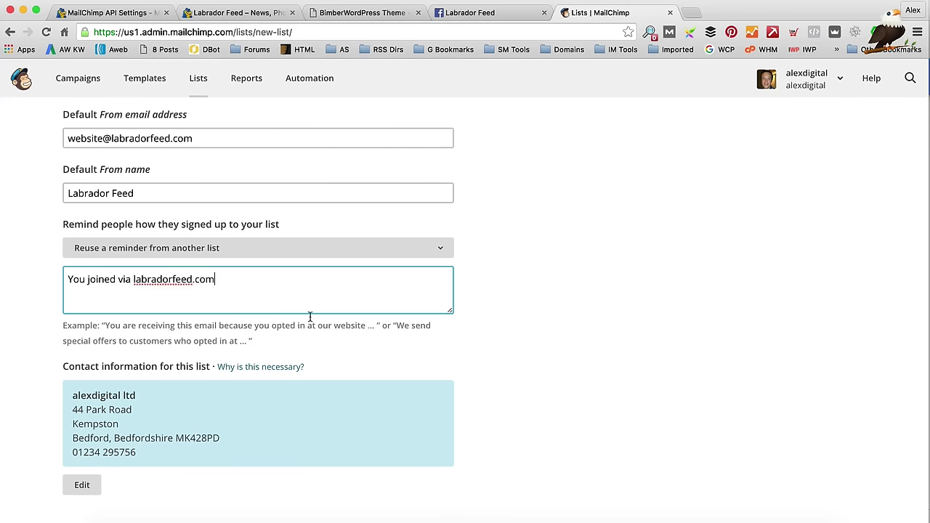
{"action": "scroll", "coordinate": [311, 315], "scroll_direction": "down", "scroll_amount": 1}
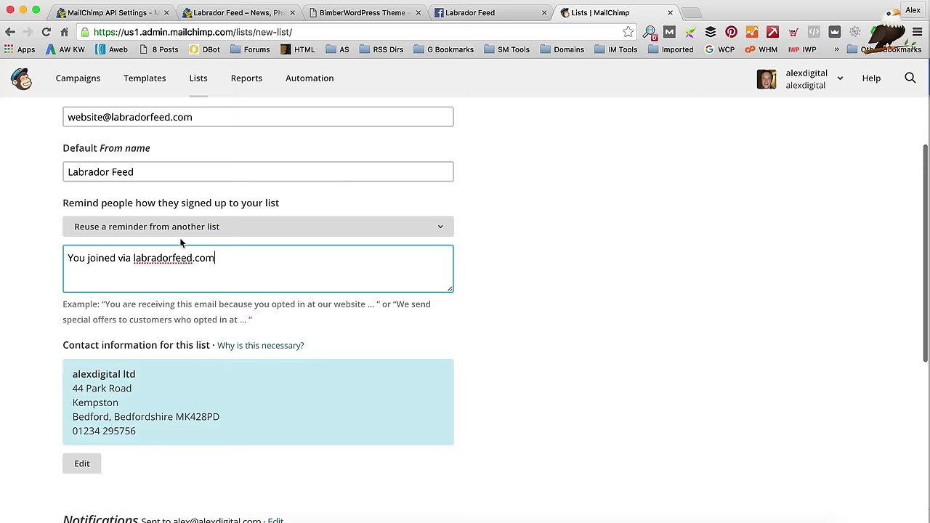
{"action": "scroll", "coordinate": [296, 266], "scroll_direction": "up", "scroll_amount": 2}
{"action": "scroll", "coordinate": [155, 382], "scroll_direction": "down", "scroll_amount": 8}
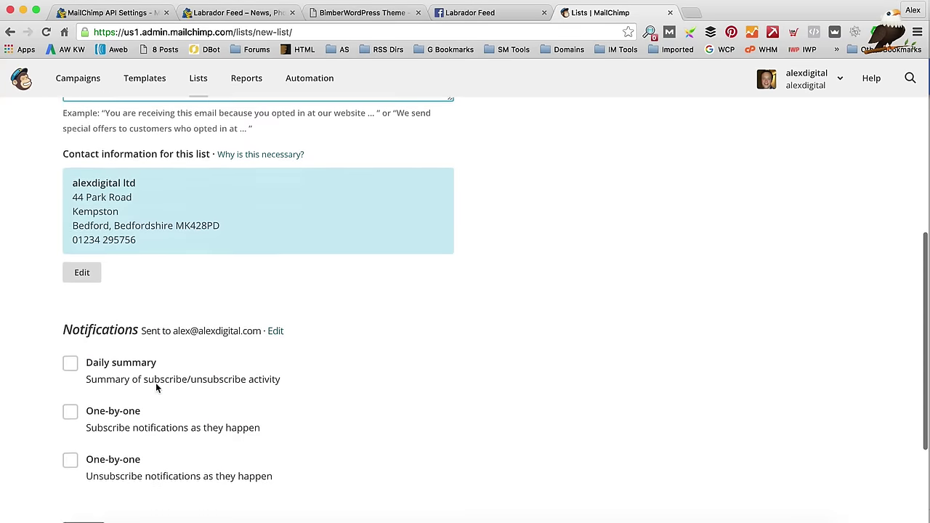
{"action": "left_click", "coordinate": [73, 346]}
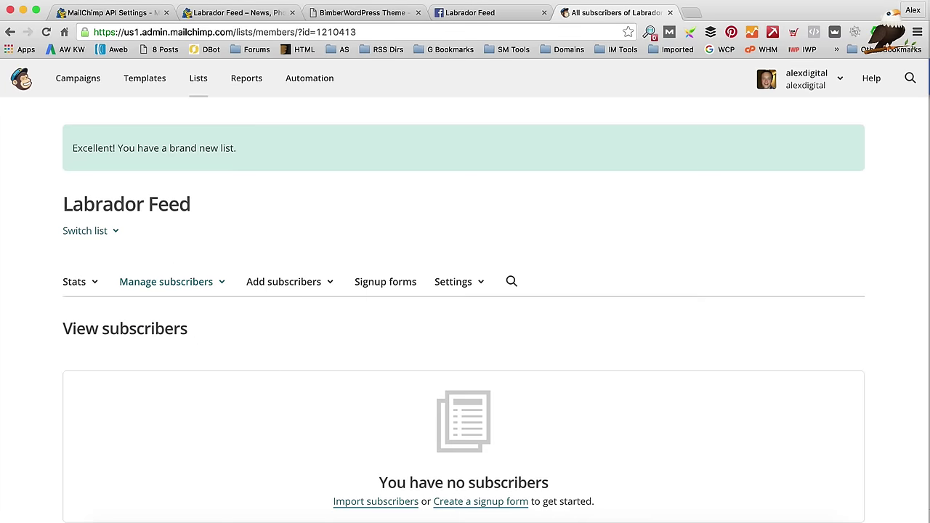
{"action": "left_click", "coordinate": [109, 13]}
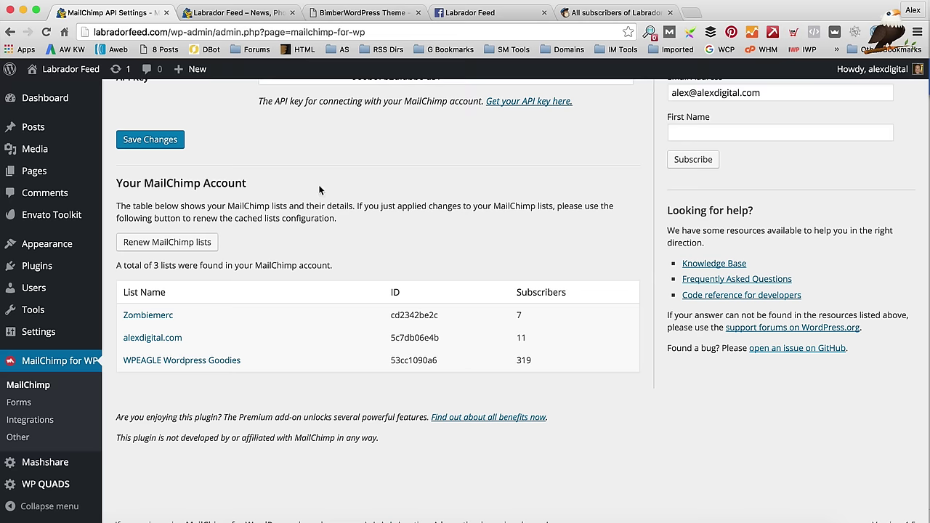
Renew the MailChimp lists and view Labrador Feed's Email Address, First Name and Last Name fields
{"action": "left_click", "coordinate": [46, 32]}
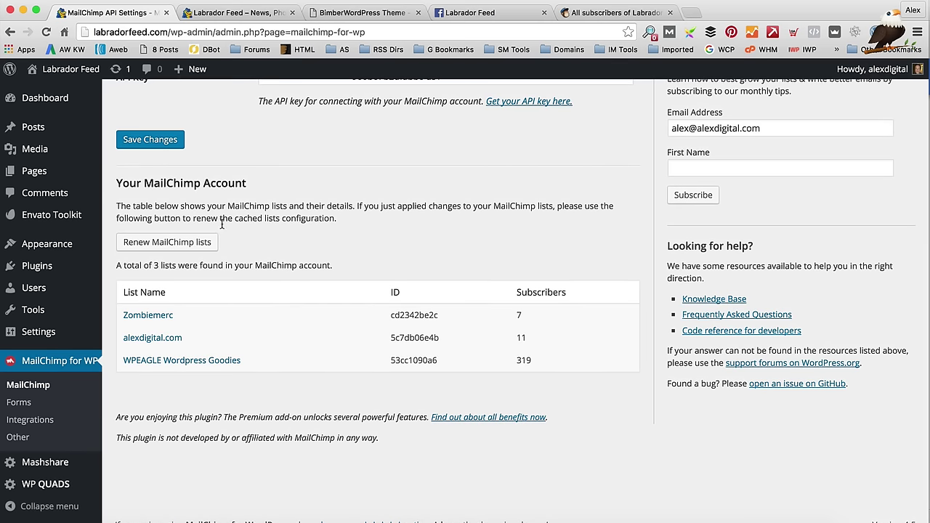
{"action": "left_click", "coordinate": [191, 244]}
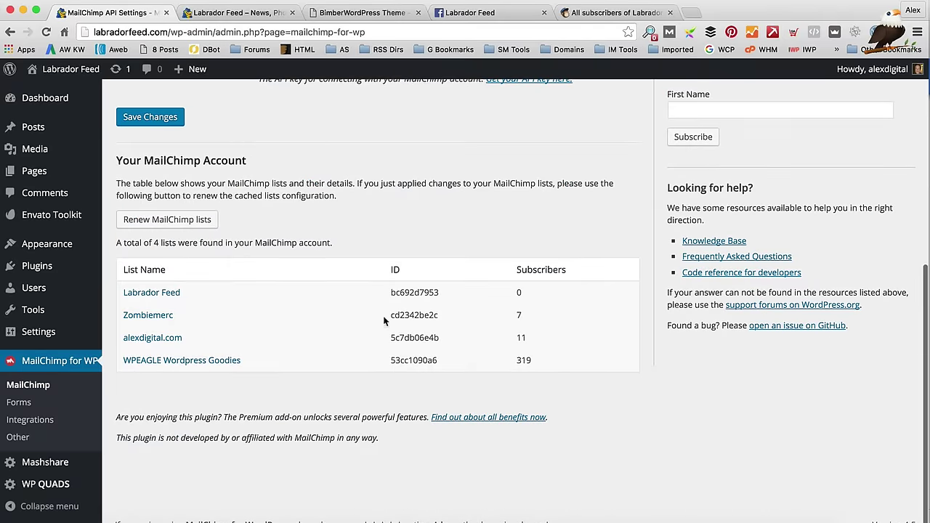
{"action": "left_click", "coordinate": [161, 293]}
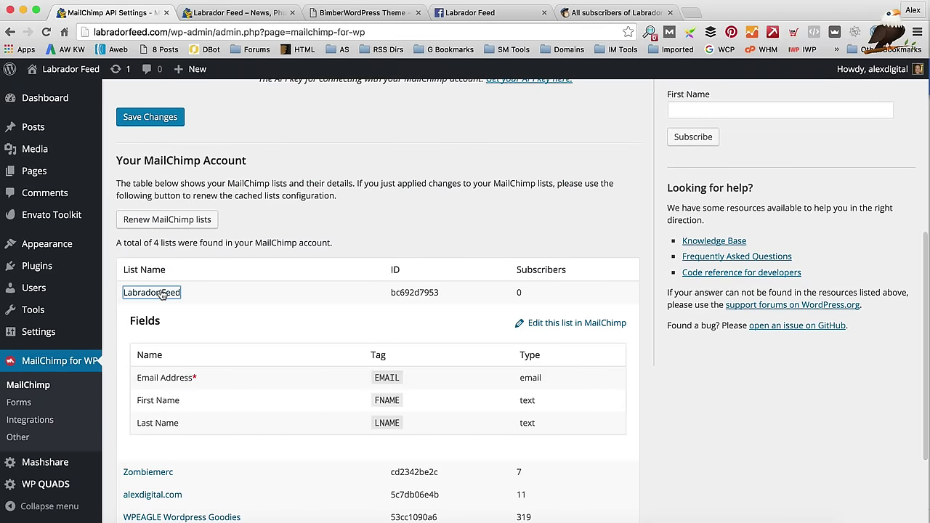
{"action": "scroll", "coordinate": [350, 293], "scroll_direction": "down", "scroll_amount": 3}
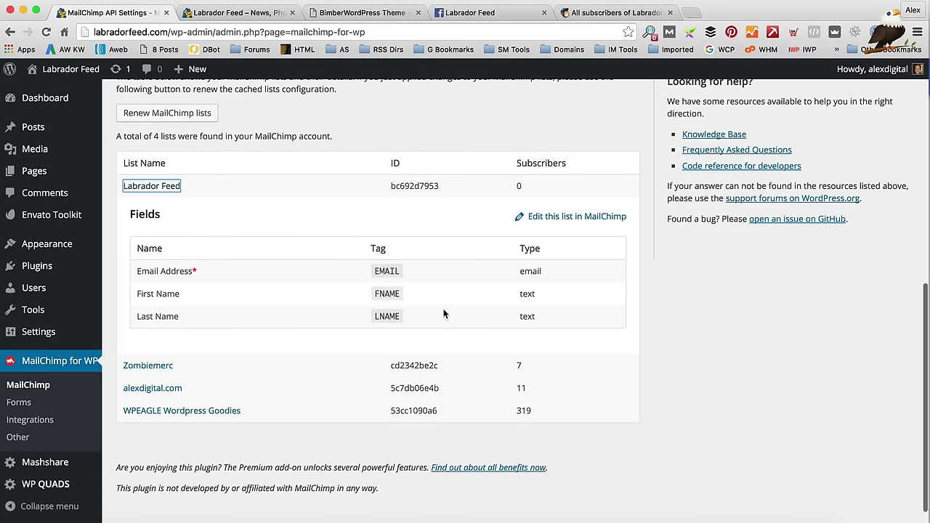
{"action": "scroll", "coordinate": [445, 314], "scroll_direction": "up", "scroll_amount": 4}
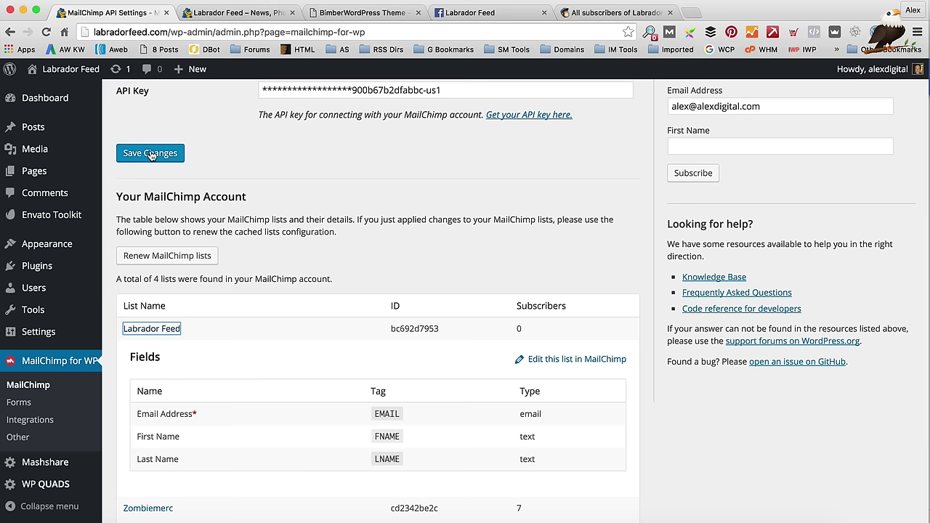
{"action": "left_click", "coordinate": [23, 403]}
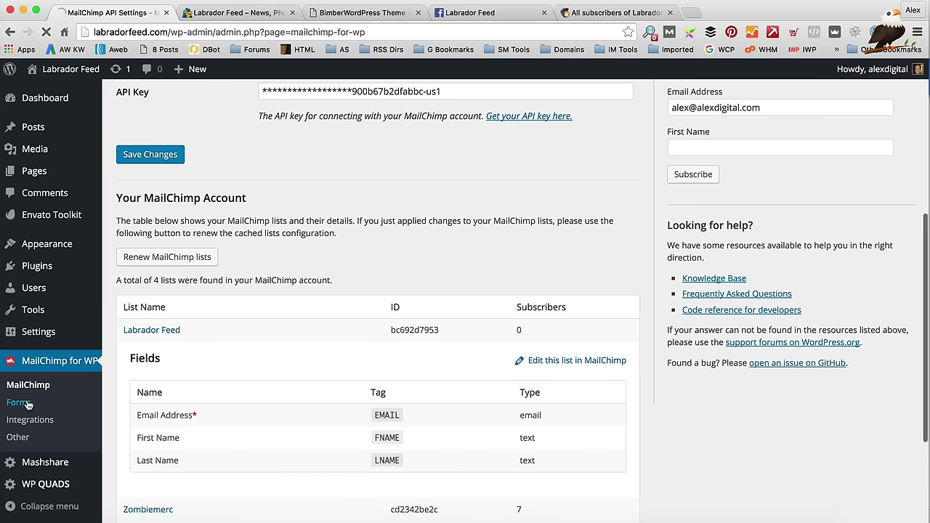
Tick Labrador Feed in the Default form's Settings tab and save the changes
{"action": "scroll", "coordinate": [427, 266], "scroll_direction": "down", "scroll_amount": 5}
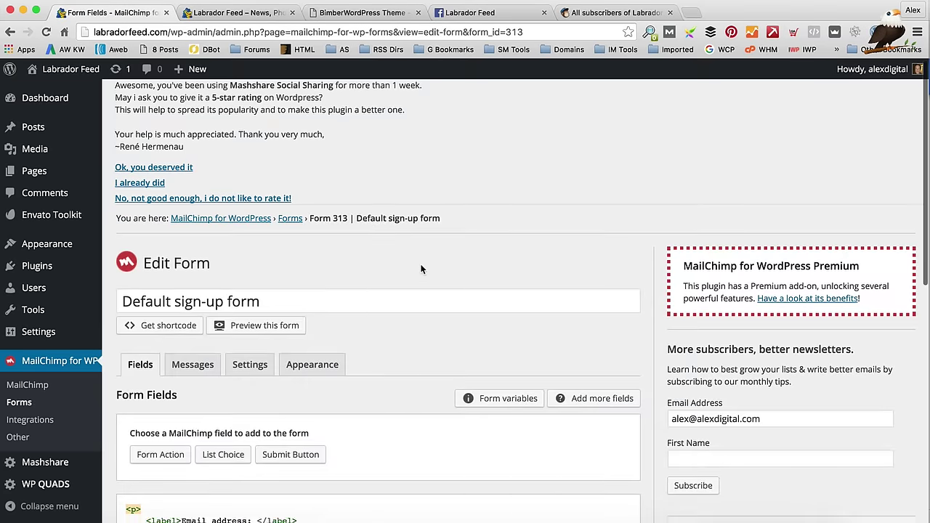
{"action": "left_click", "coordinate": [249, 138]}
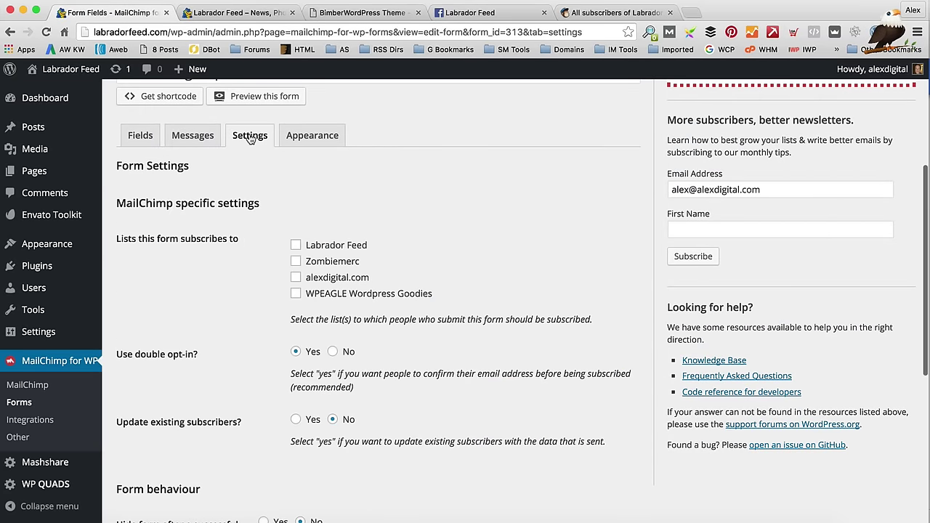
{"action": "left_click", "coordinate": [296, 245]}
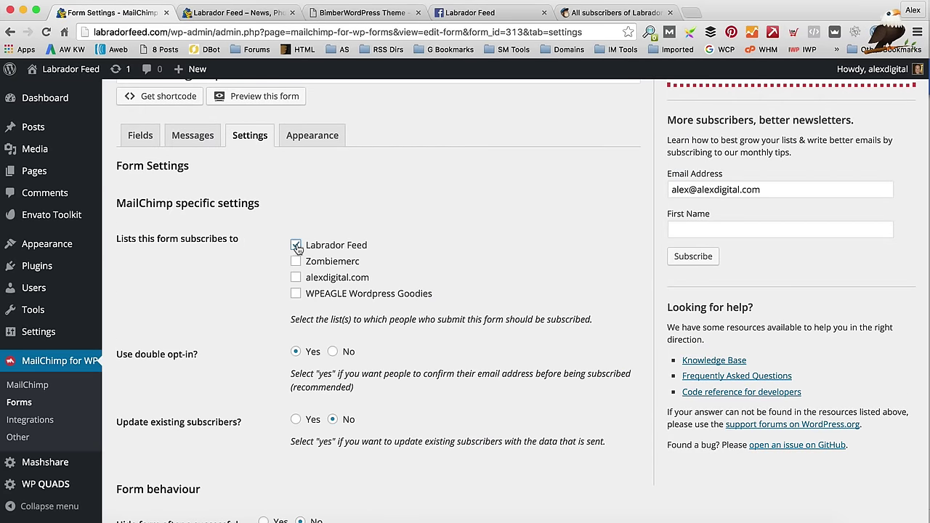
{"action": "scroll", "coordinate": [443, 192], "scroll_direction": "down", "scroll_amount": 5}
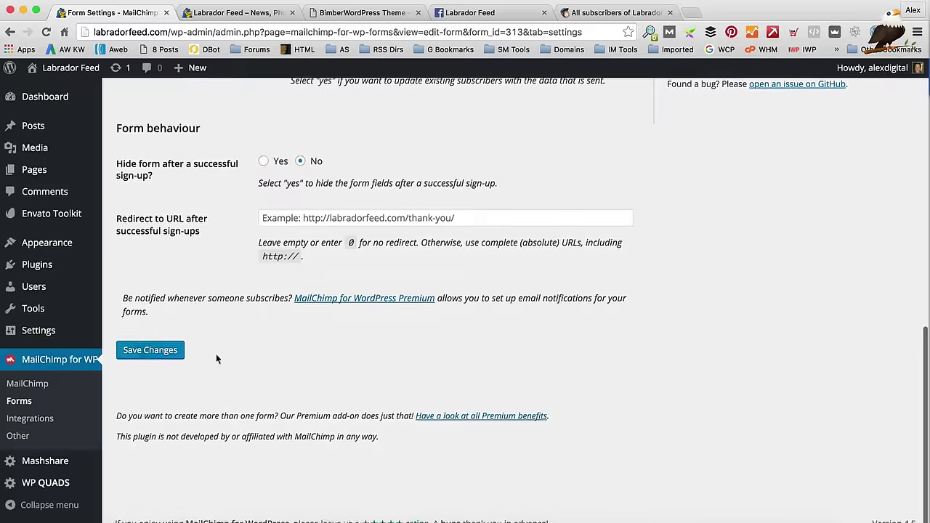
{"action": "left_click", "coordinate": [146, 352]}
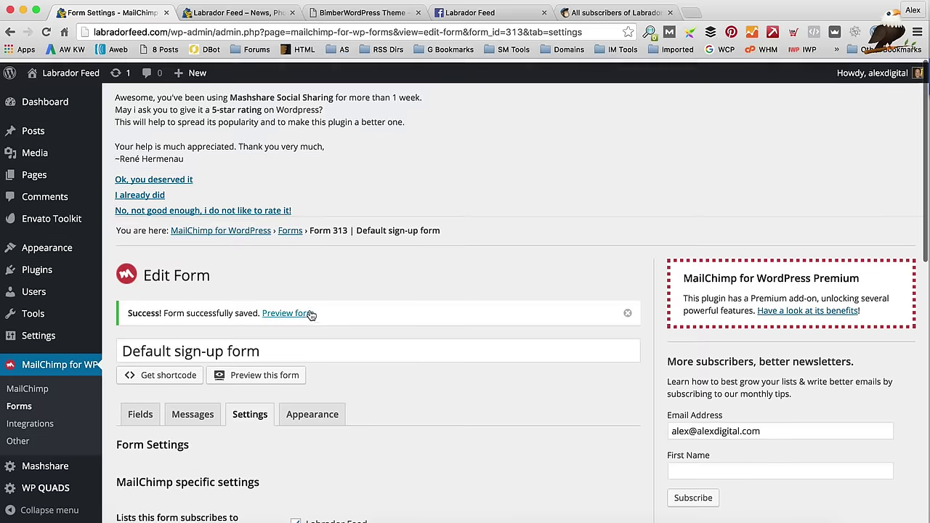
Reload the live site and submit a test email address through the newsletter box
{"action": "left_click", "coordinate": [240, 13]}
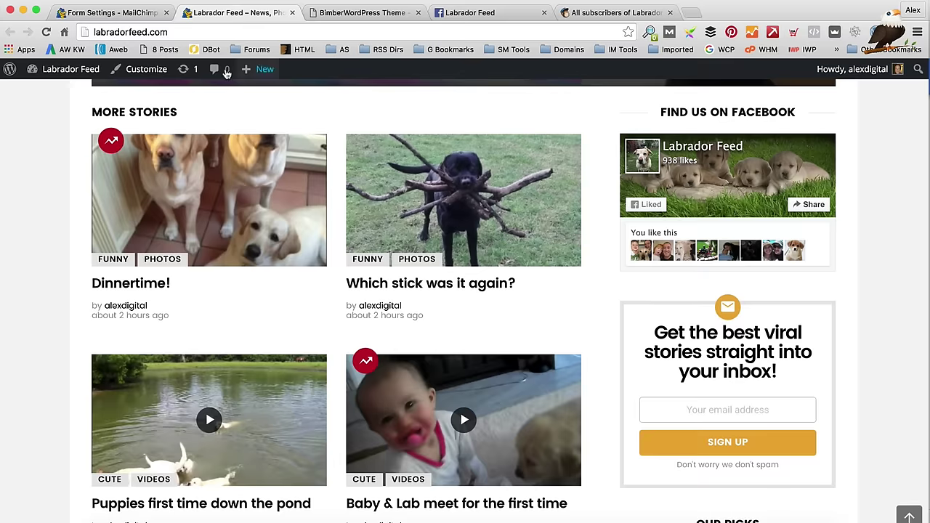
{"action": "left_click", "coordinate": [46, 32]}
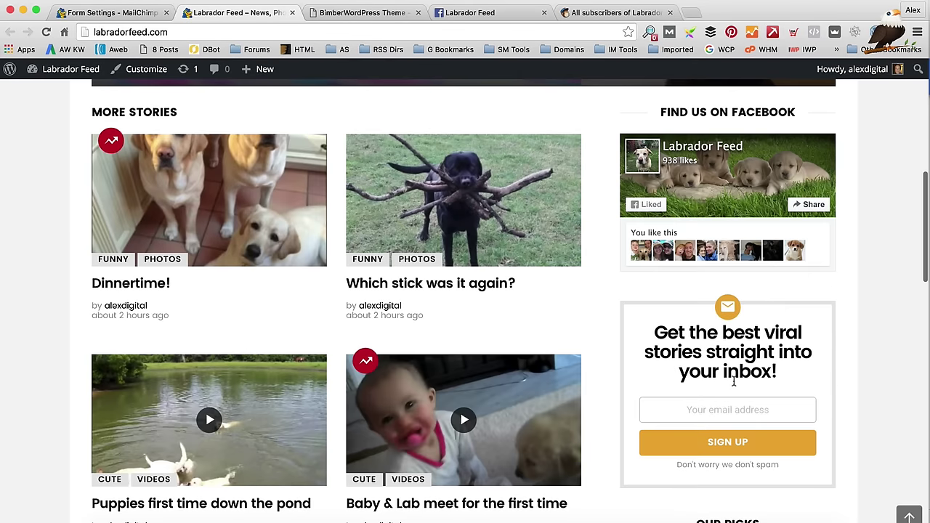
{"action": "left_click", "coordinate": [744, 411]}
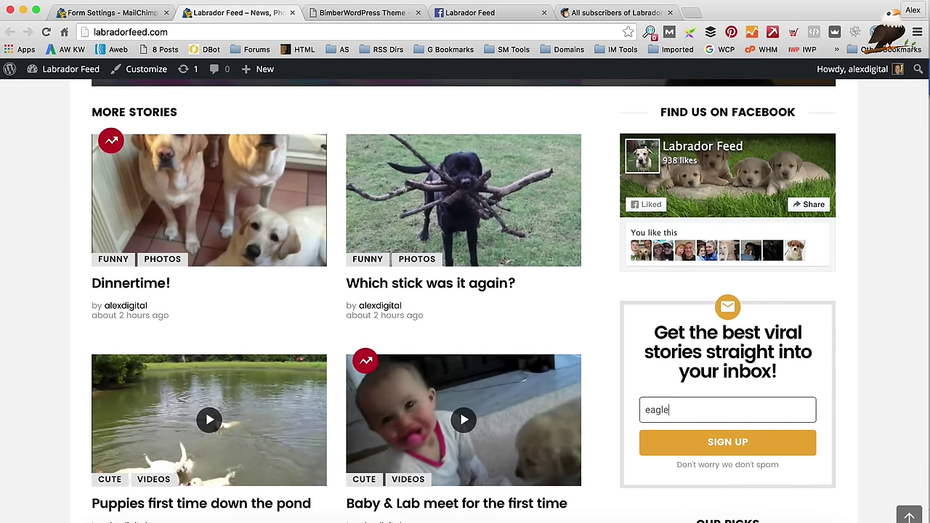
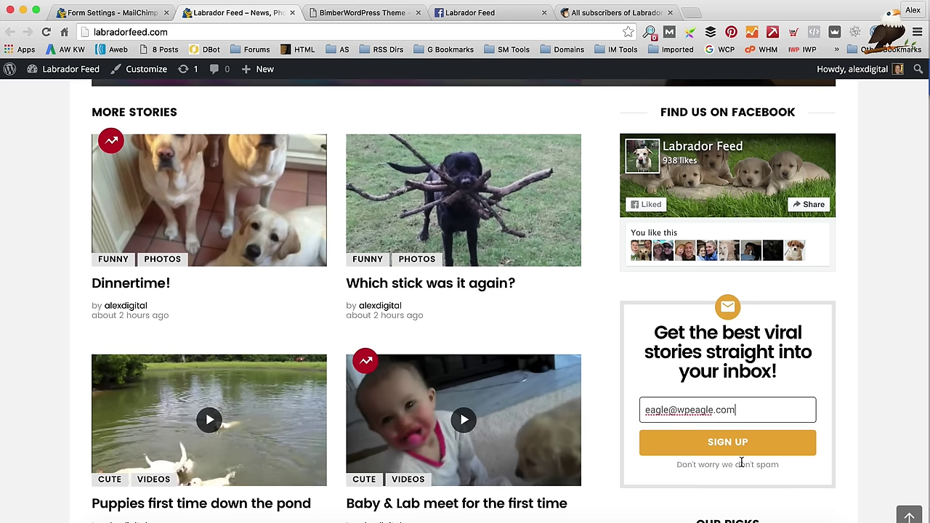
{"action": "left_click", "coordinate": [740, 454]}
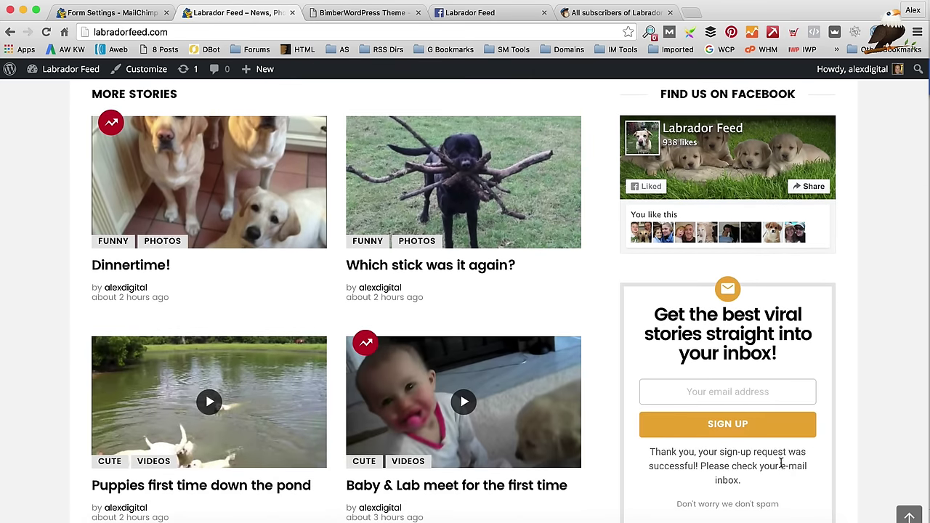
{"action": "scroll", "coordinate": [782, 463], "scroll_direction": "down", "scroll_amount": 3}
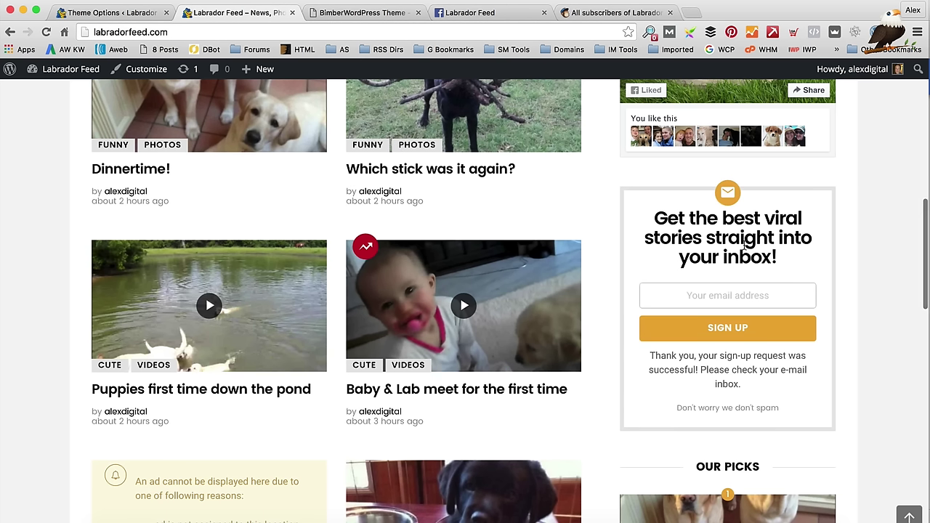
In the Customizer's Newsletter section, change the subtitle's 'viral stories' to 'labrador stuff'
{"action": "left_click", "coordinate": [146, 72]}
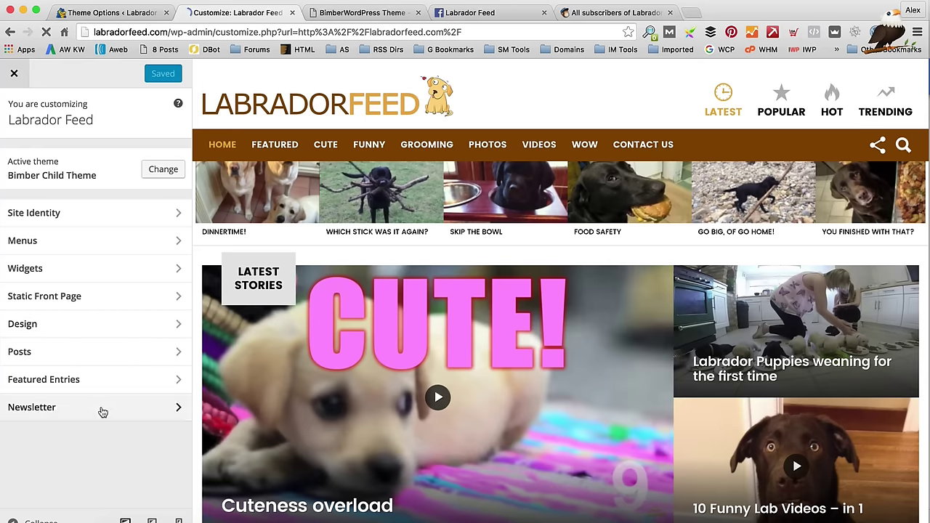
{"action": "left_click", "coordinate": [100, 408]}
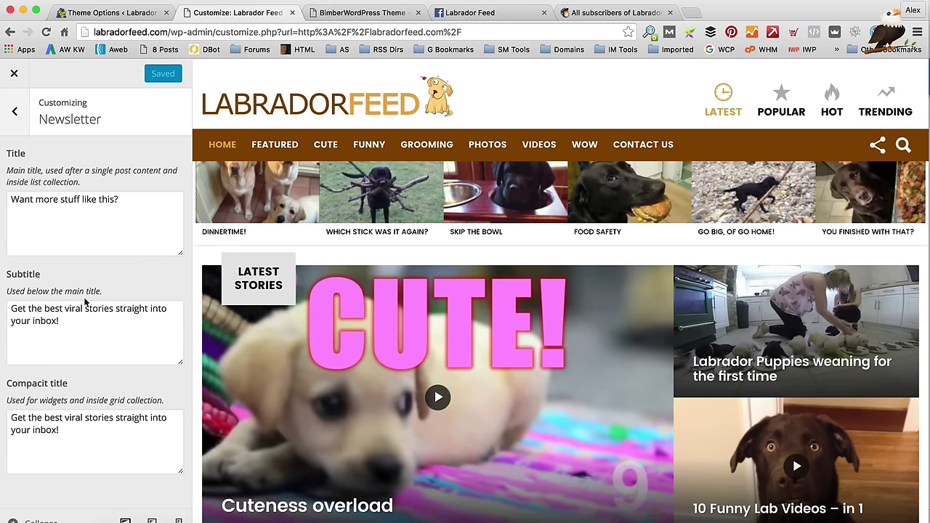
{"action": "double_click", "coordinate": [108, 308]}
{"action": "key", "text": "alt+shift+Left"}
{"action": "key", "text": "BackSpace"}
{"action": "type", "text": "labrador"}
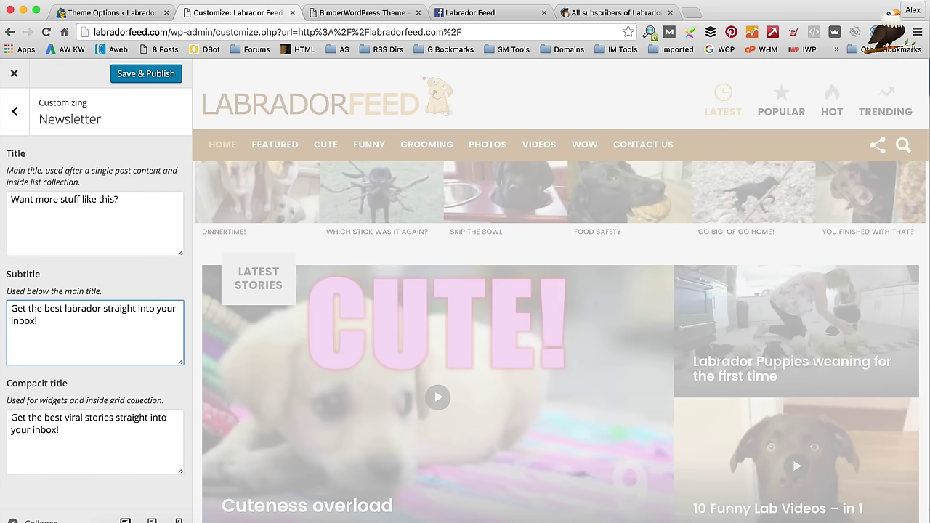
{"action": "type", "text": " stuff"}
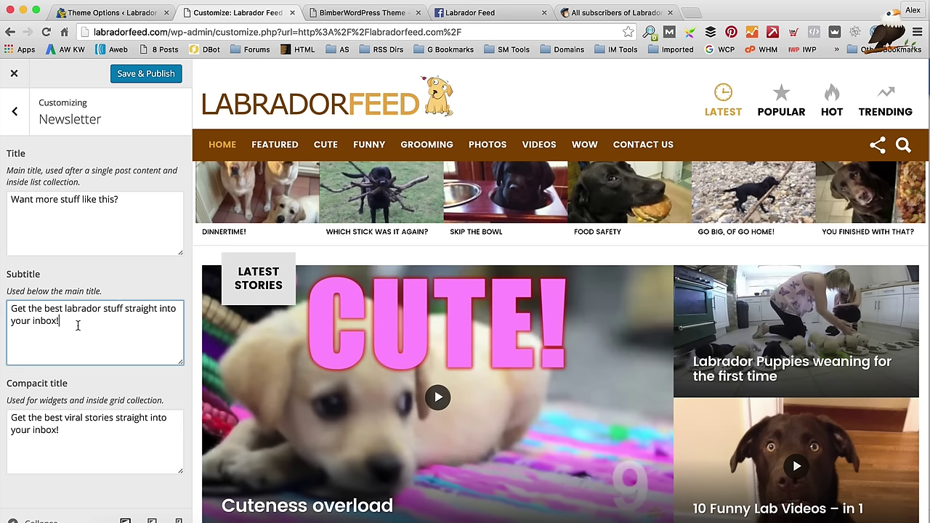
Copy the subtitle text into the compact title field and publish the changes
{"action": "triple_click", "coordinate": [79, 324]}
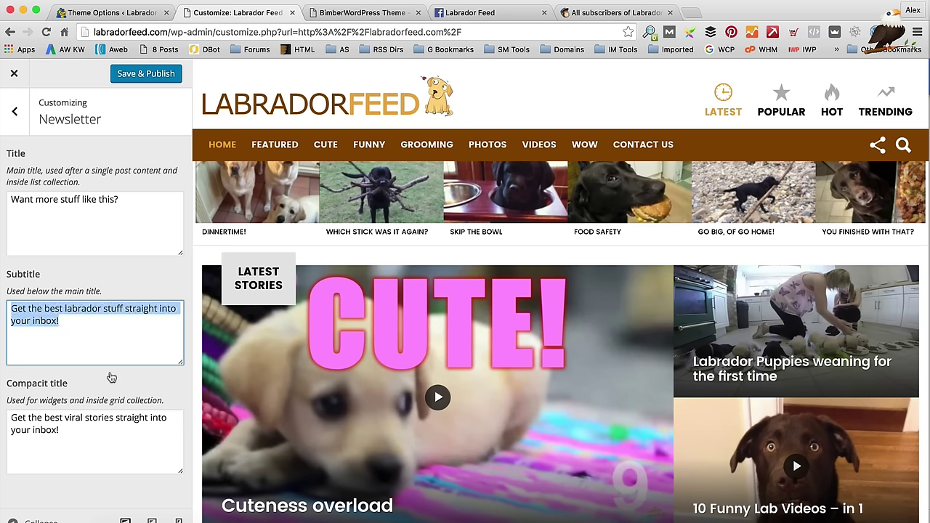
{"action": "key", "text": "ctrl+x"}
{"action": "key", "text": "ctrl+z"}
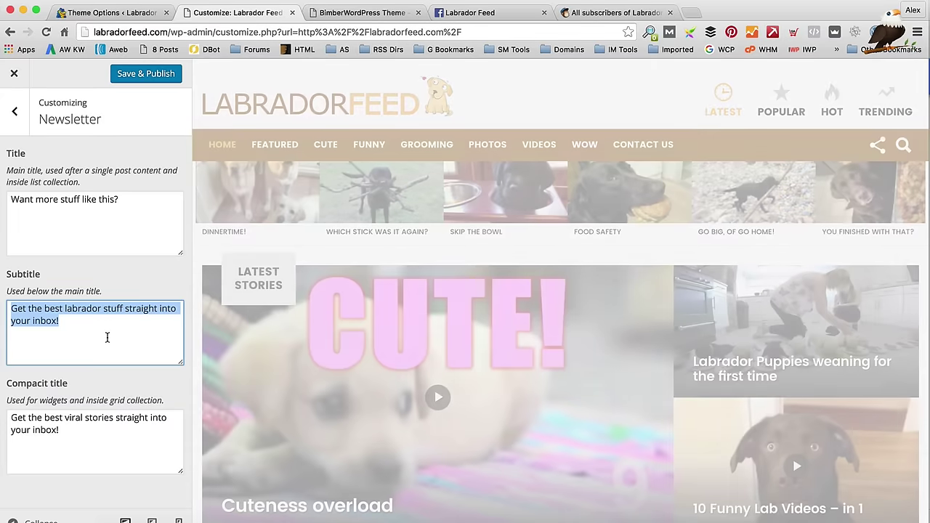
{"action": "key", "text": "ctrl+c"}
{"action": "triple_click", "coordinate": [91, 425]}
{"action": "key", "text": "ctrl+v"}
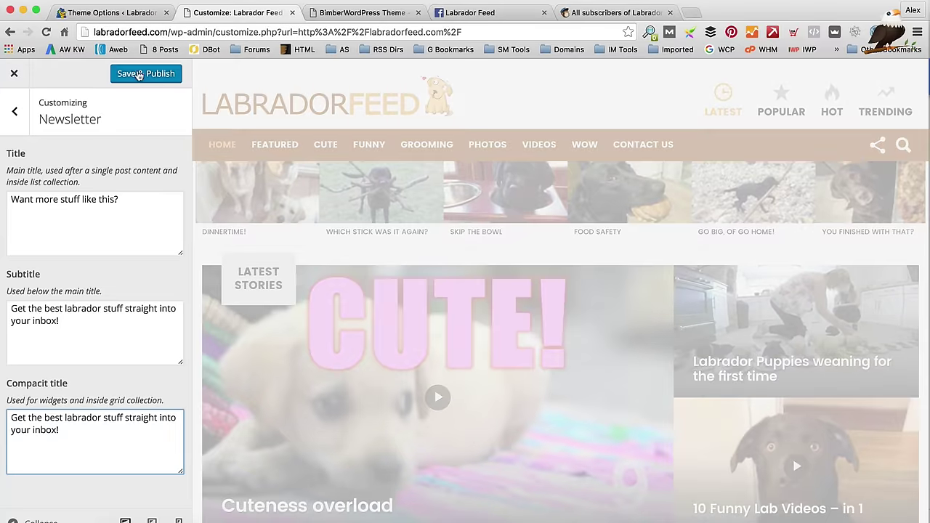
{"action": "left_click", "coordinate": [138, 75]}
{"action": "scroll", "coordinate": [449, 157], "scroll_direction": "down", "scroll_amount": 5}
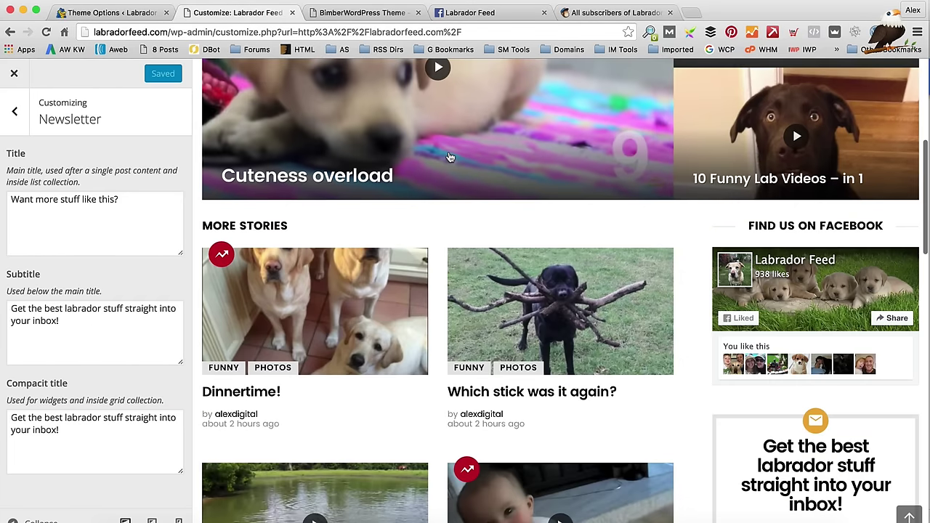
{"action": "scroll", "coordinate": [447, 156], "scroll_direction": "up", "scroll_amount": 2}
{"action": "scroll", "coordinate": [429, 163], "scroll_direction": "down", "scroll_amount": 10}
{"action": "scroll", "coordinate": [418, 168], "scroll_direction": "down", "scroll_amount": 5}
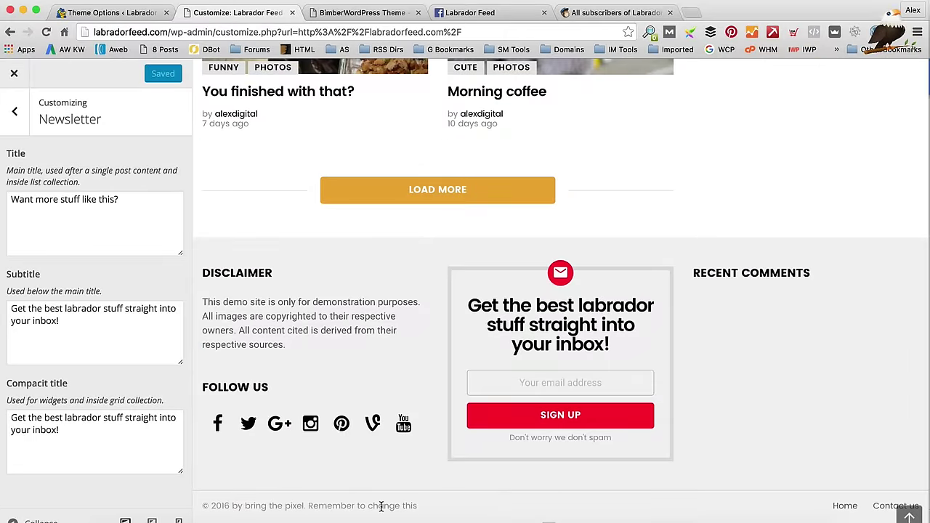
In Site Identity, change the footer text's company name to WPEAGLE and remove the leftover reminder sentence
{"action": "left_click", "coordinate": [15, 111]}
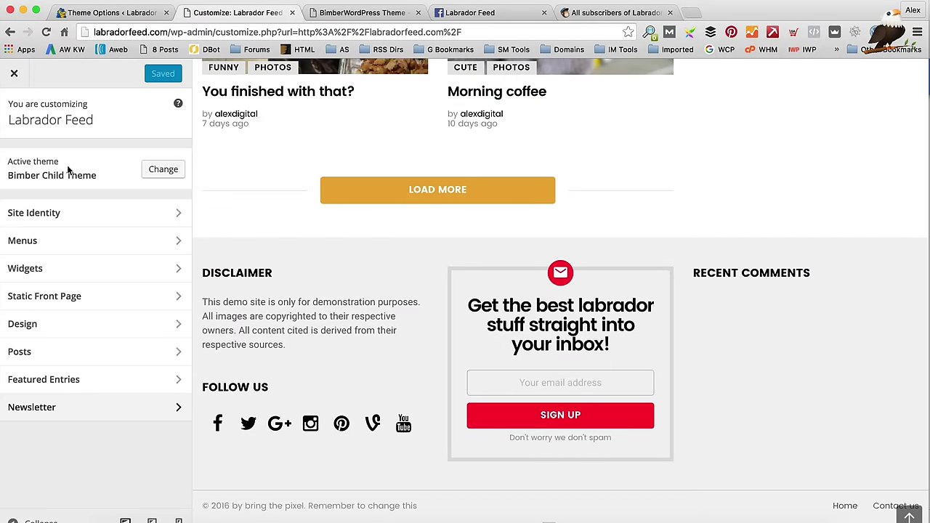
{"action": "left_click", "coordinate": [69, 213]}
{"action": "scroll", "coordinate": [72, 215], "scroll_direction": "down", "scroll_amount": 10}
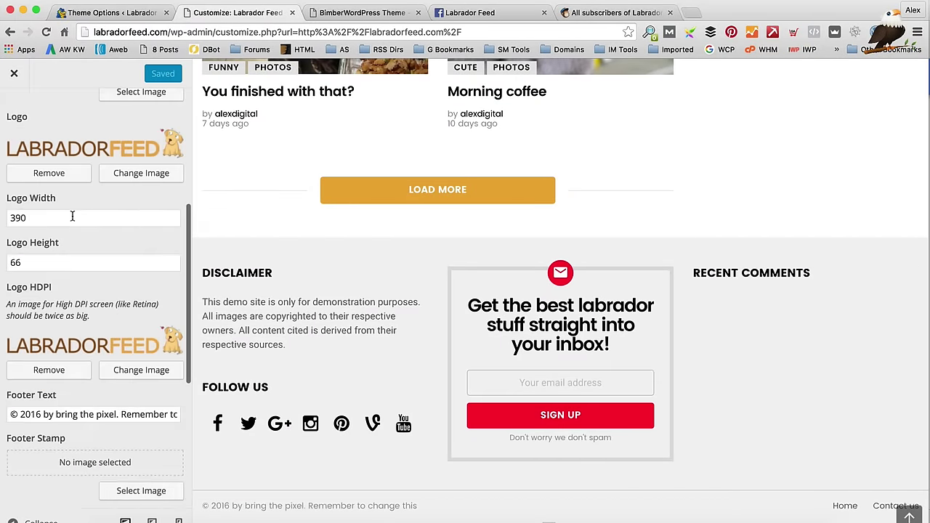
{"action": "left_click_drag", "start_coordinate": [55, 286], "coordinate": [118, 288]}
{"action": "type", "text": "WPEAGLE"}
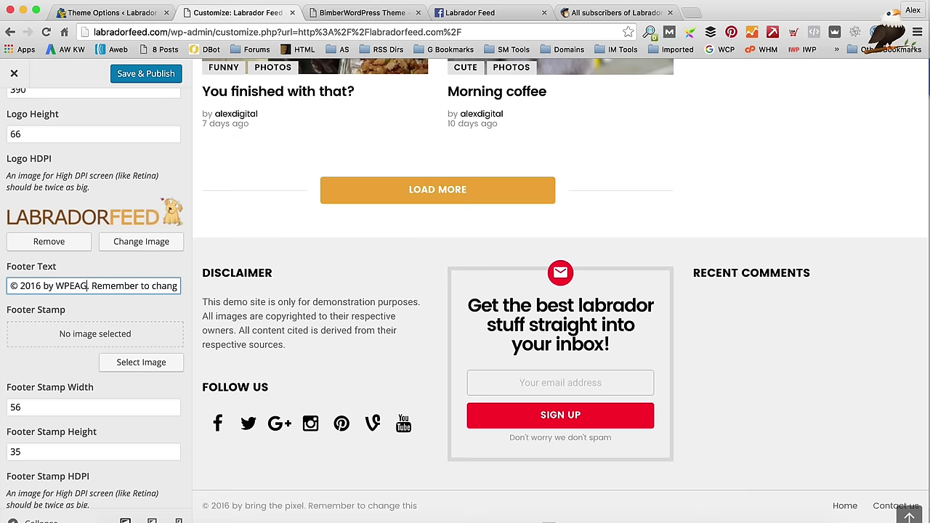
{"action": "left_click_drag", "start_coordinate": [101, 285], "coordinate": [294, 294]}
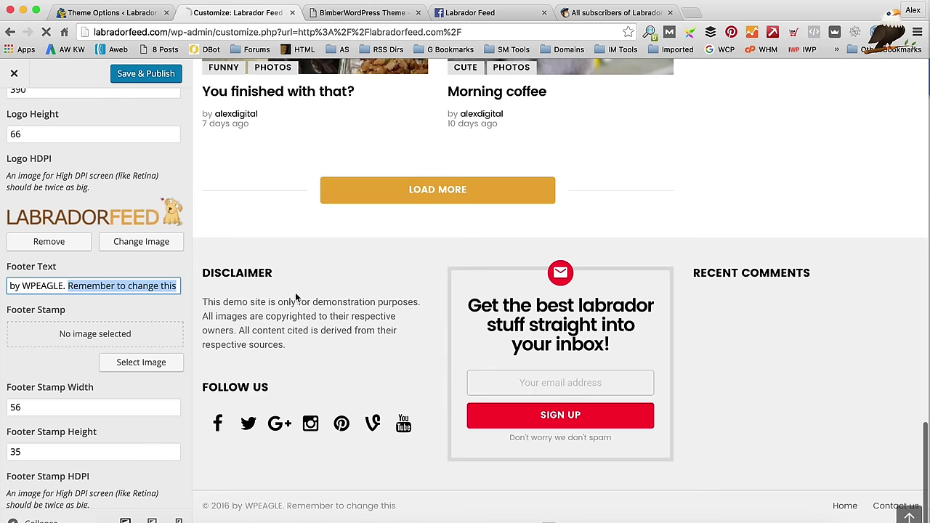
{"action": "key", "text": "BackSpace"}
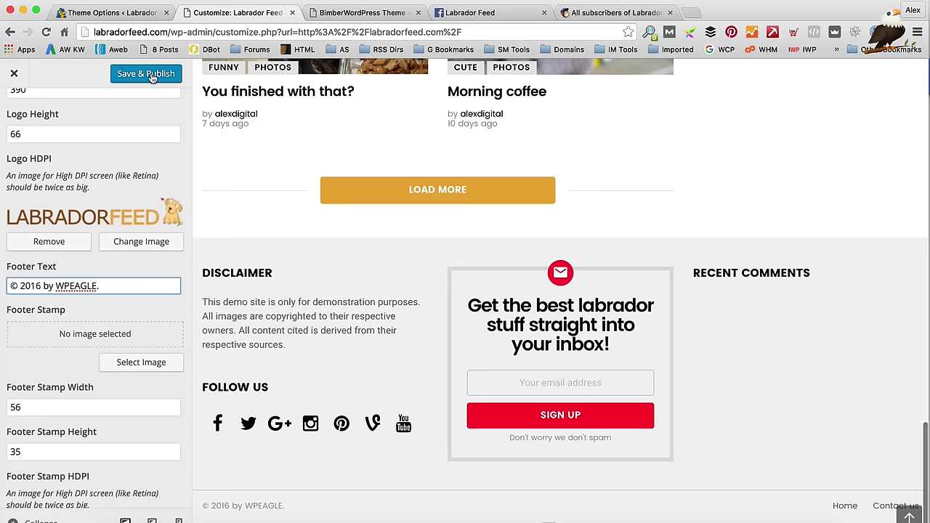
Publish the new footer credit, reload, and close the Customizer to the live site
{"action": "left_click", "coordinate": [154, 74]}
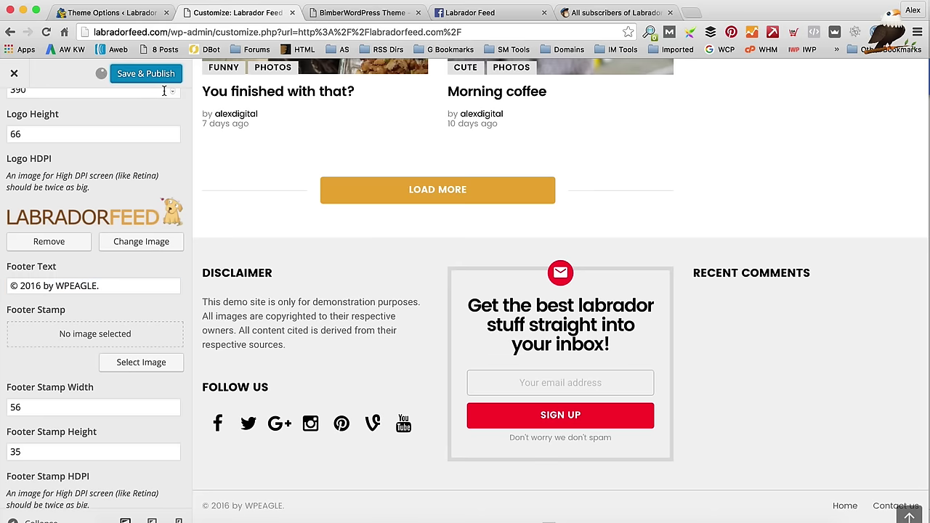
{"action": "key", "text": "super+r"}
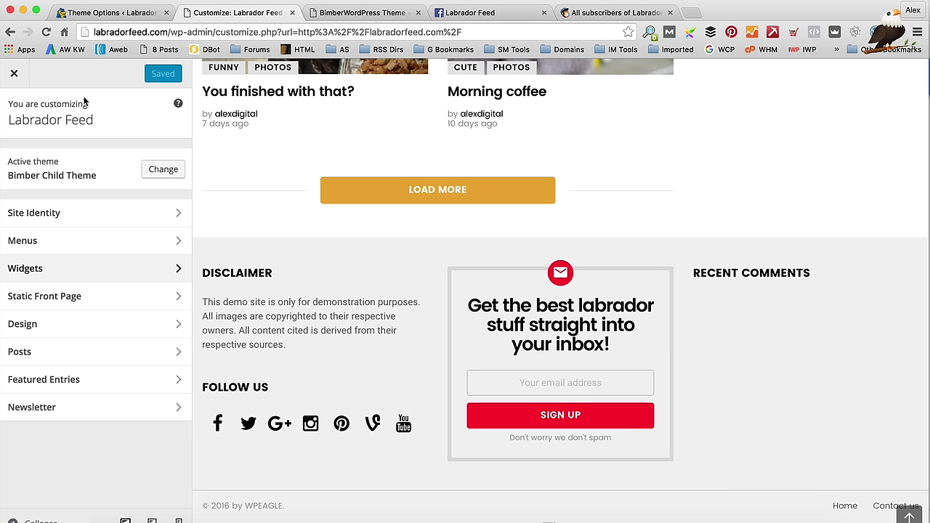
{"action": "left_click", "coordinate": [13, 72]}
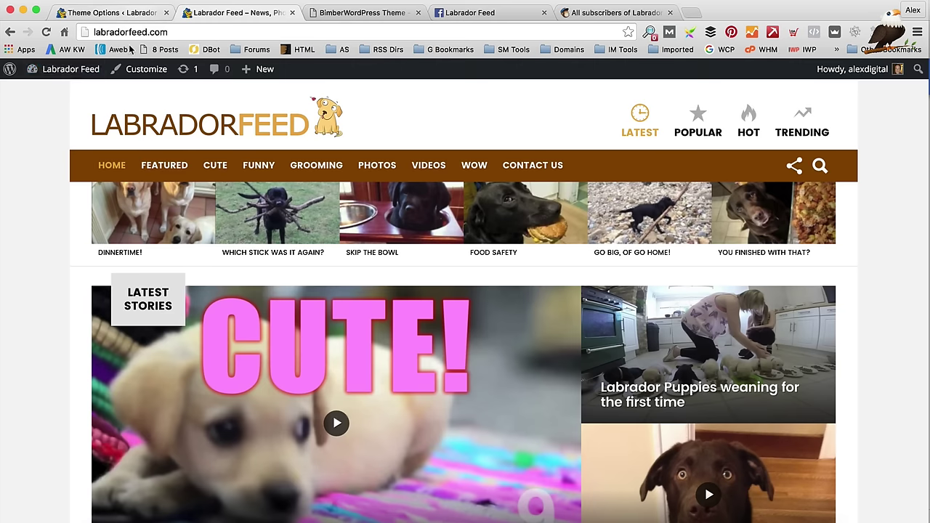
Open Footer 1's Disclaimer text widget and retitle it 'About us'
{"action": "mouse_move", "coordinate": [63, 71]}
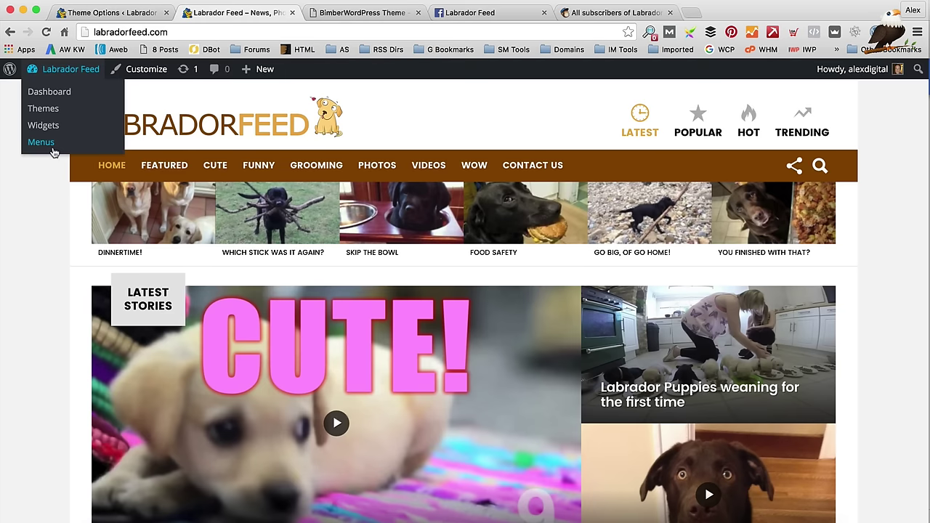
{"action": "left_click", "coordinate": [66, 125]}
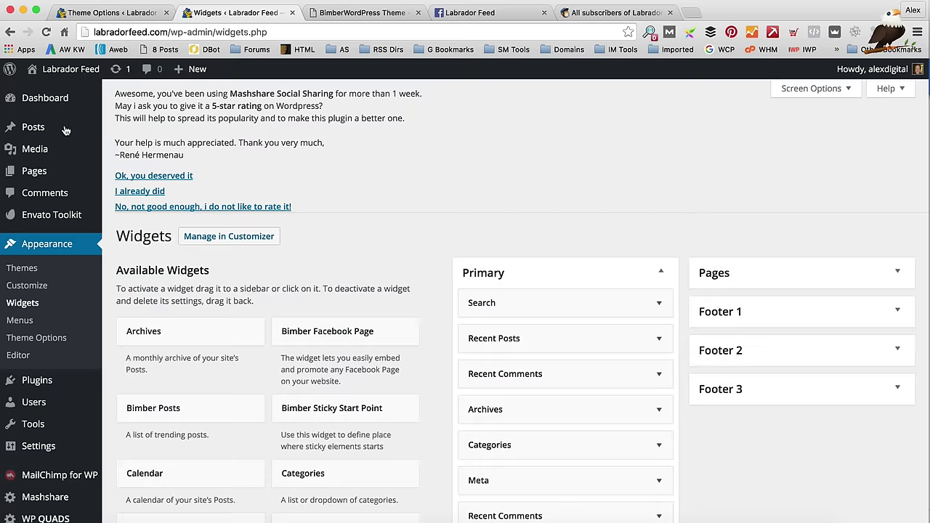
{"action": "scroll", "coordinate": [260, 202], "scroll_direction": "down", "scroll_amount": 8}
{"action": "scroll", "coordinate": [756, 278], "scroll_direction": "up", "scroll_amount": 5}
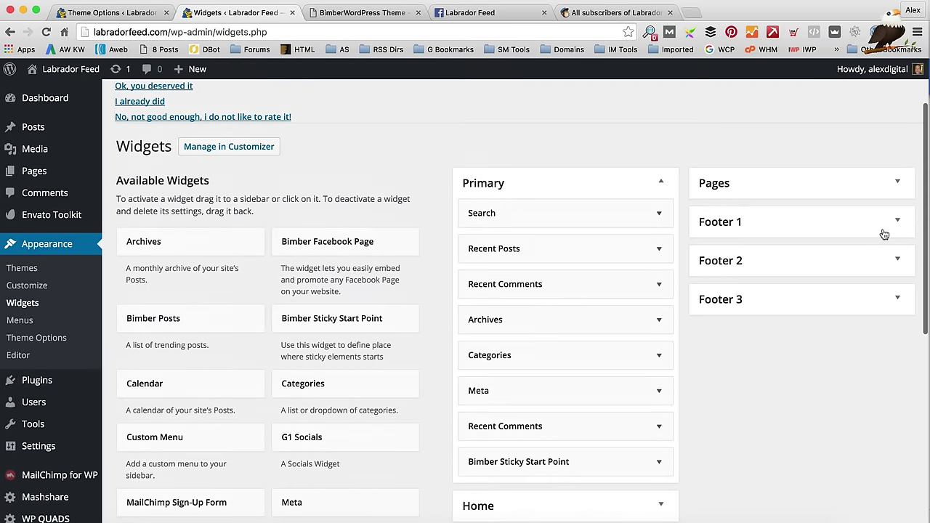
{"action": "left_click", "coordinate": [878, 231]}
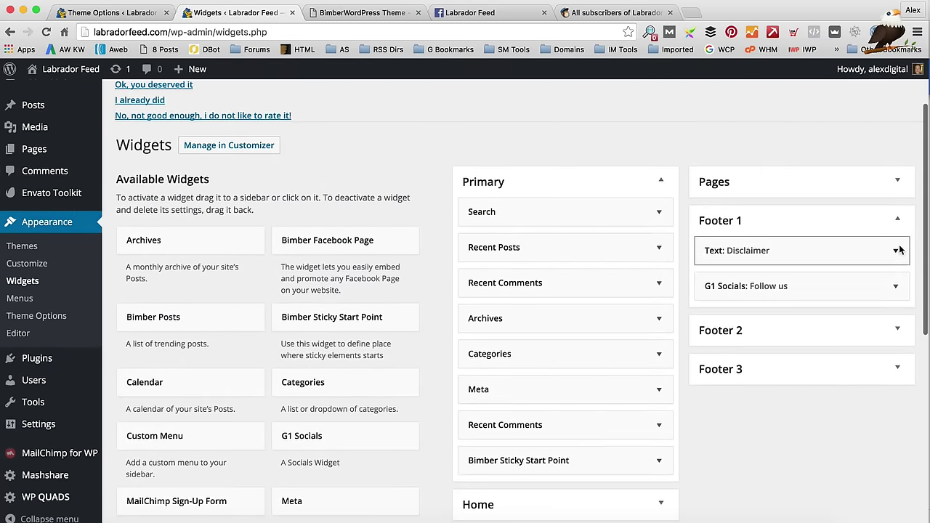
{"action": "left_click", "coordinate": [897, 251]}
{"action": "type", "text": "About us"}
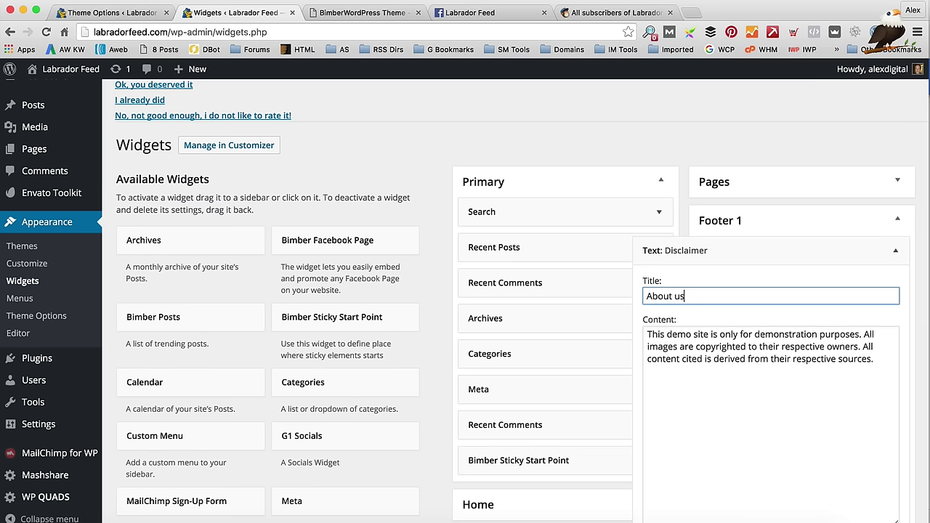
Replace its content with the labrador virals newsletter pitch and a line about watching WPEagle on Youtube
{"action": "left_click", "coordinate": [892, 378]}
{"action": "key", "text": "super+a"}
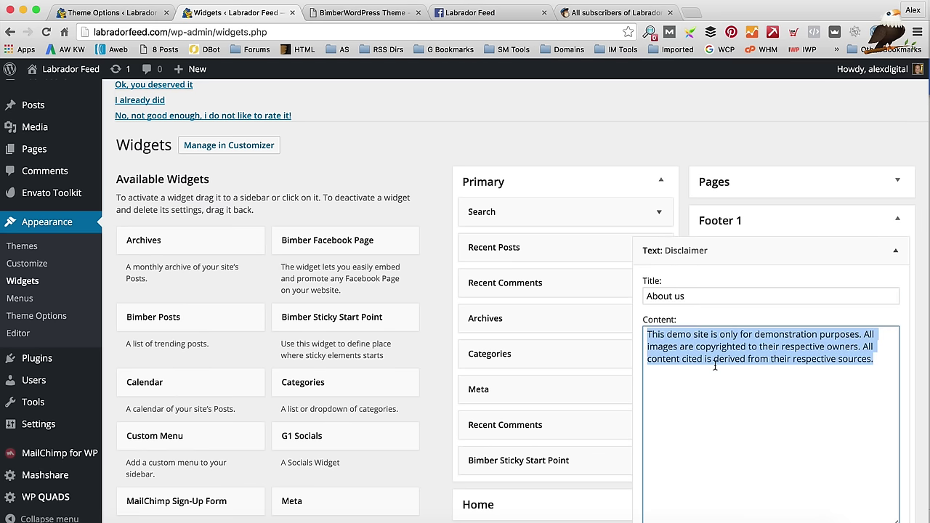
{"action": "type", "text": "We find all the best labrador virals on the internet."}
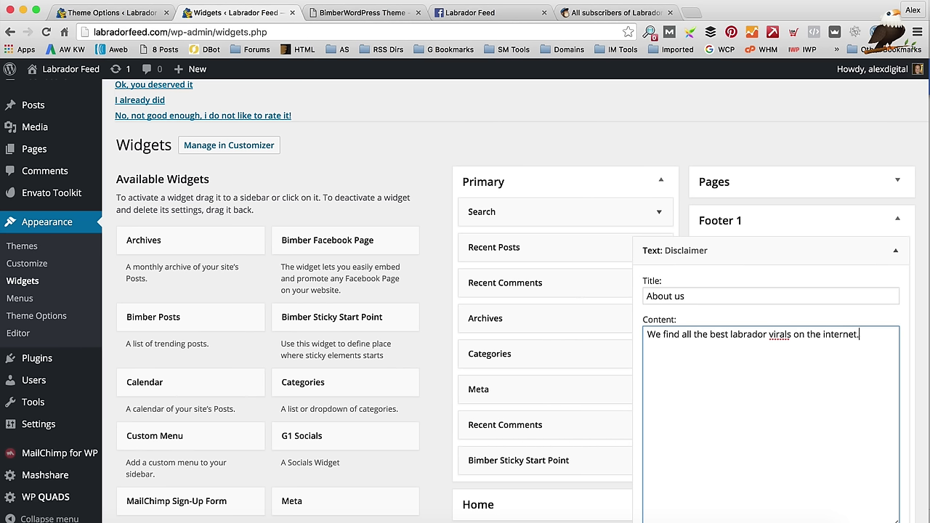
{"action": "type", "text": " Signup to our newletter to get exclusive la"}
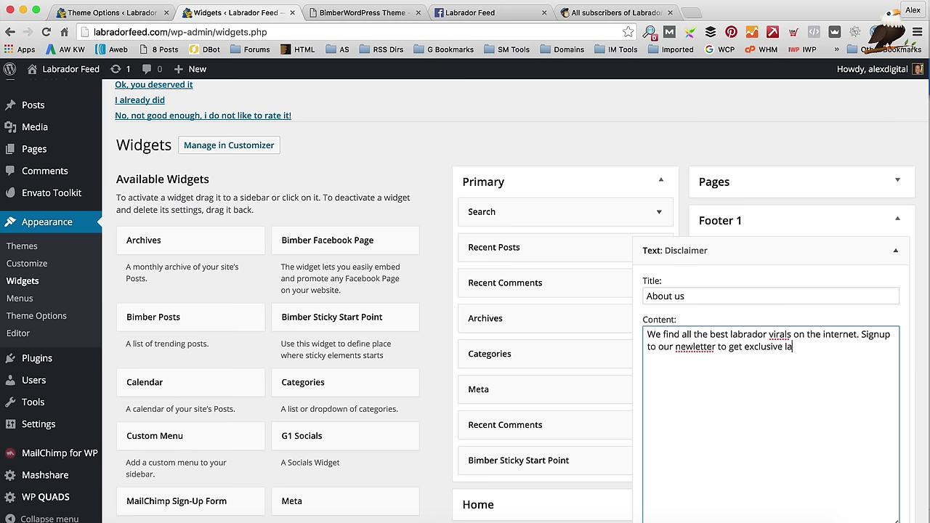
{"action": "type", "text": "brador offers."}
{"action": "scroll", "coordinate": [776, 356], "scroll_direction": "down", "scroll_amount": 3}
{"action": "key", "text": "Return"}
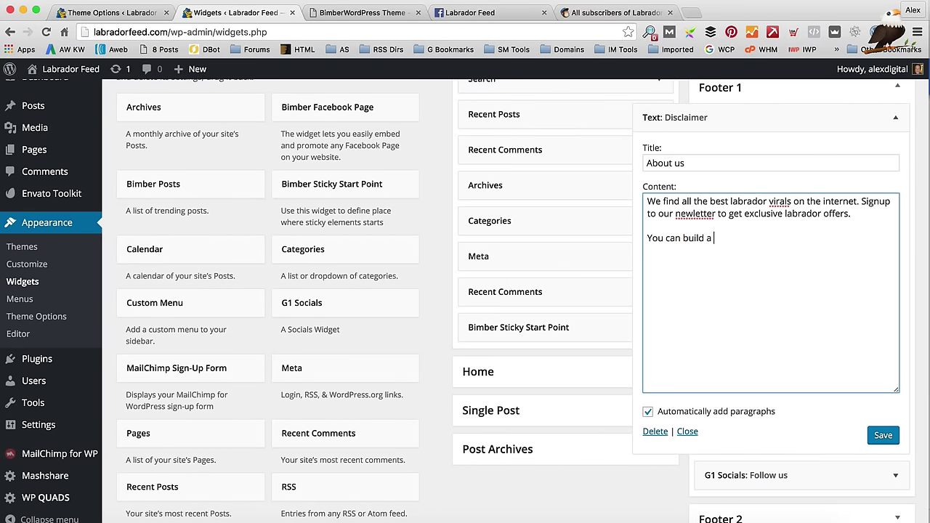
{"action": "type", "text": "You can build a site like this by watching "}
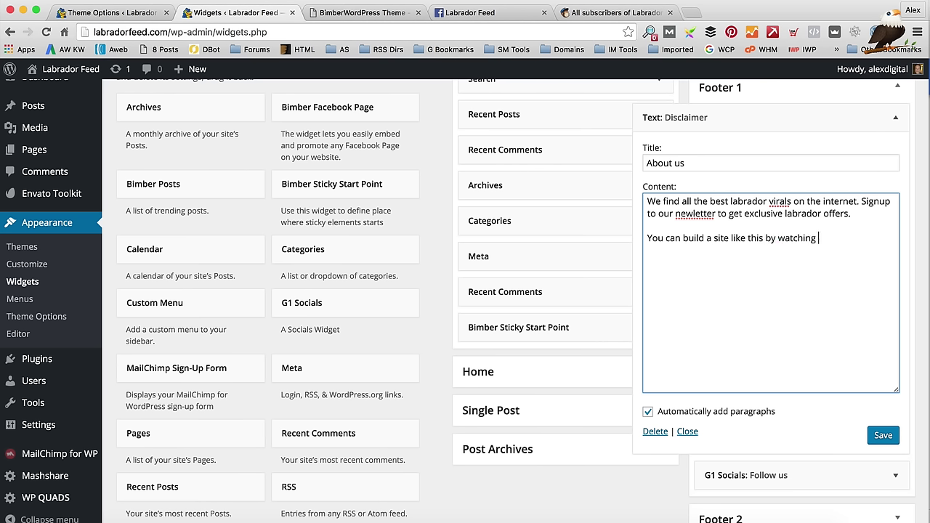
{"action": "type", "text": "WPEagle on Youtube."}
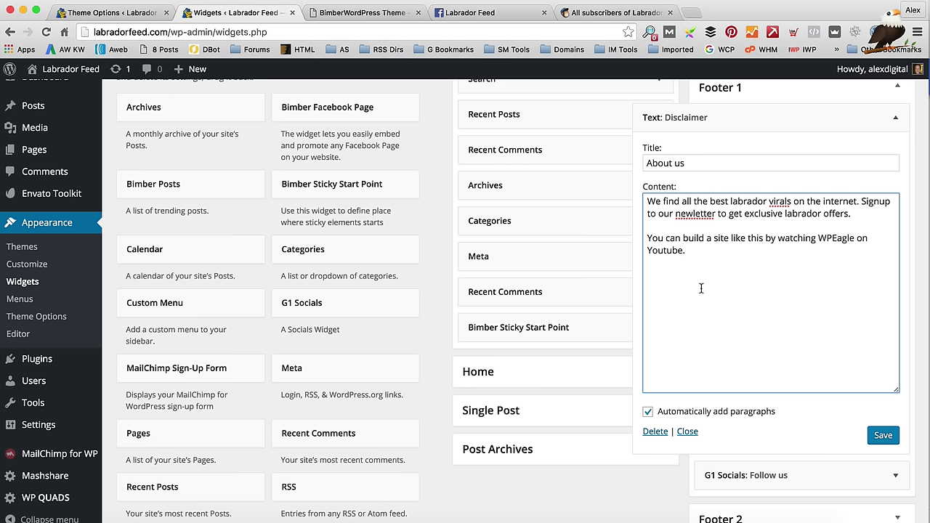
{"action": "left_click", "coordinate": [647, 250]}
{"action": "type", "text": "<a href=\"htt"}
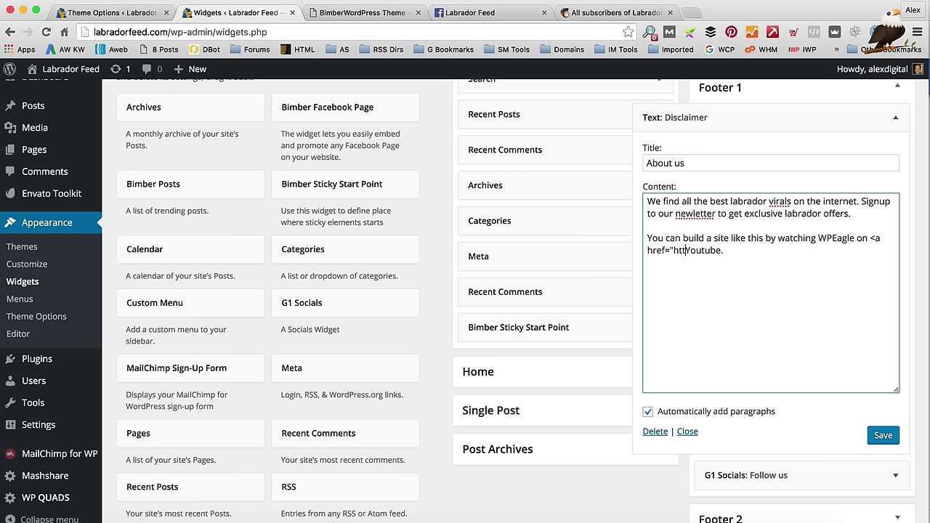
{"action": "type", "text": "p://www.wpeagle.com/"}
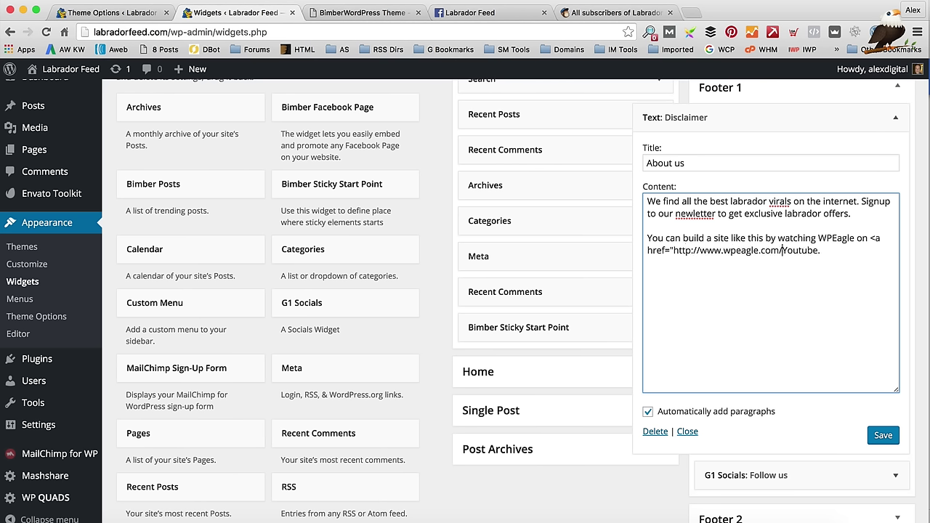
{"action": "type", "text": "\">Youtube.</a>"}
{"action": "left_click", "coordinate": [884, 438]}
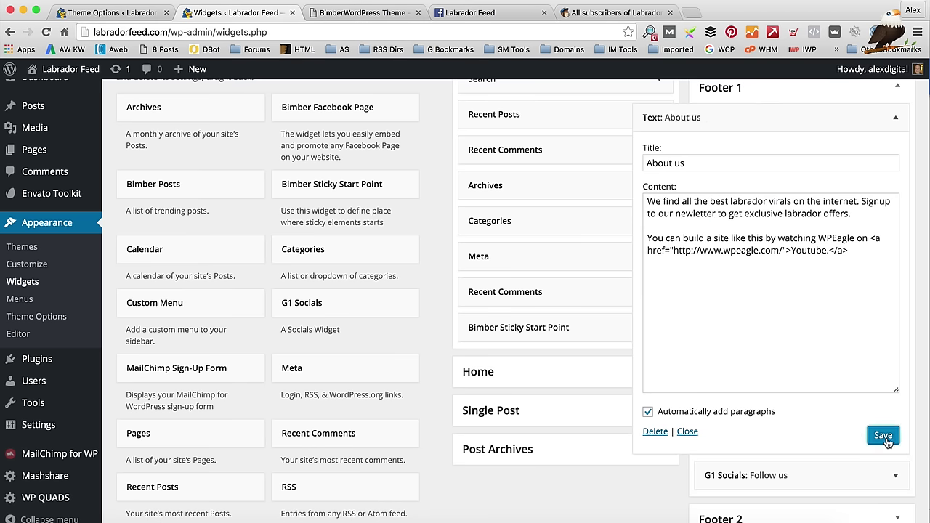
Correct 'newletter' to 'newsletter' and save the widget again
{"action": "left_click", "coordinate": [693, 211]}
{"action": "type", "text": "s"}
{"action": "left_click", "coordinate": [883, 434]}
{"action": "scroll", "coordinate": [836, 355], "scroll_direction": "down", "scroll_amount": 2}
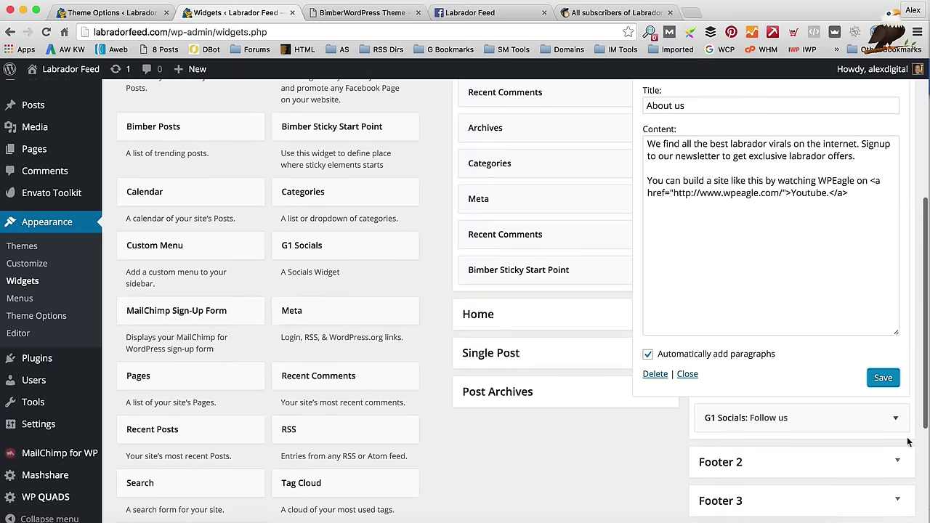
Go to the G1 Socials link settings page
{"action": "left_click", "coordinate": [829, 422]}
{"action": "scroll", "coordinate": [833, 371], "scroll_direction": "down", "scroll_amount": 5}
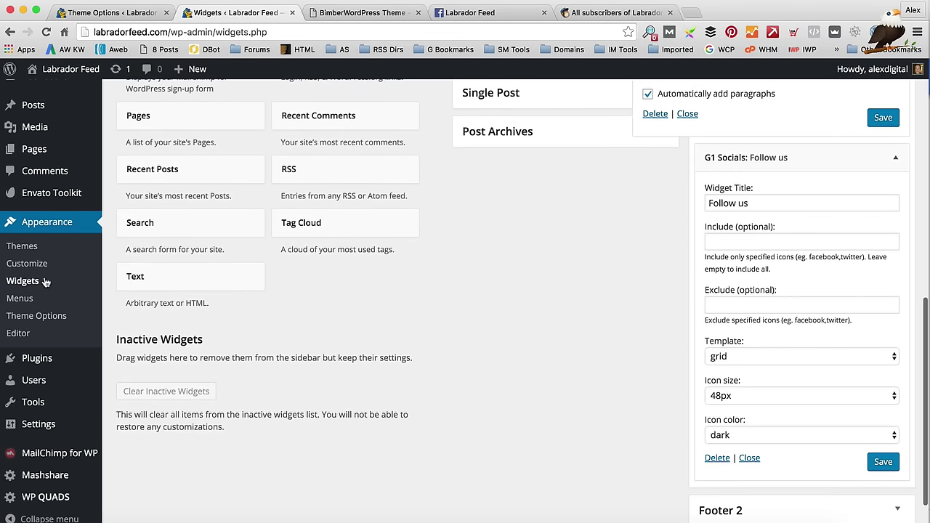
{"action": "scroll", "coordinate": [40, 334], "scroll_direction": "down", "scroll_amount": 2}
{"action": "mouse_move", "coordinate": [52, 431]}
{"action": "left_click", "coordinate": [156, 467]}
{"action": "scroll", "coordinate": [414, 314], "scroll_direction": "down", "scroll_amount": 1}
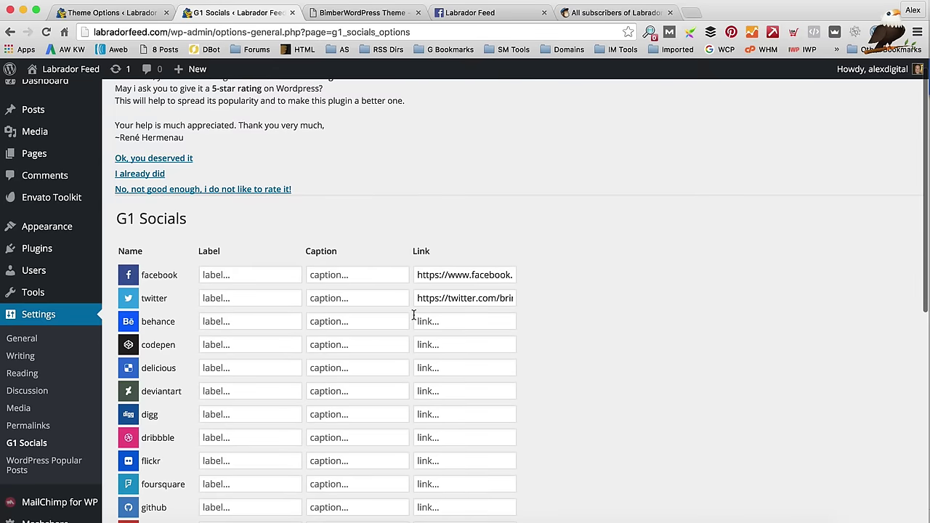
Clear the Twitter and Pinterest link values
{"action": "left_click_drag", "start_coordinate": [450, 300], "coordinate": [512, 295]}
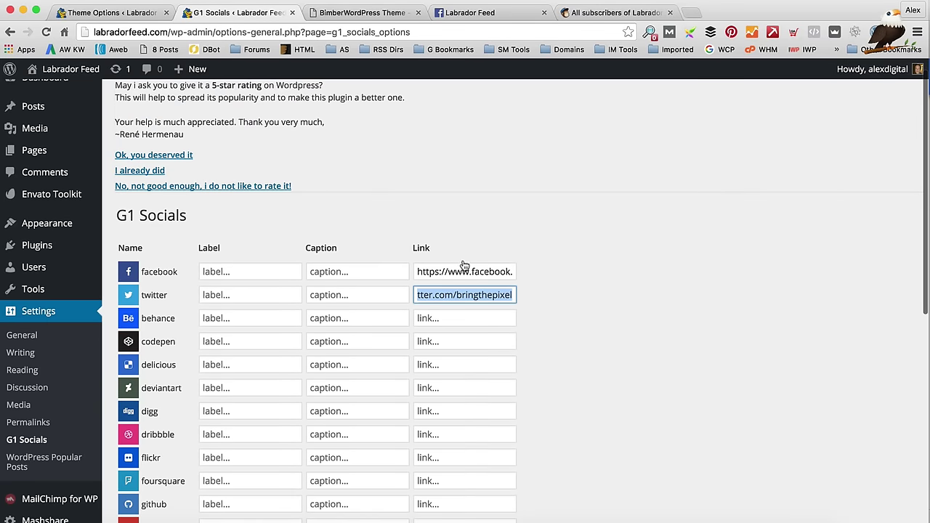
{"action": "left_click_drag", "start_coordinate": [464, 268], "coordinate": [567, 267]}
{"action": "left_click", "coordinate": [488, 295]}
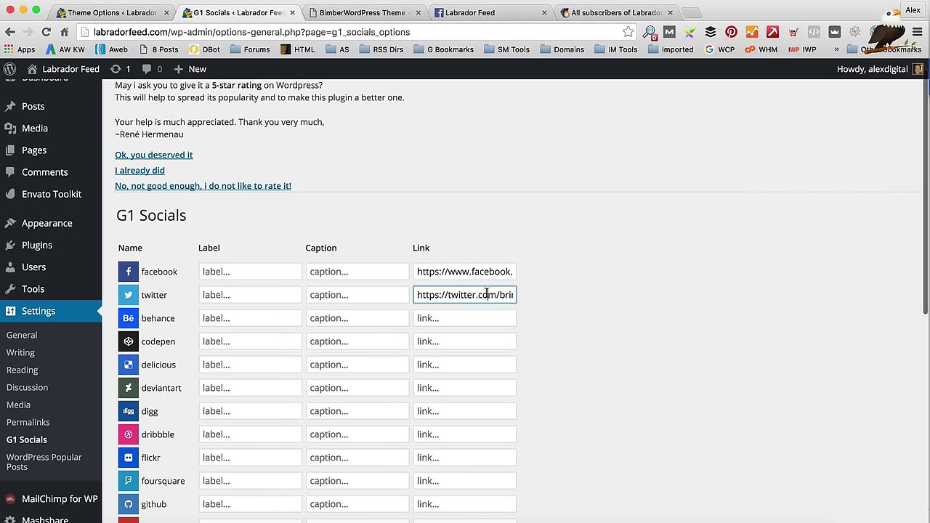
{"action": "key", "text": "super+a"}
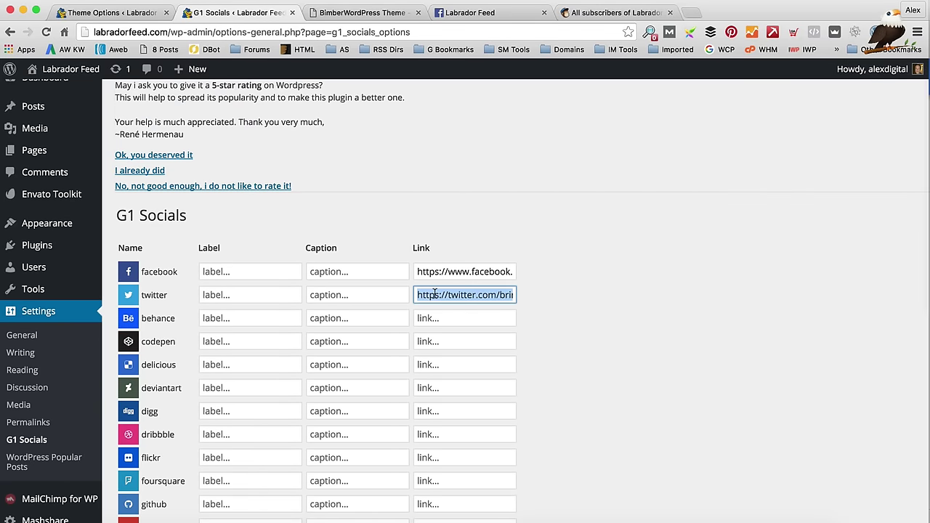
{"action": "key", "text": "BackSpace"}
{"action": "scroll", "coordinate": [431, 296], "scroll_direction": "down", "scroll_amount": 5}
{"action": "scroll", "coordinate": [436, 299], "scroll_direction": "down", "scroll_amount": 4}
{"action": "left_click", "coordinate": [466, 346]}
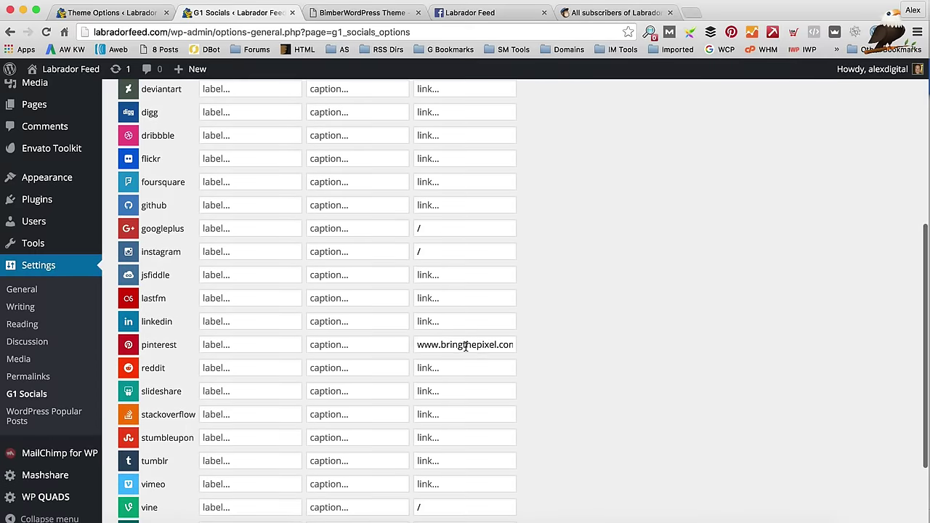
{"action": "key", "text": "super+a"}
{"action": "key", "text": "BackSpace"}
Replace the facebook link with the Labrador Feed Facebook page address and save the changes
{"action": "scroll", "coordinate": [434, 342], "scroll_direction": "down", "scroll_amount": 5}
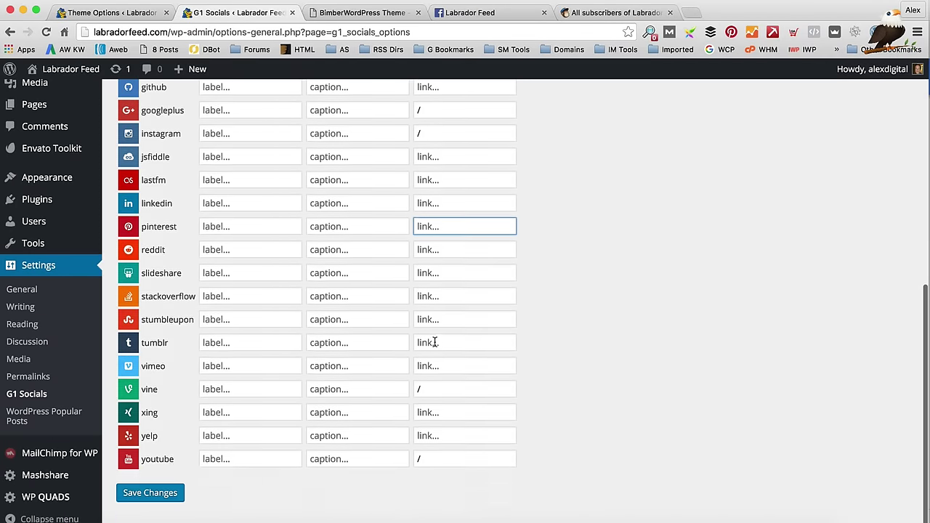
{"action": "scroll", "coordinate": [443, 354], "scroll_direction": "up", "scroll_amount": 6}
{"action": "scroll", "coordinate": [449, 356], "scroll_direction": "down", "scroll_amount": 5}
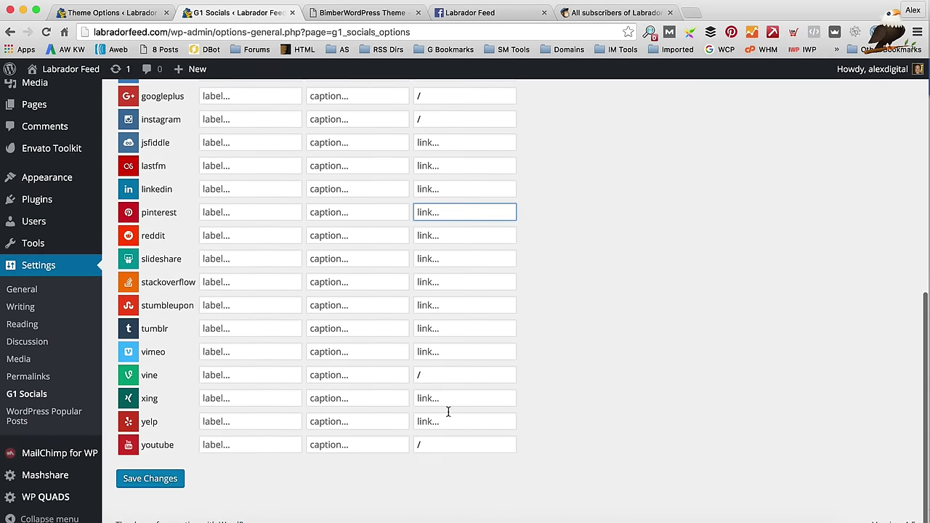
{"action": "scroll", "coordinate": [447, 415], "scroll_direction": "up", "scroll_amount": 10}
{"action": "scroll", "coordinate": [455, 318], "scroll_direction": "down", "scroll_amount": 8}
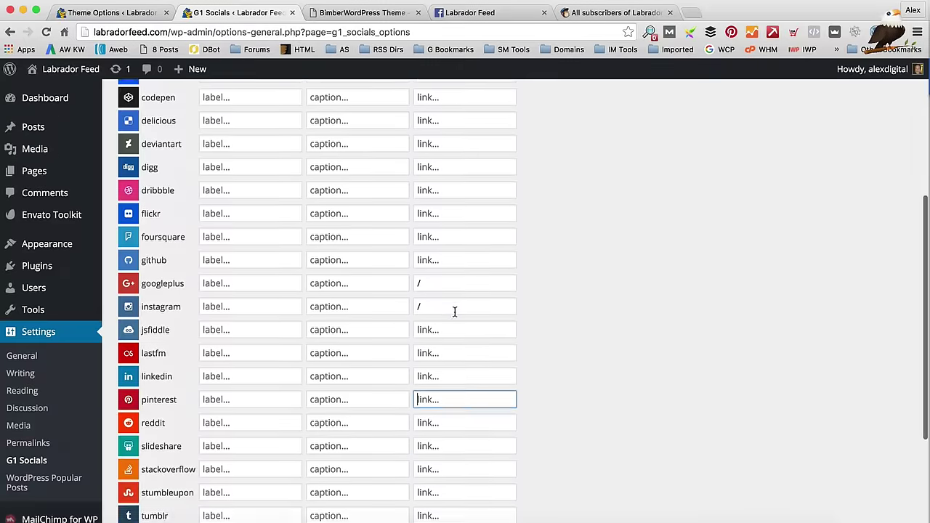
{"action": "scroll", "coordinate": [455, 311], "scroll_direction": "up", "scroll_amount": 8}
{"action": "left_click_drag", "start_coordinate": [456, 293], "coordinate": [488, 293]}
{"action": "key", "text": "super+a"}
{"action": "left_click", "coordinate": [494, 12]}
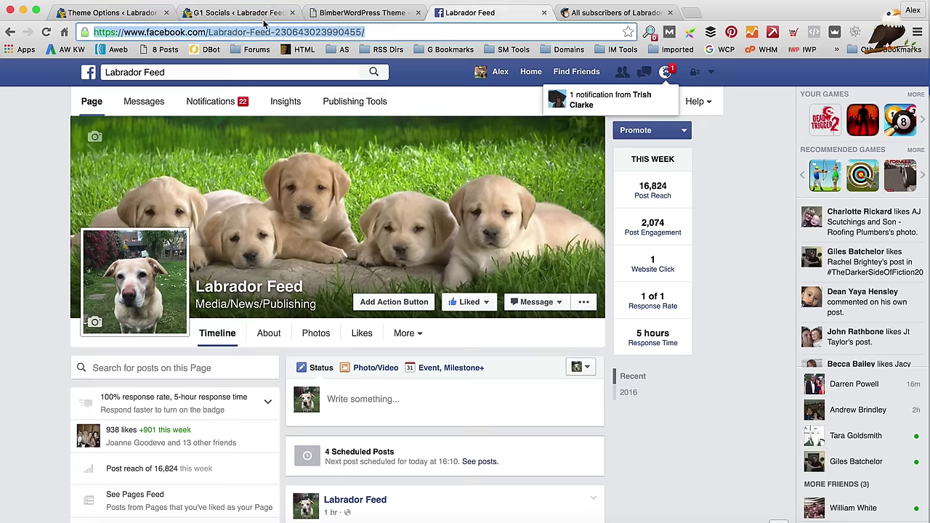
{"action": "left_click", "coordinate": [227, 31]}
{"action": "key", "text": "super+c"}
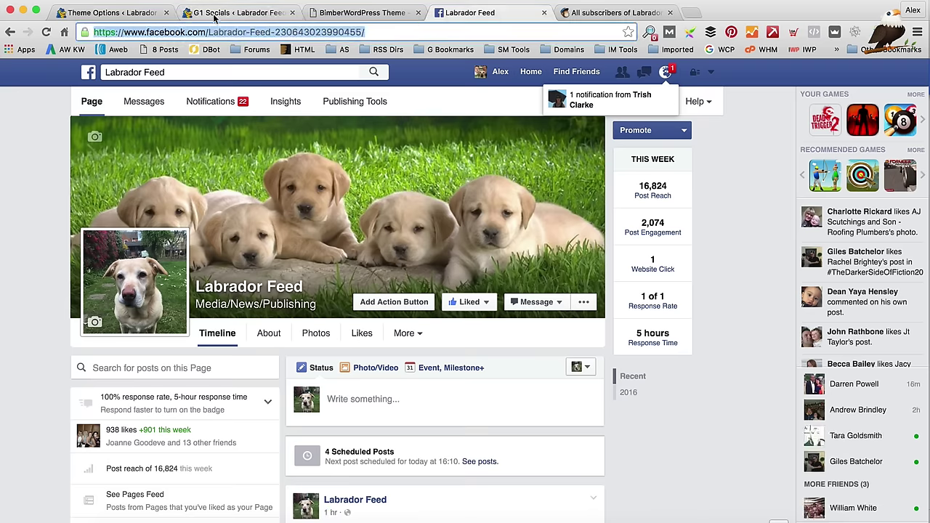
{"action": "left_click", "coordinate": [233, 13]}
{"action": "key", "text": "super+v"}
{"action": "scroll", "coordinate": [556, 307], "scroll_direction": "down", "scroll_amount": 10}
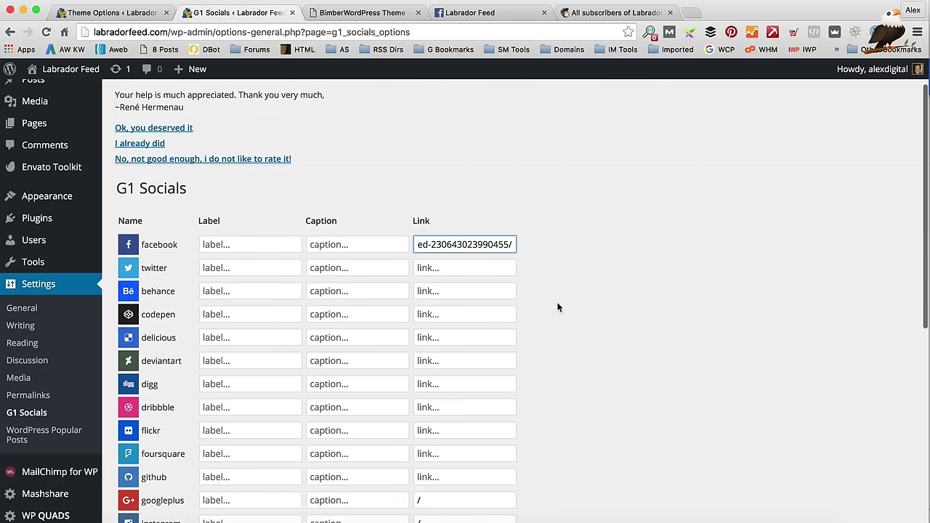
{"action": "left_click", "coordinate": [150, 479]}
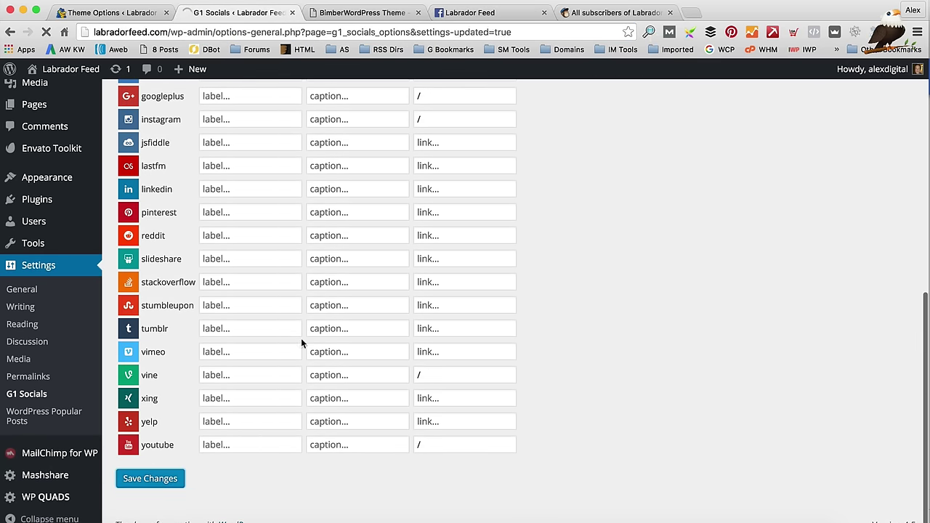
Visit the live site and scroll through its footer, Our Picks widget and ad placeholder
{"action": "left_click", "coordinate": [58, 93]}
{"action": "scroll", "coordinate": [491, 216], "scroll_direction": "down", "scroll_amount": 20}
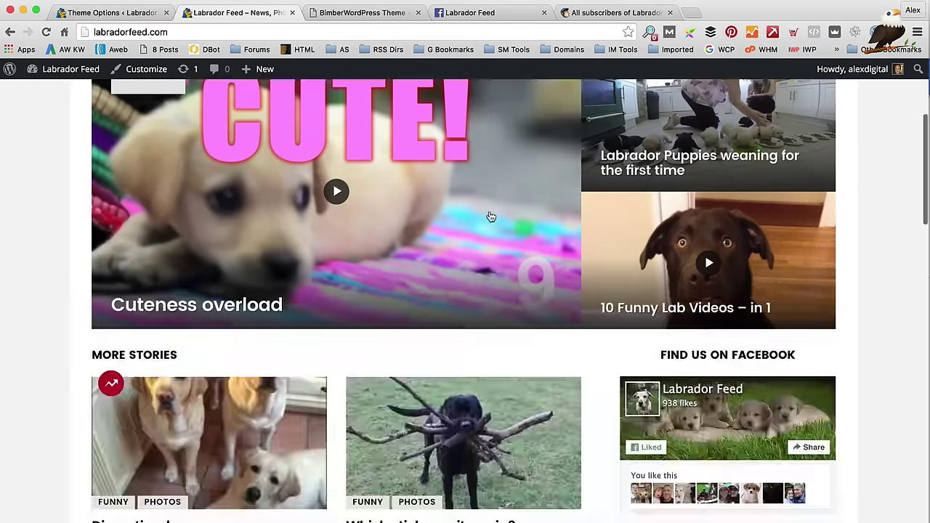
{"action": "scroll", "coordinate": [486, 212], "scroll_direction": "down", "scroll_amount": 3}
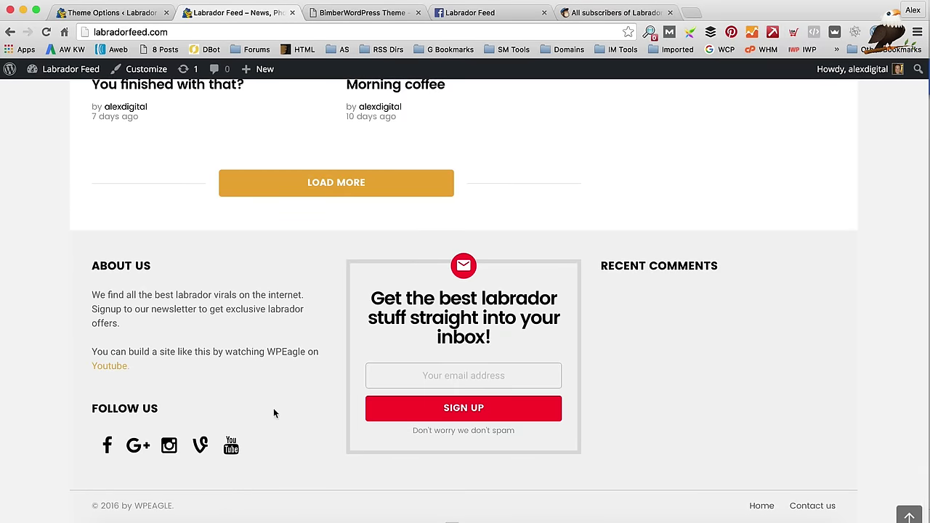
{"action": "scroll", "coordinate": [218, 436], "scroll_direction": "up", "scroll_amount": 1}
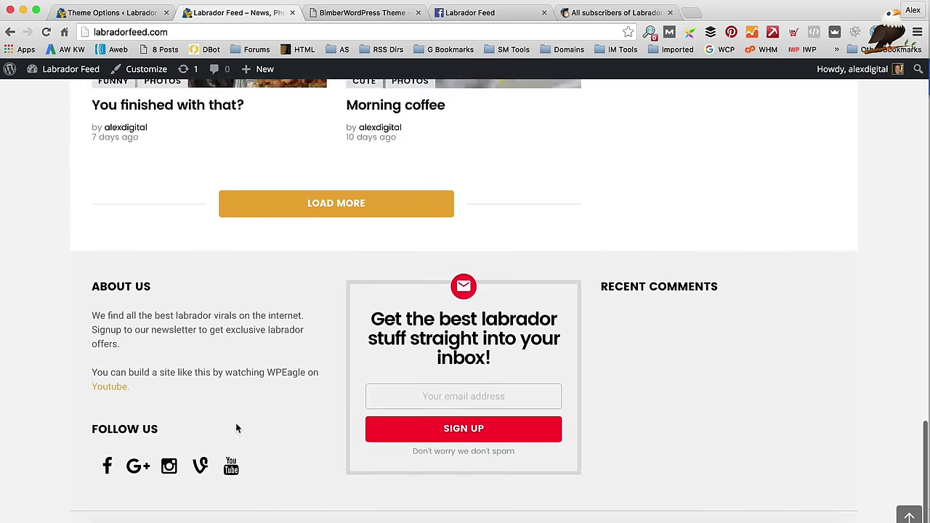
{"action": "scroll", "coordinate": [226, 443], "scroll_direction": "down", "scroll_amount": 1}
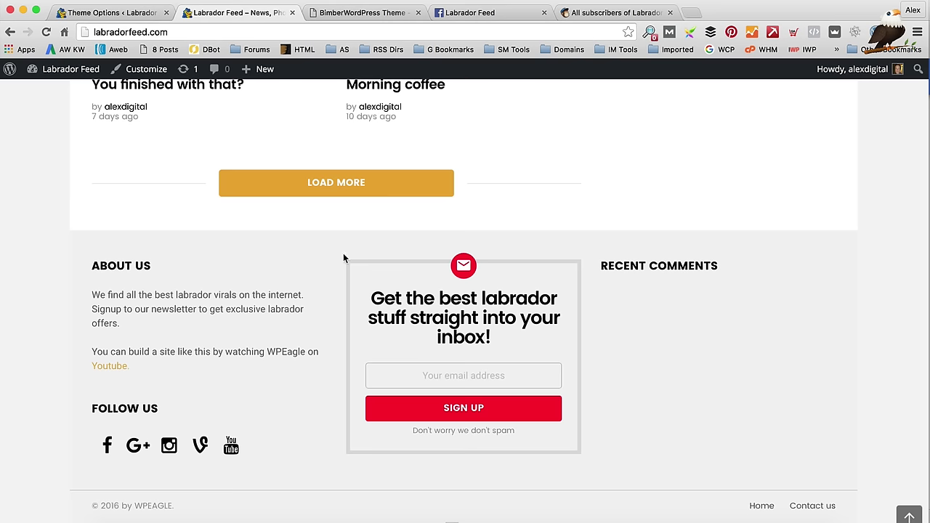
{"action": "scroll", "coordinate": [268, 312], "scroll_direction": "down", "scroll_amount": 2}
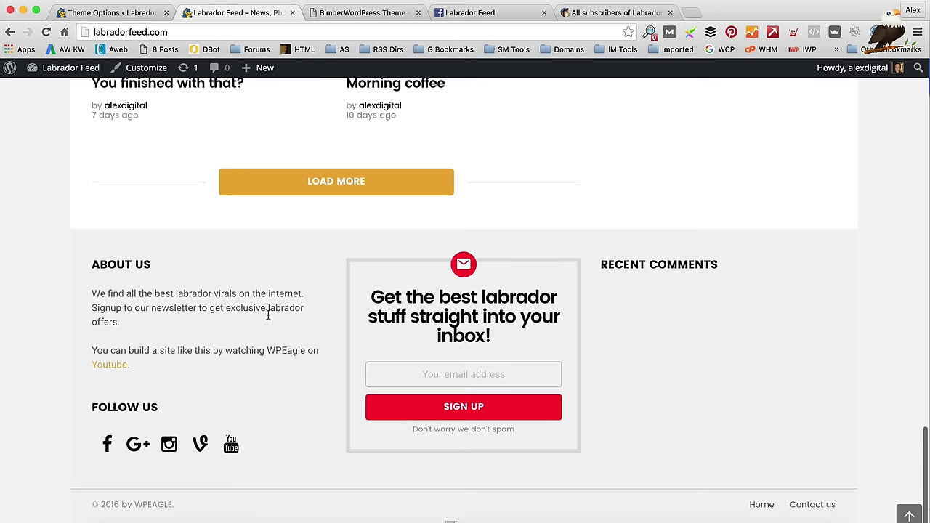
{"action": "scroll", "coordinate": [684, 364], "scroll_direction": "up", "scroll_amount": 3}
{"action": "scroll", "coordinate": [684, 363], "scroll_direction": "down", "scroll_amount": 2}
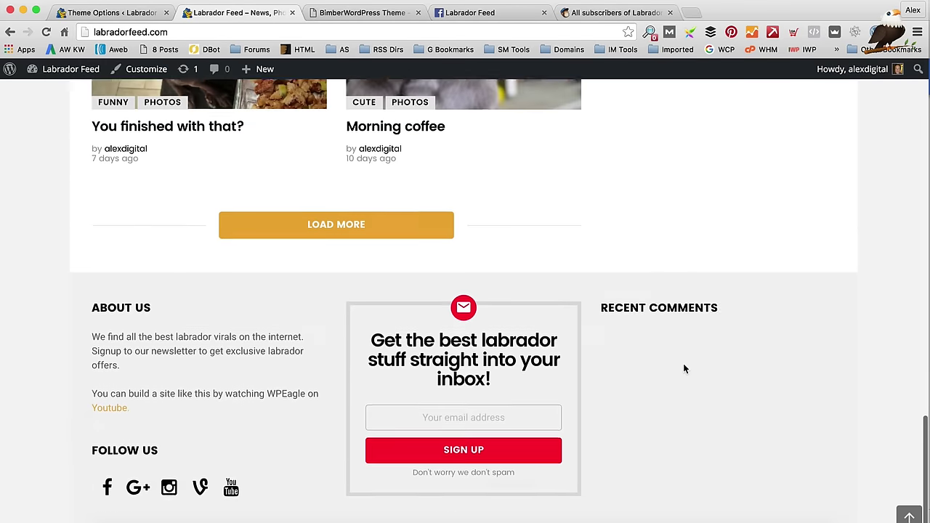
{"action": "scroll", "coordinate": [684, 364], "scroll_direction": "up", "scroll_amount": 7}
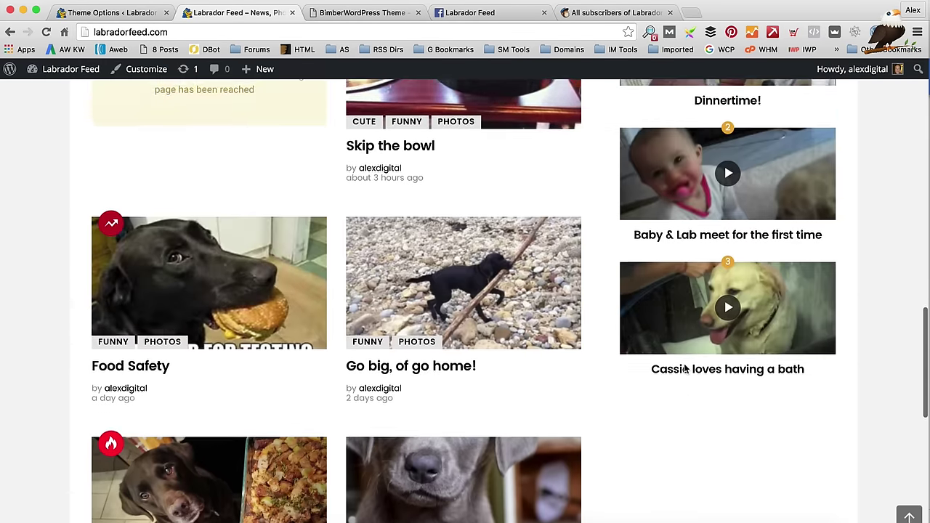
{"action": "scroll", "coordinate": [686, 367], "scroll_direction": "down", "scroll_amount": 5}
{"action": "scroll", "coordinate": [684, 370], "scroll_direction": "down", "scroll_amount": 1}
{"action": "scroll", "coordinate": [684, 370], "scroll_direction": "up", "scroll_amount": 15}
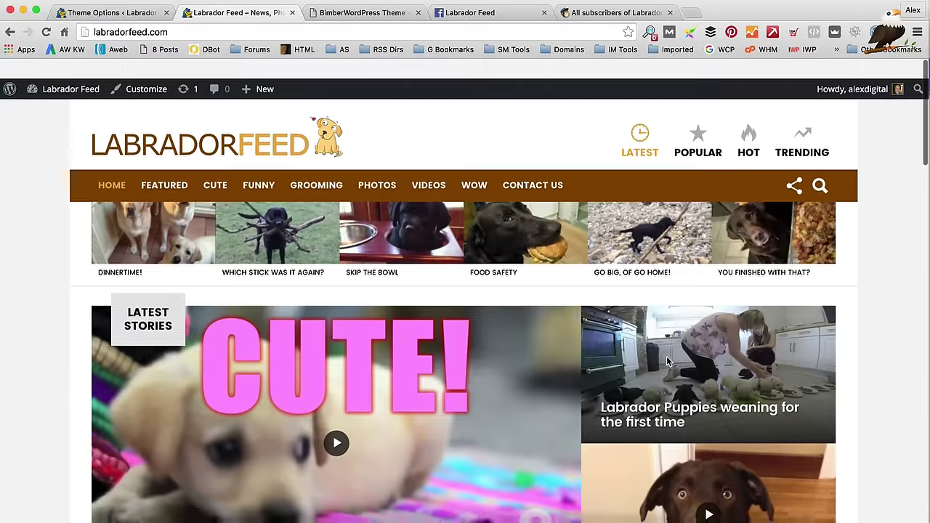
{"action": "scroll", "coordinate": [676, 367], "scroll_direction": "down", "scroll_amount": 8}
{"action": "scroll", "coordinate": [673, 365], "scroll_direction": "down", "scroll_amount": 3}
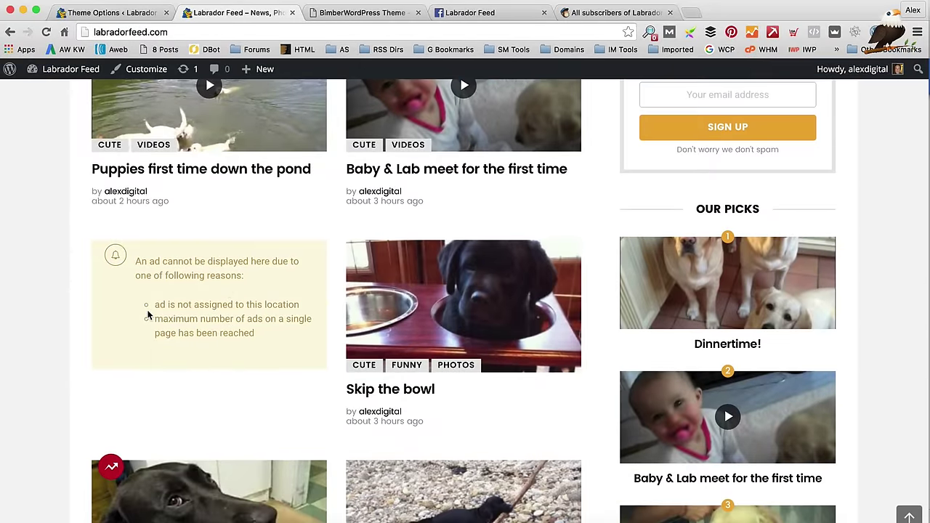
{"action": "scroll", "coordinate": [148, 314], "scroll_direction": "up", "scroll_amount": 10}
{"action": "scroll", "coordinate": [148, 311], "scroll_direction": "down", "scroll_amount": 10}
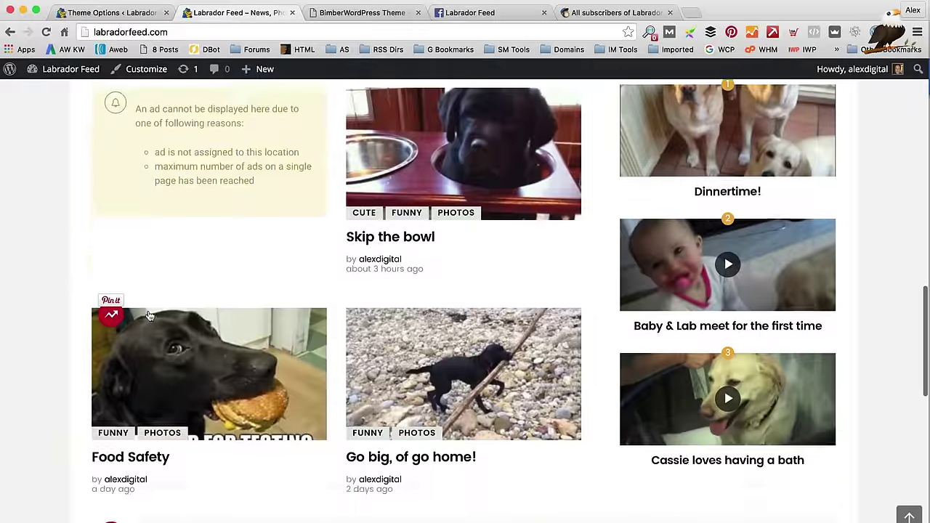
{"action": "scroll", "coordinate": [149, 308], "scroll_direction": "up", "scroll_amount": 3}
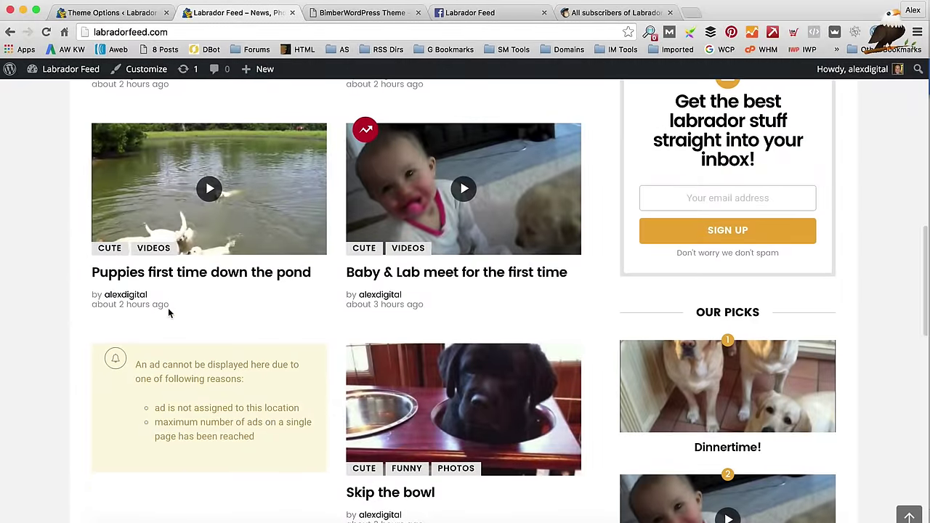
Close the extra tabs, search for adsense and open the Google AdSense site
{"action": "left_click", "coordinate": [418, 13]}
{"action": "left_click", "coordinate": [418, 13]}
{"action": "left_click", "coordinate": [427, 14]}
{"action": "left_click", "coordinate": [383, 29]}
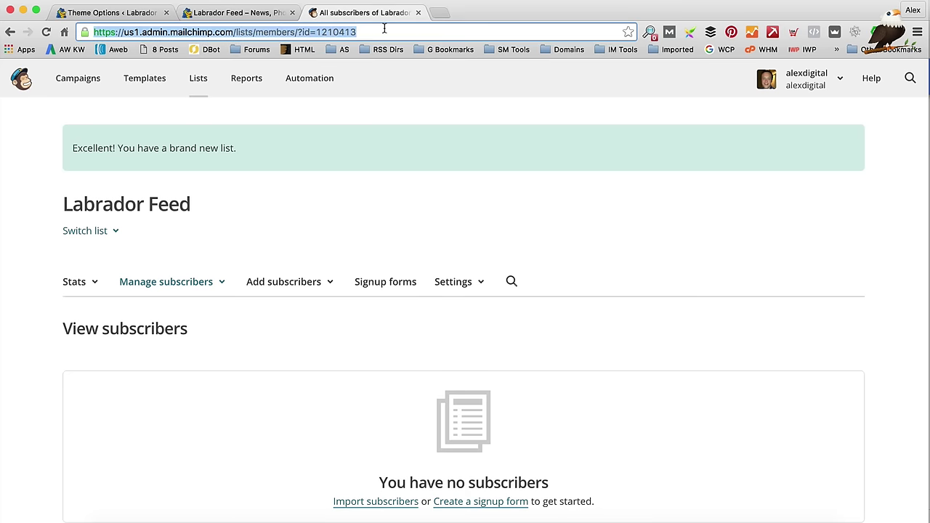
{"action": "type", "text": "adsense"}
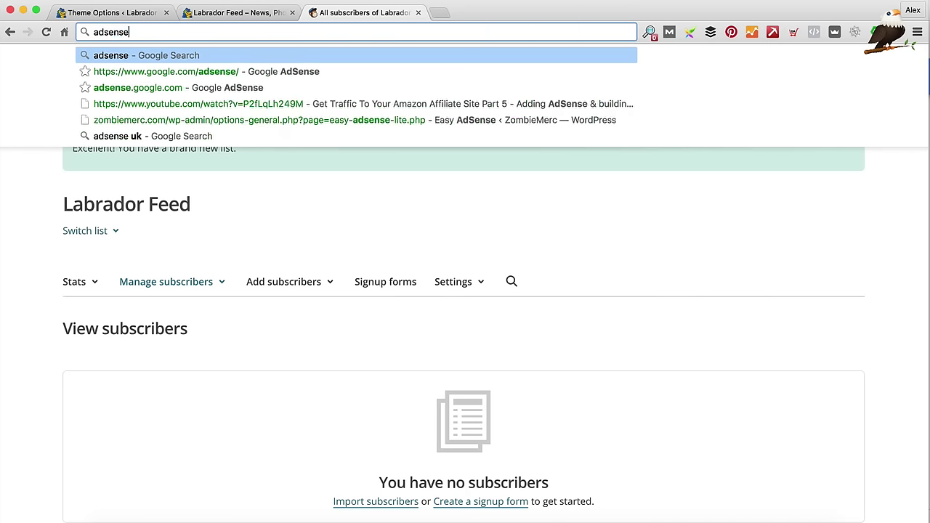
{"action": "key", "text": "Return"}
{"action": "left_click", "coordinate": [138, 176]}
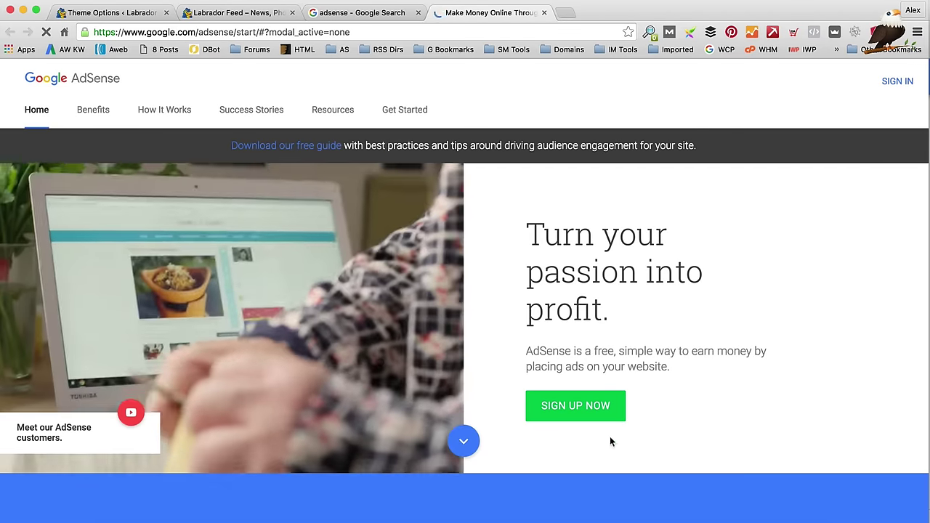
Sign in with the site owner's Google account and start a new ad unit
{"action": "left_click", "coordinate": [890, 82]}
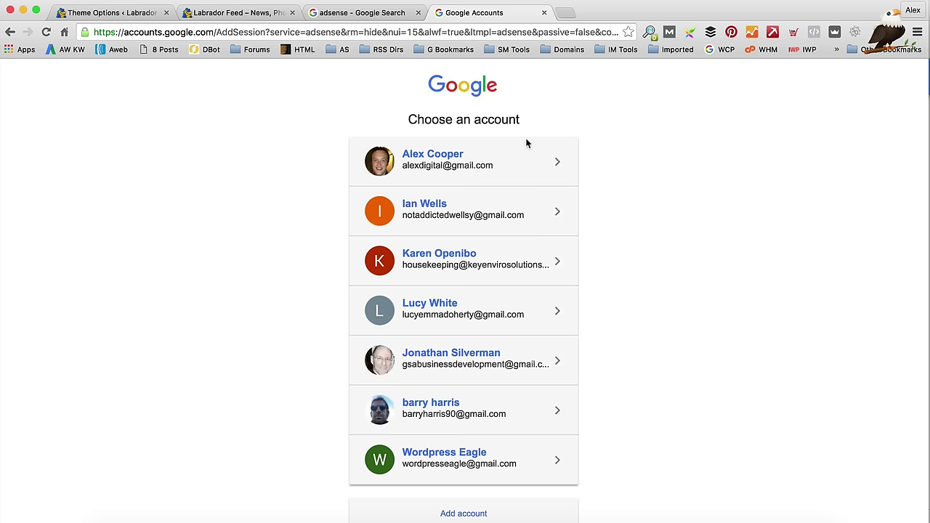
{"action": "left_click", "coordinate": [479, 156]}
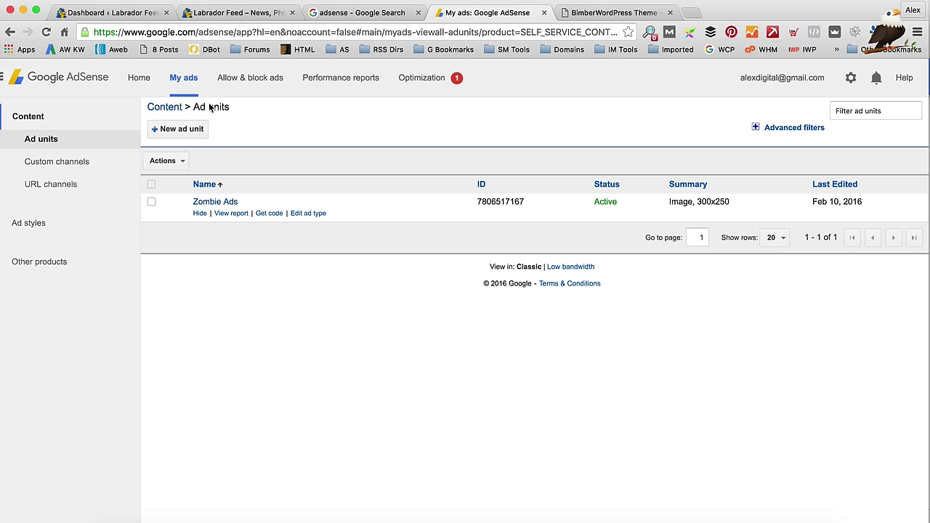
{"action": "left_click", "coordinate": [193, 133]}
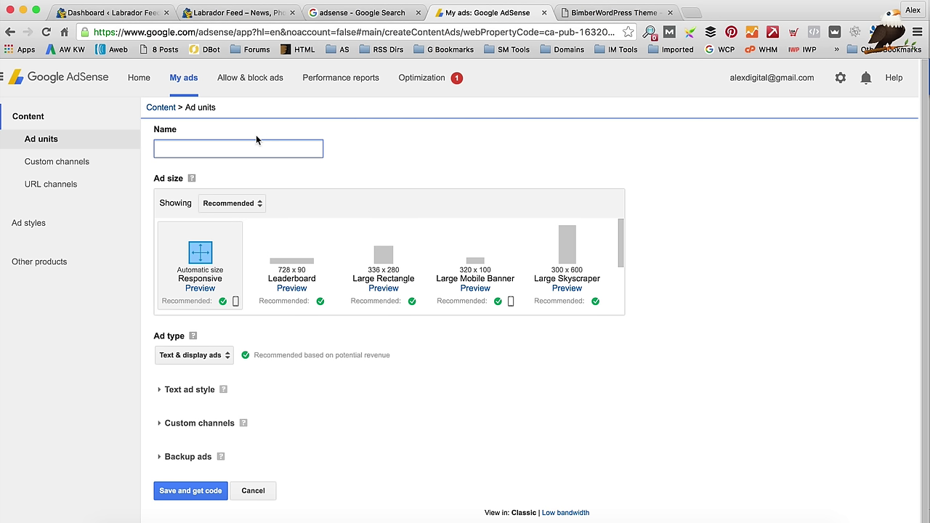
Create the display-only AdSense unit 'Labrador Feed 1' and select its generated ad code
{"action": "type", "text": "Labrador Feed 1"}
{"action": "scroll", "coordinate": [268, 389], "scroll_direction": "down", "scroll_amount": 1}
{"action": "left_click", "coordinate": [222, 355]}
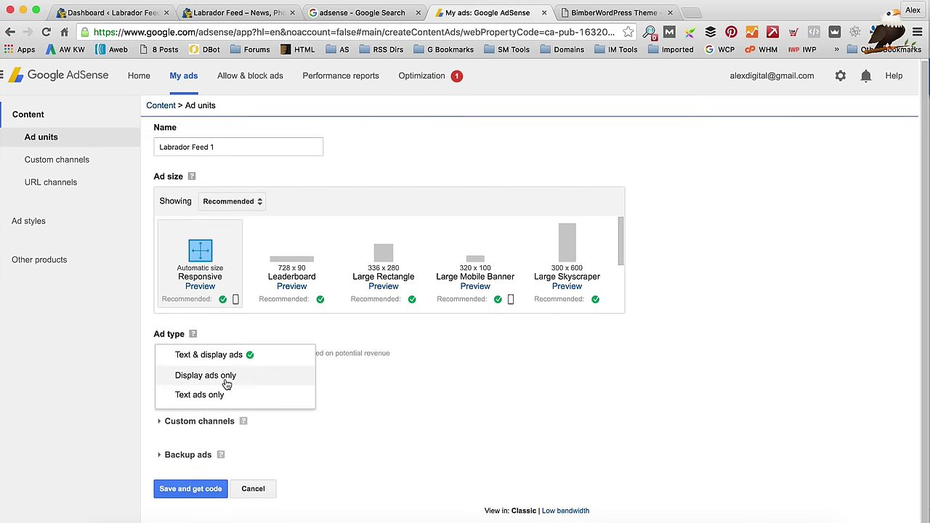
{"action": "left_click", "coordinate": [227, 380]}
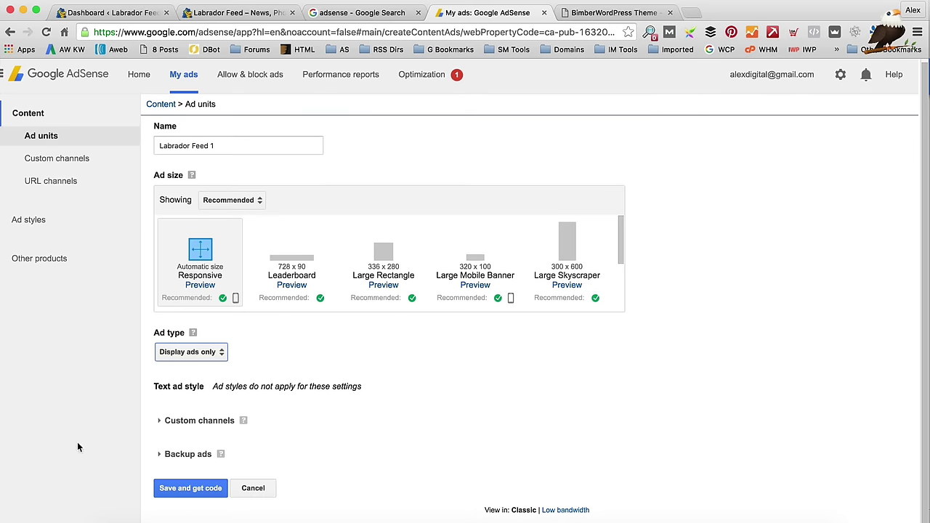
{"action": "left_click", "coordinate": [200, 497]}
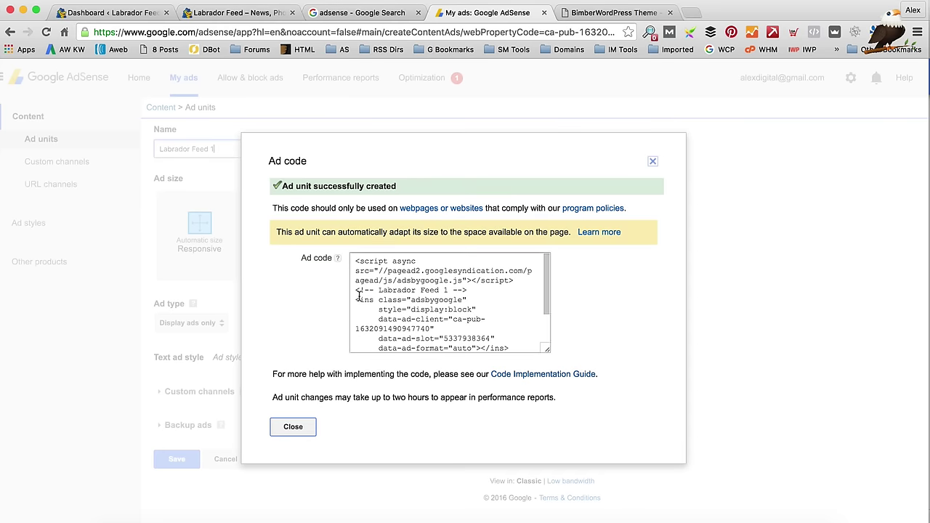
{"action": "left_click", "coordinate": [399, 293]}
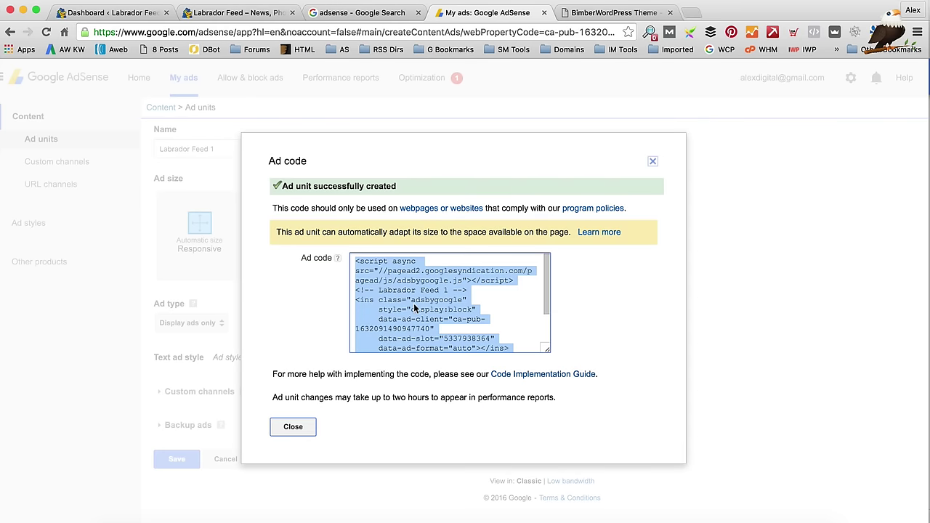
{"action": "left_click", "coordinate": [123, 15]}
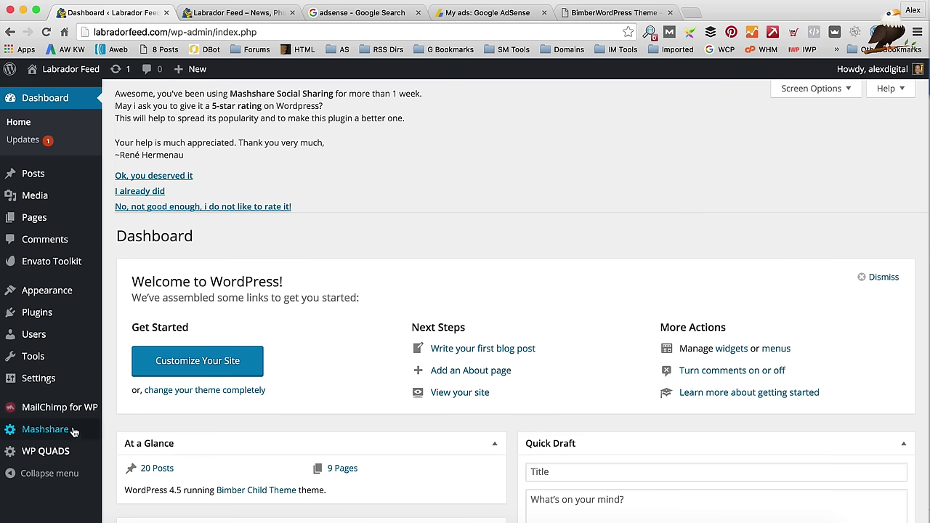
Swap the old Ad 1 code in WP QUADS AdSense Code settings for the Labrador Feed 1 code
{"action": "left_click", "coordinate": [73, 452]}
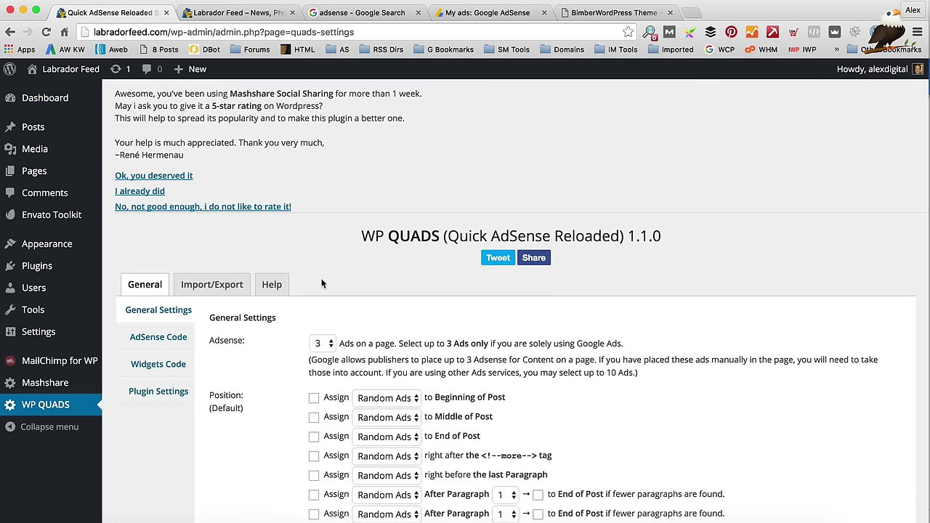
{"action": "scroll", "coordinate": [322, 282], "scroll_direction": "down", "scroll_amount": 4}
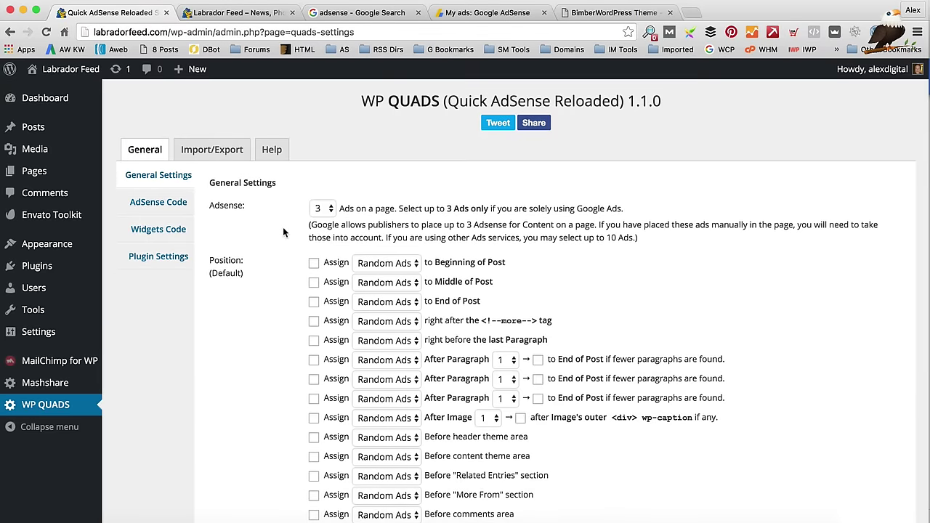
{"action": "scroll", "coordinate": [283, 233], "scroll_direction": "up", "scroll_amount": 2}
{"action": "left_click", "coordinate": [166, 257]}
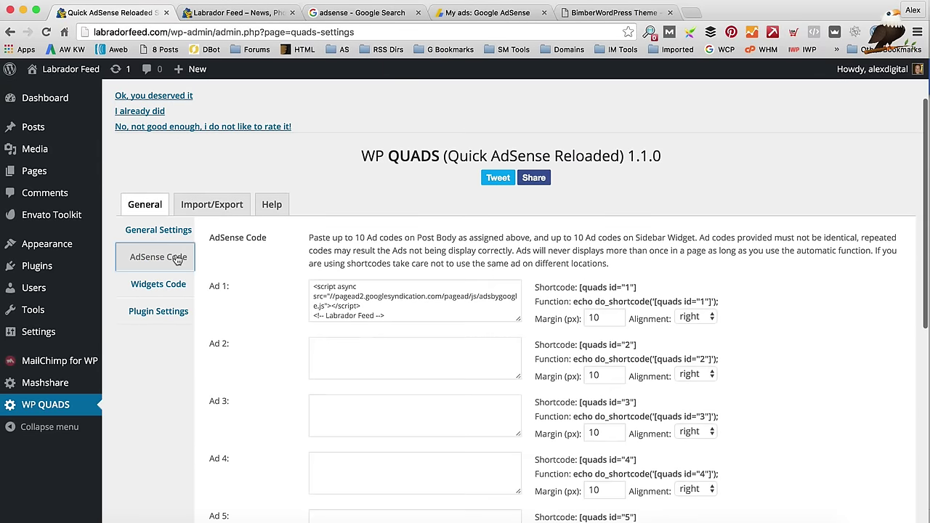
{"action": "left_click", "coordinate": [405, 290]}
{"action": "key", "text": "super+a"}
{"action": "key", "text": "BackSpace"}
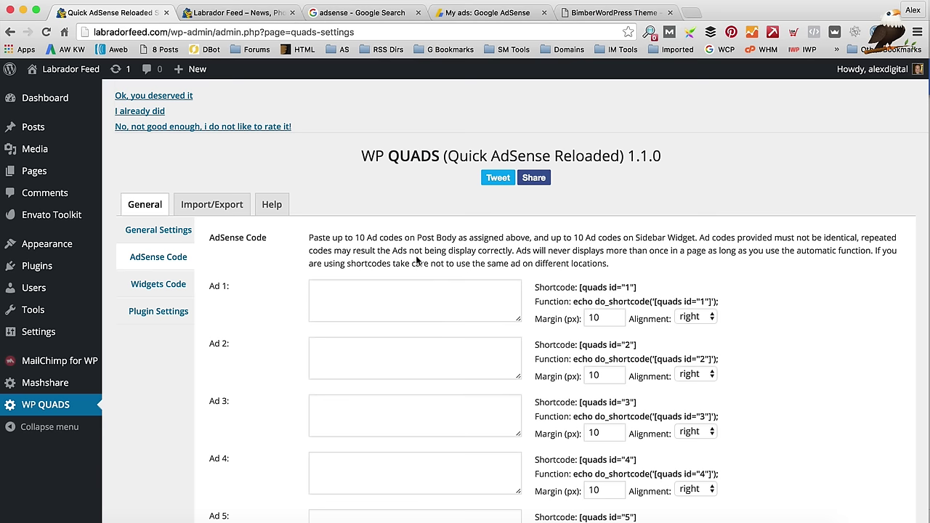
{"action": "left_click", "coordinate": [357, 296]}
{"action": "key", "text": "super+v"}
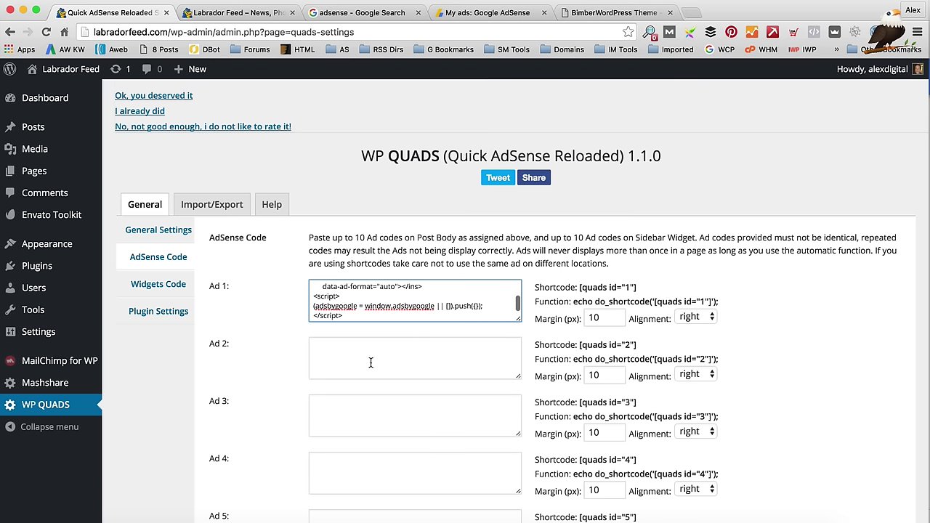
{"action": "left_click", "coordinate": [371, 362]}
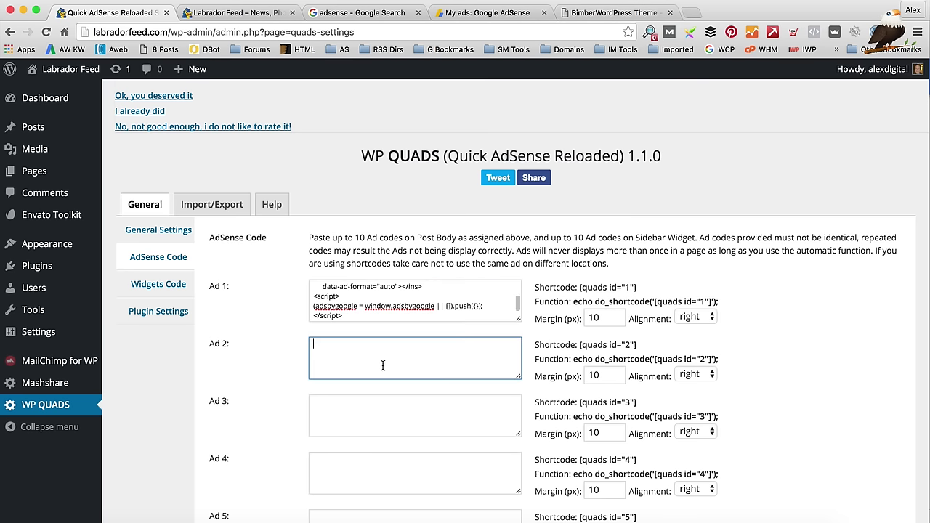
{"action": "left_click", "coordinate": [455, 13]}
Create display-only unit 'Labrador Feed 2' and paste its code into the WP QUADS Ad 2 slot
{"action": "left_click", "coordinate": [293, 426]}
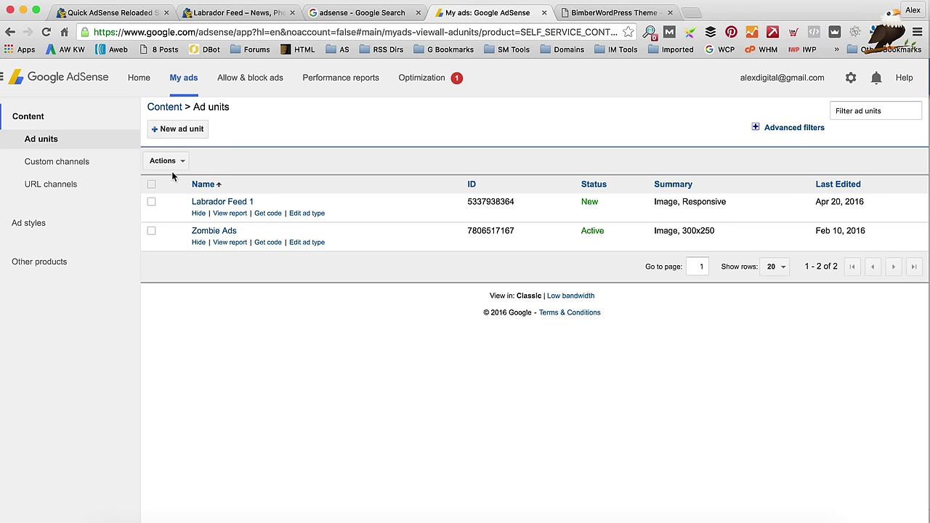
{"action": "left_click", "coordinate": [182, 129]}
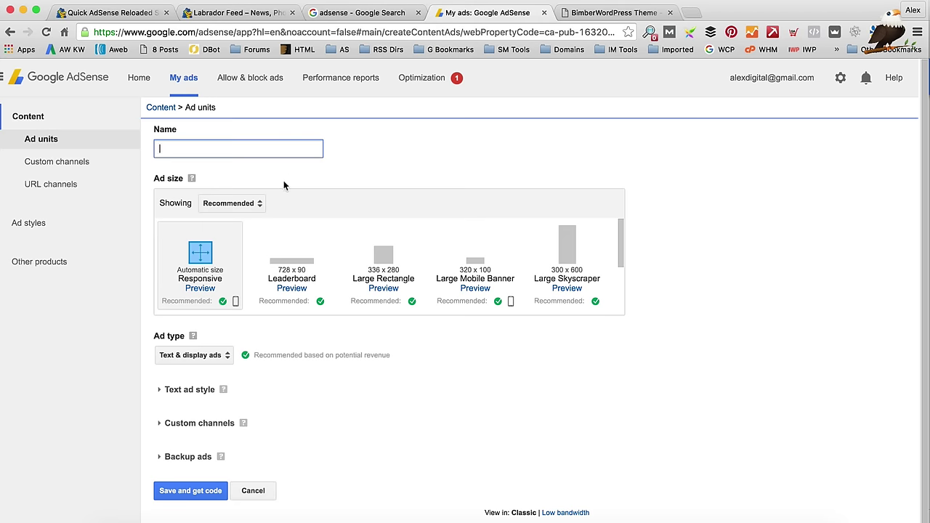
{"action": "type", "text": "La"}
{"action": "left_click", "coordinate": [194, 355]}
{"action": "left_click", "coordinate": [191, 375]}
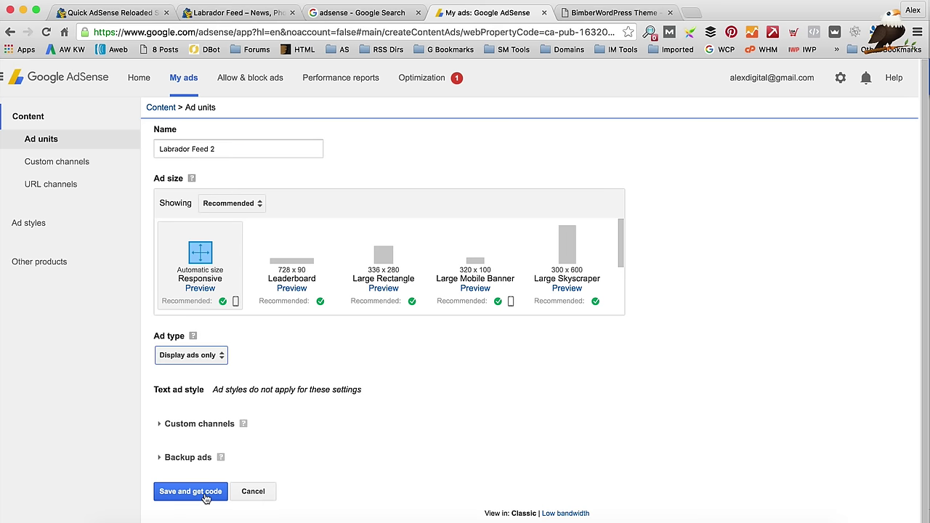
{"action": "left_click", "coordinate": [206, 496]}
{"action": "left_click", "coordinate": [429, 314]}
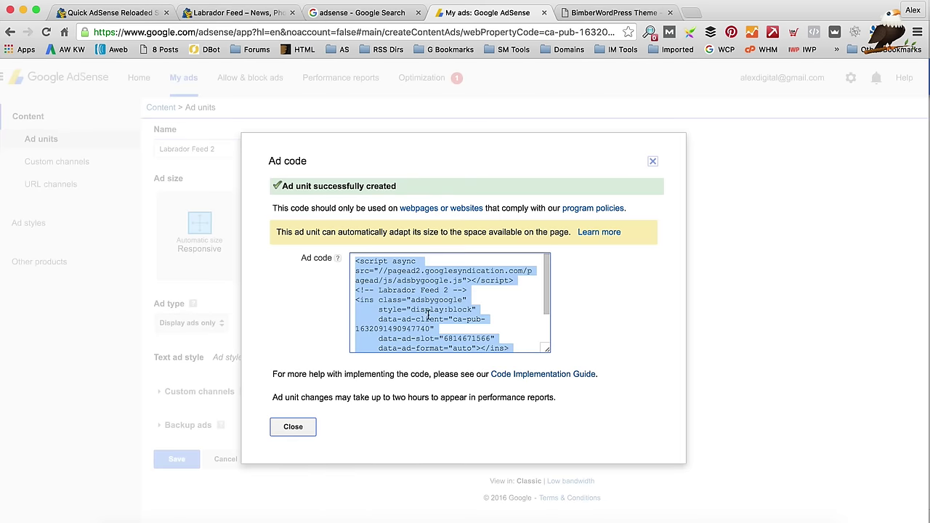
{"action": "left_click", "coordinate": [292, 428]}
{"action": "left_click", "coordinate": [109, 12]}
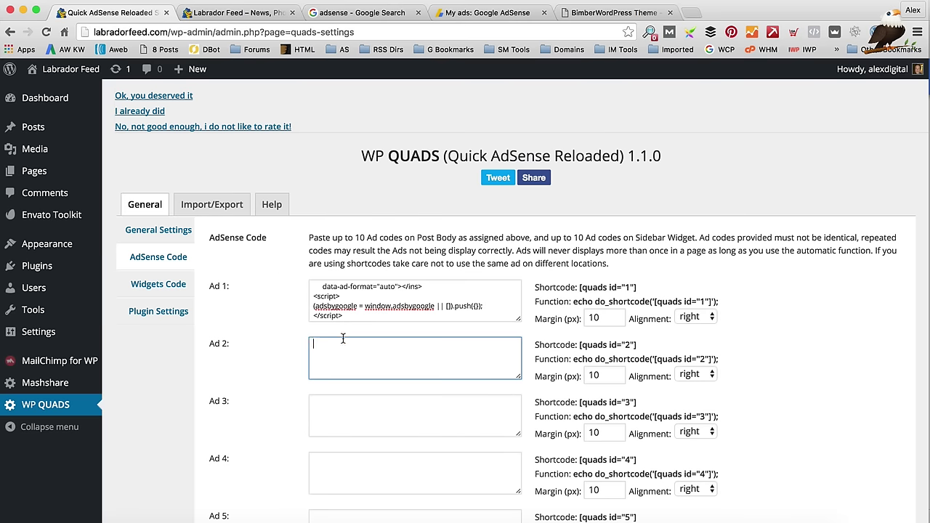
{"action": "key", "text": "super+v"}
{"action": "left_click", "coordinate": [355, 409]}
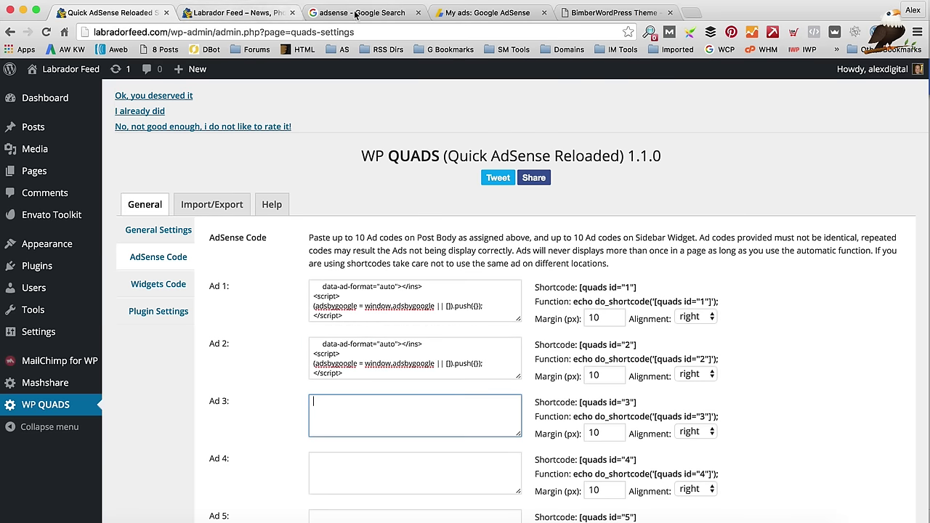
Create display-only unit 'Labrador Feed 3' and paste its code into the WP QUADS Ad 3 slot
{"action": "left_click", "coordinate": [487, 12]}
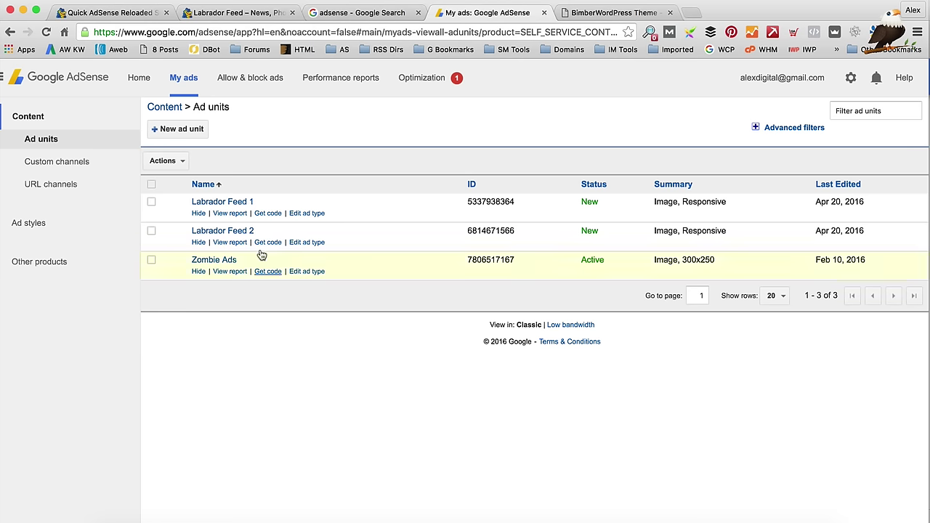
{"action": "left_click", "coordinate": [183, 131]}
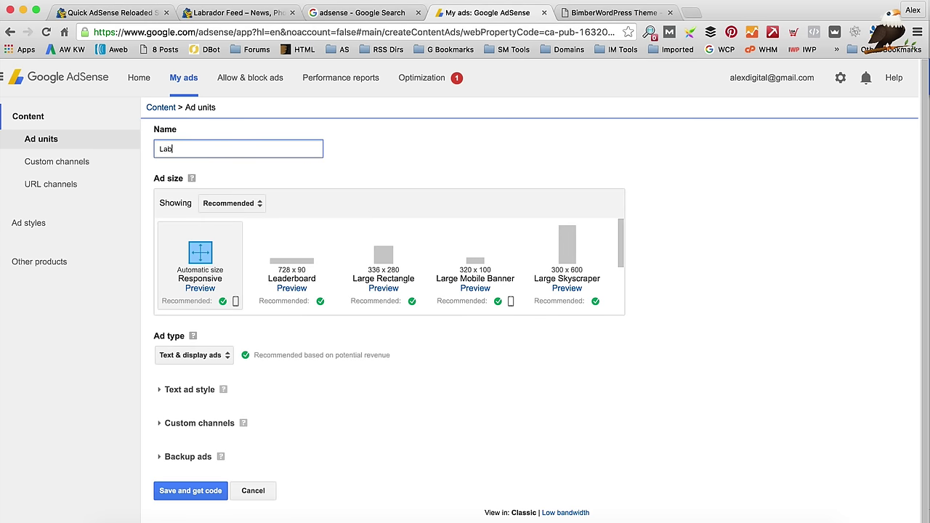
{"action": "type", "text": "Labrador Feed 3"}
{"action": "left_click", "coordinate": [194, 355]}
{"action": "left_click", "coordinate": [210, 378]}
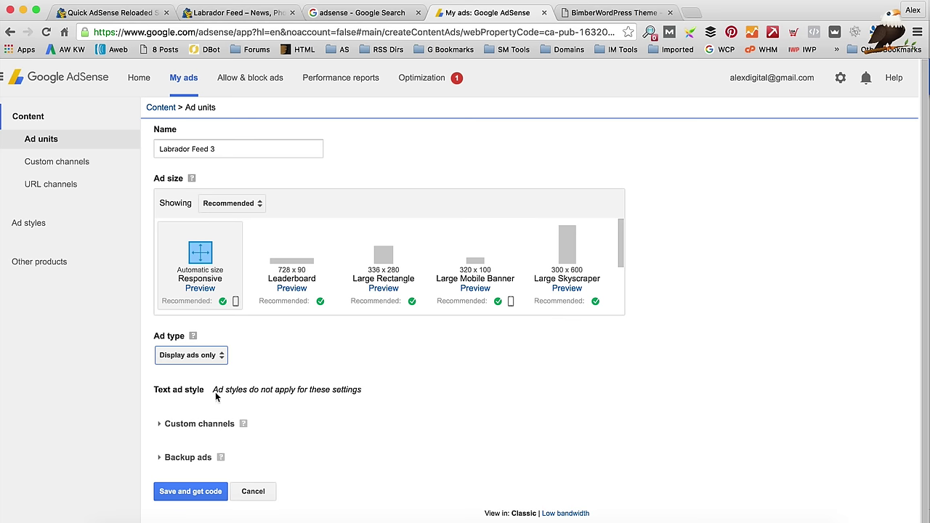
{"action": "left_click", "coordinate": [208, 492]}
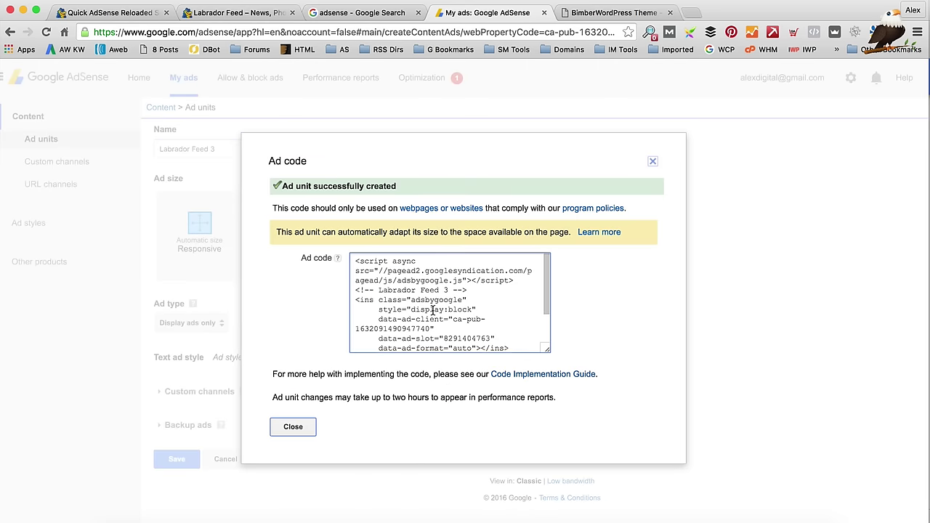
{"action": "left_click", "coordinate": [433, 310]}
{"action": "left_click", "coordinate": [282, 427]}
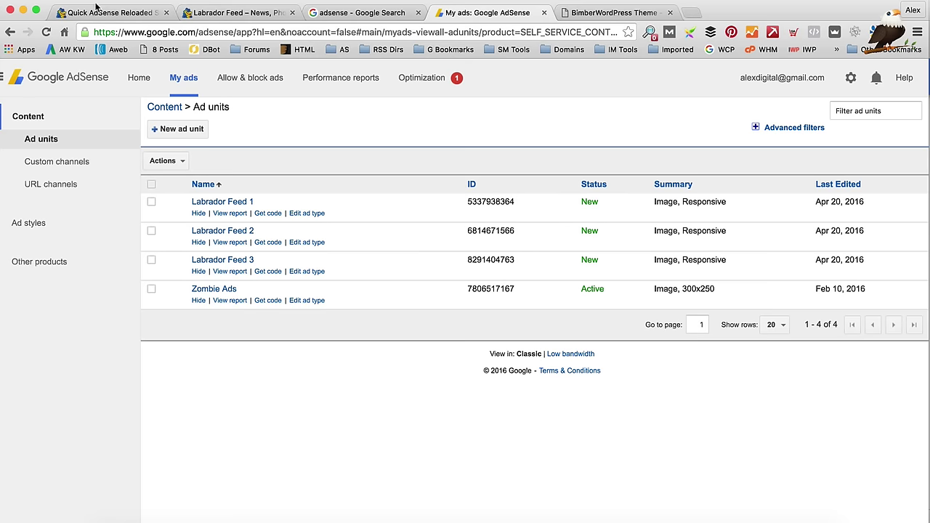
{"action": "left_click", "coordinate": [105, 13]}
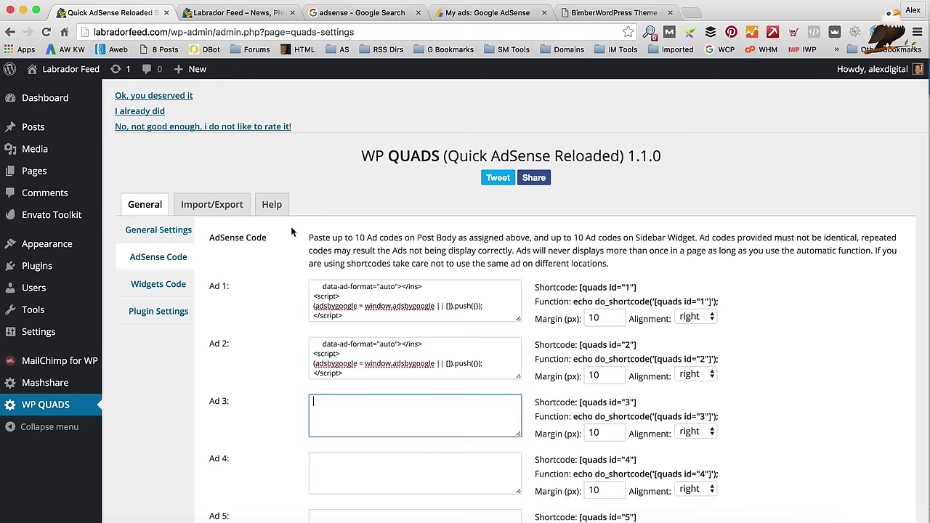
{"action": "key", "text": "super+v"}
{"action": "scroll", "coordinate": [372, 349], "scroll_direction": "down", "scroll_amount": 3}
{"action": "left_click", "coordinate": [370, 371]}
Create display-only unit 'Labrador Feed 4', paste its code into Ad 4, and save WP QUADS settings
{"action": "left_click", "coordinate": [487, 12]}
{"action": "left_click", "coordinate": [174, 125]}
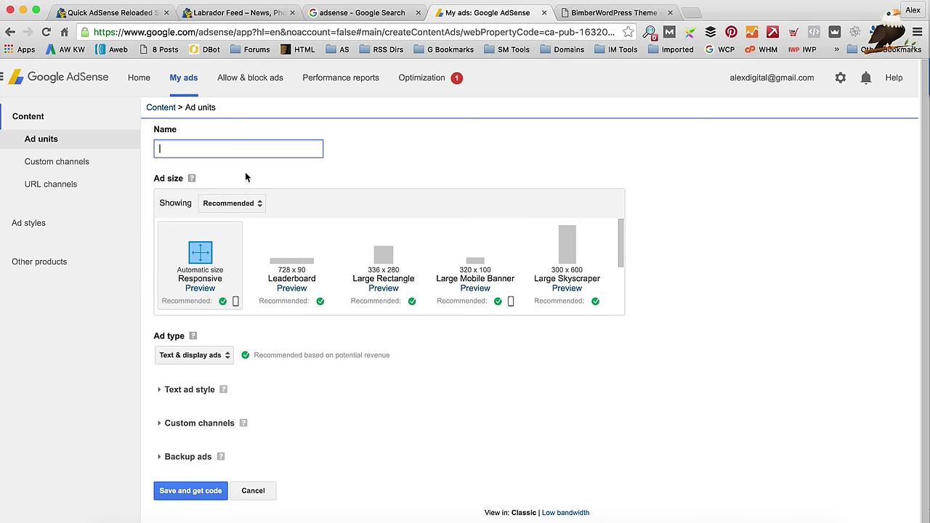
{"action": "type", "text": "Labrador Feed 4"}
{"action": "scroll", "coordinate": [320, 309], "scroll_direction": "down", "scroll_amount": 1}
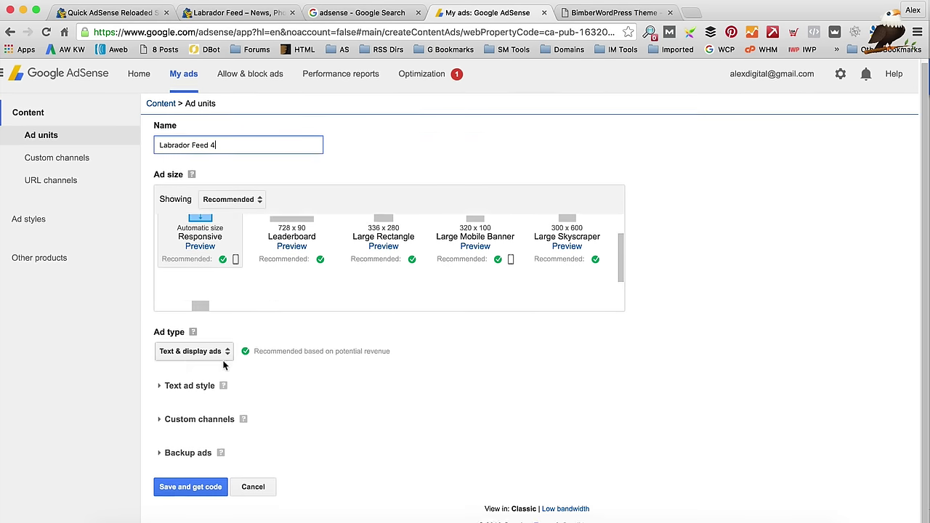
{"action": "left_click", "coordinate": [218, 356]}
{"action": "left_click", "coordinate": [206, 376]}
{"action": "left_click", "coordinate": [196, 490]}
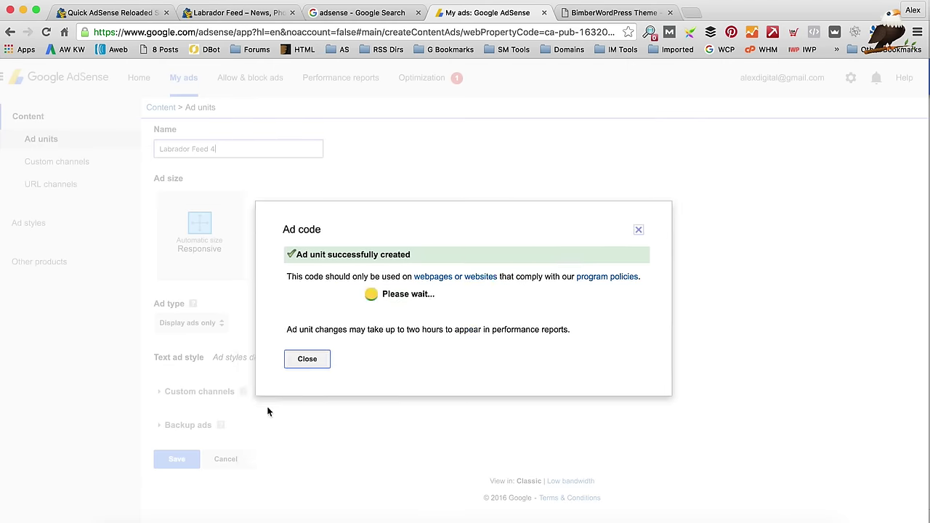
{"action": "left_click", "coordinate": [390, 318]}
{"action": "key", "text": "super+c"}
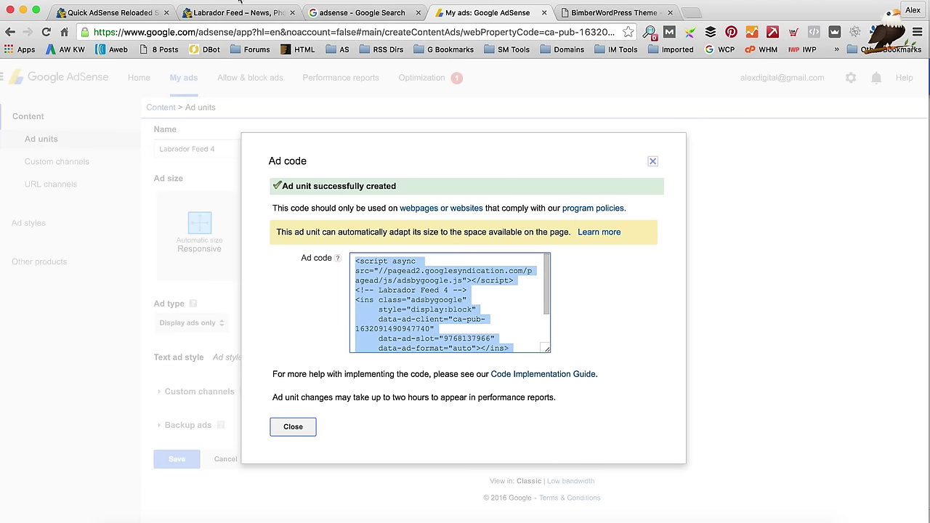
{"action": "left_click", "coordinate": [112, 12]}
{"action": "key", "text": "super+v"}
{"action": "scroll", "coordinate": [398, 337], "scroll_direction": "down", "scroll_amount": 3}
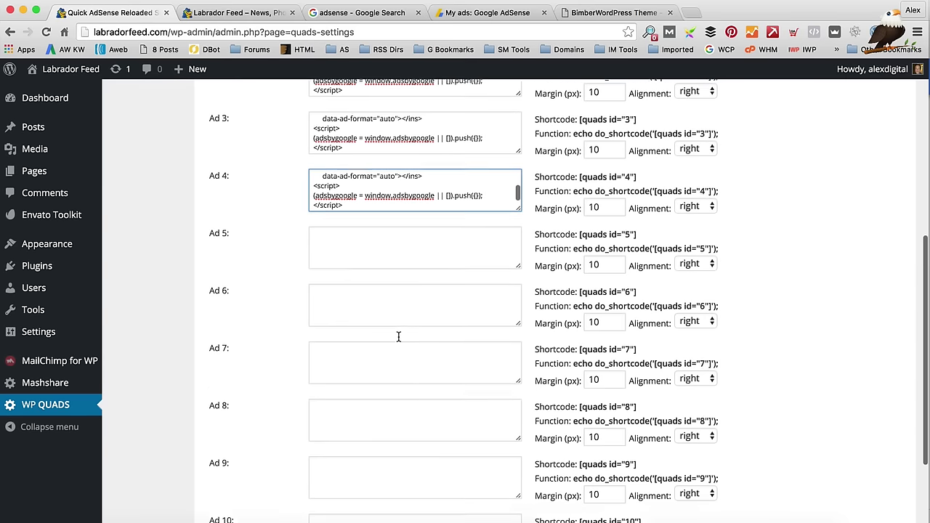
{"action": "scroll", "coordinate": [398, 336], "scroll_direction": "down", "scroll_amount": 3}
{"action": "left_click", "coordinate": [243, 453]}
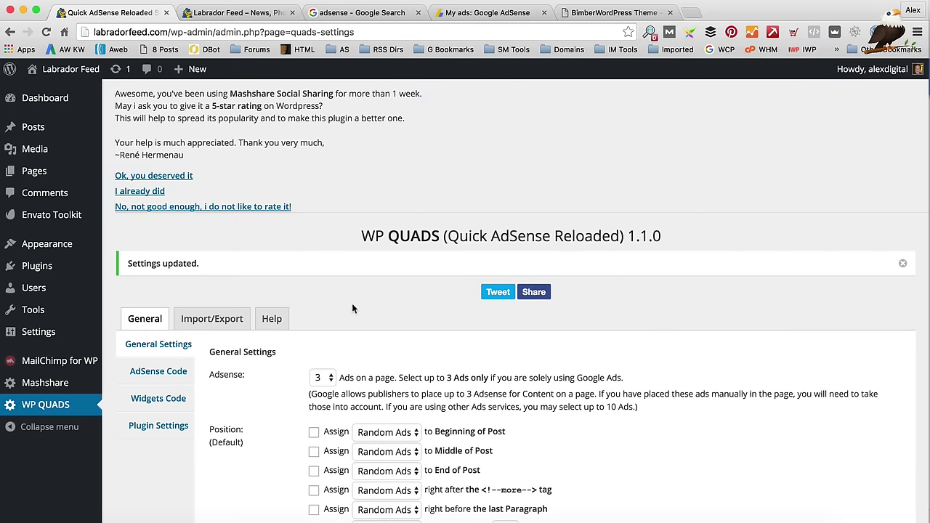
Place ad1 before header, ad2 before content, ad3 before Related Entries, ad4 before More From, ad1 before comments
{"action": "scroll", "coordinate": [540, 127], "scroll_direction": "down", "scroll_amount": 4}
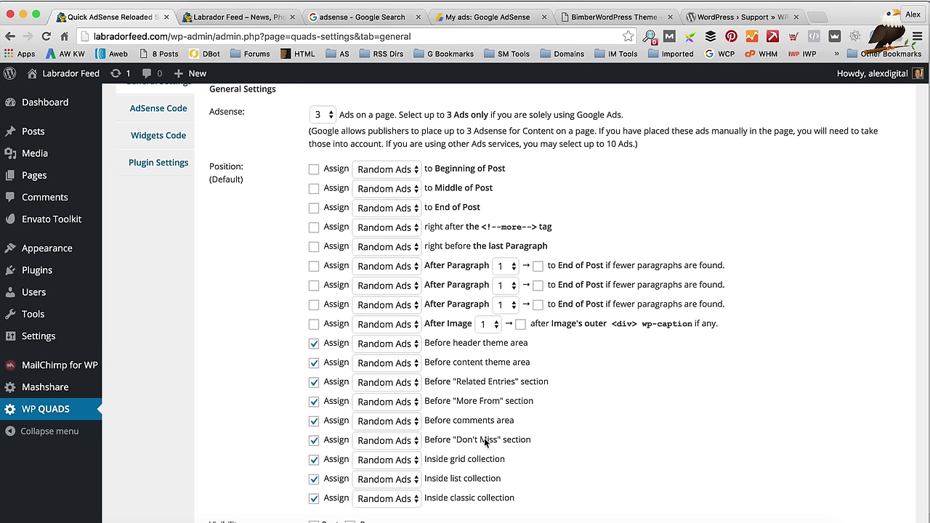
{"action": "scroll", "coordinate": [414, 476], "scroll_direction": "down", "scroll_amount": 1}
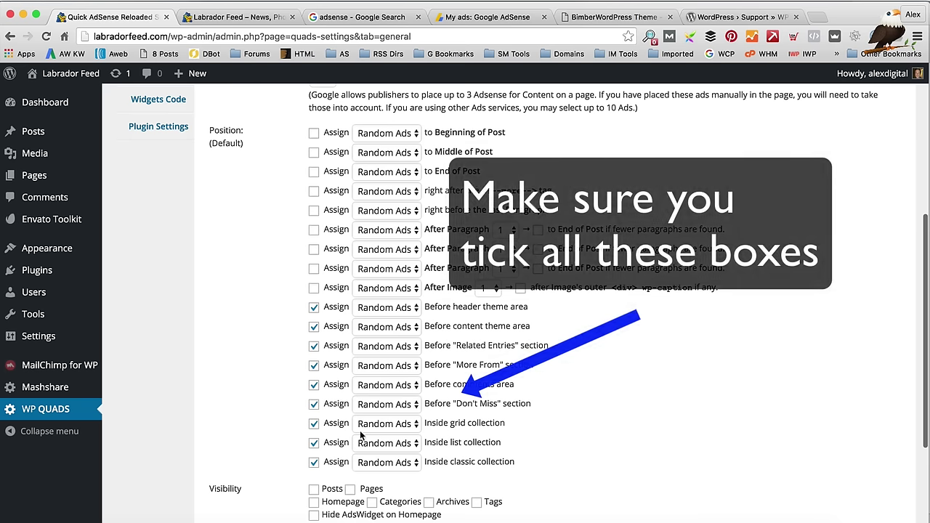
{"action": "left_click", "coordinate": [409, 309]}
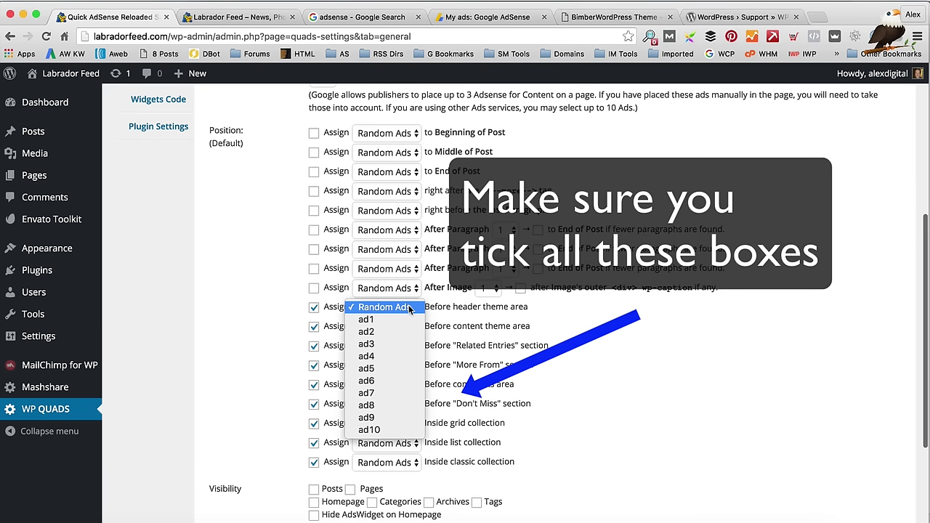
{"action": "left_click", "coordinate": [369, 320]}
{"action": "left_click", "coordinate": [374, 327]}
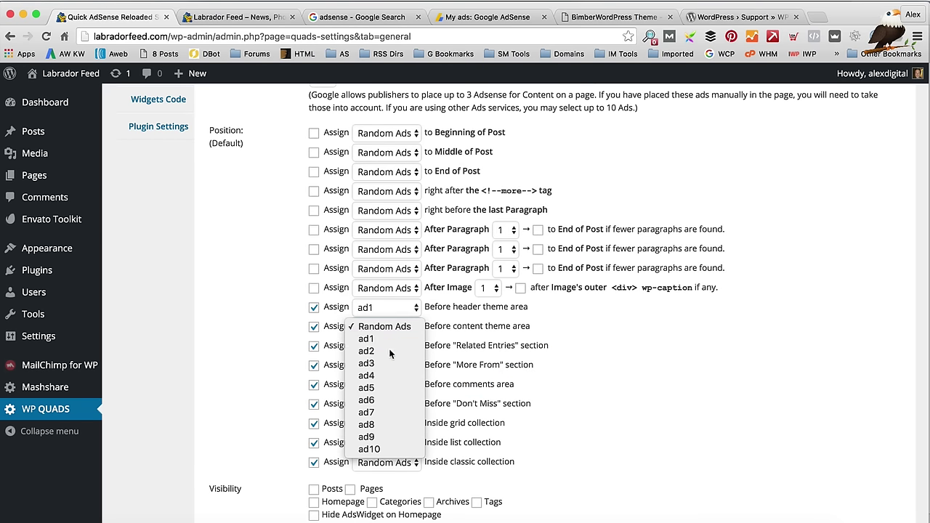
{"action": "left_click", "coordinate": [368, 351]}
{"action": "left_click", "coordinate": [393, 347]}
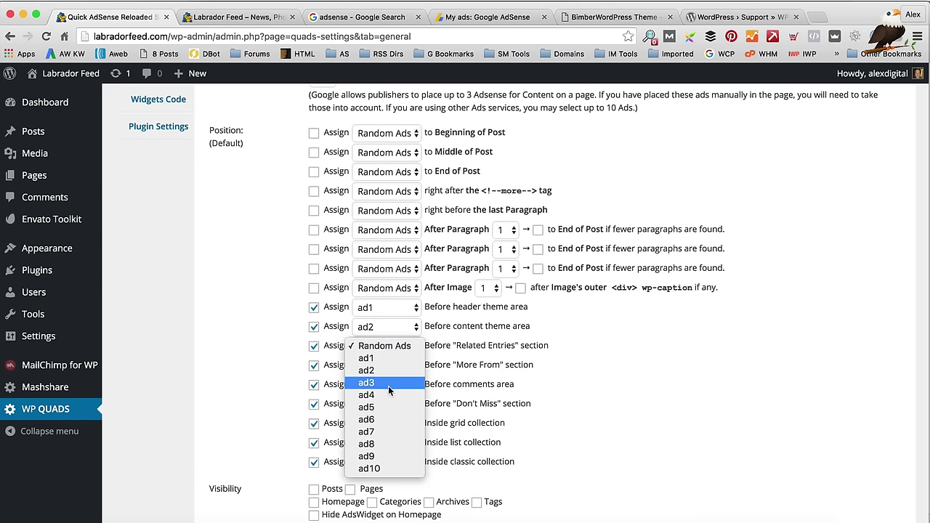
{"action": "left_click", "coordinate": [389, 383]}
{"action": "left_click", "coordinate": [394, 367]}
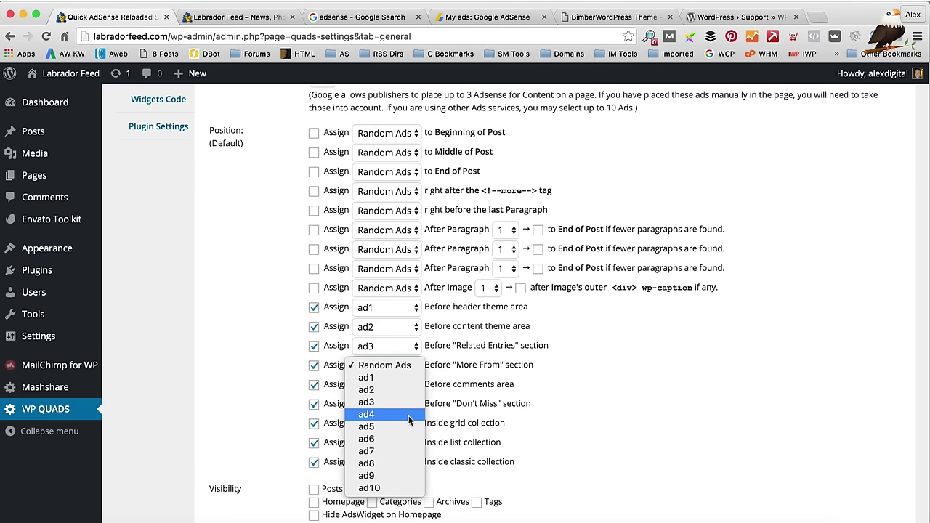
{"action": "left_click", "coordinate": [409, 415]}
{"action": "left_click", "coordinate": [399, 386]}
{"action": "left_click", "coordinate": [394, 398]}
Place ad2 before Don't Miss, ad3 in the grid collection, ad4 in list, and ad1 in classic collection
{"action": "left_click", "coordinate": [398, 407]}
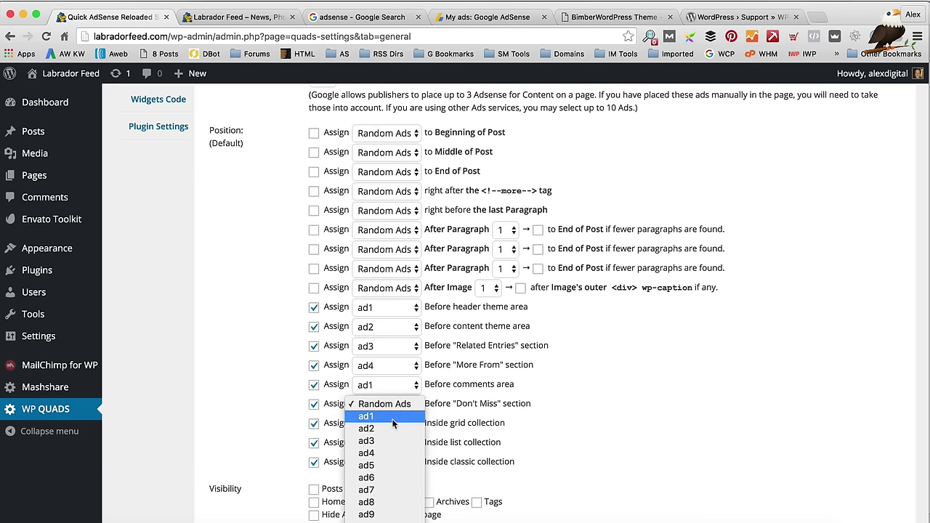
{"action": "left_click", "coordinate": [391, 429]}
{"action": "left_click", "coordinate": [392, 426]}
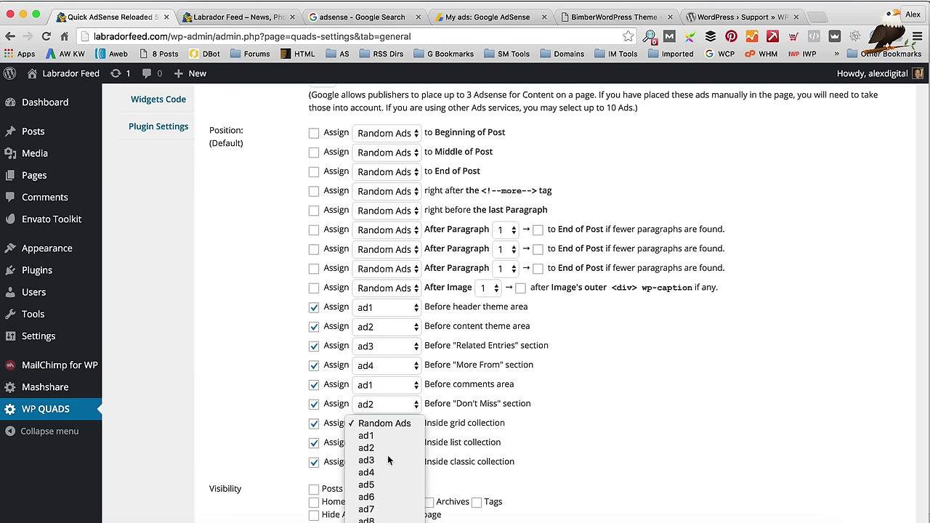
{"action": "left_click", "coordinate": [388, 460]}
{"action": "left_click", "coordinate": [386, 442]}
{"action": "left_click", "coordinate": [383, 495]}
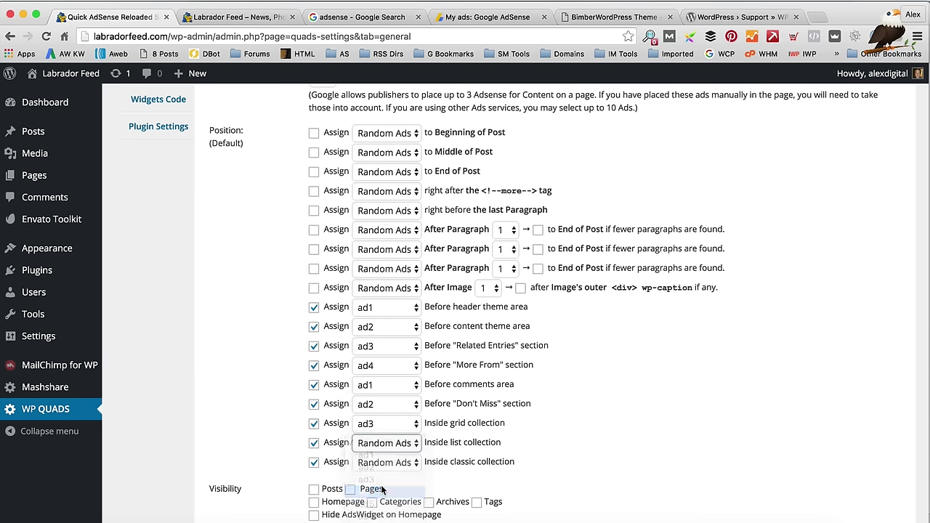
{"action": "left_click", "coordinate": [387, 463]}
{"action": "left_click", "coordinate": [374, 475]}
Show ads on Posts, Pages, Homepage, Categories, Archives and Tags, and save the WP QUADS settings
{"action": "scroll", "coordinate": [498, 418], "scroll_direction": "down", "scroll_amount": 5}
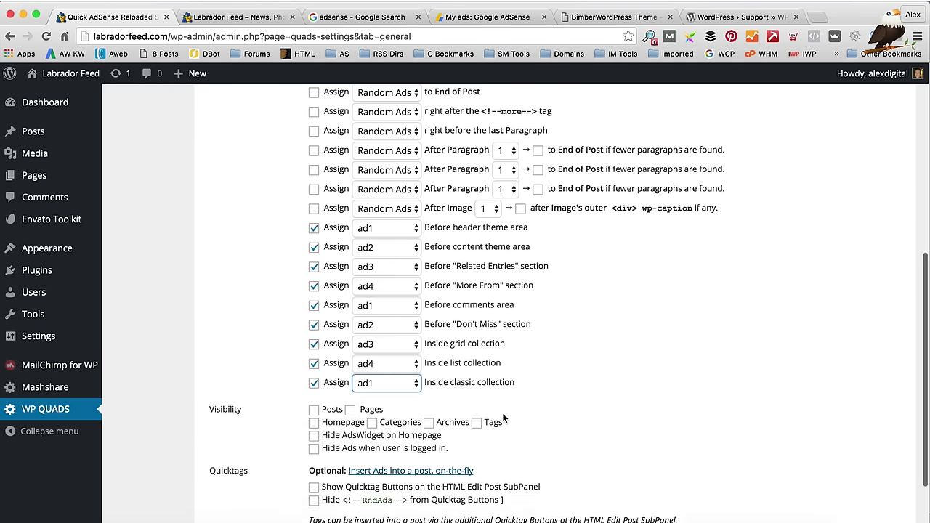
{"action": "left_click", "coordinate": [313, 375]}
{"action": "left_click", "coordinate": [314, 362]}
{"action": "left_click", "coordinate": [350, 362]}
{"action": "left_click", "coordinate": [372, 377]}
{"action": "left_click", "coordinate": [429, 375]}
{"action": "left_click", "coordinate": [477, 376]}
{"action": "left_click", "coordinate": [242, 517]}
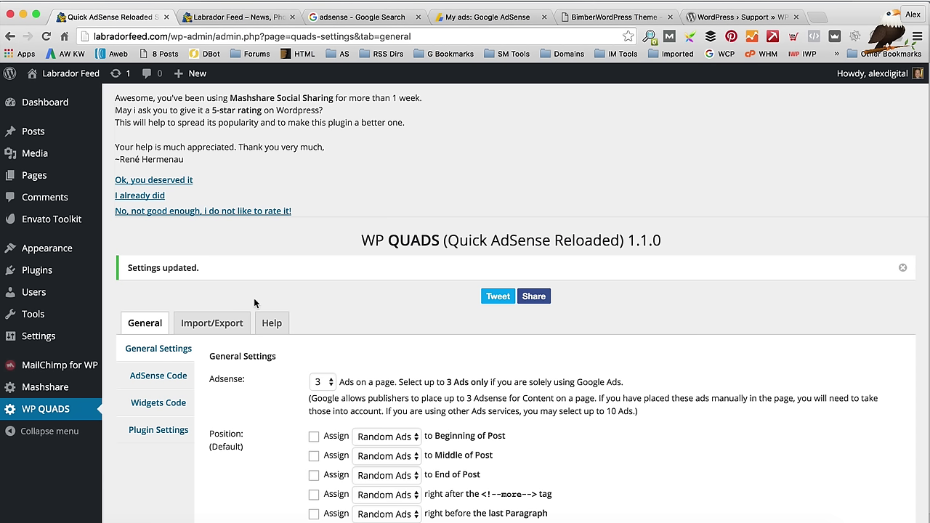
{"action": "left_click", "coordinate": [218, 16]}
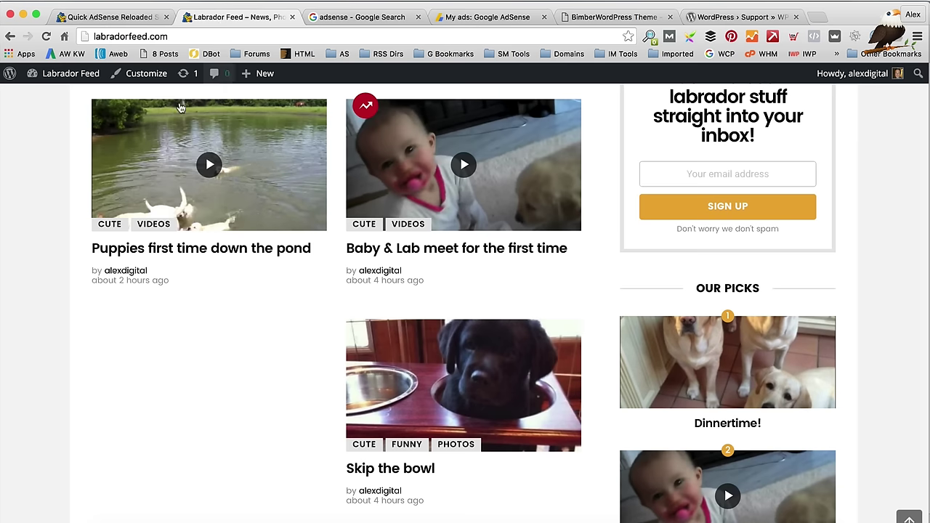
Reload the live front page and scroll through it to check the new ads
{"action": "left_click", "coordinate": [46, 35]}
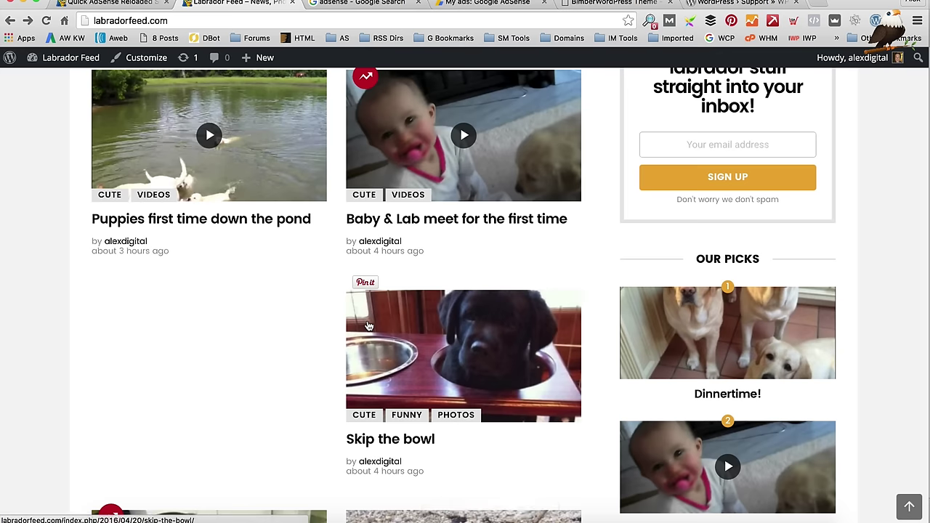
{"action": "scroll", "coordinate": [368, 326], "scroll_direction": "down", "scroll_amount": 4}
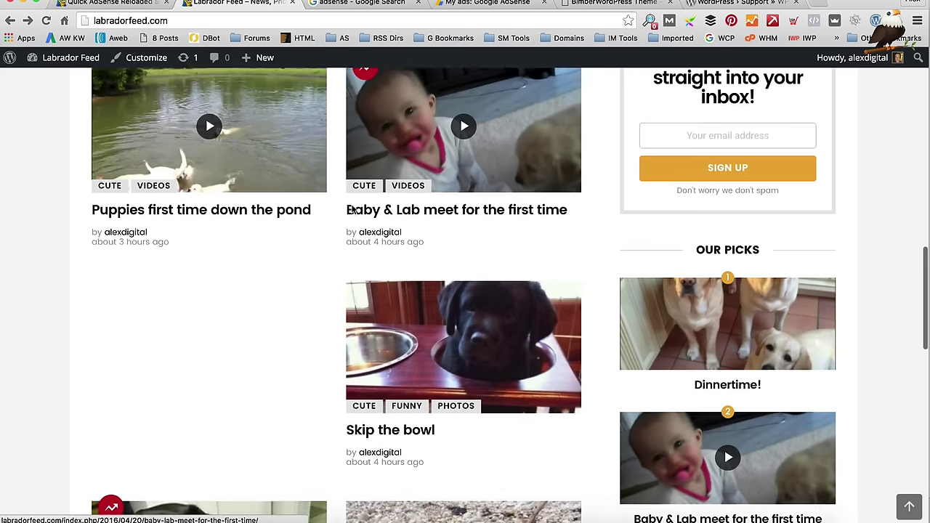
{"action": "scroll", "coordinate": [281, 210], "scroll_direction": "down", "scroll_amount": 10}
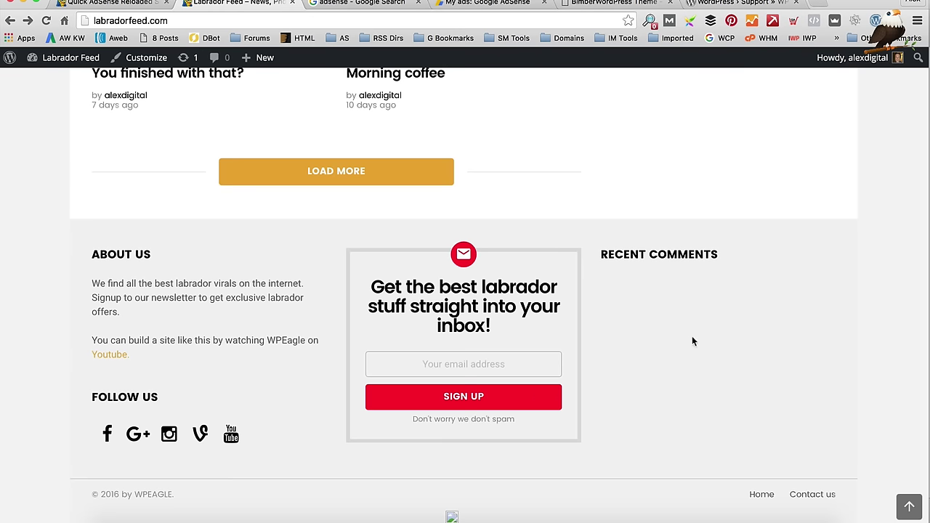
{"action": "scroll", "coordinate": [678, 333], "scroll_direction": "up", "scroll_amount": 20}
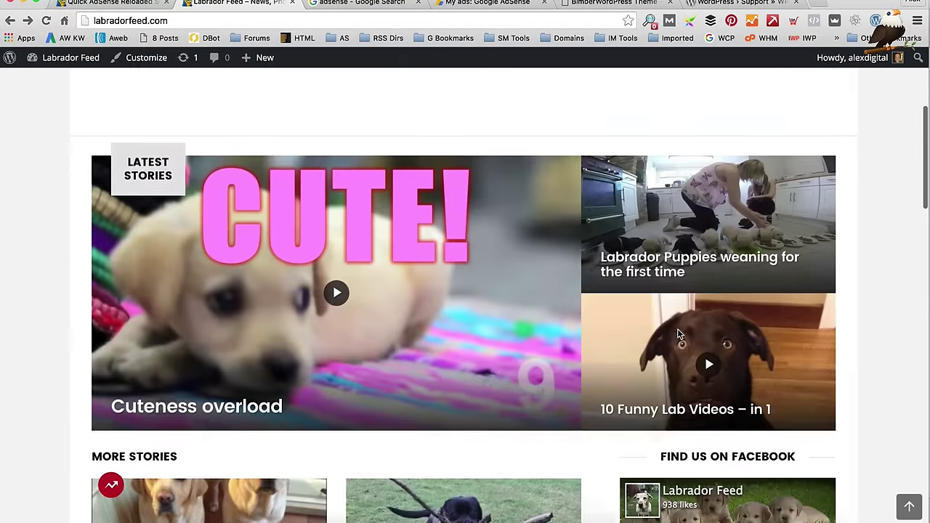
{"action": "scroll", "coordinate": [678, 333], "scroll_direction": "up", "scroll_amount": 4}
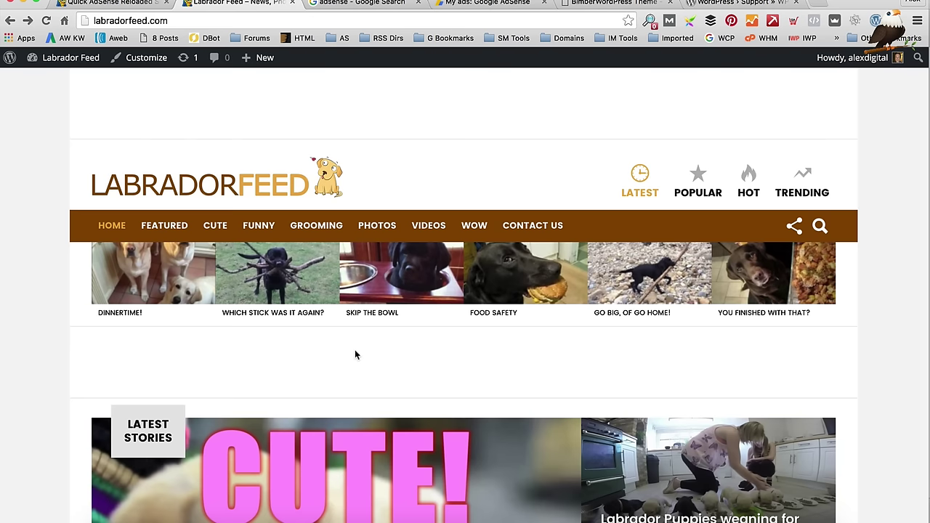
{"action": "scroll", "coordinate": [749, 331], "scroll_direction": "down", "scroll_amount": 3}
{"action": "scroll", "coordinate": [749, 332], "scroll_direction": "up", "scroll_amount": 3}
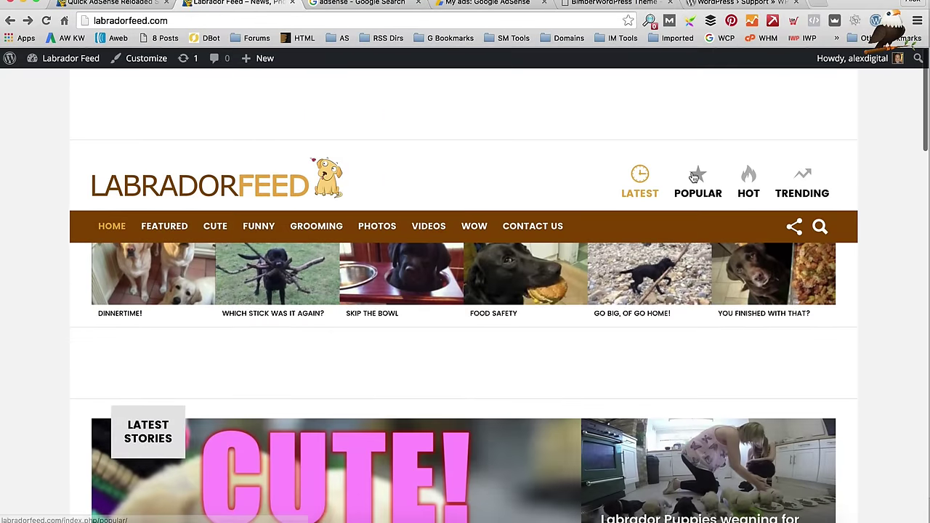
Look through the site's Popular, Hot and Contact Us pages
{"action": "left_click", "coordinate": [702, 185]}
{"action": "scroll", "coordinate": [703, 185], "scroll_direction": "down", "scroll_amount": 5}
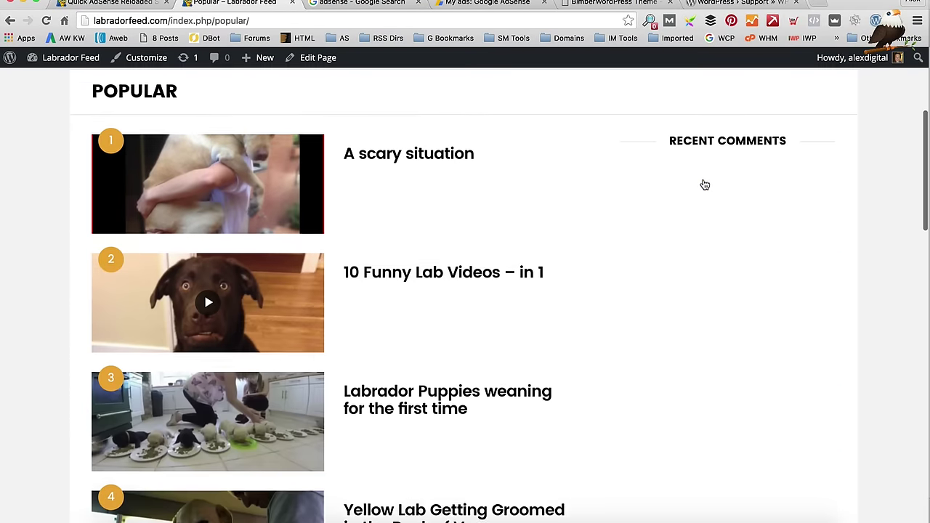
{"action": "scroll", "coordinate": [702, 184], "scroll_direction": "up", "scroll_amount": 5}
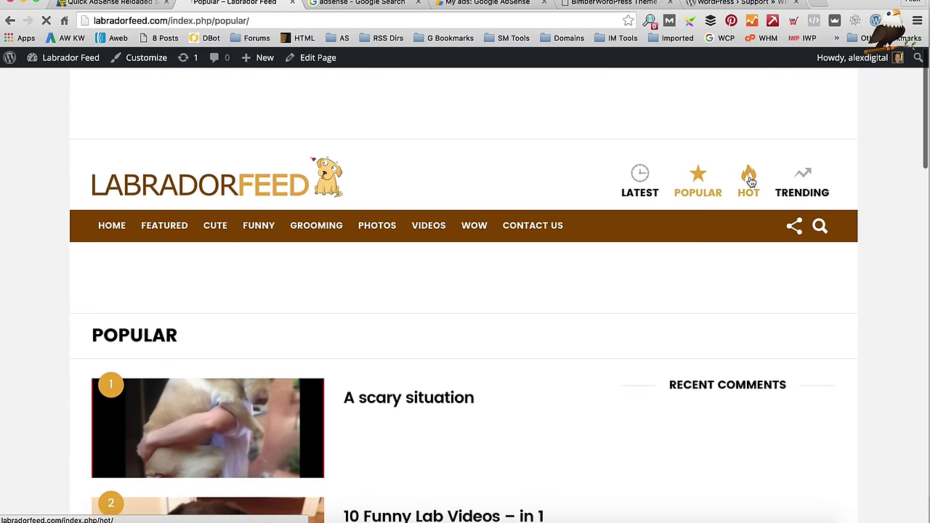
{"action": "left_click", "coordinate": [749, 179]}
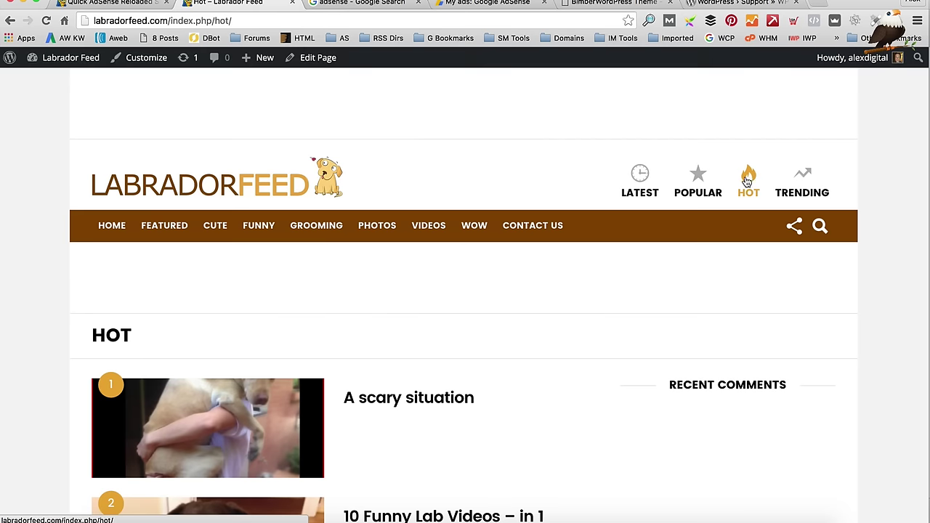
{"action": "left_click", "coordinate": [545, 230]}
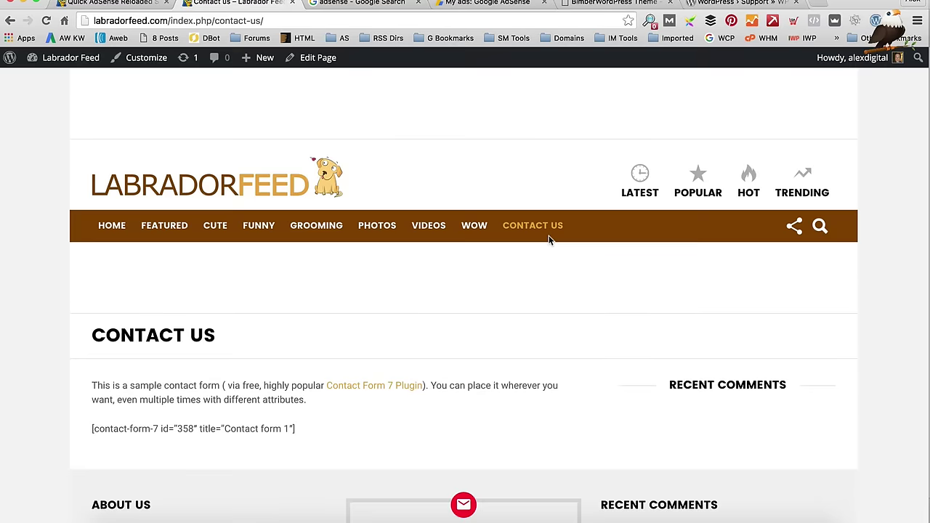
{"action": "scroll", "coordinate": [548, 240], "scroll_direction": "down", "scroll_amount": 2}
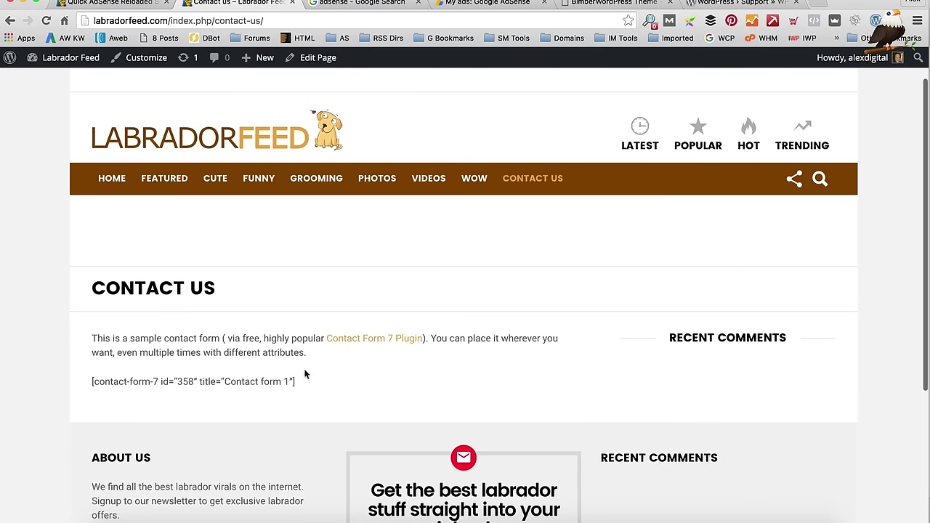
{"action": "scroll", "coordinate": [320, 307], "scroll_direction": "down", "scroll_amount": 1}
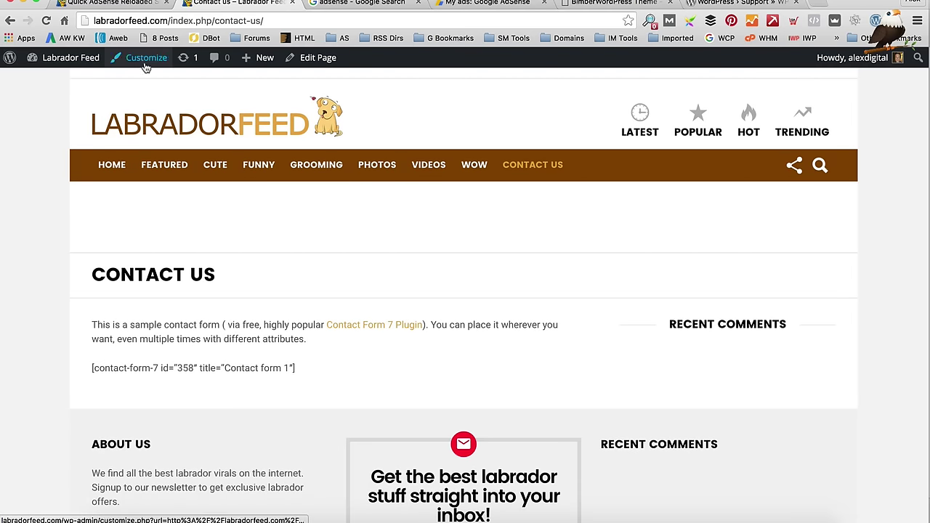
{"action": "scroll", "coordinate": [215, 217], "scroll_direction": "down", "scroll_amount": 2}
{"action": "scroll", "coordinate": [218, 220], "scroll_direction": "up", "scroll_amount": 3}
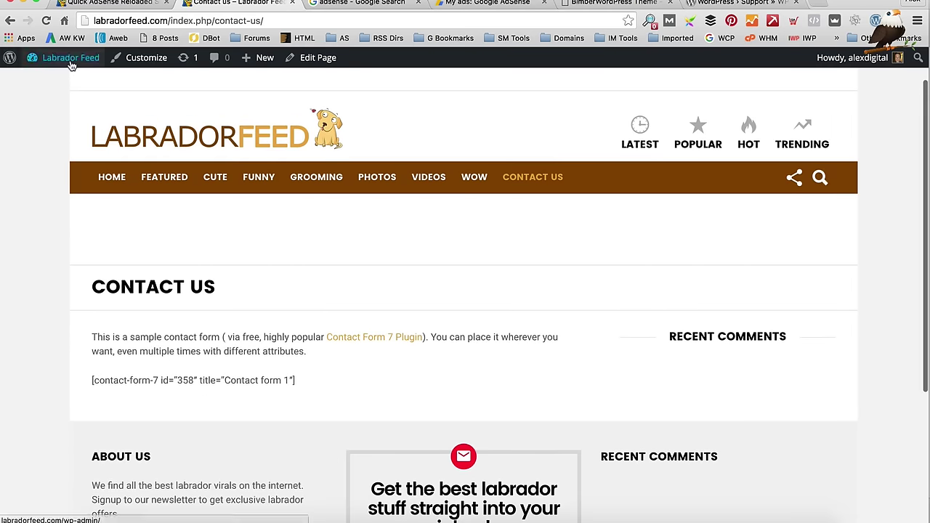
{"action": "mouse_move", "coordinate": [71, 64]}
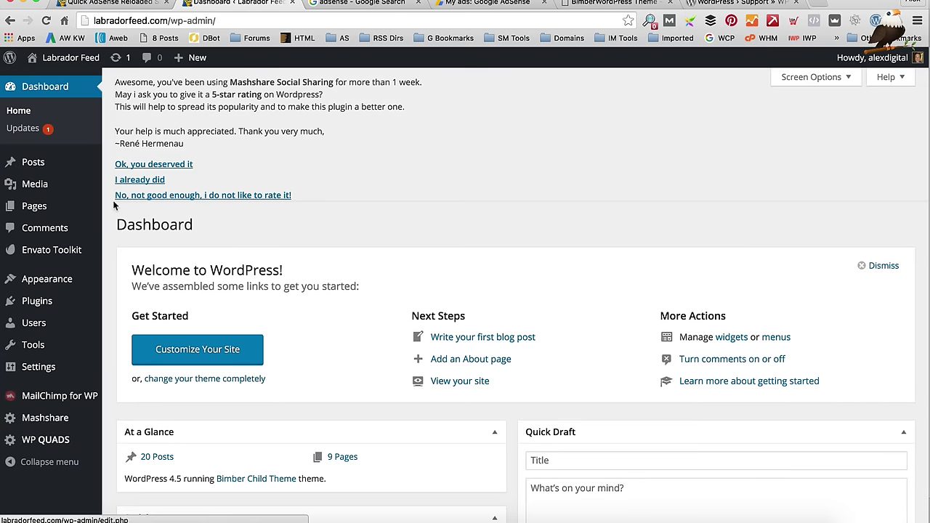
Search the plugin directory for 'contact form 7', then install and activate Contact Form 7
{"action": "mouse_move", "coordinate": [56, 301]}
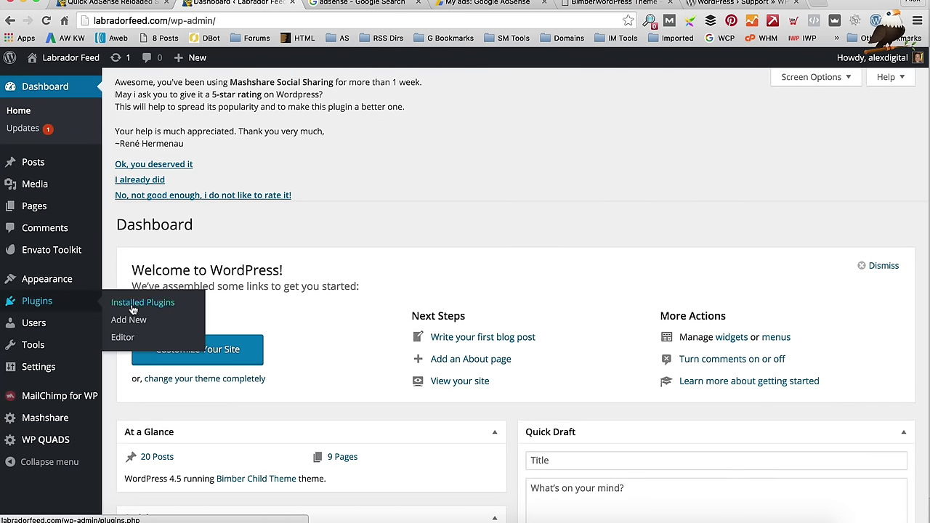
{"action": "left_click", "coordinate": [203, 321]}
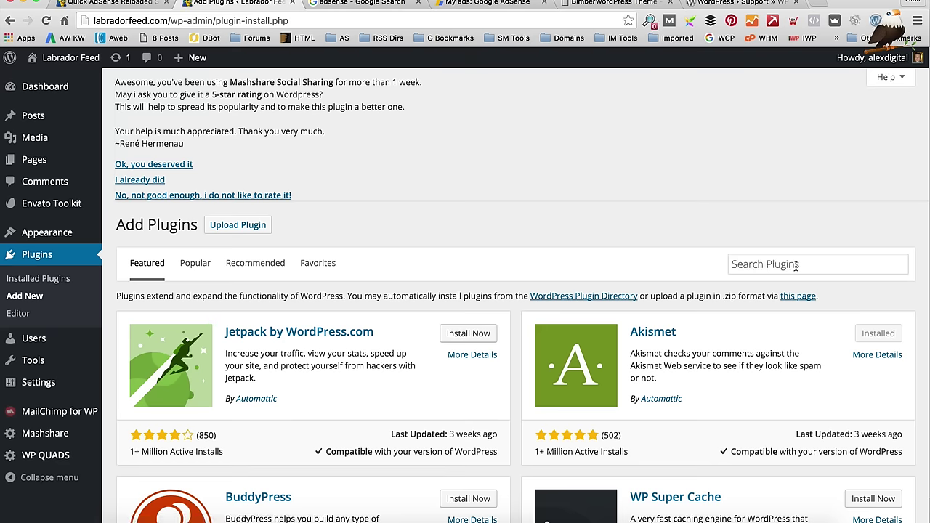
{"action": "left_click", "coordinate": [796, 266]}
{"action": "type", "text": "conta"}
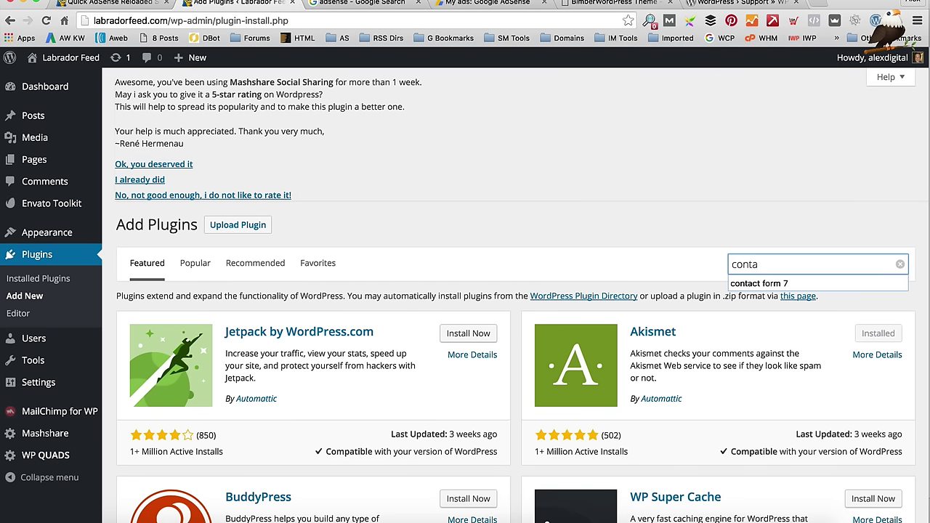
{"action": "key", "text": "Down"}
{"action": "key", "text": "Return"}
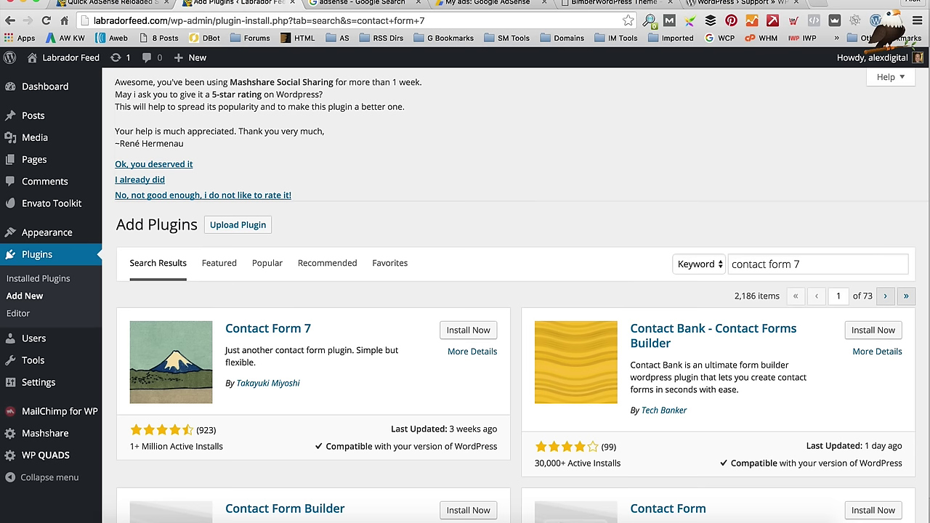
{"action": "left_click", "coordinate": [468, 331]}
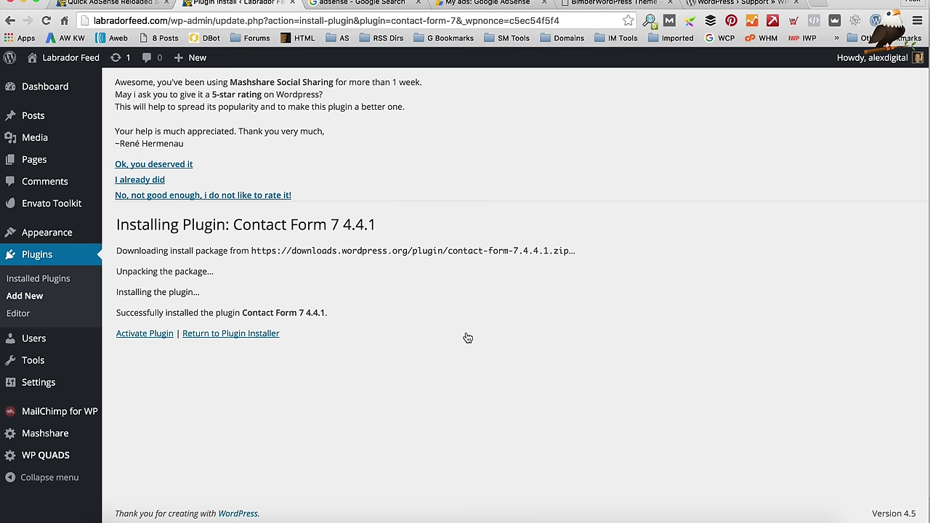
{"action": "left_click", "coordinate": [168, 338]}
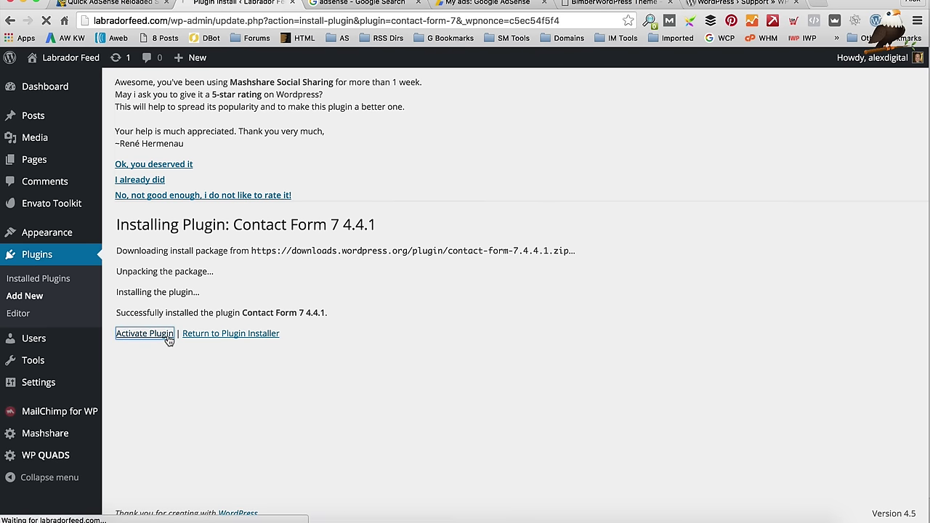
{"action": "scroll", "coordinate": [418, 285], "scroll_direction": "up", "scroll_amount": 5}
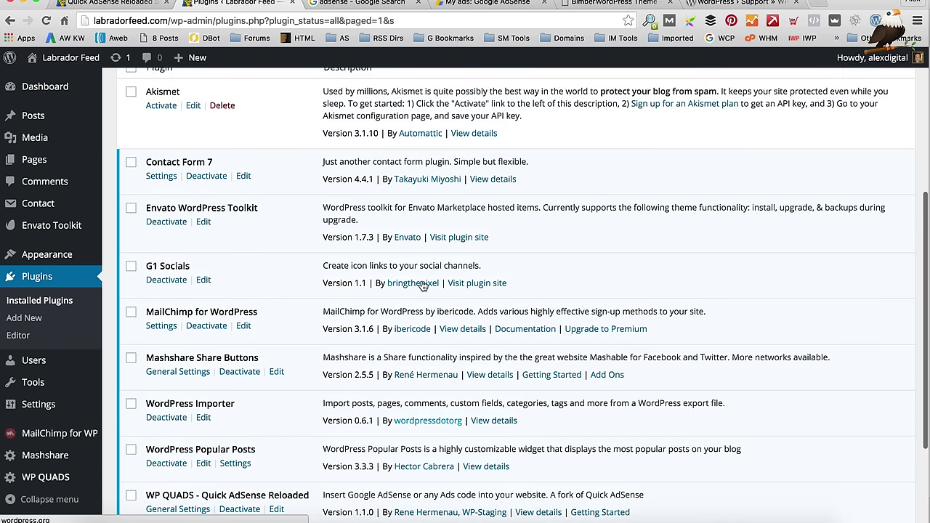
Open Contact form 1 in the editor, close the text tag generator unused, and save the form
{"action": "mouse_move", "coordinate": [31, 212]}
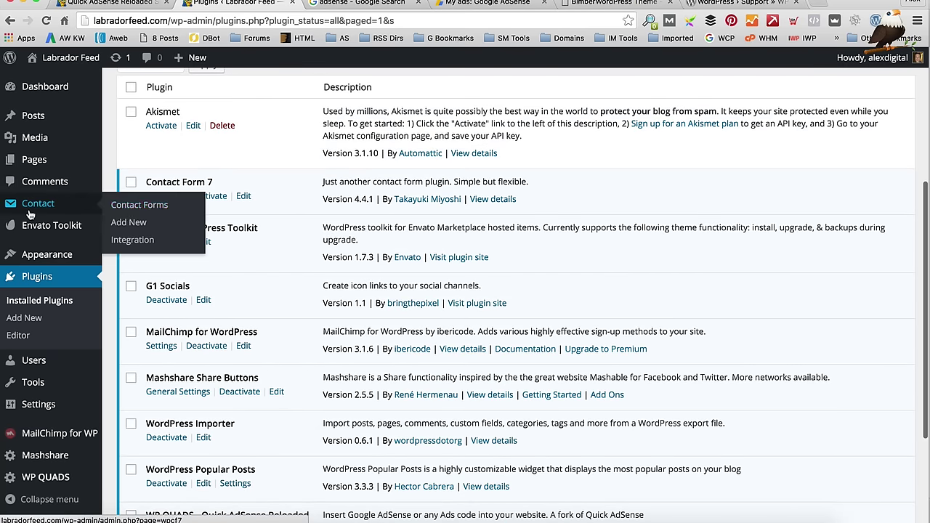
{"action": "left_click", "coordinate": [135, 205]}
{"action": "scroll", "coordinate": [309, 213], "scroll_direction": "down", "scroll_amount": 2}
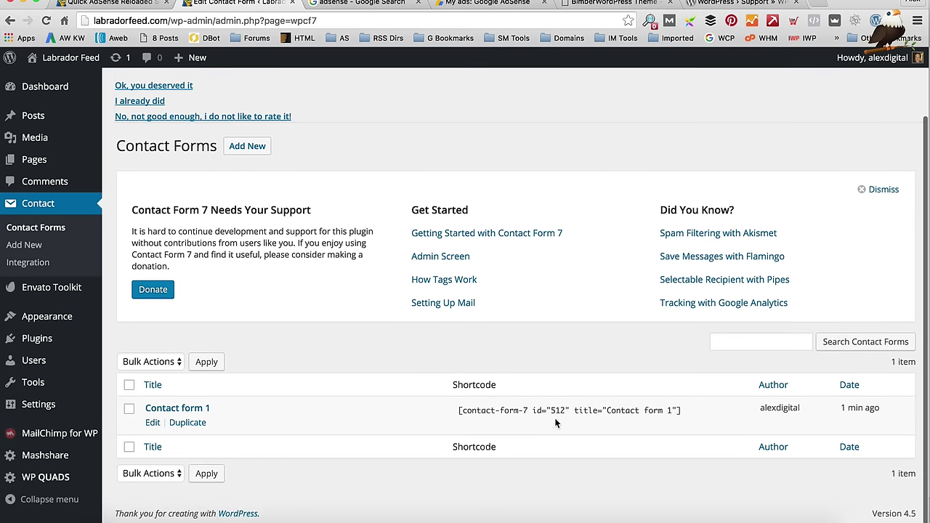
{"action": "left_click", "coordinate": [153, 422]}
{"action": "scroll", "coordinate": [429, 367], "scroll_direction": "down", "scroll_amount": 4}
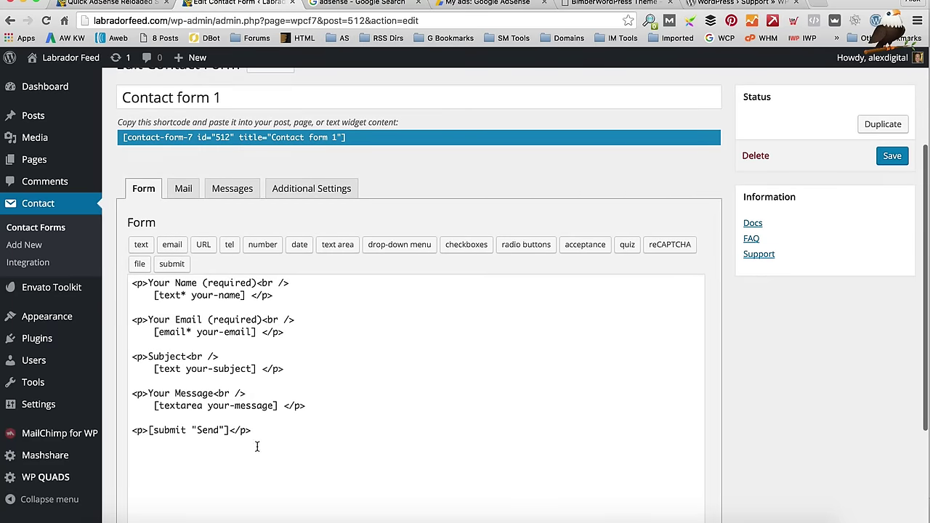
{"action": "scroll", "coordinate": [412, 434], "scroll_direction": "down", "scroll_amount": 4}
{"action": "scroll", "coordinate": [412, 433], "scroll_direction": "up", "scroll_amount": 8}
{"action": "scroll", "coordinate": [412, 433], "scroll_direction": "down", "scroll_amount": 5}
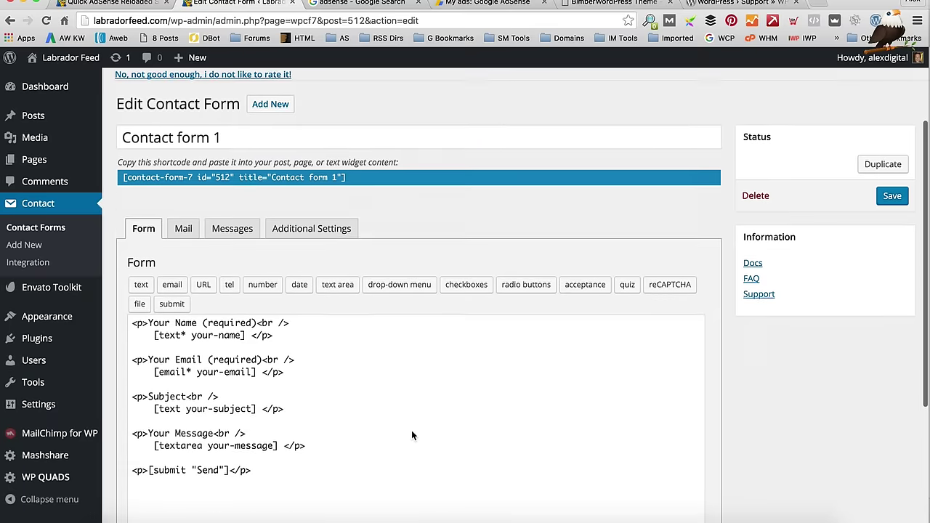
{"action": "scroll", "coordinate": [412, 435], "scroll_direction": "down", "scroll_amount": 1}
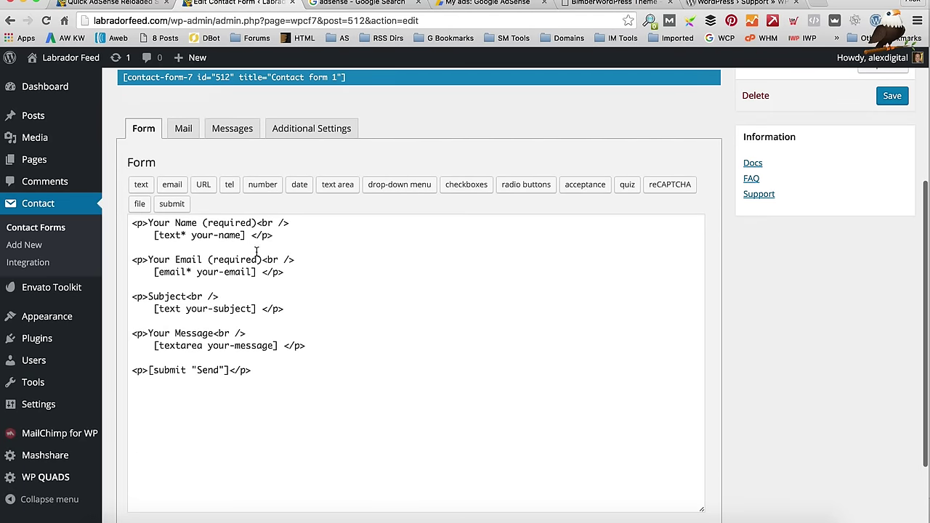
{"action": "left_click", "coordinate": [140, 188]}
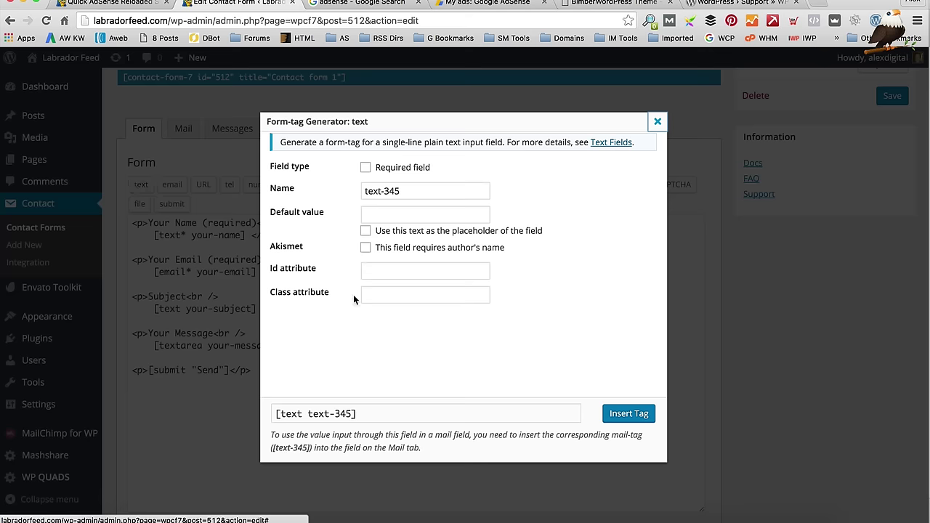
{"action": "left_click", "coordinate": [656, 123]}
{"action": "scroll", "coordinate": [357, 214], "scroll_direction": "down", "scroll_amount": 3}
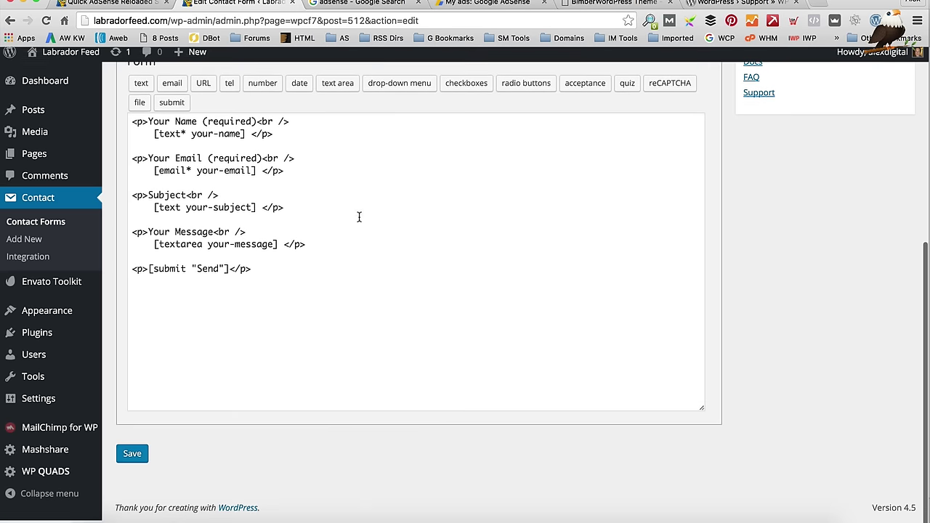
{"action": "left_click", "coordinate": [133, 465]}
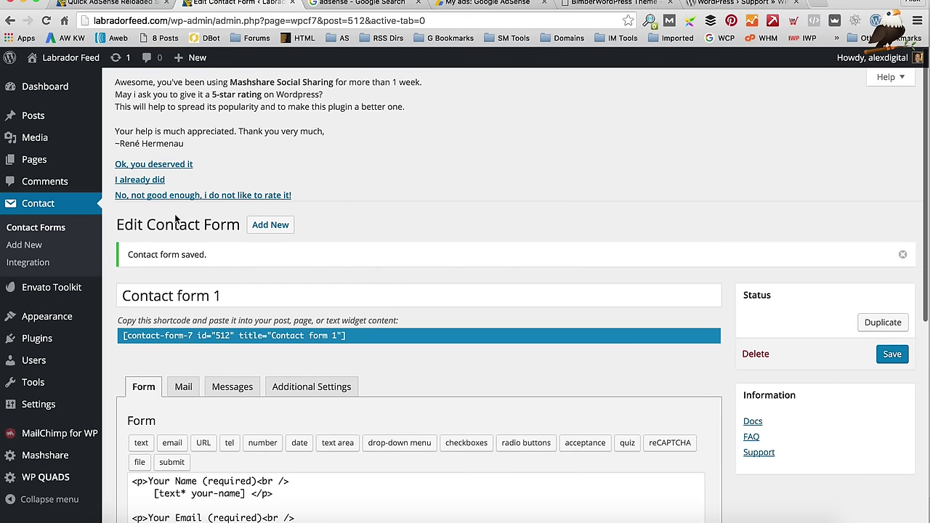
Go from the live site's Contact Us page into its page editor
{"action": "left_click", "coordinate": [57, 84]}
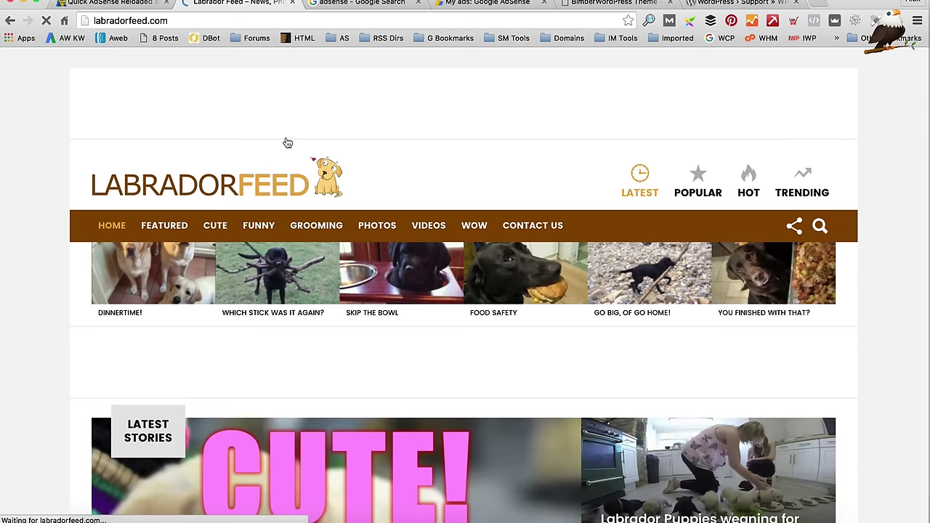
{"action": "left_click", "coordinate": [533, 227]}
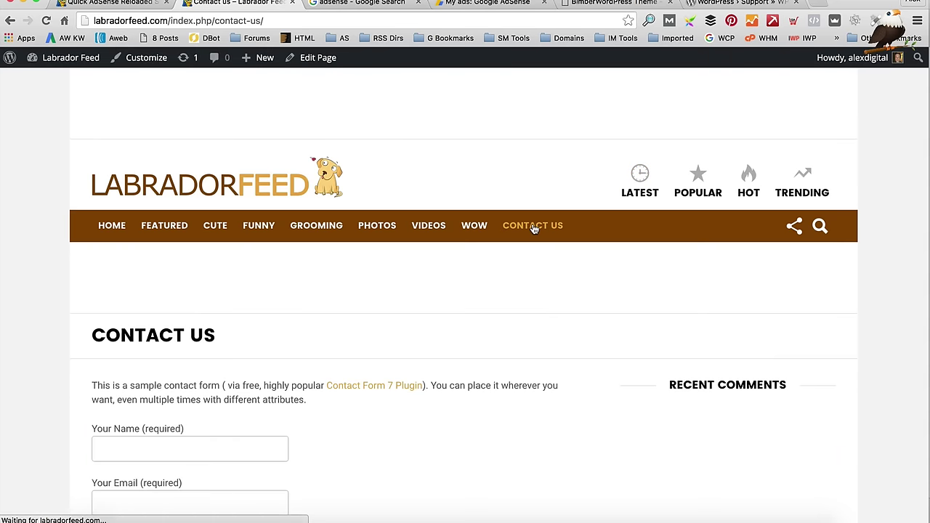
{"action": "scroll", "coordinate": [533, 227], "scroll_direction": "down", "scroll_amount": 3}
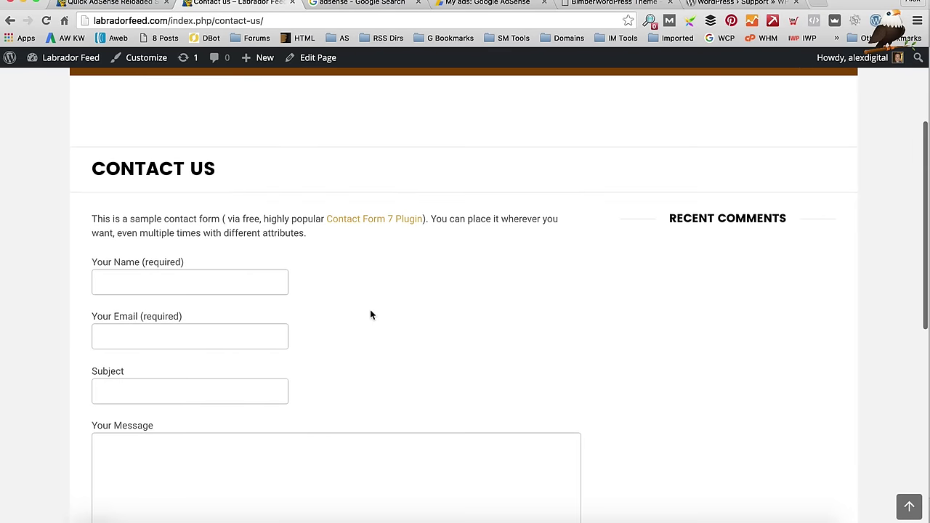
{"action": "scroll", "coordinate": [367, 316], "scroll_direction": "down", "scroll_amount": 2}
{"action": "scroll", "coordinate": [370, 312], "scroll_direction": "up", "scroll_amount": 2}
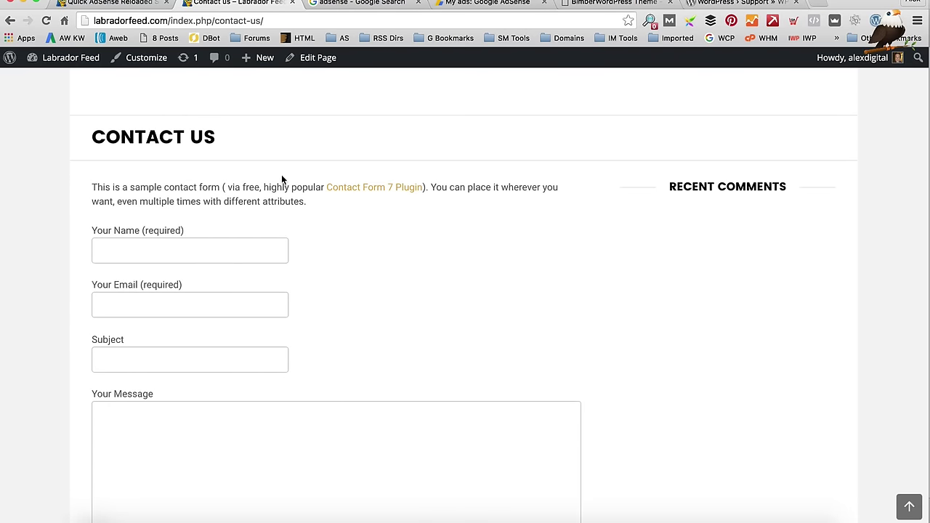
{"action": "left_click", "coordinate": [326, 57]}
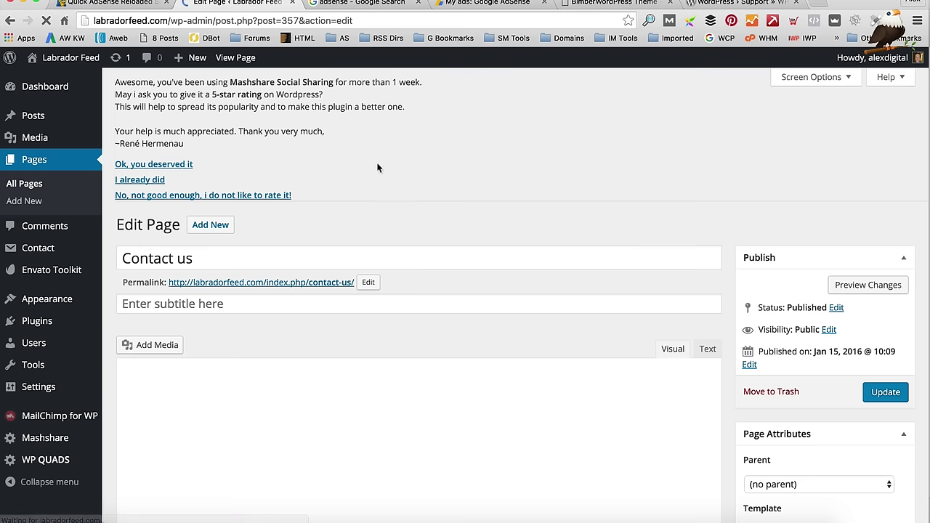
Replace the intro with 'Got something labrador to share? Use the form below!' and update the page
{"action": "left_click_drag", "start_coordinate": [432, 428], "coordinate": [127, 404]}
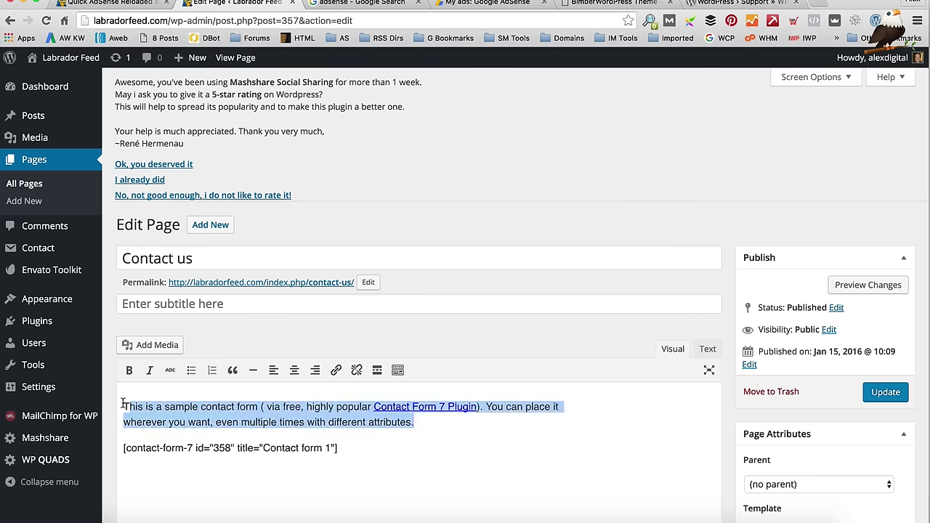
{"action": "type", "text": "Got"}
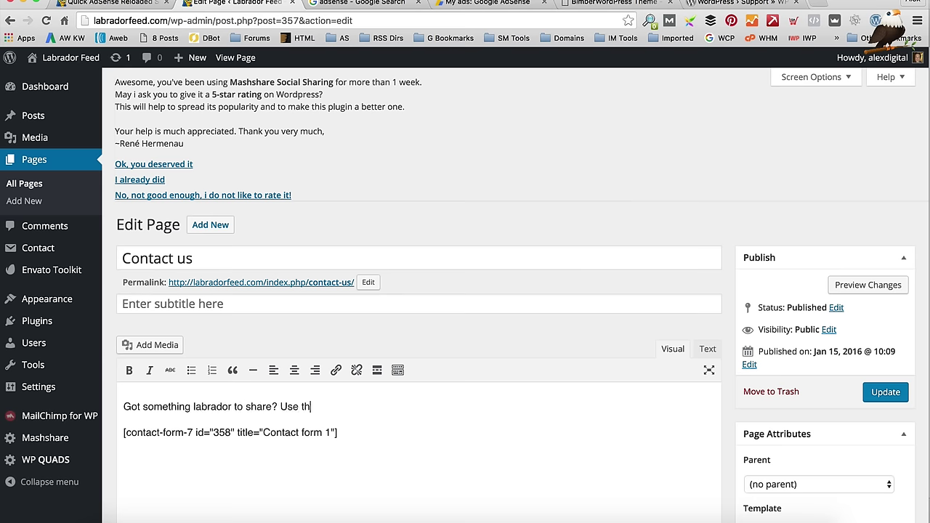
{"action": "scroll", "coordinate": [897, 313], "scroll_direction": "down", "scroll_amount": 3}
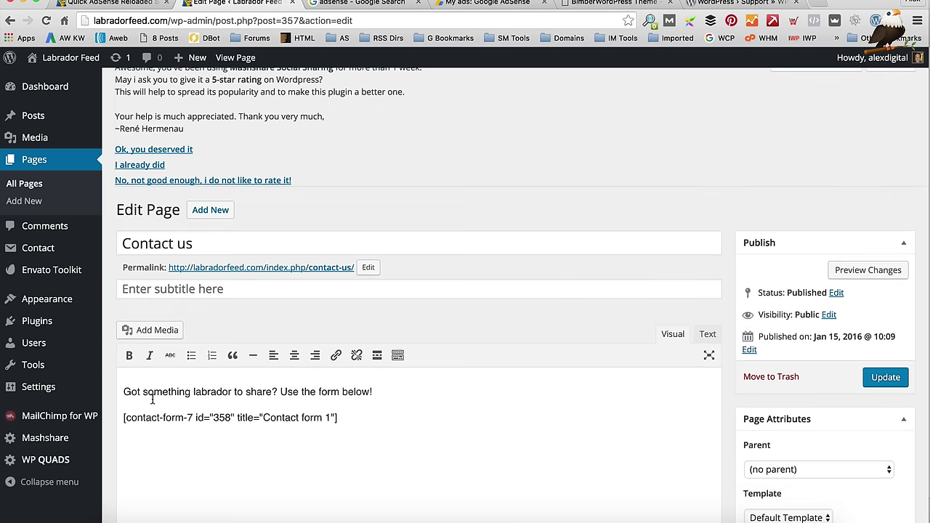
{"action": "left_click", "coordinate": [886, 272]}
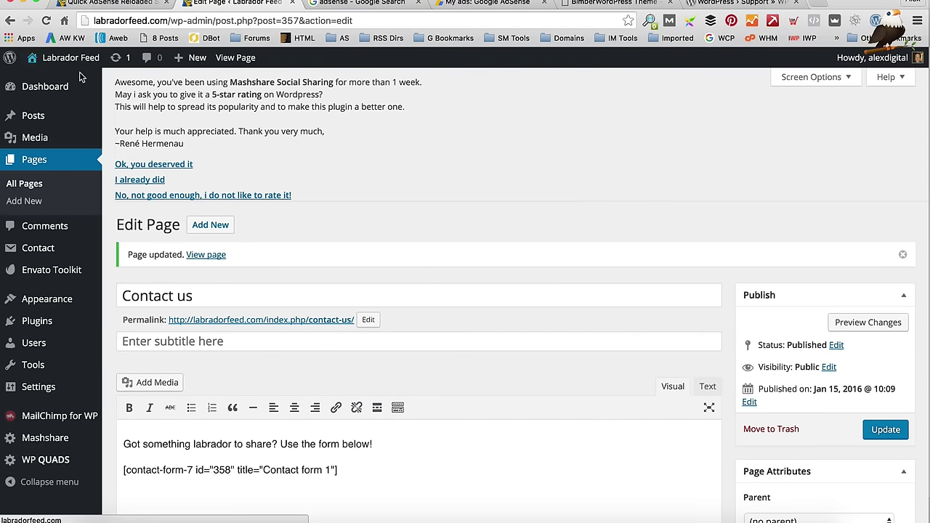
{"action": "mouse_move", "coordinate": [76, 81]}
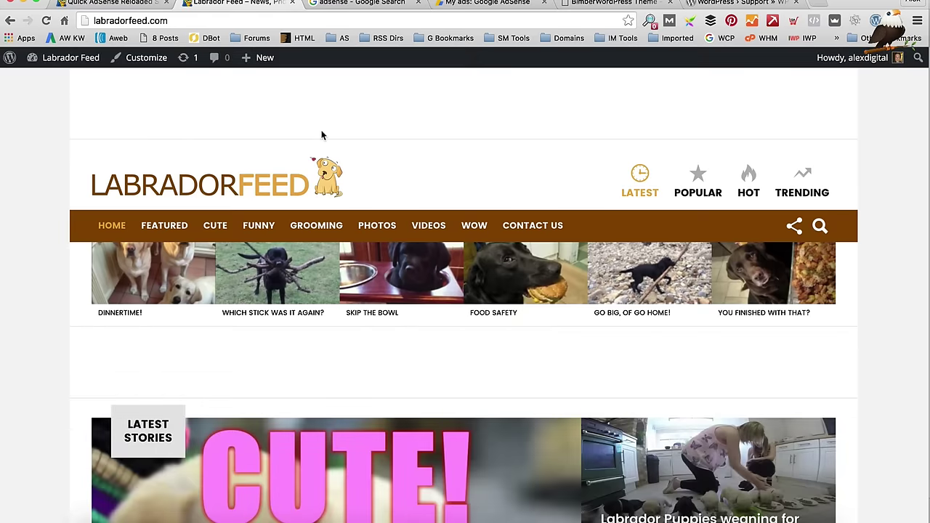
Clear the /the-bomb link from the Footer Stamp URL in Site Identity
{"action": "scroll", "coordinate": [322, 135], "scroll_direction": "down", "scroll_amount": 10}
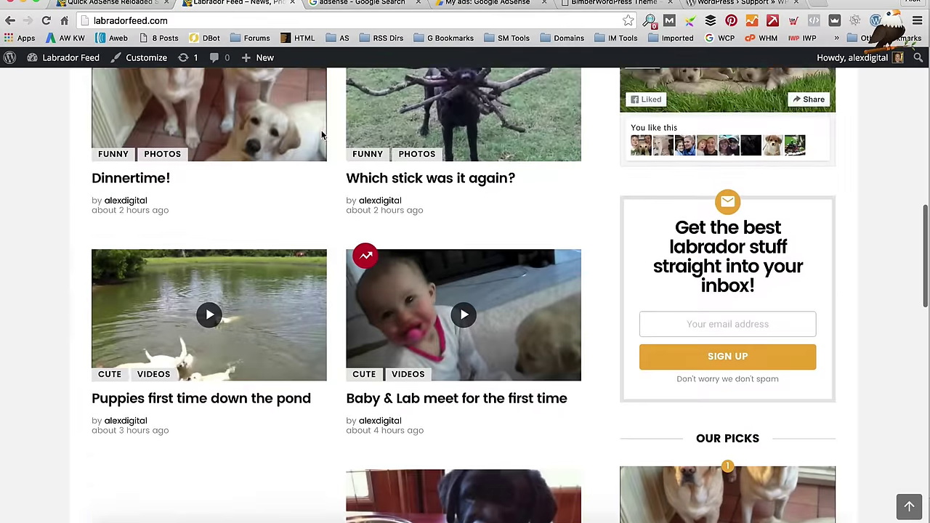
{"action": "scroll", "coordinate": [322, 135], "scroll_direction": "down", "scroll_amount": 3}
{"action": "scroll", "coordinate": [320, 134], "scroll_direction": "down", "scroll_amount": 5}
{"action": "scroll", "coordinate": [313, 132], "scroll_direction": "down", "scroll_amount": 6}
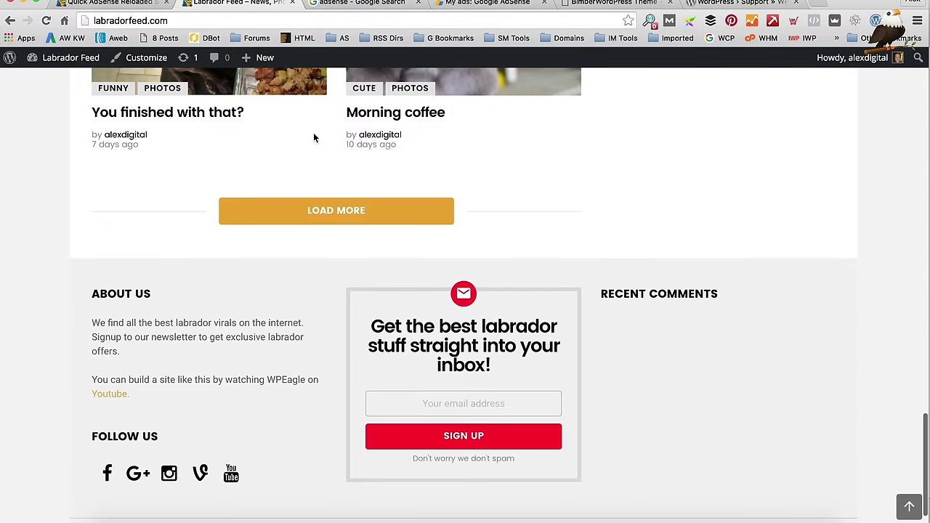
{"action": "scroll", "coordinate": [313, 133], "scroll_direction": "down", "scroll_amount": 1}
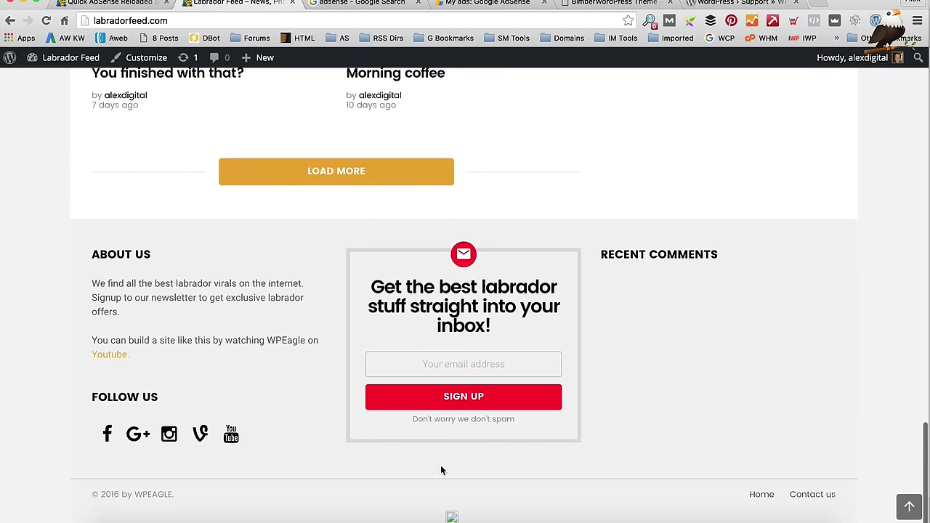
{"action": "mouse_move", "coordinate": [473, 515]}
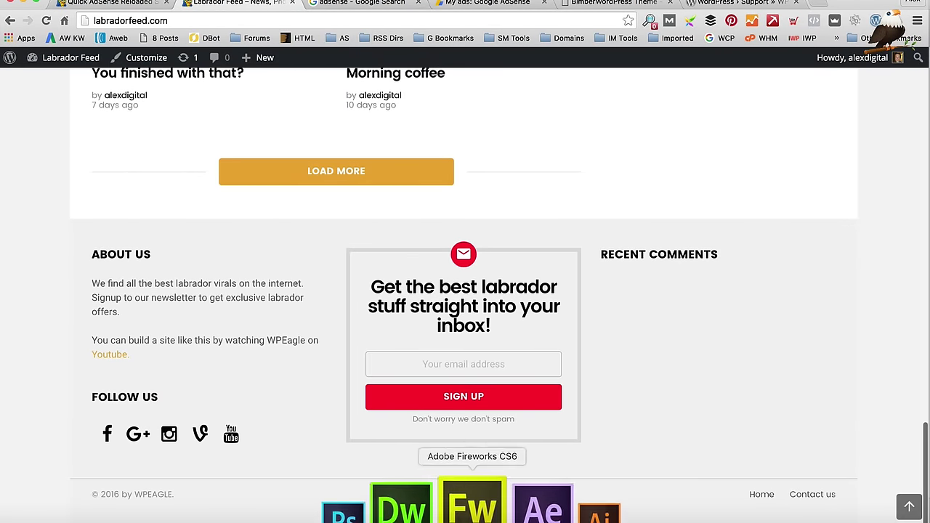
{"action": "left_click", "coordinate": [166, 62]}
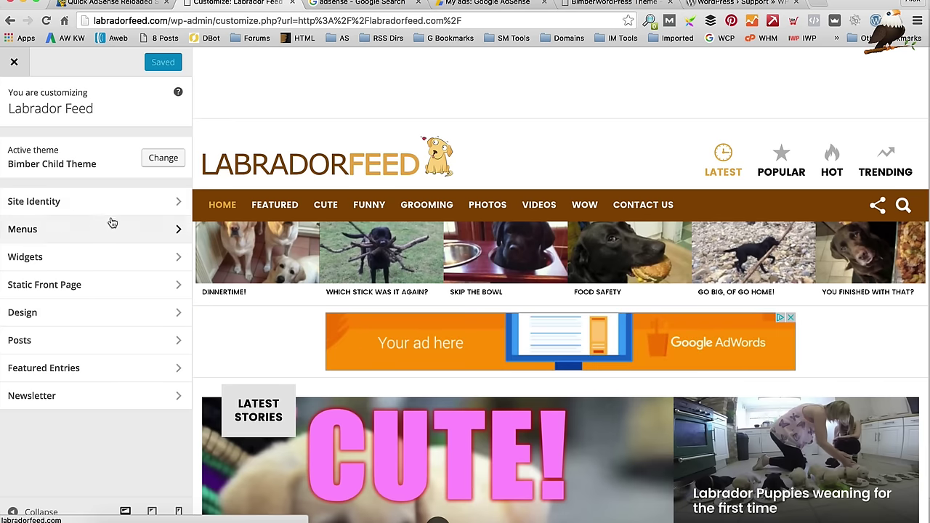
{"action": "left_click", "coordinate": [137, 207]}
{"action": "scroll", "coordinate": [128, 213], "scroll_direction": "down", "scroll_amount": 10}
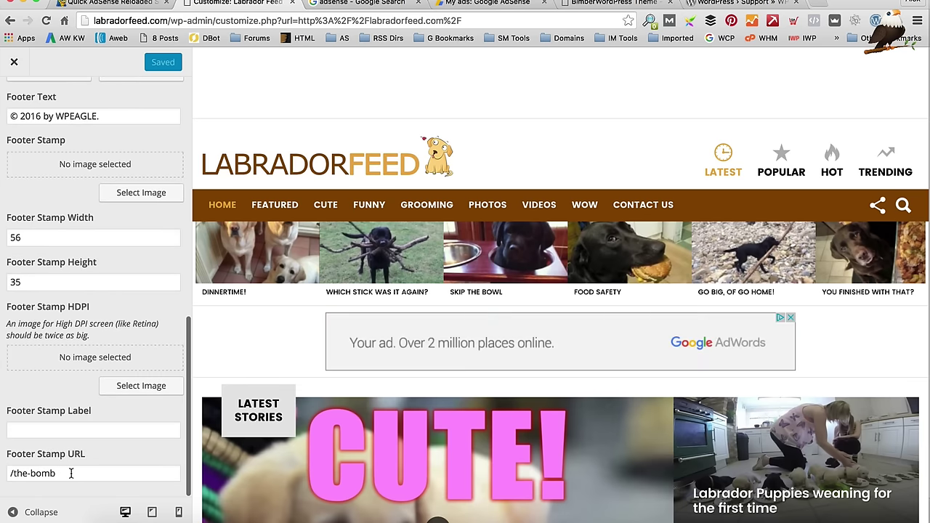
{"action": "left_click_drag", "start_coordinate": [71, 474], "coordinate": [2, 465]}
{"action": "key", "text": "BackSpace"}
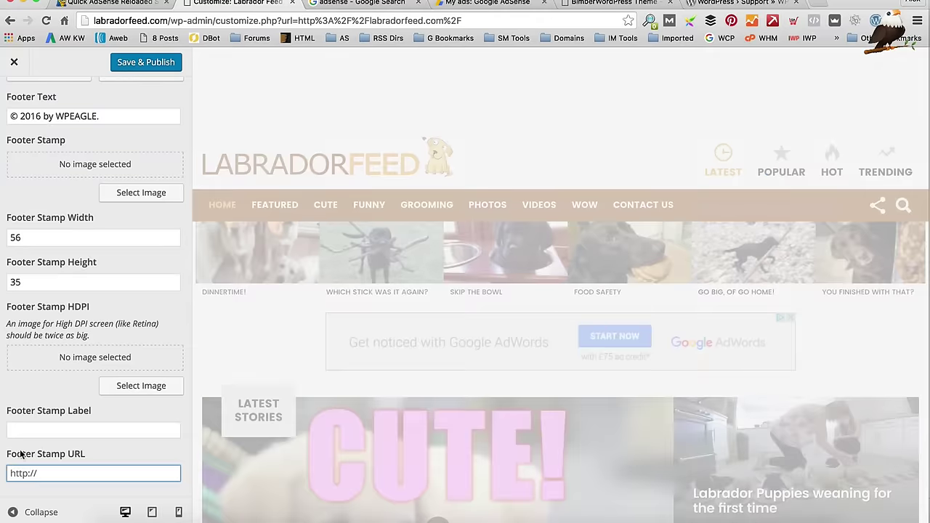
Publish the customizer change and return to the live homepage
{"action": "scroll", "coordinate": [358, 259], "scroll_direction": "down", "scroll_amount": 5}
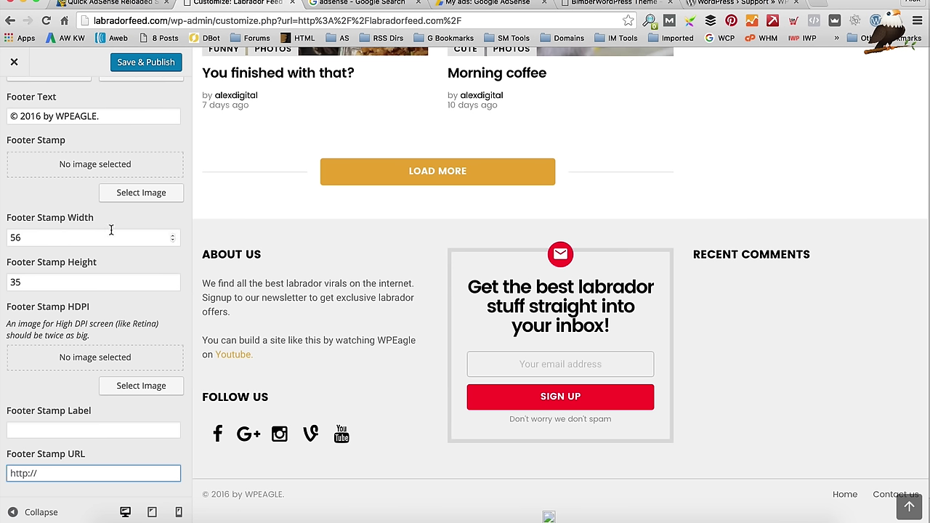
{"action": "left_click", "coordinate": [151, 64]}
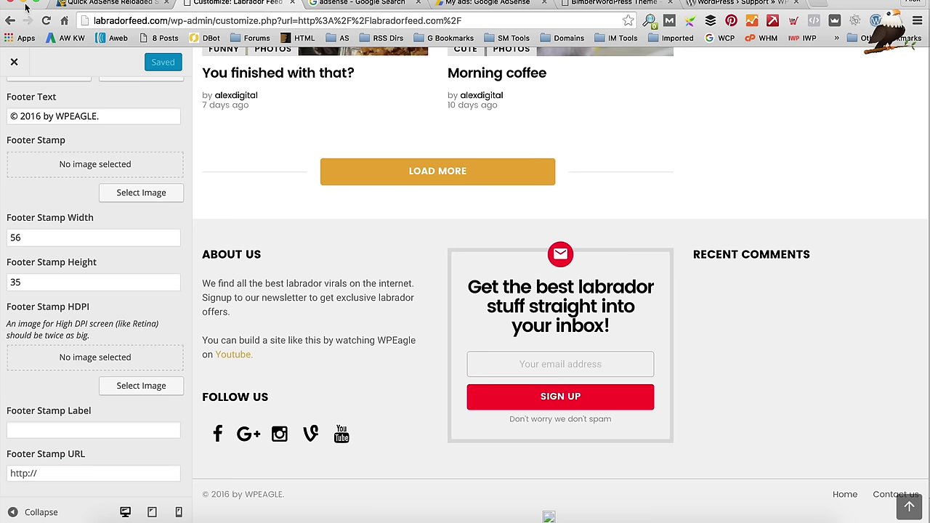
{"action": "left_click", "coordinate": [14, 61]}
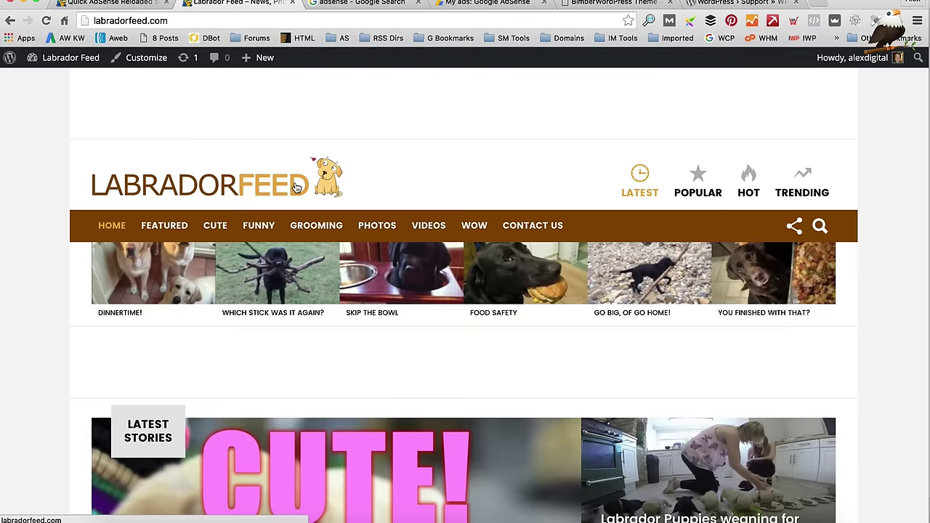
Glance at the WP QUADS tab, then reopen the Labrador Feed Customizer
{"action": "scroll", "coordinate": [296, 187], "scroll_direction": "down", "scroll_amount": 20}
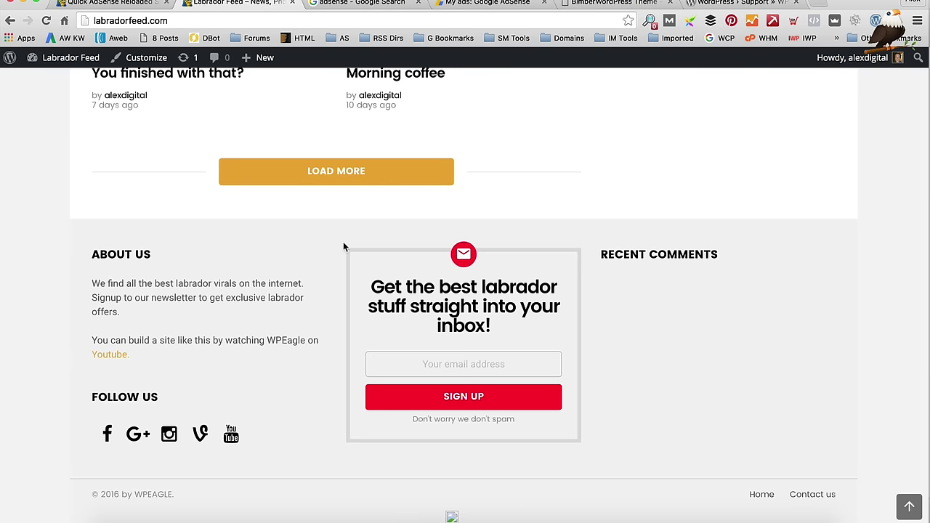
{"action": "left_click", "coordinate": [107, 10]}
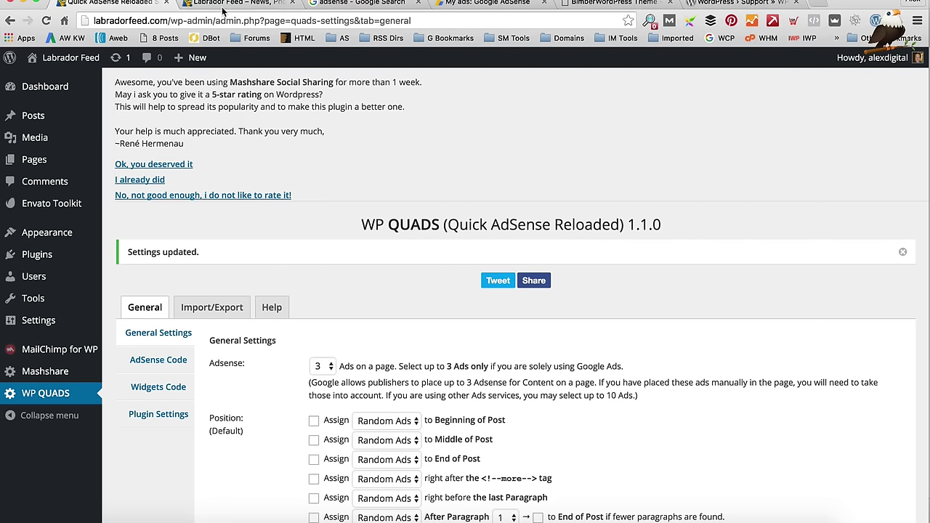
{"action": "left_click", "coordinate": [224, 12]}
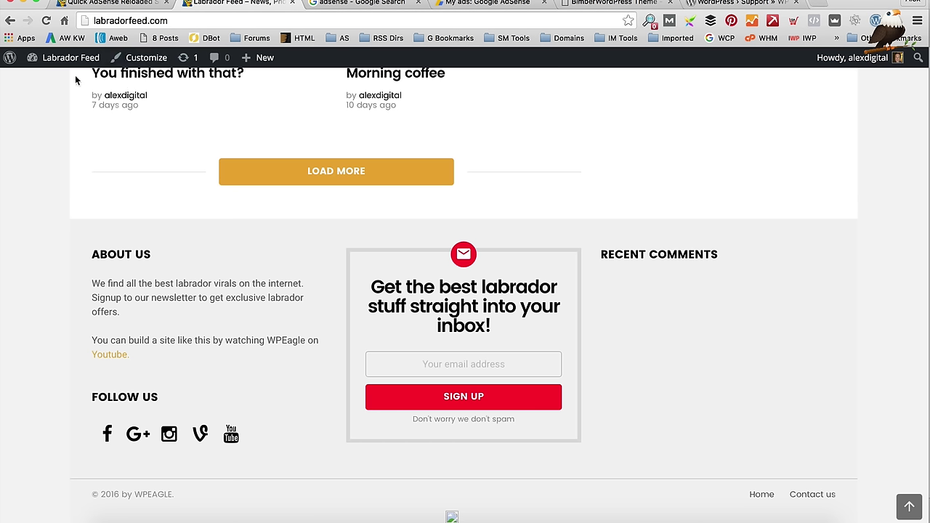
{"action": "left_click", "coordinate": [149, 58]}
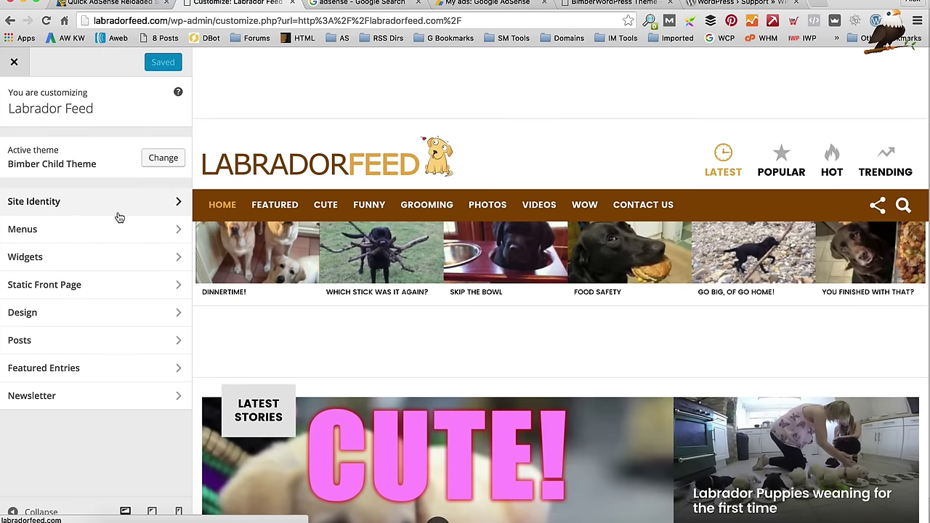
Upload doggy.png from the Labrador Feed folder as the Footer Stamp image
{"action": "left_click", "coordinate": [120, 214]}
{"action": "scroll", "coordinate": [109, 277], "scroll_direction": "down", "scroll_amount": 10}
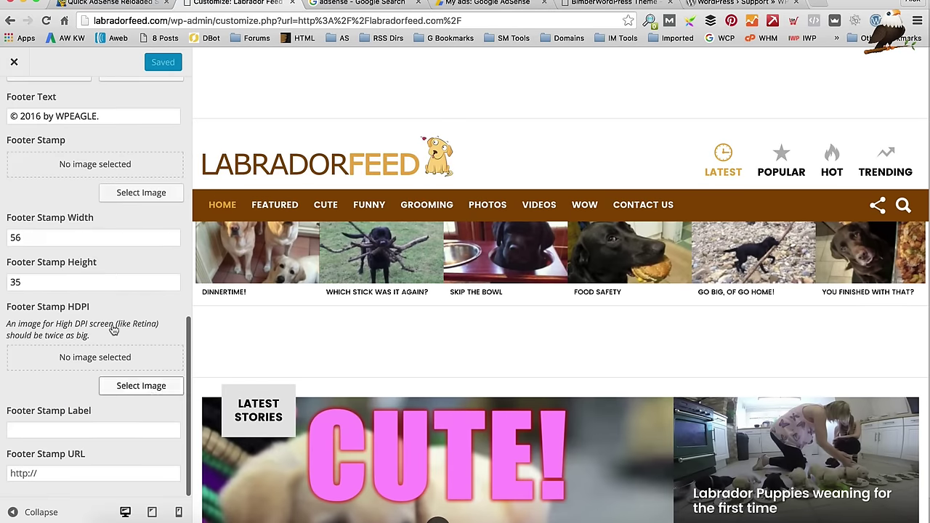
{"action": "left_click", "coordinate": [142, 194]}
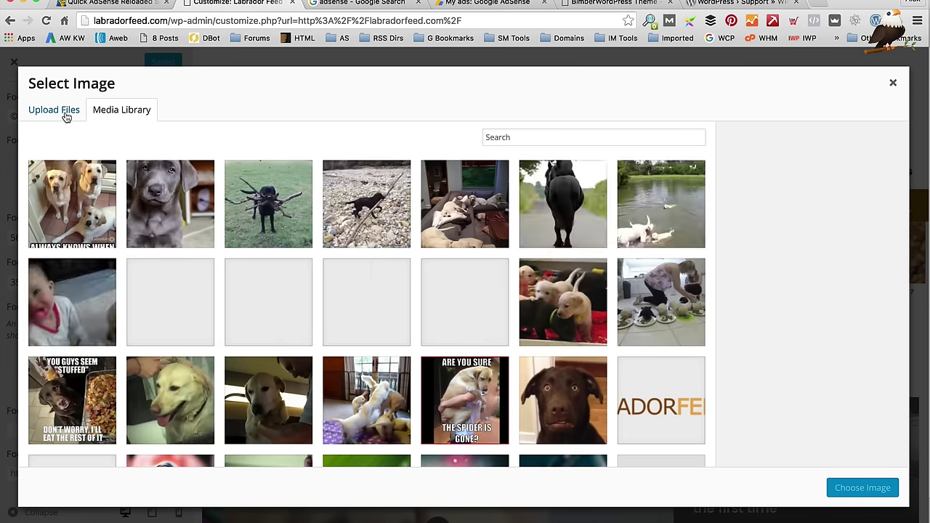
{"action": "left_click", "coordinate": [66, 115]}
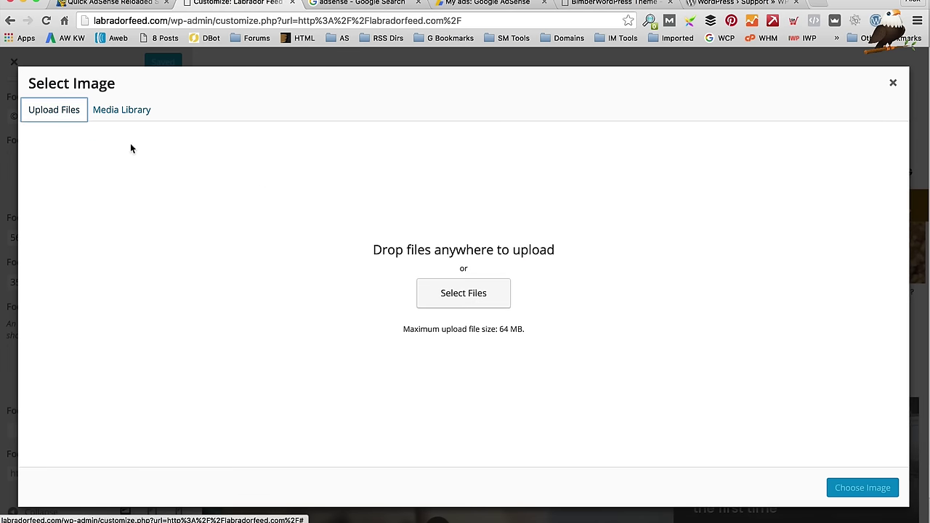
{"action": "left_click", "coordinate": [438, 285]}
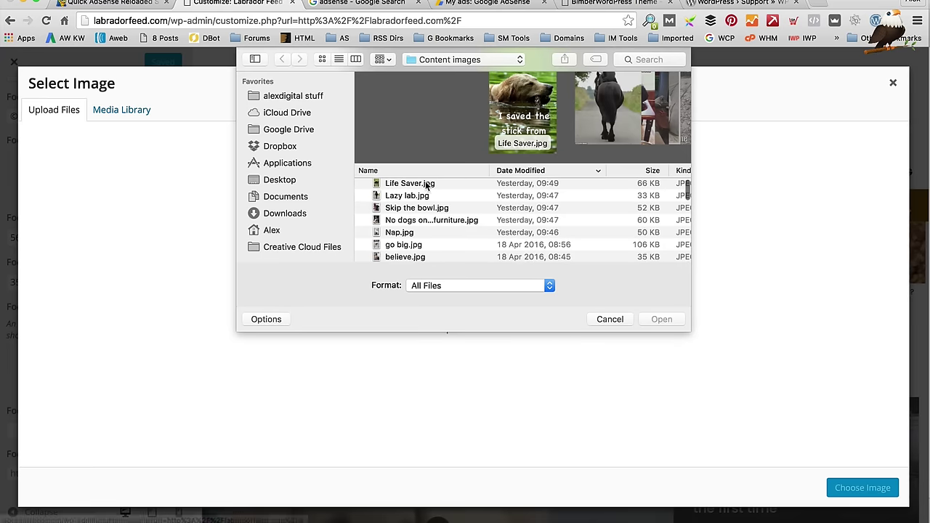
{"action": "left_click", "coordinate": [453, 59]}
{"action": "left_click", "coordinate": [465, 72]}
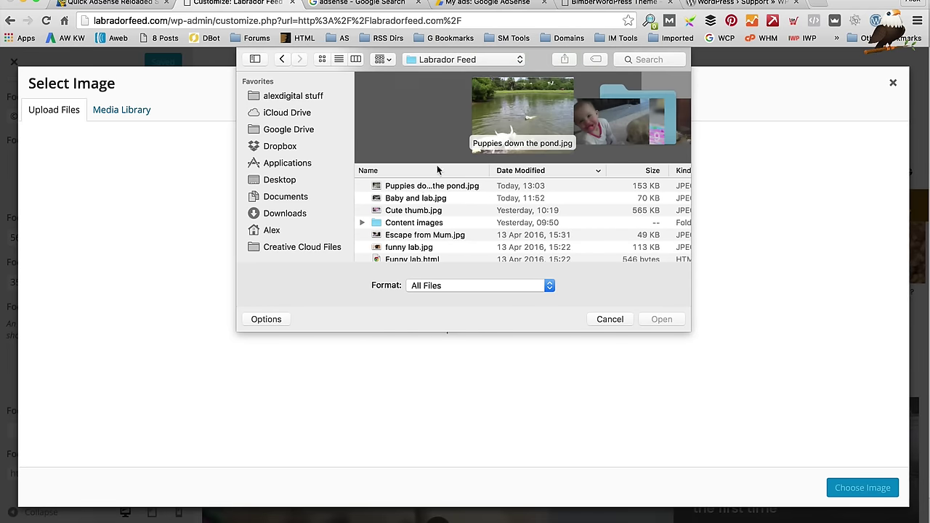
{"action": "left_click", "coordinate": [444, 186]}
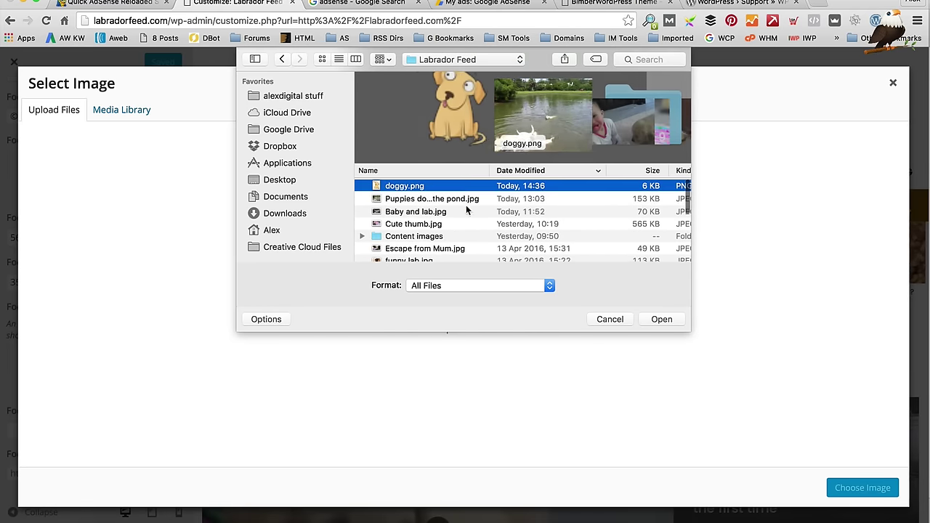
{"action": "left_click", "coordinate": [661, 317]}
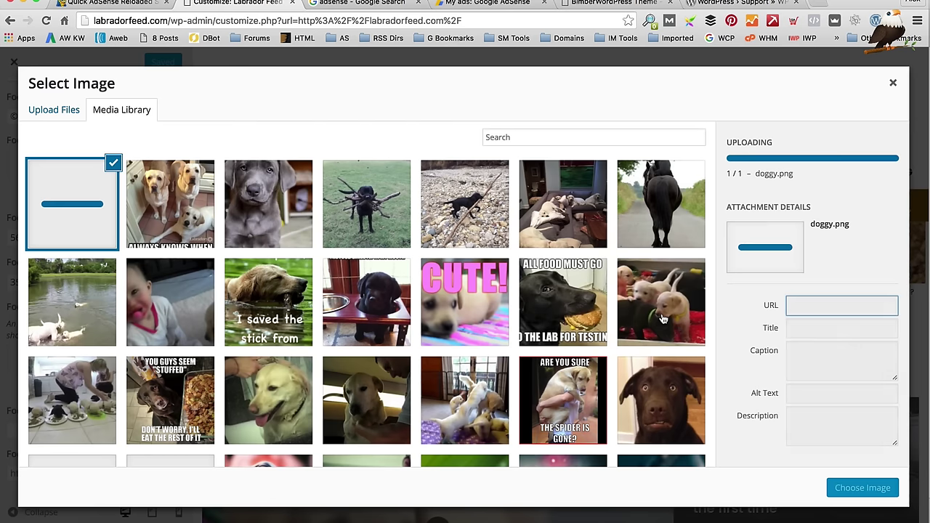
{"action": "left_click", "coordinate": [862, 487]}
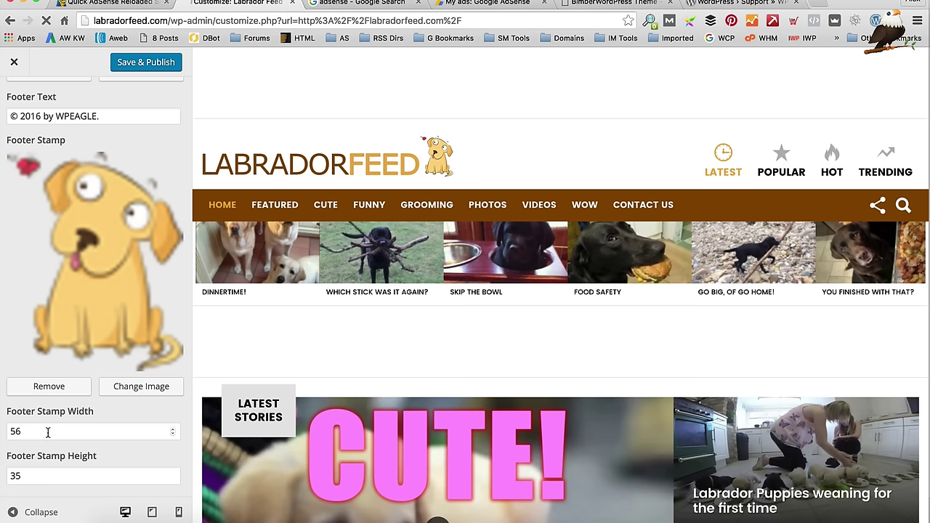
Set the Footer Stamp Height to 66
{"action": "left_click", "coordinate": [23, 432]}
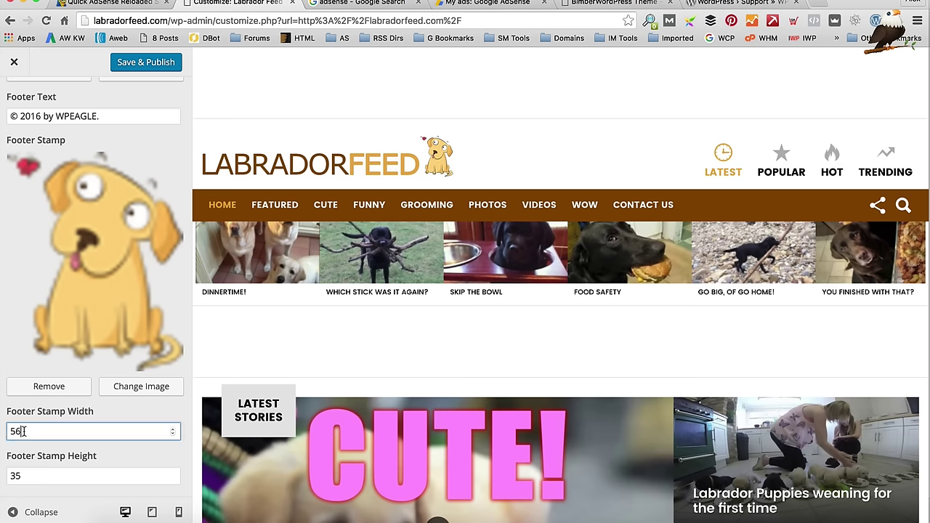
{"action": "double_click", "coordinate": [61, 474]}
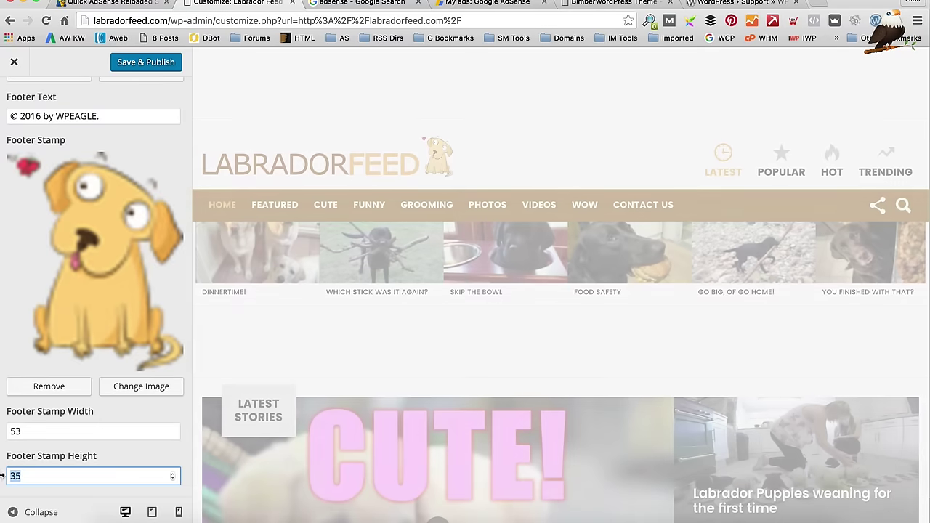
{"action": "type", "text": "66"}
{"action": "scroll", "coordinate": [80, 407], "scroll_direction": "down", "scroll_amount": 3}
{"action": "scroll", "coordinate": [80, 395], "scroll_direction": "down", "scroll_amount": 1}
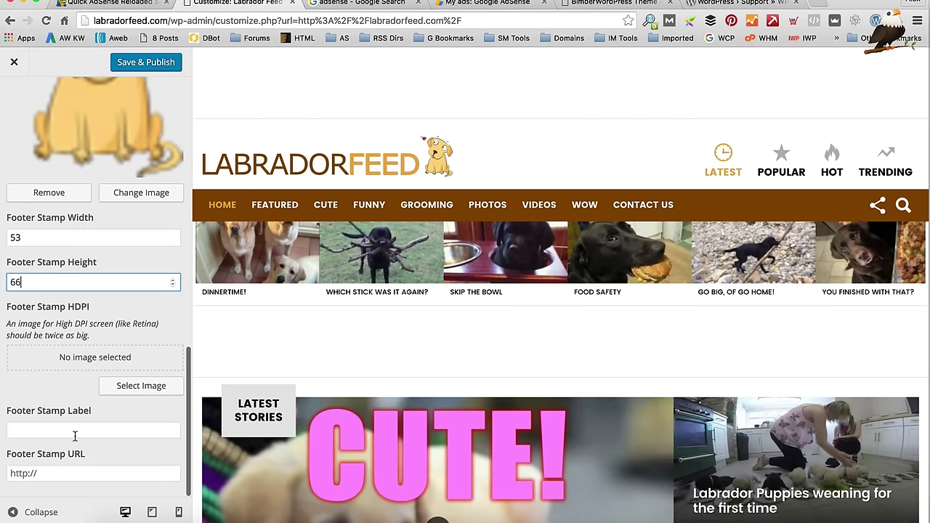
Link the footer stamp to /contact-us/, publish, and close the Customizer
{"action": "left_click", "coordinate": [59, 472]}
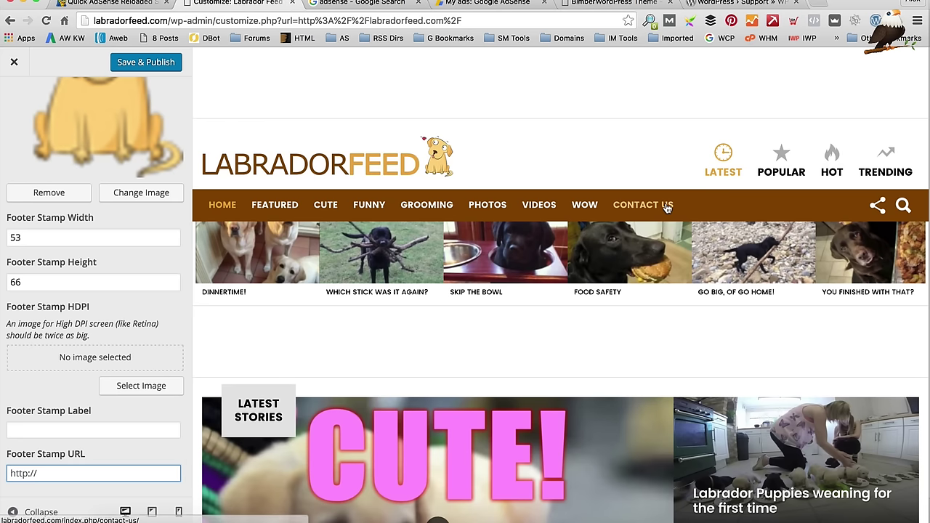
{"action": "triple_click", "coordinate": [150, 475]}
{"action": "type", "text": "/contact-us/"}
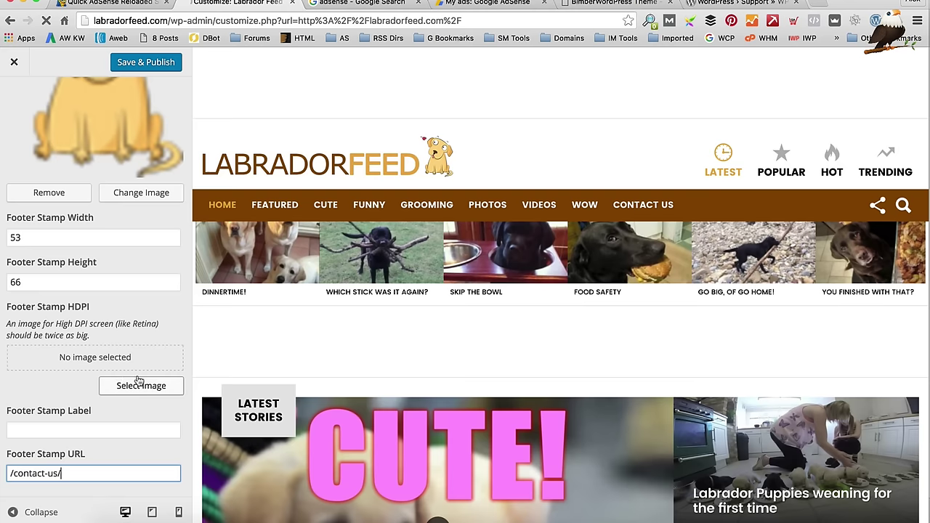
{"action": "left_click", "coordinate": [127, 63]}
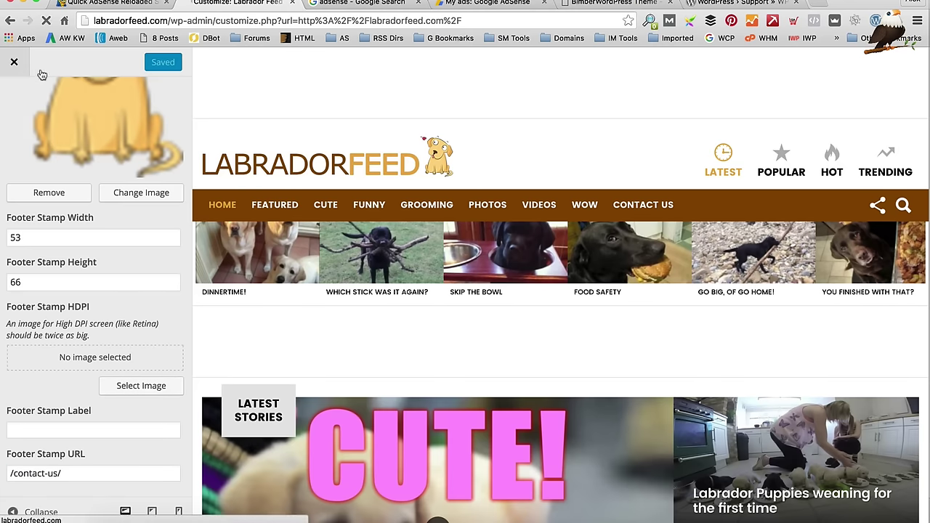
{"action": "left_click", "coordinate": [14, 61]}
Reload the live homepage to check the footer, then reopen the Customizer
{"action": "scroll", "coordinate": [265, 100], "scroll_direction": "down", "scroll_amount": 20}
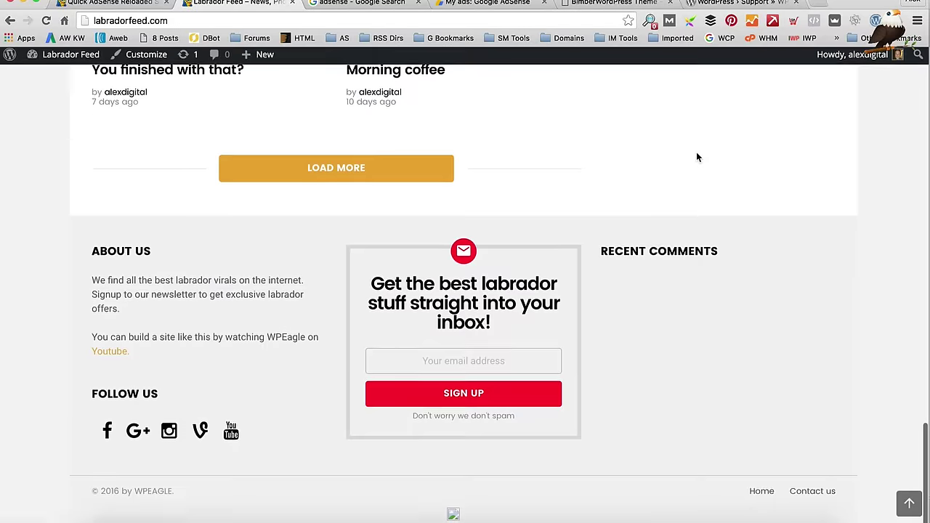
{"action": "left_click", "coordinate": [48, 23]}
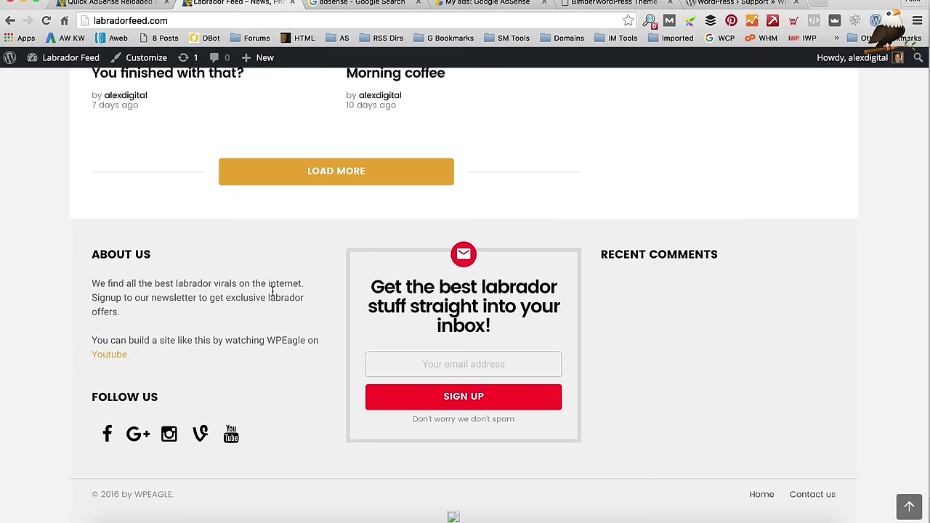
{"action": "left_click", "coordinate": [144, 64]}
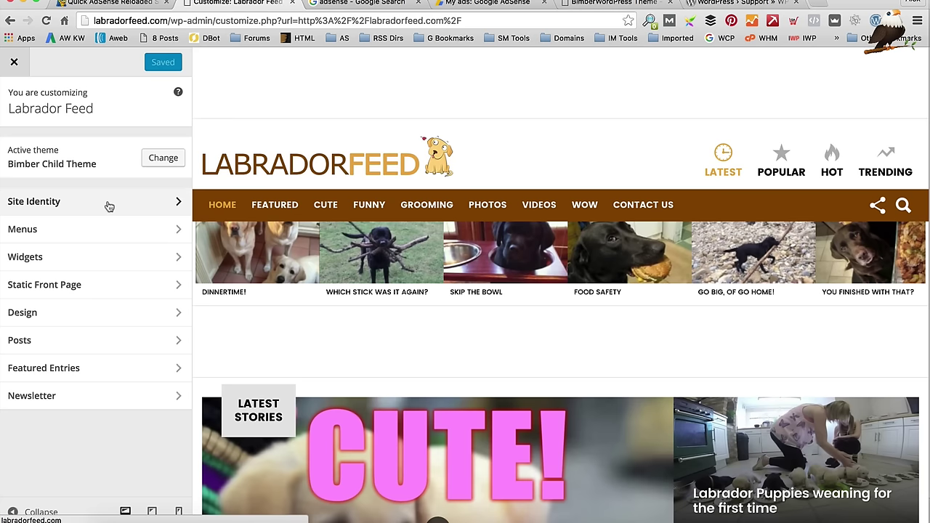
Upload doggyretina.png as the Footer Stamp HDPI image and close the Customizer
{"action": "left_click", "coordinate": [109, 207]}
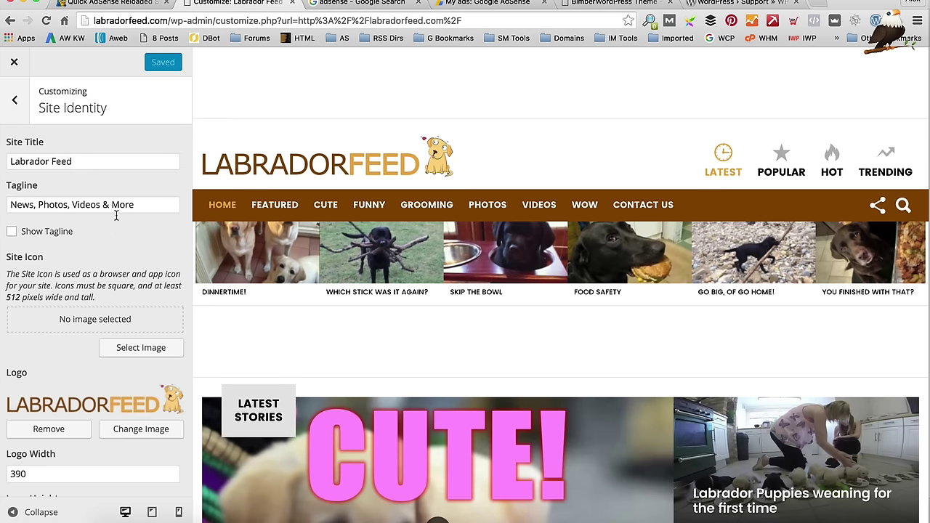
{"action": "scroll", "coordinate": [145, 393], "scroll_direction": "down", "scroll_amount": 10}
{"action": "left_click", "coordinate": [142, 386]}
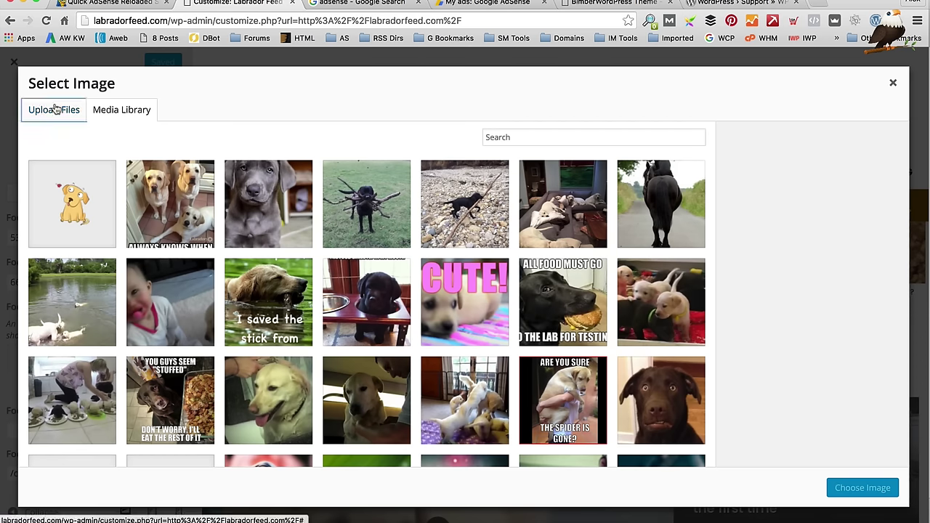
{"action": "left_click", "coordinate": [57, 110]}
{"action": "left_click", "coordinate": [472, 284]}
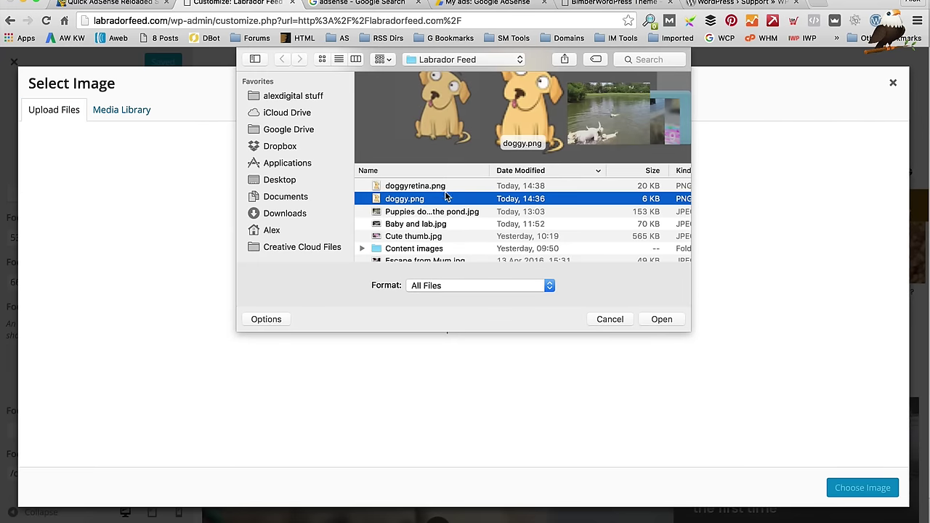
{"action": "double_click", "coordinate": [442, 185]}
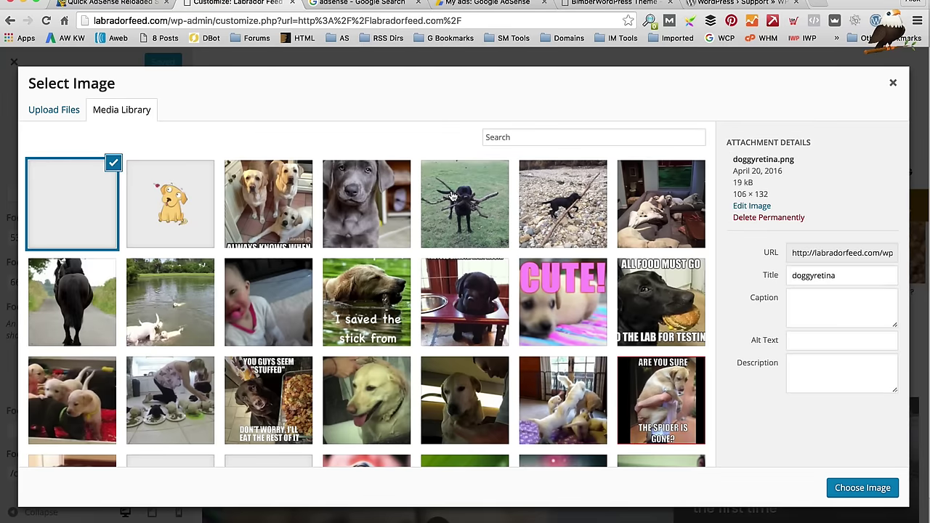
{"action": "left_click", "coordinate": [857, 494]}
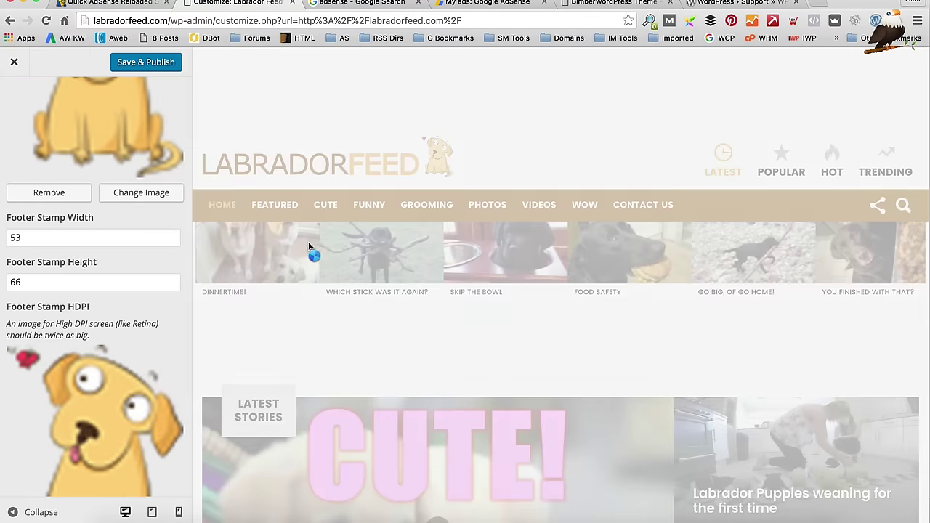
{"action": "scroll", "coordinate": [66, 296], "scroll_direction": "down", "scroll_amount": 3}
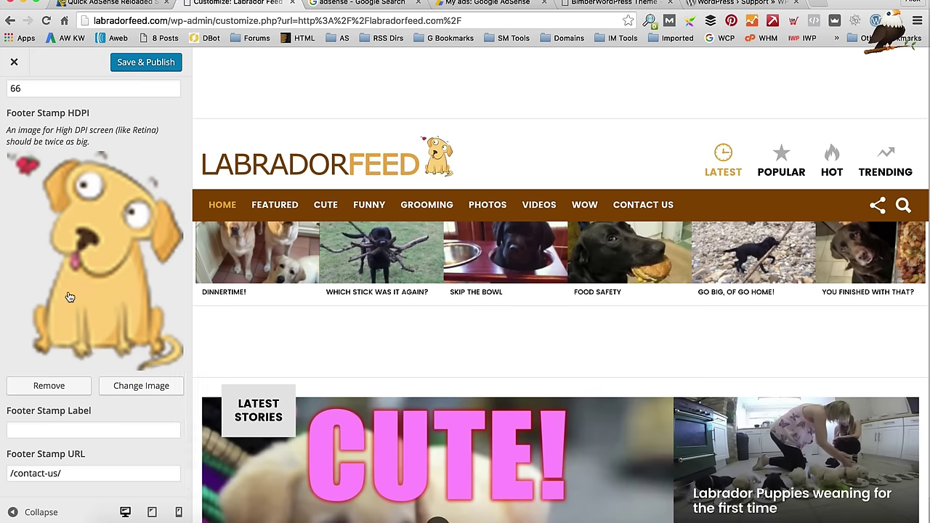
{"action": "scroll", "coordinate": [400, 228], "scroll_direction": "down", "scroll_amount": 15}
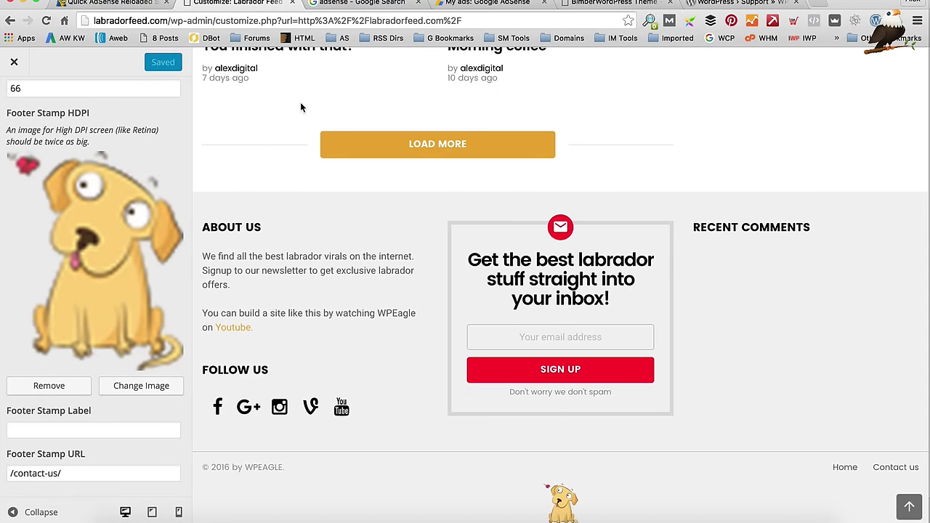
{"action": "left_click", "coordinate": [14, 62]}
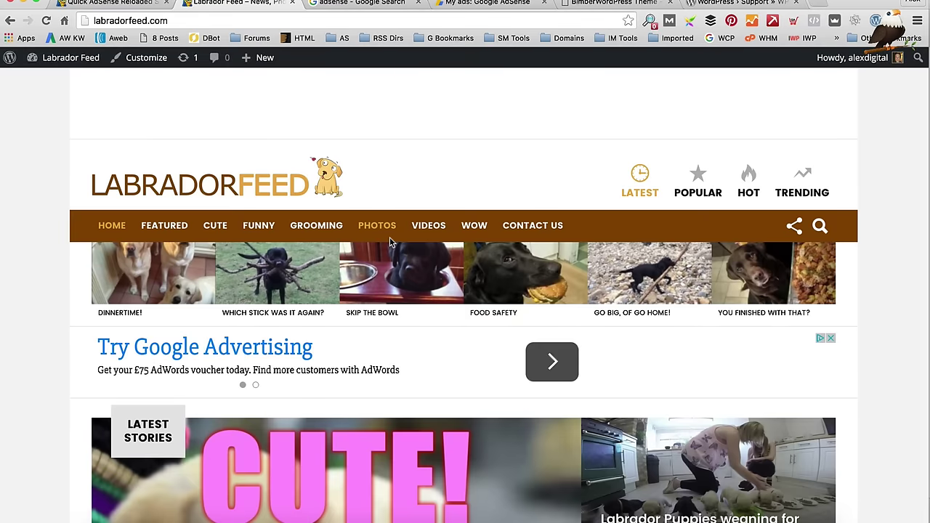
Scroll through the live Labrador Feed homepage to check its ads and sidebar
{"action": "scroll", "coordinate": [392, 242], "scroll_direction": "down", "scroll_amount": 1}
{"action": "scroll", "coordinate": [160, 169], "scroll_direction": "down", "scroll_amount": 4}
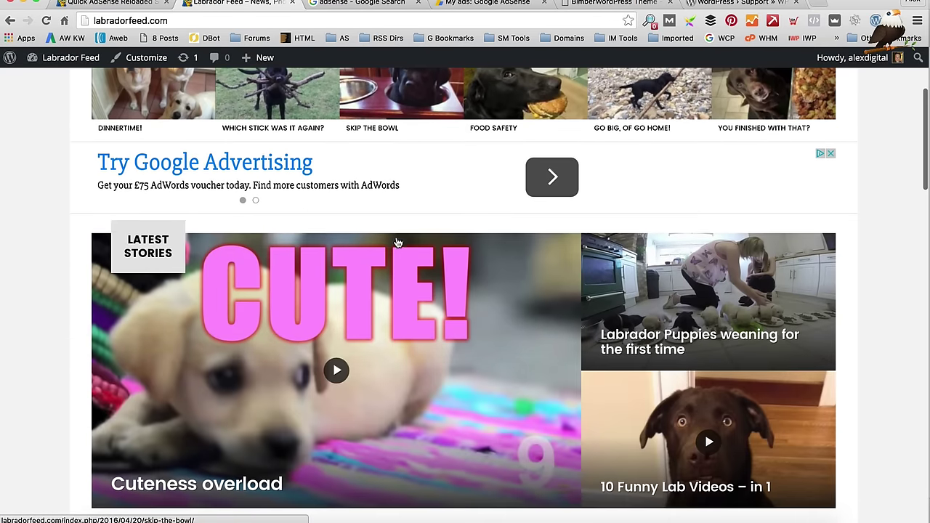
{"action": "scroll", "coordinate": [271, 175], "scroll_direction": "down", "scroll_amount": 10}
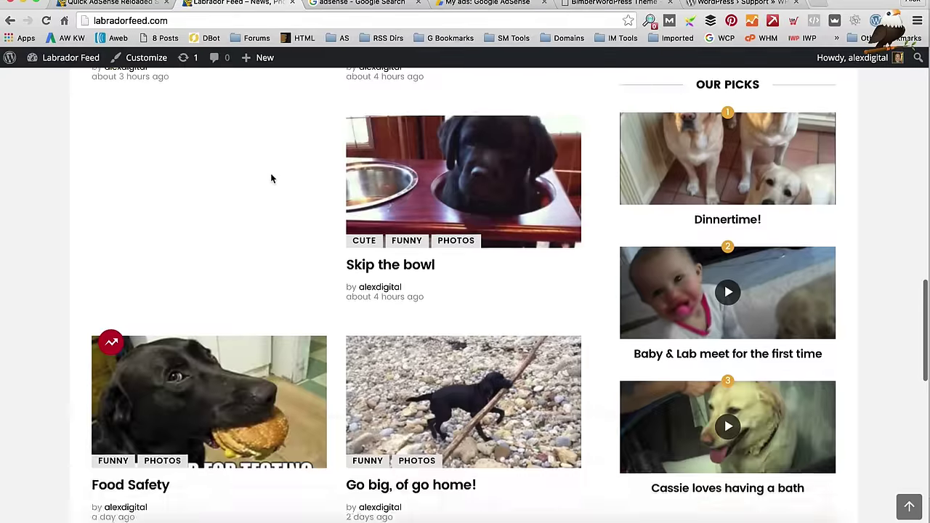
{"action": "scroll", "coordinate": [261, 182], "scroll_direction": "up", "scroll_amount": 13}
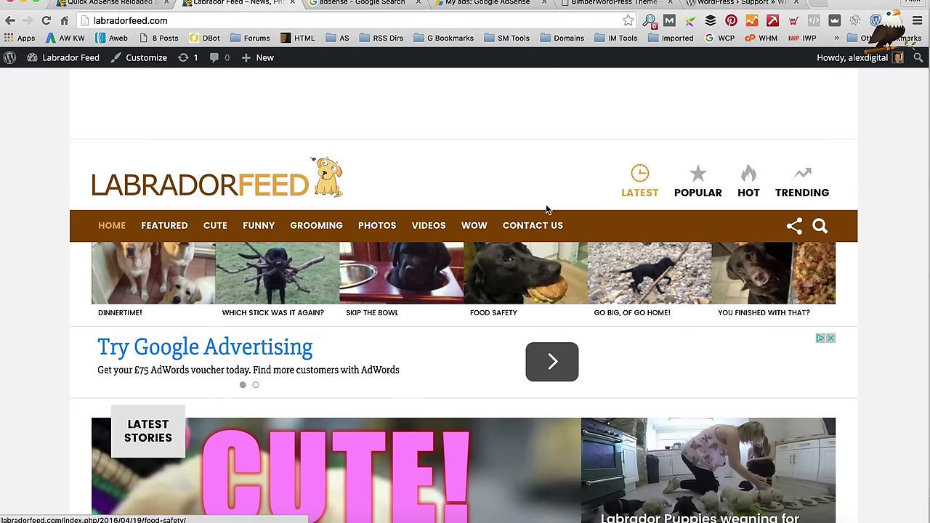
{"action": "scroll", "coordinate": [549, 212], "scroll_direction": "down", "scroll_amount": 1}
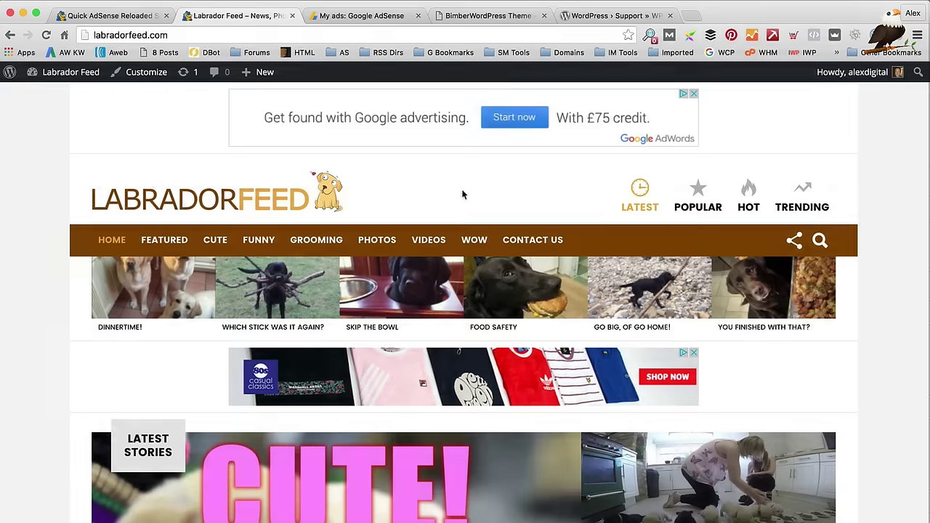
{"action": "scroll", "coordinate": [462, 195], "scroll_direction": "down", "scroll_amount": 10}
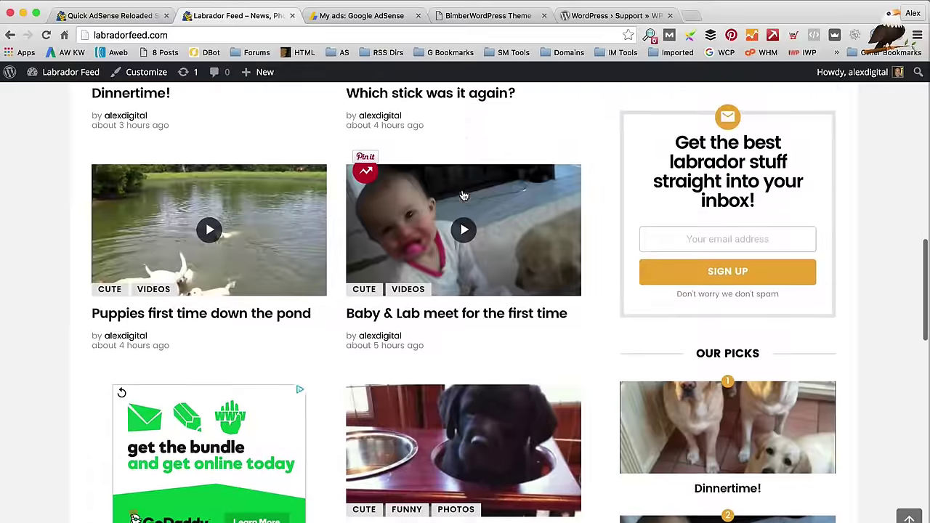
{"action": "scroll", "coordinate": [462, 195], "scroll_direction": "down", "scroll_amount": 2}
{"action": "scroll", "coordinate": [249, 350], "scroll_direction": "up", "scroll_amount": 15}
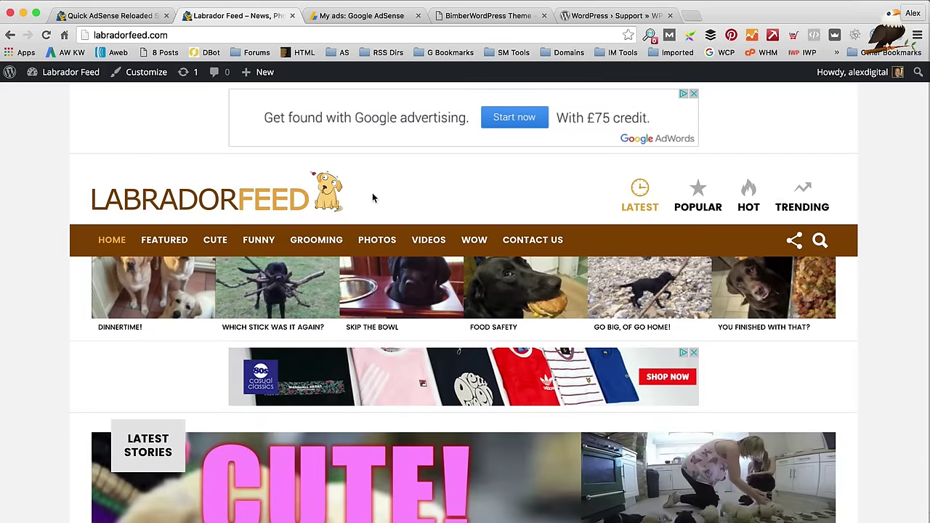
{"action": "scroll", "coordinate": [372, 197], "scroll_direction": "down", "scroll_amount": 3}
{"action": "scroll", "coordinate": [372, 196], "scroll_direction": "up", "scroll_amount": 3}
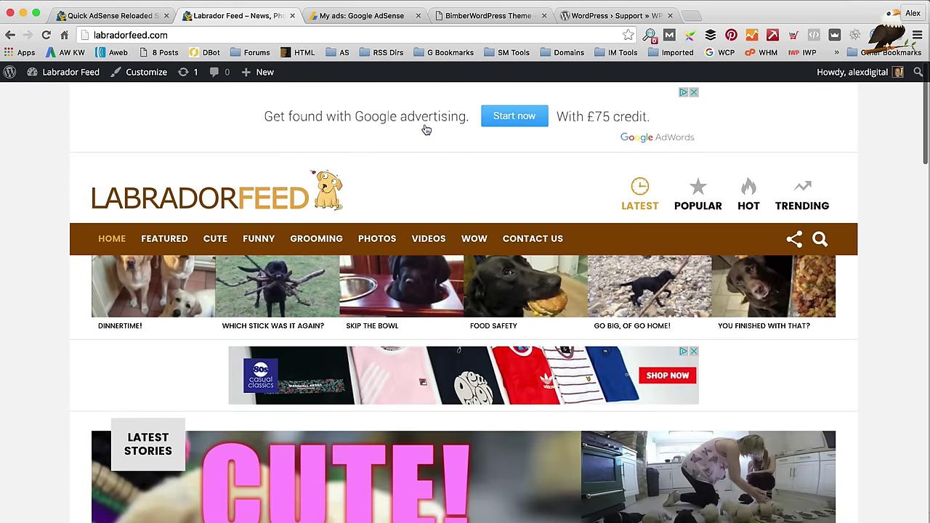
{"action": "scroll", "coordinate": [442, 133], "scroll_direction": "down", "scroll_amount": 10}
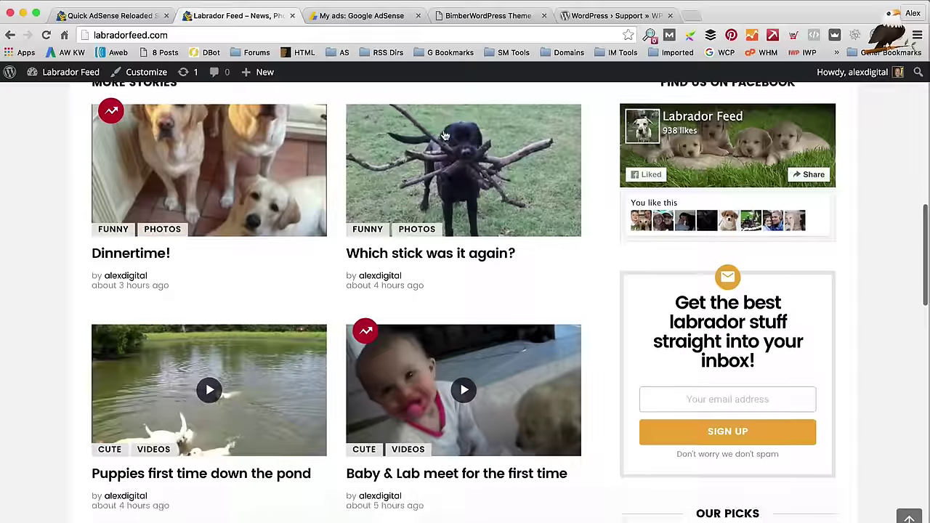
{"action": "scroll", "coordinate": [444, 135], "scroll_direction": "up", "scroll_amount": 15}
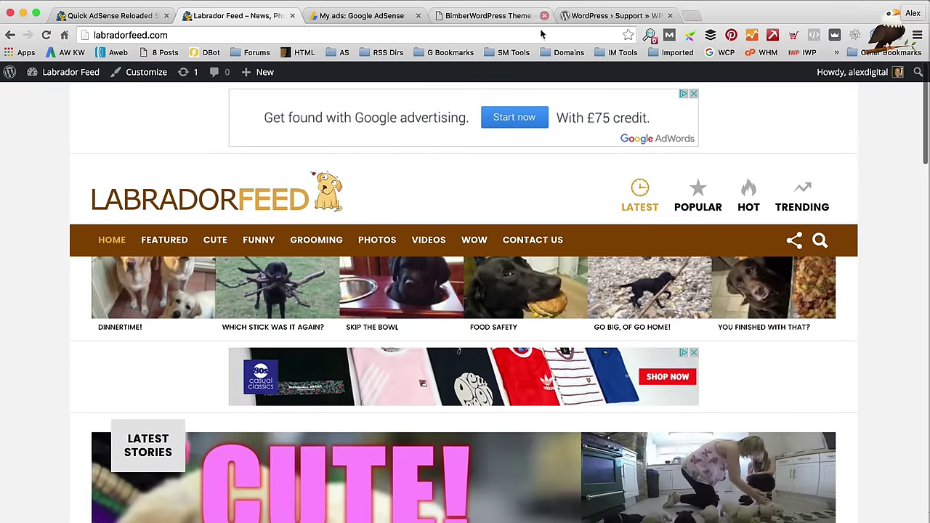
{"action": "mouse_move", "coordinate": [87, 78]}
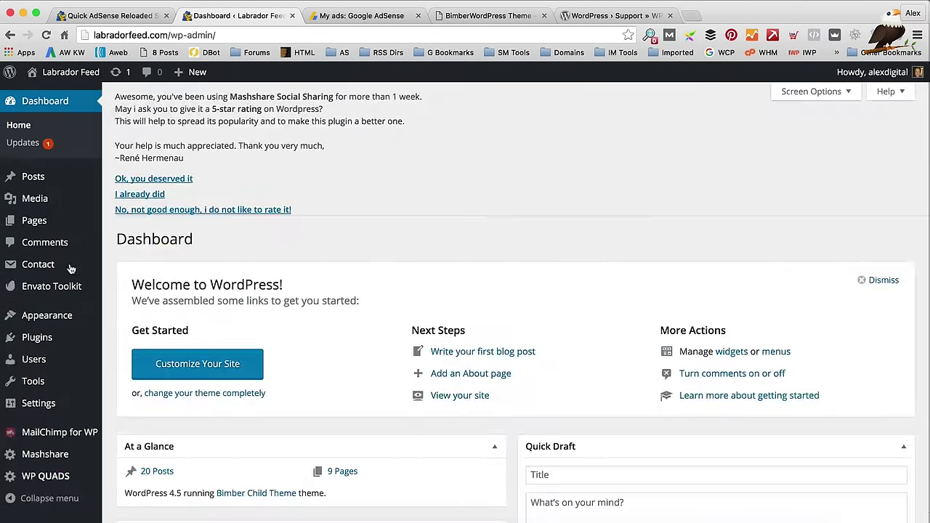
Remove the ad2 before-content placement in WP QUADS, save, and open the live site
{"action": "scroll", "coordinate": [68, 266], "scroll_direction": "down", "scroll_amount": 2}
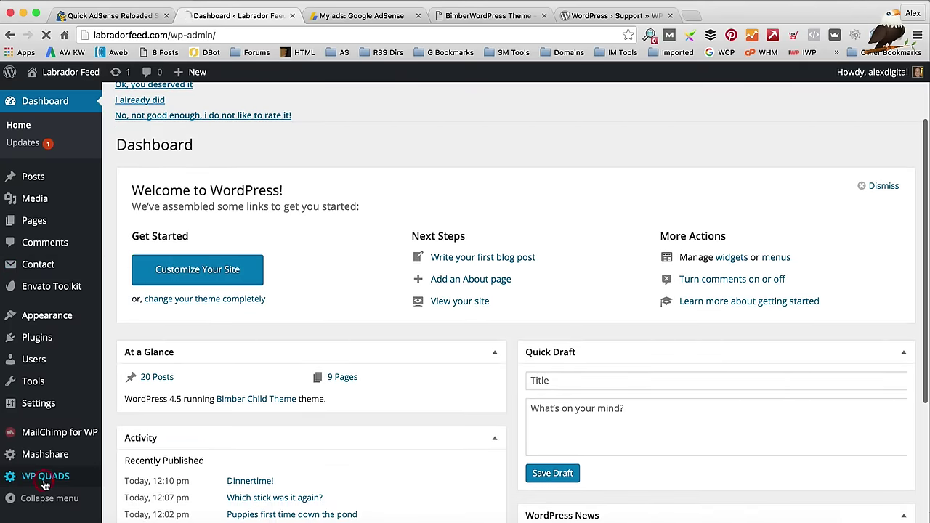
{"action": "scroll", "coordinate": [391, 330], "scroll_direction": "down", "scroll_amount": 5}
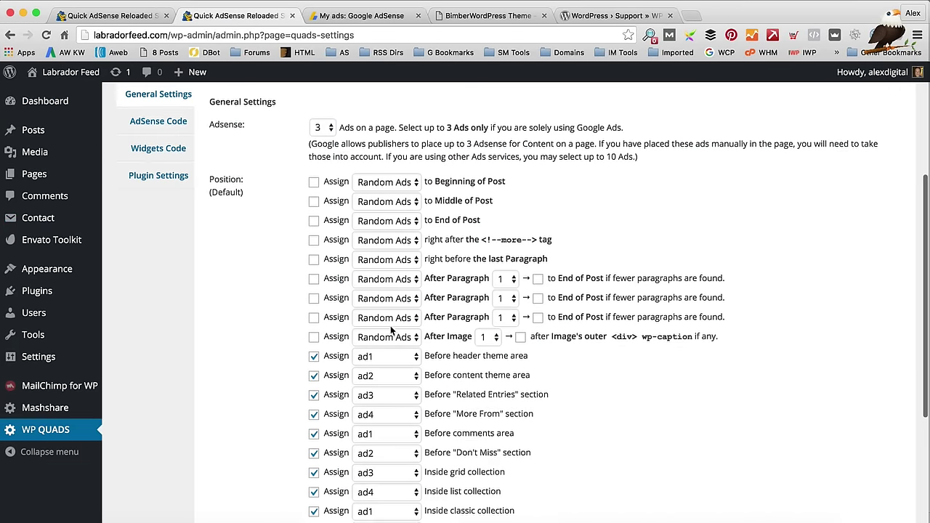
{"action": "scroll", "coordinate": [534, 336], "scroll_direction": "down", "scroll_amount": 1}
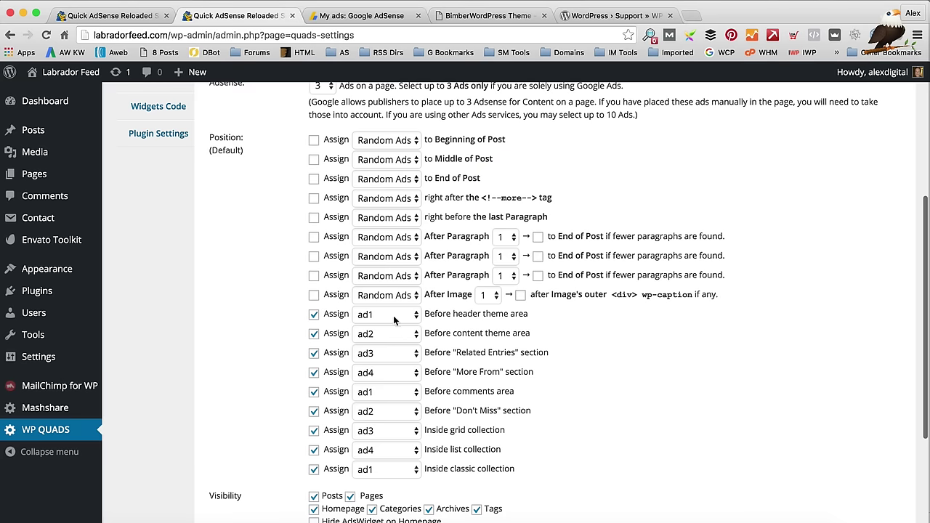
{"action": "left_click", "coordinate": [400, 334]}
{"action": "left_click", "coordinate": [313, 334]}
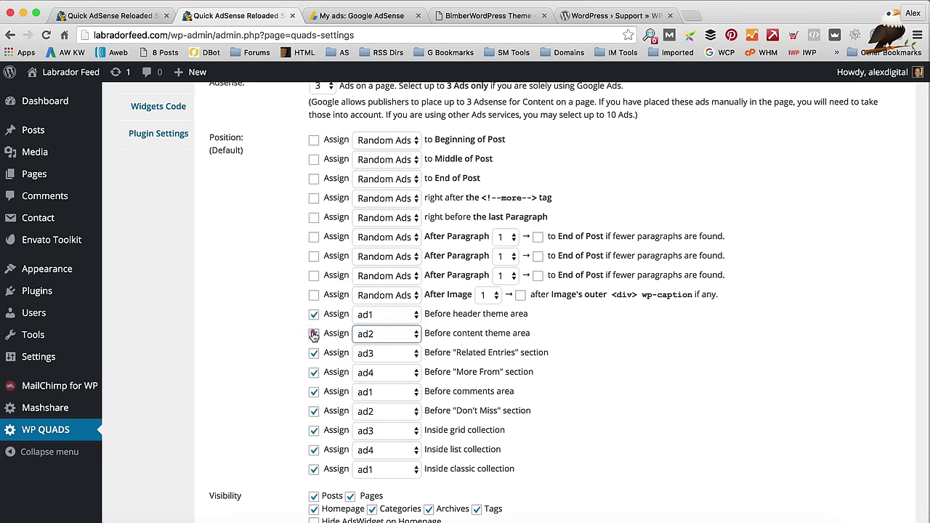
{"action": "left_click", "coordinate": [314, 334]}
{"action": "scroll", "coordinate": [422, 364], "scroll_direction": "down", "scroll_amount": 5}
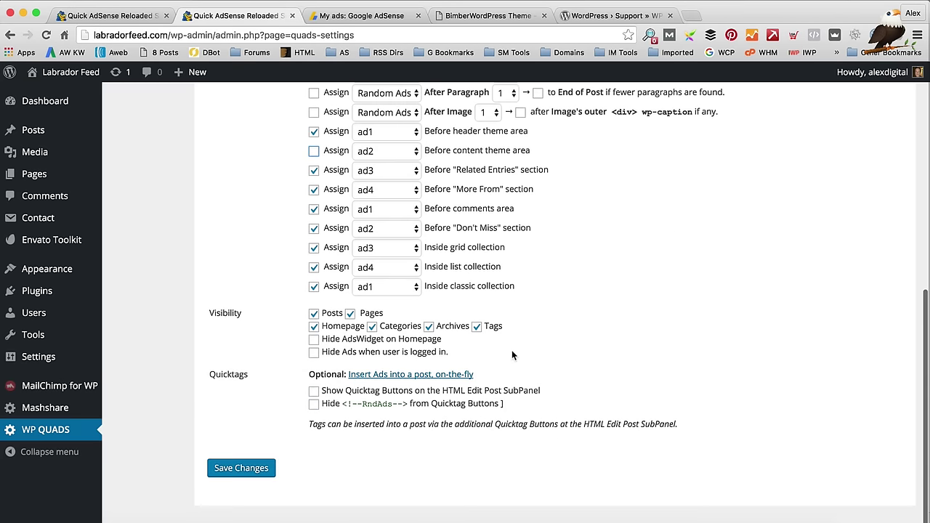
{"action": "left_click", "coordinate": [249, 471]}
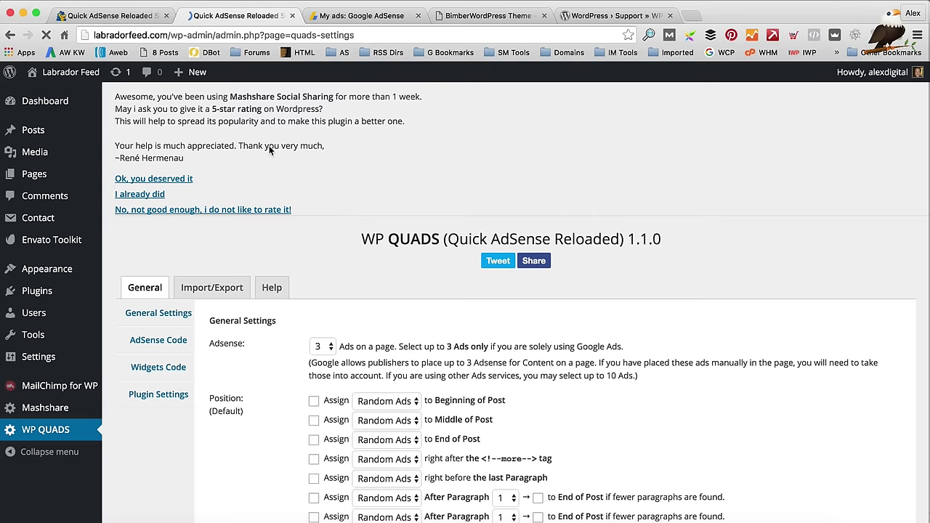
{"action": "left_click", "coordinate": [86, 95]}
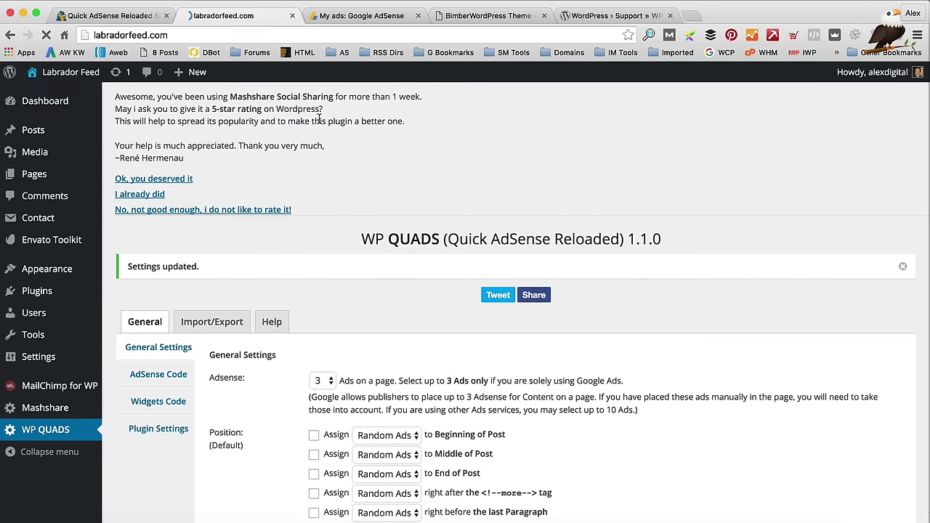
Scroll the homepage, now without the before-content ad, then return to the Dashboard
{"action": "scroll", "coordinate": [406, 134], "scroll_direction": "down", "scroll_amount": 10}
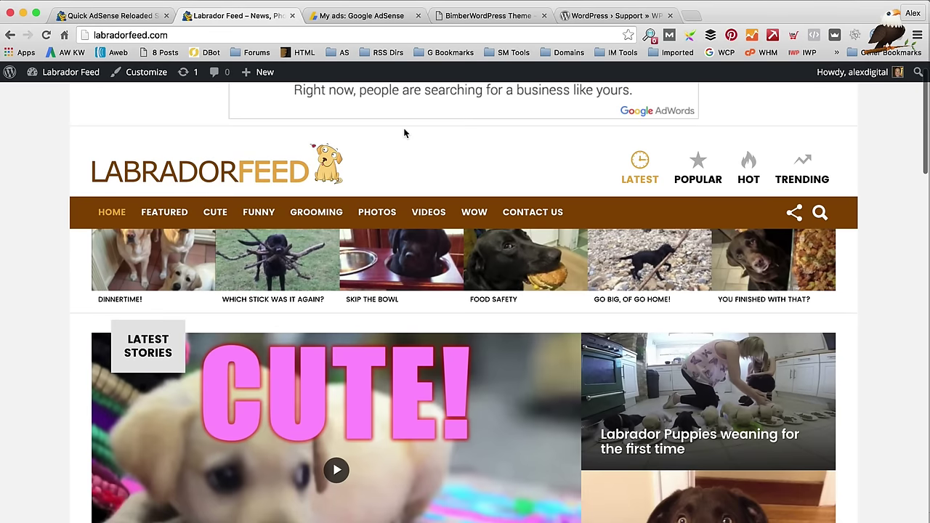
{"action": "scroll", "coordinate": [406, 134], "scroll_direction": "down", "scroll_amount": 3}
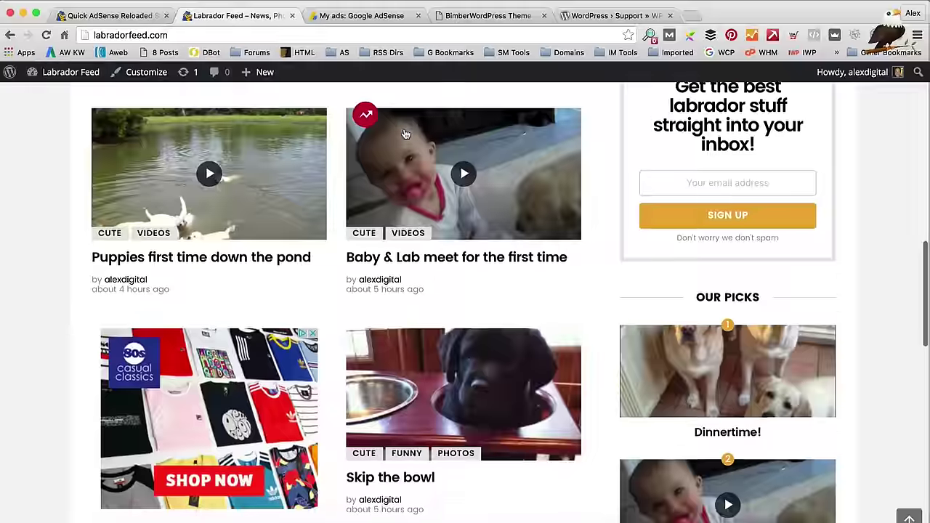
{"action": "scroll", "coordinate": [403, 142], "scroll_direction": "up", "scroll_amount": 15}
{"action": "scroll", "coordinate": [414, 149], "scroll_direction": "down", "scroll_amount": 4}
{"action": "scroll", "coordinate": [423, 148], "scroll_direction": "down", "scroll_amount": 8}
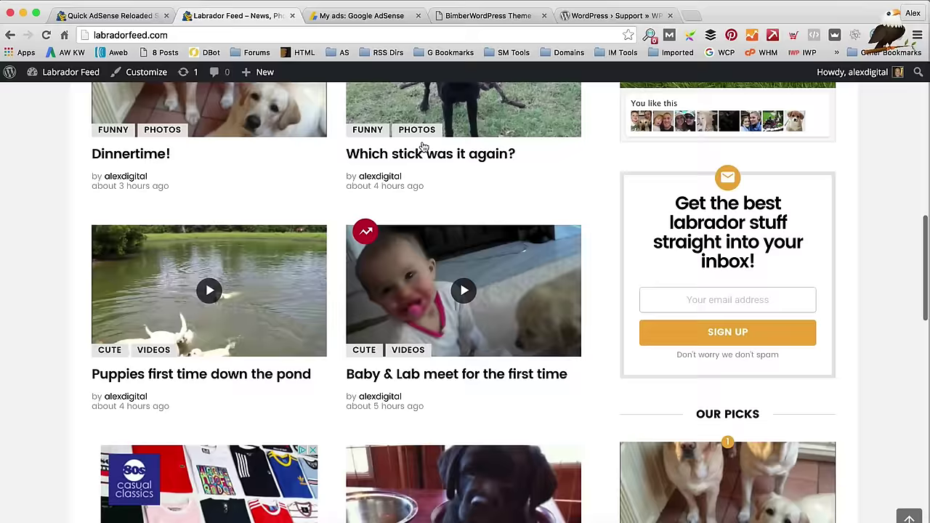
{"action": "scroll", "coordinate": [446, 212], "scroll_direction": "down", "scroll_amount": 8}
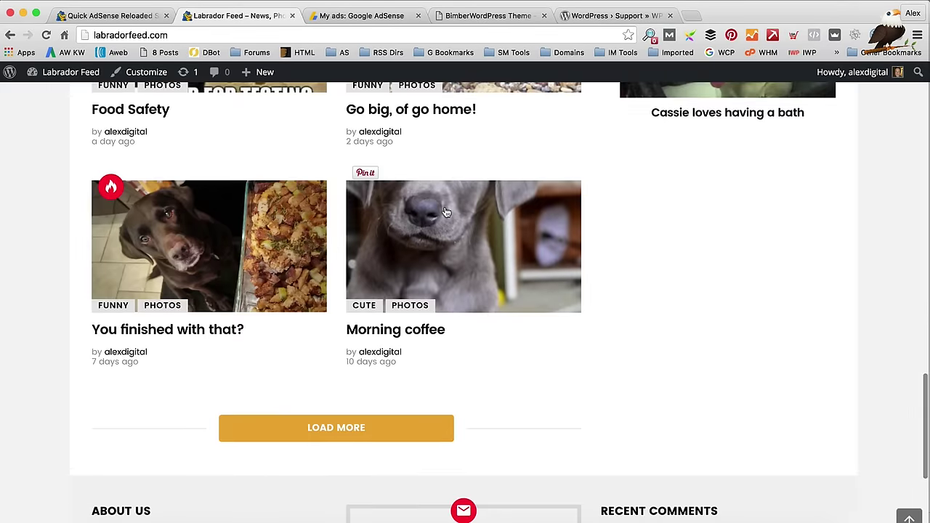
{"action": "scroll", "coordinate": [445, 212], "scroll_direction": "down", "scroll_amount": 2}
{"action": "scroll", "coordinate": [445, 210], "scroll_direction": "up", "scroll_amount": 5}
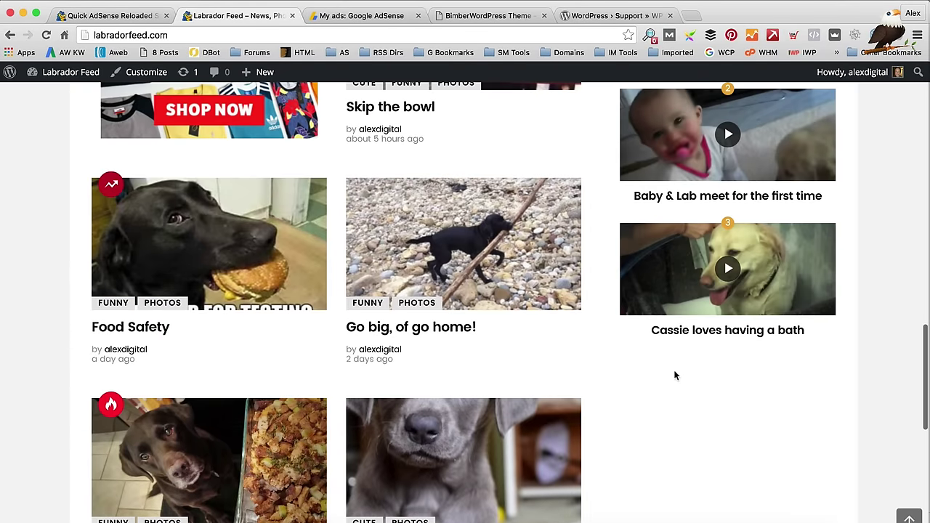
{"action": "scroll", "coordinate": [658, 418], "scroll_direction": "up", "scroll_amount": 10}
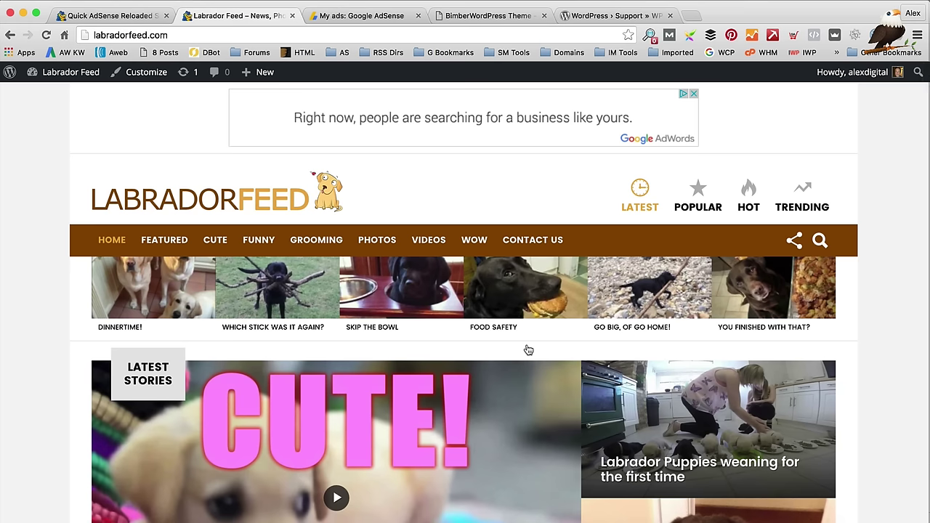
{"action": "mouse_move", "coordinate": [71, 72]}
{"action": "left_click", "coordinate": [80, 100]}
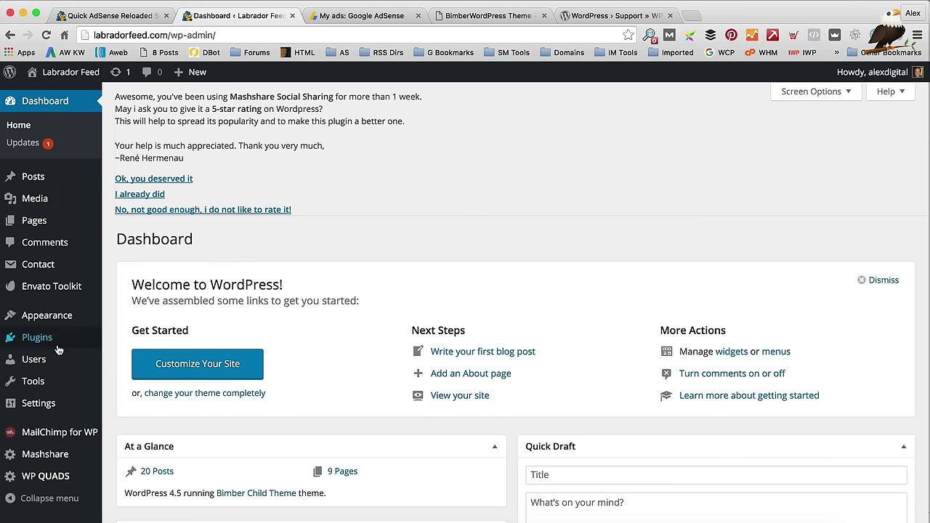
Expand the Home sidebar in Widgets and review its widgets
{"action": "mouse_move", "coordinate": [63, 323]}
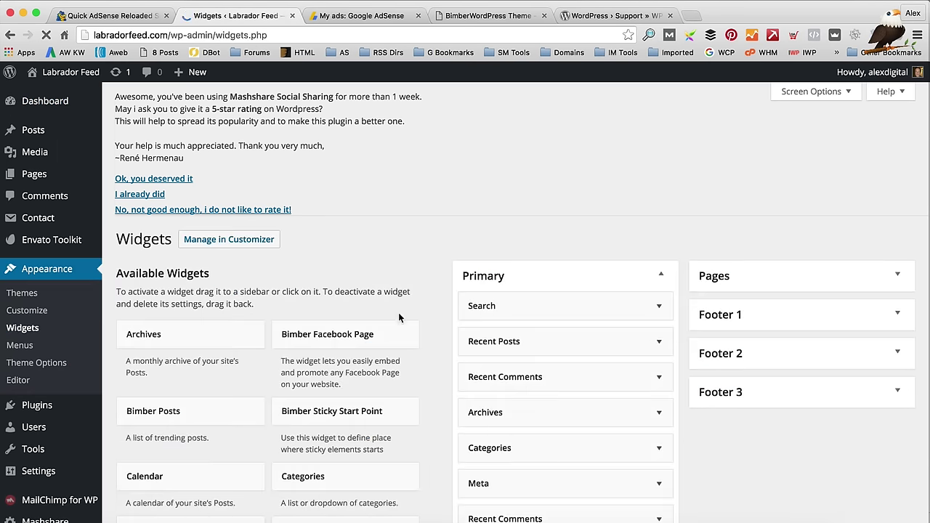
{"action": "scroll", "coordinate": [457, 245], "scroll_direction": "down", "scroll_amount": 2}
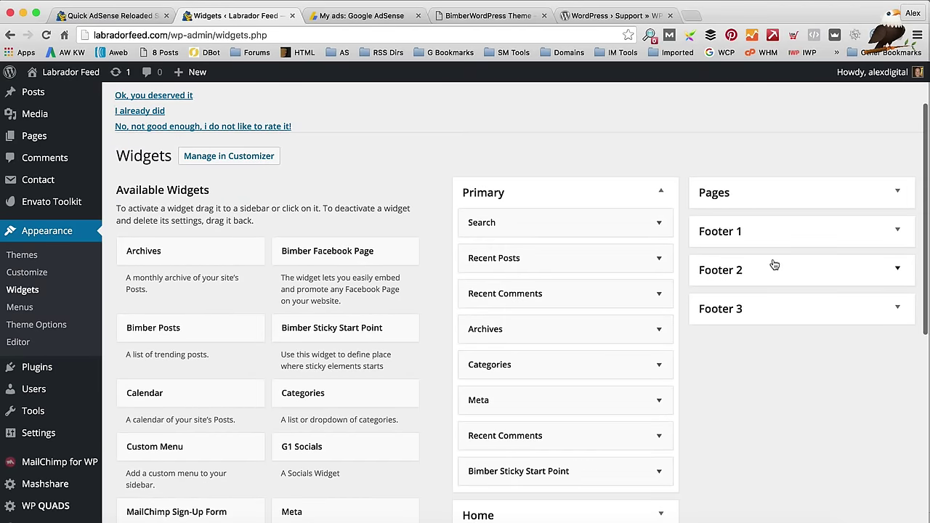
{"action": "scroll", "coordinate": [774, 263], "scroll_direction": "down", "scroll_amount": 2}
{"action": "scroll", "coordinate": [704, 334], "scroll_direction": "down", "scroll_amount": 2}
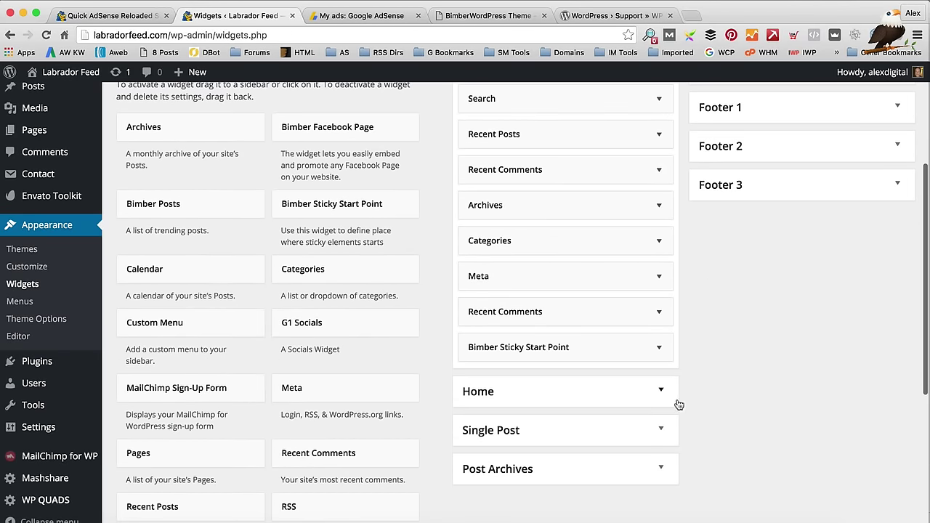
{"action": "scroll", "coordinate": [687, 340], "scroll_direction": "up", "scroll_amount": 1}
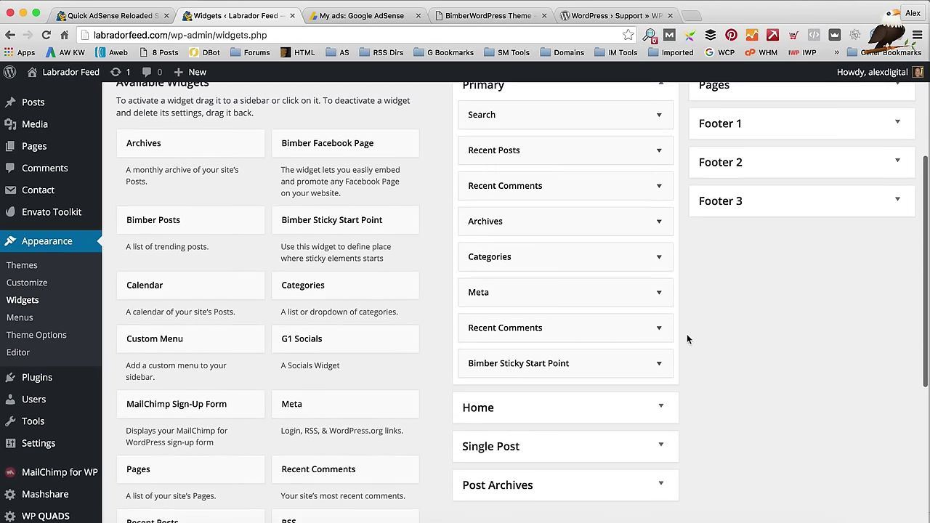
{"action": "left_click", "coordinate": [647, 407]}
{"action": "scroll", "coordinate": [658, 371], "scroll_direction": "down", "scroll_amount": 3}
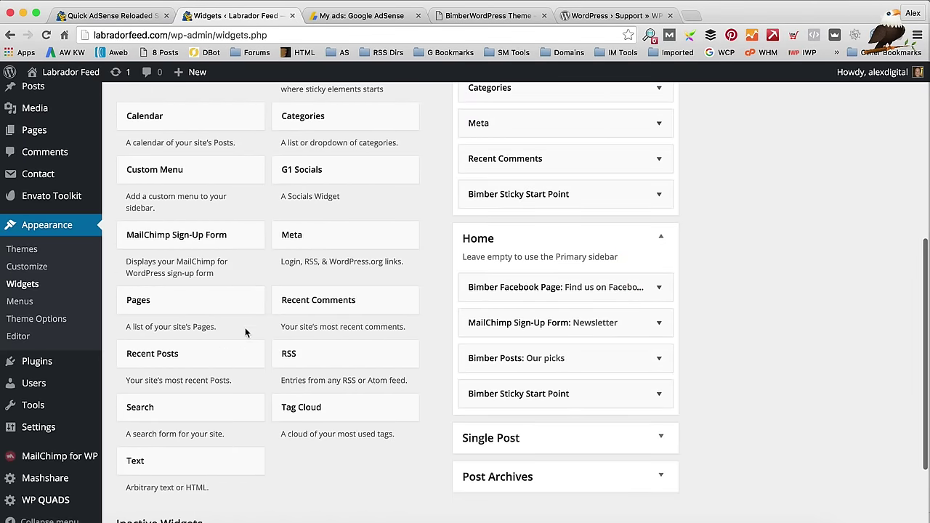
{"action": "scroll", "coordinate": [245, 331], "scroll_direction": "up", "scroll_amount": 5}
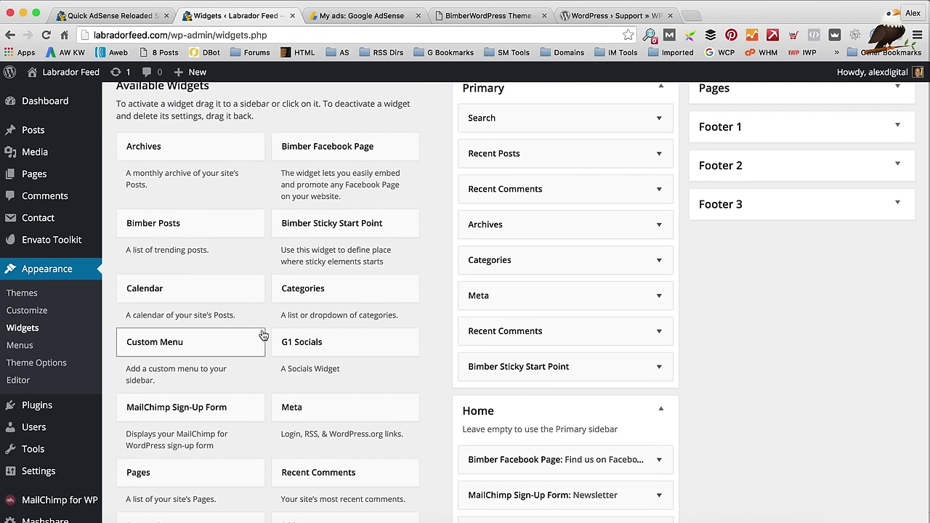
{"action": "scroll", "coordinate": [263, 326], "scroll_direction": "down", "scroll_amount": 4}
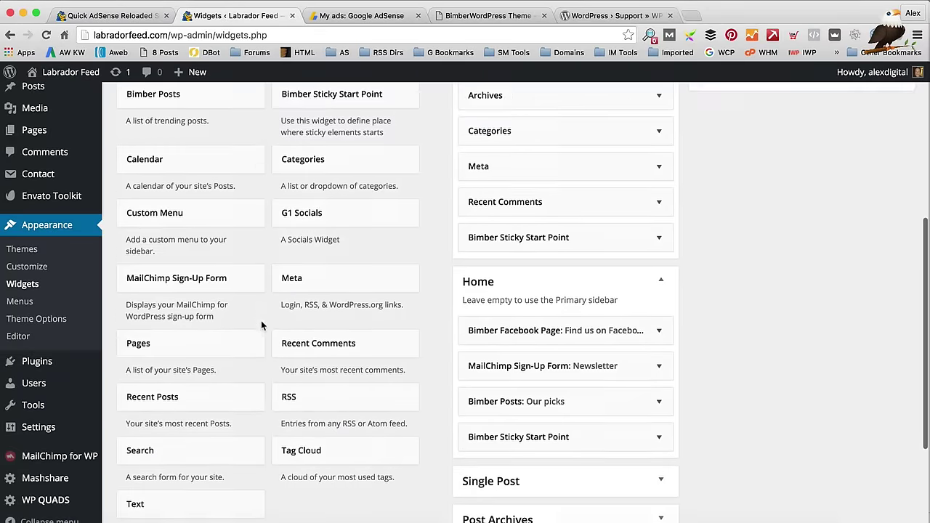
{"action": "scroll", "coordinate": [263, 326], "scroll_direction": "up", "scroll_amount": 3}
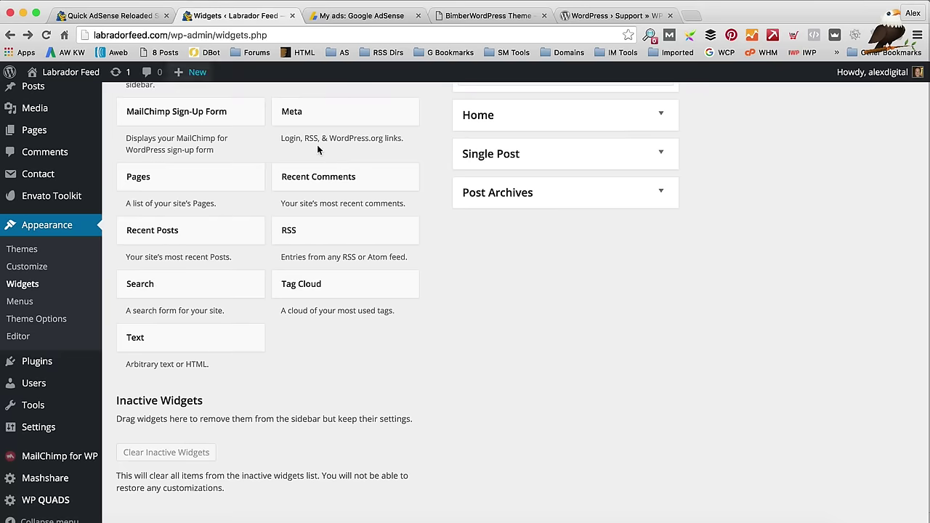
{"action": "scroll", "coordinate": [302, 147], "scroll_direction": "up", "scroll_amount": 5}
{"action": "scroll", "coordinate": [303, 146], "scroll_direction": "up", "scroll_amount": 3}
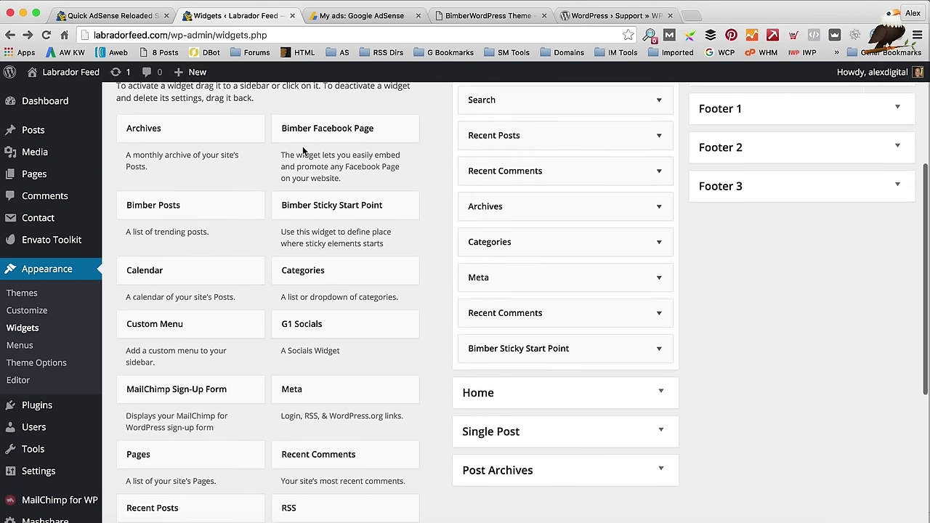
{"action": "scroll", "coordinate": [304, 150], "scroll_direction": "up", "scroll_amount": 1}
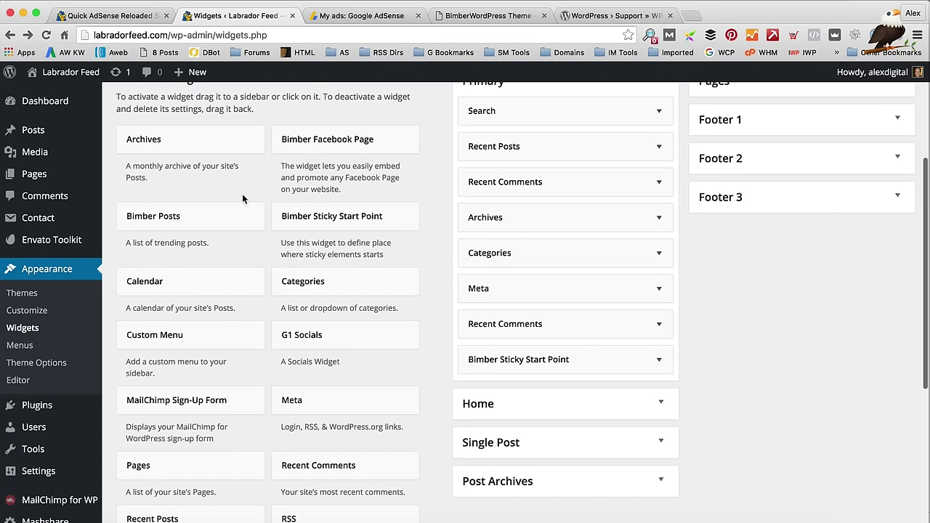
Show the WP QUADS ad widget code boxes, then switch to the AdSense ad units list
{"action": "mouse_move", "coordinate": [67, 227]}
{"action": "scroll", "coordinate": [68, 226], "scroll_direction": "down", "scroll_amount": 3}
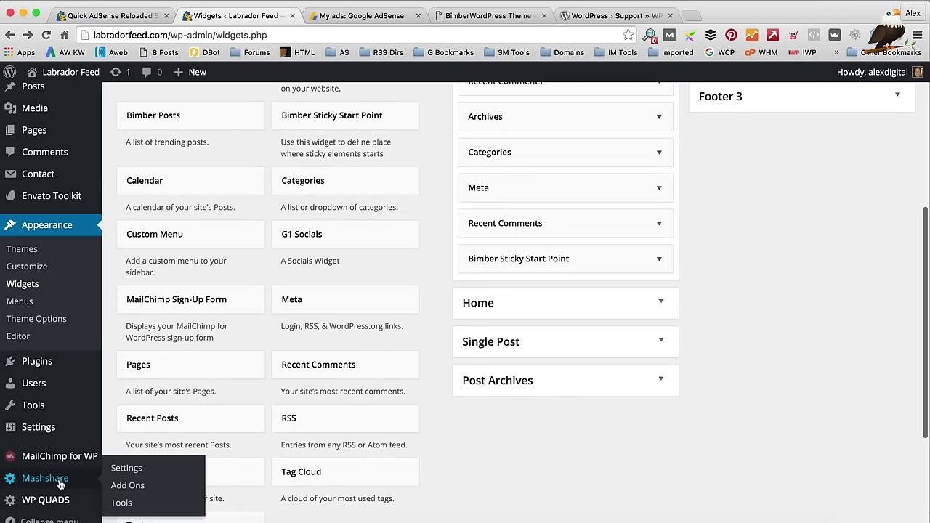
{"action": "left_click", "coordinate": [63, 502]}
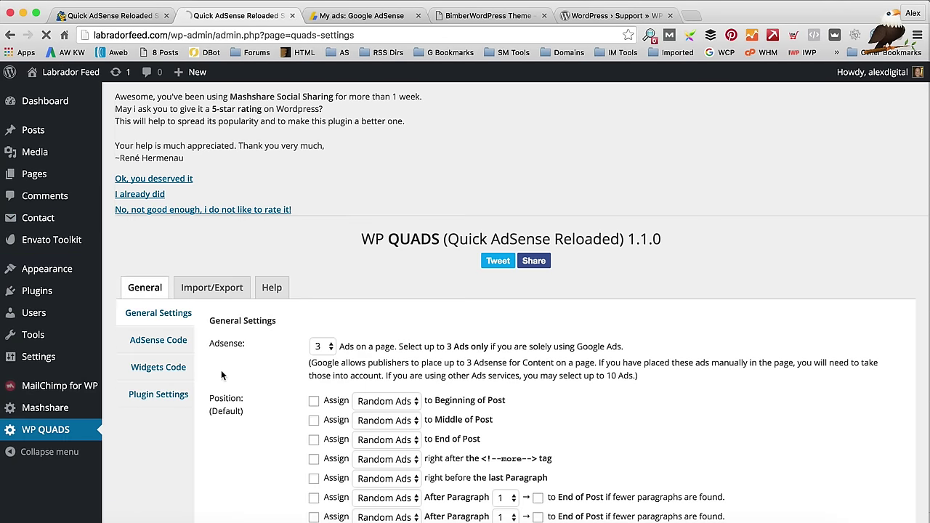
{"action": "scroll", "coordinate": [296, 288], "scroll_direction": "down", "scroll_amount": 1}
{"action": "left_click", "coordinate": [156, 322]}
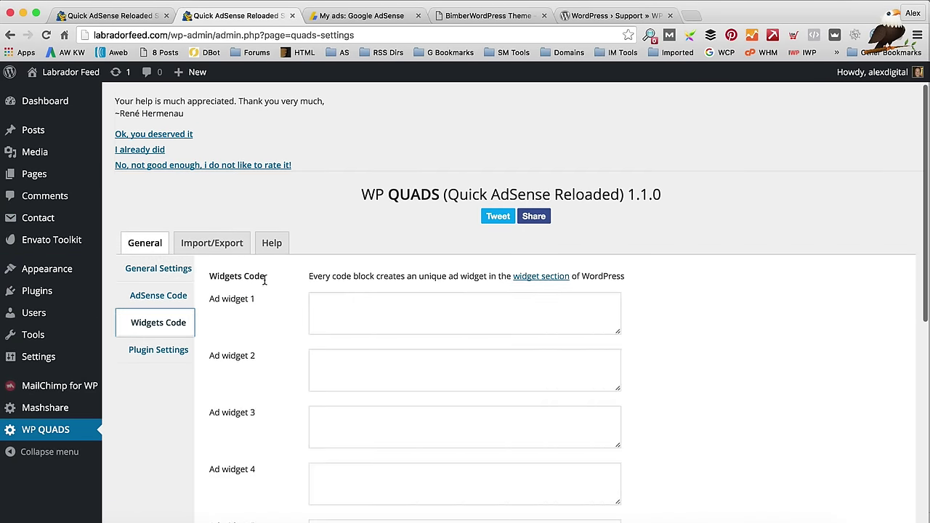
{"action": "scroll", "coordinate": [264, 284], "scroll_direction": "down", "scroll_amount": 1}
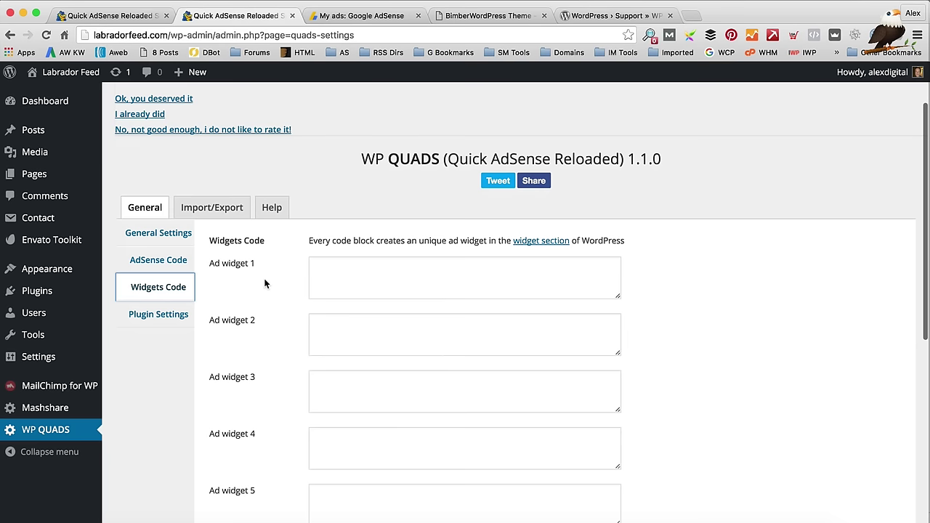
{"action": "left_click", "coordinate": [378, 15]}
{"action": "left_click", "coordinate": [293, 429]}
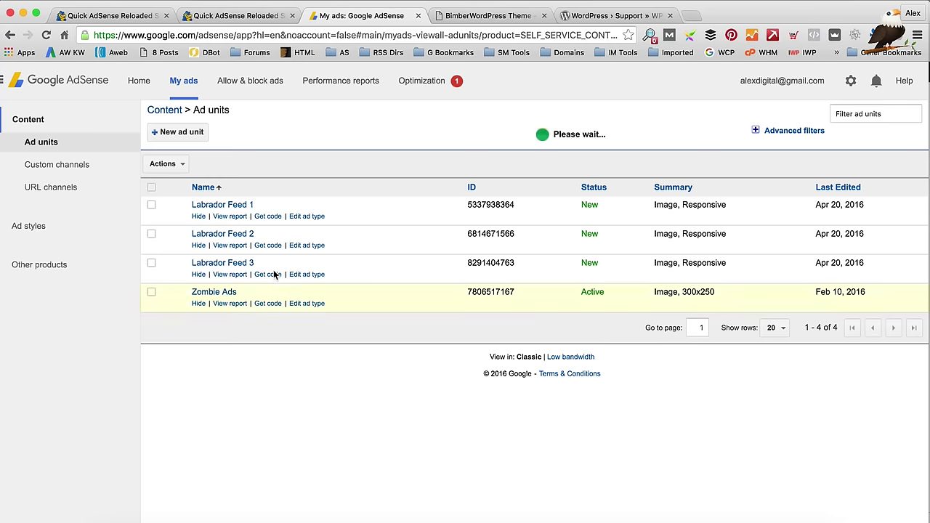
Create the responsive, display-only AdSense unit 'Labrador Widget' and copy its ad code
{"action": "left_click", "coordinate": [190, 140]}
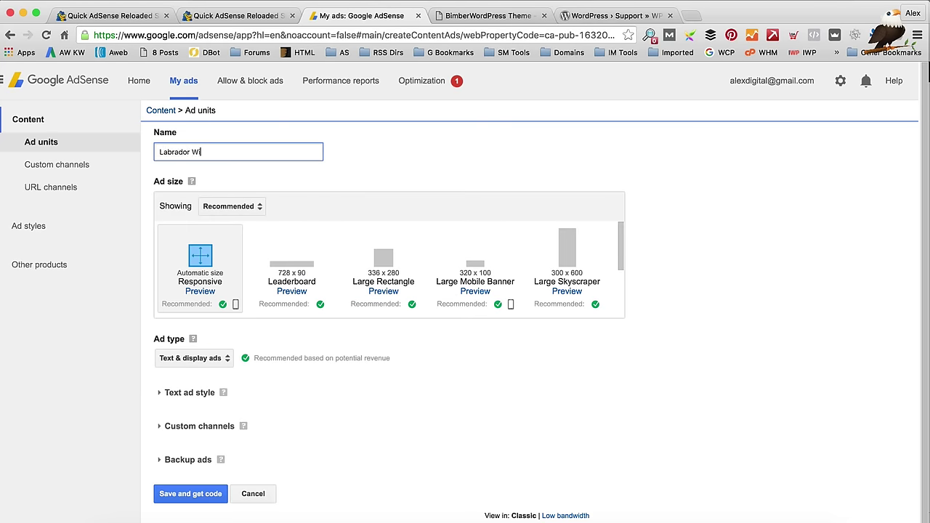
{"action": "scroll", "coordinate": [465, 291], "scroll_direction": "down", "scroll_amount": 1}
{"action": "left_click", "coordinate": [193, 355]}
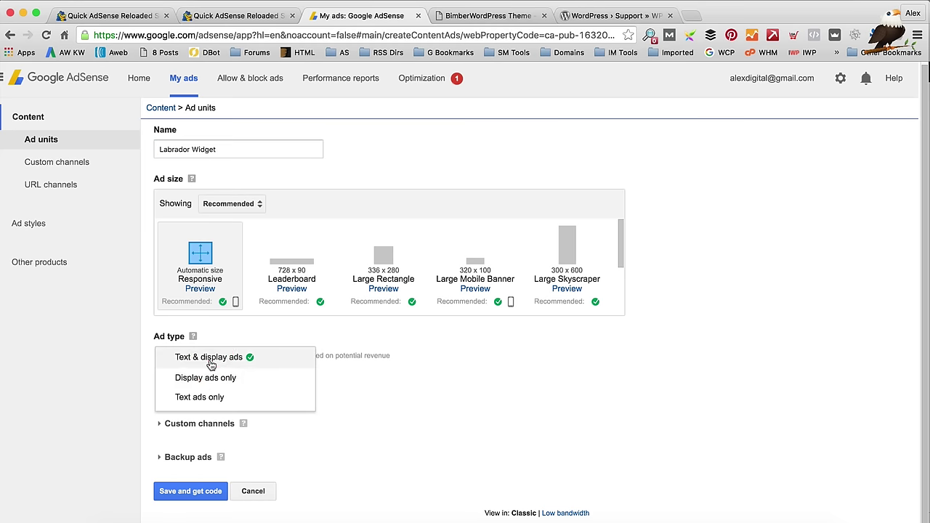
{"action": "left_click", "coordinate": [210, 379]}
{"action": "left_click", "coordinate": [188, 494]}
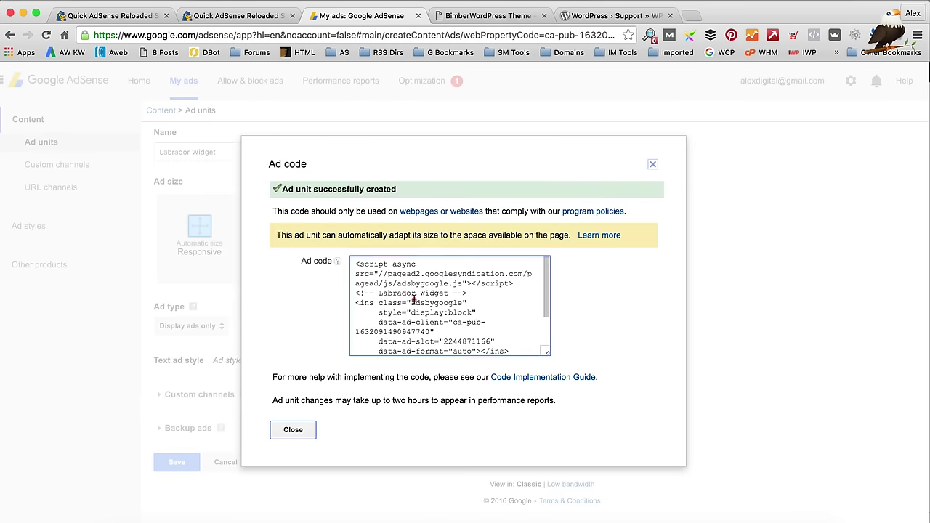
{"action": "left_click", "coordinate": [413, 300]}
{"action": "left_click", "coordinate": [118, 15]}
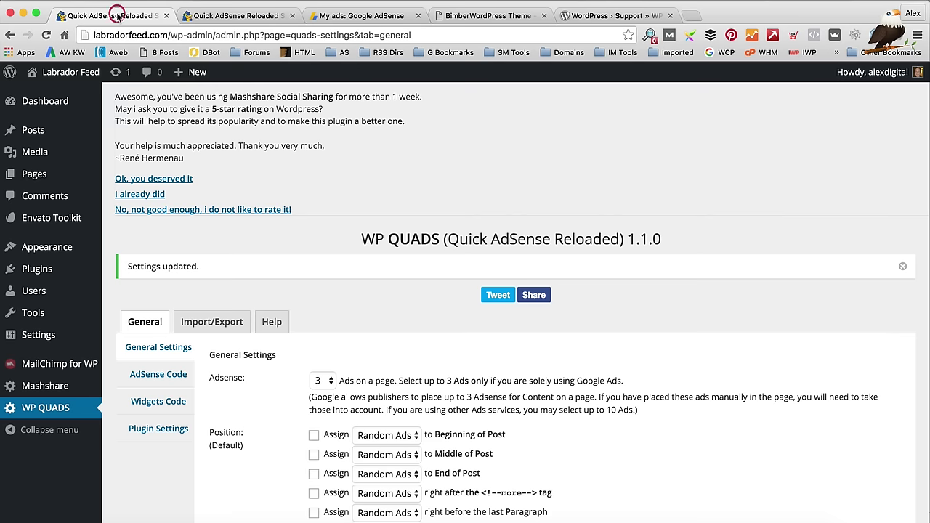
Paste the Labrador Widget AdSense code into WP QUADS Ad widget 1 and save the settings
{"action": "scroll", "coordinate": [375, 318], "scroll_direction": "down", "scroll_amount": 3}
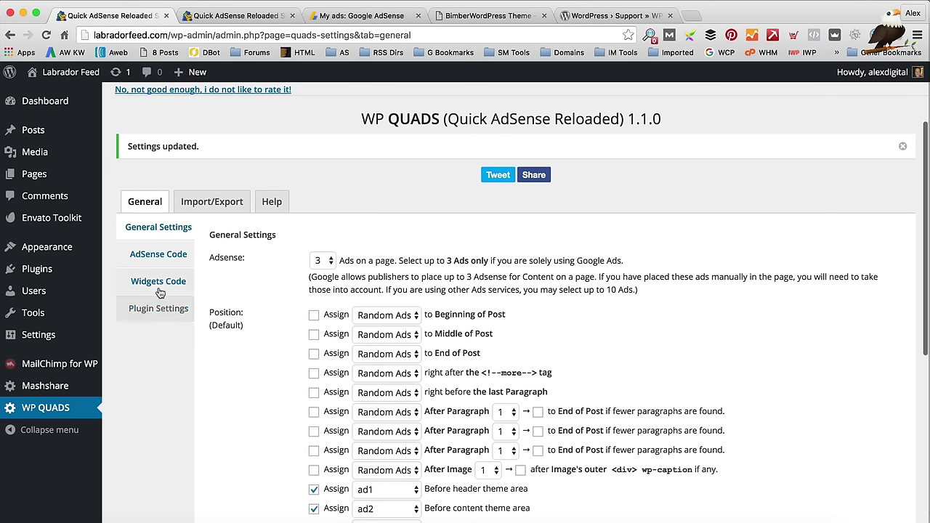
{"action": "left_click", "coordinate": [167, 15]}
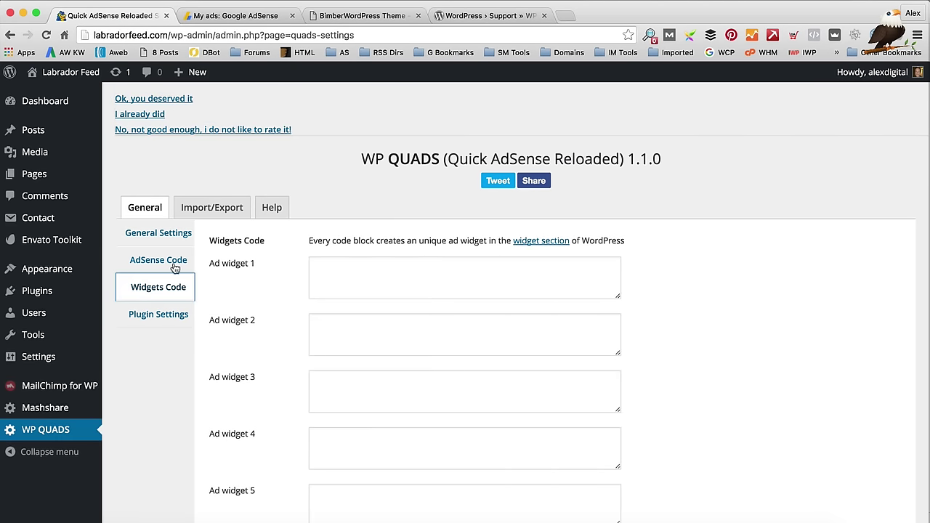
{"action": "left_click", "coordinate": [421, 271]}
{"action": "key", "text": "super+v"}
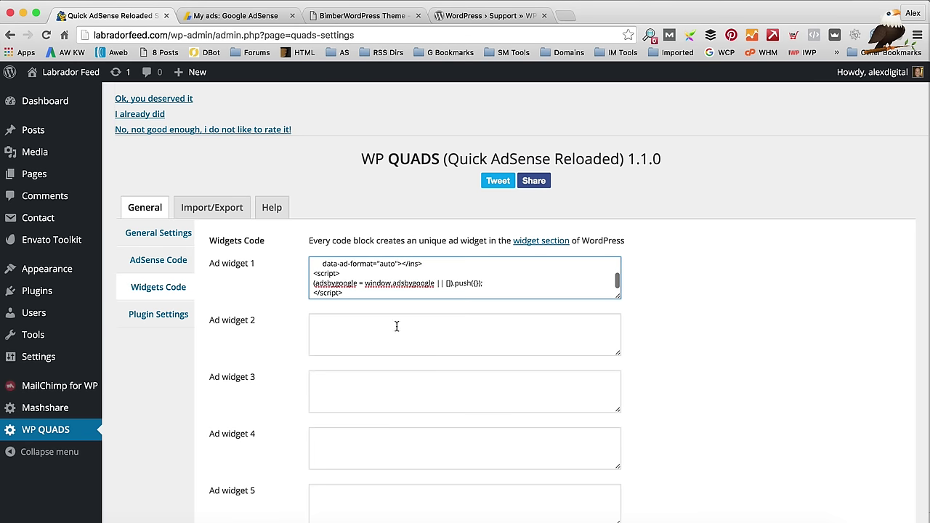
{"action": "scroll", "coordinate": [398, 305], "scroll_direction": "down", "scroll_amount": 10}
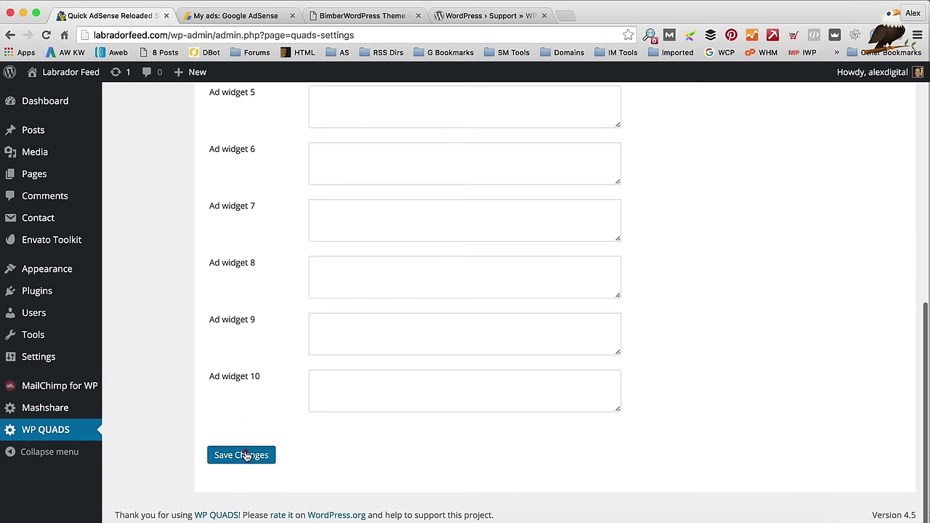
{"action": "left_click", "coordinate": [245, 455]}
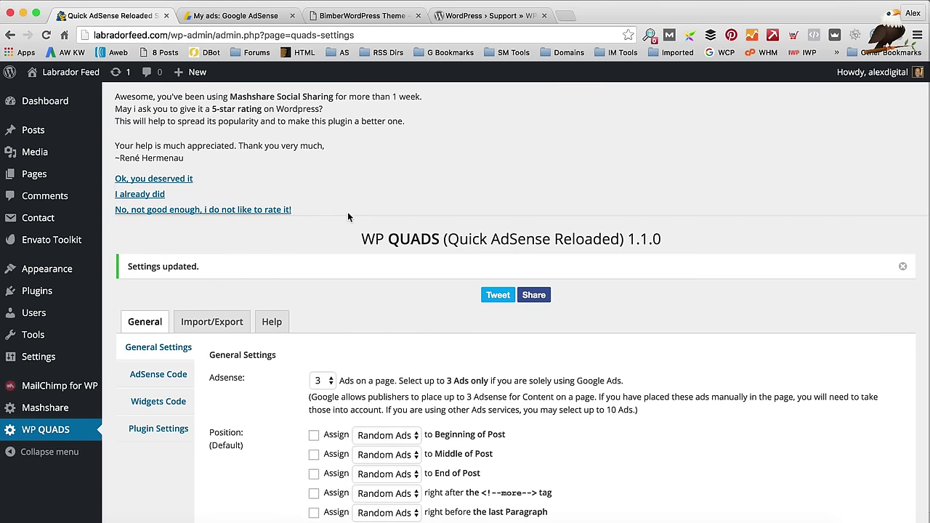
Expand the Home sidebar and check that AdsWidget1 sits below its other widgets
{"action": "scroll", "coordinate": [322, 173], "scroll_direction": "down", "scroll_amount": 2}
{"action": "mouse_move", "coordinate": [76, 272]}
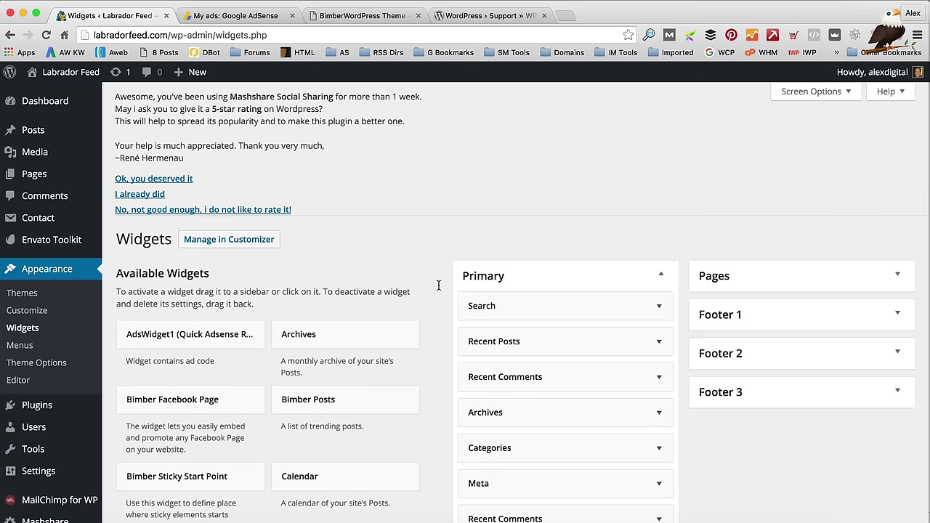
{"action": "scroll", "coordinate": [569, 290], "scroll_direction": "down", "scroll_amount": 5}
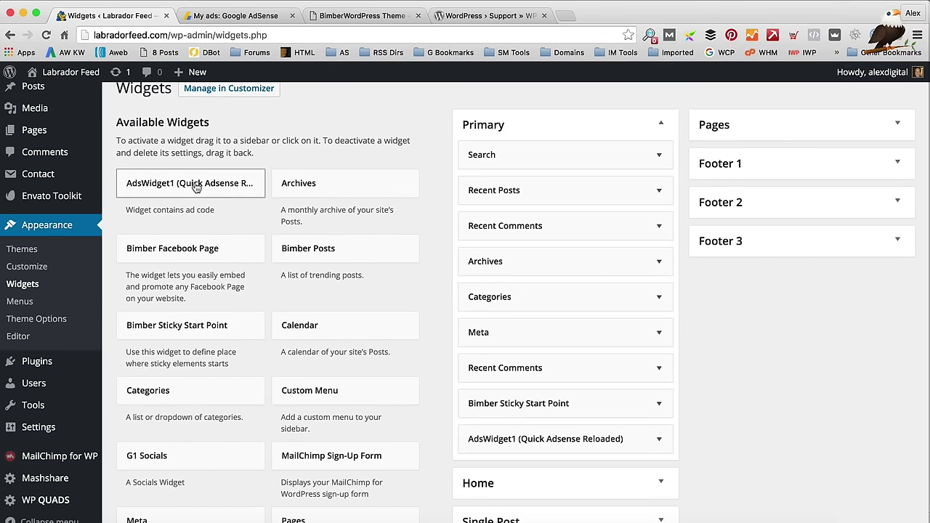
{"action": "scroll", "coordinate": [581, 421], "scroll_direction": "down", "scroll_amount": 1}
{"action": "left_click", "coordinate": [603, 449]}
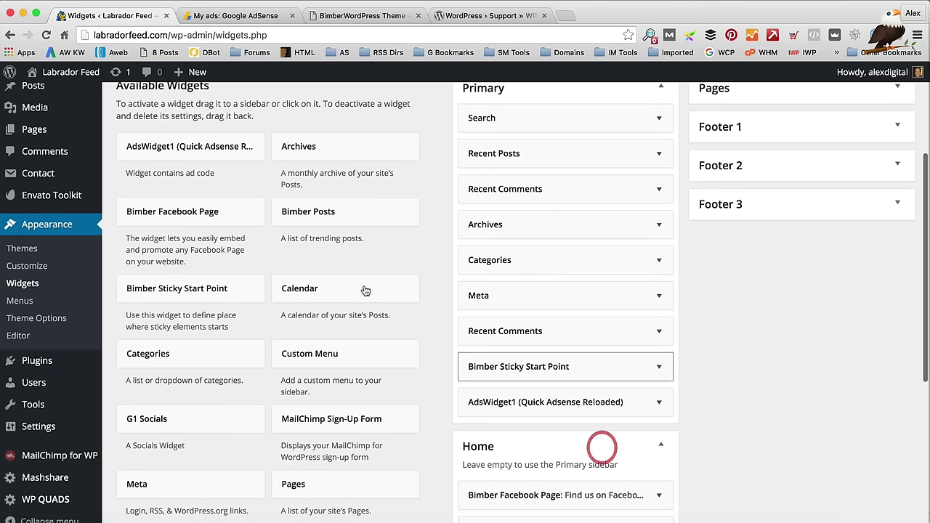
{"action": "scroll", "coordinate": [341, 211], "scroll_direction": "down", "scroll_amount": 3}
{"action": "left_click_drag", "start_coordinate": [213, 132], "coordinate": [430, 444]}
{"action": "scroll", "coordinate": [210, 141], "scroll_direction": "up", "scroll_amount": 2}
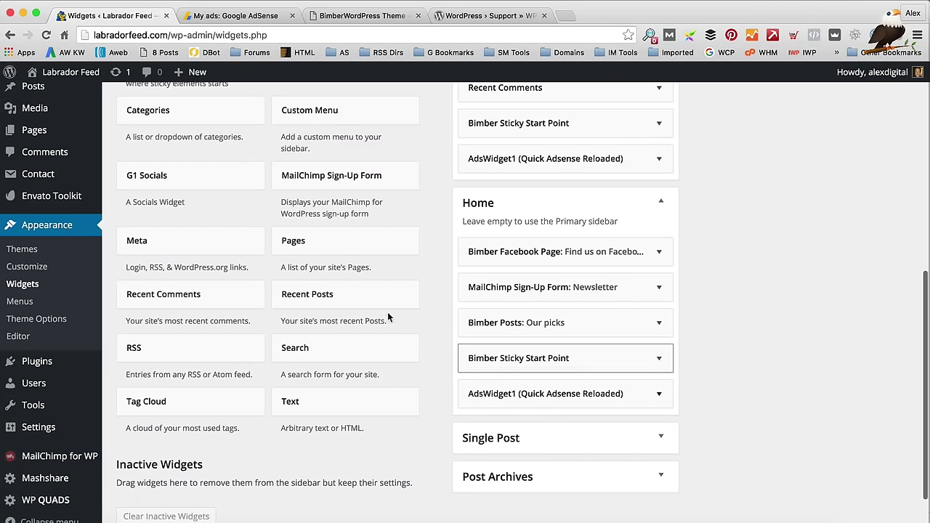
Visit the live Labrador Feed site and browse the homepage
{"action": "mouse_move", "coordinate": [76, 78]}
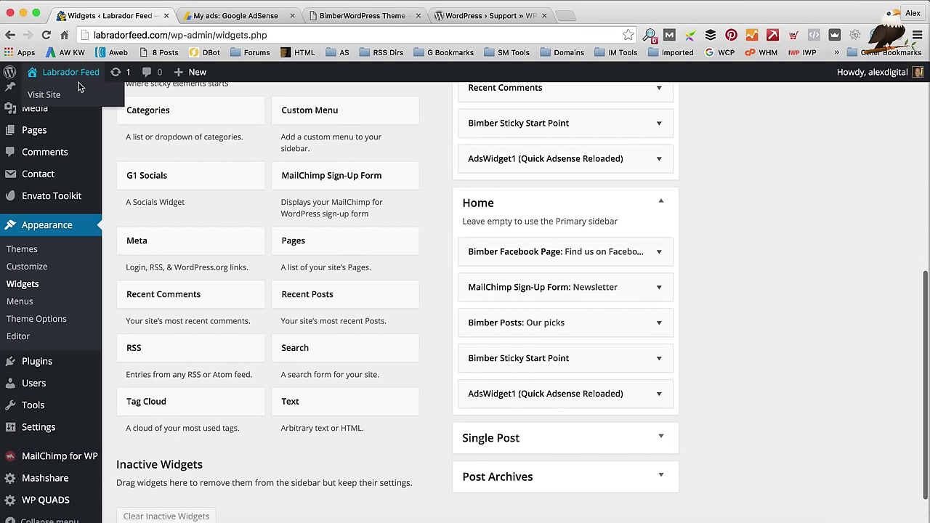
{"action": "left_click", "coordinate": [78, 96]}
{"action": "scroll", "coordinate": [399, 155], "scroll_direction": "down", "scroll_amount": 10}
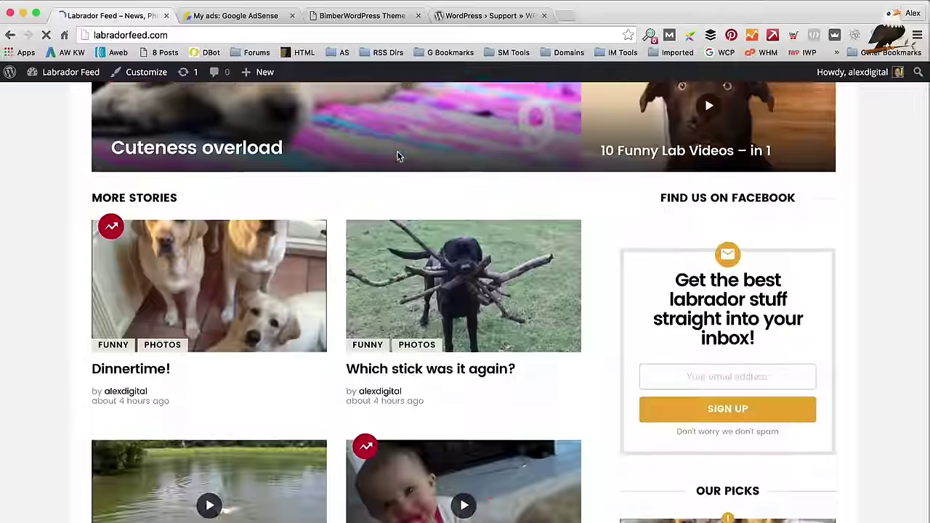
{"action": "scroll", "coordinate": [399, 153], "scroll_direction": "down", "scroll_amount": 5}
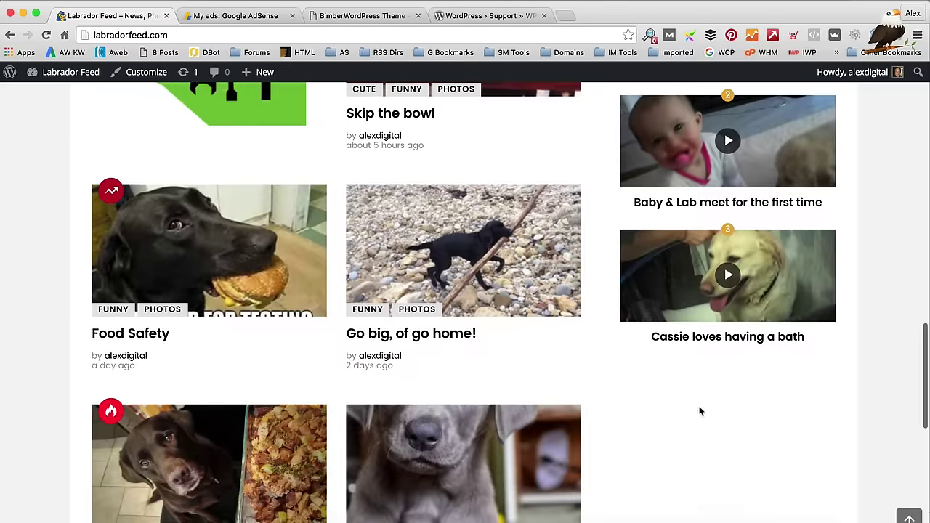
{"action": "scroll", "coordinate": [520, 223], "scroll_direction": "up", "scroll_amount": 4}
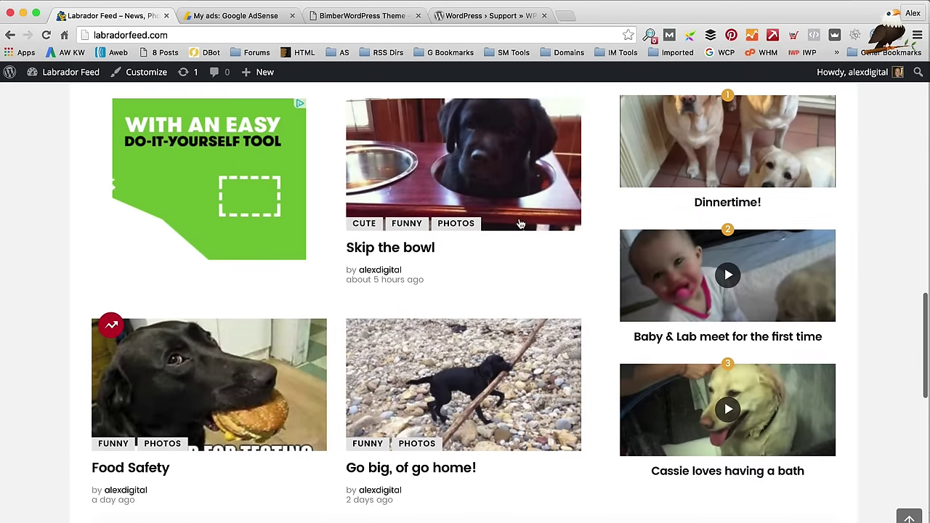
{"action": "scroll", "coordinate": [520, 224], "scroll_direction": "up", "scroll_amount": 5}
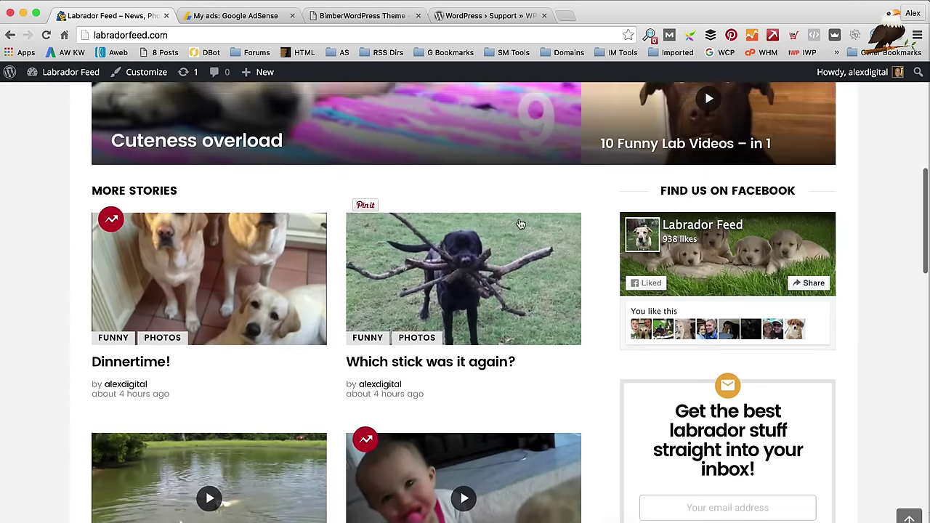
{"action": "scroll", "coordinate": [472, 216], "scroll_direction": "up", "scroll_amount": 7}
Open the Cuteness overload post from the FEATURED page and see its empty Our Picks sidebar
{"action": "left_click", "coordinate": [173, 240]}
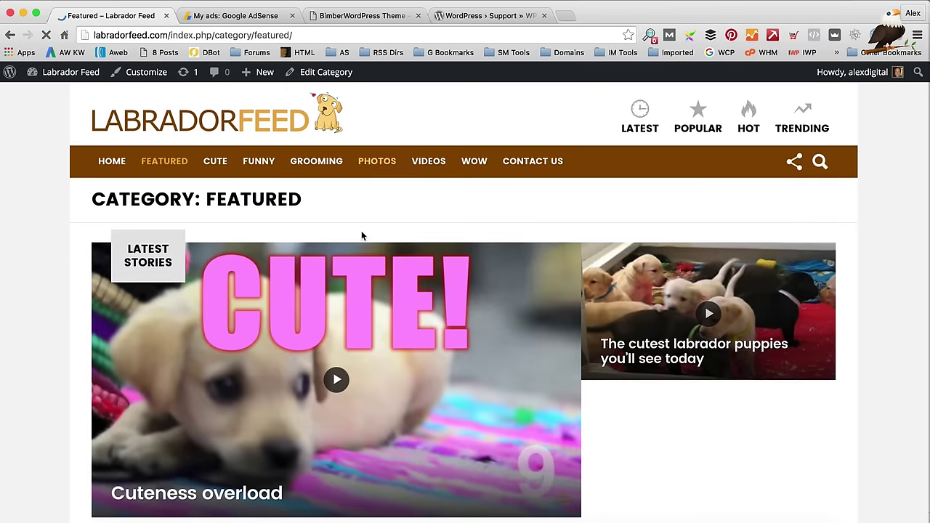
{"action": "scroll", "coordinate": [361, 232], "scroll_direction": "down", "scroll_amount": 4}
{"action": "scroll", "coordinate": [362, 233], "scroll_direction": "up", "scroll_amount": 2}
{"action": "scroll", "coordinate": [361, 237], "scroll_direction": "up", "scroll_amount": 1}
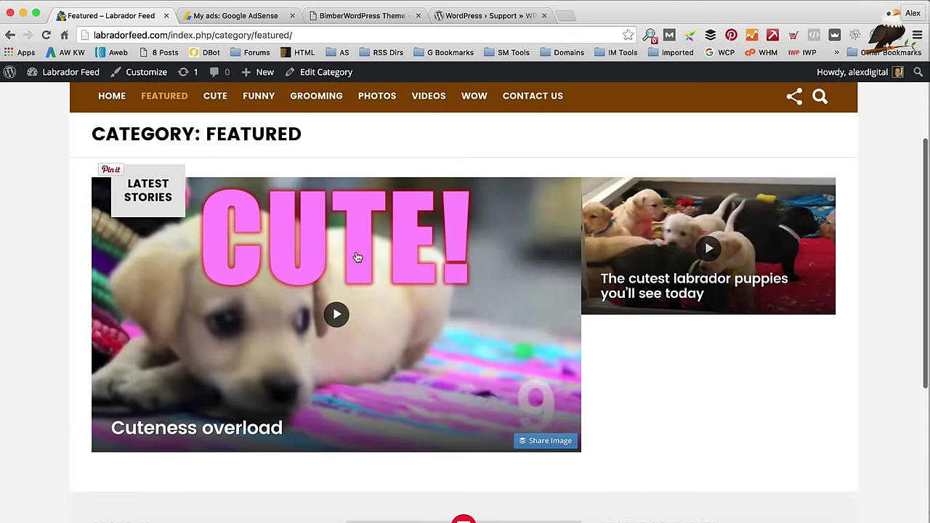
{"action": "left_click", "coordinate": [277, 269]}
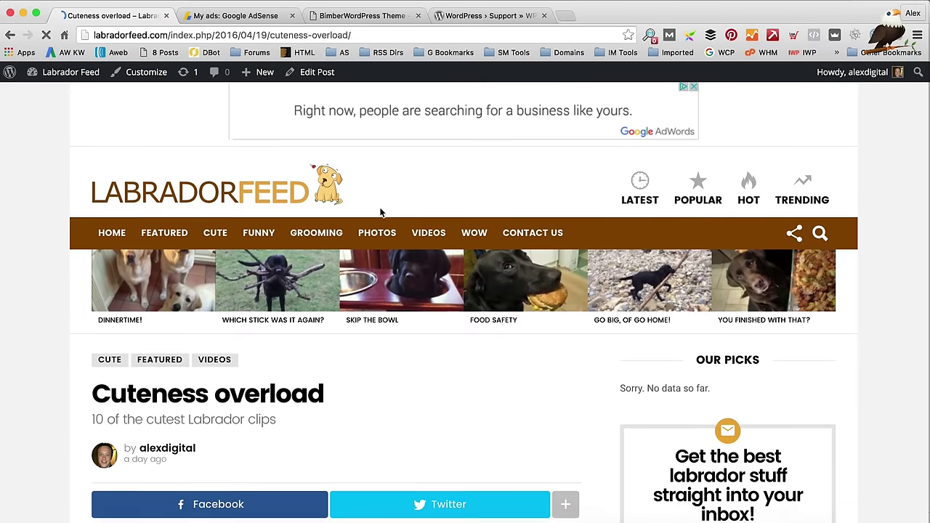
{"action": "scroll", "coordinate": [379, 233], "scroll_direction": "down", "scroll_amount": 5}
{"action": "scroll", "coordinate": [379, 210], "scroll_direction": "down", "scroll_amount": 8}
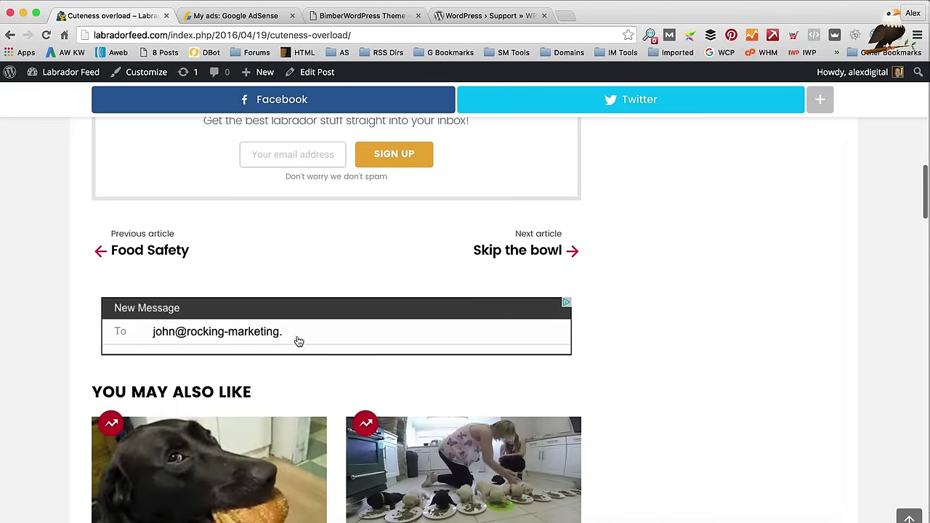
{"action": "scroll", "coordinate": [455, 199], "scroll_direction": "down", "scroll_amount": 3}
{"action": "scroll", "coordinate": [456, 199], "scroll_direction": "down", "scroll_amount": 3}
{"action": "scroll", "coordinate": [456, 200], "scroll_direction": "up", "scroll_amount": 15}
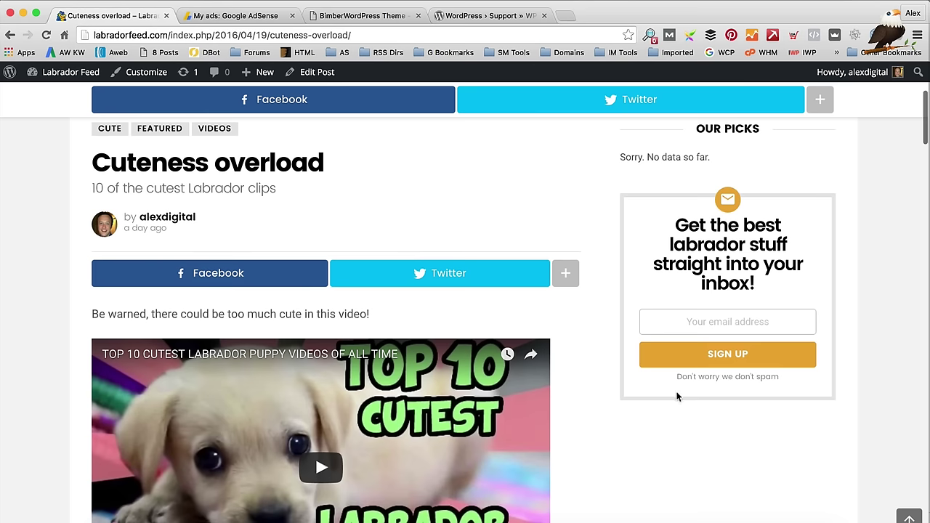
{"action": "scroll", "coordinate": [680, 397], "scroll_direction": "up", "scroll_amount": 2}
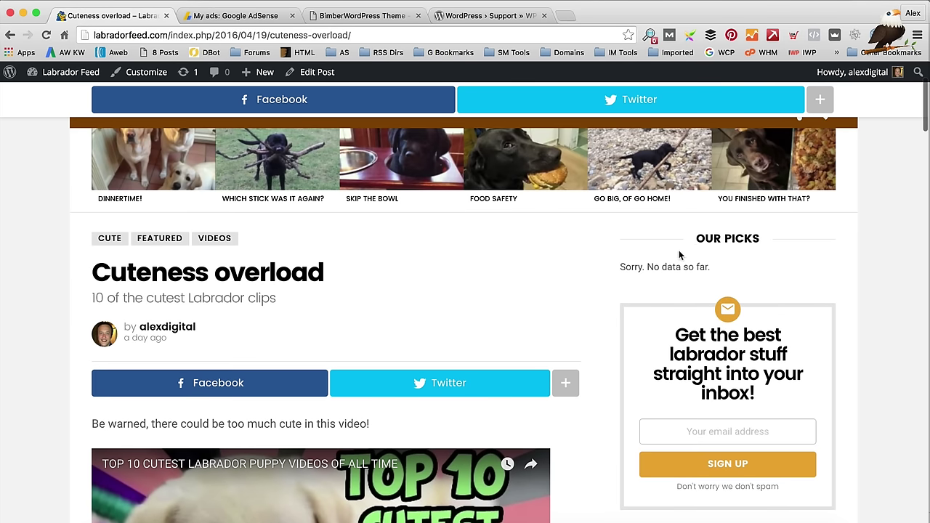
{"action": "scroll", "coordinate": [450, 265], "scroll_direction": "up", "scroll_amount": 1}
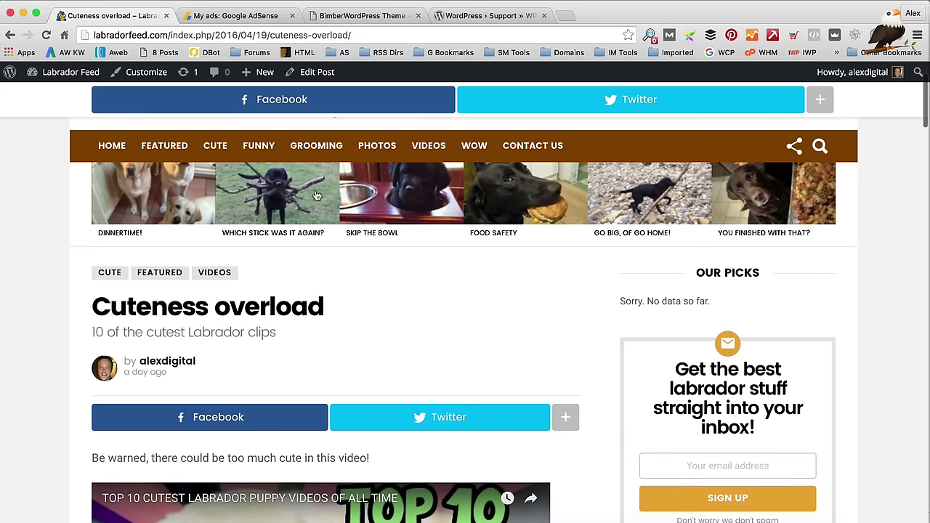
Open the Single Post sidebar's Bimber Posts: Our picks widget settings on the Widgets page
{"action": "mouse_move", "coordinate": [74, 83]}
{"action": "left_click", "coordinate": [42, 129]}
{"action": "scroll", "coordinate": [591, 218], "scroll_direction": "down", "scroll_amount": 3}
{"action": "scroll", "coordinate": [590, 217], "scroll_direction": "down", "scroll_amount": 2}
{"action": "left_click", "coordinate": [660, 396]}
{"action": "scroll", "coordinate": [669, 331], "scroll_direction": "down", "scroll_amount": 3}
{"action": "left_click", "coordinate": [659, 328]}
Limit Our picks to the Featured category with Tags set to None, and save
{"action": "scroll", "coordinate": [644, 340], "scroll_direction": "down", "scroll_amount": 4}
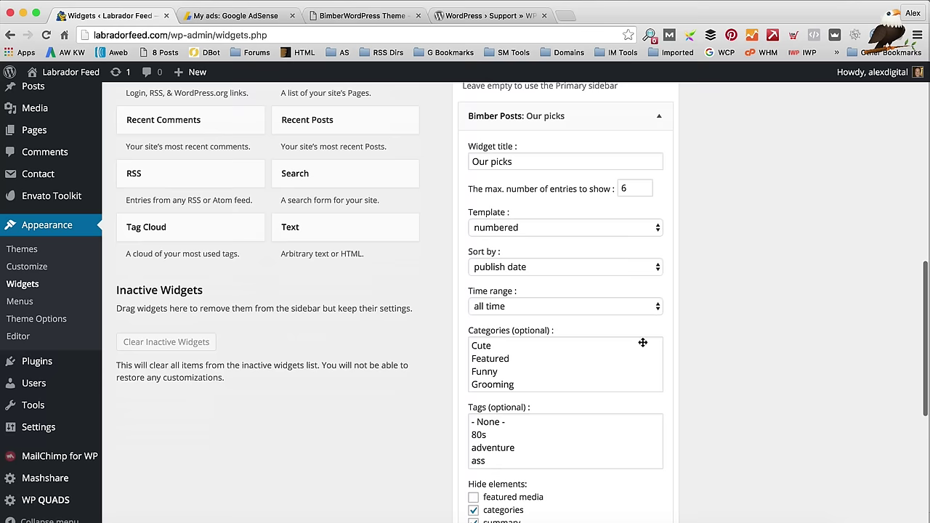
{"action": "scroll", "coordinate": [604, 358], "scroll_direction": "down", "scroll_amount": 3}
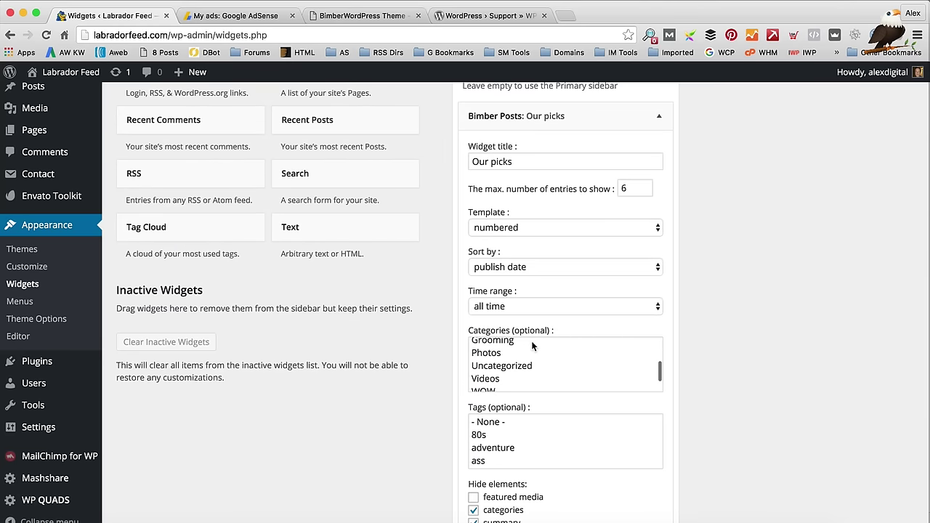
{"action": "scroll", "coordinate": [532, 346], "scroll_direction": "down", "scroll_amount": 3}
{"action": "scroll", "coordinate": [532, 341], "scroll_direction": "up", "scroll_amount": 6}
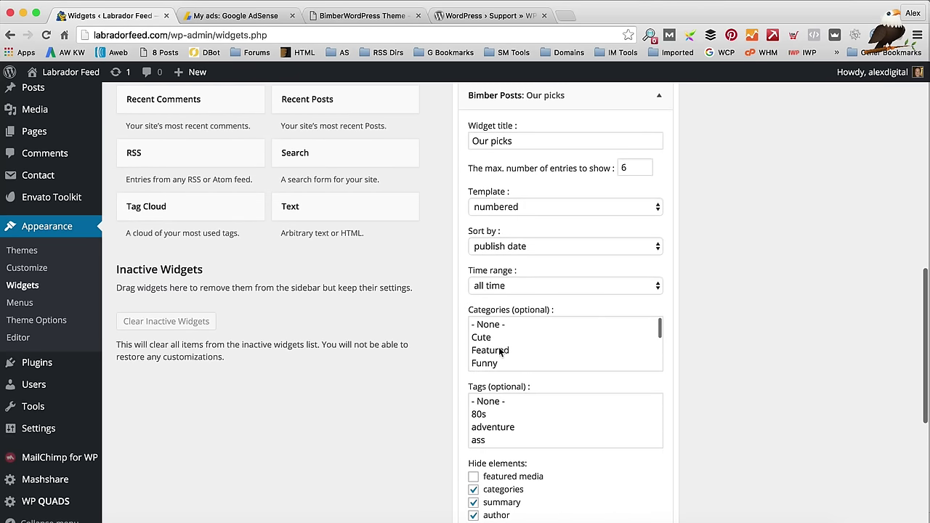
{"action": "left_click", "coordinate": [500, 351]}
{"action": "scroll", "coordinate": [531, 337], "scroll_direction": "down", "scroll_amount": 5}
{"action": "left_click", "coordinate": [563, 402]}
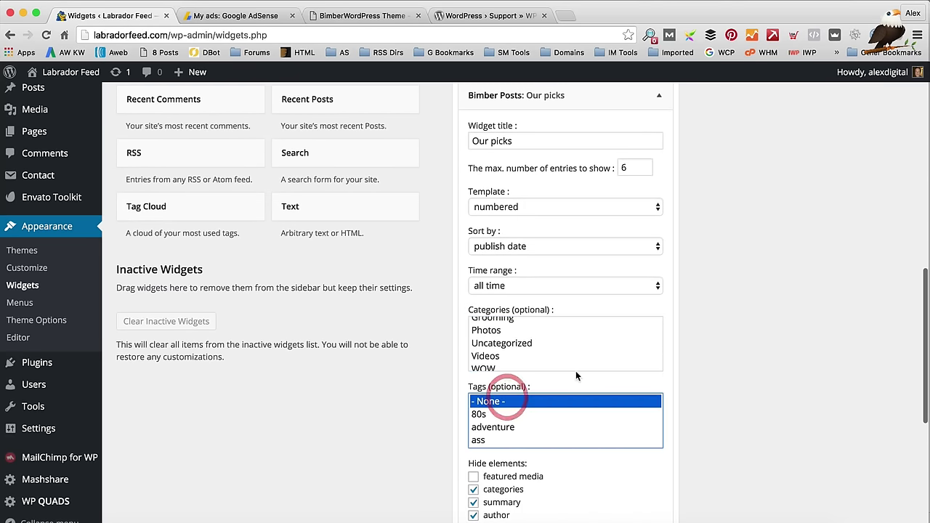
{"action": "scroll", "coordinate": [592, 407], "scroll_direction": "down", "scroll_amount": 10}
{"action": "left_click", "coordinate": [646, 366]}
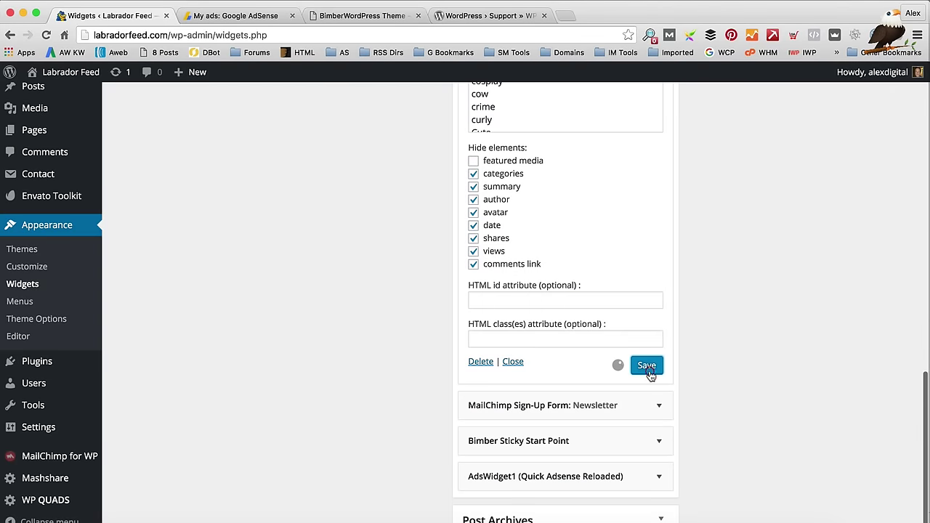
{"action": "scroll", "coordinate": [380, 270], "scroll_direction": "up", "scroll_amount": 3}
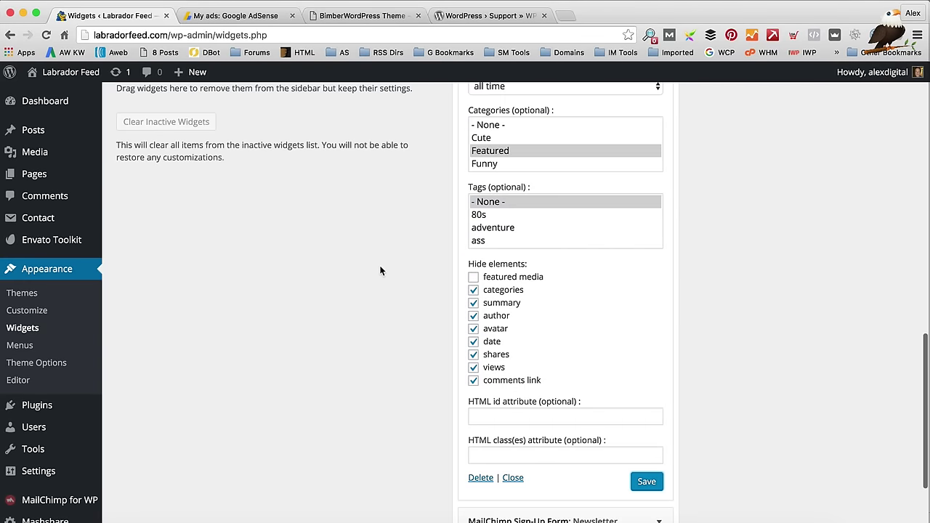
Return to the live site's front page
{"action": "mouse_move", "coordinate": [71, 72]}
{"action": "left_click", "coordinate": [89, 94]}
{"action": "scroll", "coordinate": [324, 137], "scroll_direction": "down", "scroll_amount": 5}
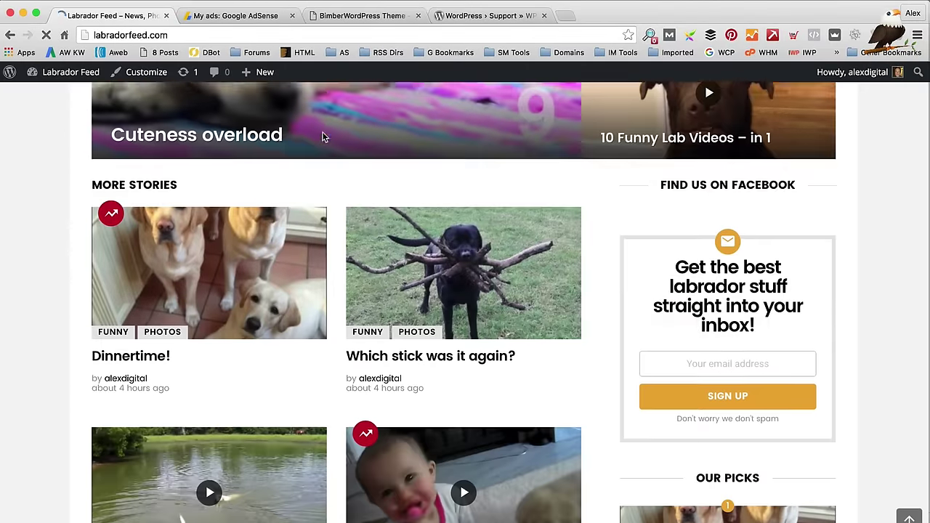
Open the Dinnertime! post and confirm Our Picks lists Cuteness overload and other Featured posts
{"action": "left_click", "coordinate": [293, 228]}
{"action": "scroll", "coordinate": [570, 231], "scroll_direction": "down", "scroll_amount": 4}
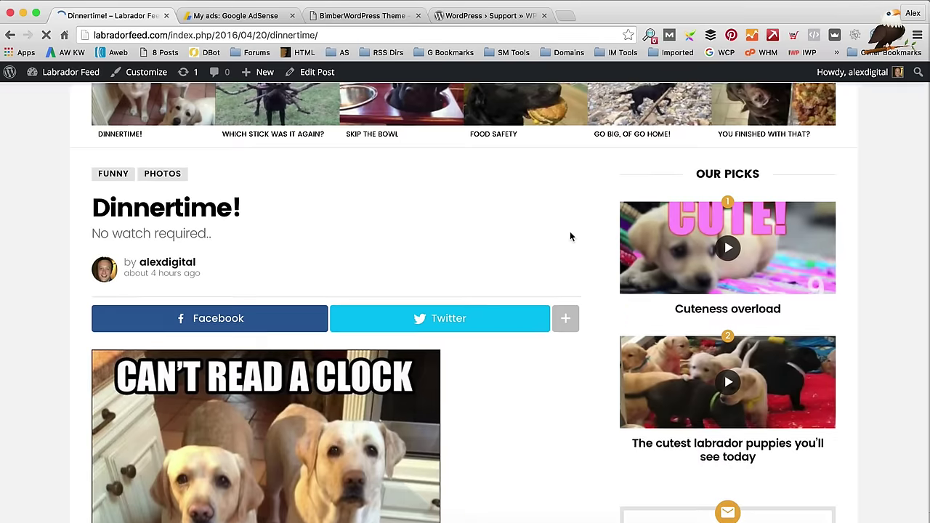
{"action": "scroll", "coordinate": [557, 250], "scroll_direction": "down", "scroll_amount": 6}
{"action": "scroll", "coordinate": [552, 232], "scroll_direction": "up", "scroll_amount": 6}
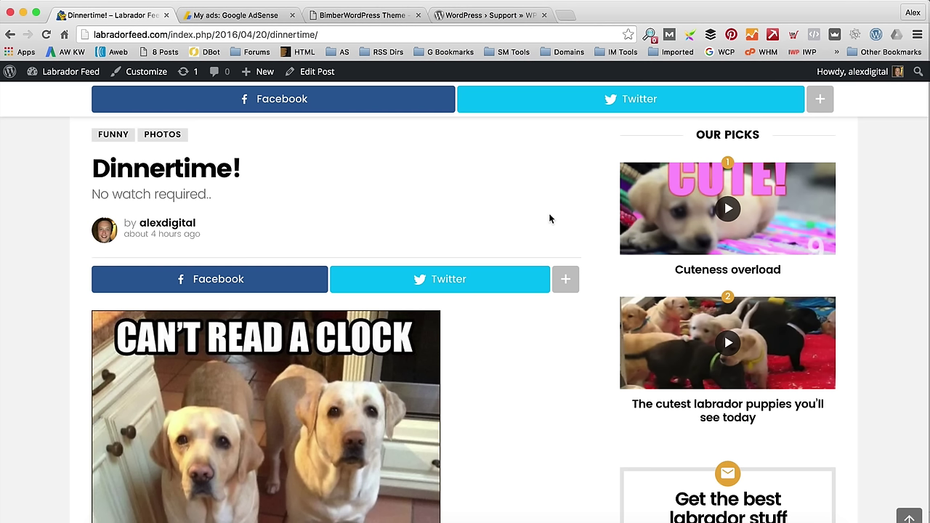